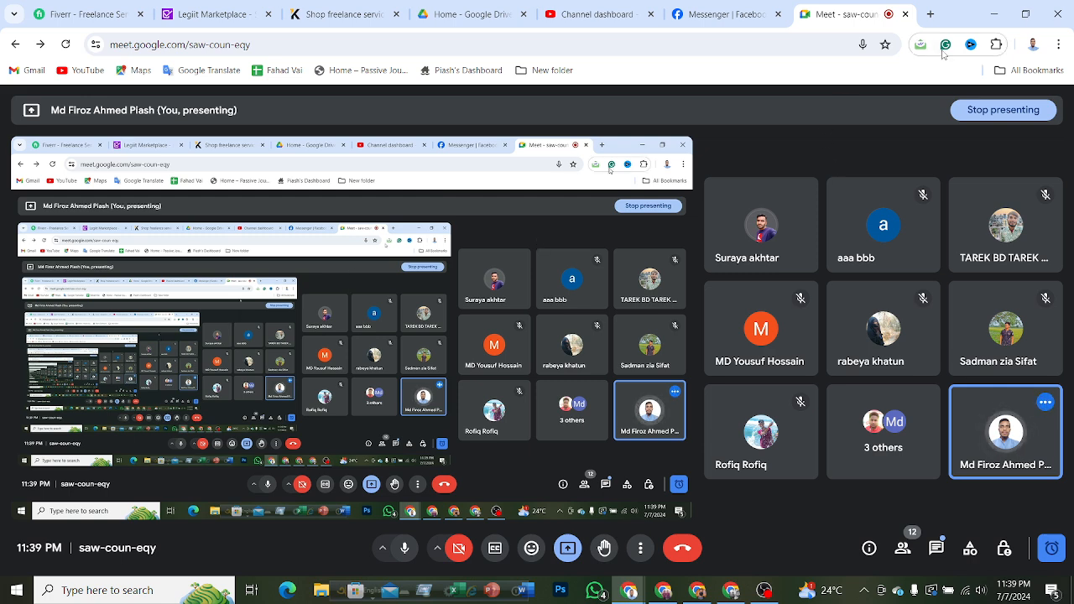
# Minimize the meeting window, refresh the desktop and launch Adobe Photoshop.
pyautogui.click(994, 15)
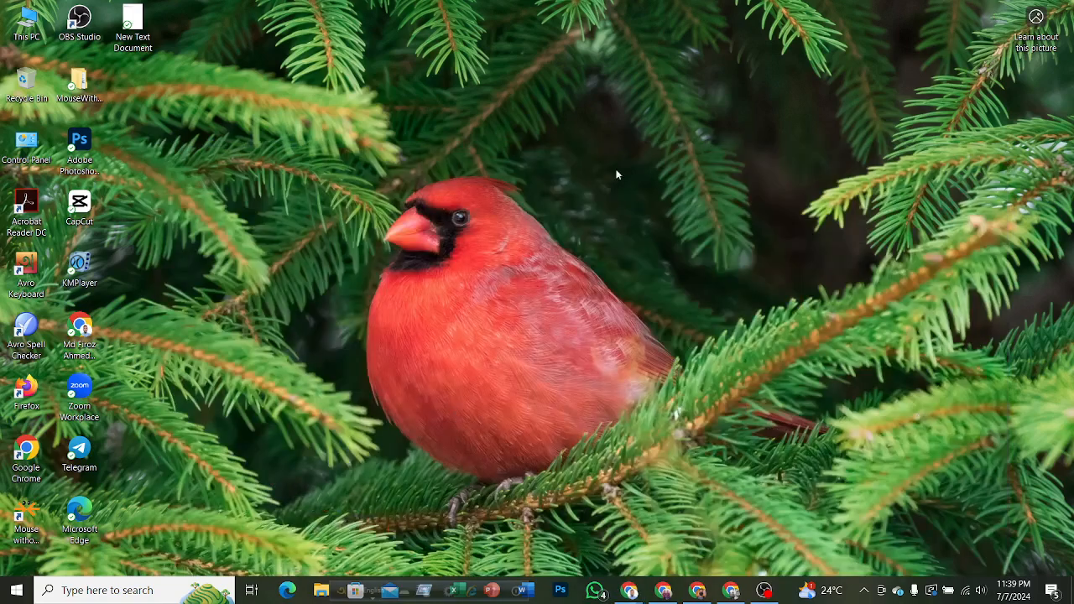
pyautogui.rightClick(557, 188)
pyautogui.click(589, 233)
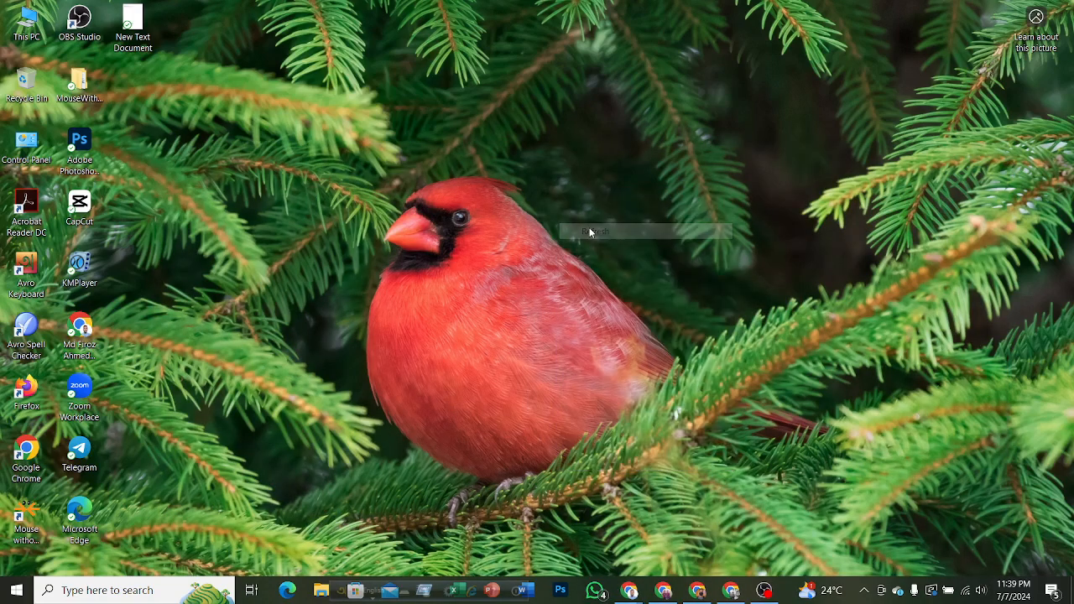
pyautogui.click(87, 146)
pyautogui.doubleClick(86, 146)
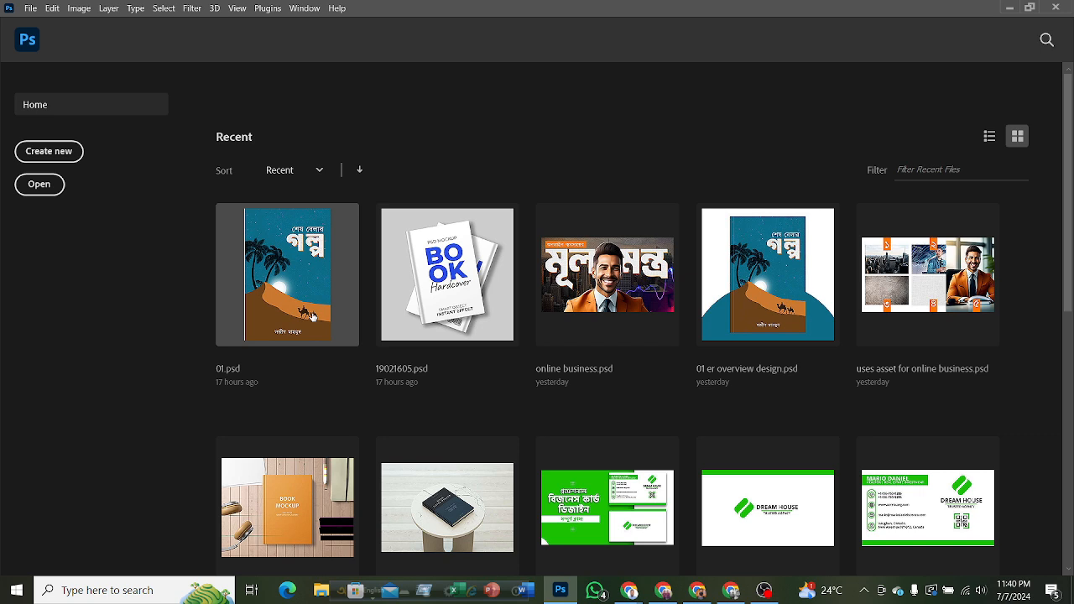
# Create a new 5.5 x 8.5 in document at 300 ppi in RGB Color from the recent custom preset.
pyautogui.click(61, 160)
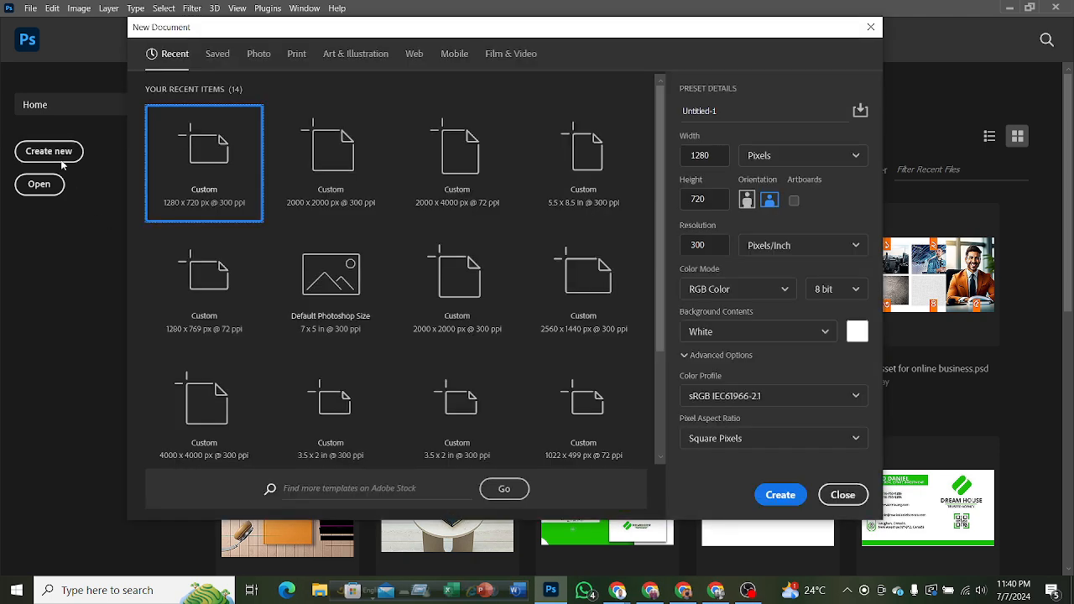
pyautogui.click(586, 175)
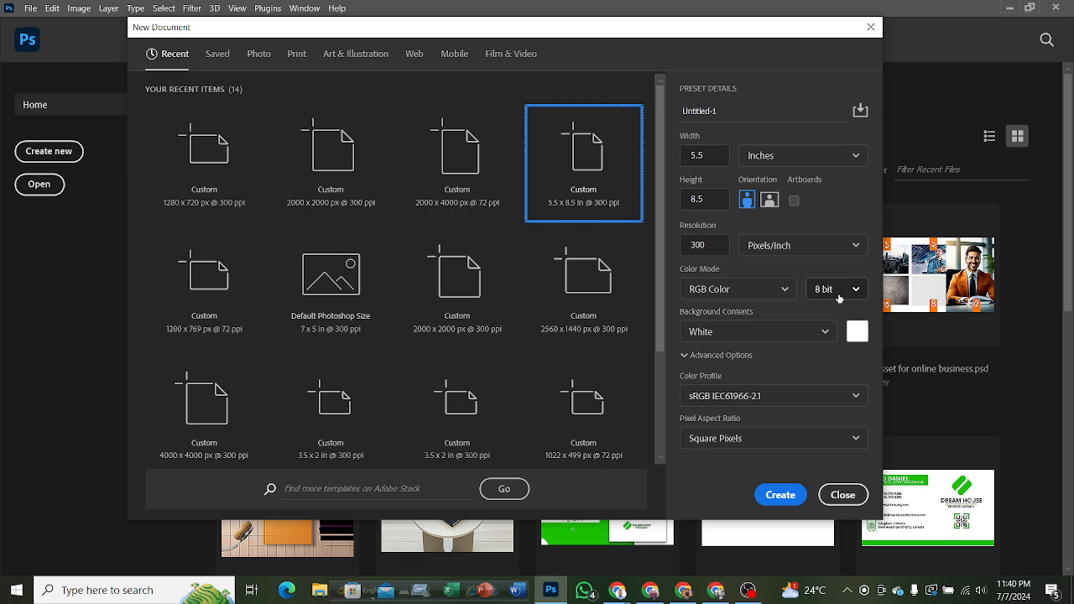
pyautogui.click(779, 495)
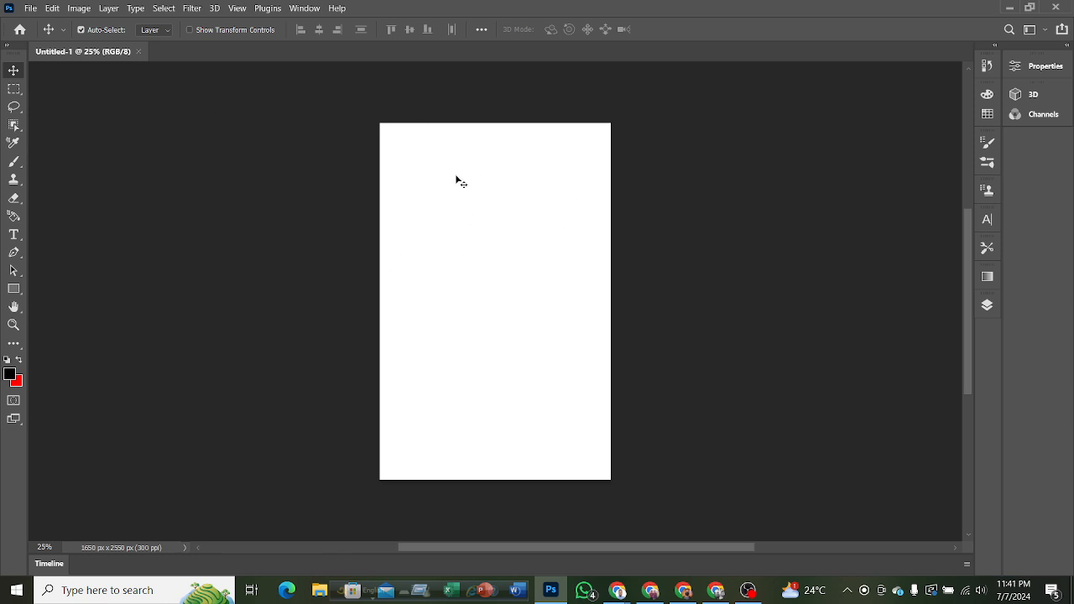
# Open the file 01 from the BOOK COVER folder and show the rulers.
pyautogui.click(30, 7)
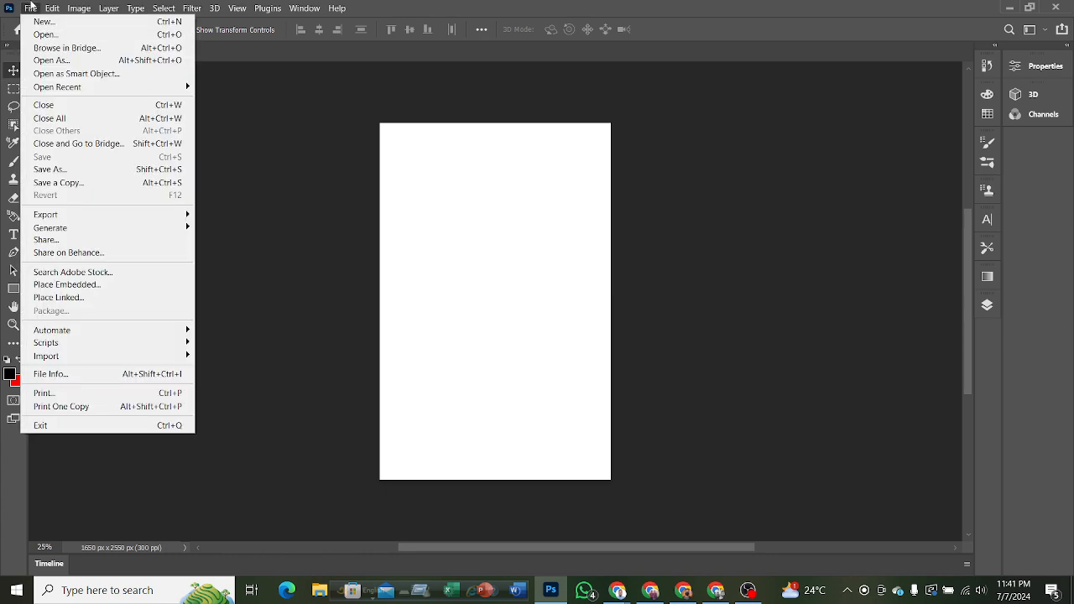
pyautogui.click(51, 34)
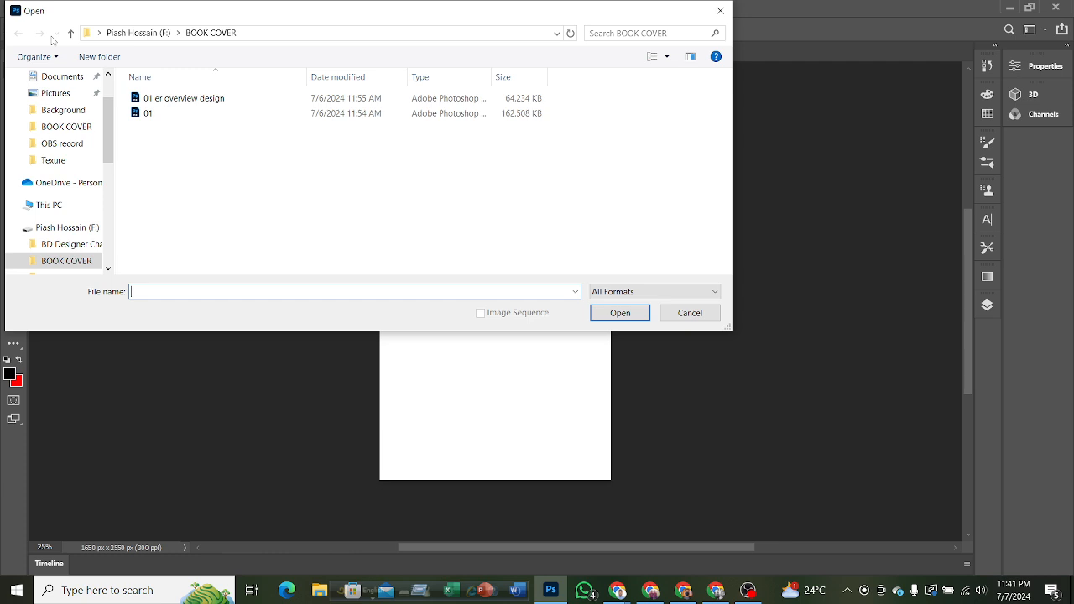
pyautogui.click(170, 120)
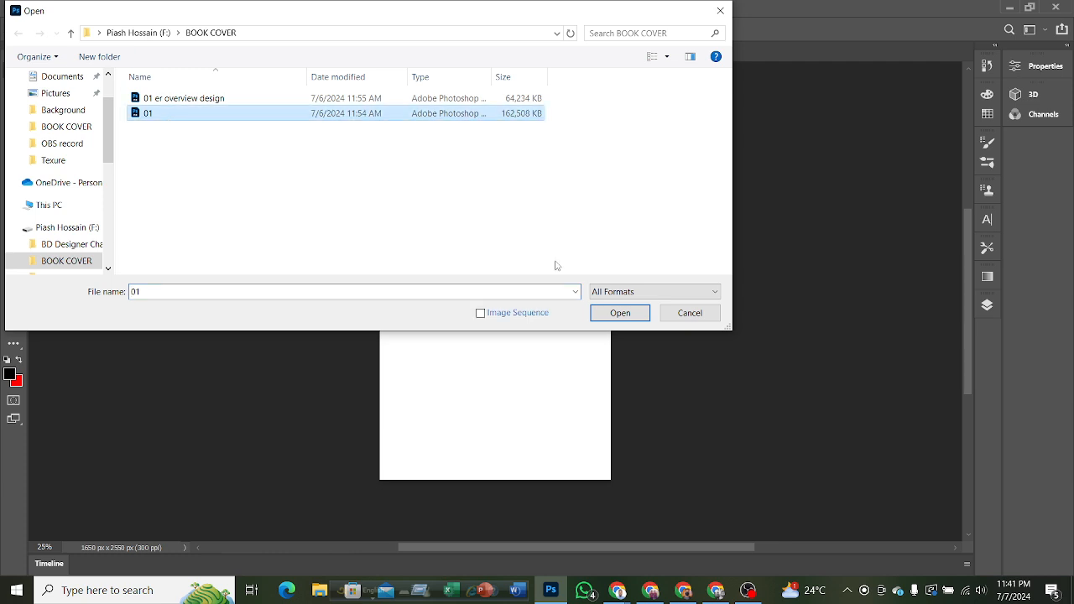
pyautogui.click(616, 315)
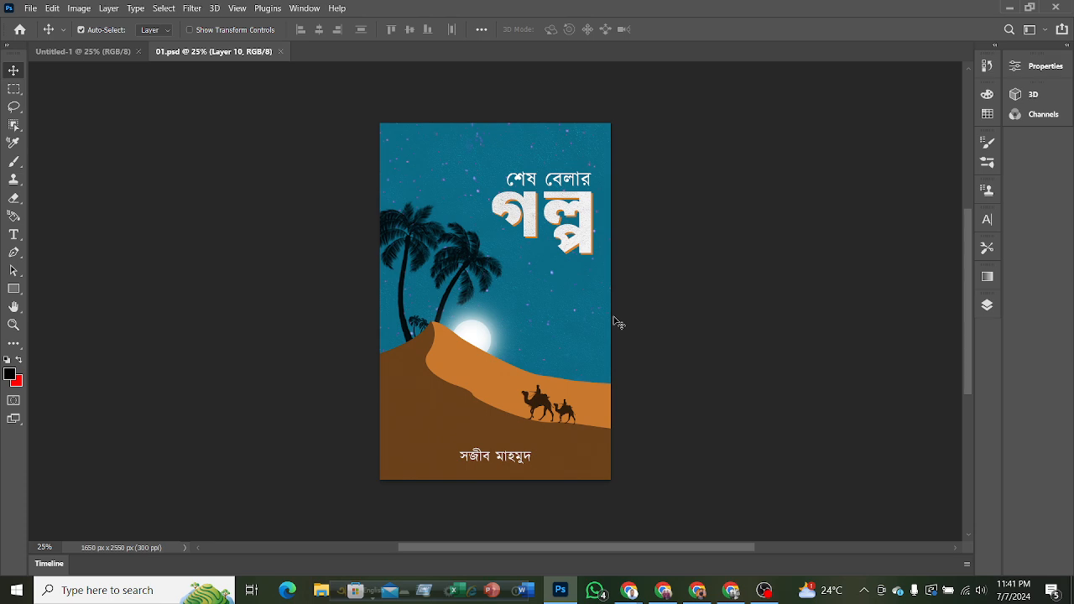
pyautogui.press('ctrl')
pyautogui.hotkey('ctrl', 'r')
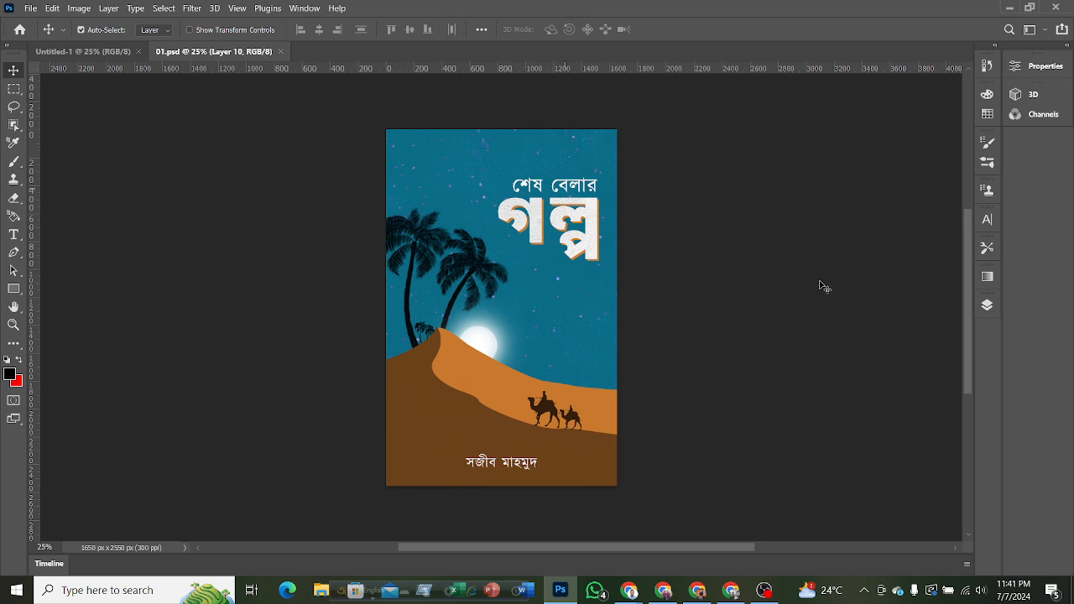
# Display the layers of 01.psd in a taller list and look through the layer stack.
pyautogui.click(987, 306)
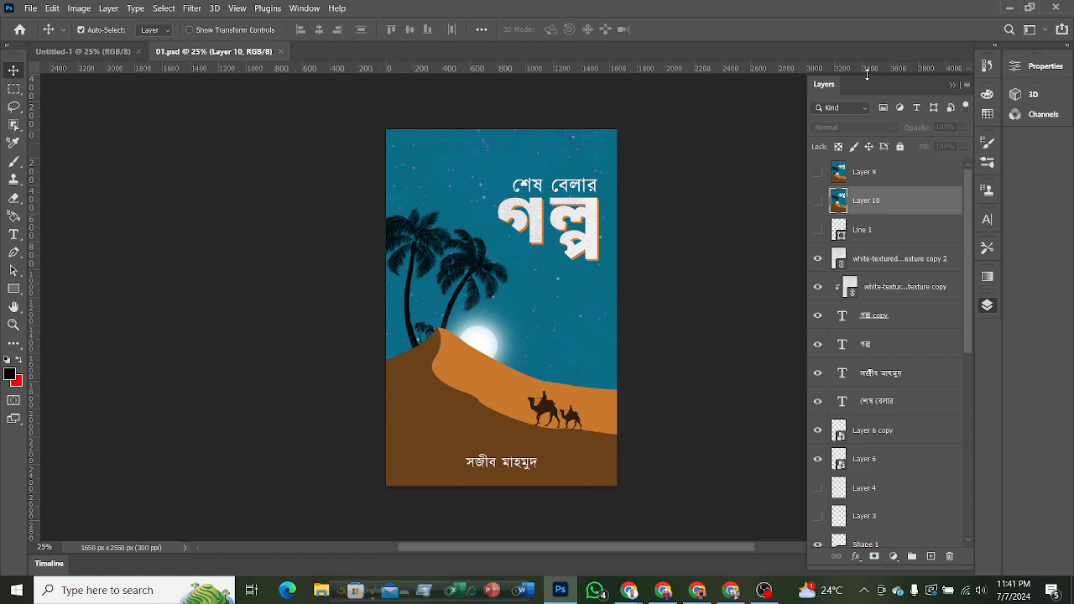
pyautogui.moveTo(866, 75); pyautogui.dragTo(859, 339)
pyautogui.moveTo(859, 334); pyautogui.dragTo(863, 288)
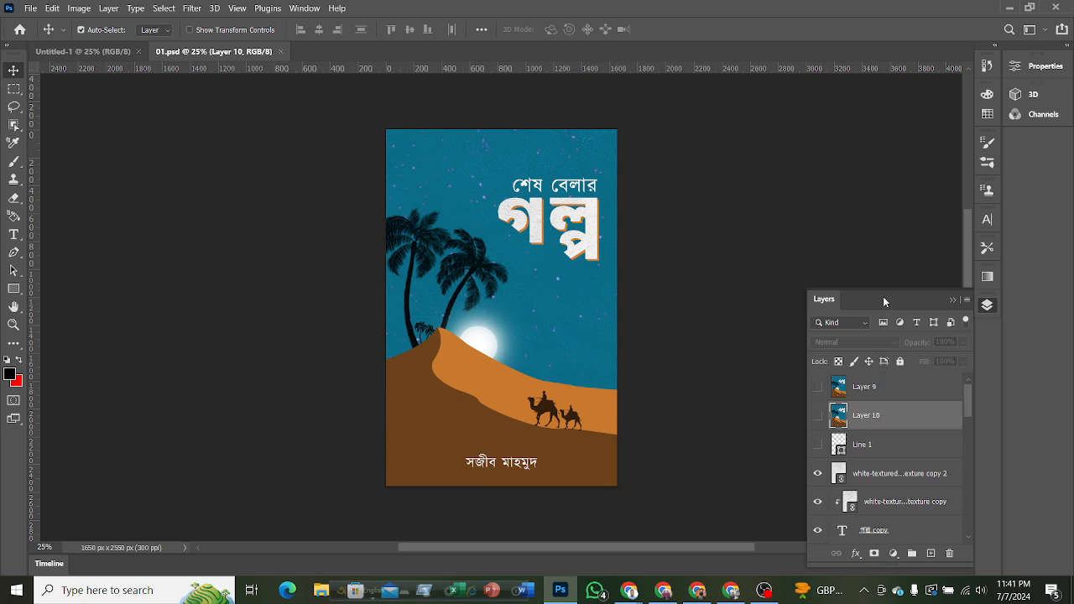
pyautogui.moveTo(882, 291); pyautogui.dragTo(822, 24)
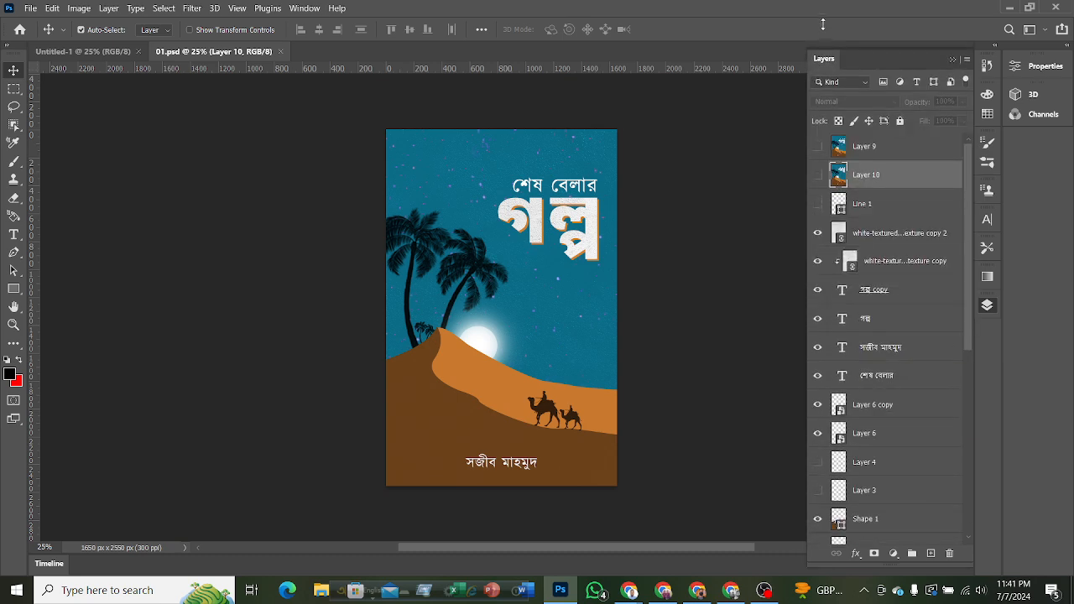
pyautogui.scroll(-5, 868, 410)
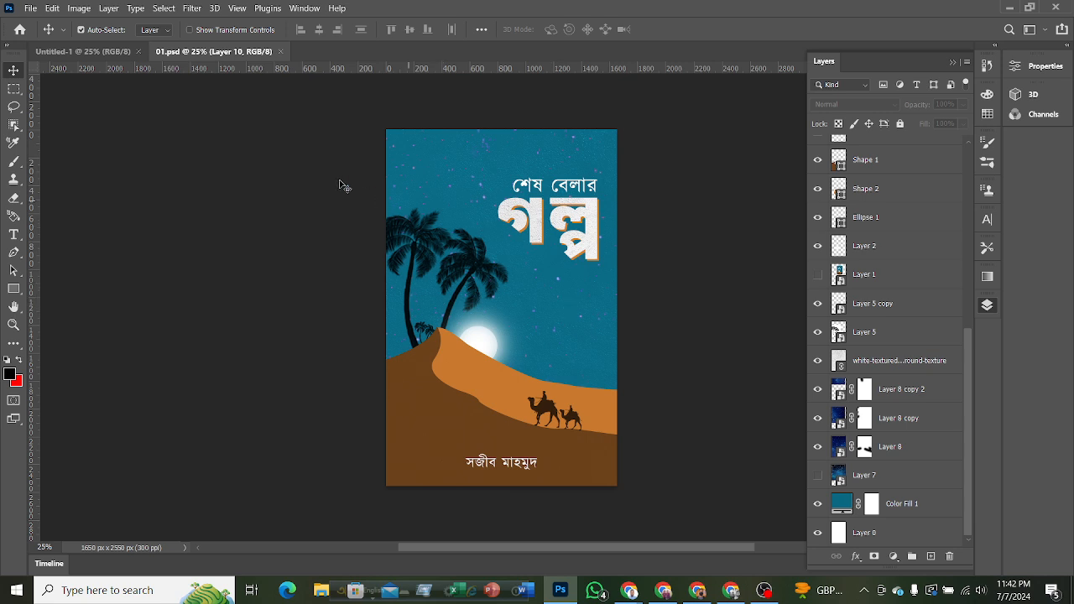
# Place Untitled-1 after 01.psd in the document order and set the foreground color to 0b6c86, sampled from the cover's sky.
pyautogui.moveTo(109, 52); pyautogui.dragTo(188, 57)
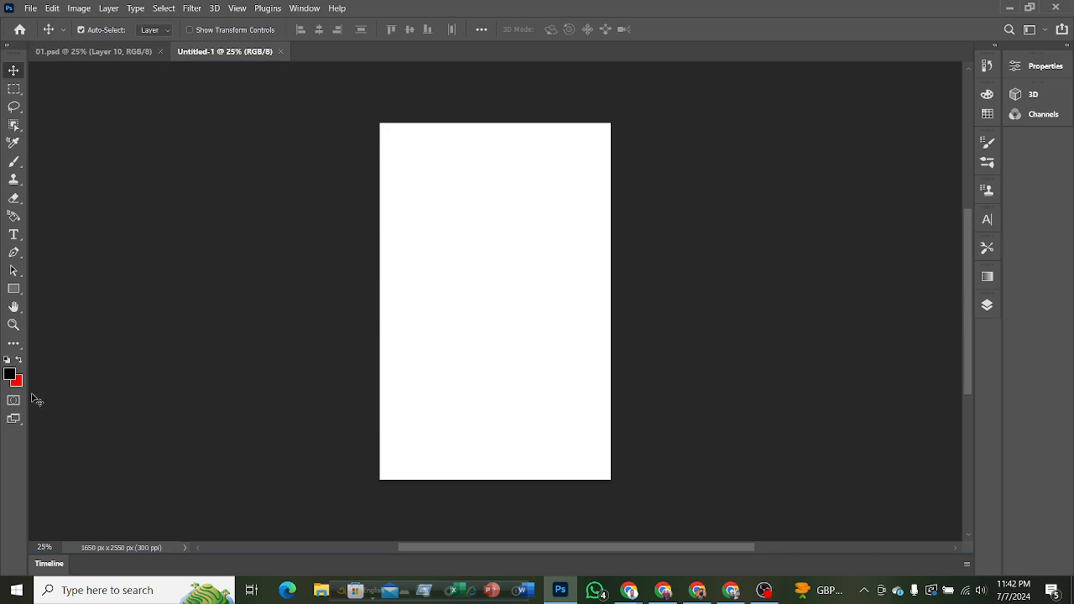
pyautogui.click(77, 48)
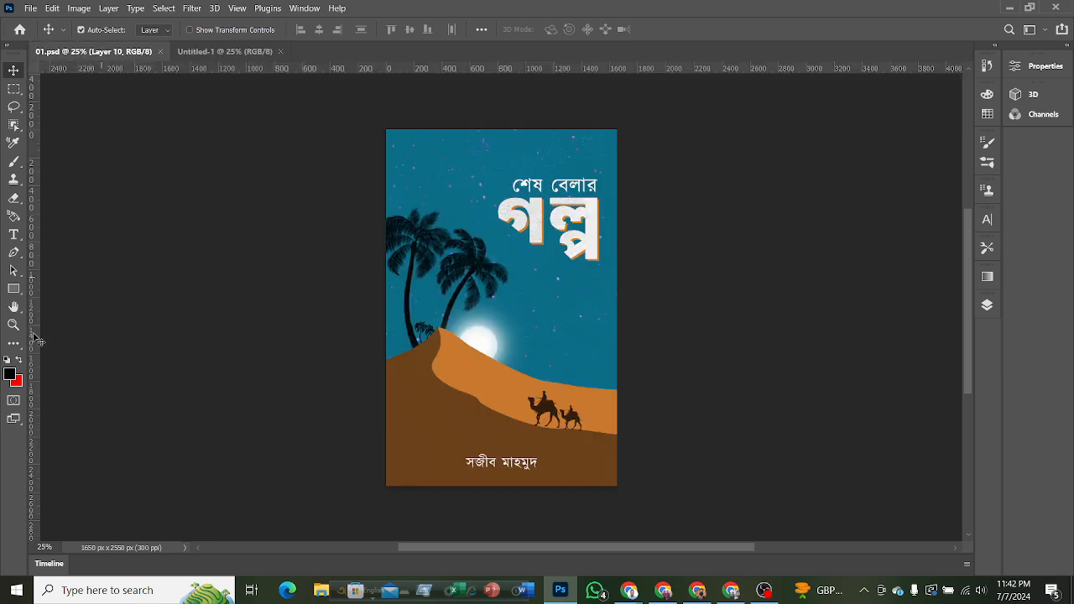
pyautogui.click(10, 374)
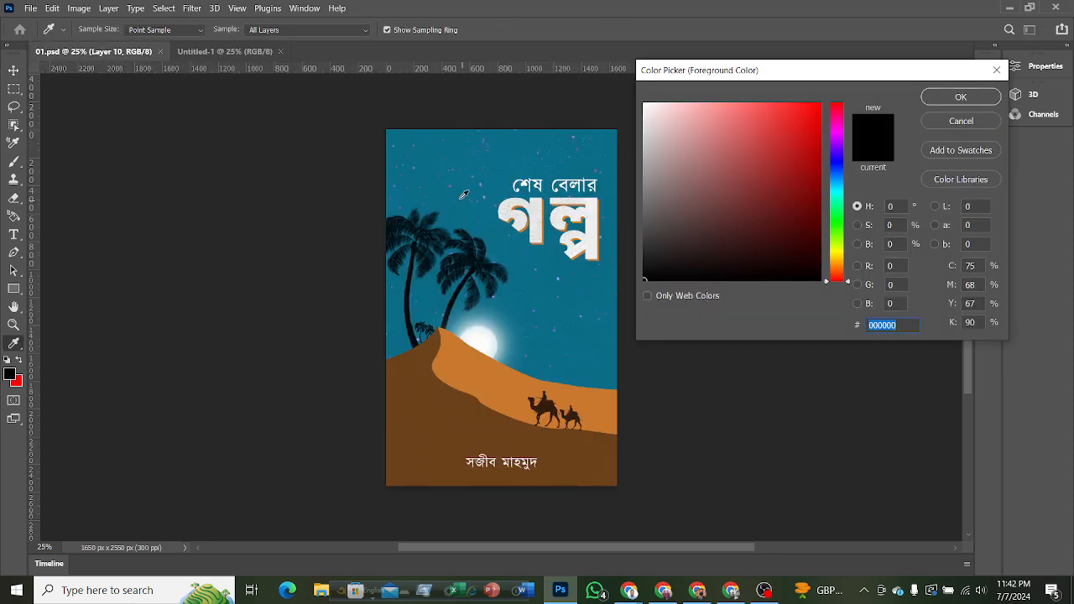
pyautogui.click(433, 187)
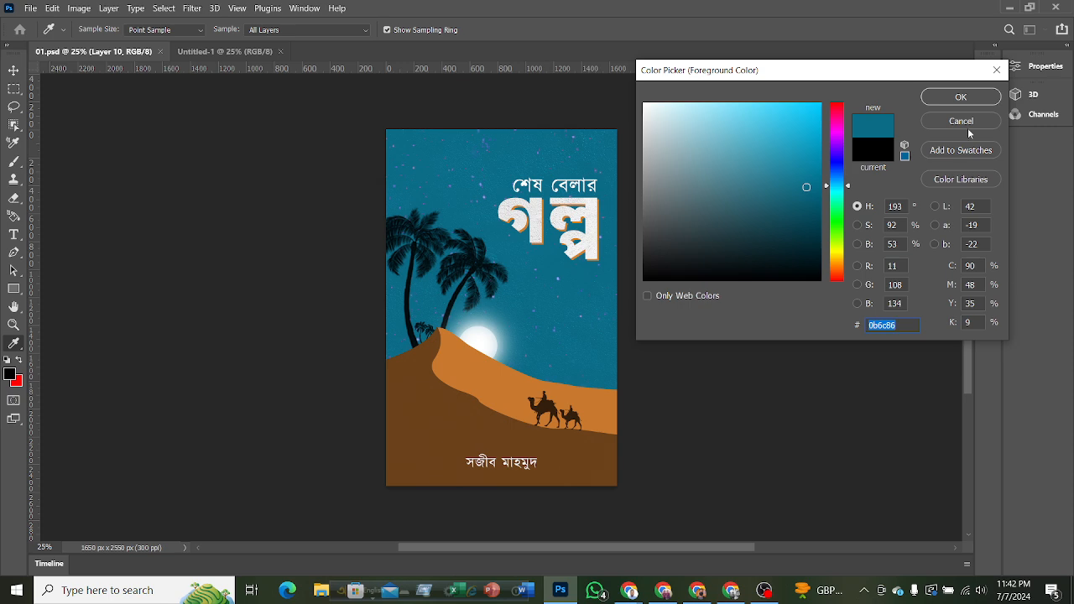
pyautogui.click(960, 97)
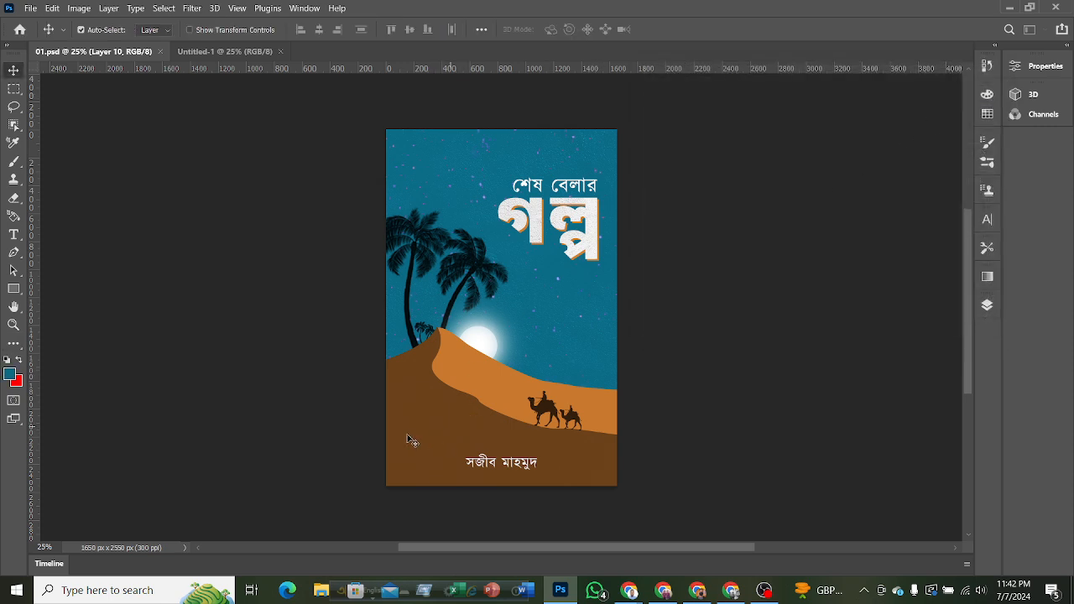
# Set the background color to the dark brown 6b411a sampled from the cover's front dune.
pyautogui.click(17, 382)
pyautogui.click(457, 416)
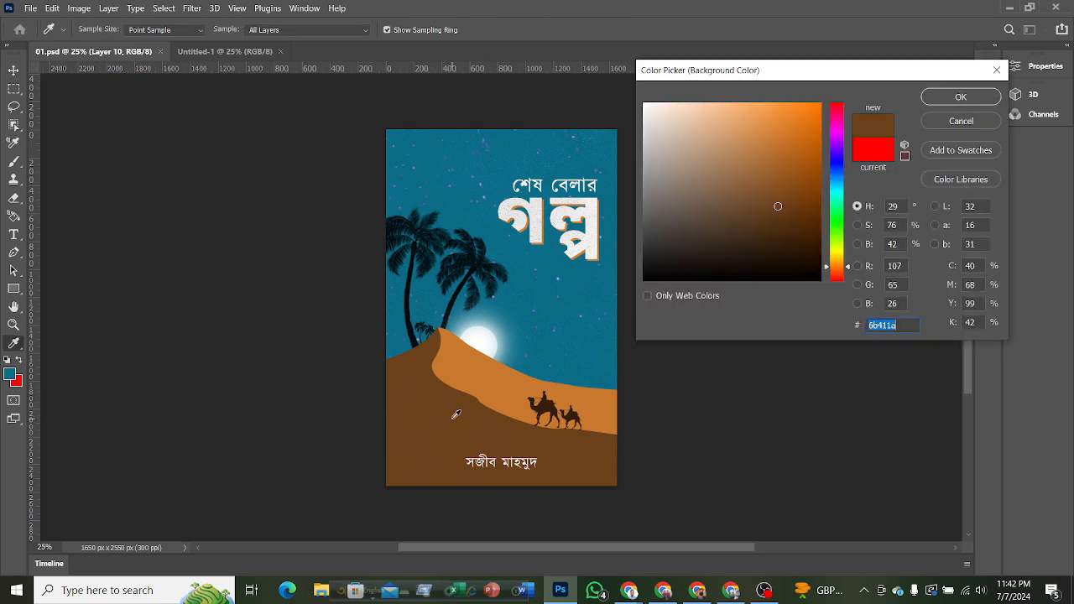
pyautogui.click(961, 96)
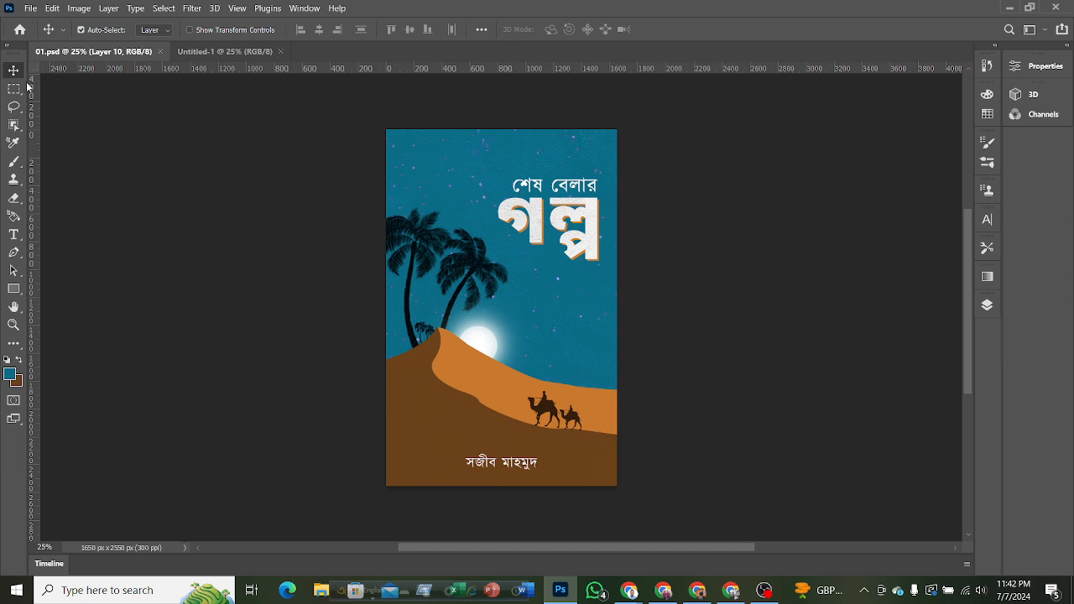
# Add a Solid Color fill layer in teal 0b6c86 above the background of Untitled-1.
pyautogui.click(201, 54)
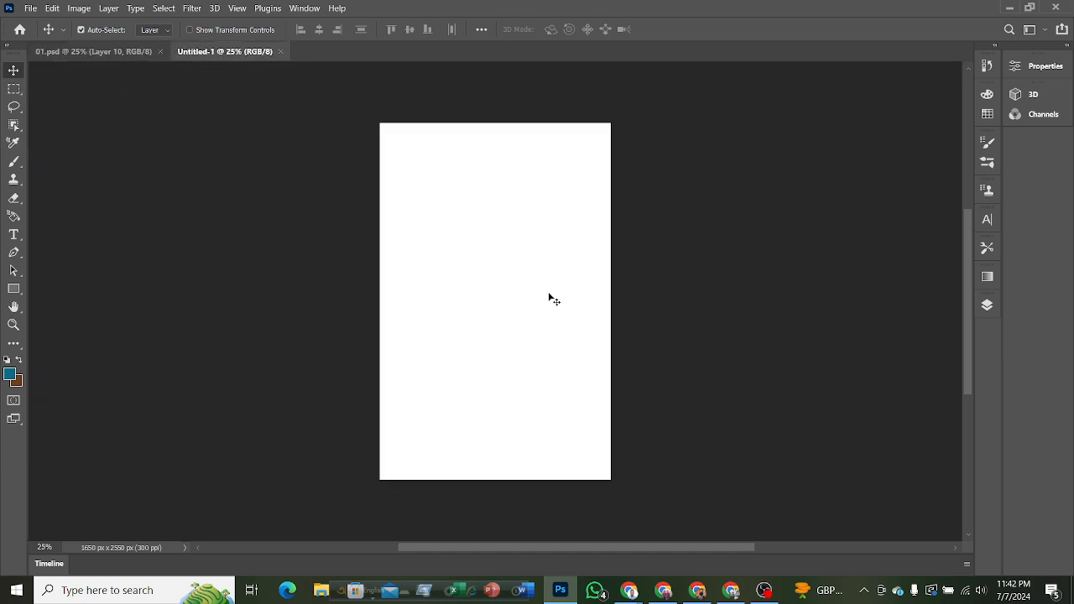
pyautogui.click(989, 305)
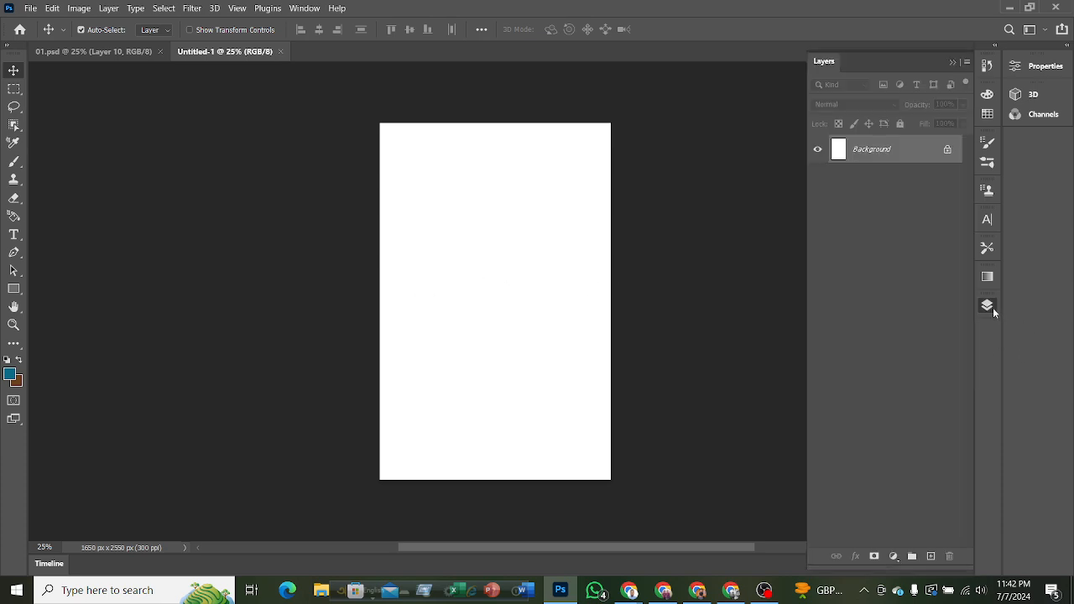
pyautogui.click(894, 557)
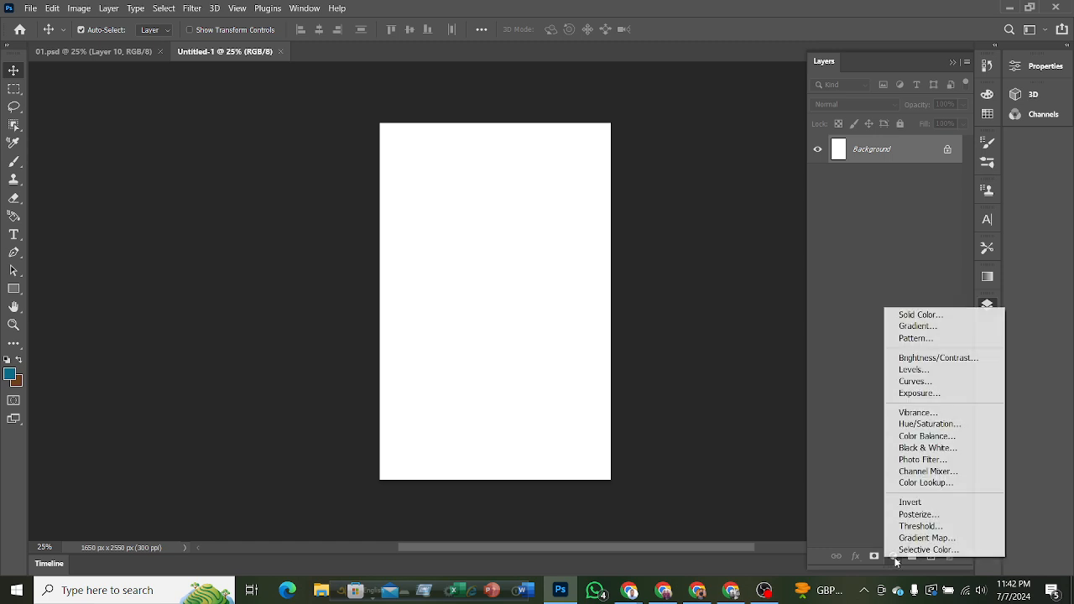
pyautogui.click(910, 316)
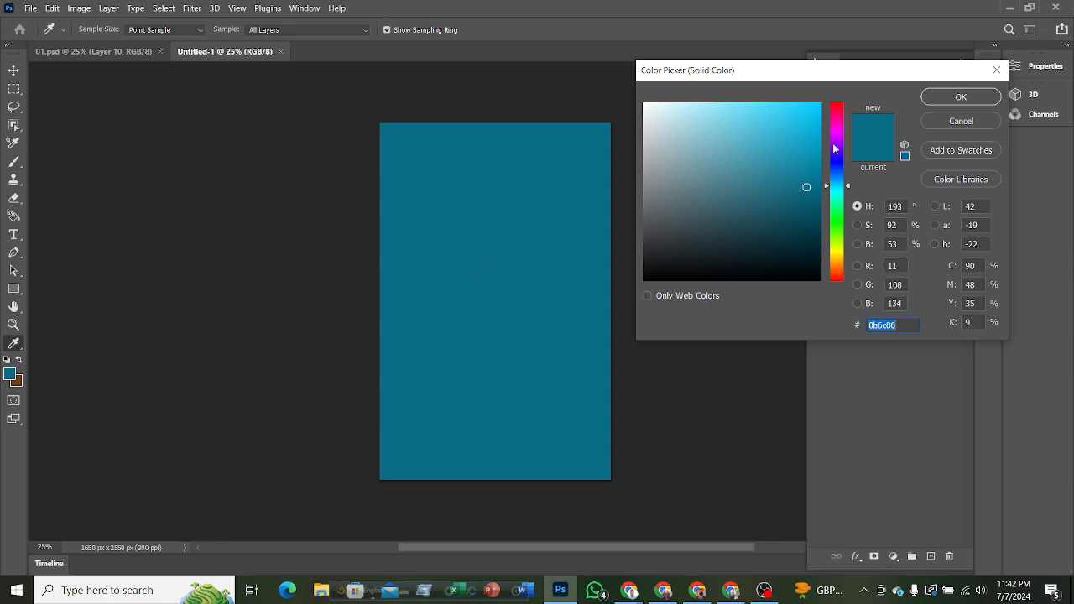
pyautogui.click(954, 100)
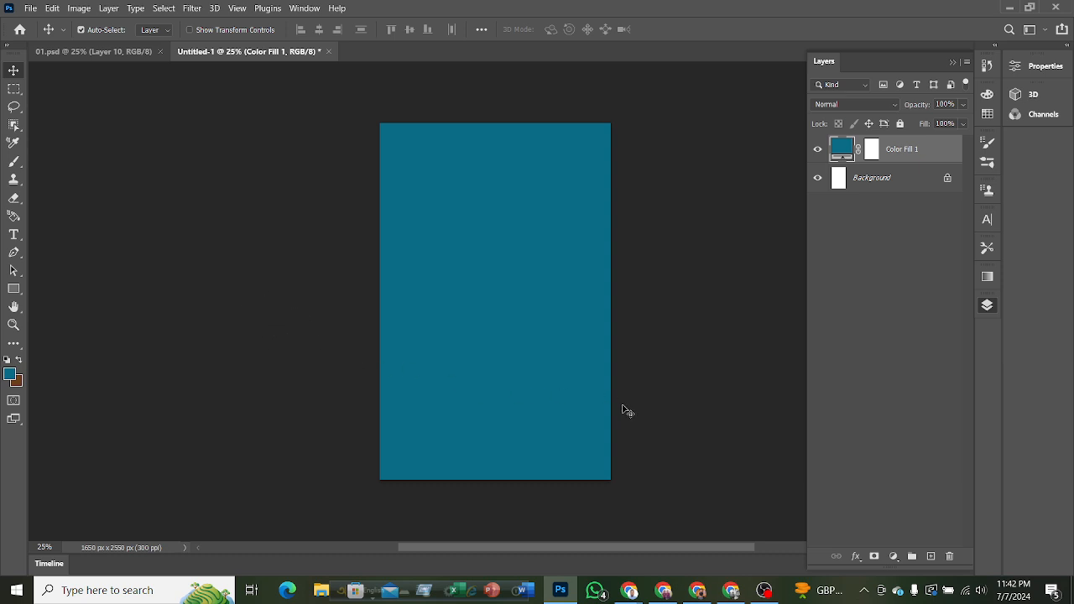
# Examine the dune layers Shape 1 and Shape 2 in 01.psd by toggling their visibility, and return to Untitled-1.
pyautogui.click(89, 53)
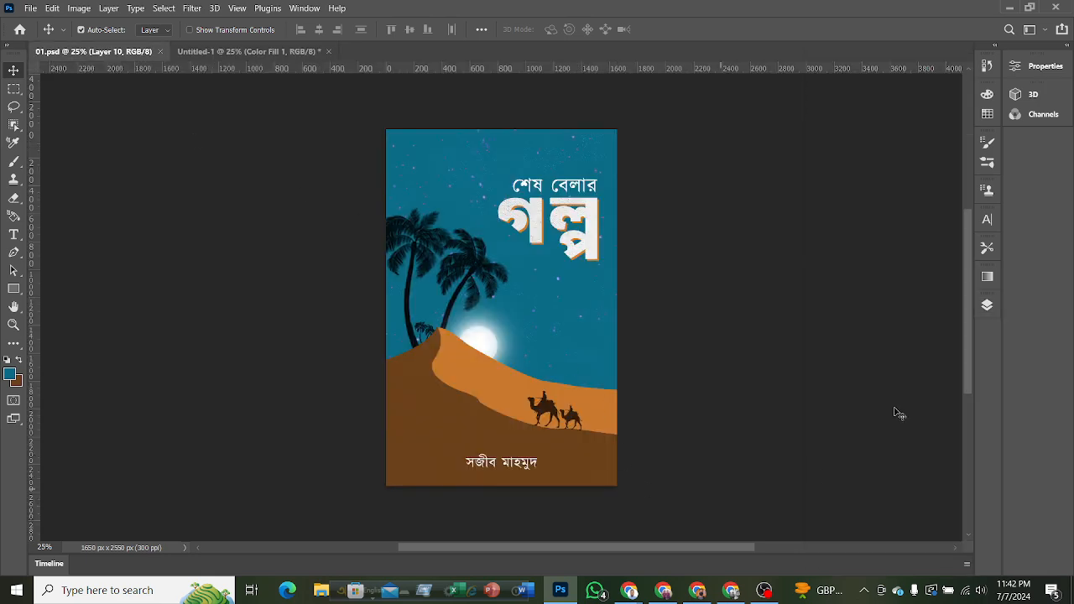
pyautogui.click(987, 305)
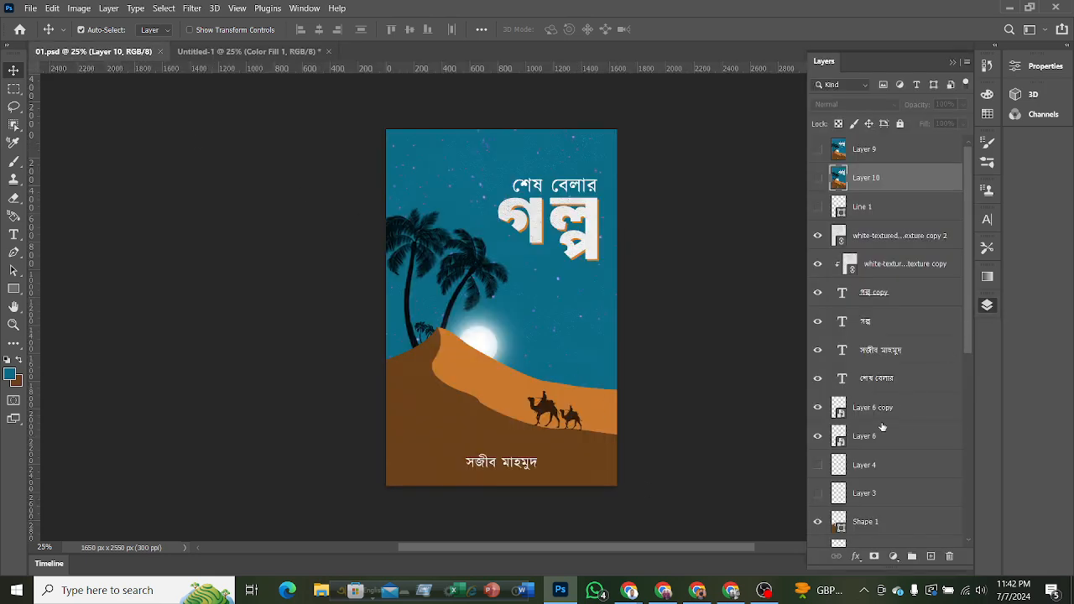
pyautogui.scroll(-5, 882, 427)
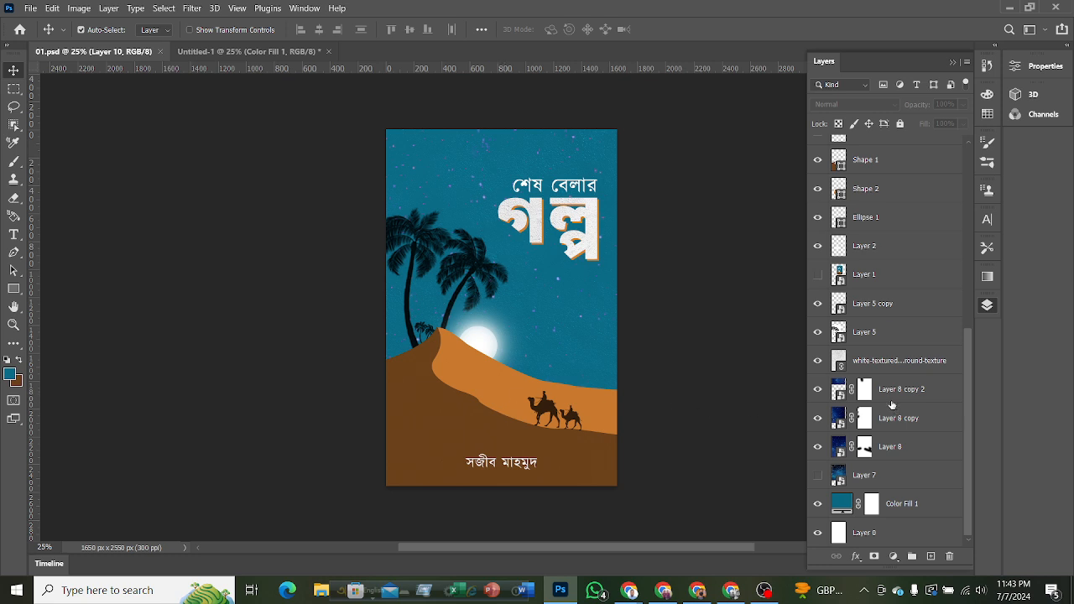
pyautogui.scroll(2, 892, 405)
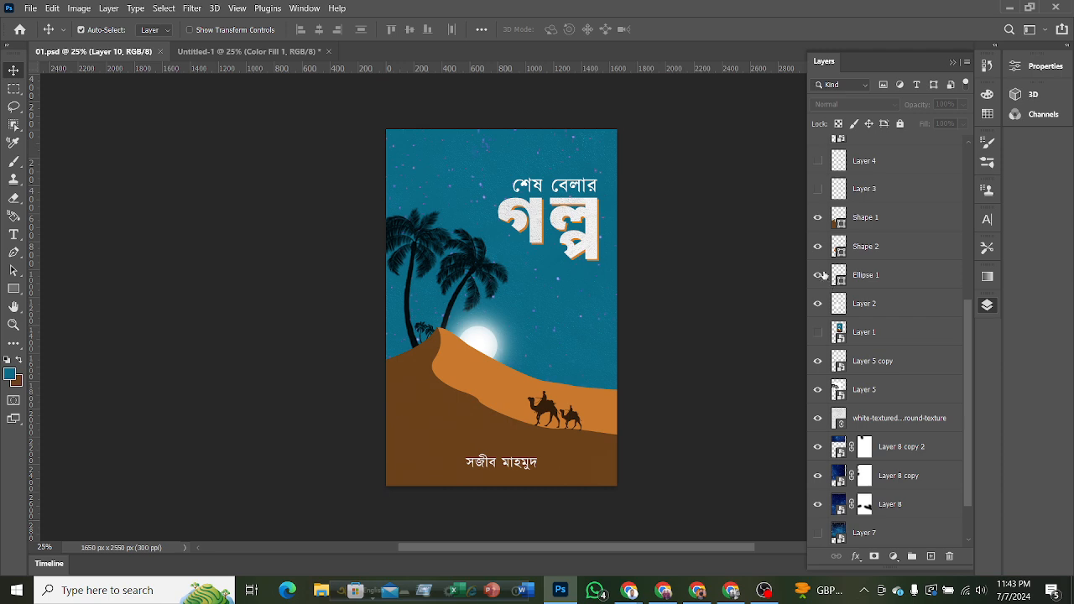
pyautogui.click(818, 222)
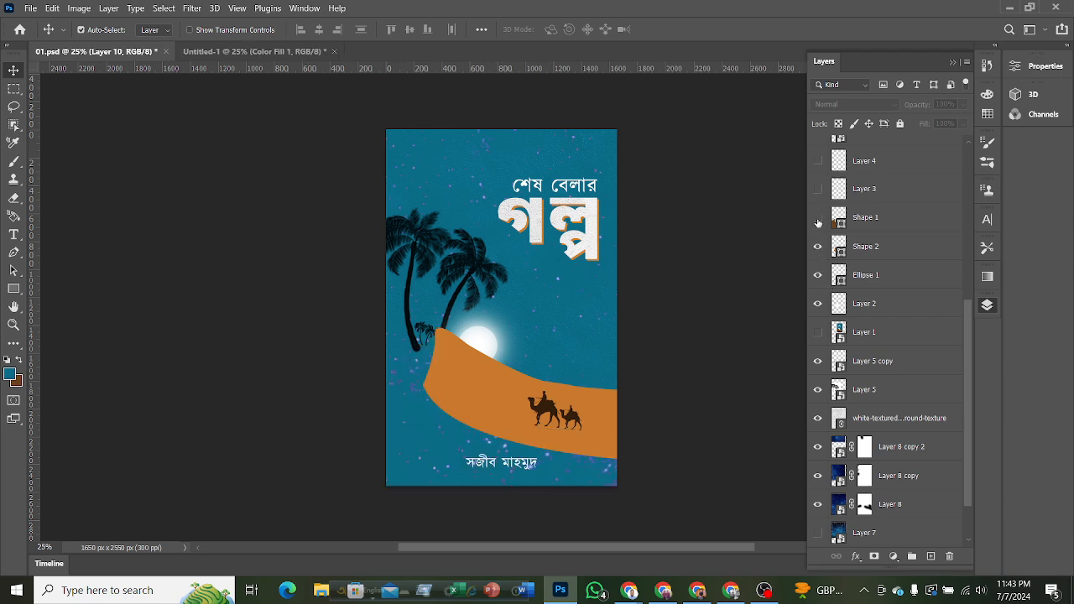
pyautogui.click(818, 221)
pyautogui.click(819, 247)
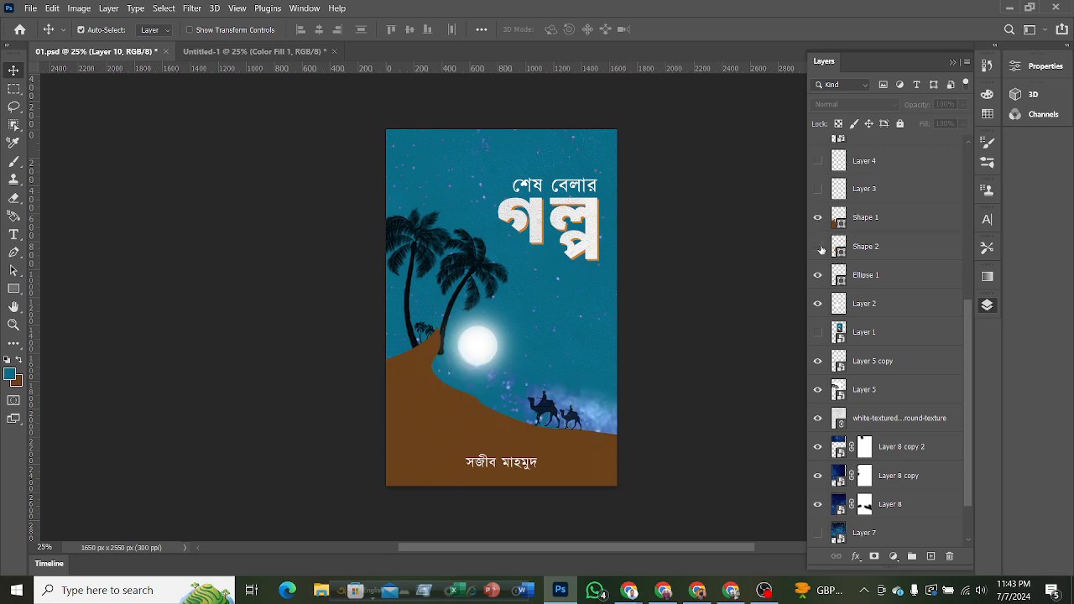
pyautogui.click(818, 247)
pyautogui.click(818, 247)
pyautogui.click(819, 247)
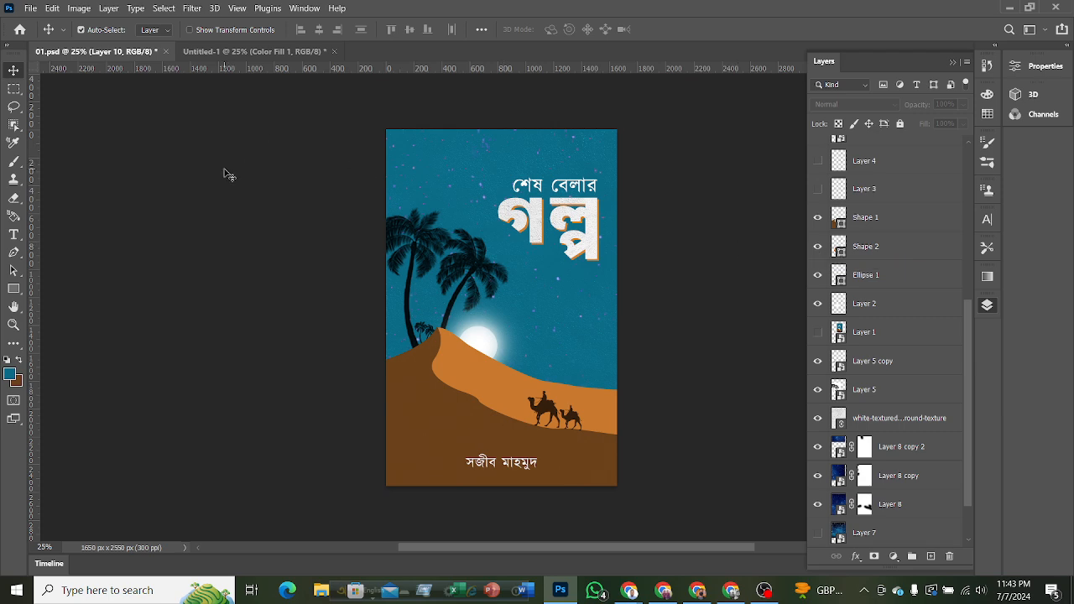
pyautogui.click(241, 53)
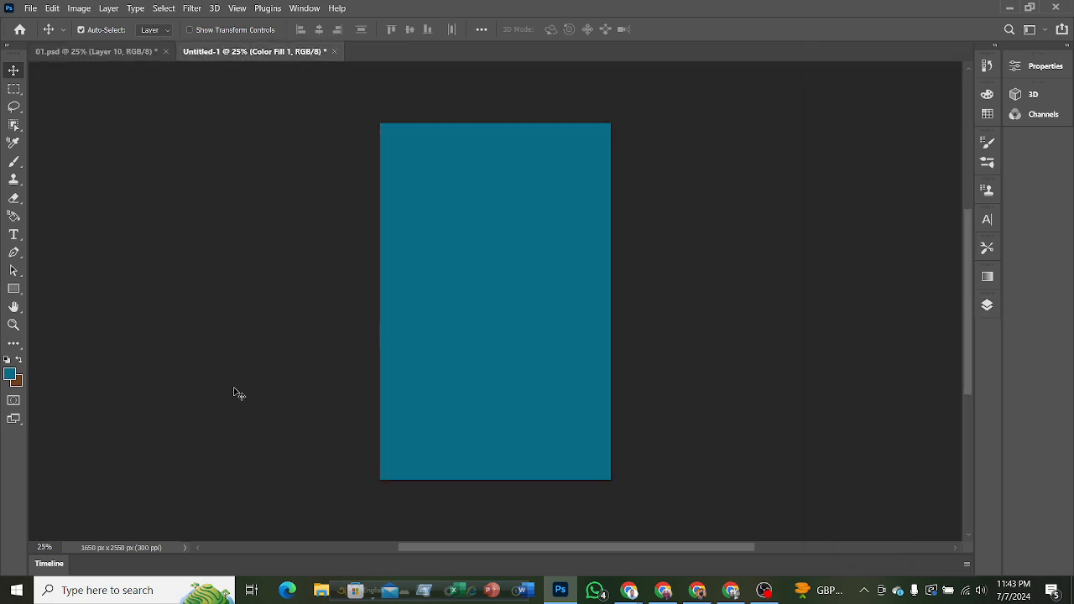
# Deselect all layers and set up the Pen tool in Shape mode with the recently used dark brown as fill.
pyautogui.click(117, 272)
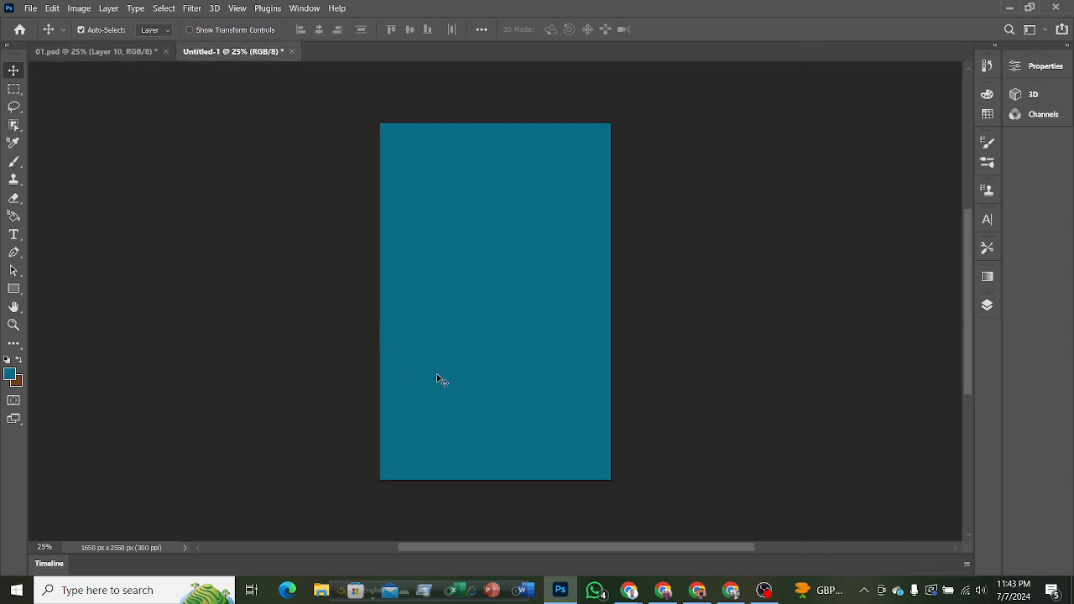
pyautogui.scroll(1, 614, 394)
pyautogui.scroll(-1, 598, 390)
pyautogui.scroll(2, 598, 390)
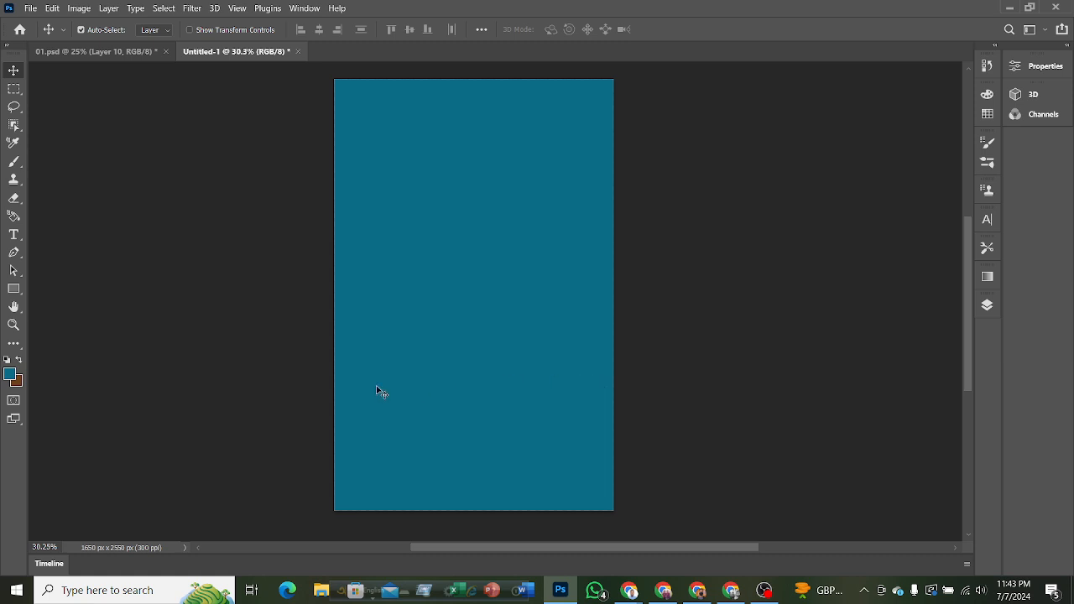
pyautogui.click(14, 255)
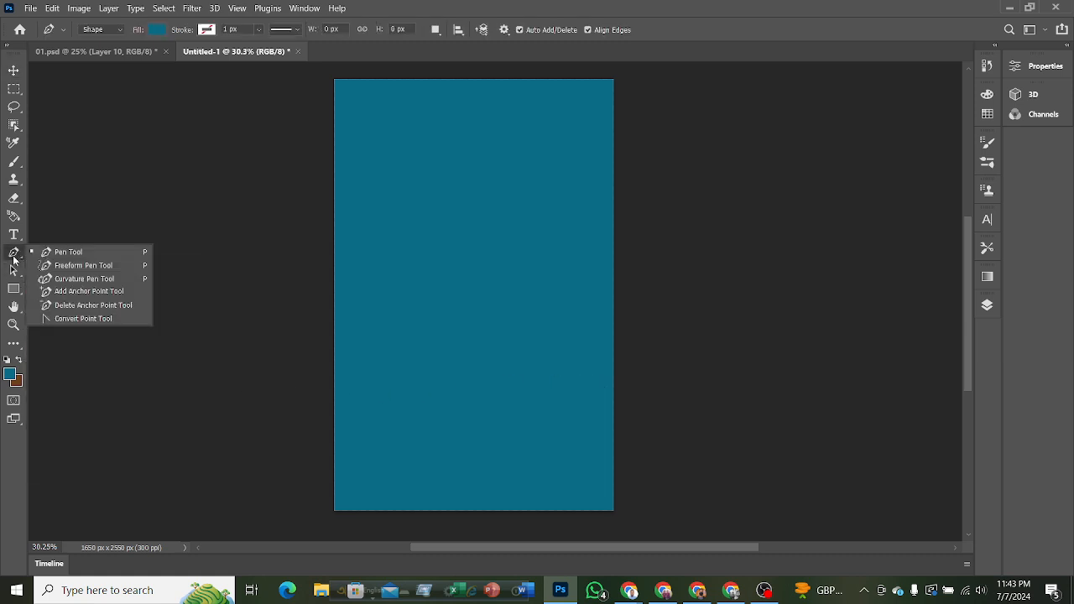
pyautogui.click(75, 254)
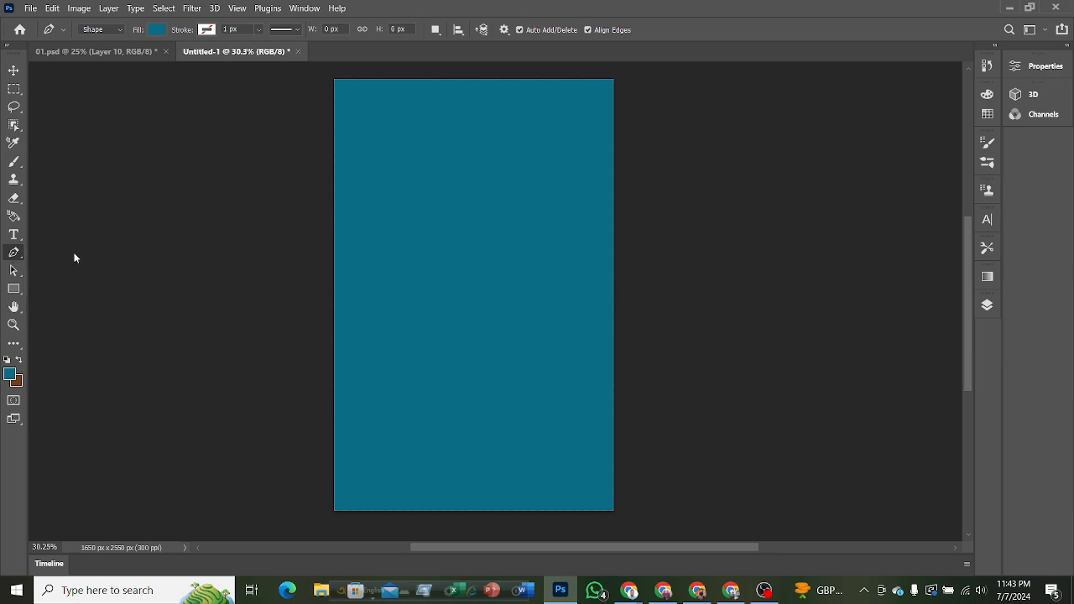
pyautogui.click(113, 32)
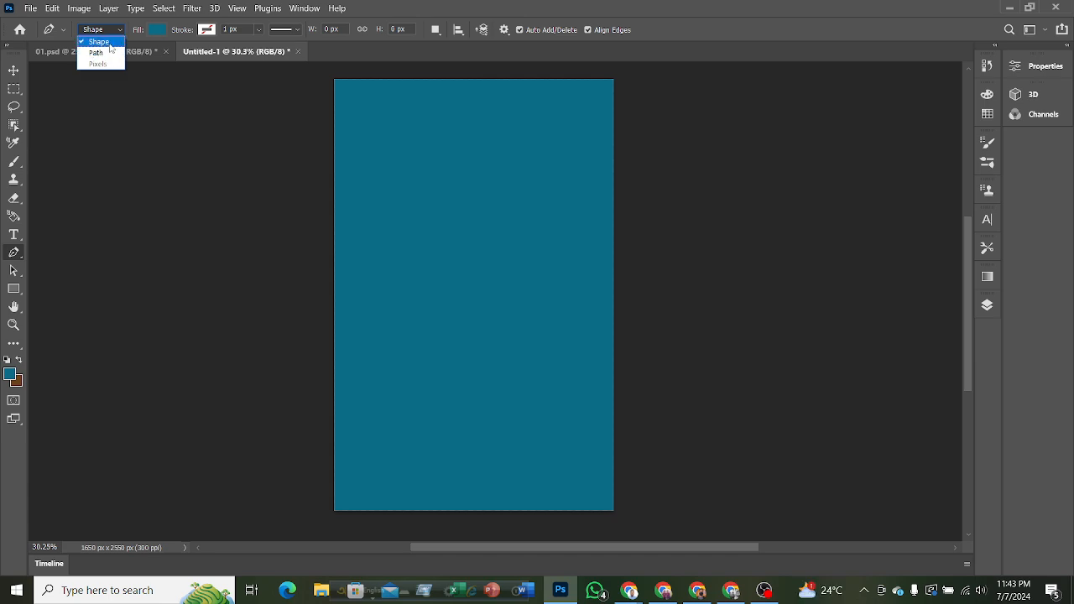
pyautogui.click(110, 43)
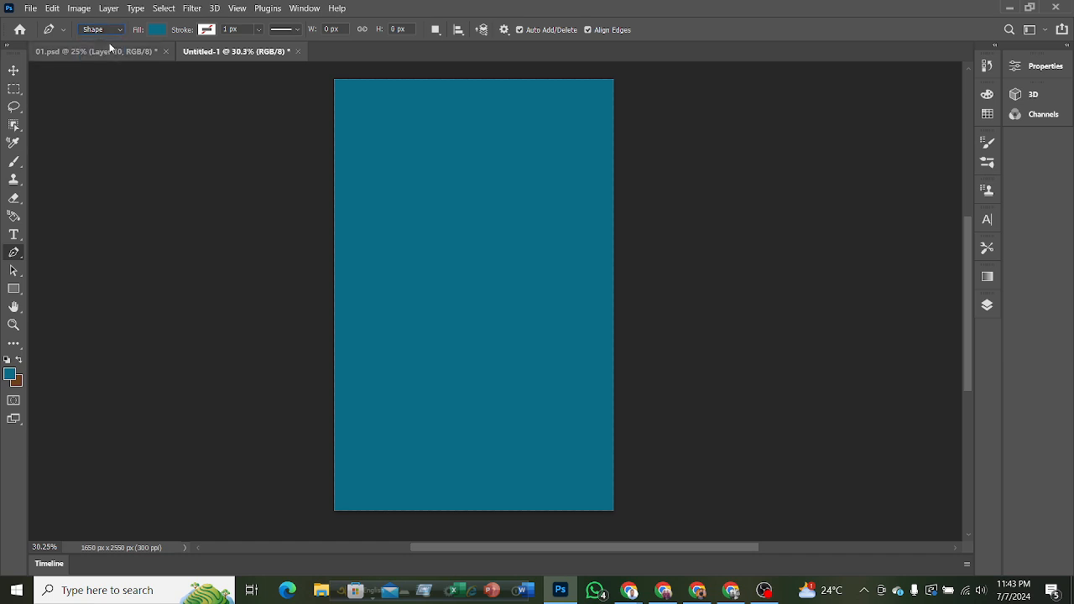
pyautogui.click(157, 30)
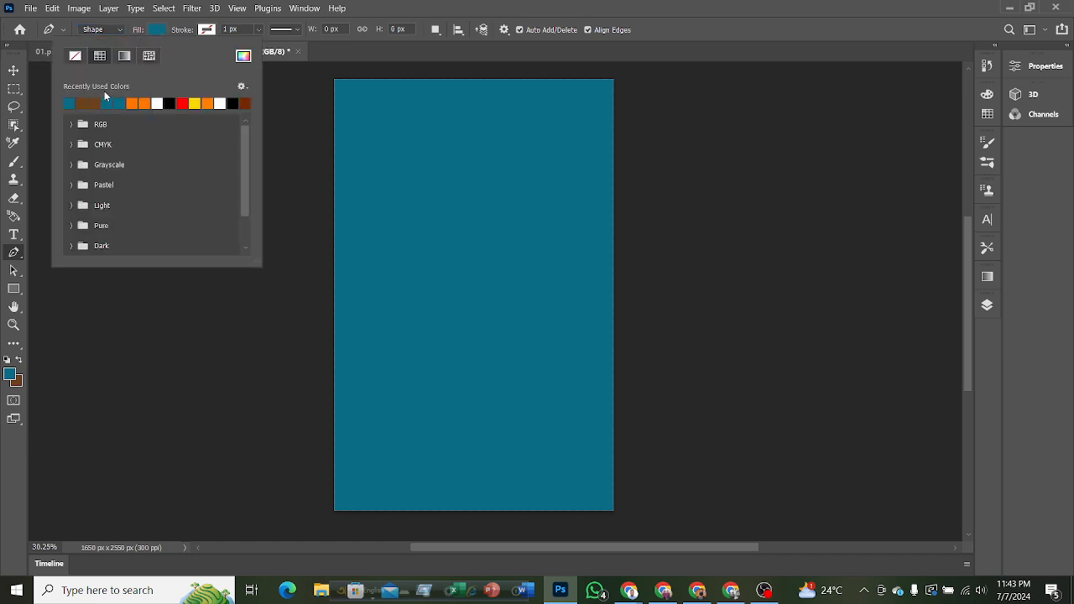
pyautogui.click(84, 99)
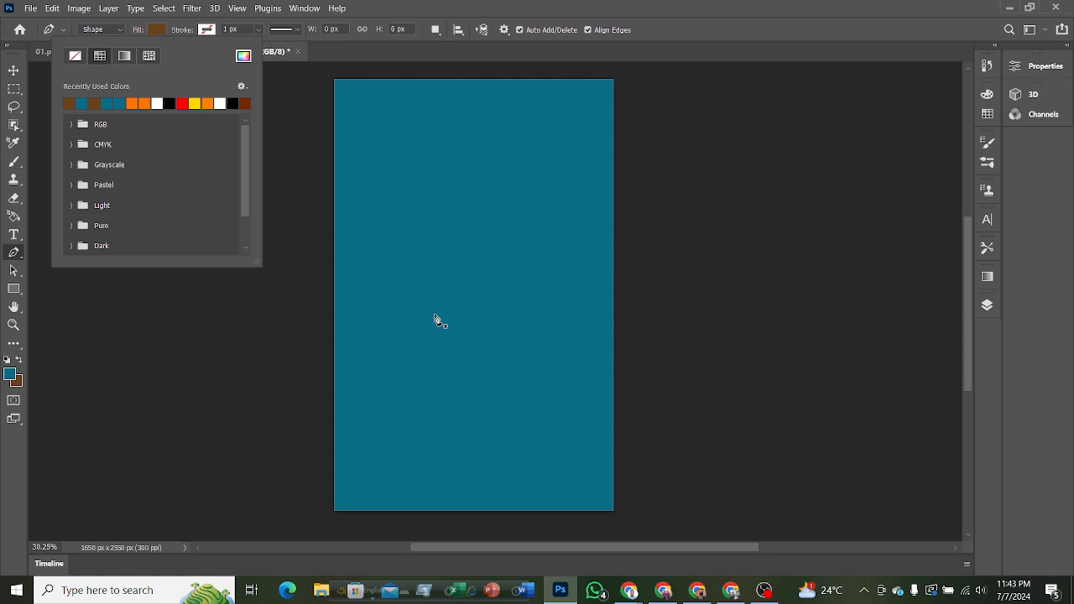
# Start the front dune off the canvas's left edge, curving up to a pointed crest and bending back just below it, about 684 x 313 px.
pyautogui.click(292, 353)
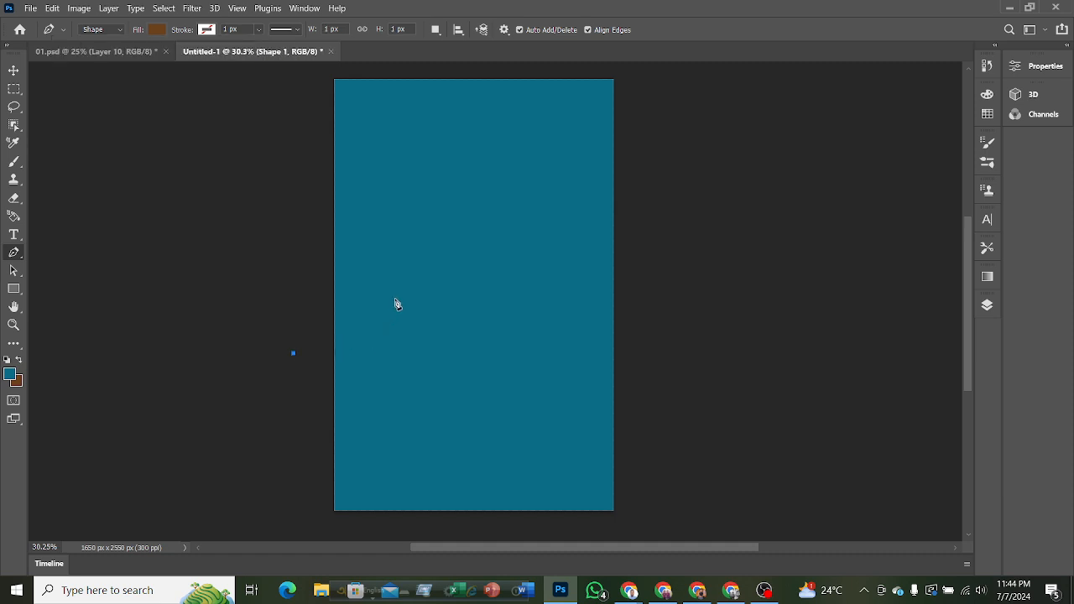
pyautogui.moveTo(402, 300); pyautogui.dragTo(412, 276)
pyautogui.moveTo(412, 271); pyautogui.dragTo(411, 269)
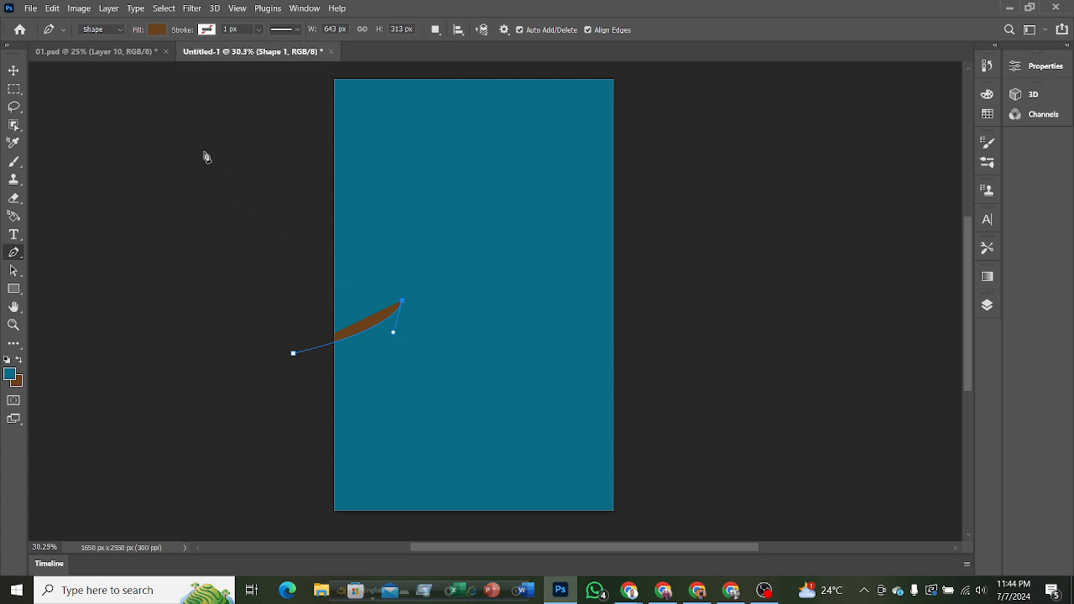
pyautogui.click(123, 58)
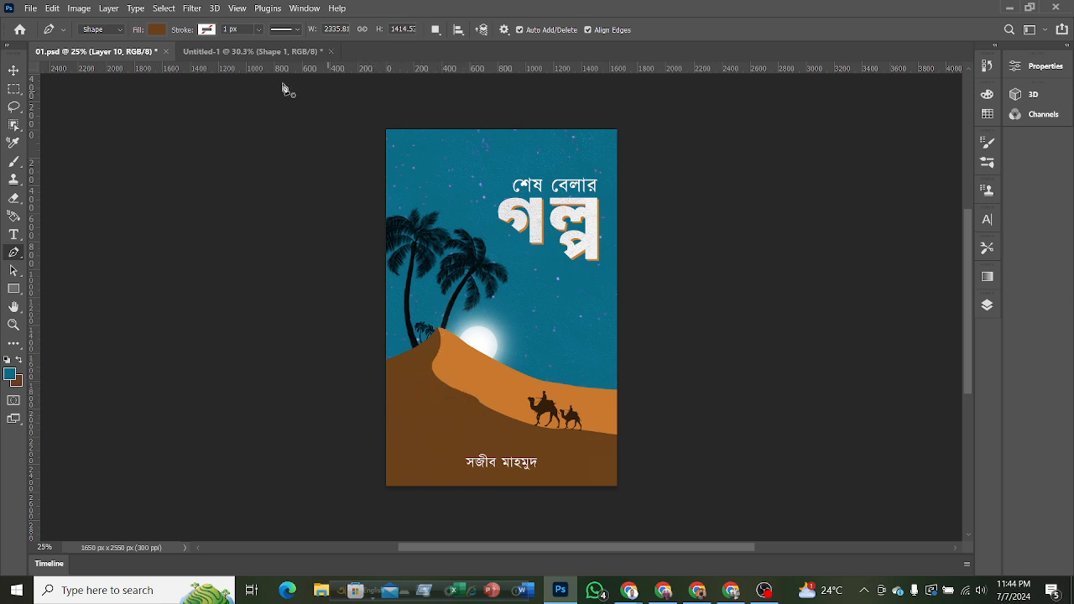
pyautogui.click(254, 52)
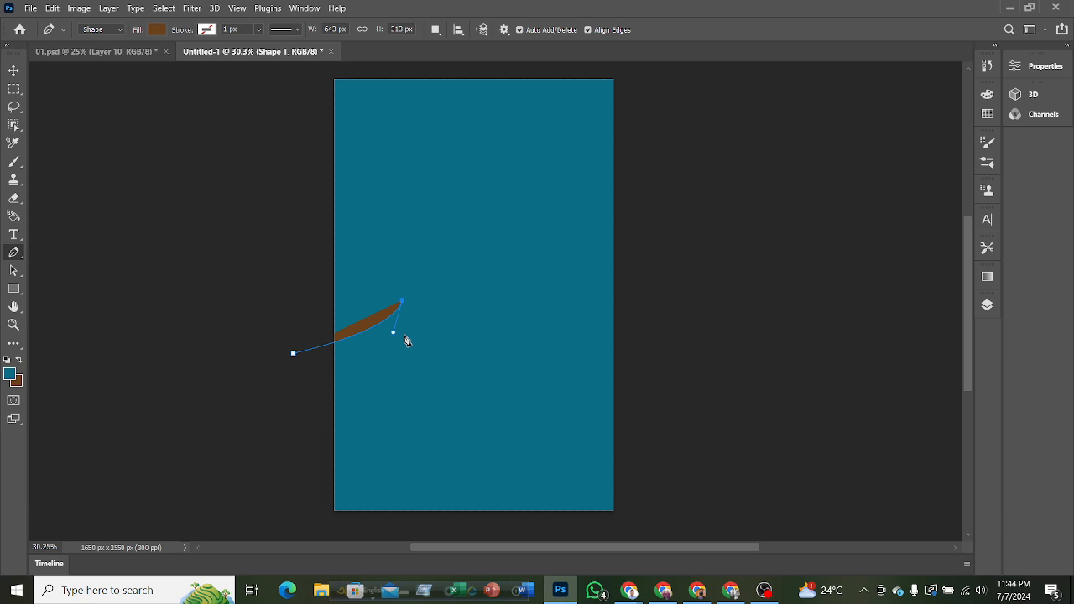
pyautogui.moveTo(405, 336)
pyautogui.mouseDown()
pyautogui.moveTo(394, 359)
pyautogui.moveTo(396, 351)
pyautogui.mouseUp()
pyautogui.moveTo(392, 359); pyautogui.dragTo(393, 359)
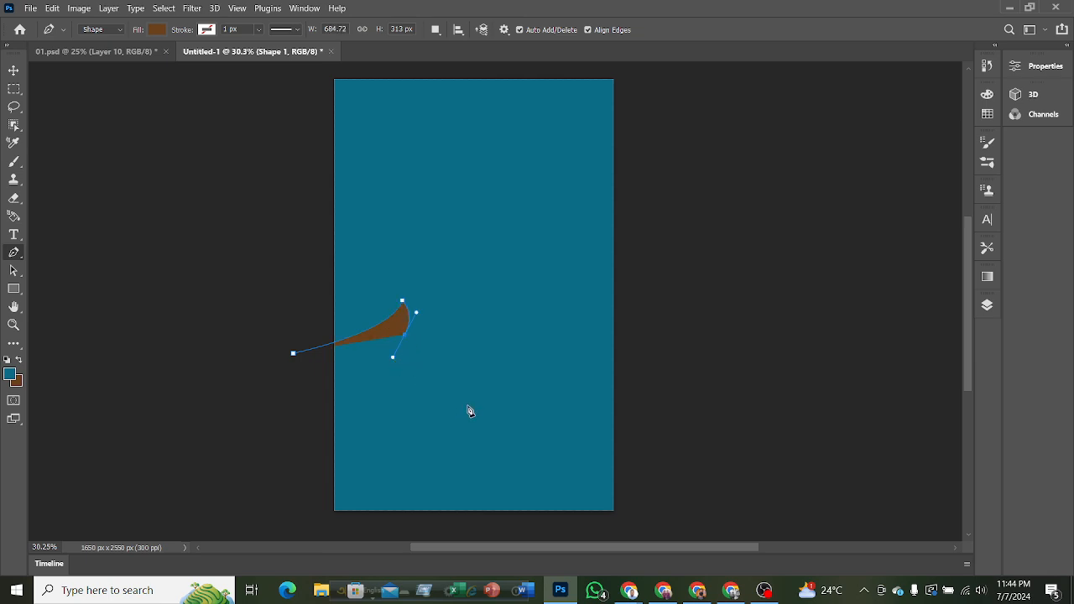
# Continue the dune's slope with a small bump down past the right edge and close it below the canvas, about 2320 x 1397 px overall.
pyautogui.moveTo(451, 391); pyautogui.dragTo(474, 399)
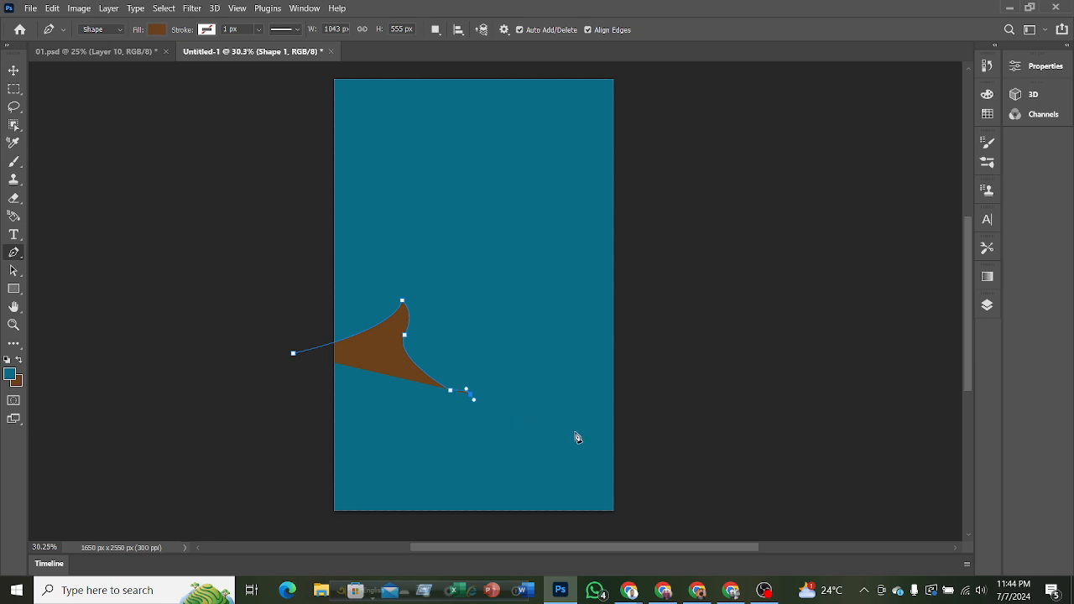
pyautogui.moveTo(665, 442); pyautogui.dragTo(709, 408)
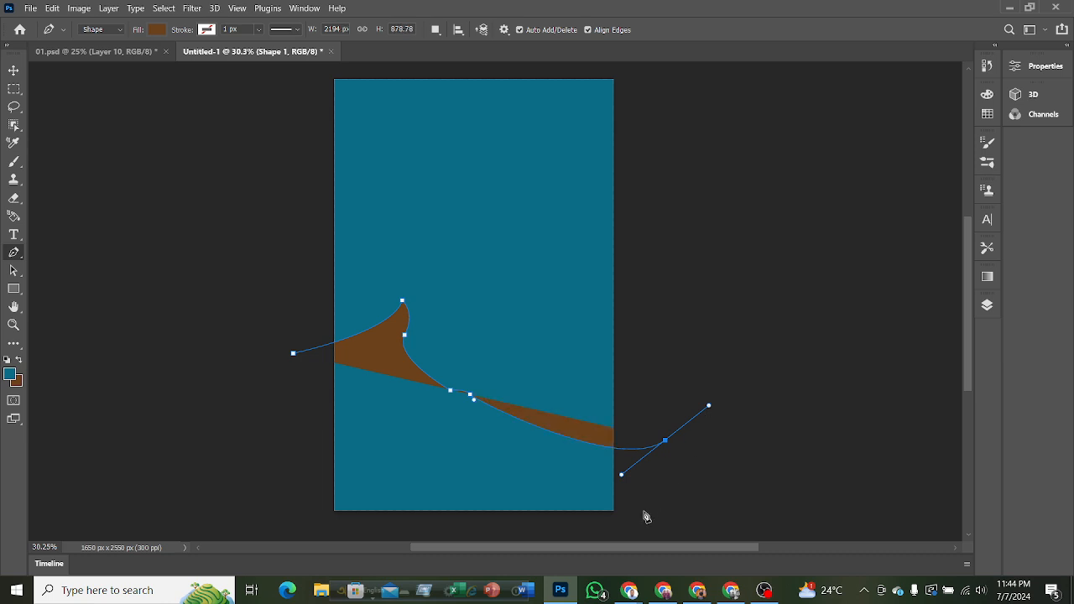
pyautogui.click(666, 441)
pyautogui.click(669, 537)
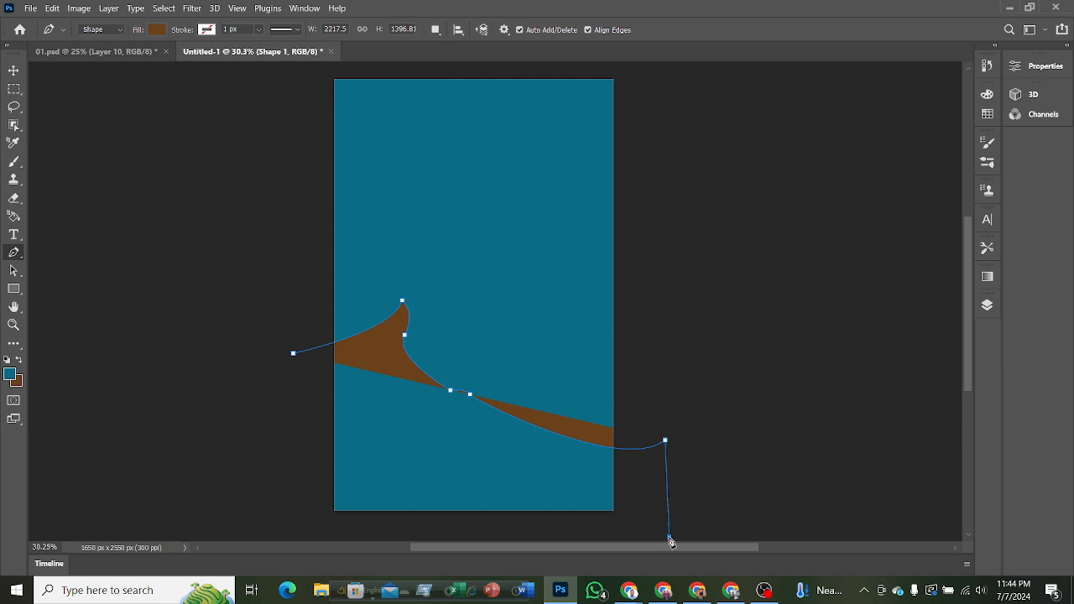
pyautogui.click(276, 528)
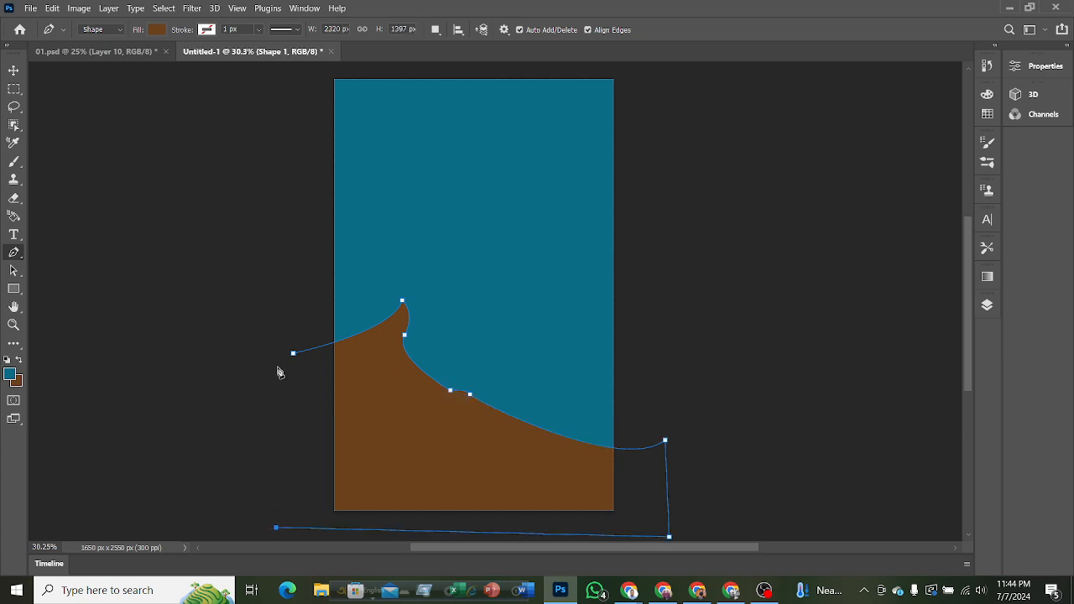
pyautogui.click(293, 353)
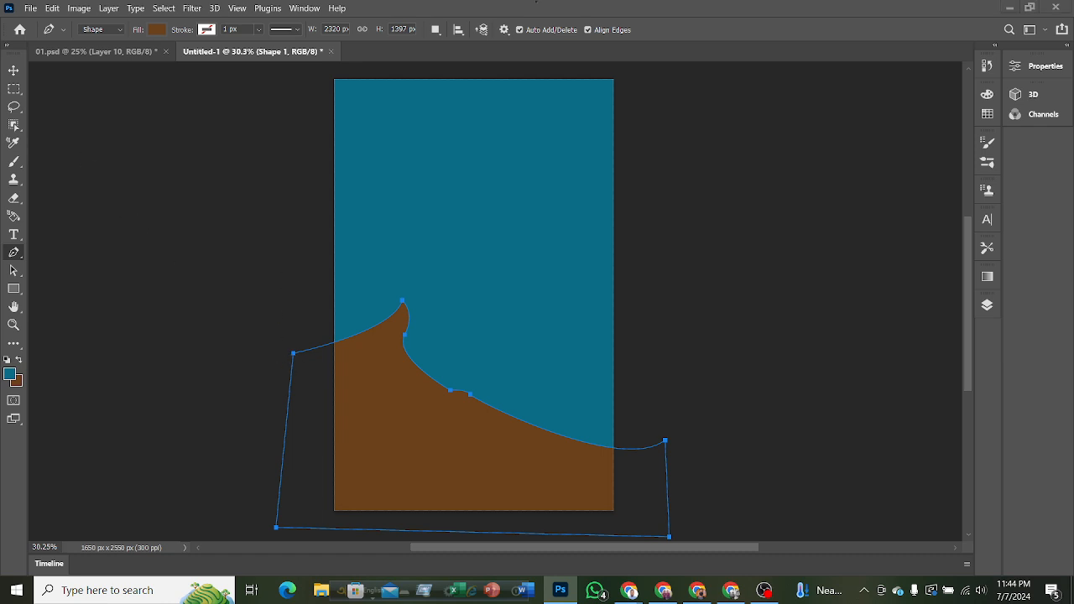
pyautogui.click(14, 73)
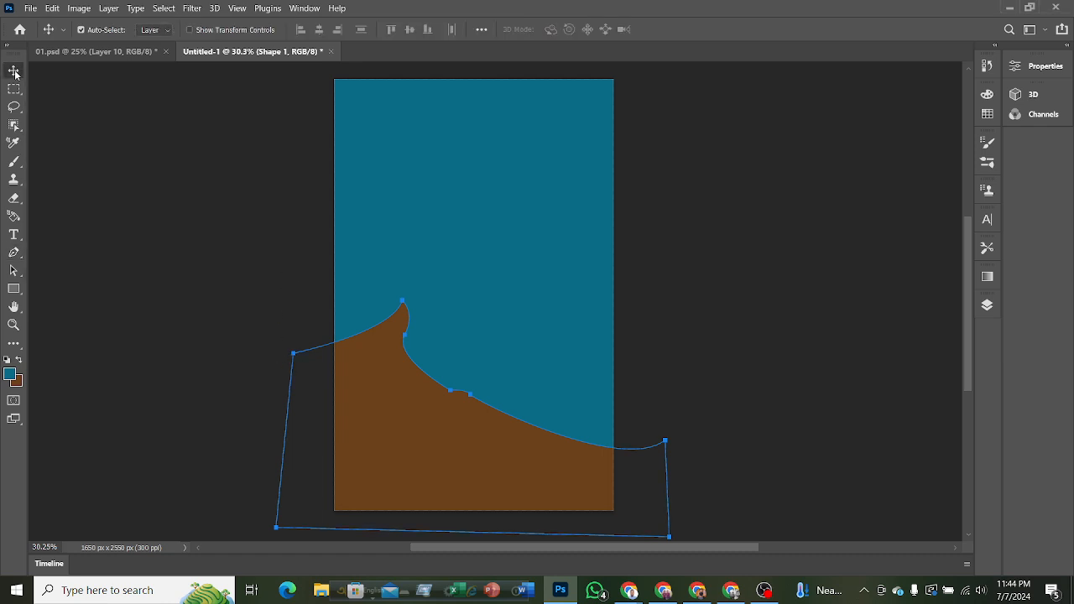
pyautogui.click(222, 205)
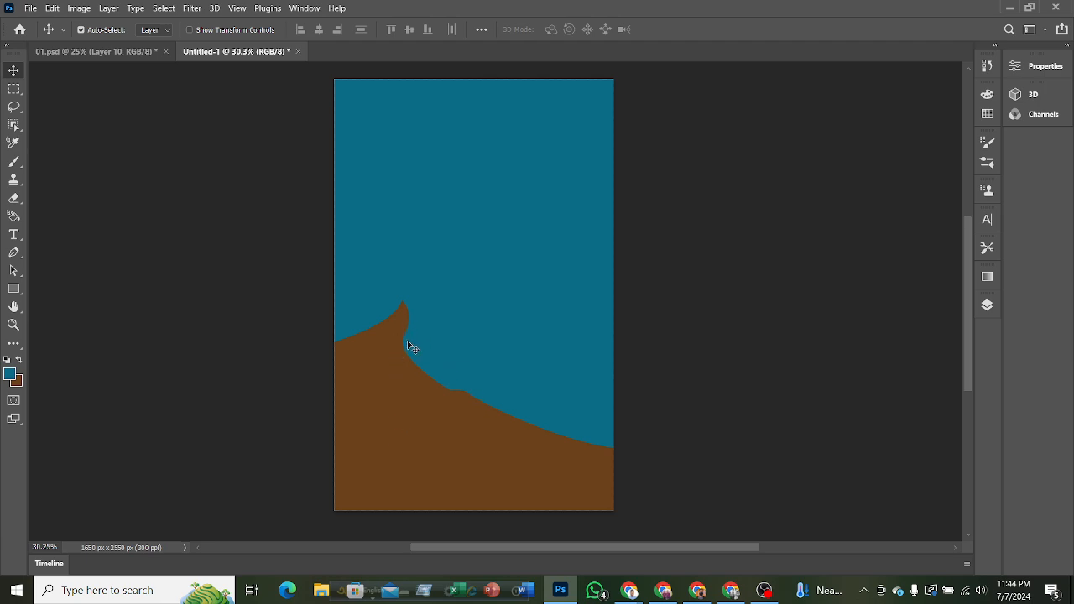
# Compare with 01.psd, set the Pen tool's fill to orange, and start a new shape just off the canvas's lower right edge.
pyautogui.click(151, 52)
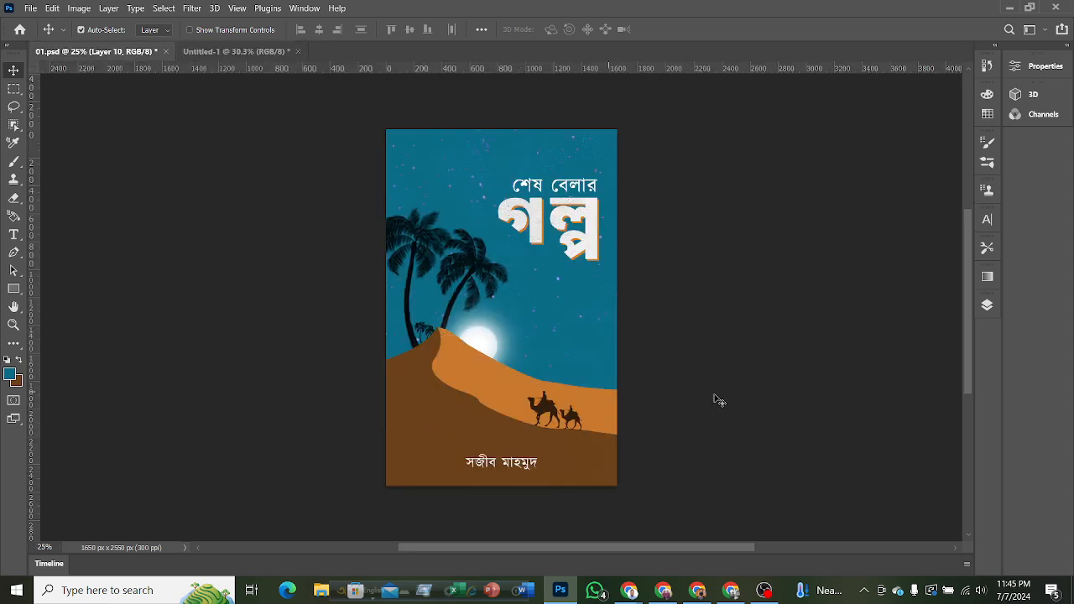
pyautogui.click(204, 52)
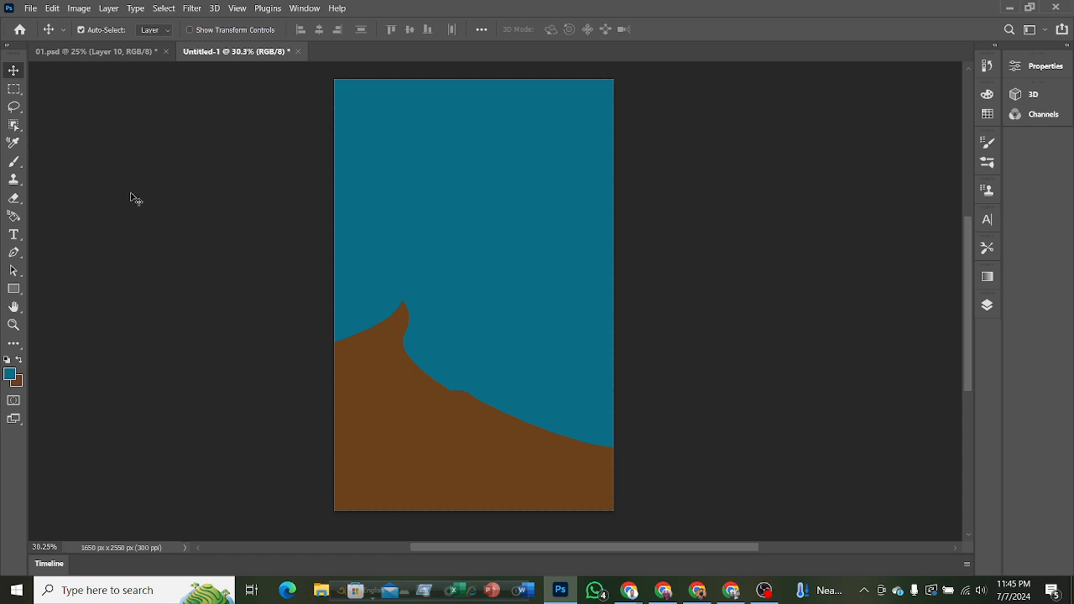
pyautogui.click(13, 251)
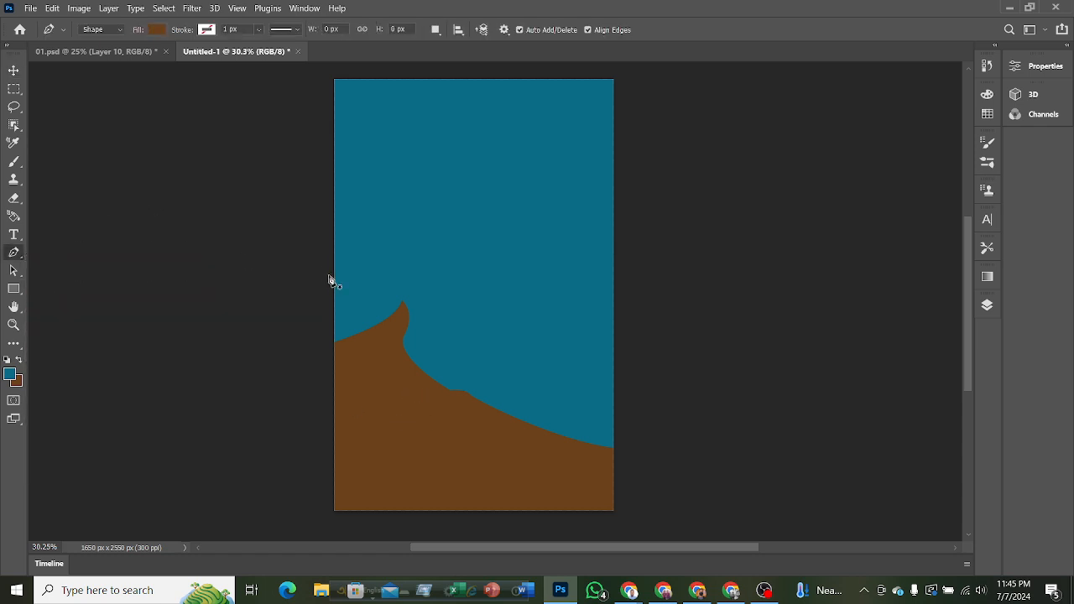
pyautogui.click(157, 30)
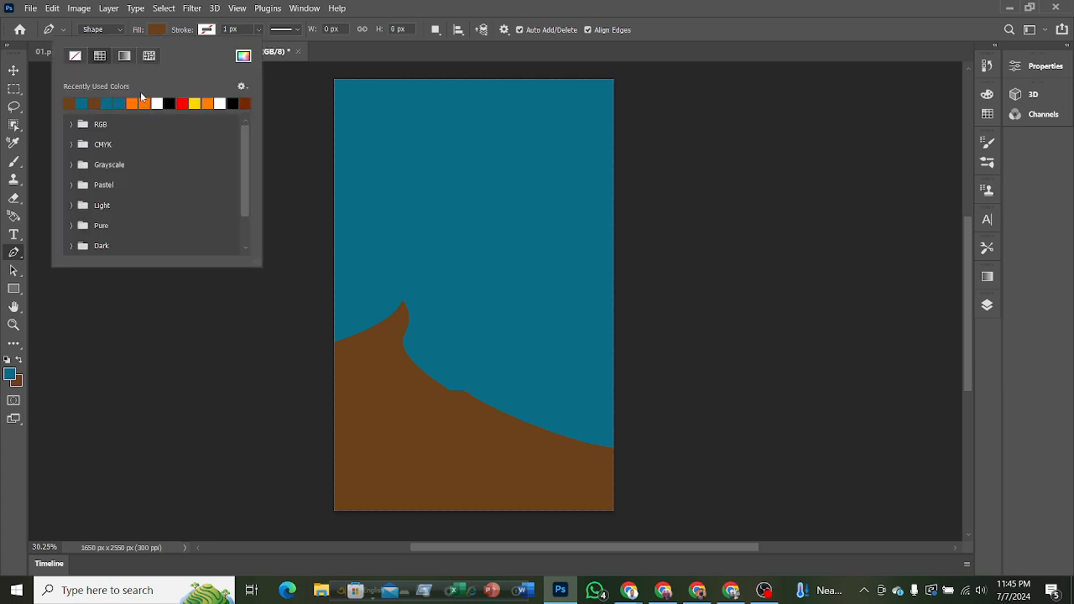
pyautogui.click(139, 102)
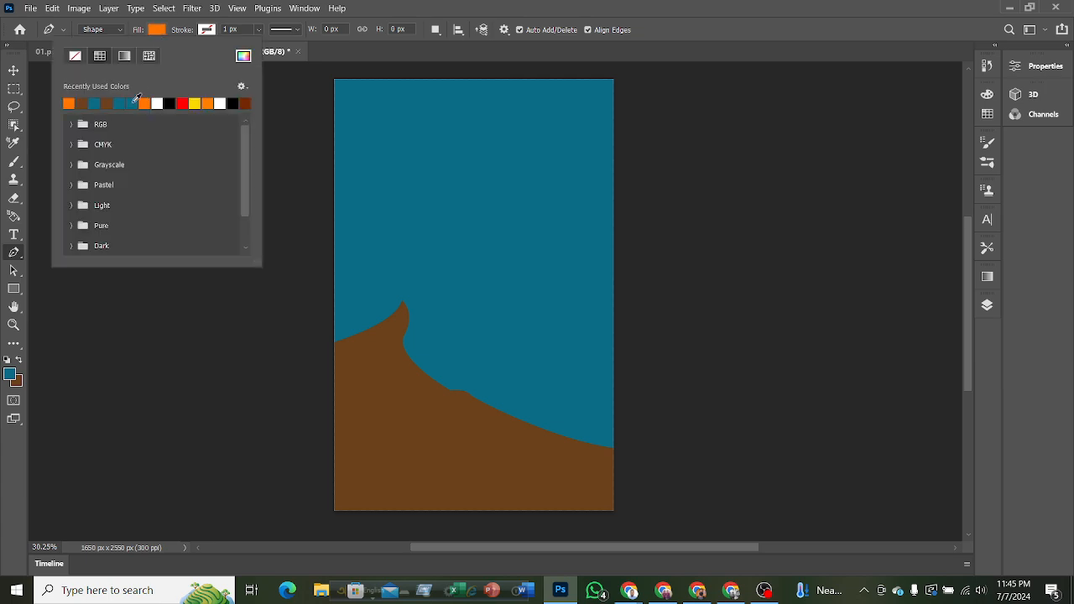
pyautogui.click(16, 74)
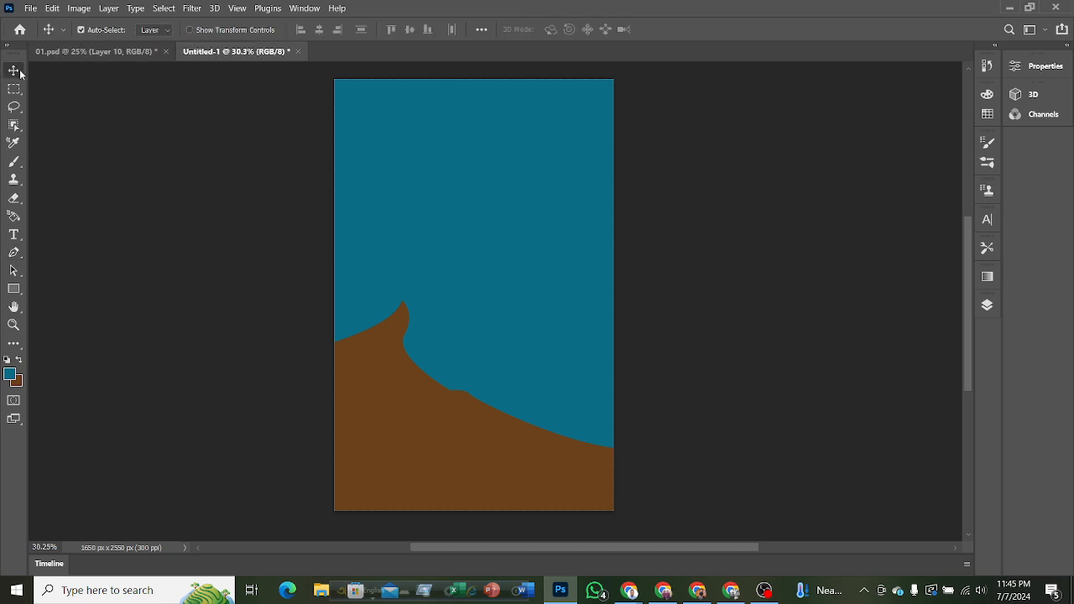
pyautogui.click(14, 253)
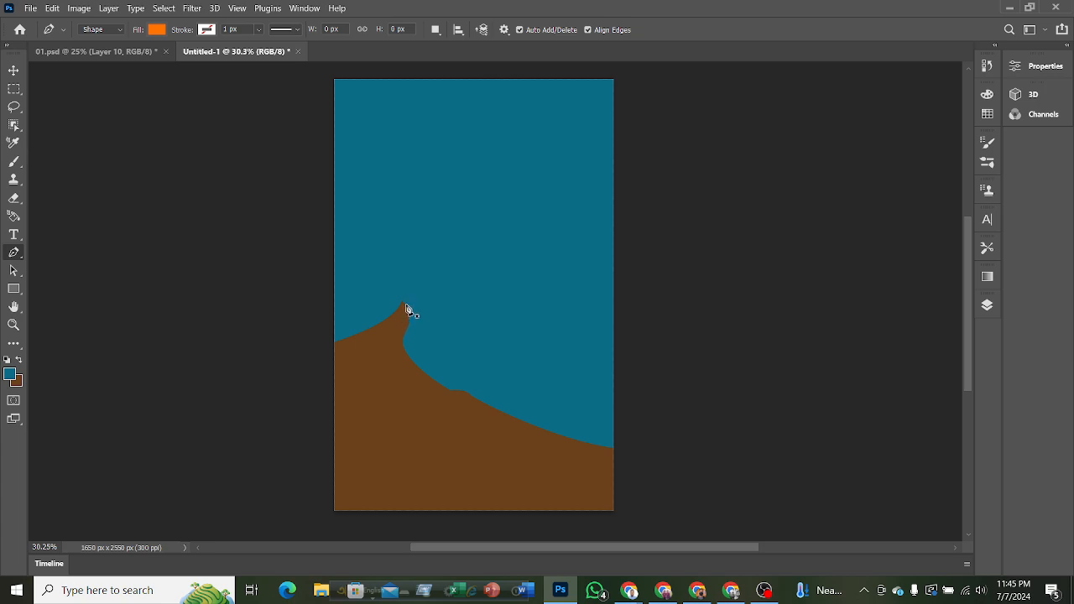
pyautogui.click(638, 467)
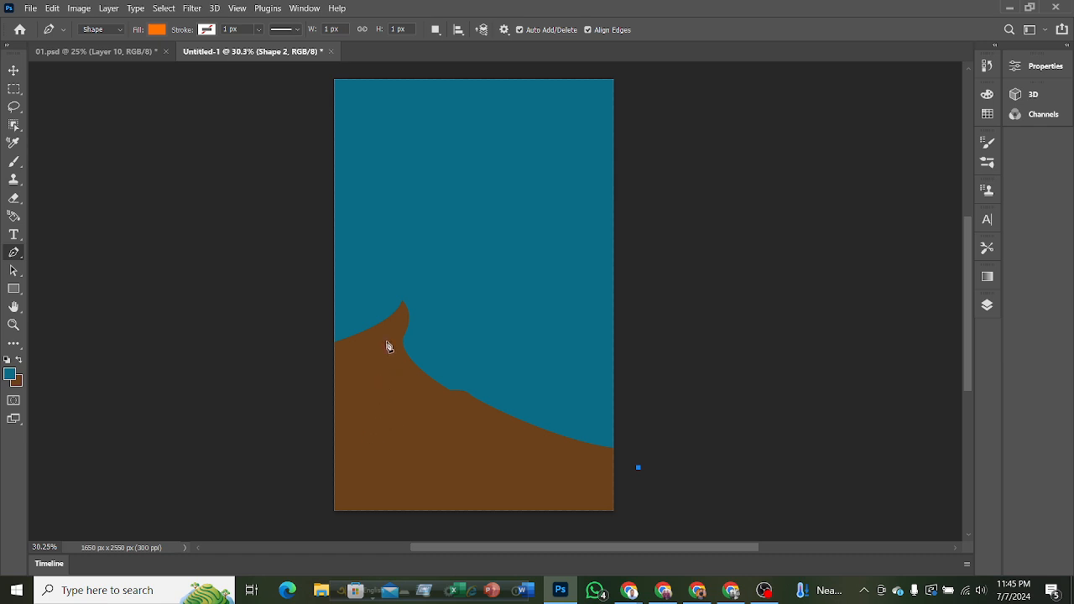
pyautogui.moveTo(381, 349); pyautogui.dragTo(360, 301)
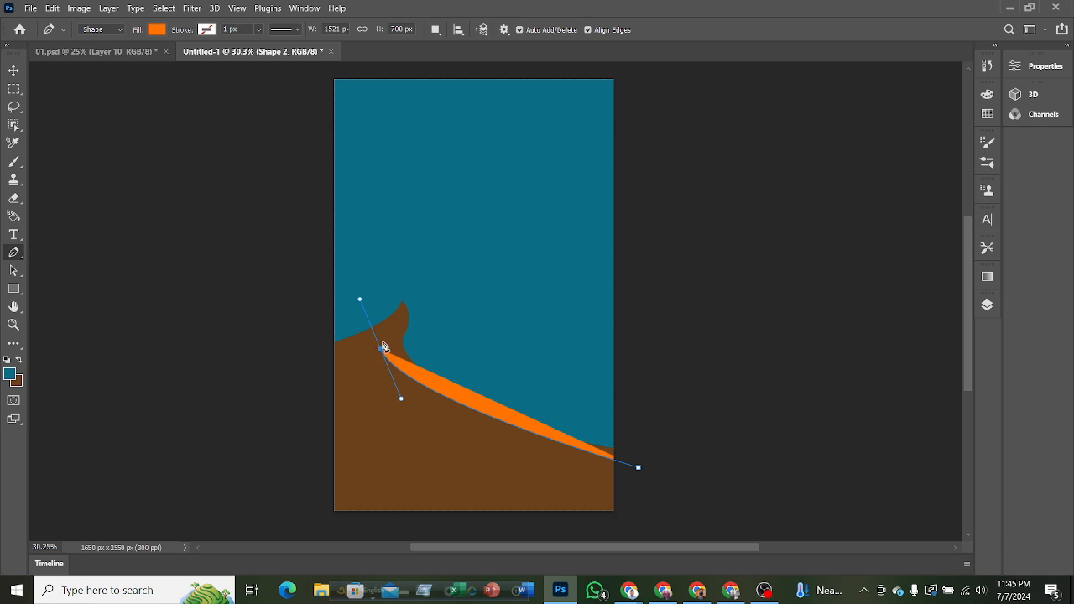
pyautogui.click(118, 52)
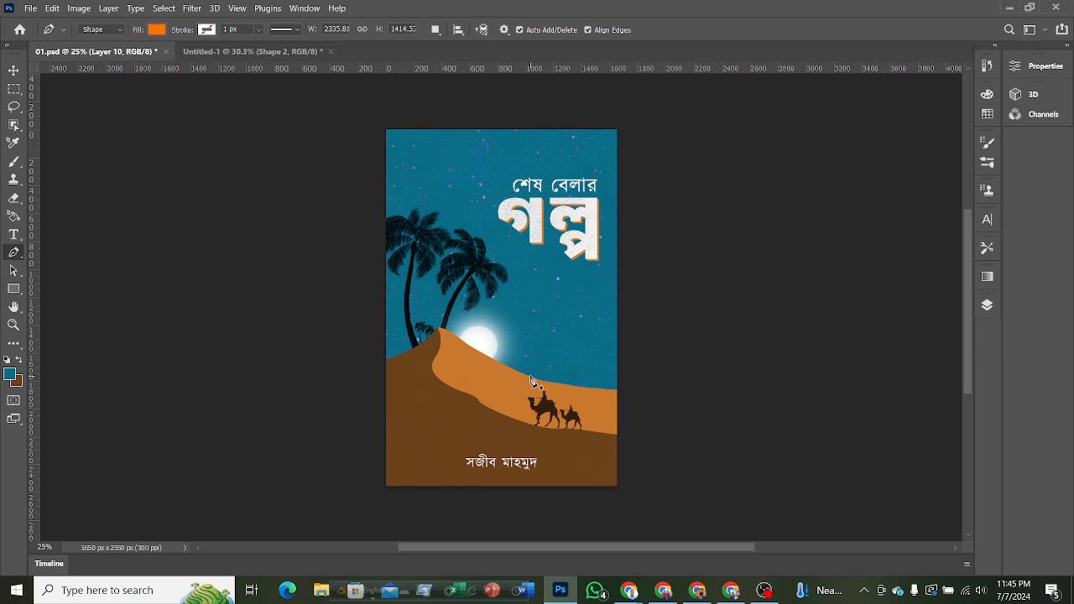
pyautogui.scroll(2, 535, 382)
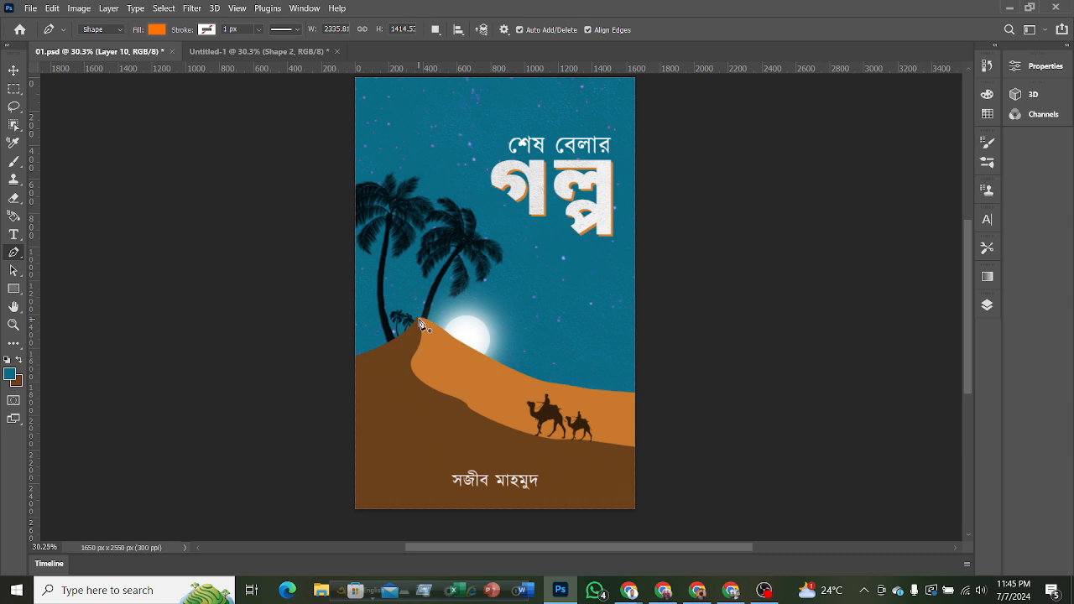
pyautogui.click(253, 52)
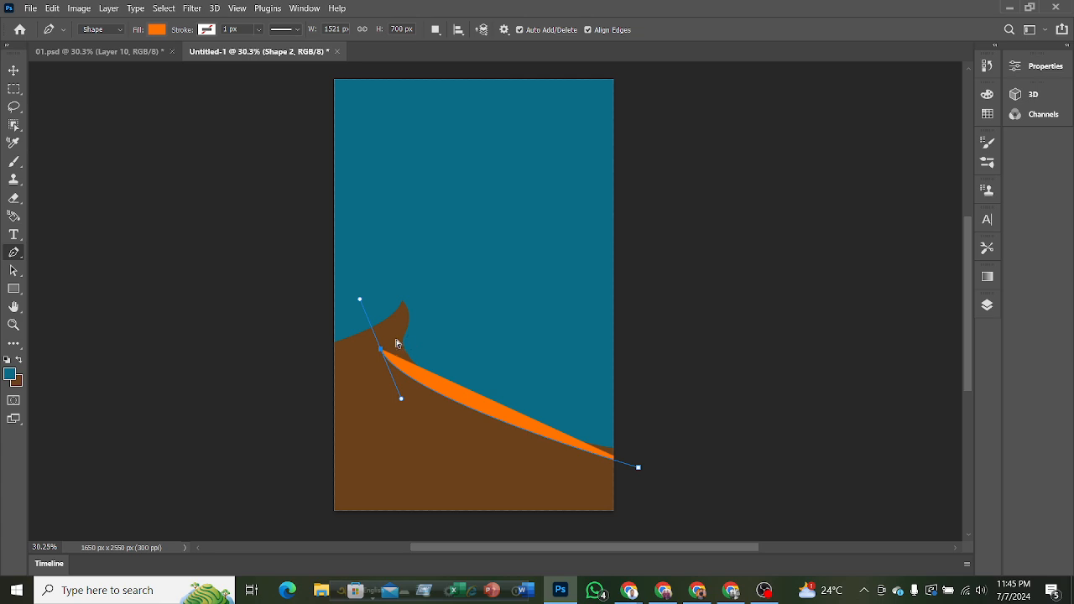
pyautogui.hotkey('ctrl', 'z')
# Draw the orange back dune from the brown crest sweeping down past the right edge, closing it outside the canvas at about 1710 x 1100 px.
pyautogui.moveTo(402, 286); pyautogui.dragTo(392, 67)
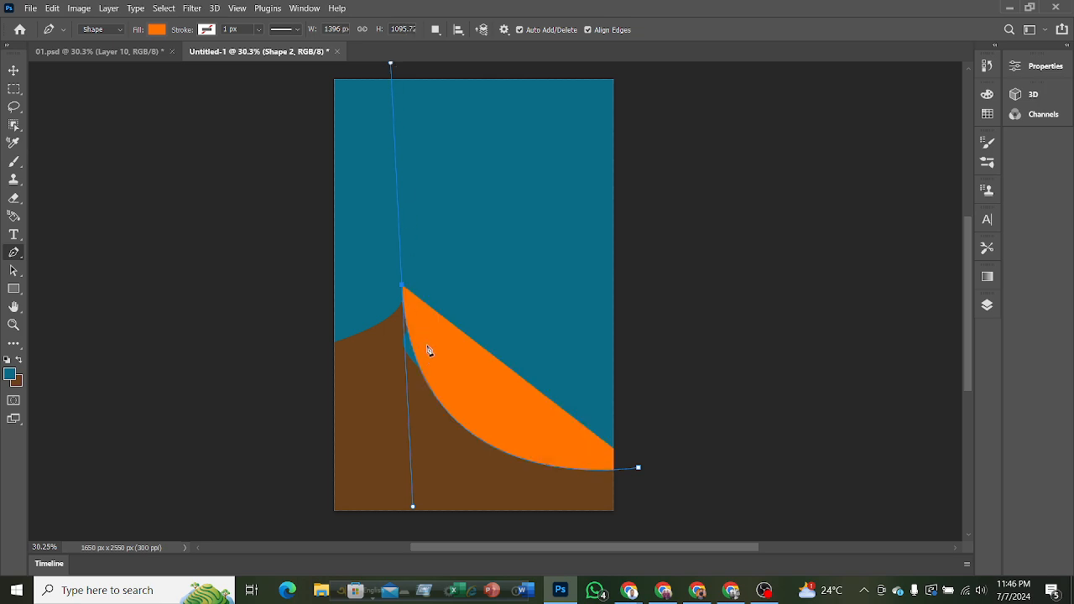
pyautogui.keyDown('alt'); pyautogui.click(403, 288); pyautogui.keyUp('alt')
pyautogui.moveTo(683, 353); pyautogui.dragTo(827, 297)
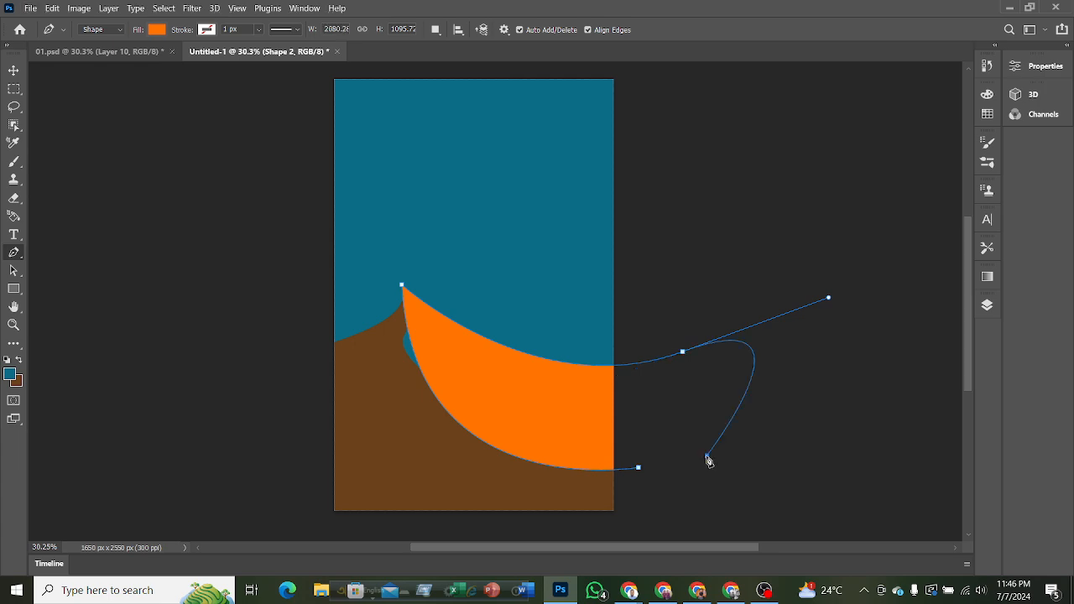
pyautogui.hotkey('ctrl', 'z')
pyautogui.keyDown('alt'); pyautogui.click(683, 354); pyautogui.keyUp('alt')
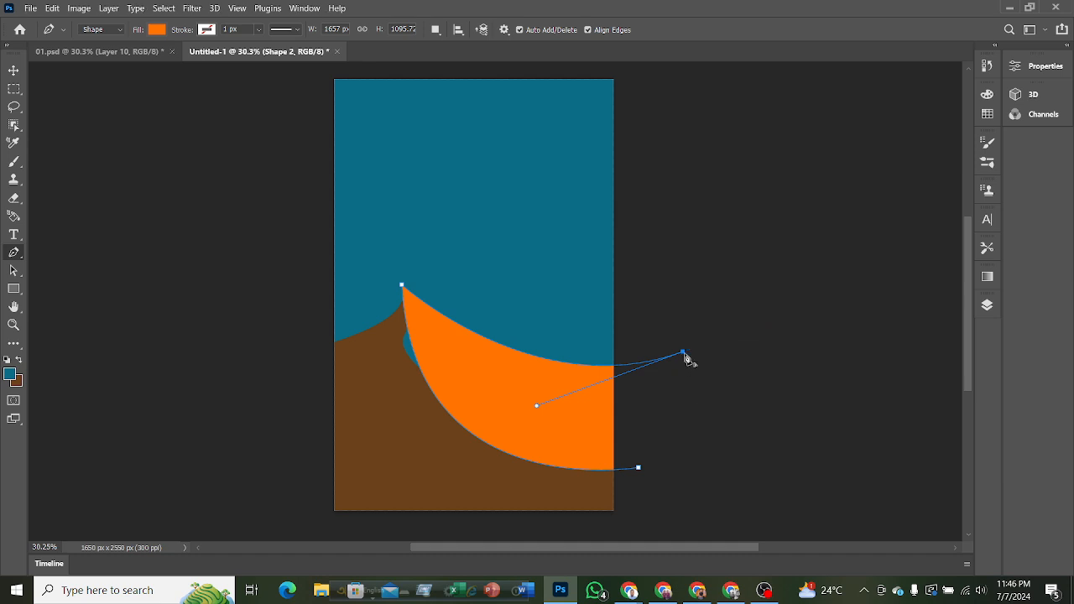
pyautogui.click(691, 471)
pyautogui.click(639, 468)
# Move the orange dune down slightly so its tip meets the brown dune's crest.
pyautogui.click(154, 31)
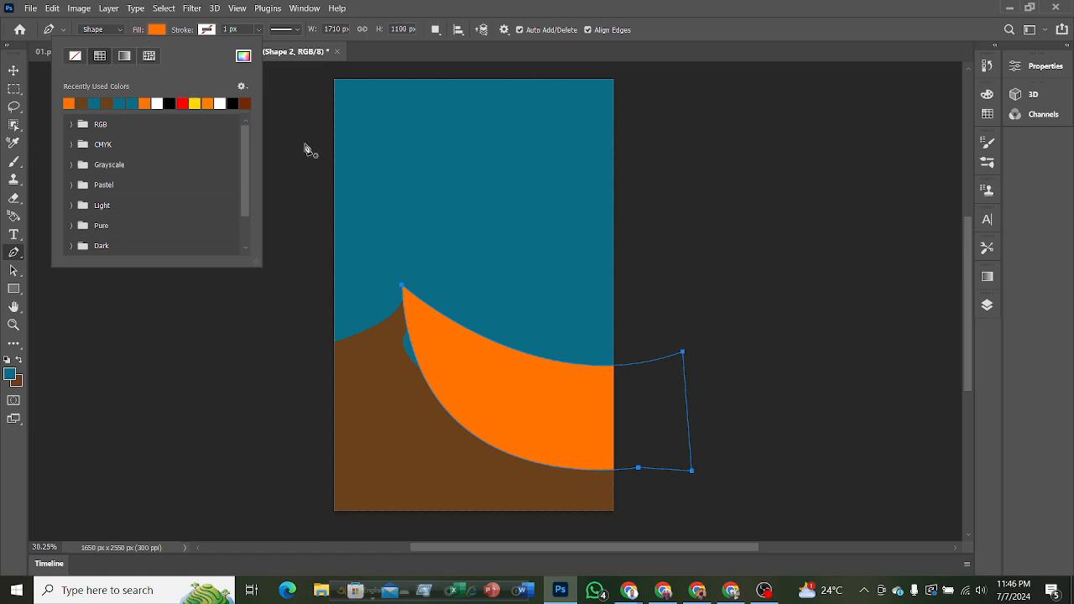
pyautogui.click(14, 70)
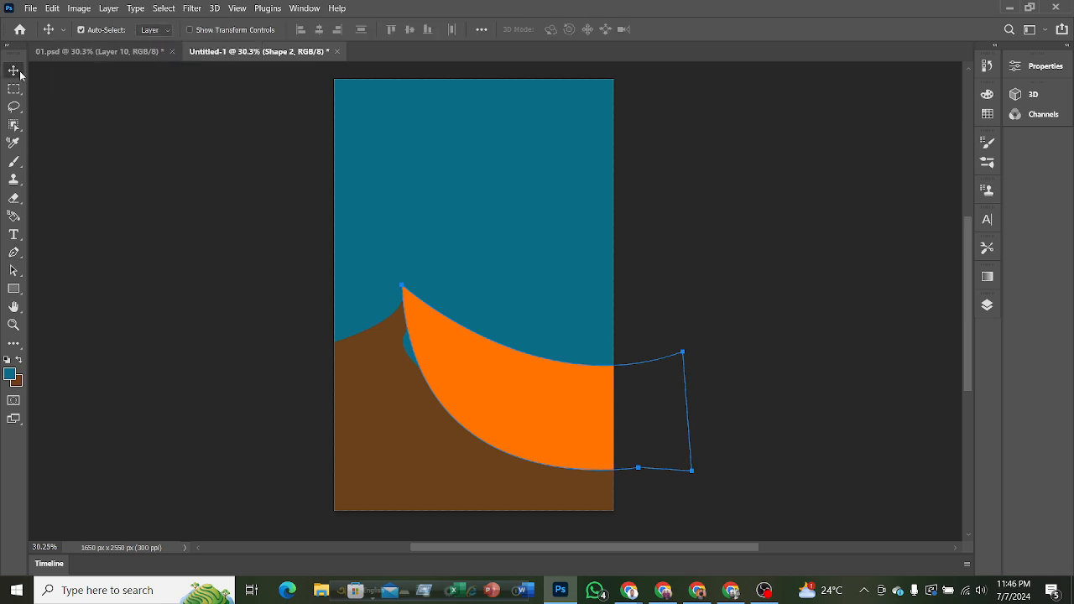
pyautogui.click(265, 188)
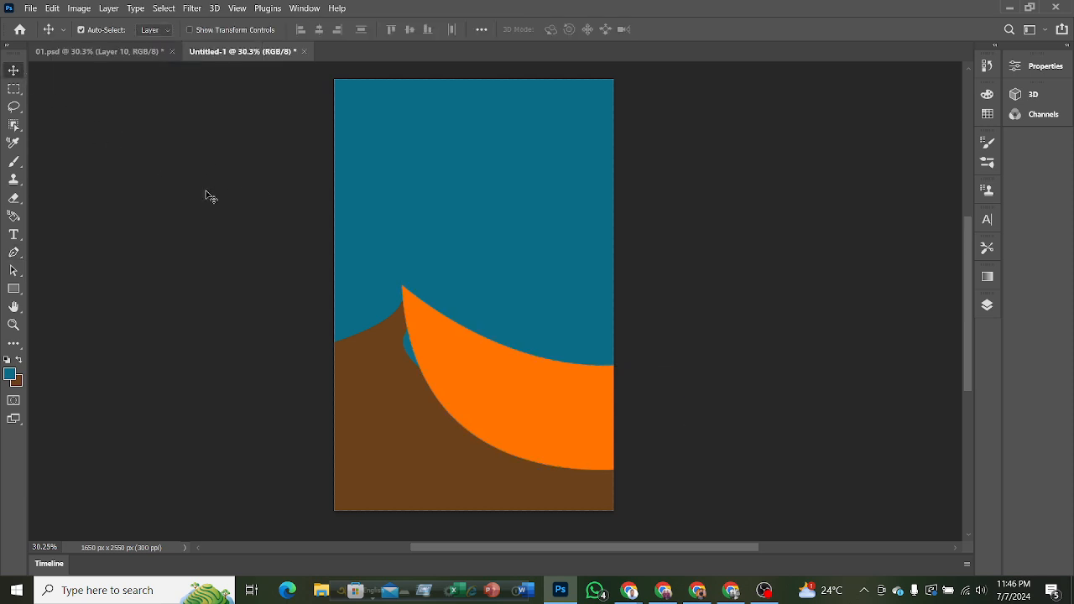
pyautogui.moveTo(504, 409)
pyautogui.mouseDown()
pyautogui.moveTo(485, 407)
pyautogui.moveTo(507, 423)
pyautogui.mouseUp()
# Place the Shape 2 layer below Shape 1 and shift the orange dune up and left until its upper edge meets the brown crest.
pyautogui.click(987, 307)
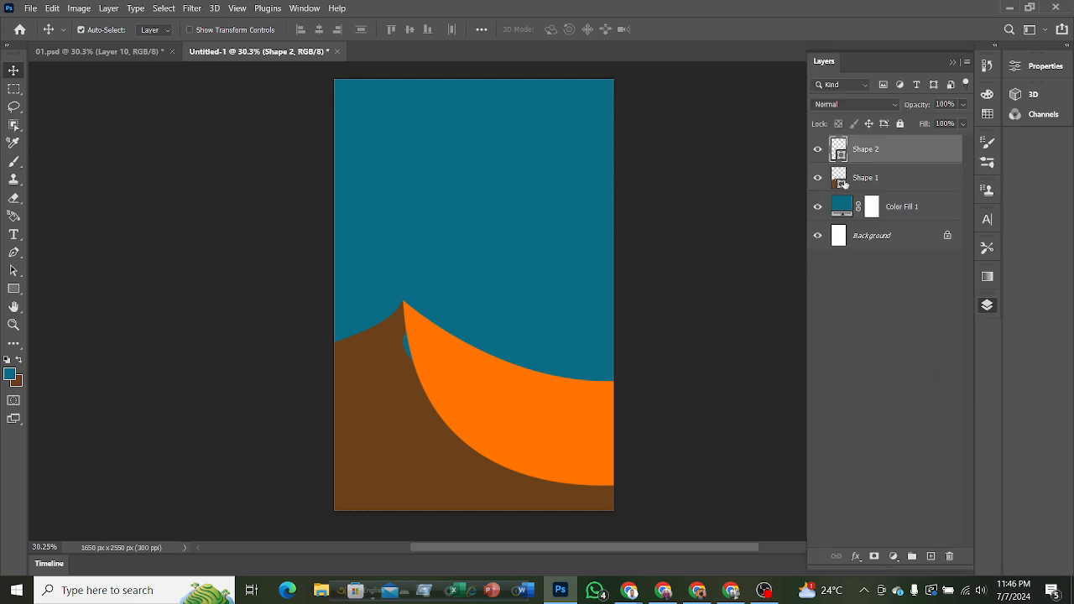
pyautogui.moveTo(866, 153); pyautogui.dragTo(869, 191)
pyautogui.moveTo(559, 412); pyautogui.dragTo(555, 407)
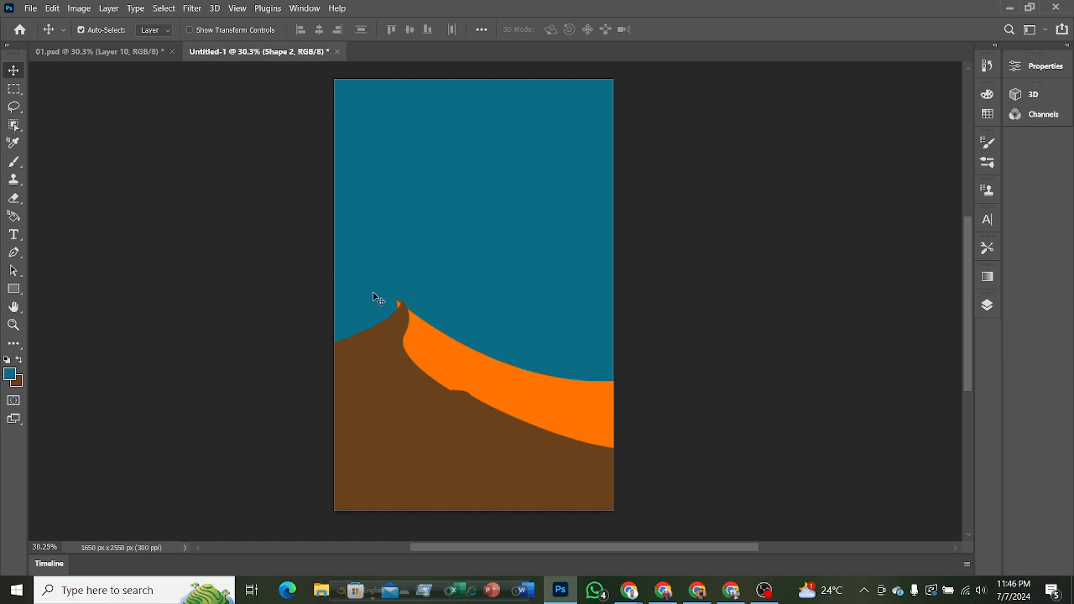
pyautogui.scroll(4, 450, 449)
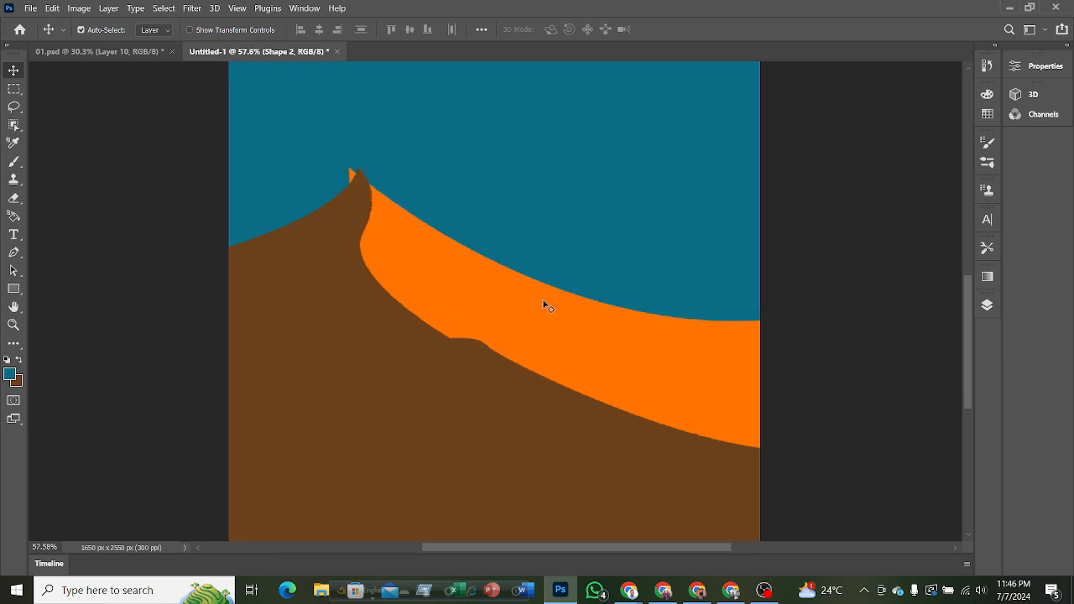
pyautogui.moveTo(543, 303); pyautogui.dragTo(522, 286)
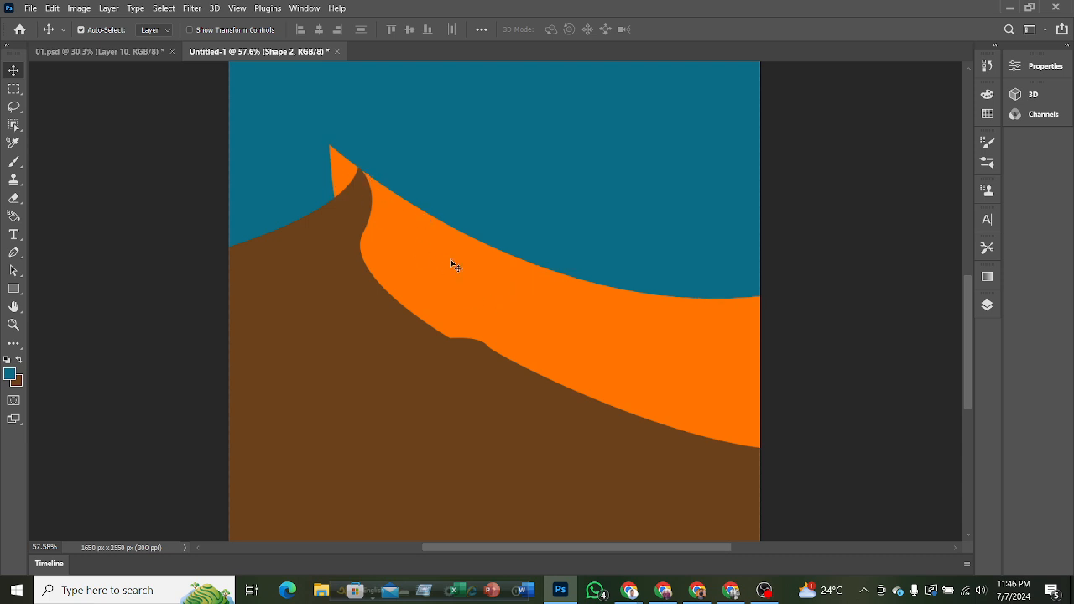
# Add a layer mask to Shape 2 and erase the orange tip protruding past the brown crest with a 90 px eraser.
pyautogui.click(986, 306)
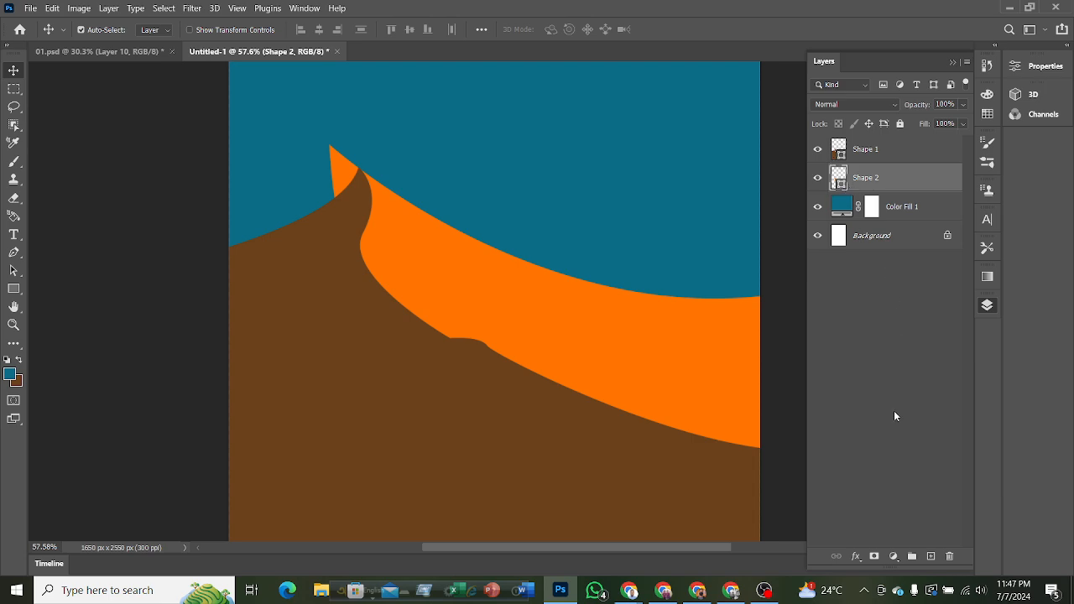
pyautogui.click(874, 557)
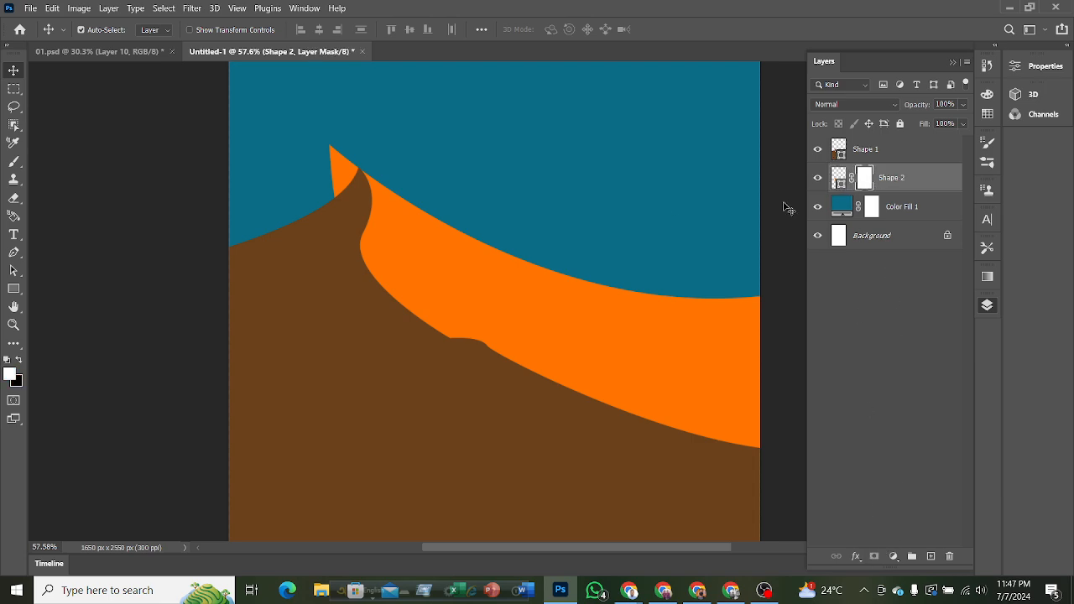
pyautogui.click(14, 198)
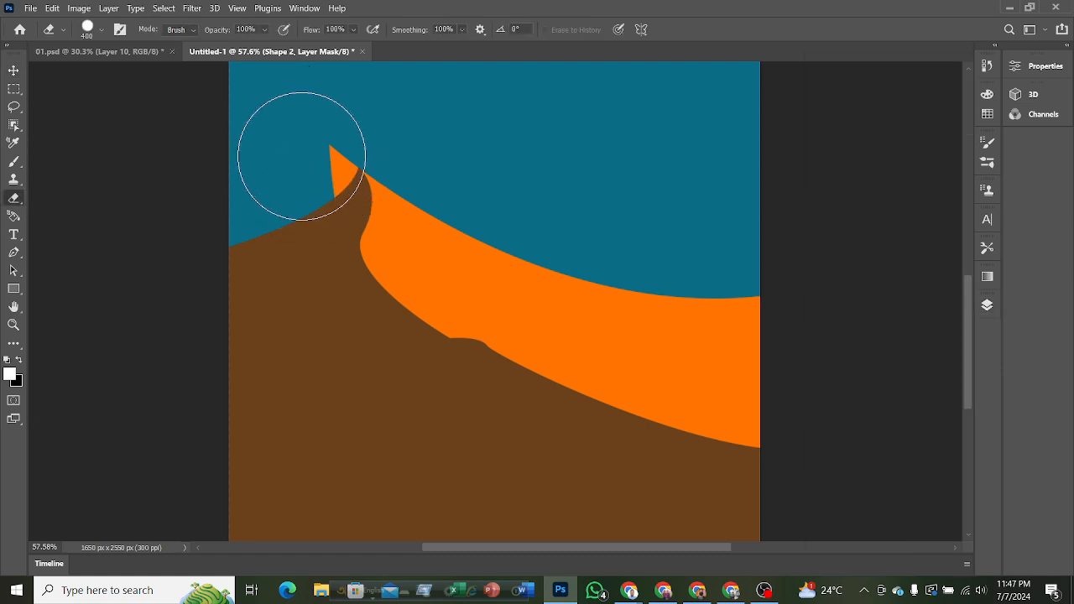
pyautogui.press('[')
pyautogui.press('[')
pyautogui.press('[')
pyautogui.press('[')
pyautogui.scroll(3, 366, 239)
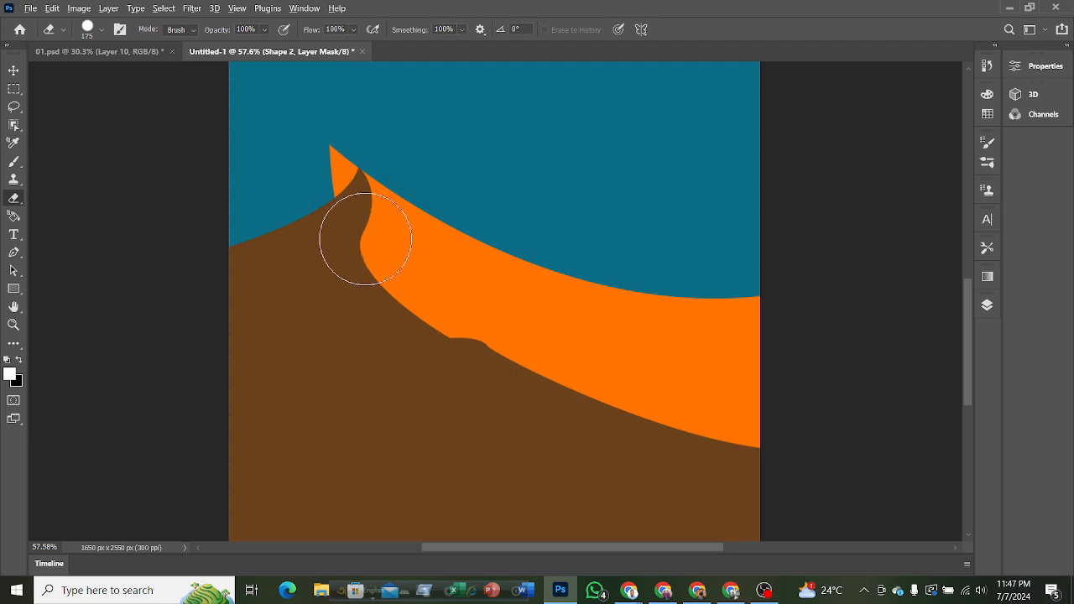
pyautogui.scroll(5, 365, 239)
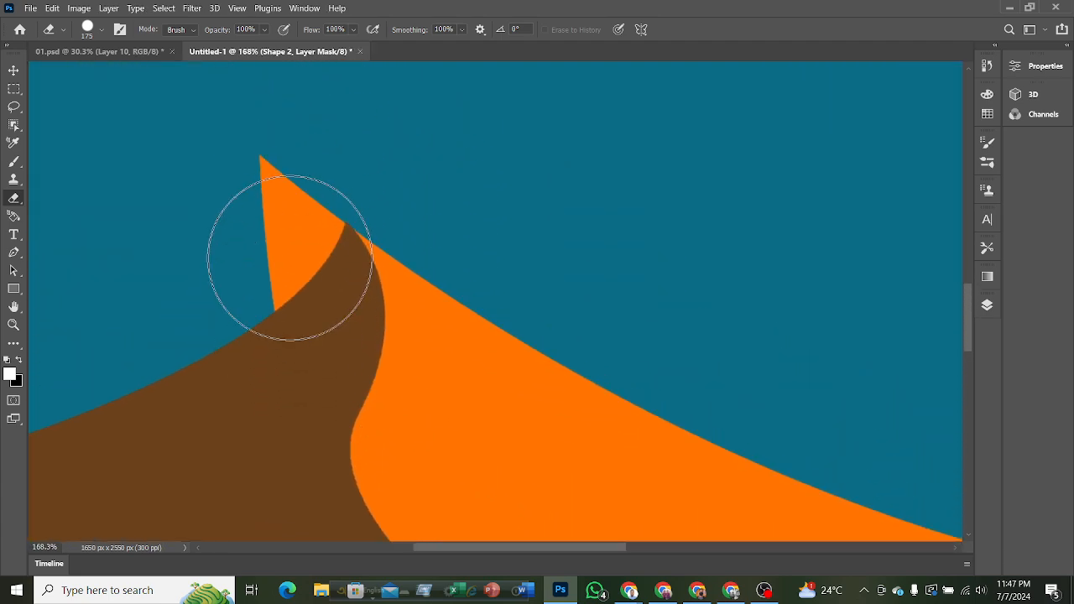
pyautogui.press('[')
pyautogui.press('[')
pyautogui.press('[')
pyautogui.press('[')
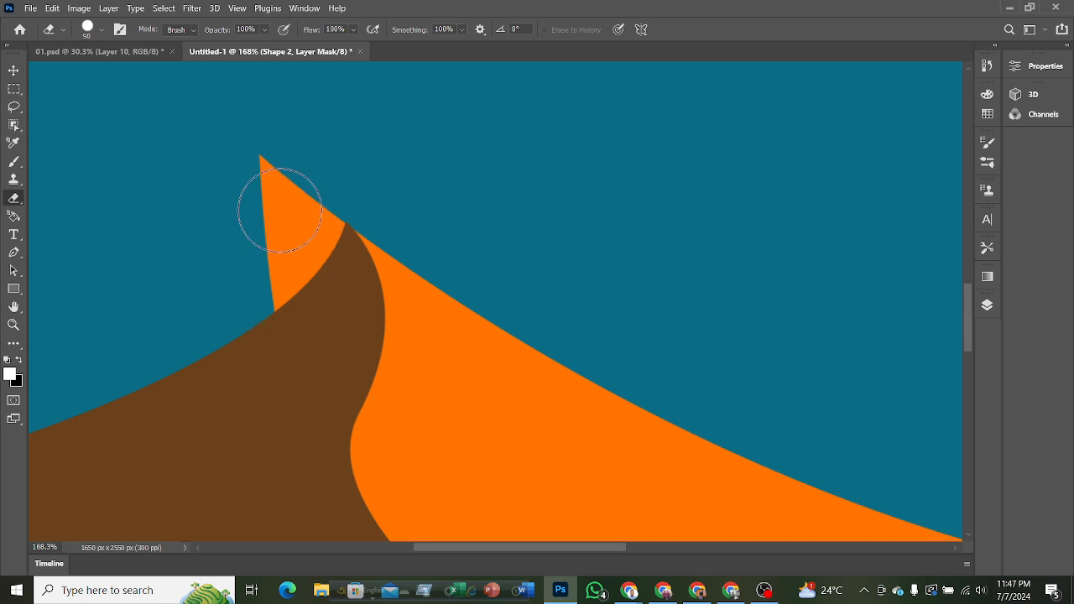
pyautogui.moveTo(264, 173)
pyautogui.mouseDown()
pyautogui.moveTo(259, 209)
pyautogui.moveTo(290, 220)
pyautogui.mouseUp()
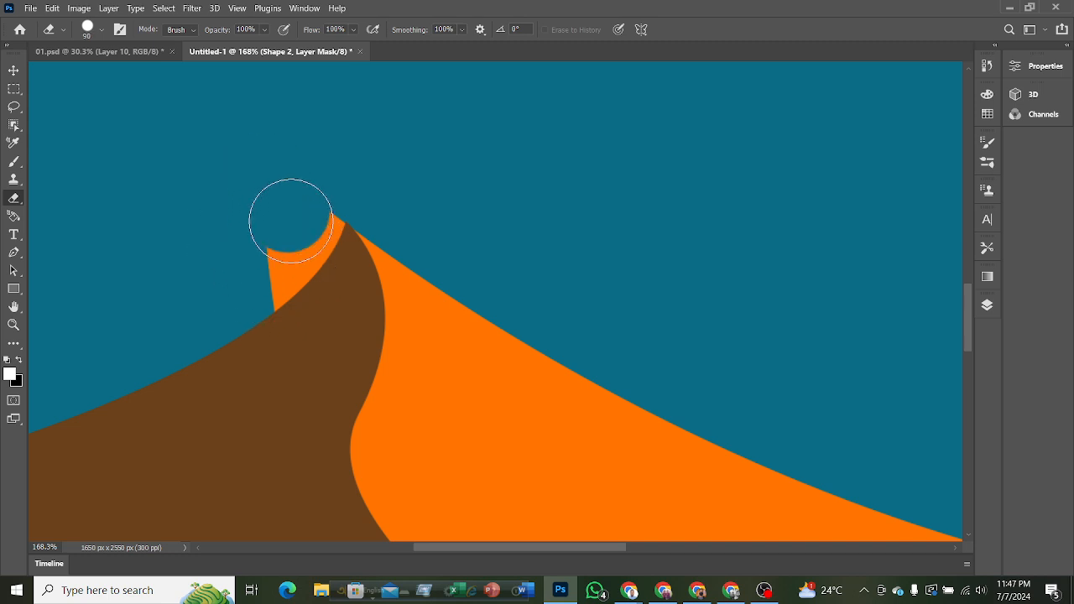
pyautogui.click(302, 219)
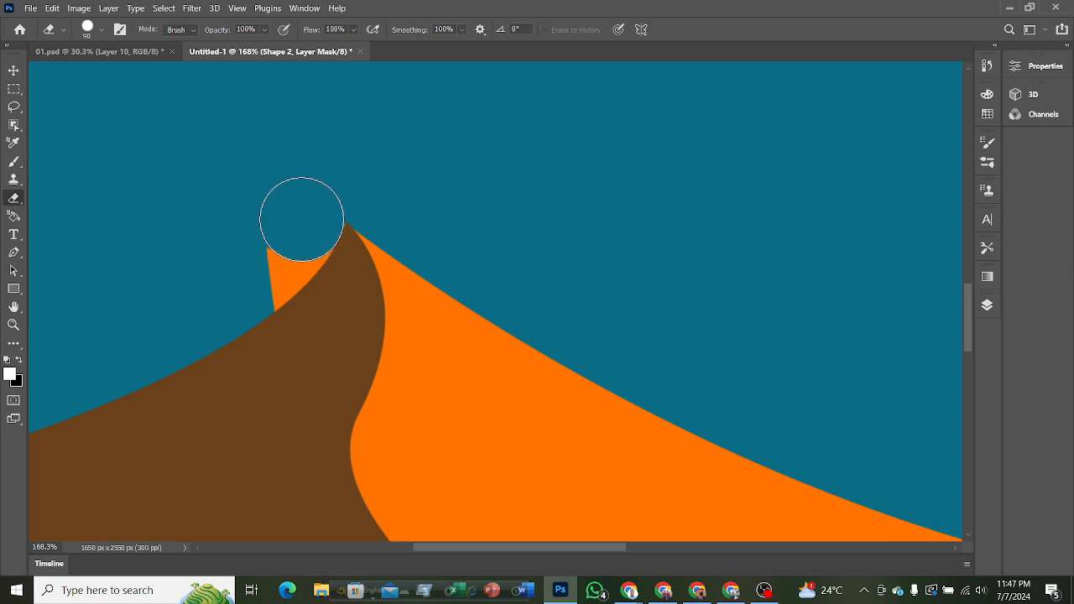
# Erase the remaining orange sliver beside the brown crest on the mask with a 50 px eraser.
pyautogui.press('[')
pyautogui.press('[')
pyautogui.press('[')
pyautogui.press('[')
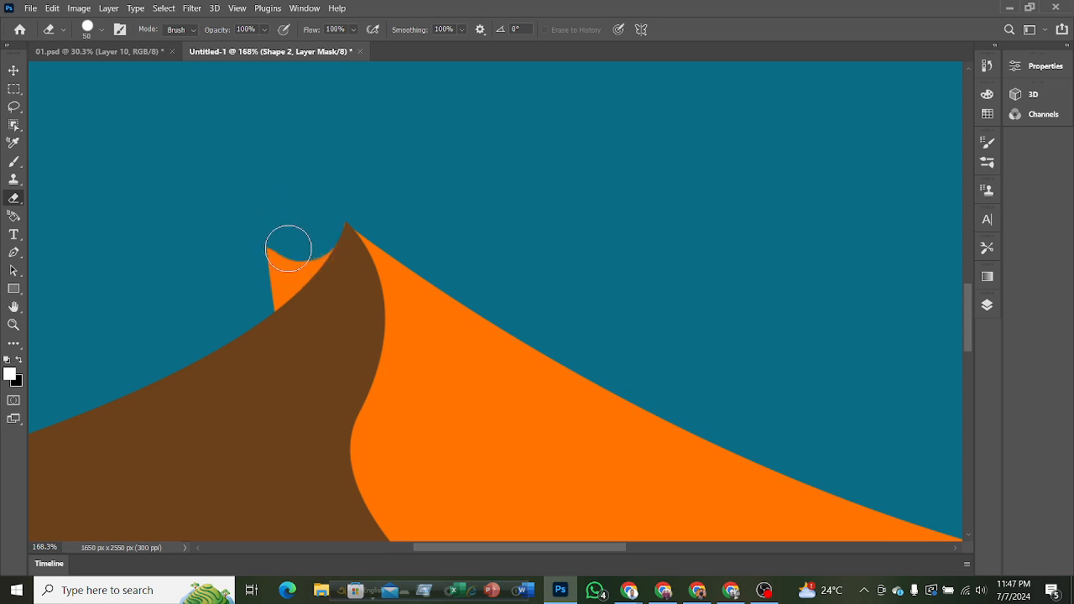
pyautogui.moveTo(288, 248)
pyautogui.mouseDown()
pyautogui.moveTo(278, 247)
pyautogui.moveTo(276, 285)
pyautogui.moveTo(263, 288)
pyautogui.moveTo(309, 243)
pyautogui.moveTo(235, 307)
pyautogui.moveTo(290, 283)
pyautogui.moveTo(241, 317)
pyautogui.mouseUp()
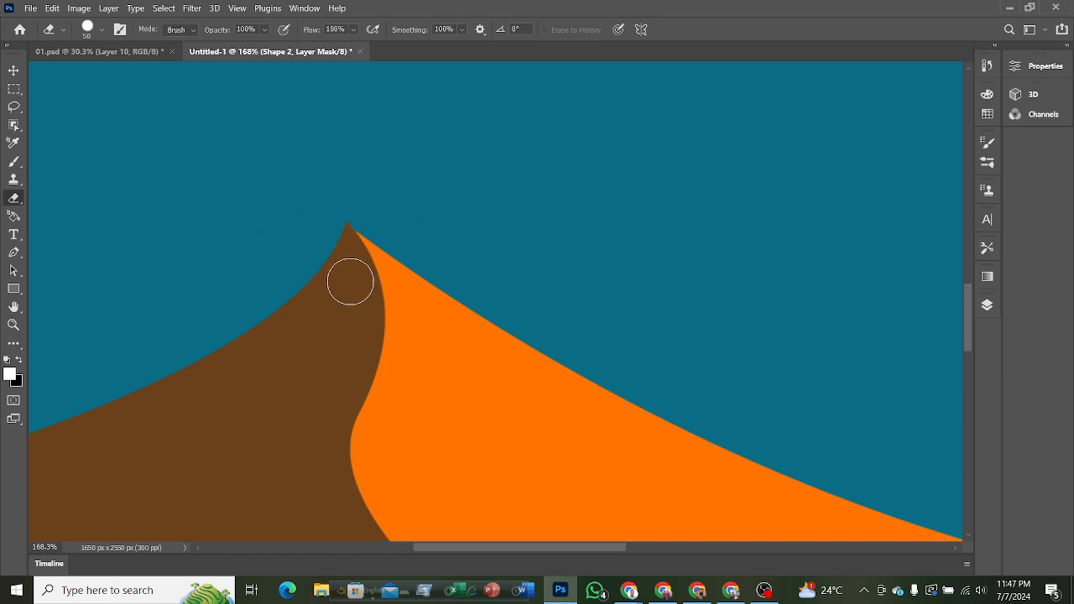
pyautogui.scroll(-3, 353, 266)
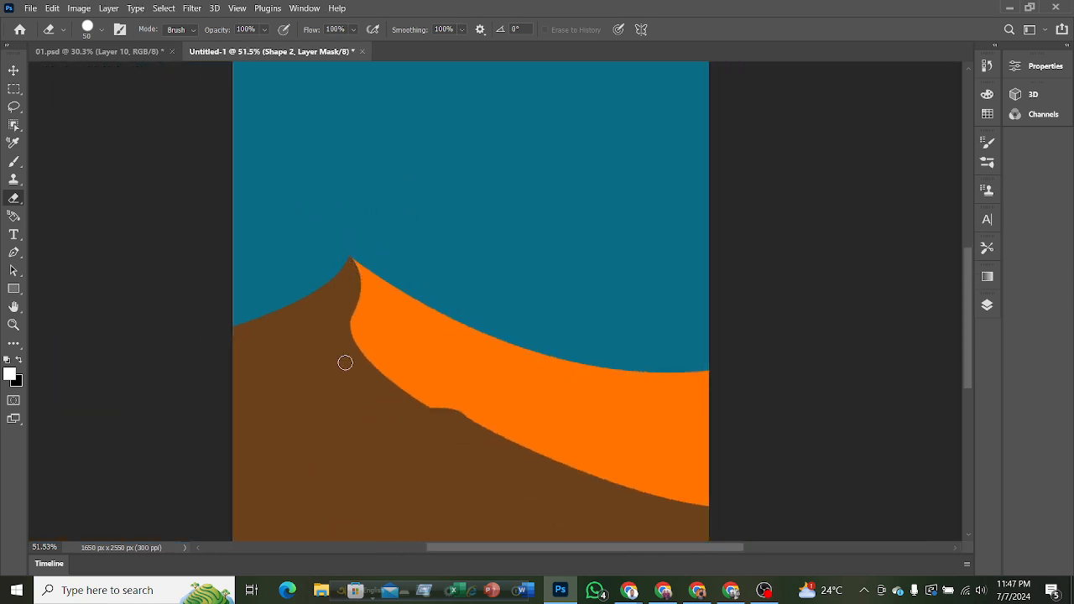
pyautogui.click(14, 71)
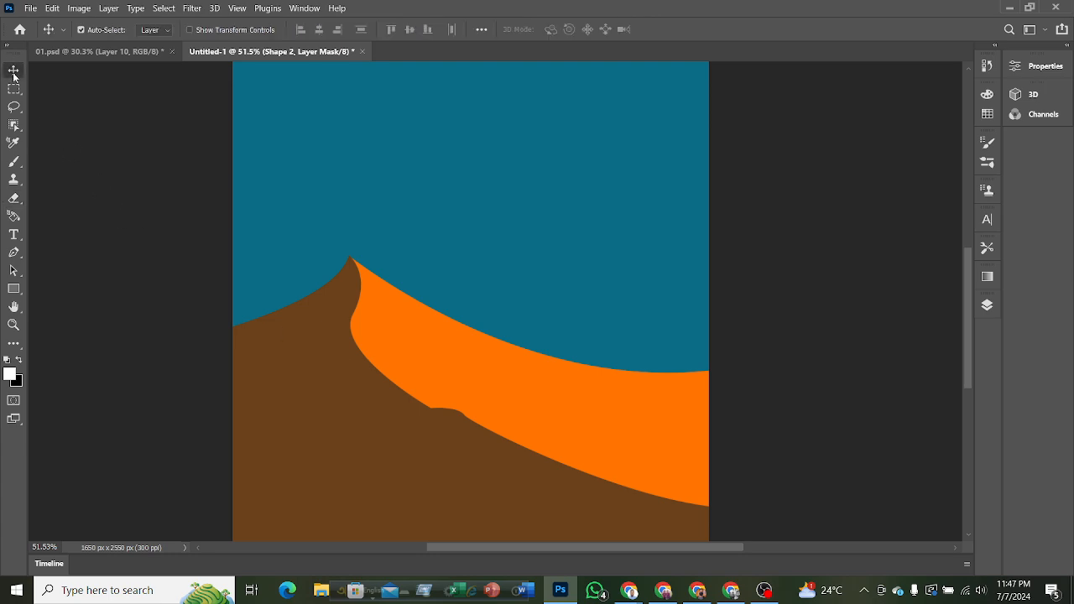
# Sample the back dune's colour c9782e in 01.psd as the background colour and return to the new document.
pyautogui.click(128, 53)
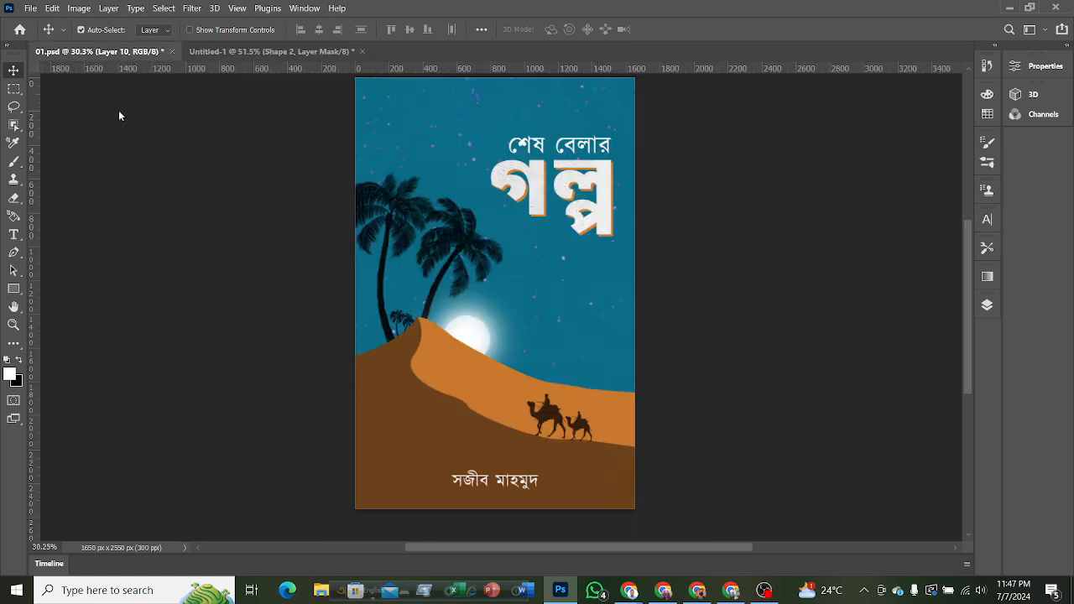
pyautogui.click(19, 382)
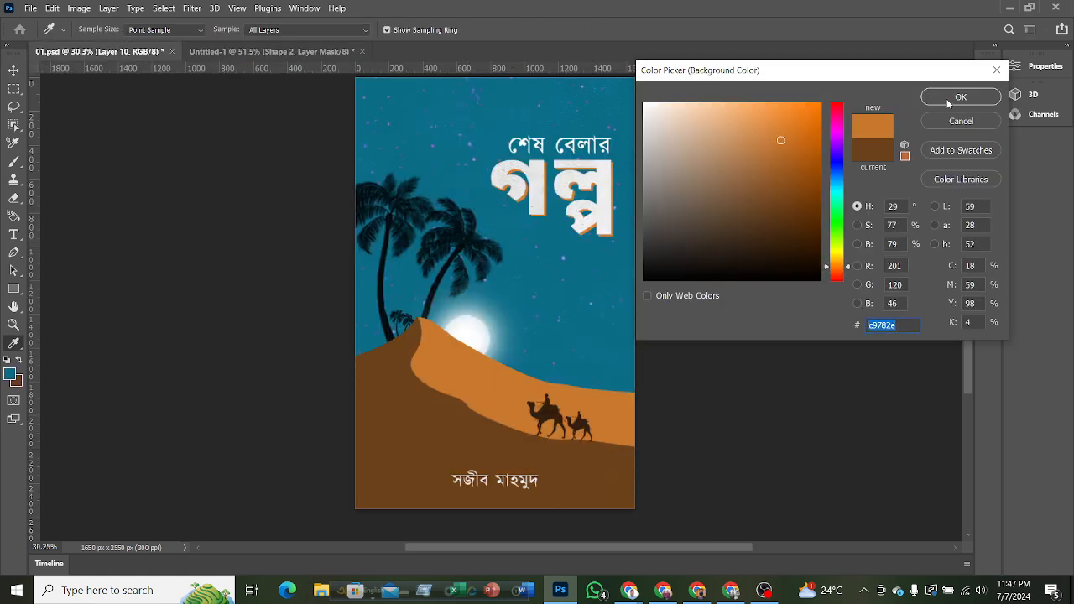
pyautogui.click(948, 103)
pyautogui.click(243, 54)
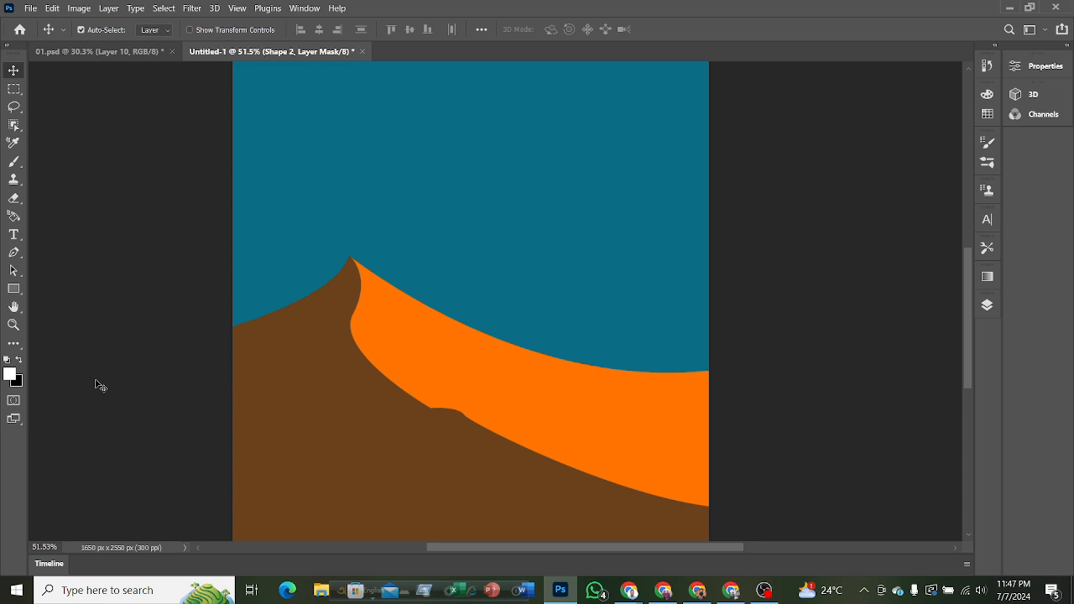
# Resample the back dune's colour in 01.psd, copy its hex code c9792e, and return to the new document.
pyautogui.click(120, 52)
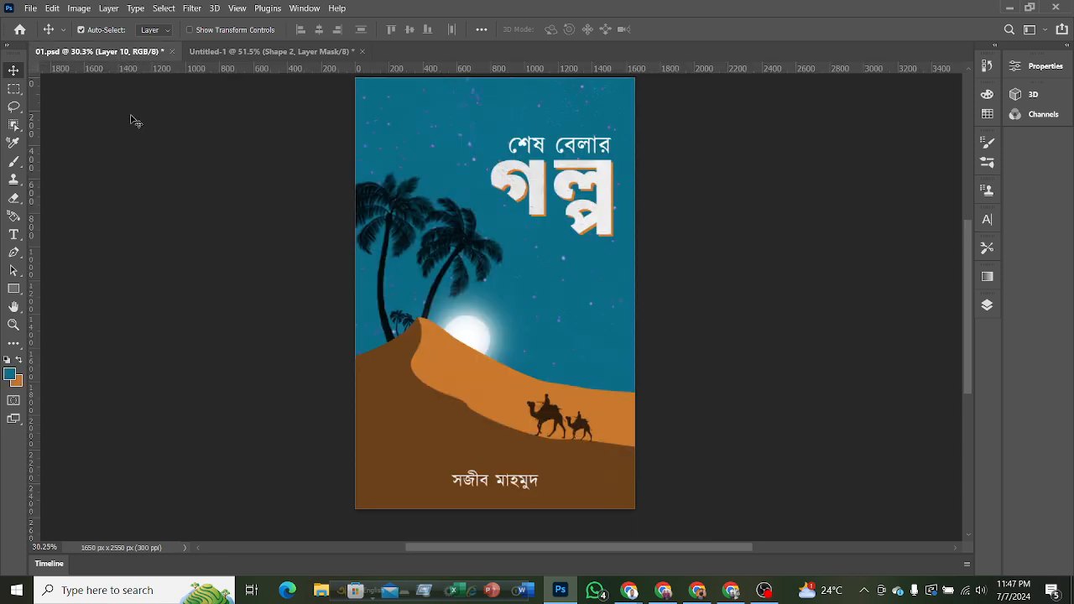
pyautogui.click(21, 386)
pyautogui.click(493, 369)
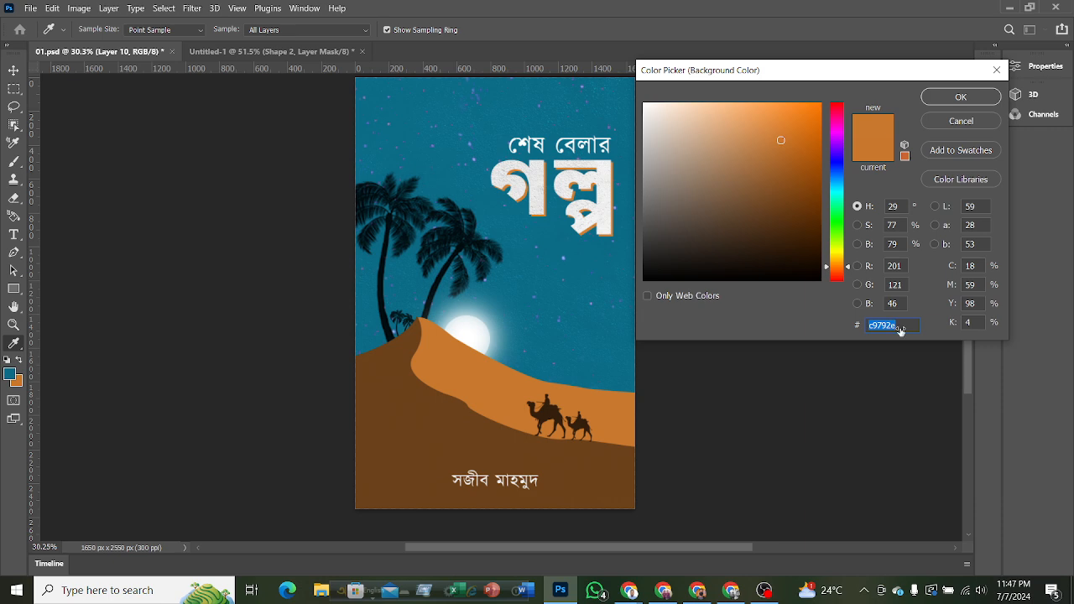
pyautogui.click(961, 97)
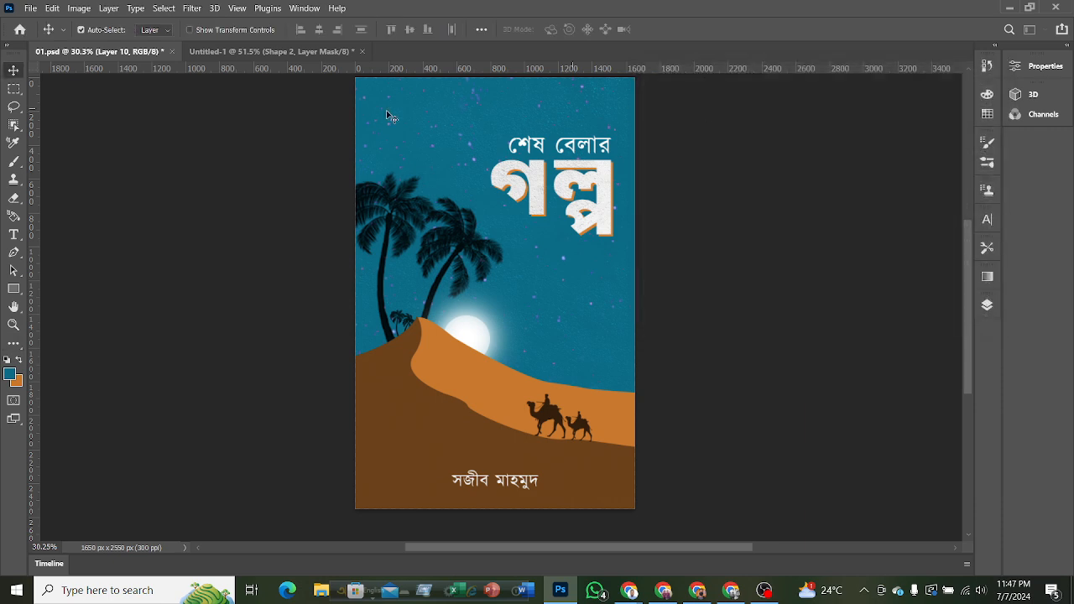
pyautogui.click(277, 52)
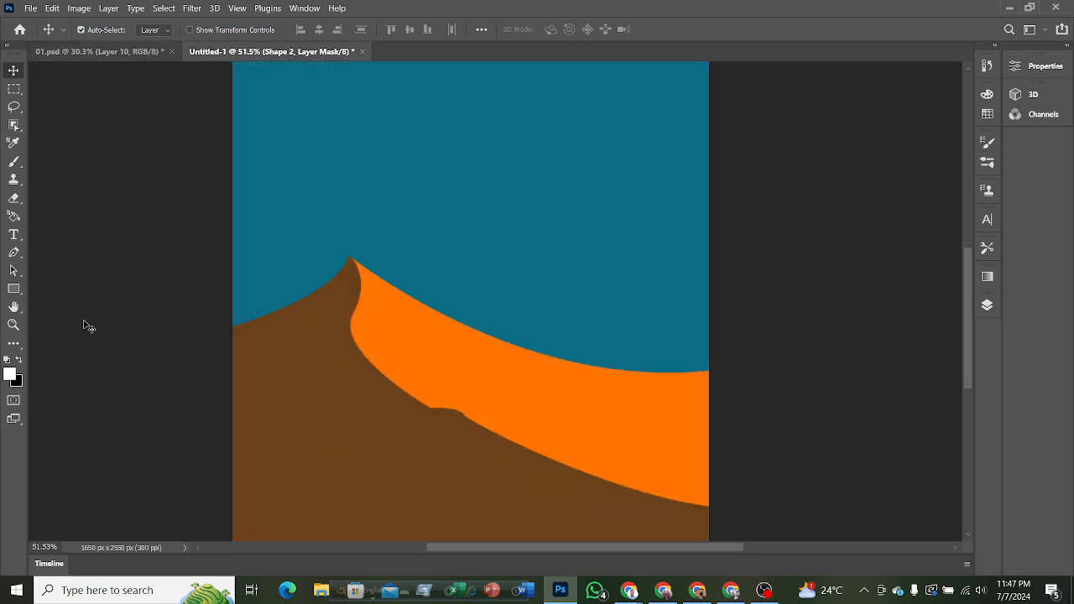
# Set the back dune shape's fill colour to c9792e.
pyautogui.click(14, 270)
pyautogui.click(15, 259)
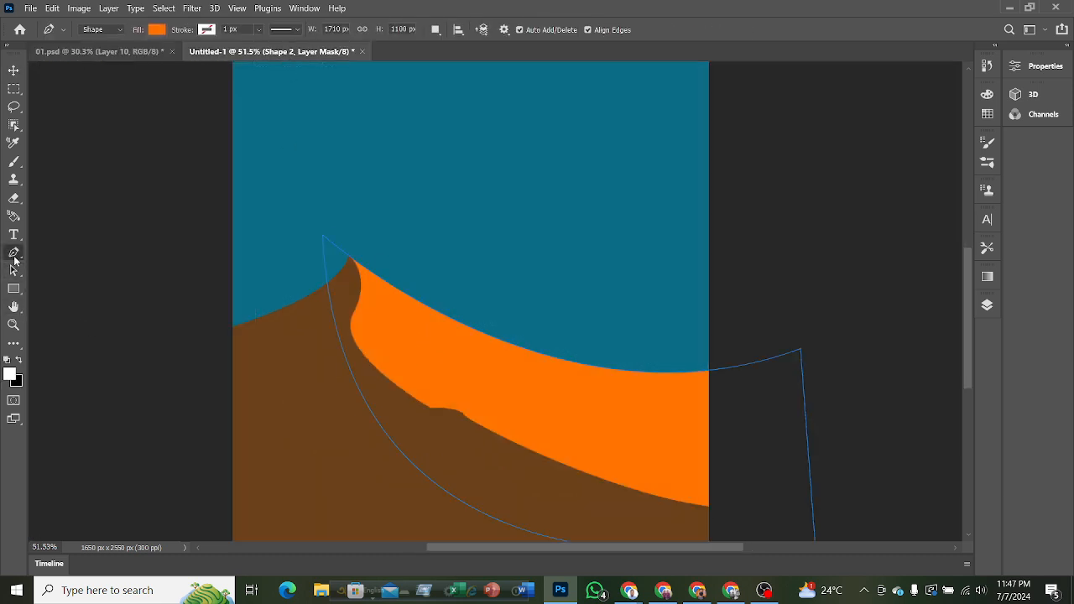
pyautogui.click(158, 30)
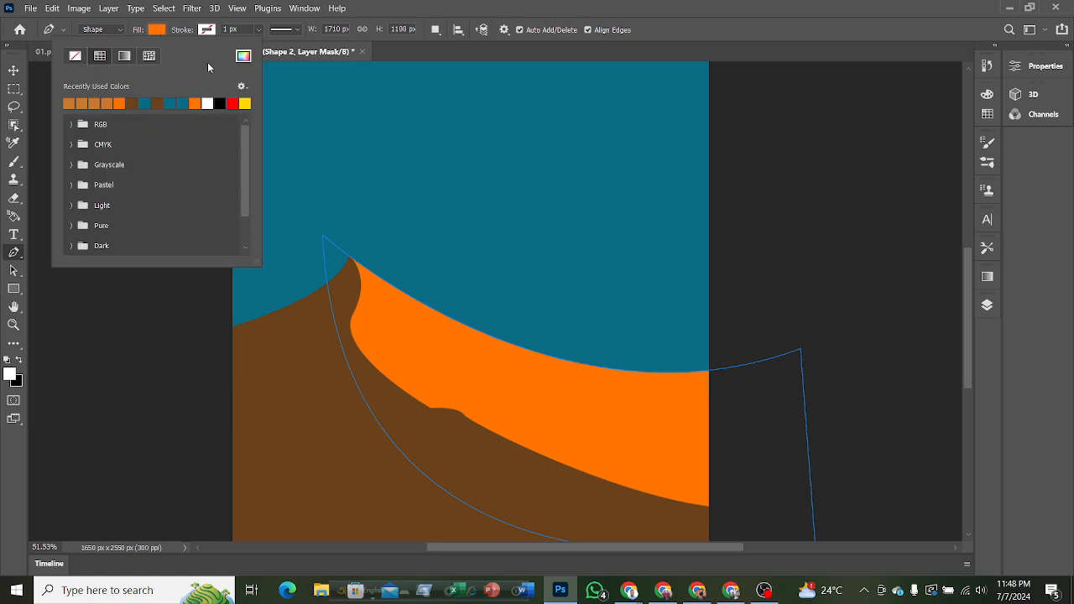
pyautogui.click(244, 56)
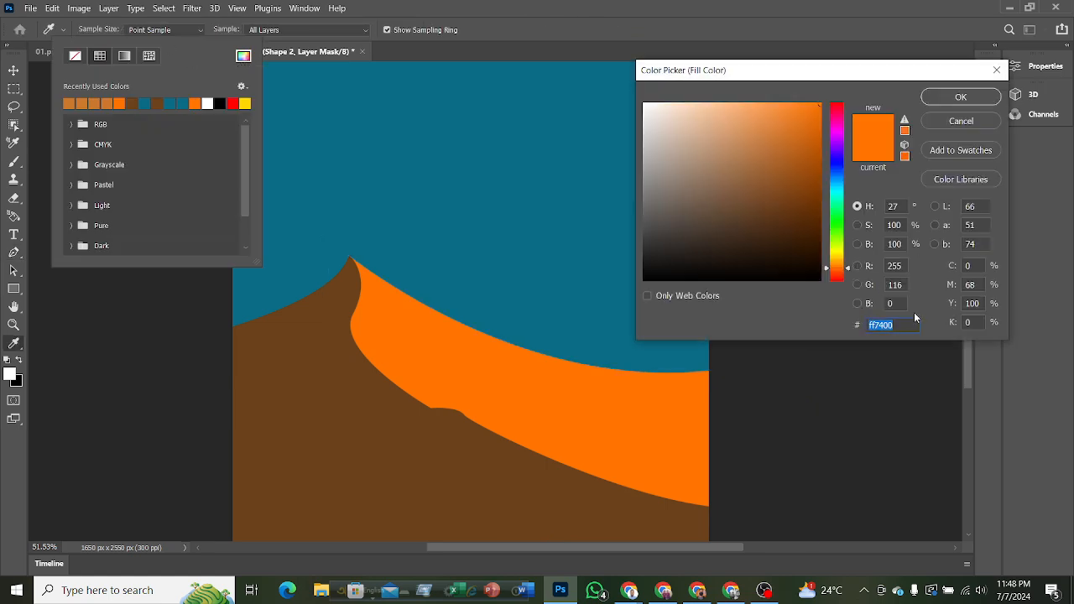
pyautogui.write('c9792e')
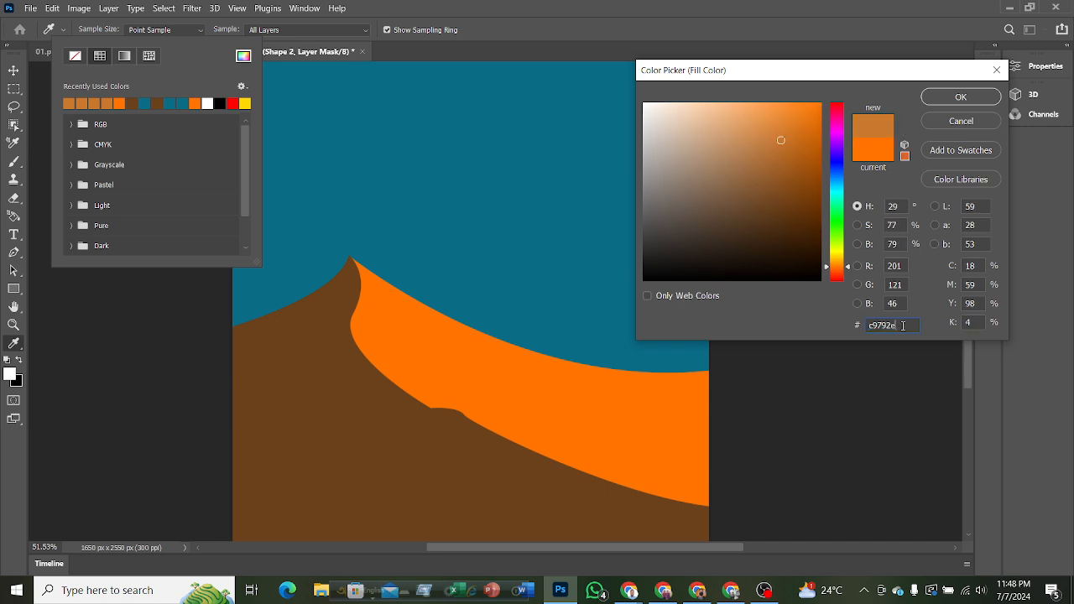
pyautogui.click(968, 103)
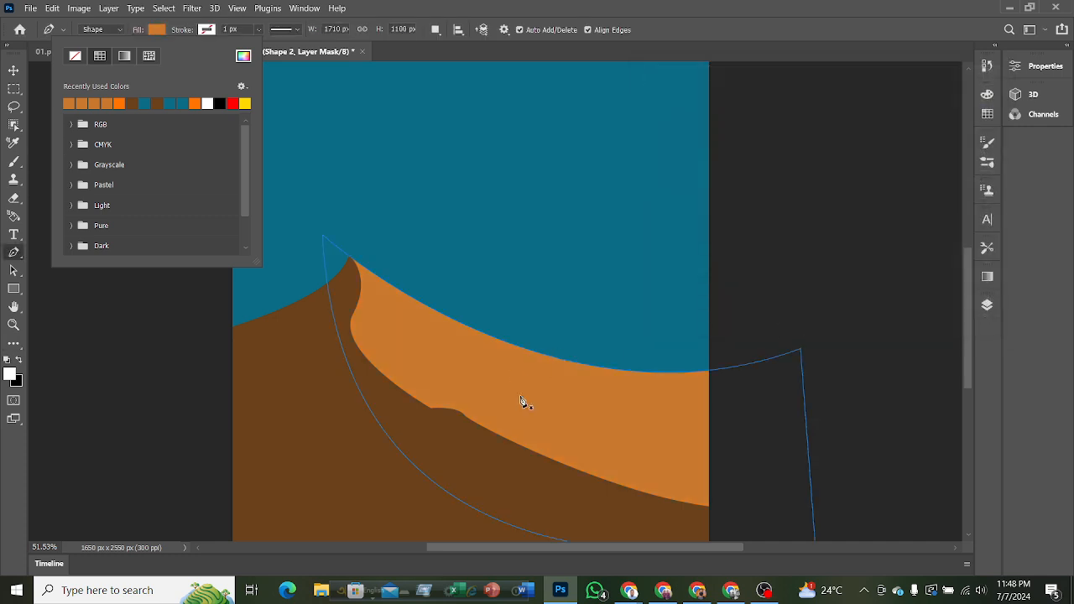
pyautogui.click(15, 72)
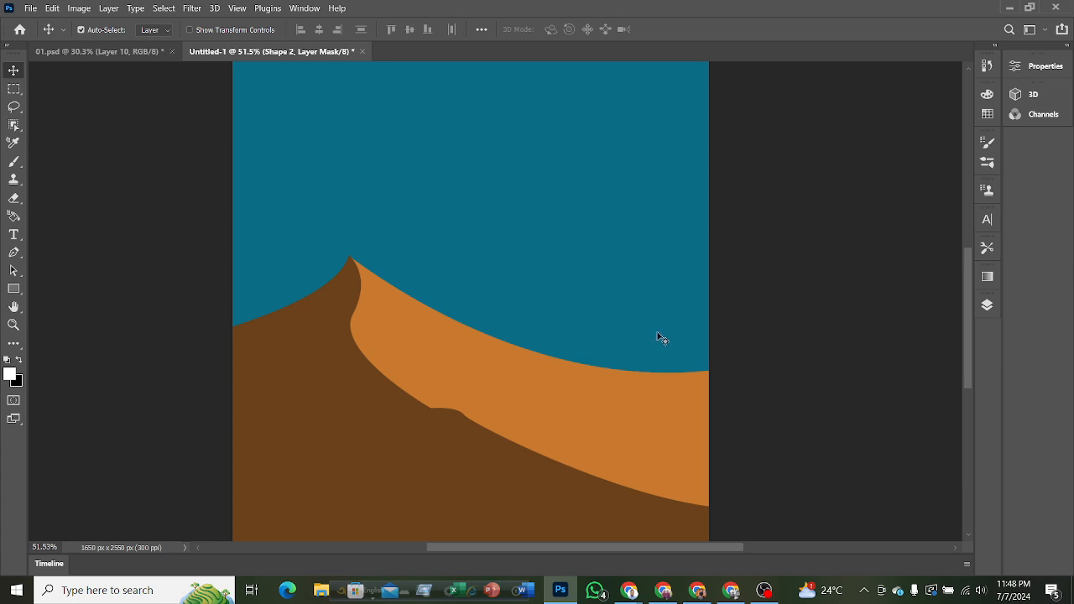
# Select the brown and orange dune shape layers together and move them down so the dunes sit lower on the cover.
pyautogui.scroll(-3, 604, 354)
pyautogui.scroll(-1, 616, 421)
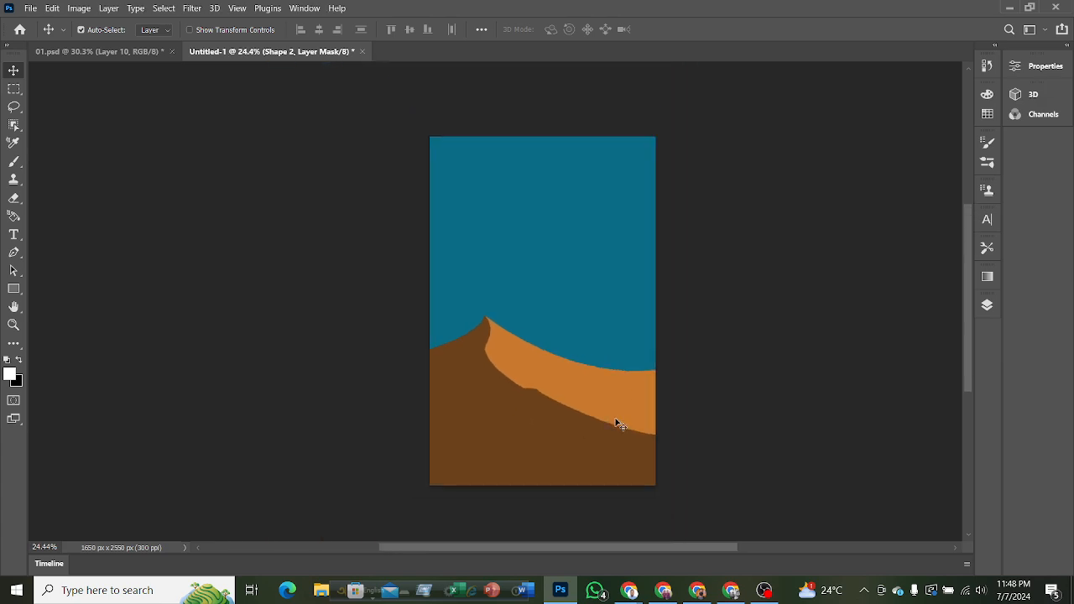
pyautogui.click(987, 307)
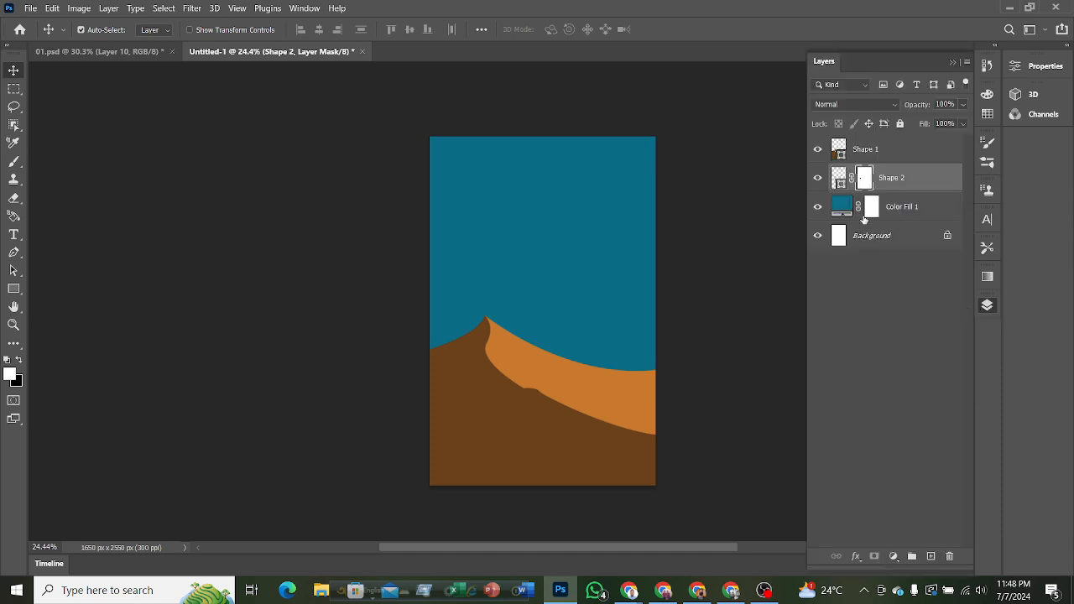
pyautogui.keyDown('shift'); pyautogui.click(875, 152); pyautogui.keyUp('shift')
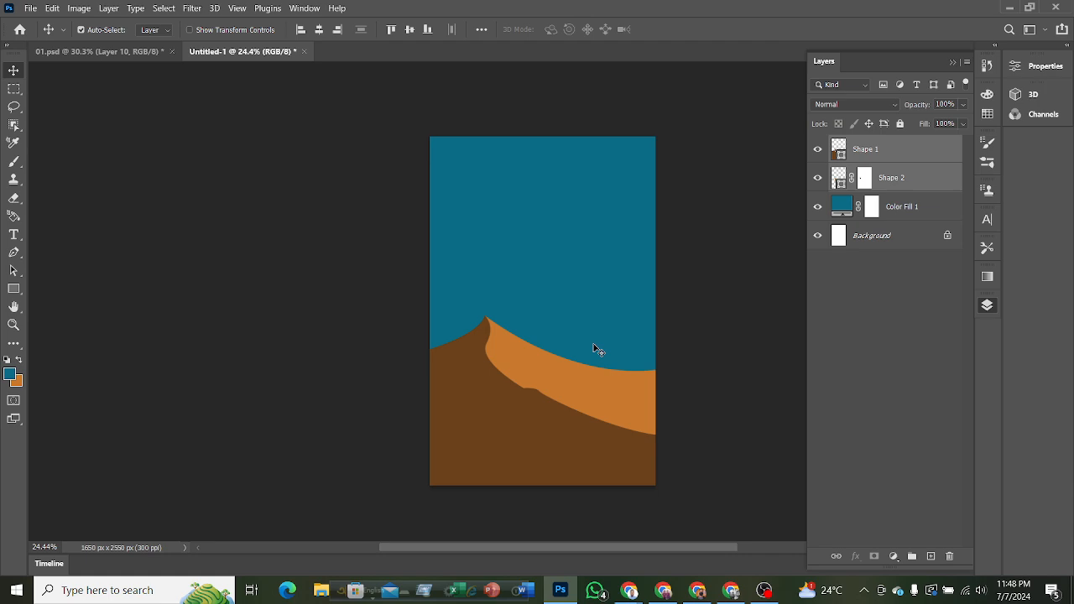
pyautogui.moveTo(528, 408); pyautogui.dragTo(518, 428)
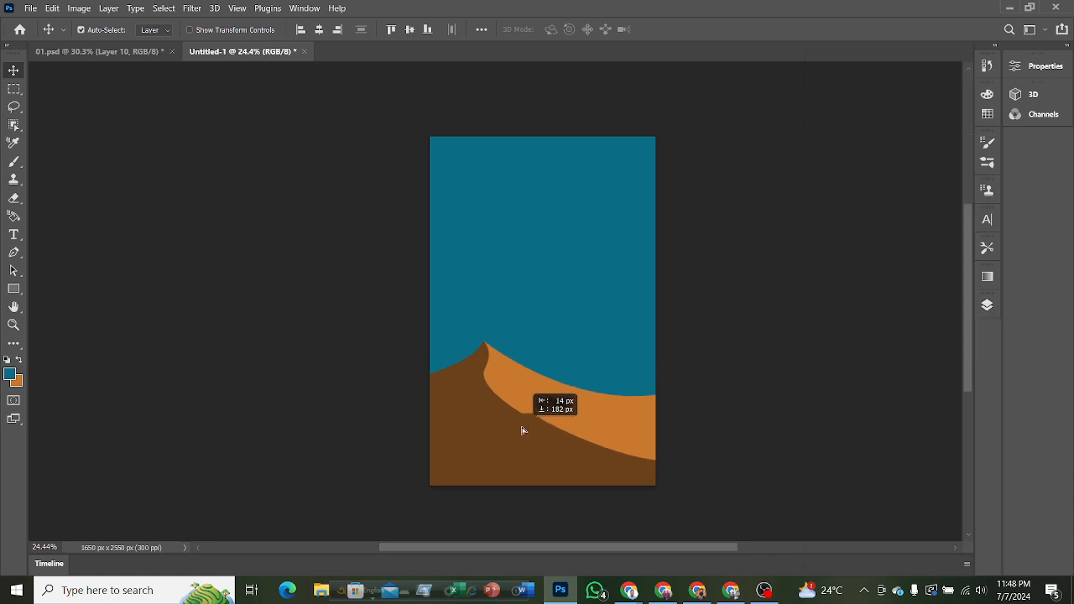
pyautogui.moveTo(522, 431); pyautogui.dragTo(529, 431)
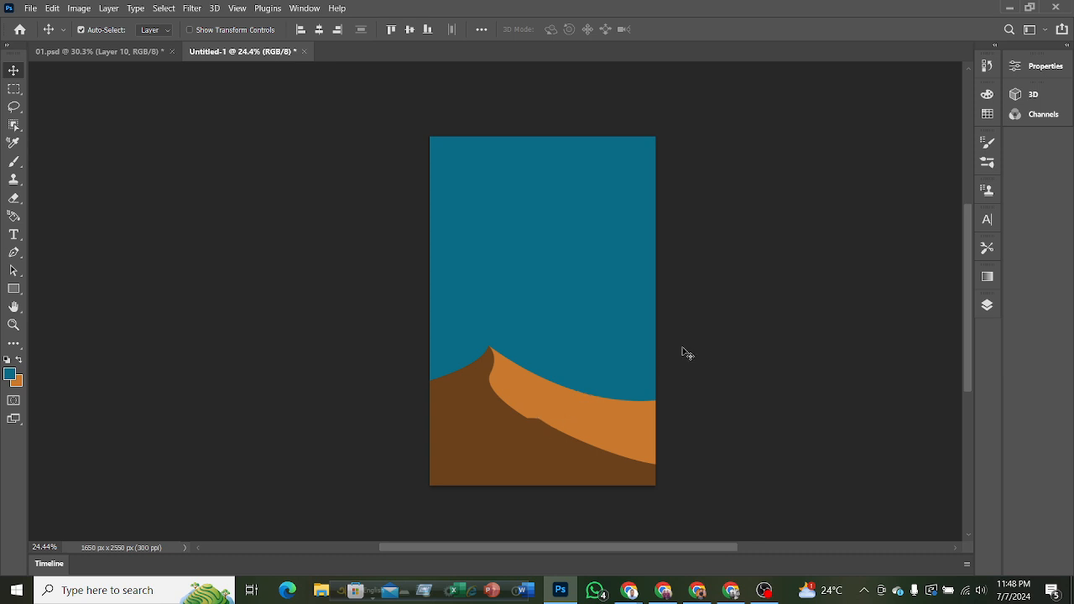
pyautogui.scroll(5, 688, 355)
pyautogui.scroll(-3, 620, 375)
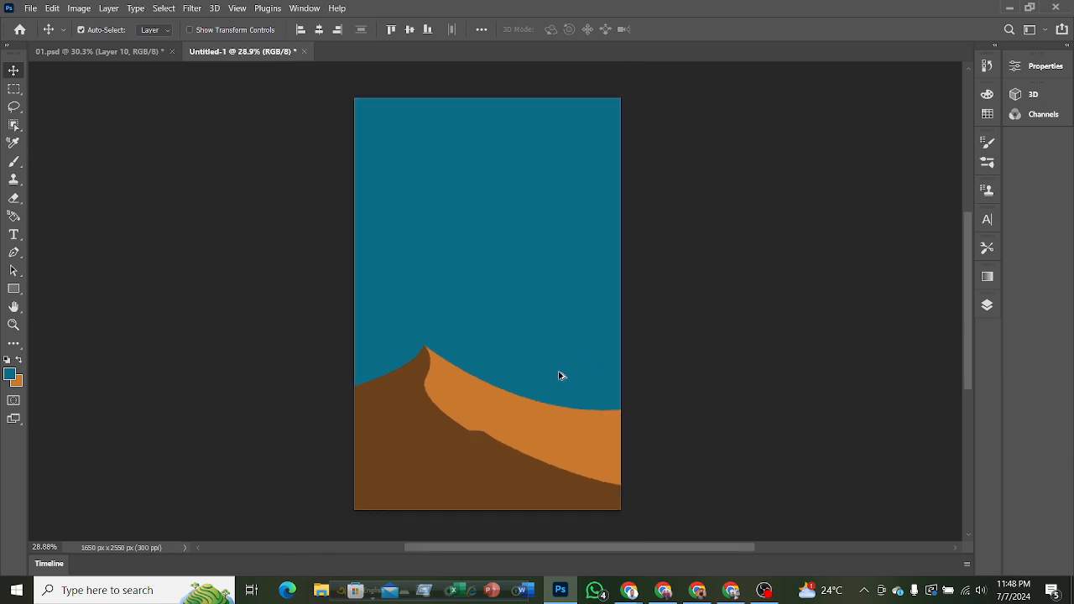
pyautogui.scroll(-1, 559, 371)
pyautogui.scroll(1, 537, 395)
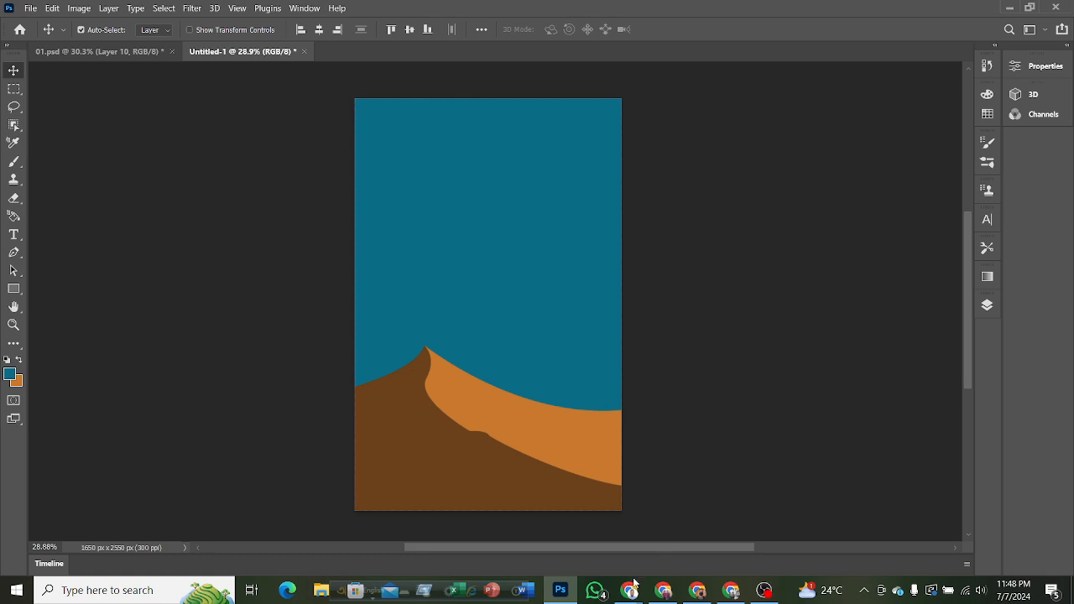
# Switch to Chrome and run a Google Images search for "palm tree vector" in a new tab.
pyautogui.click(633, 586)
pyautogui.click(566, 516)
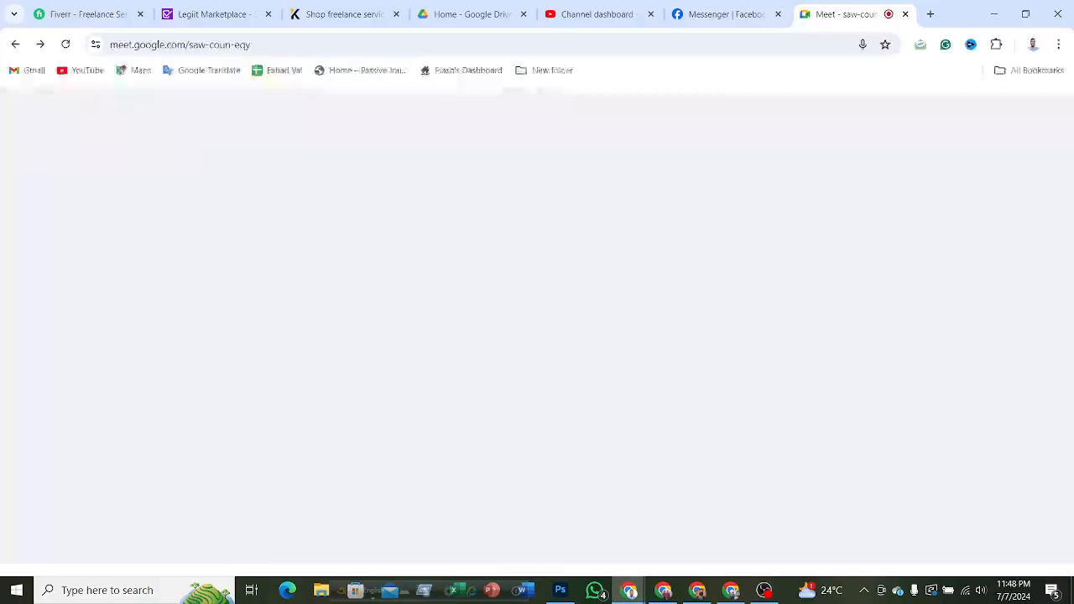
pyautogui.click(930, 14)
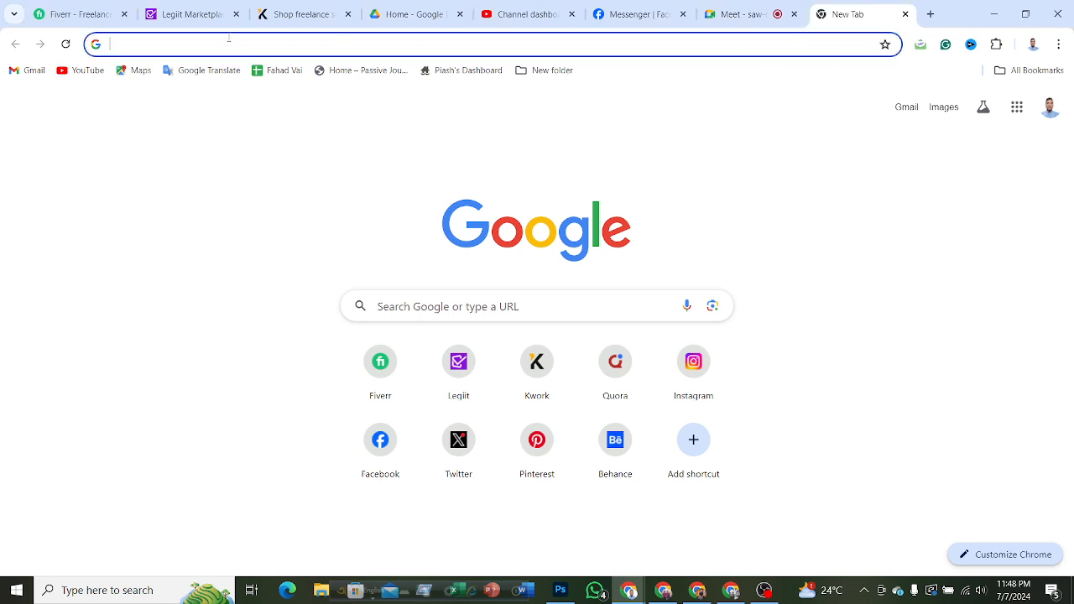
pyautogui.write('খেজুর গাছ')
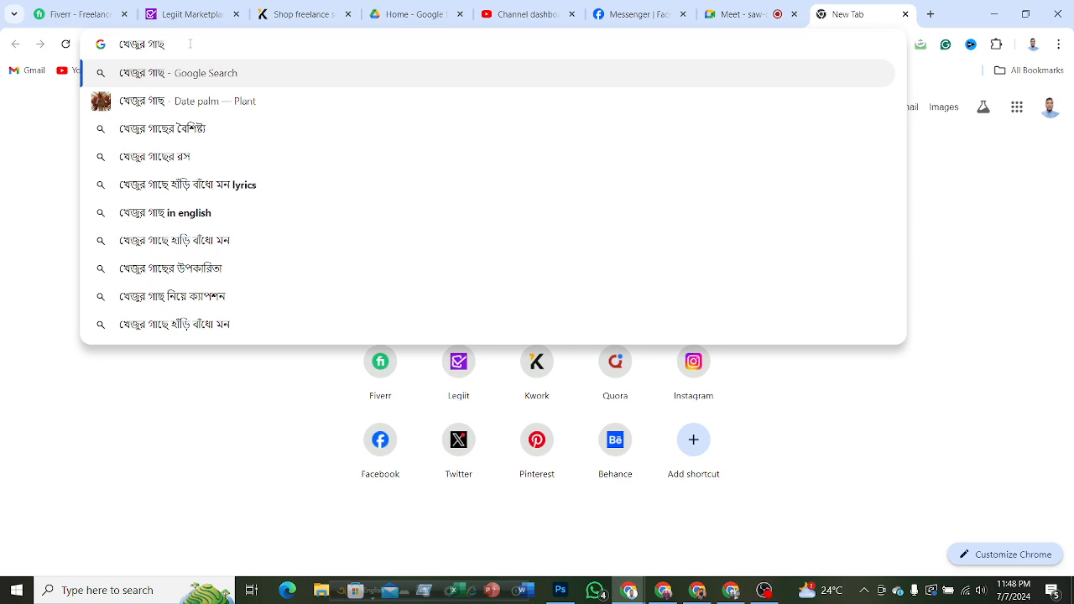
pyautogui.click(537, 7)
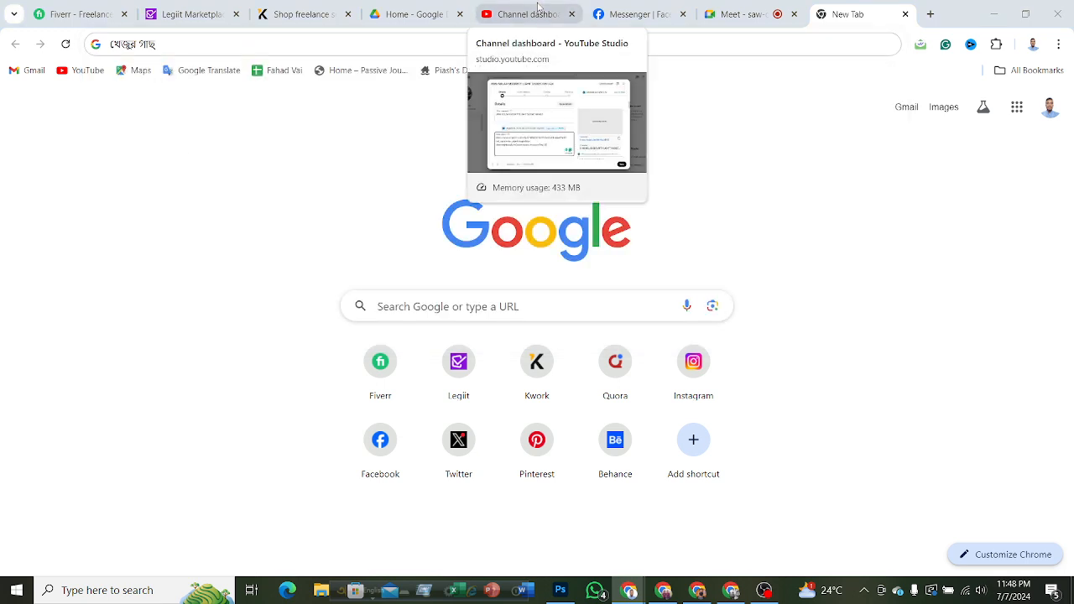
pyautogui.click(121, 48)
pyautogui.moveTo(122, 48); pyautogui.dragTo(106, 63)
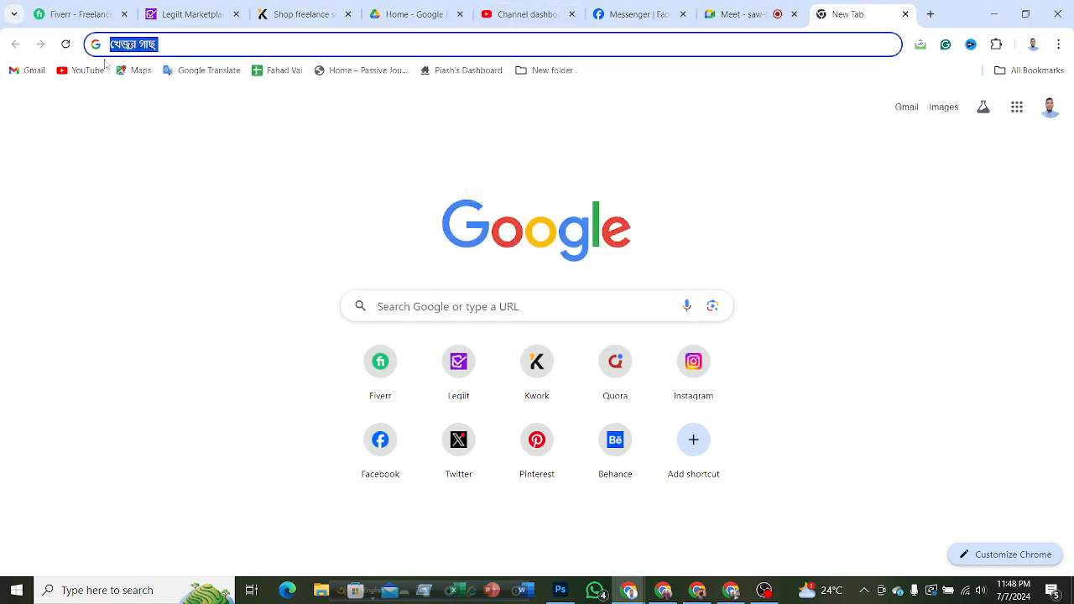
pyautogui.write('palm tree')
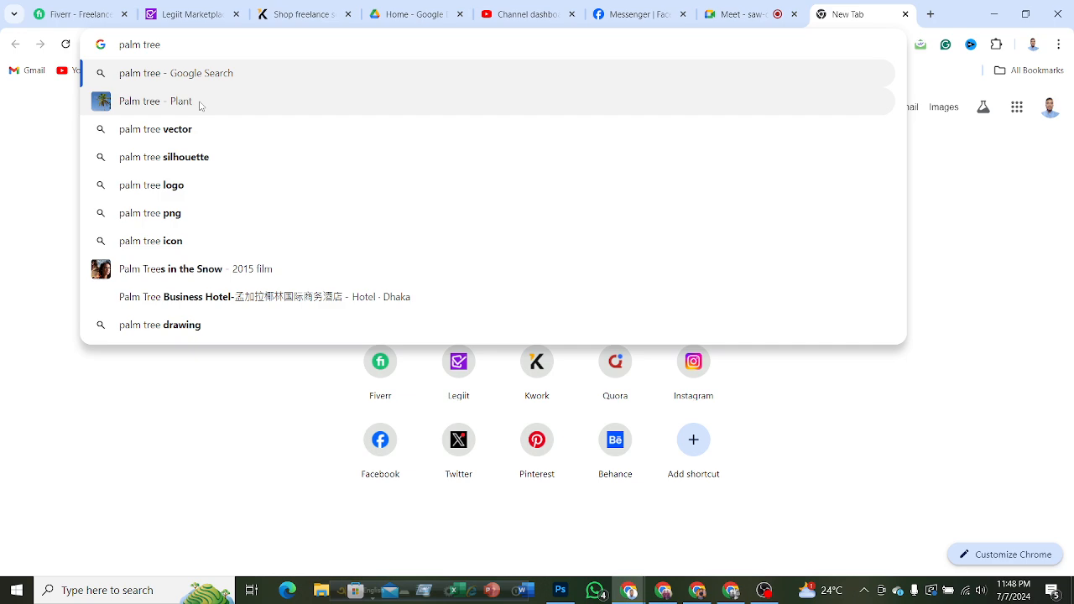
pyautogui.click(168, 102)
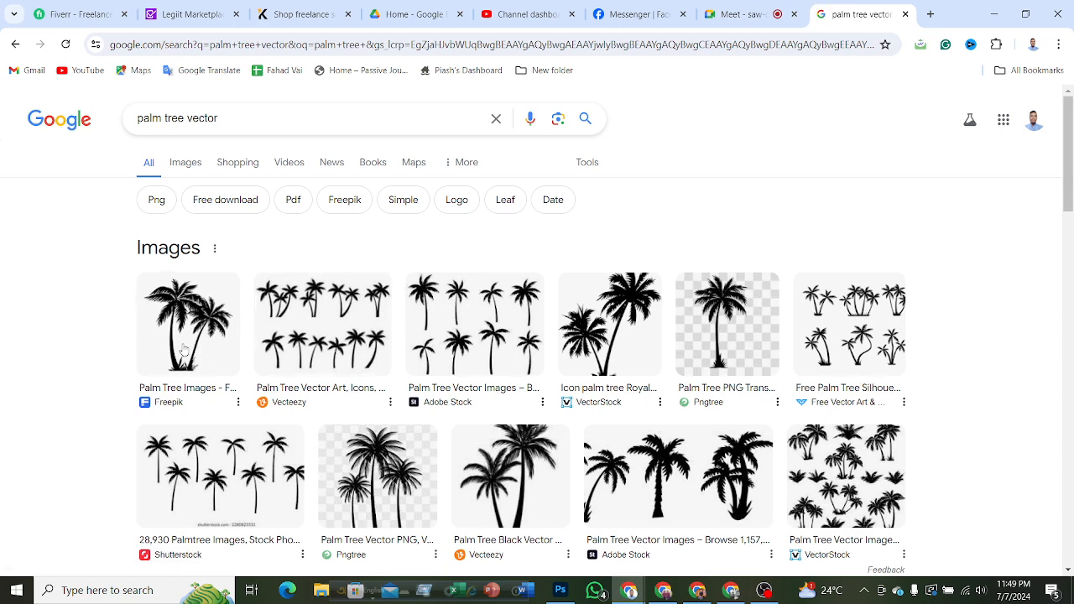
pyautogui.click(186, 164)
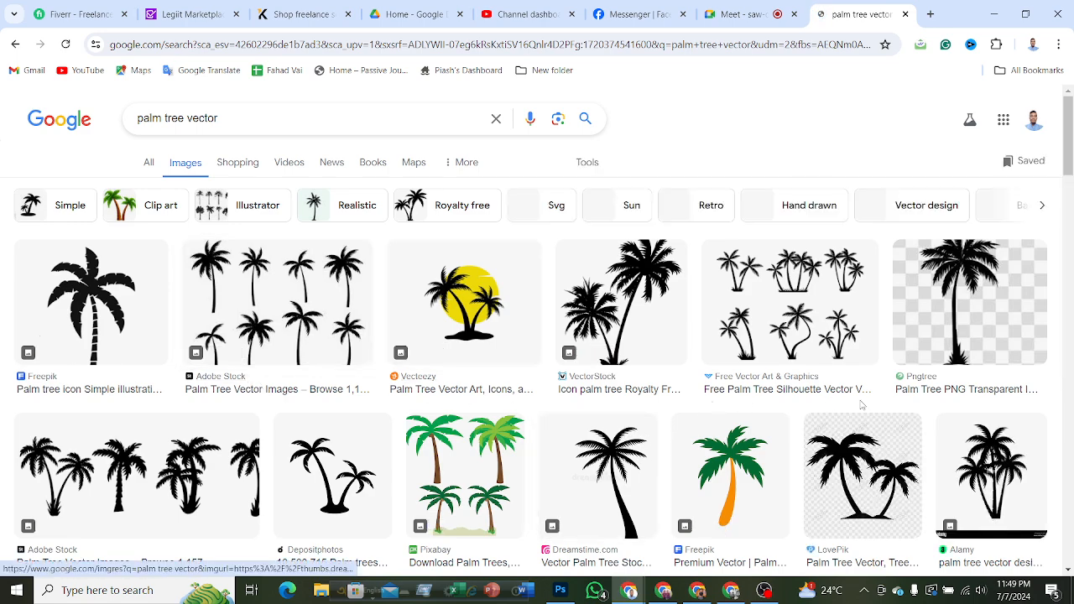
# Look through the palm tree vector image results for a silhouette that suits the cover.
pyautogui.scroll(-3, 833, 399)
pyautogui.scroll(-1, 892, 464)
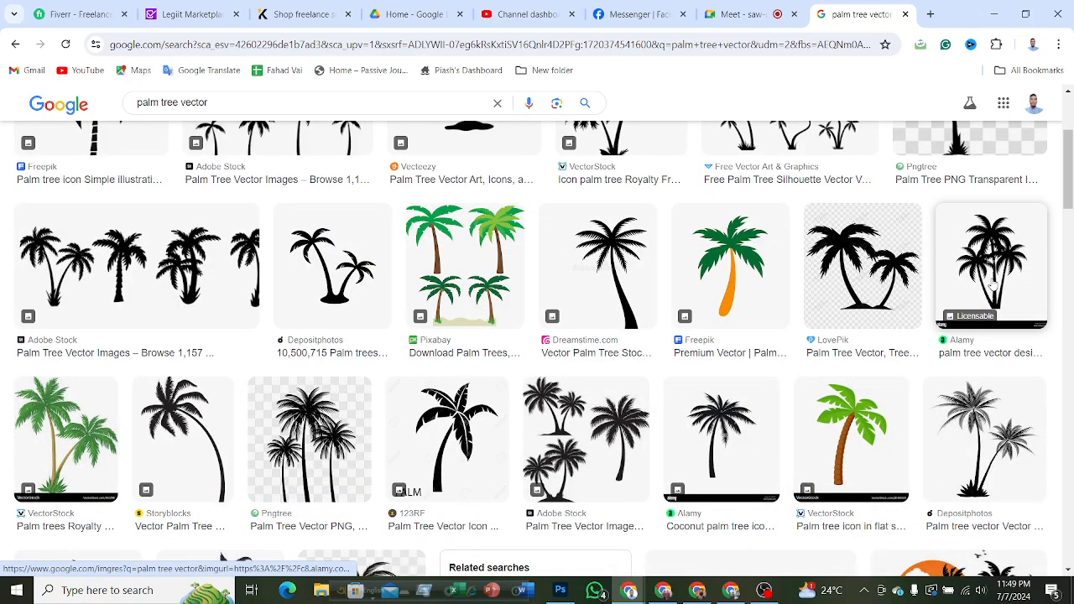
pyautogui.scroll(-5, 654, 382)
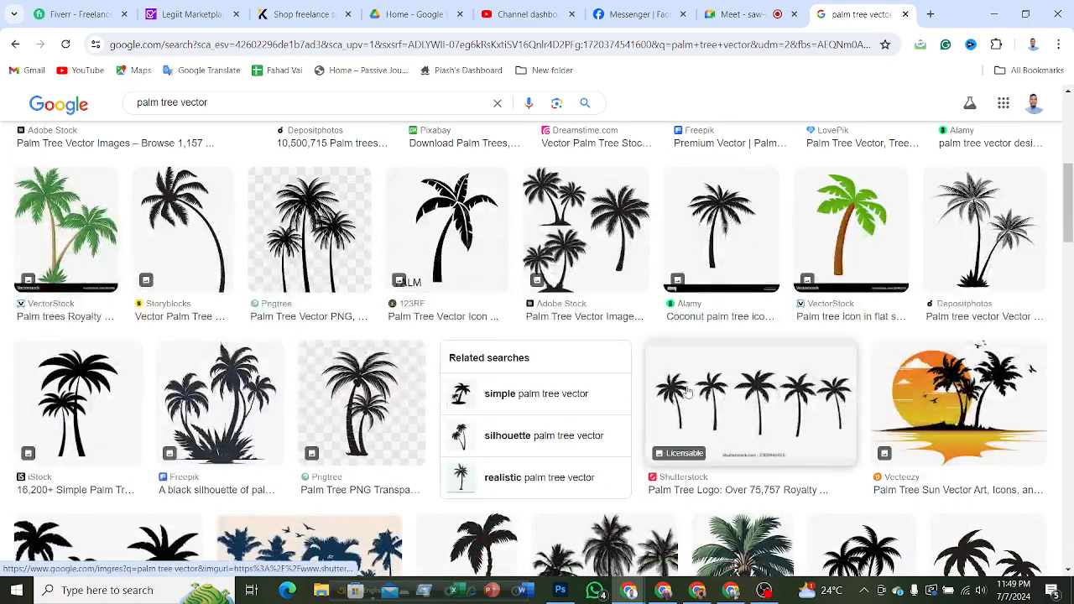
pyautogui.scroll(-3, 653, 383)
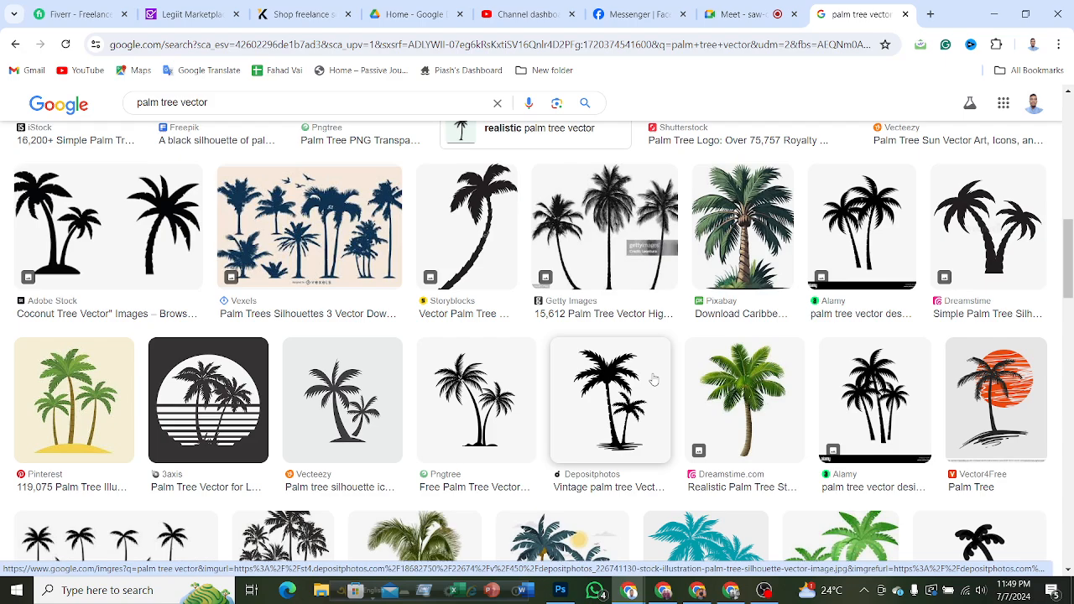
pyautogui.scroll(-5, 653, 380)
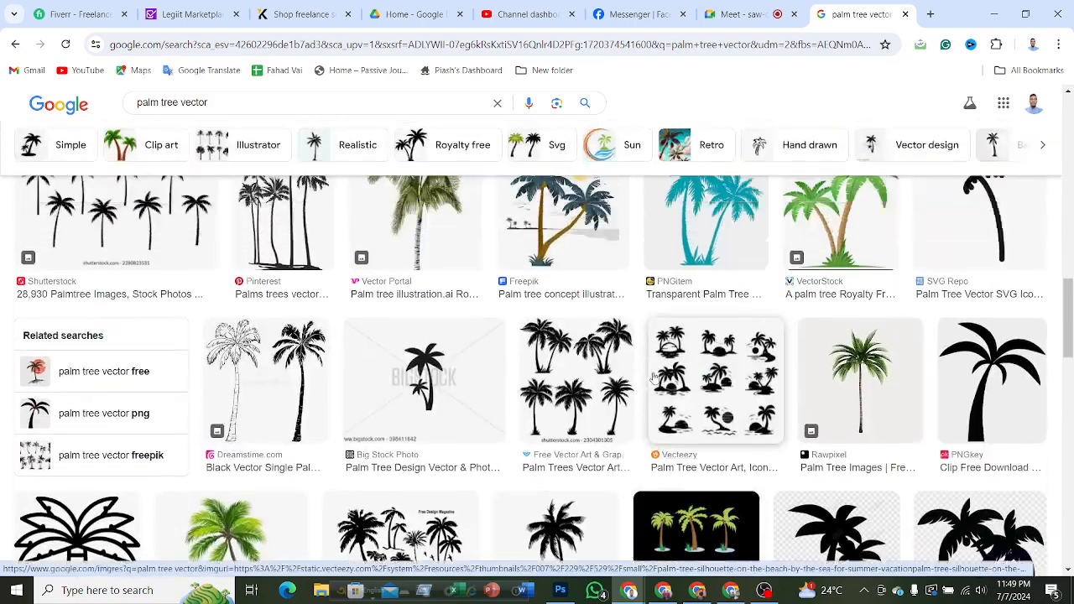
pyautogui.scroll(-3, 654, 377)
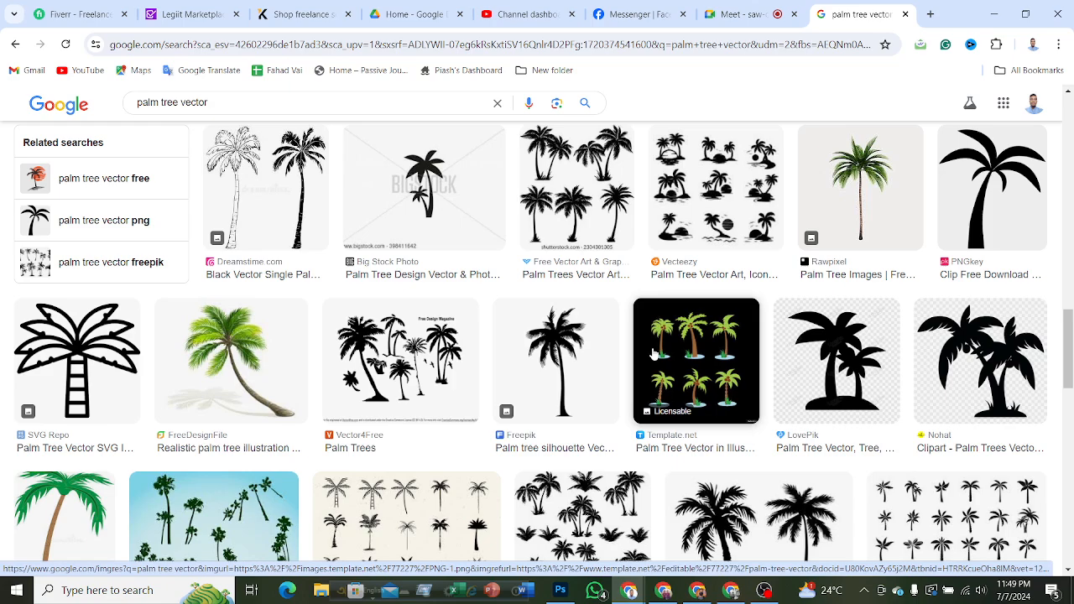
pyautogui.scroll(-5, 654, 355)
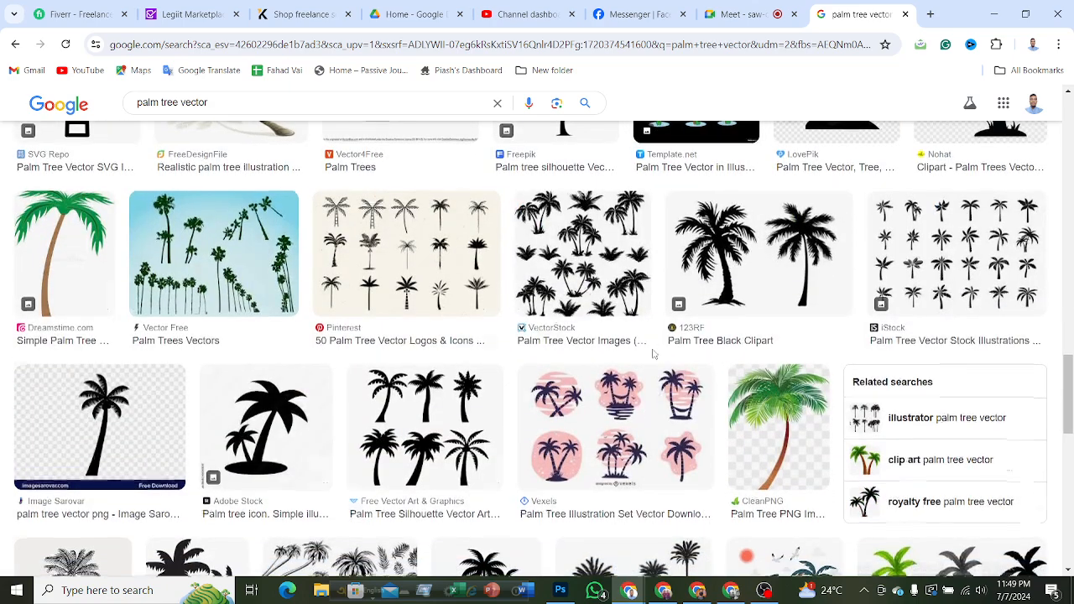
pyautogui.scroll(-6, 678, 350)
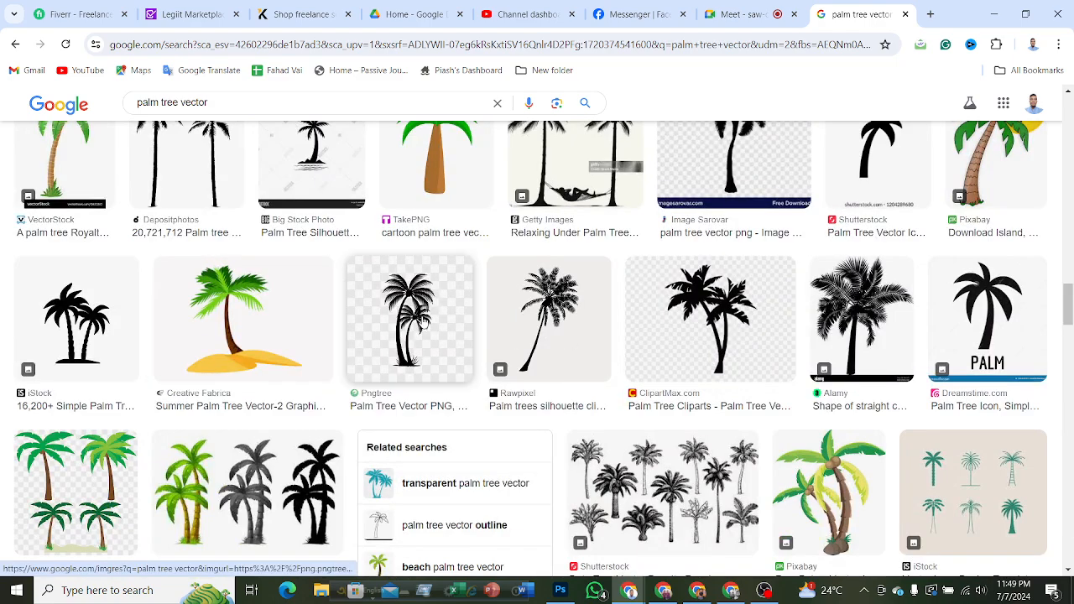
pyautogui.scroll(15, 504, 372)
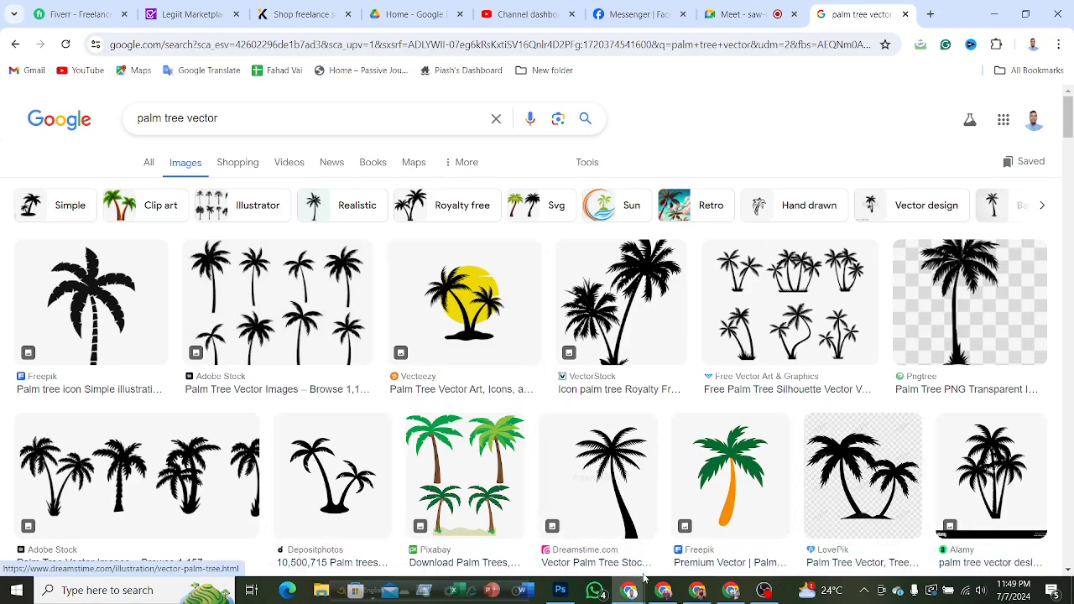
# Switch to Photoshop to examine the palm trees in 01.psd, and return to the image results in Chrome.
pyautogui.click(560, 589)
pyautogui.click(139, 52)
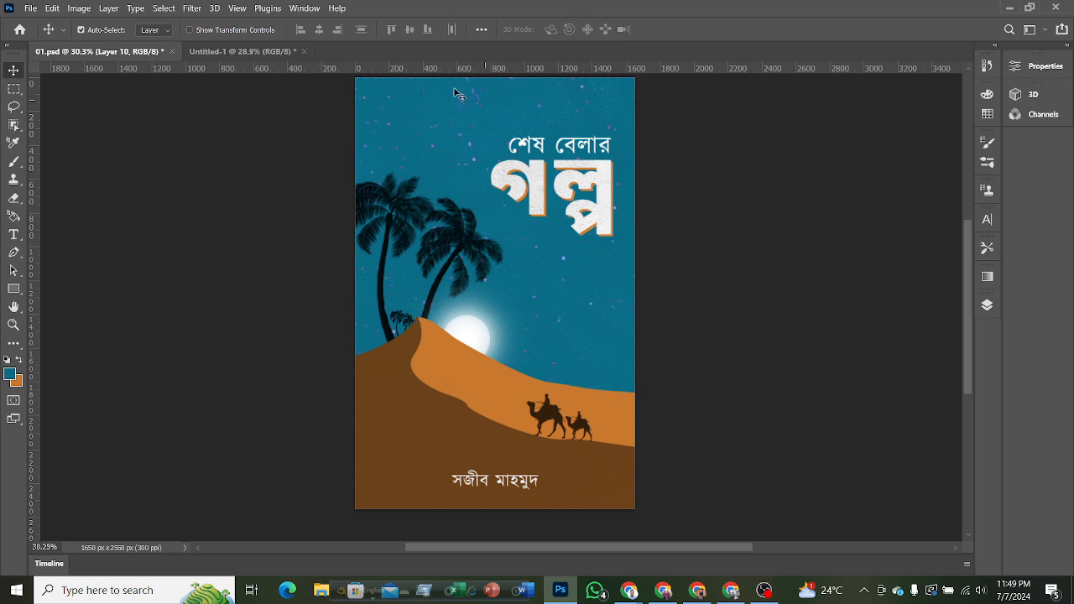
pyautogui.click(1010, 7)
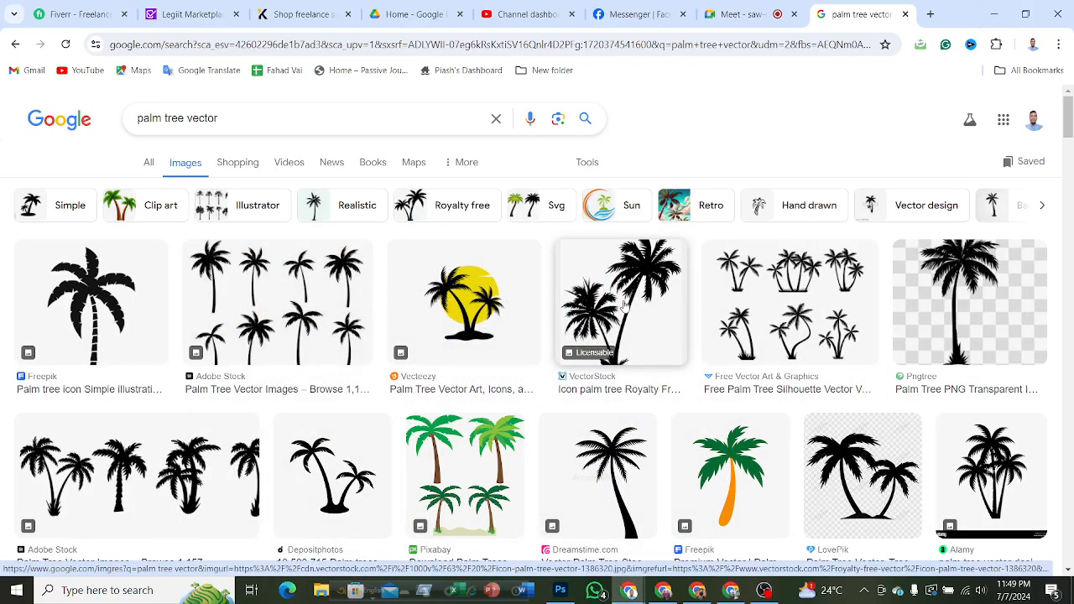
# Copy the iStock image of two tall black palm trees from the results and return to the Untitled-1 document in Photoshop.
pyautogui.scroll(-15, 625, 307)
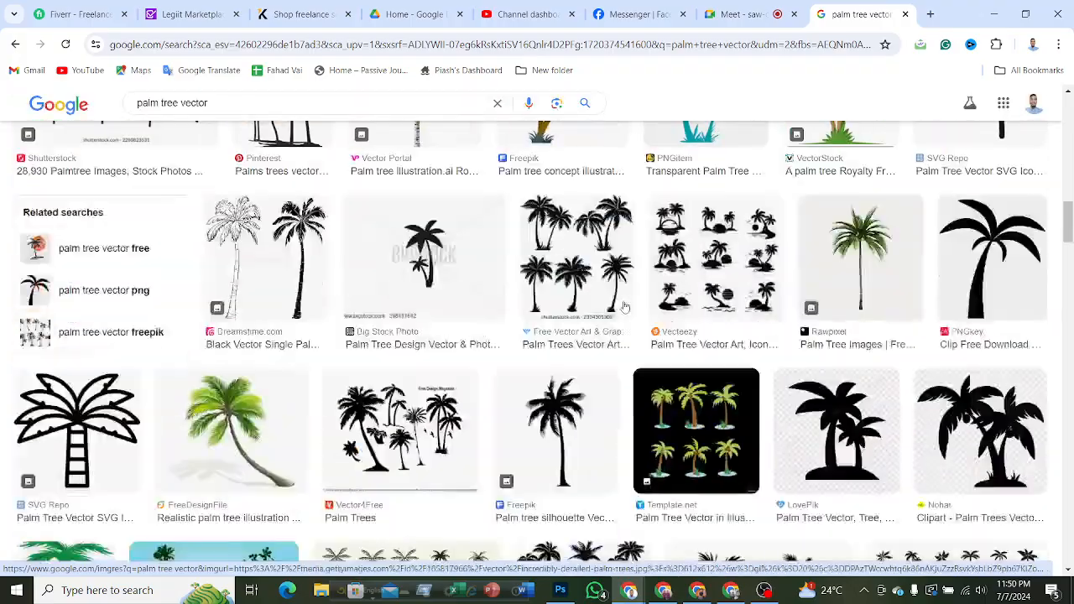
pyautogui.scroll(-15, 625, 307)
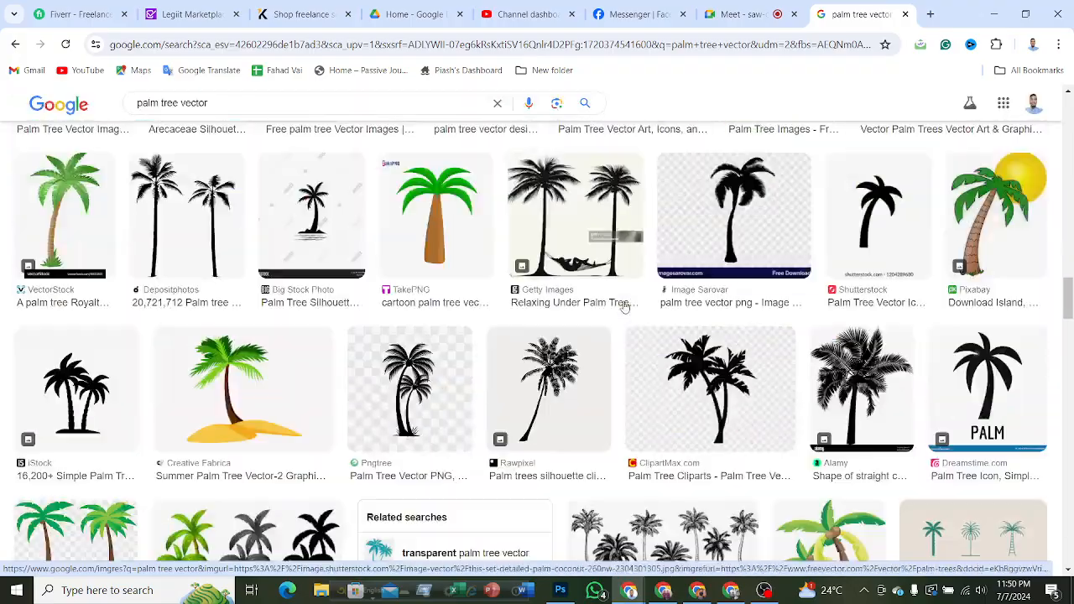
pyautogui.scroll(-15, 625, 307)
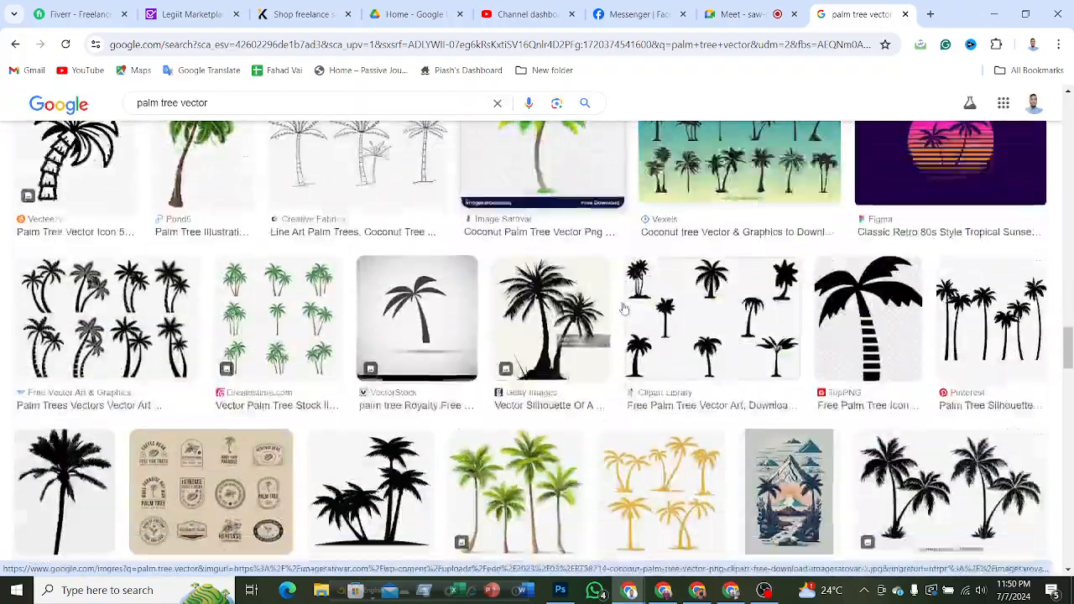
pyautogui.scroll(-5, 623, 308)
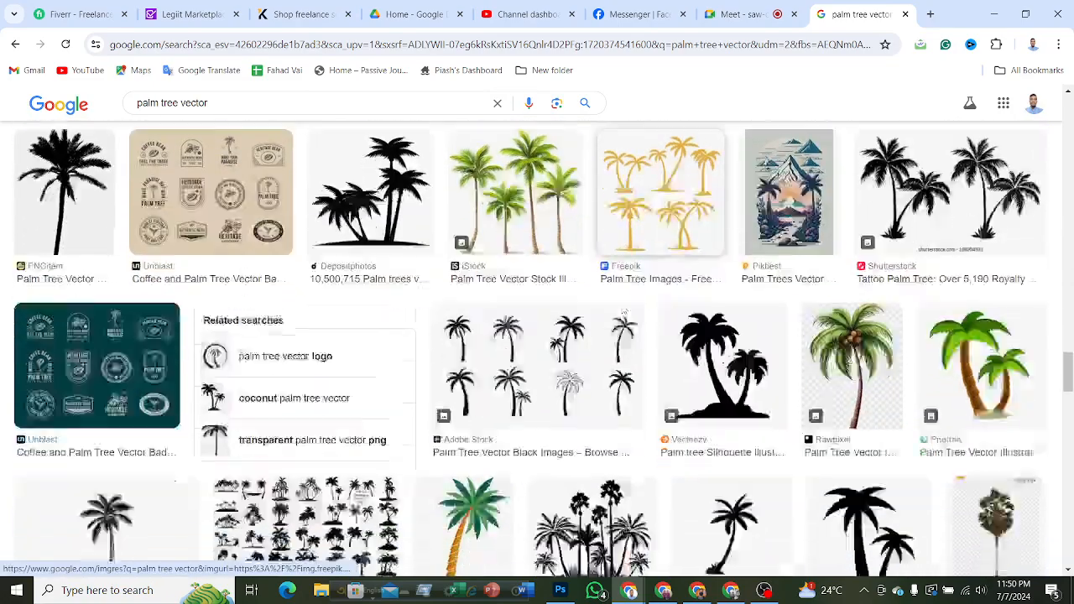
pyautogui.scroll(-10, 623, 309)
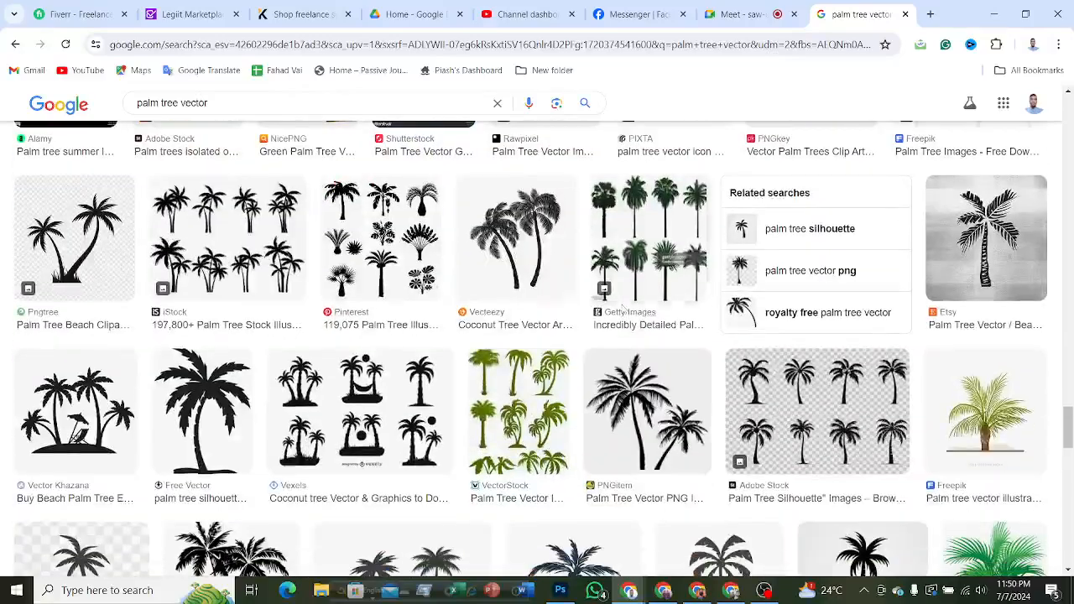
pyautogui.scroll(-2, 621, 309)
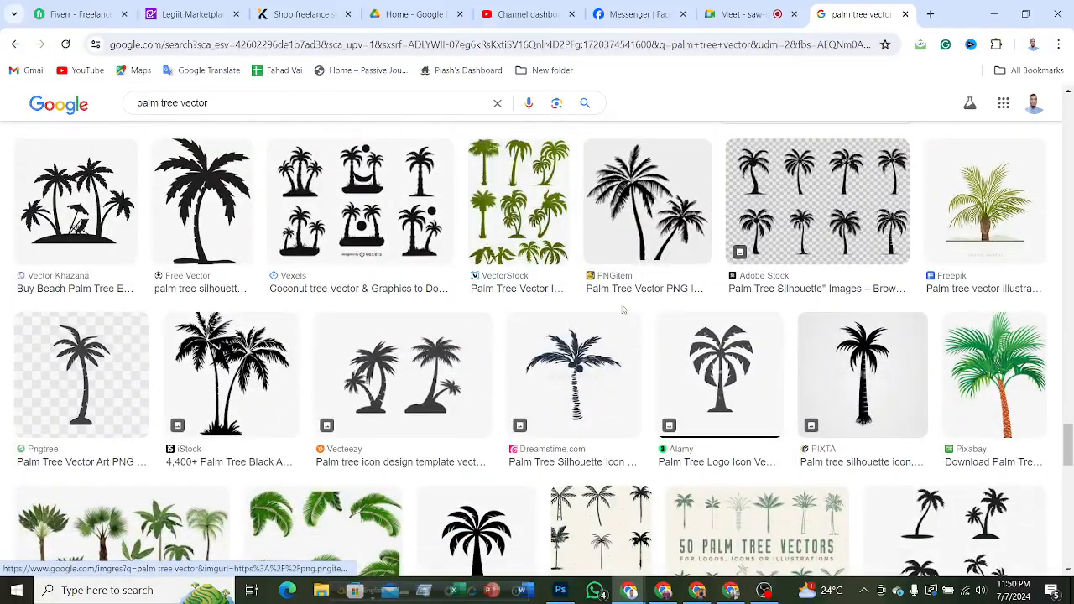
pyautogui.rightClick(239, 363)
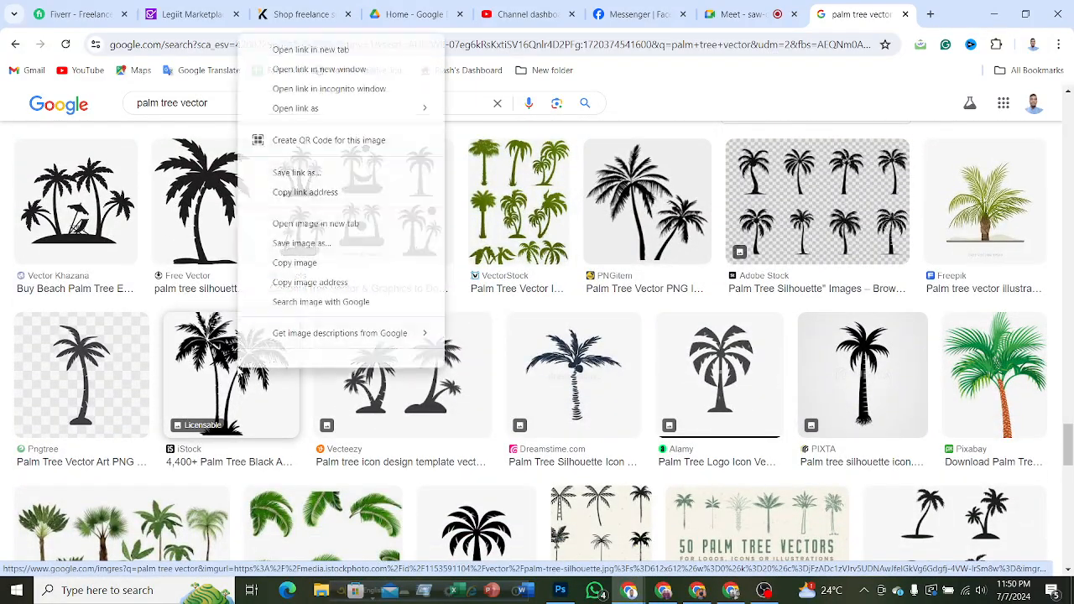
pyautogui.click(301, 273)
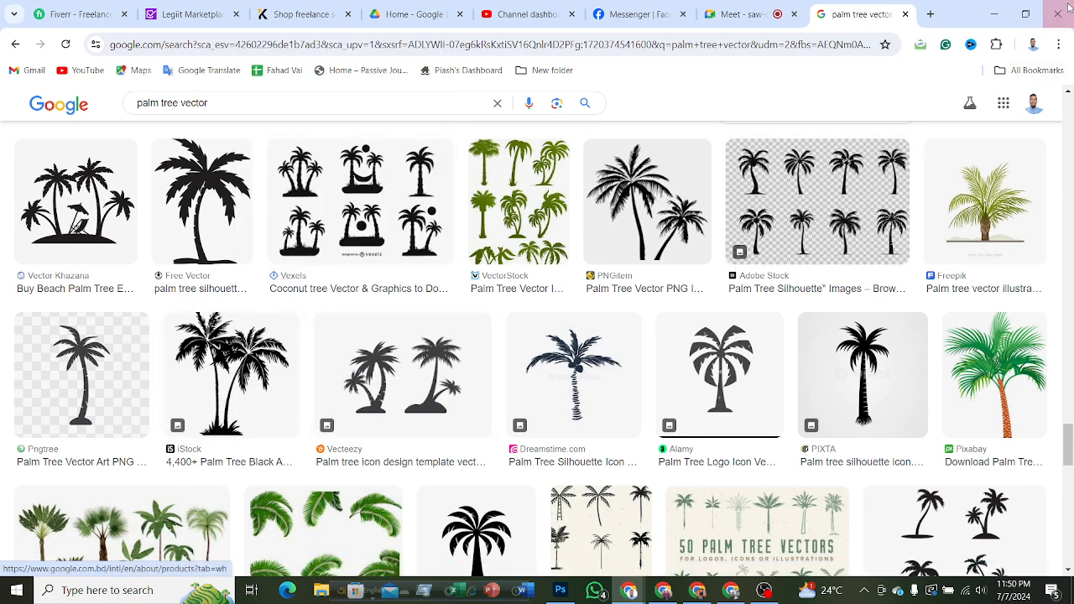
pyautogui.click(1001, 12)
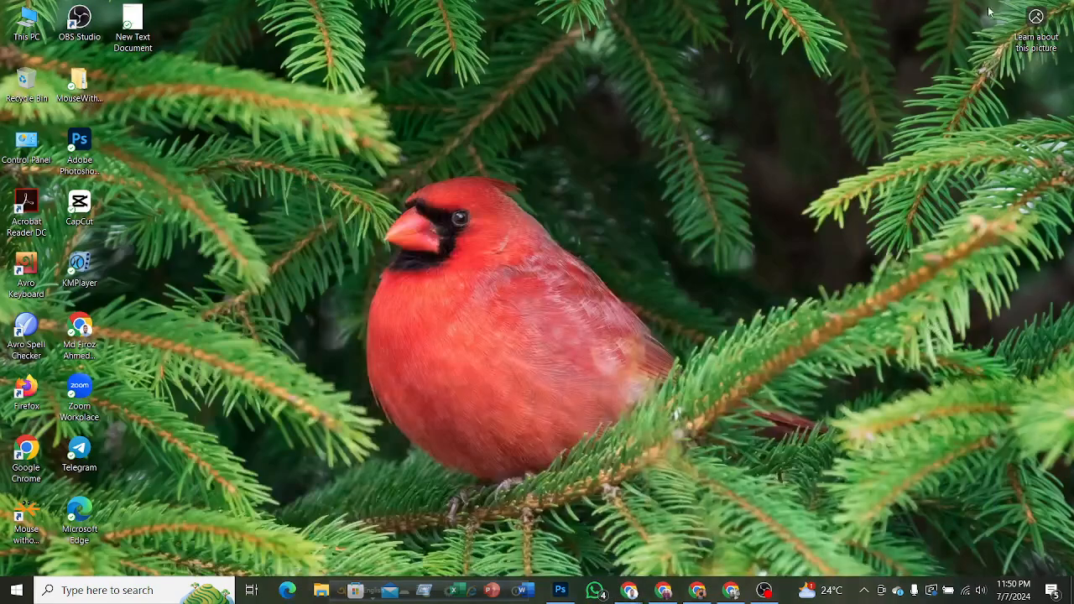
pyautogui.click(561, 590)
pyautogui.click(260, 53)
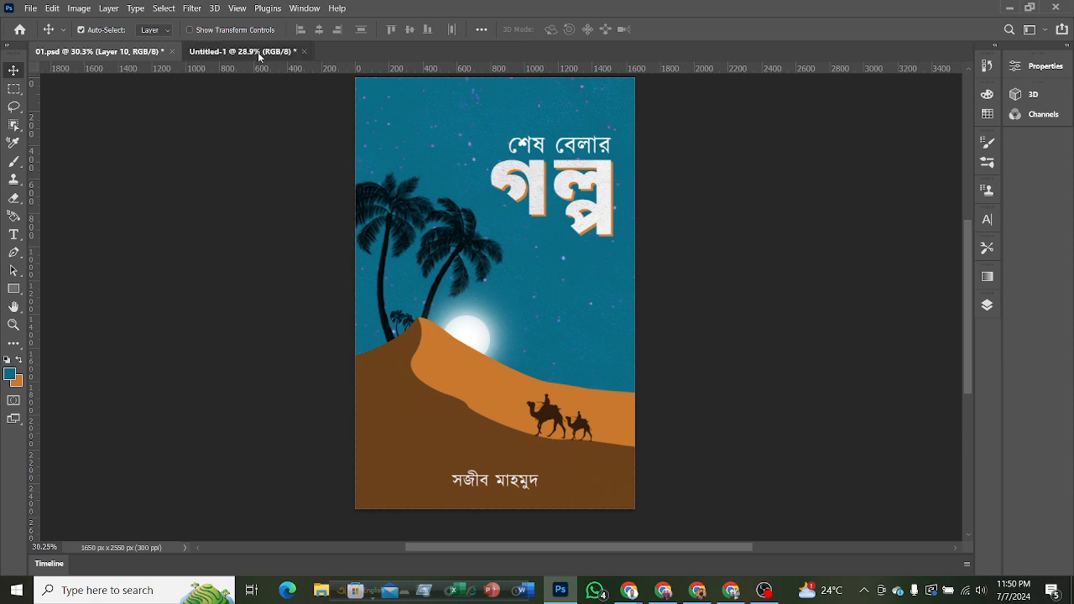
# Paste the copied palm tree image into the cover and convert its layer to a smart object.
pyautogui.hotkey('ctrl', 'v')
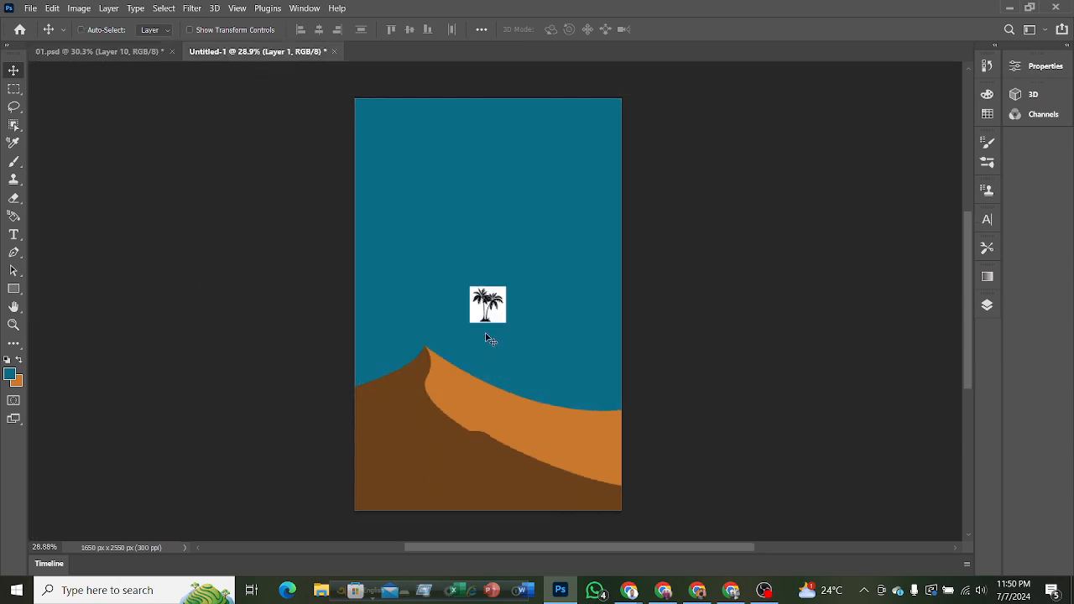
pyautogui.click(987, 308)
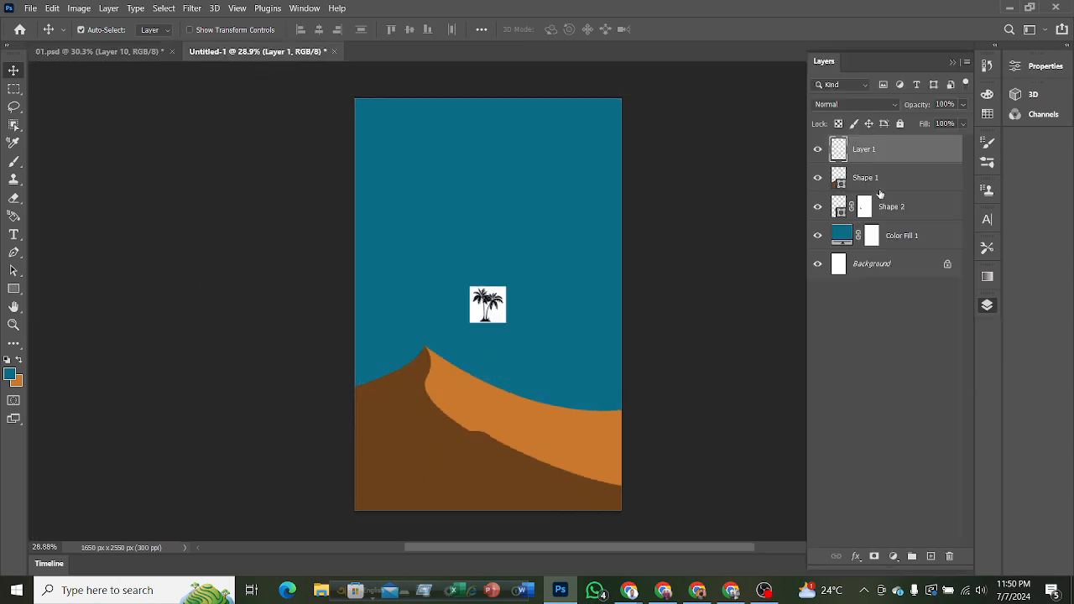
pyautogui.rightClick(892, 150)
pyautogui.click(767, 182)
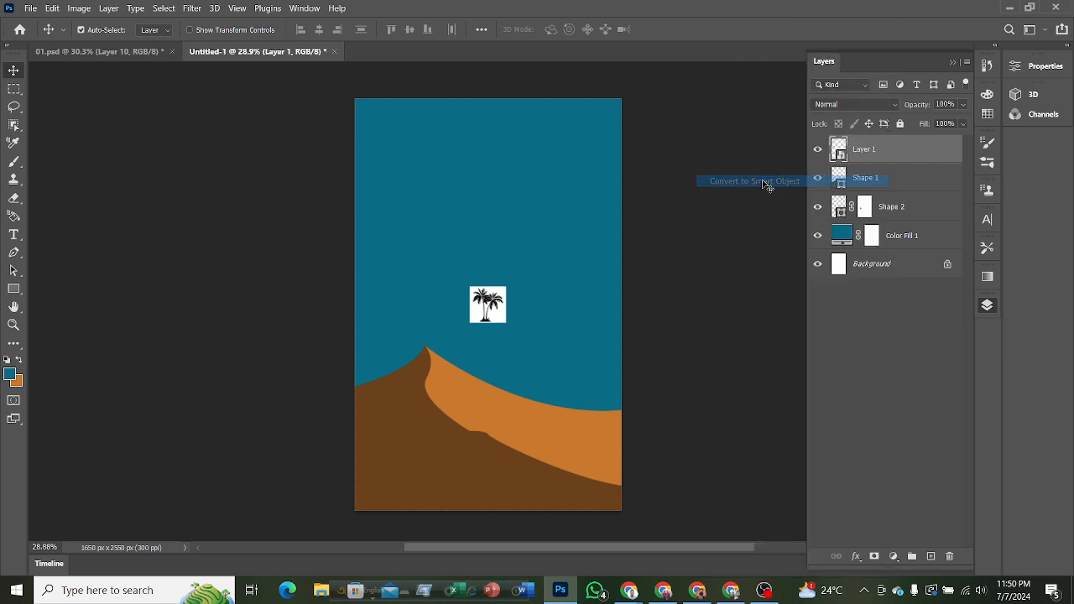
# Scale the palm image proportionally to about 544% and place it over the cover's left side, with its base meeting the dunes.
pyautogui.hotkey('ctrl', 't')
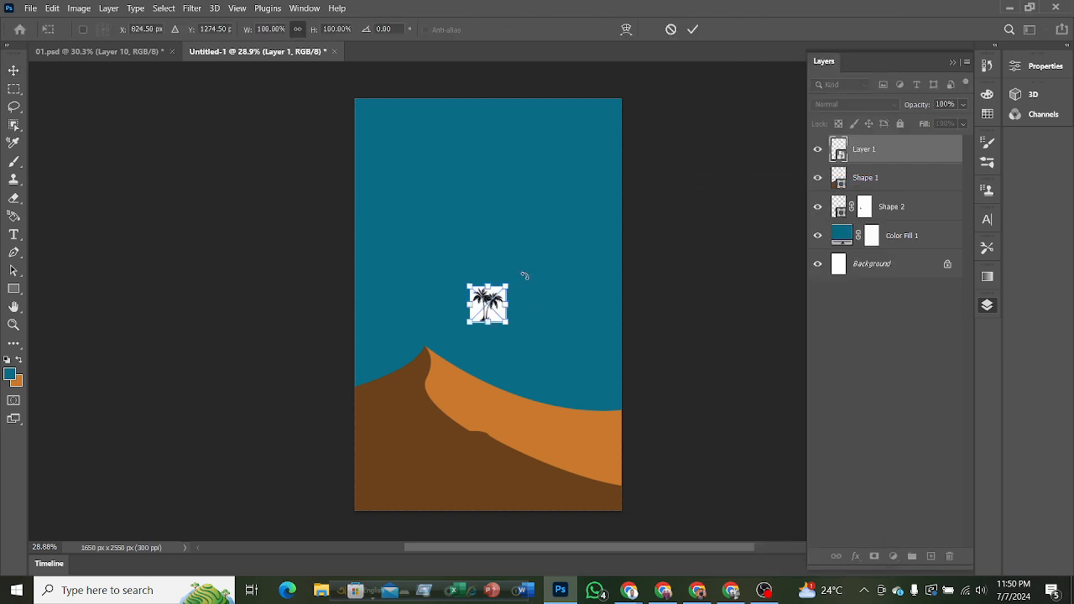
pyautogui.press('F7')
pyautogui.moveTo(506, 286); pyautogui.dragTo(643, 152)
pyautogui.moveTo(559, 193); pyautogui.dragTo(419, 261)
pyautogui.moveTo(504, 219); pyautogui.dragTo(532, 194)
pyautogui.moveTo(458, 233); pyautogui.dragTo(432, 240)
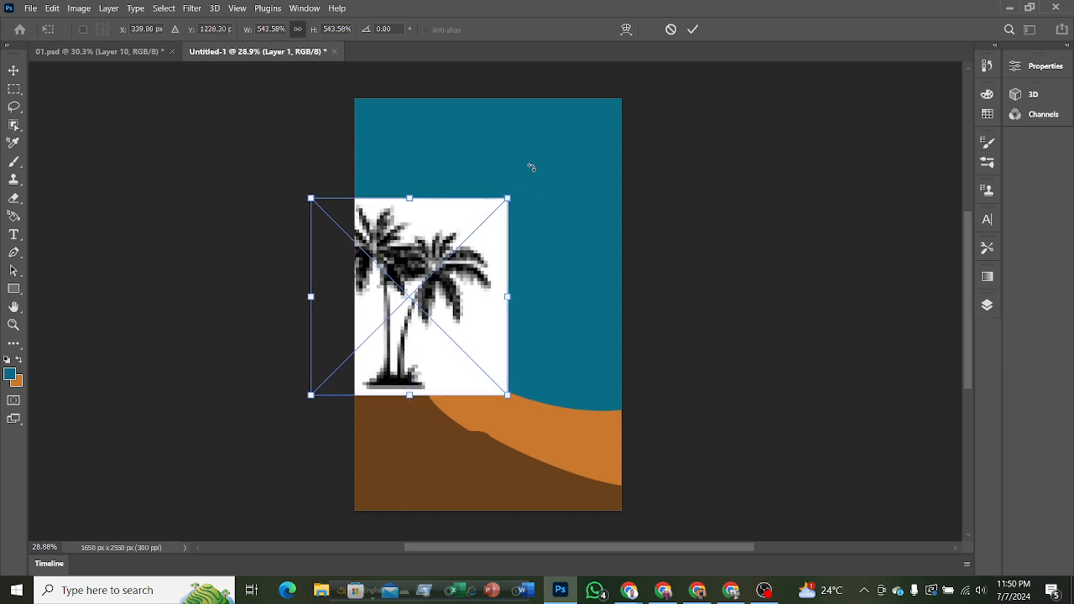
pyautogui.click(693, 31)
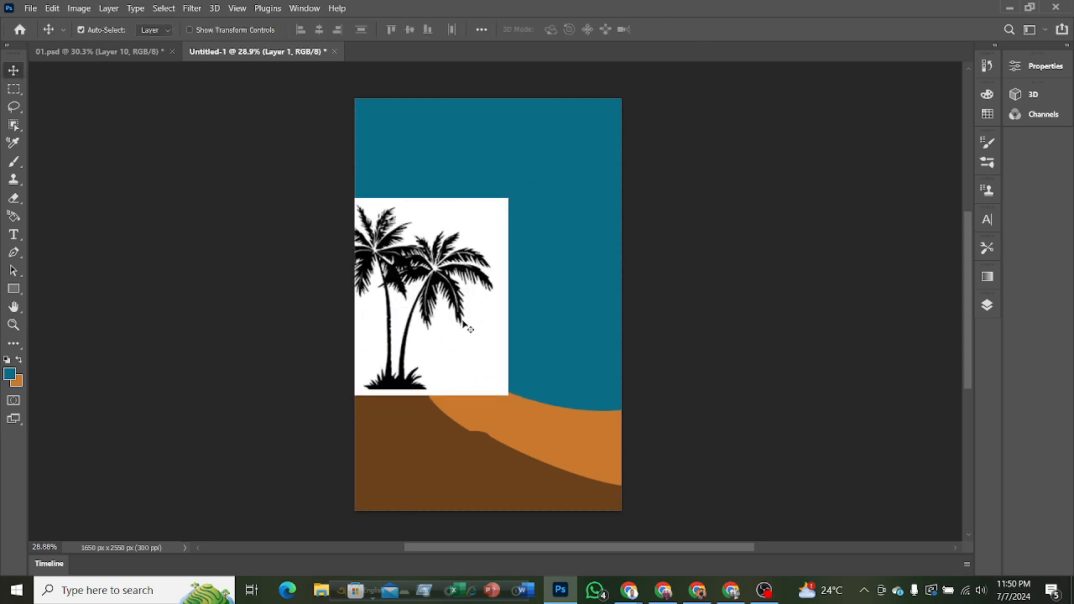
# Try selecting the white area around the palms on Layer 1 with the Magic Wand, and clear the selection.
pyautogui.press('ctrl')
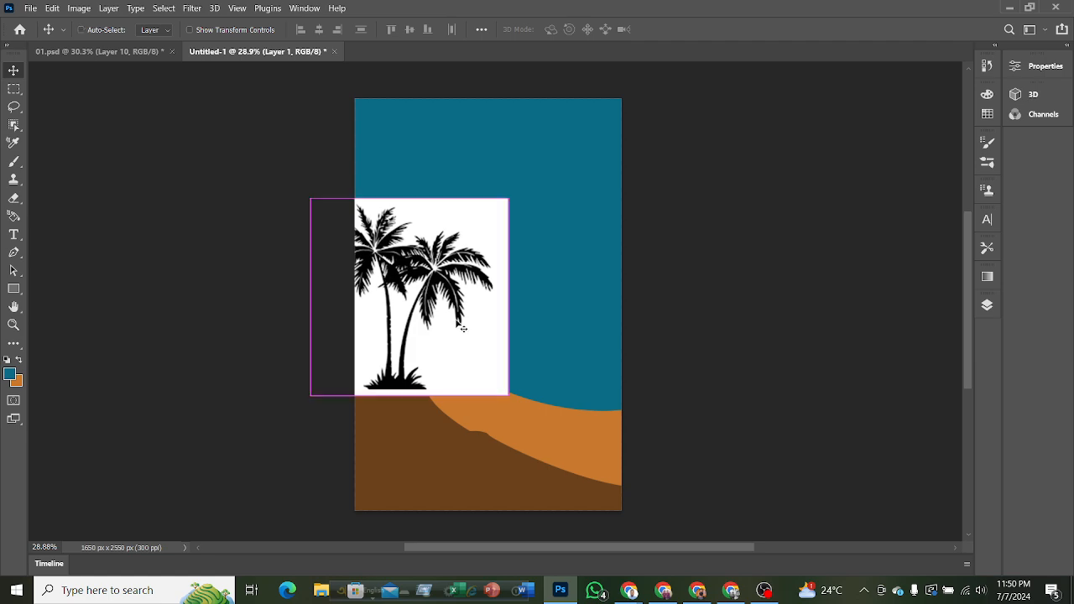
pyautogui.click(987, 305)
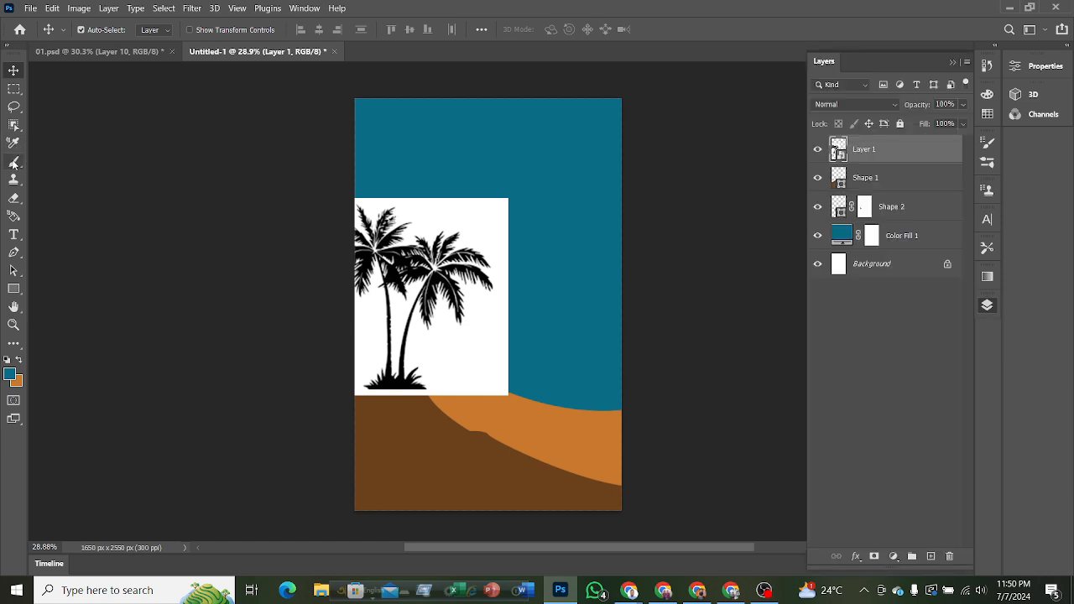
pyautogui.click(13, 106)
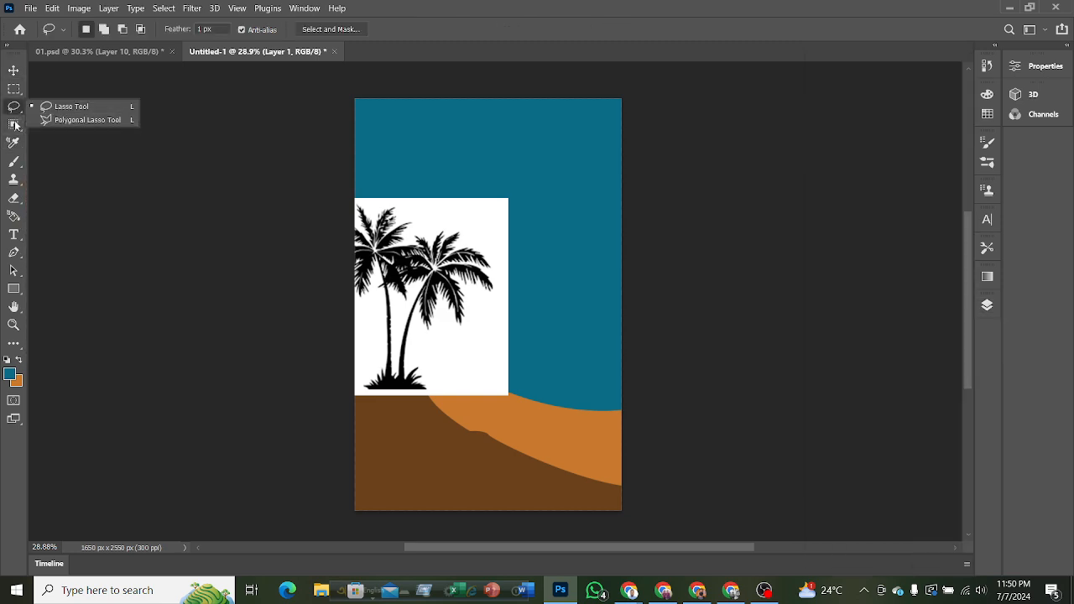
pyautogui.click(13, 125)
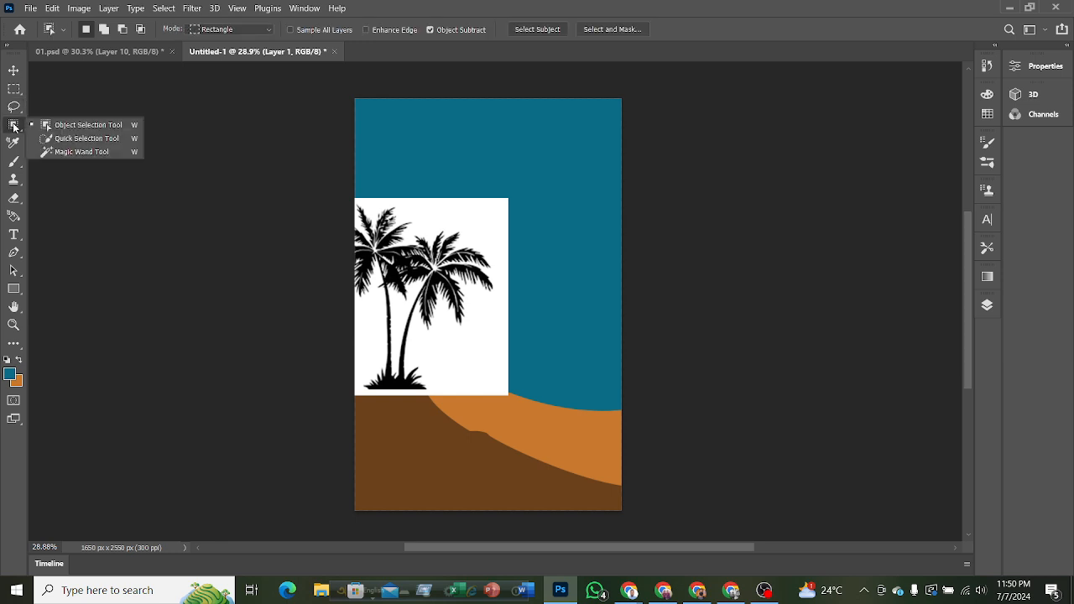
pyautogui.click(65, 154)
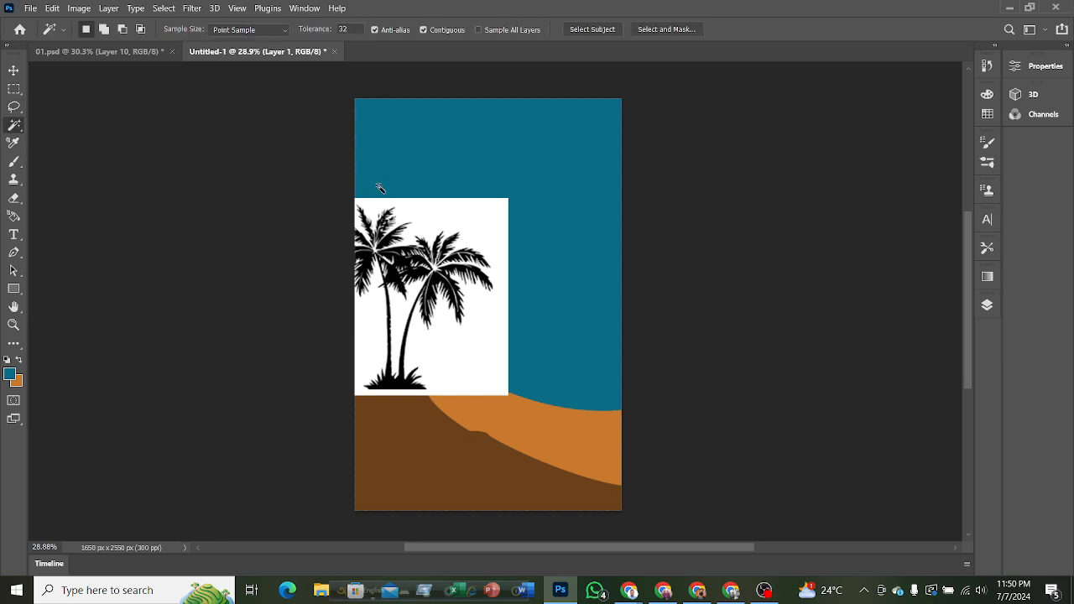
pyautogui.click(477, 218)
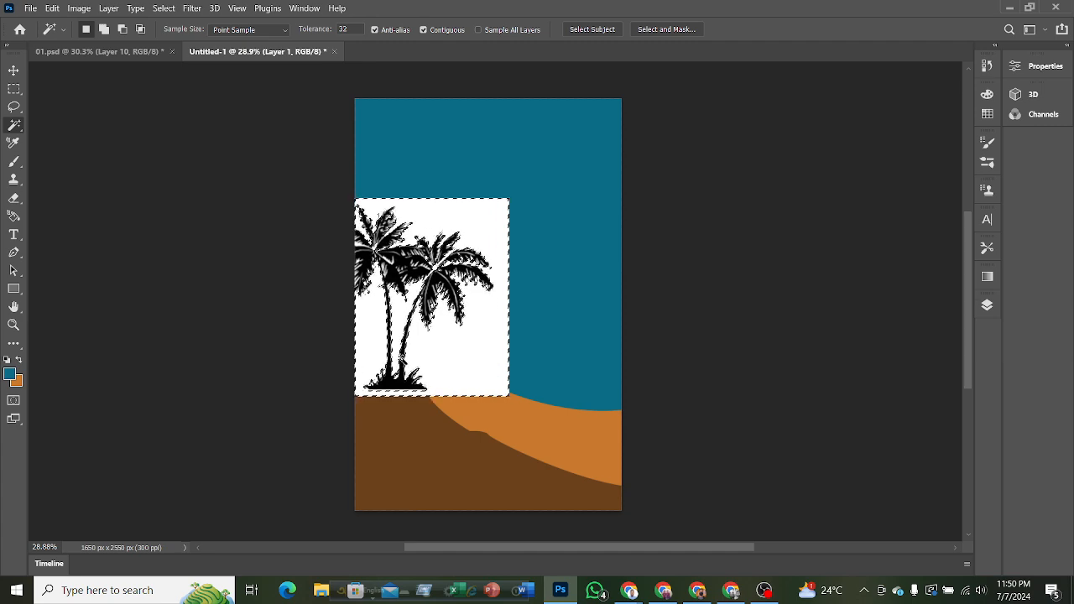
pyautogui.hotkey('ctrl', 'd')
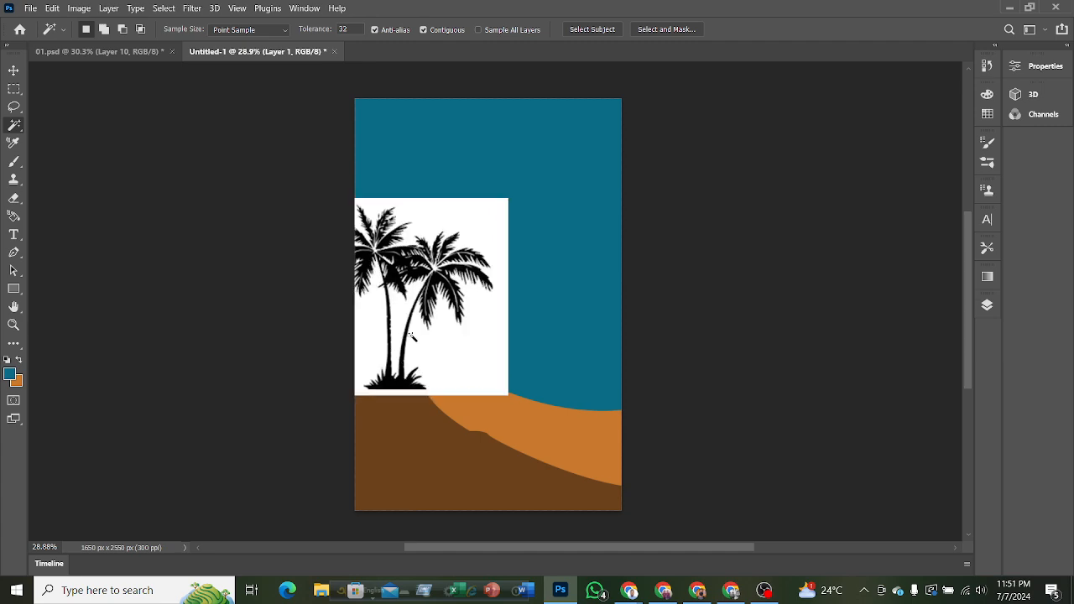
# Try selecting the black trunks and fronds of both palms piece by piece by adding Magic Wand selections.
pyautogui.scroll(5, 411, 336)
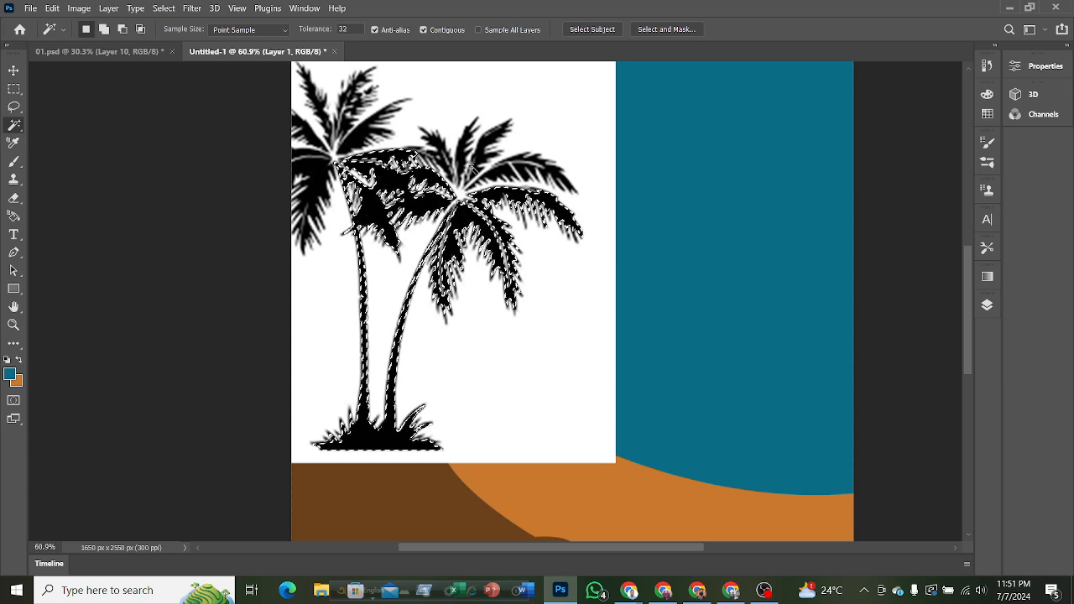
pyautogui.keyDown('shift'); pyautogui.click(485, 148); pyautogui.keyUp('shift')
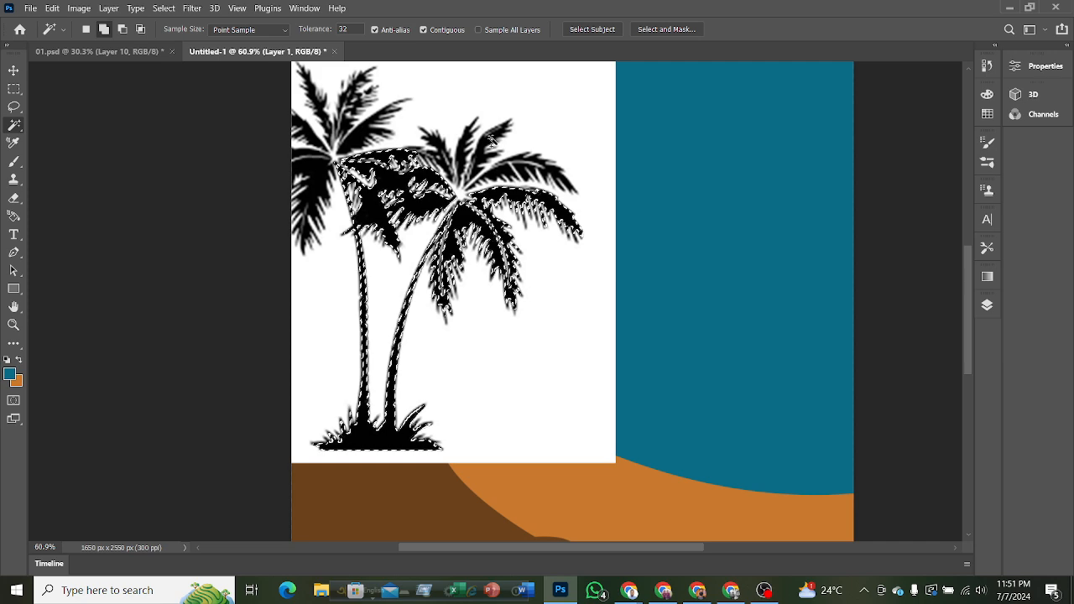
pyautogui.keyDown('shift'); pyautogui.click(437, 154); pyautogui.keyUp('shift')
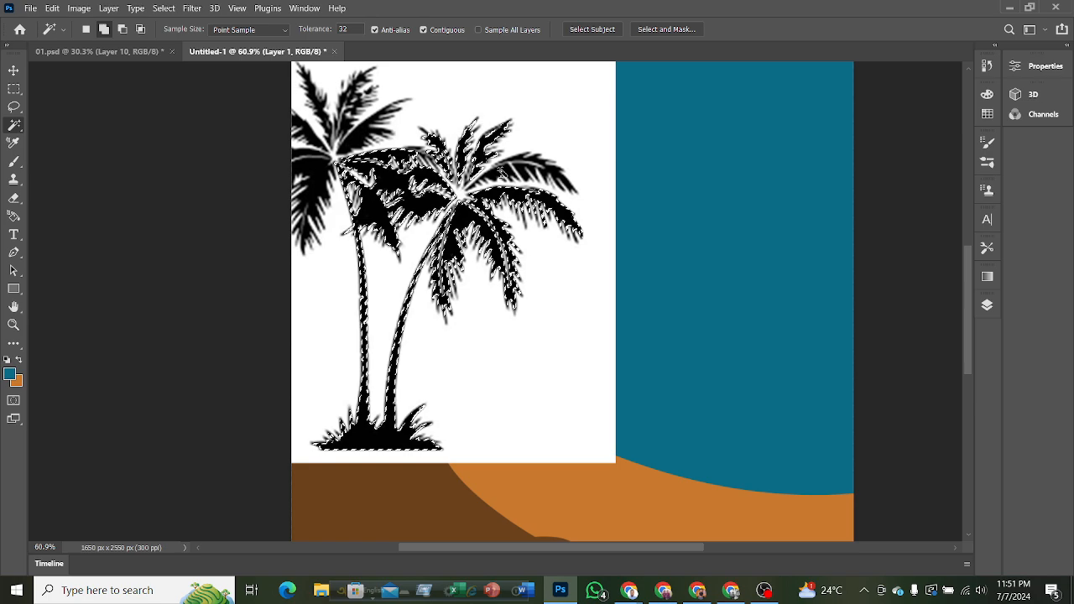
pyautogui.keyDown('shift'); pyautogui.click(508, 170); pyautogui.keyUp('shift')
pyautogui.keyDown('shift'); pyautogui.click(521, 165); pyautogui.keyUp('shift')
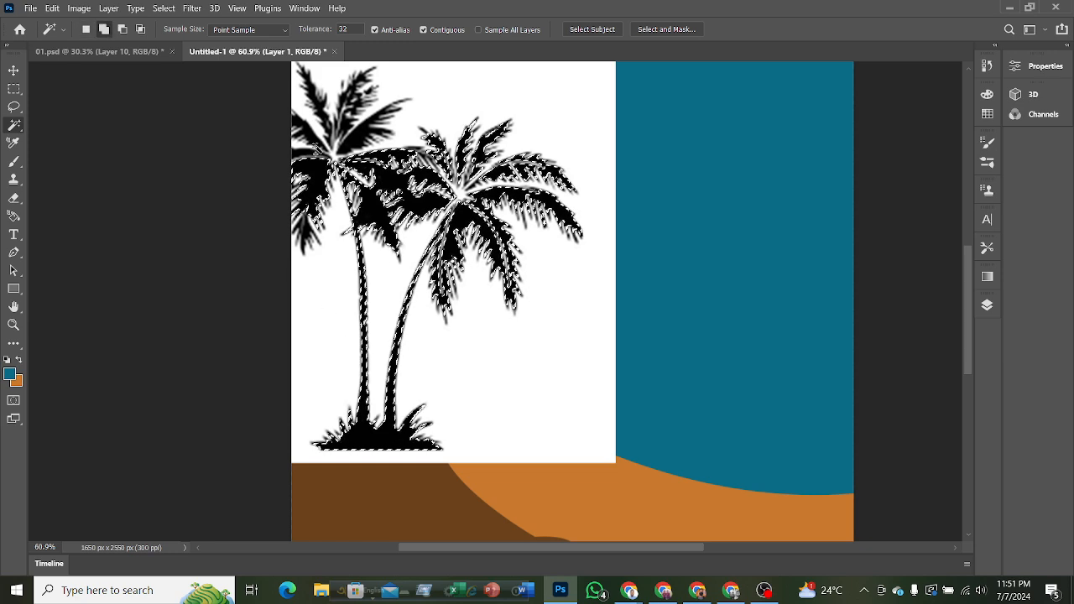
pyautogui.keyDown('shift'); pyautogui.click(357, 136); pyautogui.keyUp('shift')
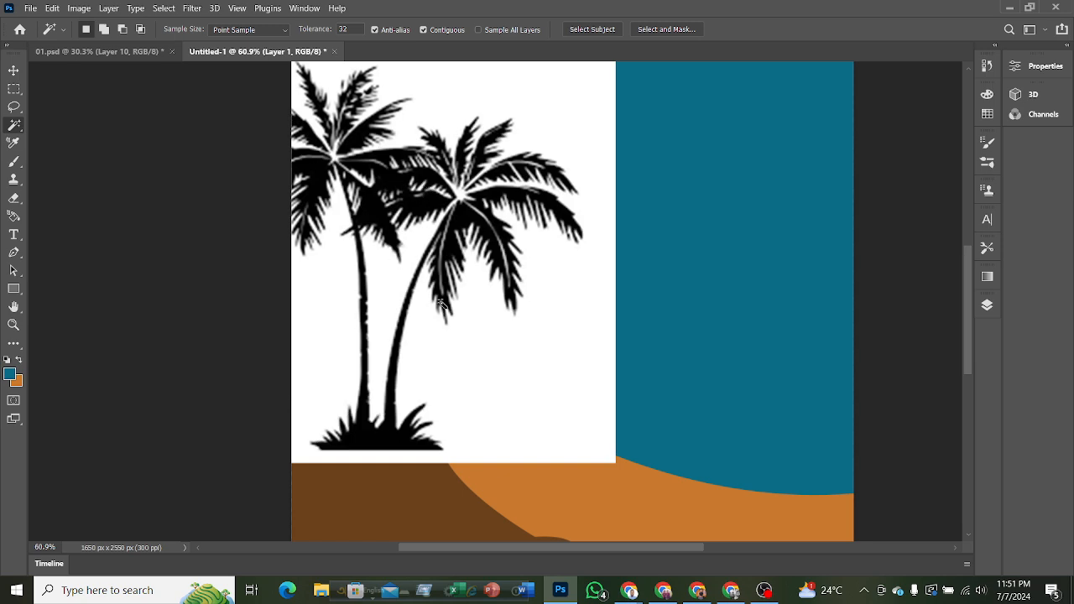
# Select the palm image's white background with the Magic Wand, try a layer mask from that selection, and undo the mask.
pyautogui.click(467, 379)
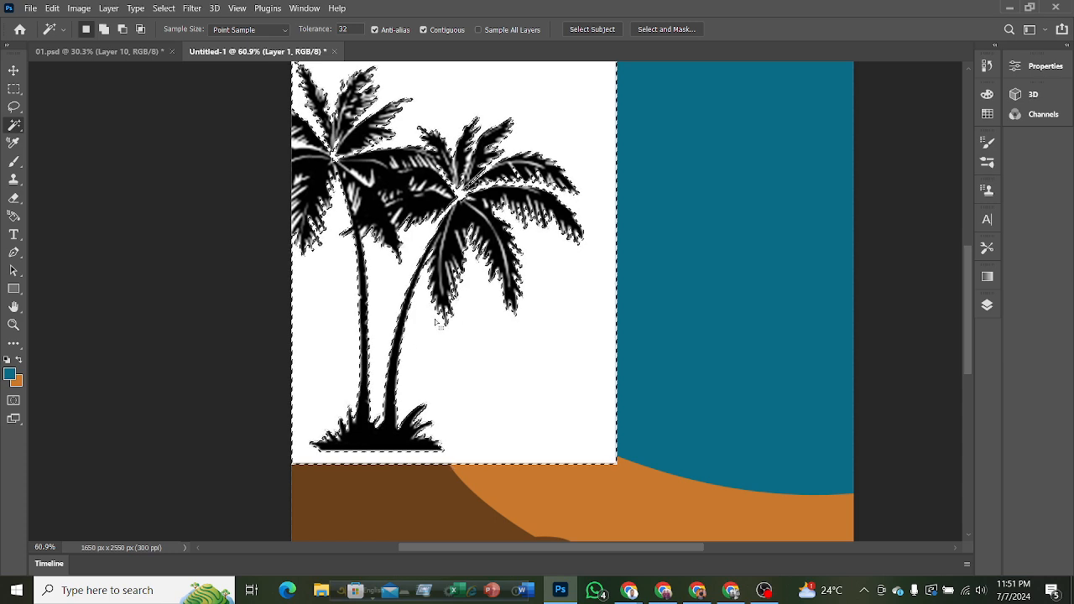
pyautogui.click(987, 304)
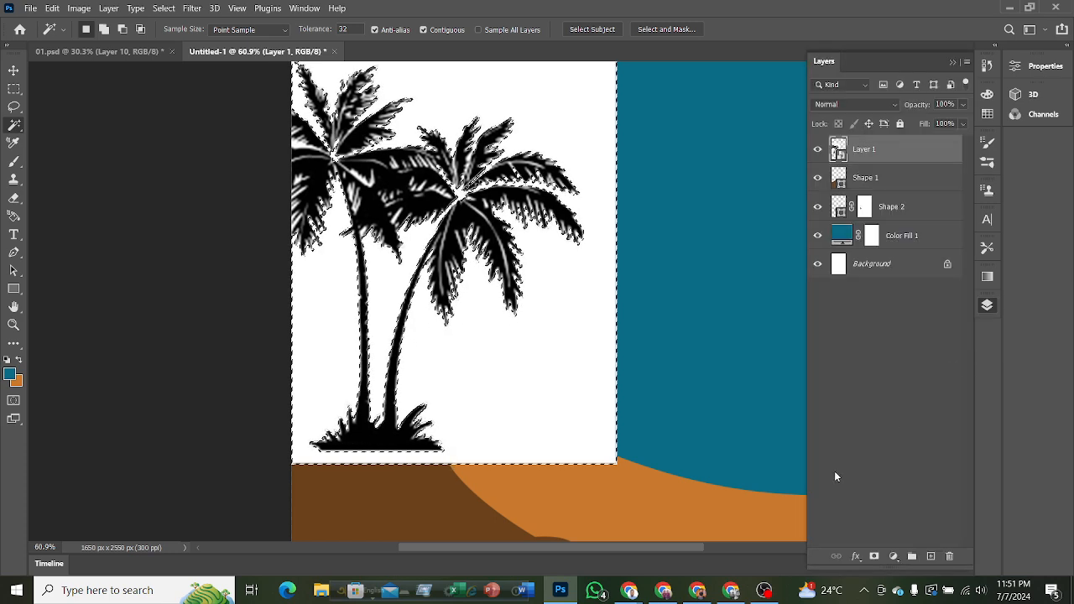
pyautogui.click(874, 557)
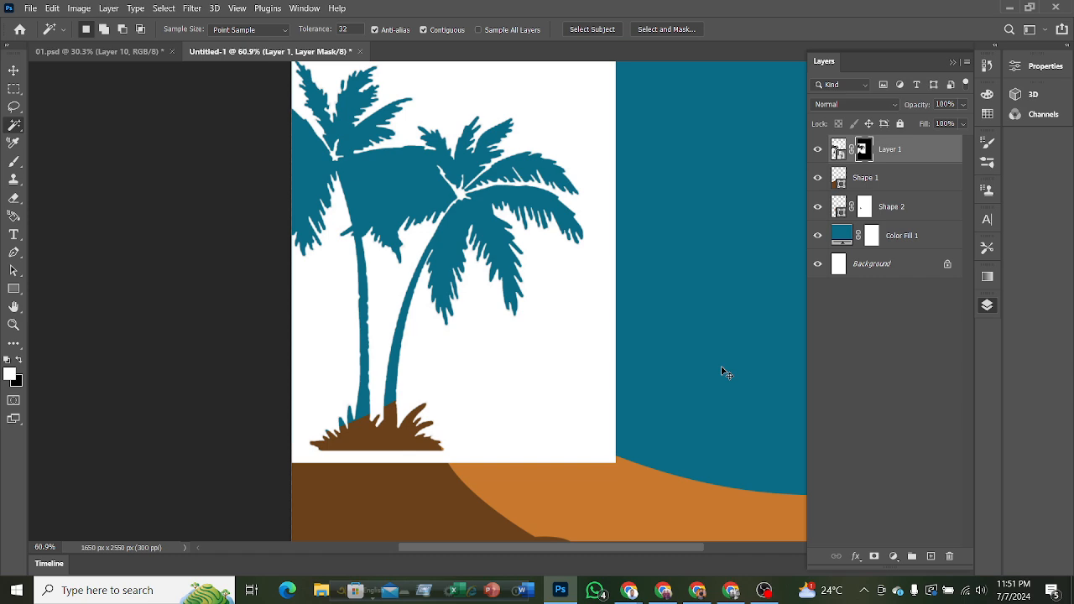
pyautogui.hotkey('ctrl', 'z')
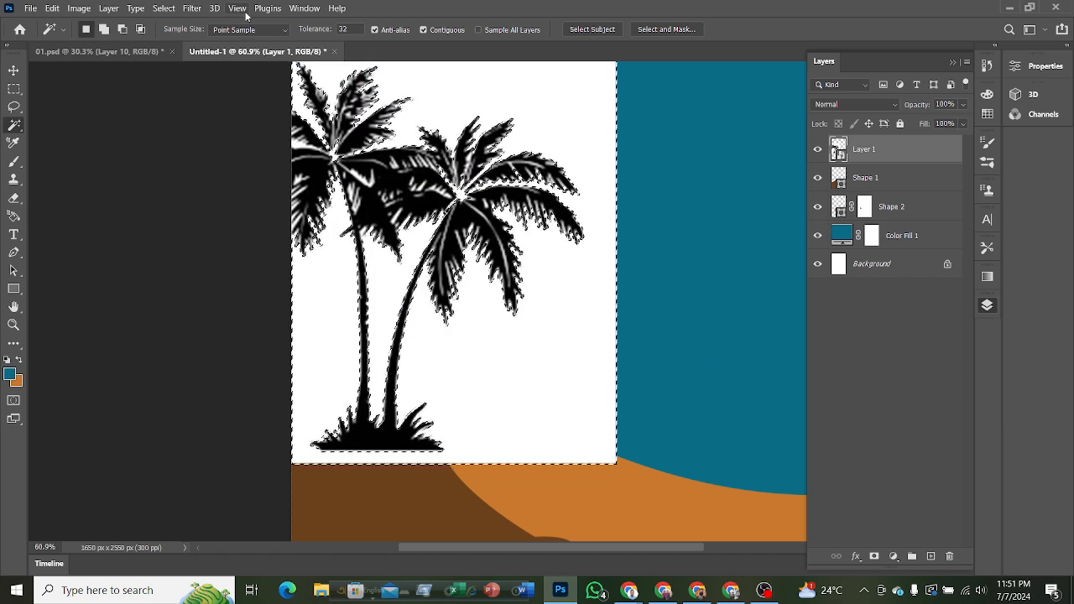
# Invert the white background selection and add it as a layer mask on Layer 1 to isolate the palms.
pyautogui.click(164, 7)
pyautogui.click(181, 60)
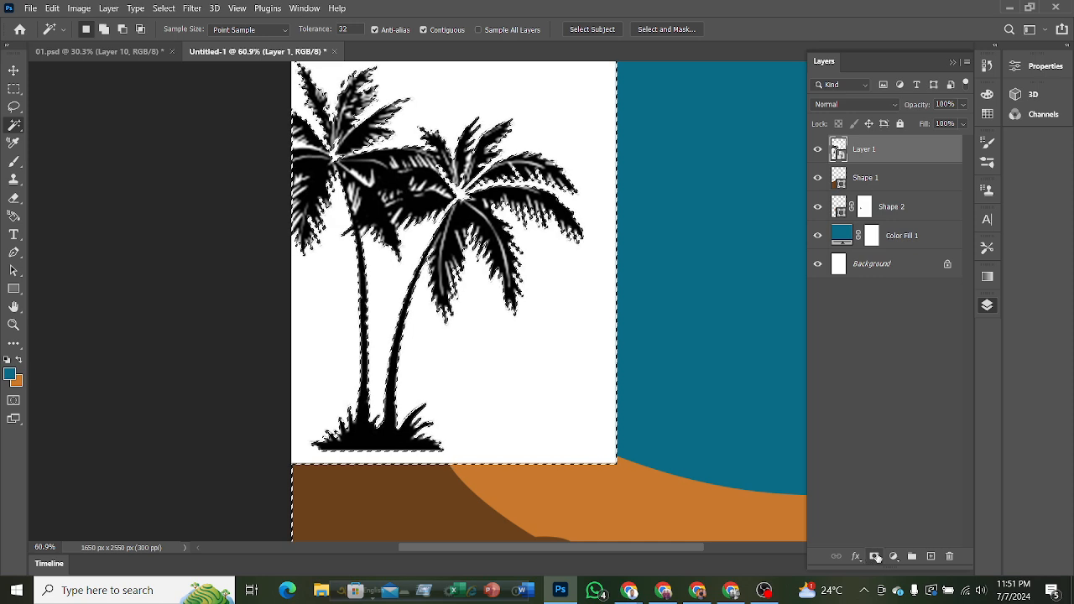
pyautogui.click(875, 556)
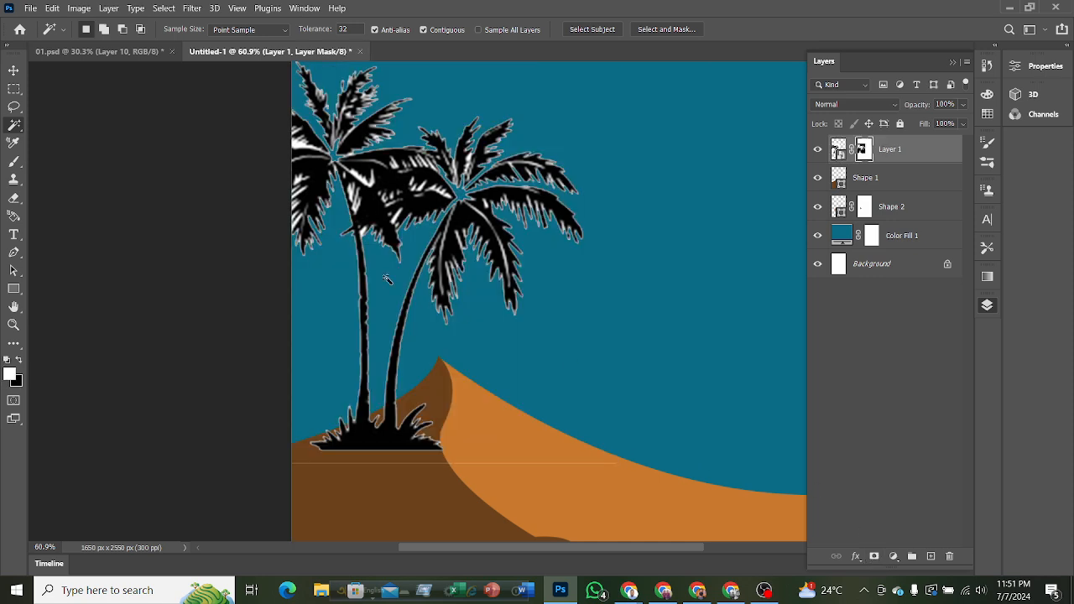
pyautogui.scroll(-2, 387, 280)
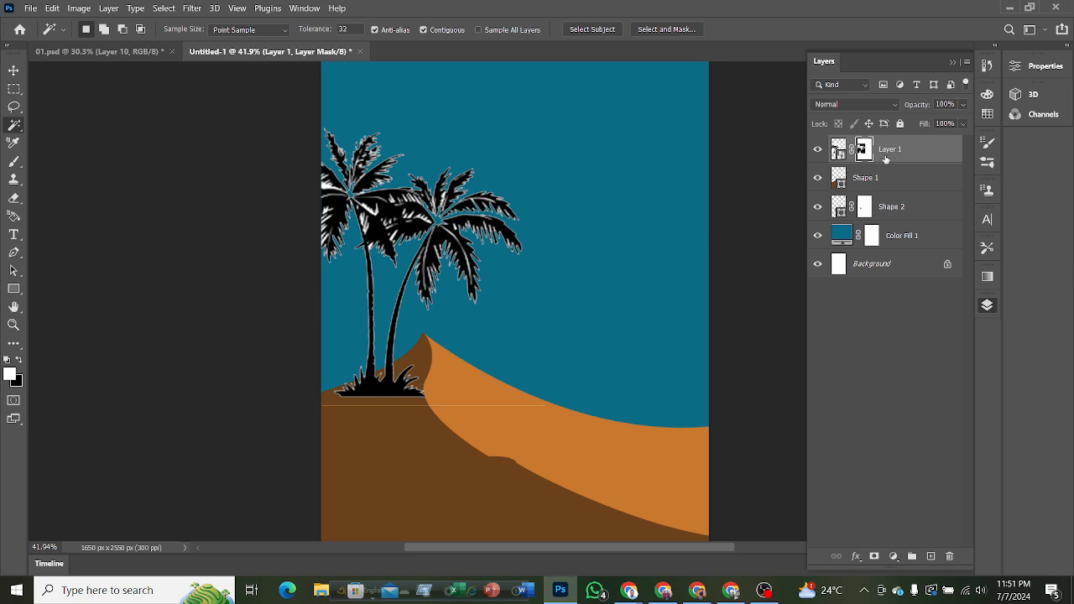
# Delete the layer mask and the palm tree layer, and return to the Move tool.
pyautogui.press('Delete')
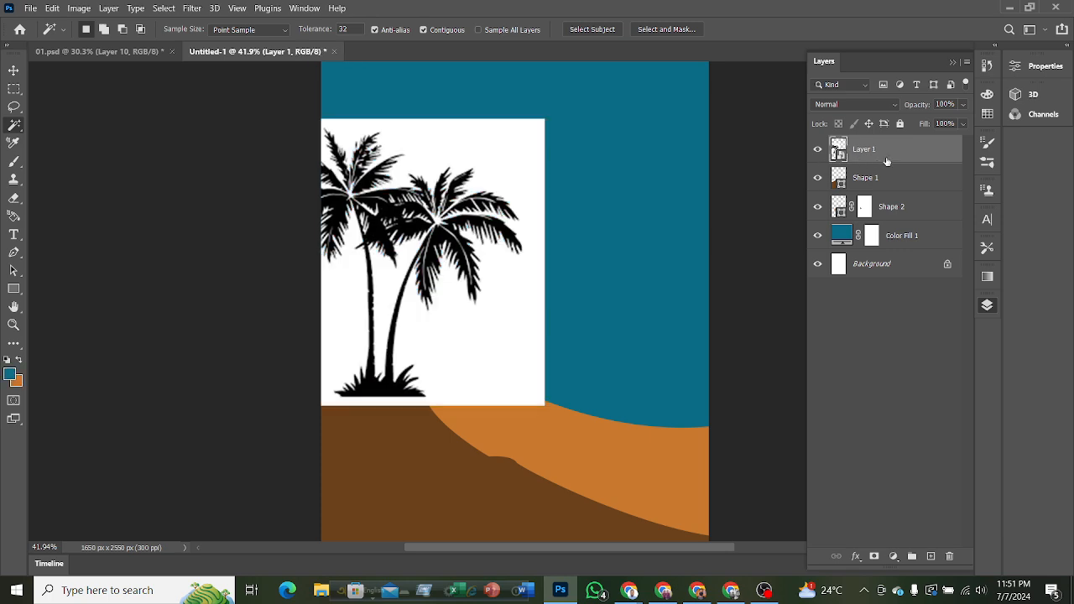
pyautogui.press('Delete')
pyautogui.scroll(-4, 568, 248)
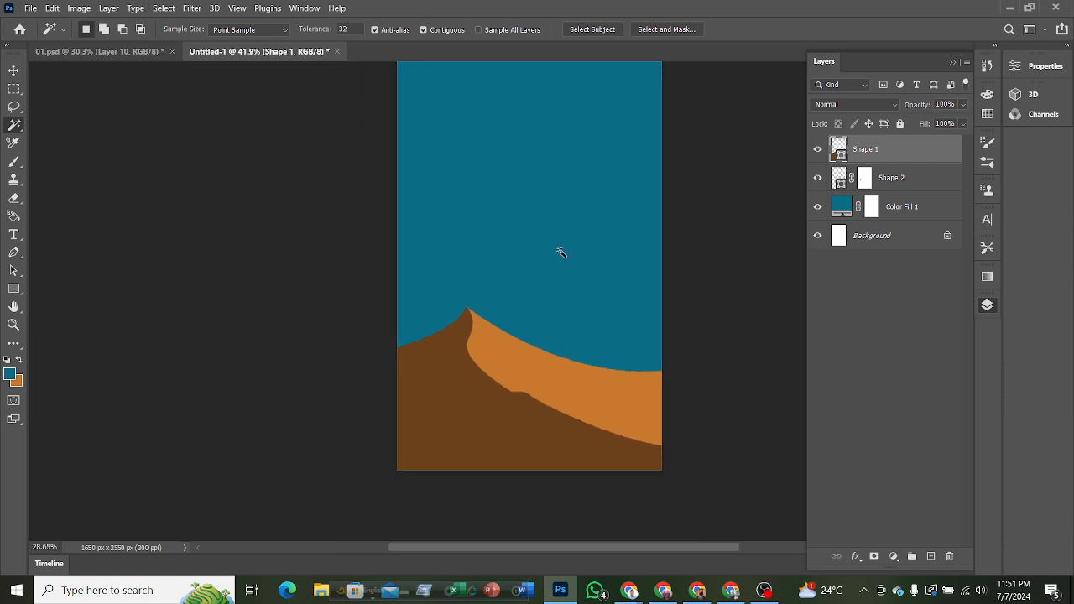
pyautogui.scroll(2, 517, 312)
pyautogui.scroll(3, 534, 316)
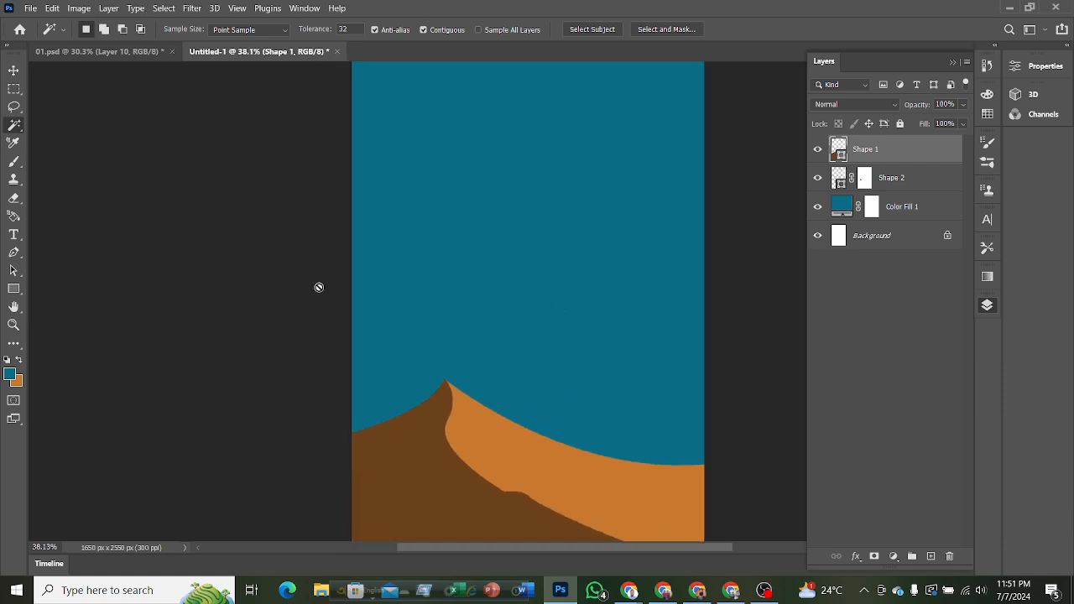
pyautogui.press('F7')
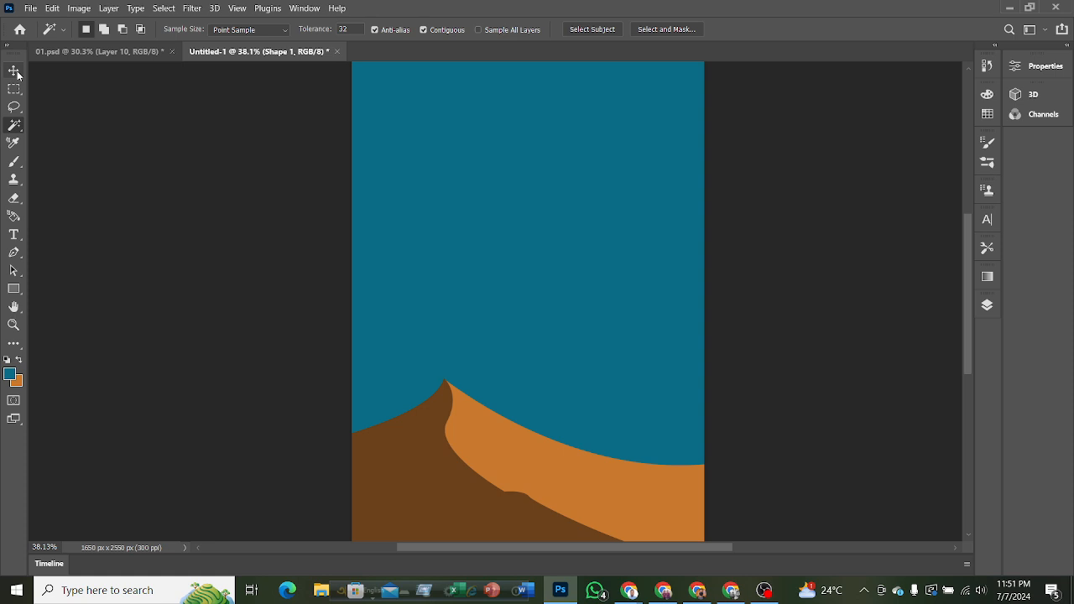
pyautogui.click(14, 72)
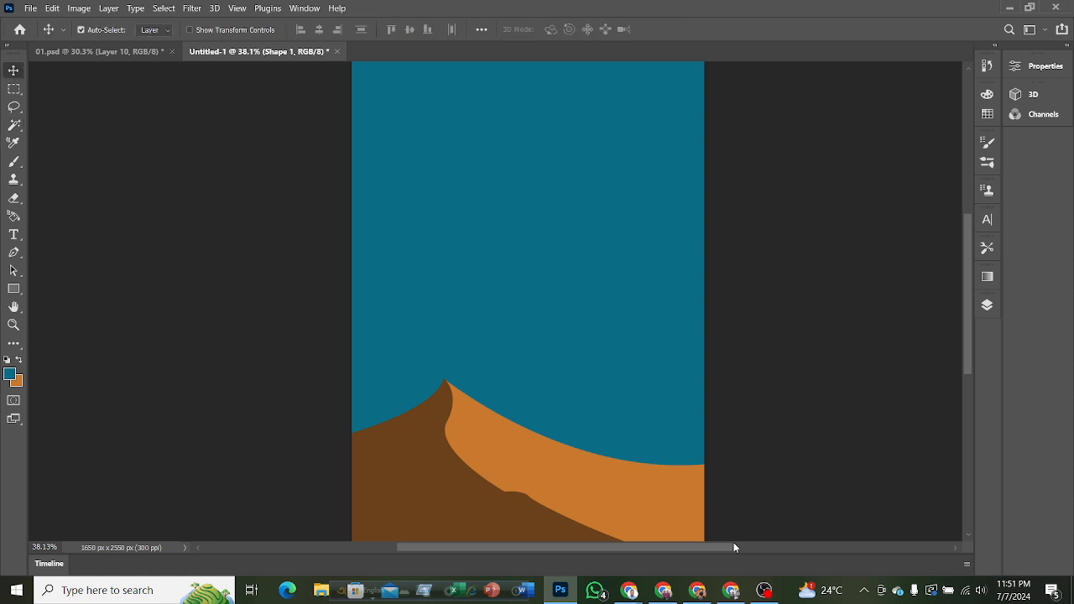
# Switch to Chrome to look through the palm tree vector image results for another silhouette, and return to Photoshop.
pyautogui.moveTo(643, 581)
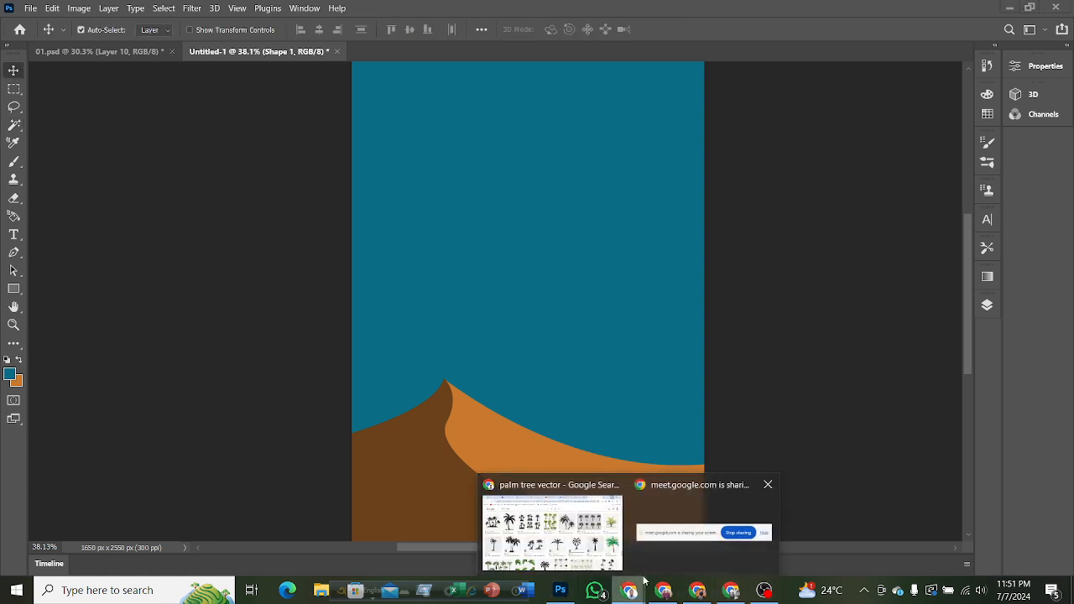
pyautogui.click(584, 529)
pyautogui.scroll(-5, 300, 316)
pyautogui.scroll(-6, 299, 317)
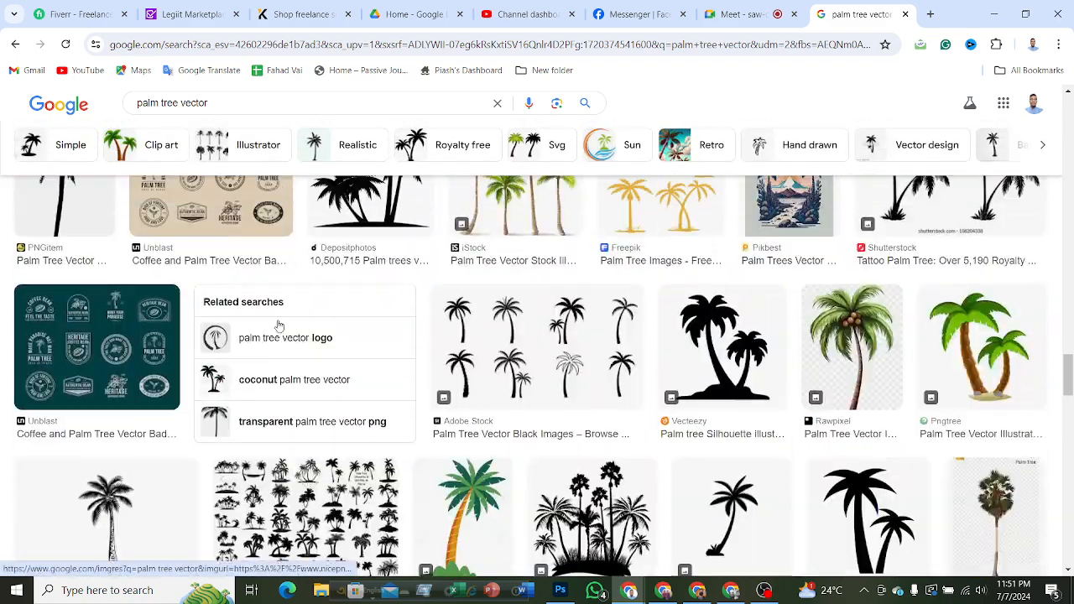
pyautogui.scroll(2, 528, 359)
pyautogui.scroll(-10, 531, 357)
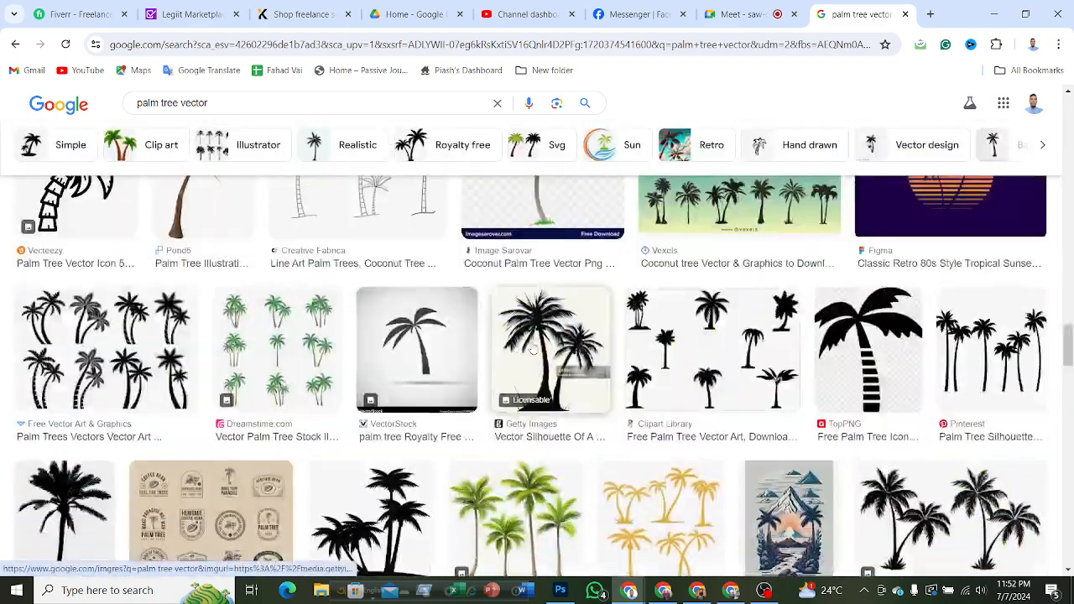
pyautogui.scroll(-10, 414, 351)
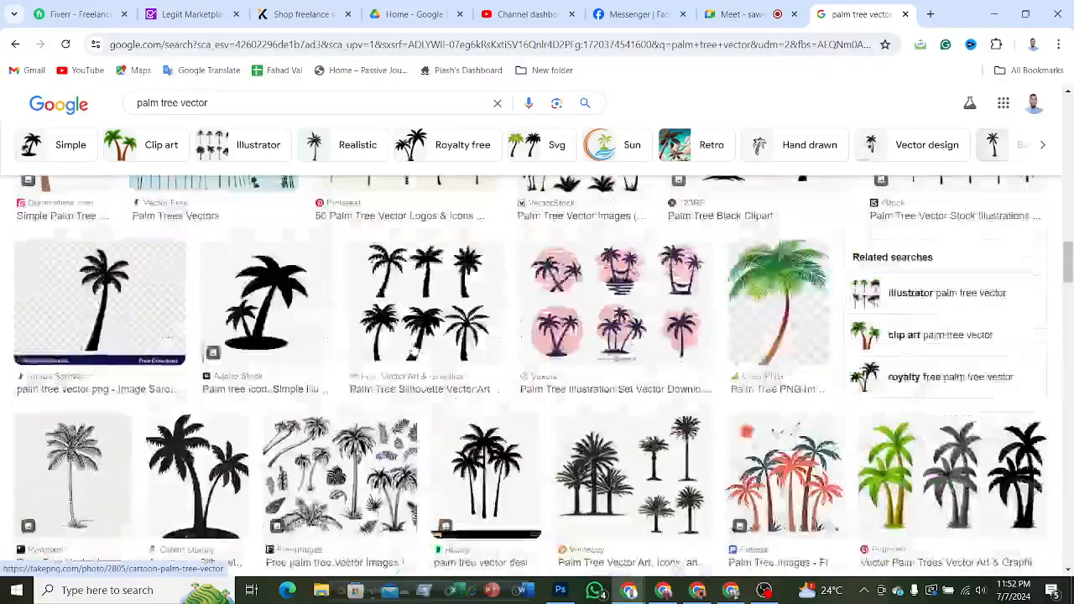
pyautogui.scroll(10, 414, 351)
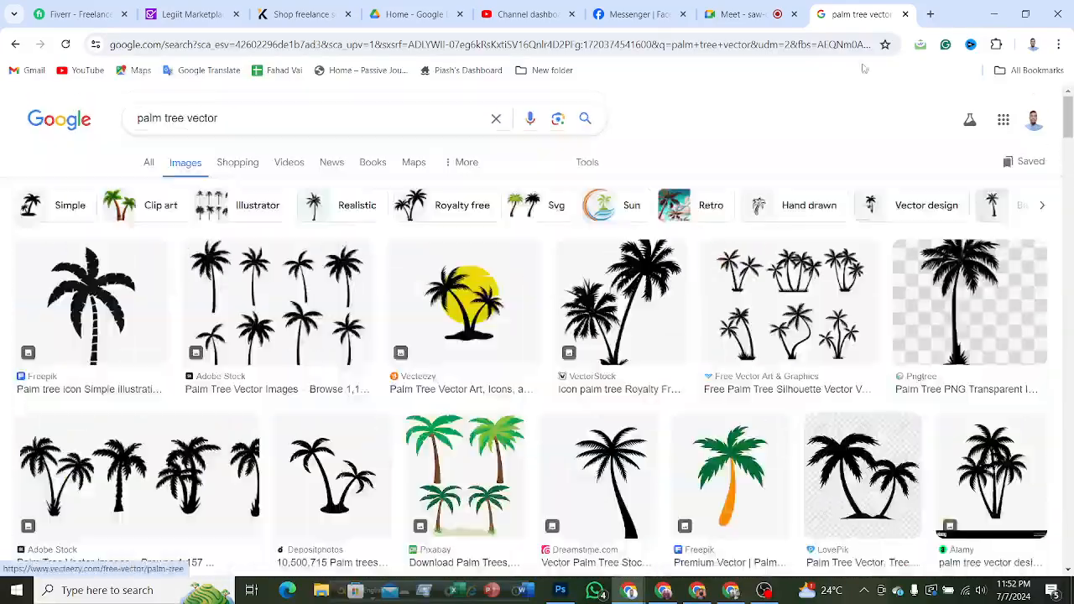
pyautogui.click(994, 13)
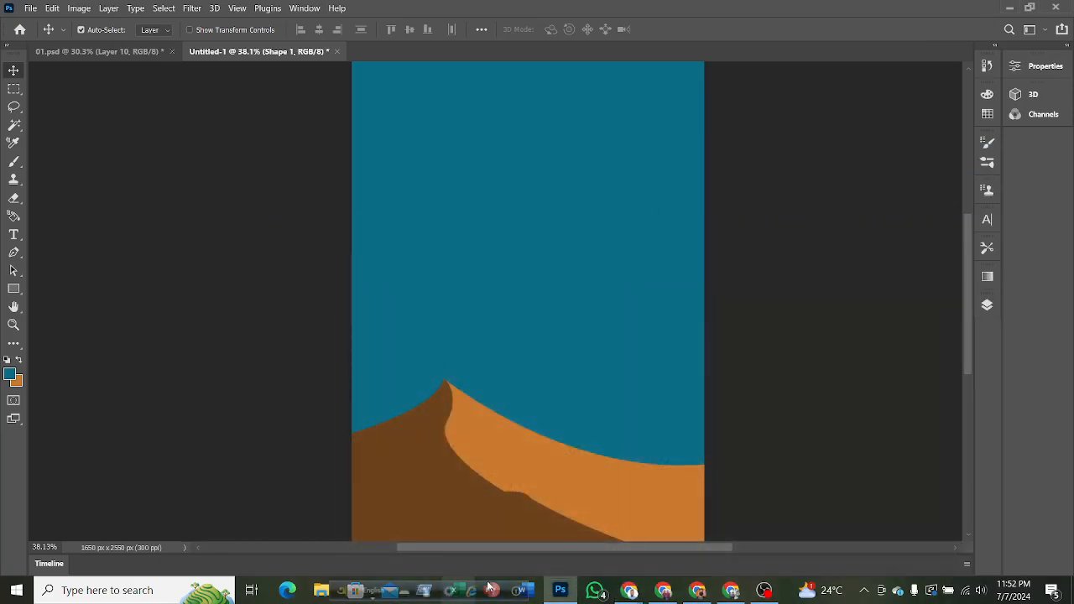
# Switch to the 01.psd document, try copying the palm trees straight from the canvas, and undo the misplaced duplicate.
pyautogui.click(126, 52)
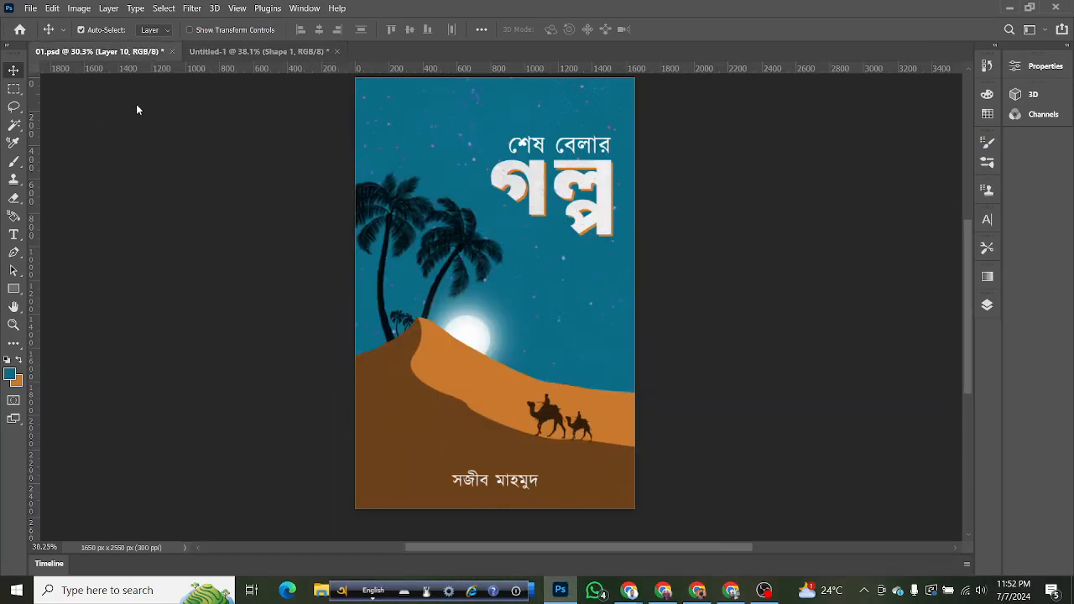
pyautogui.click(382, 264)
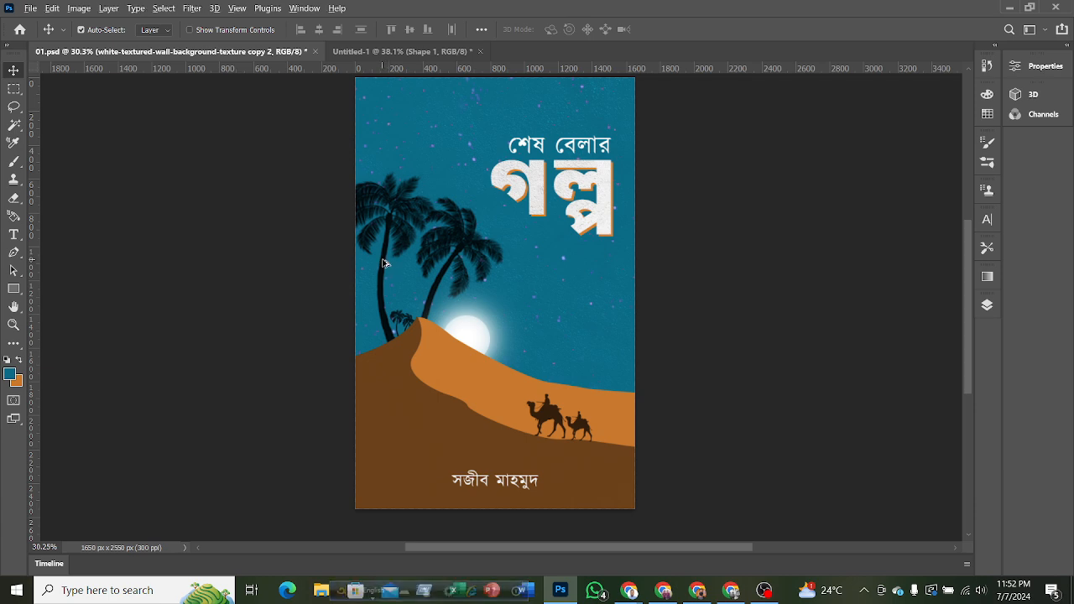
pyautogui.moveTo(383, 264); pyautogui.dragTo(446, 184)
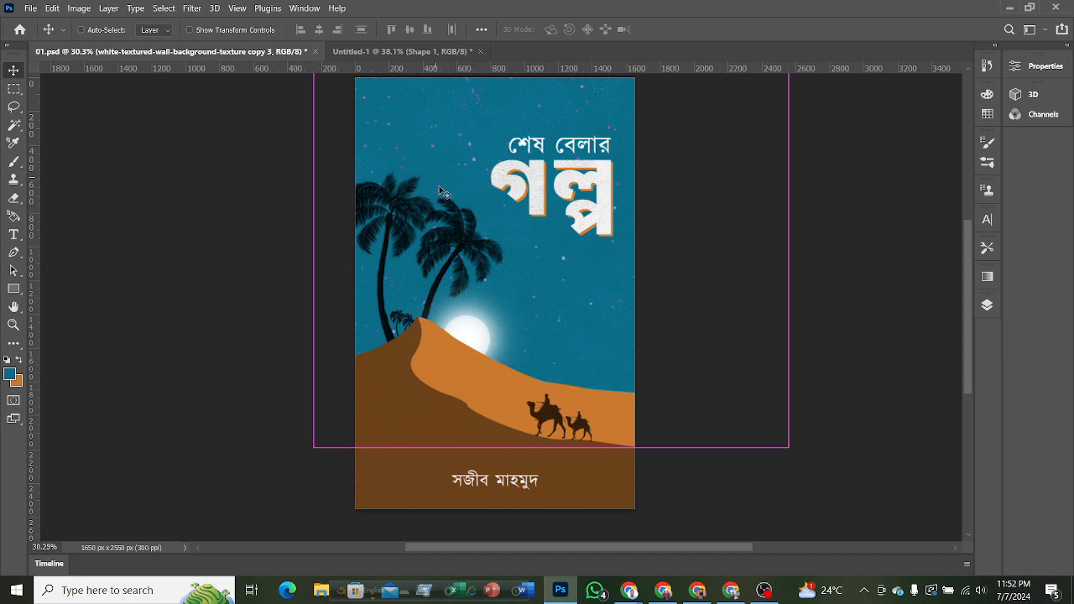
pyautogui.hotkey('ctrl', 'z')
# Duplicate the palm tree layer, Layer 5, in 01.psd and move the copy to the top of the layer stack.
pyautogui.click(986, 305)
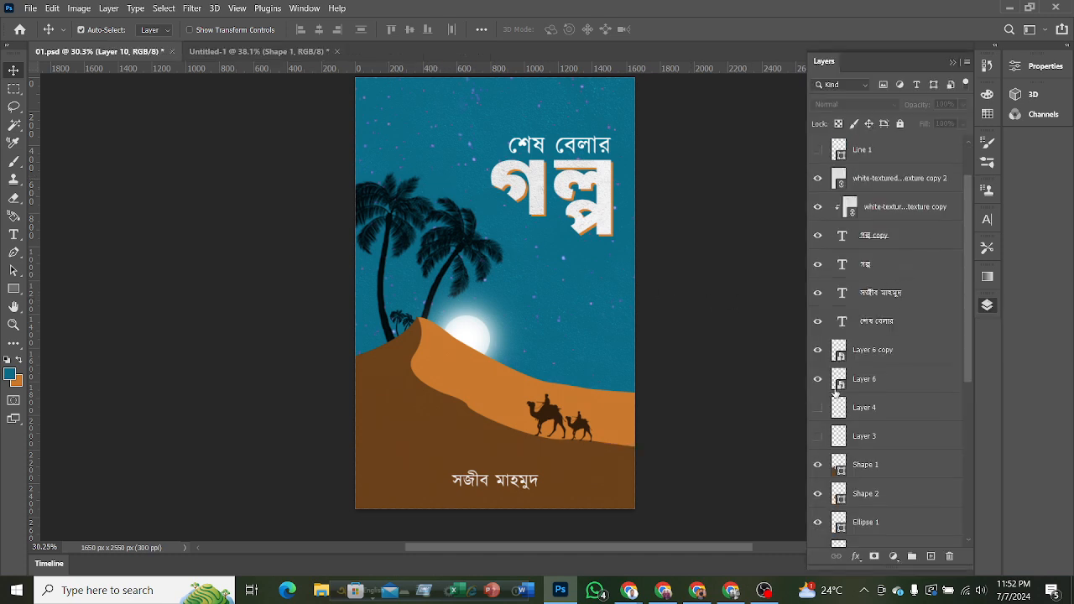
pyautogui.scroll(-4, 835, 391)
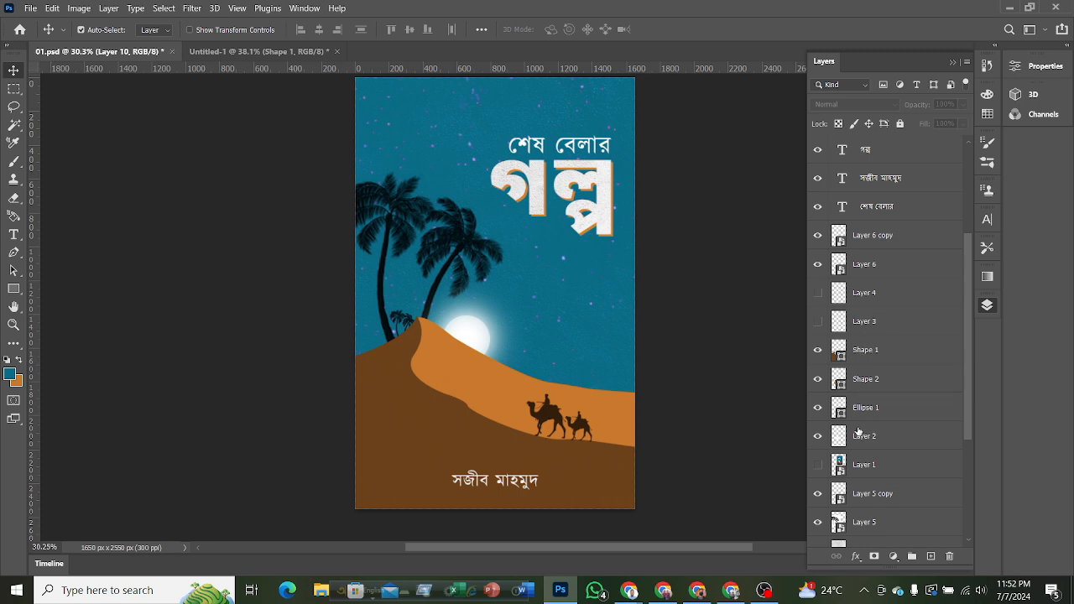
pyautogui.scroll(-2, 923, 449)
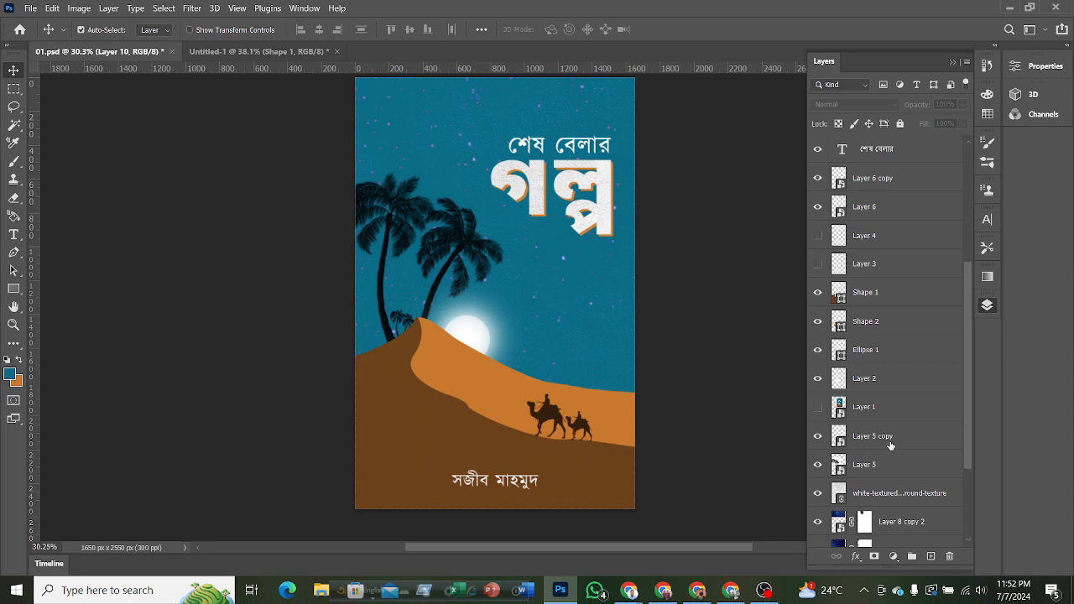
pyautogui.click(869, 468)
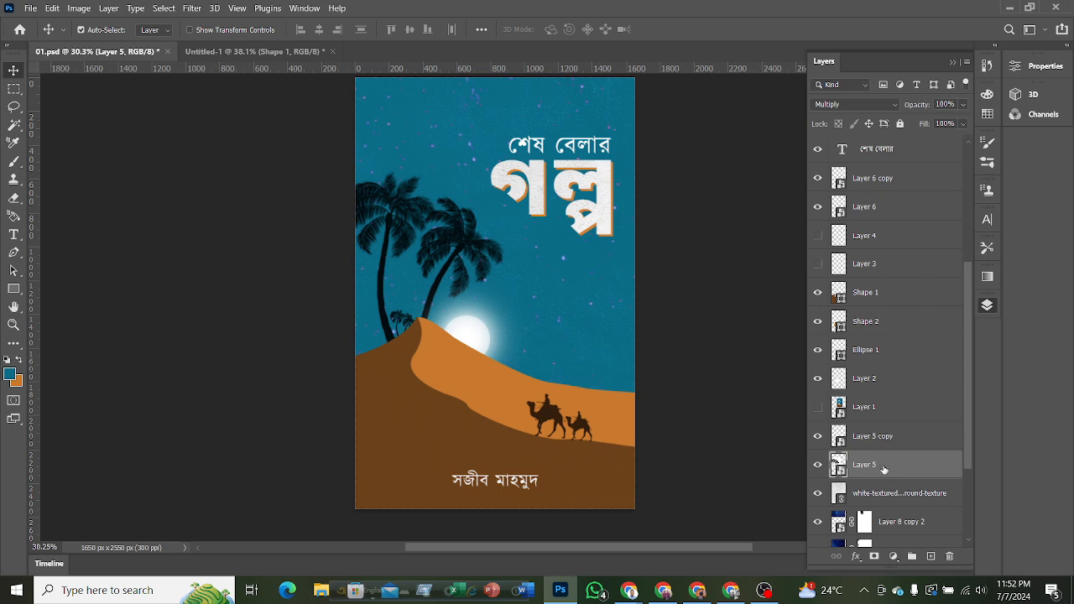
pyautogui.hotkey('ctrl', 'j')
pyautogui.moveTo(883, 469); pyautogui.dragTo(864, 144)
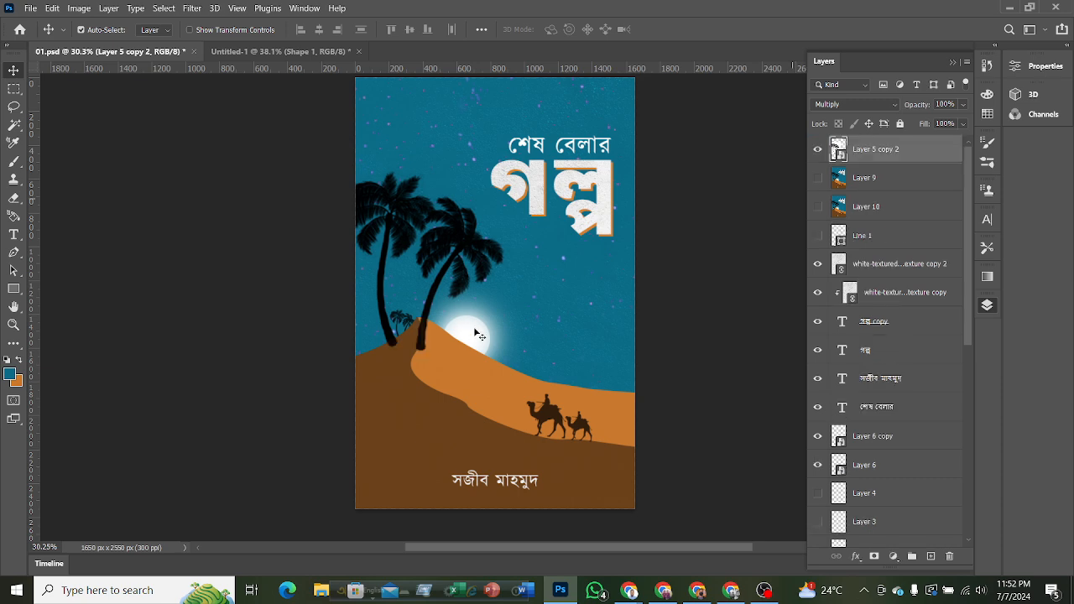
# Copy the duplicated palm layer into Untitled-1 and place the two palms on the dark dune's slope beside its peak.
pyautogui.moveTo(439, 281); pyautogui.dragTo(424, 303)
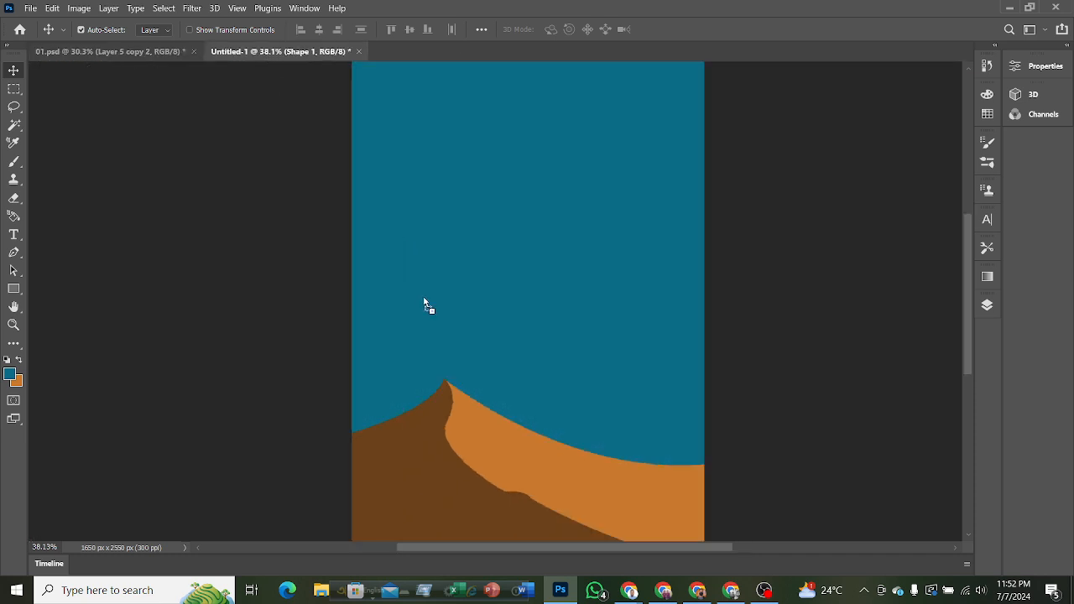
pyautogui.moveTo(489, 309); pyautogui.dragTo(545, 285)
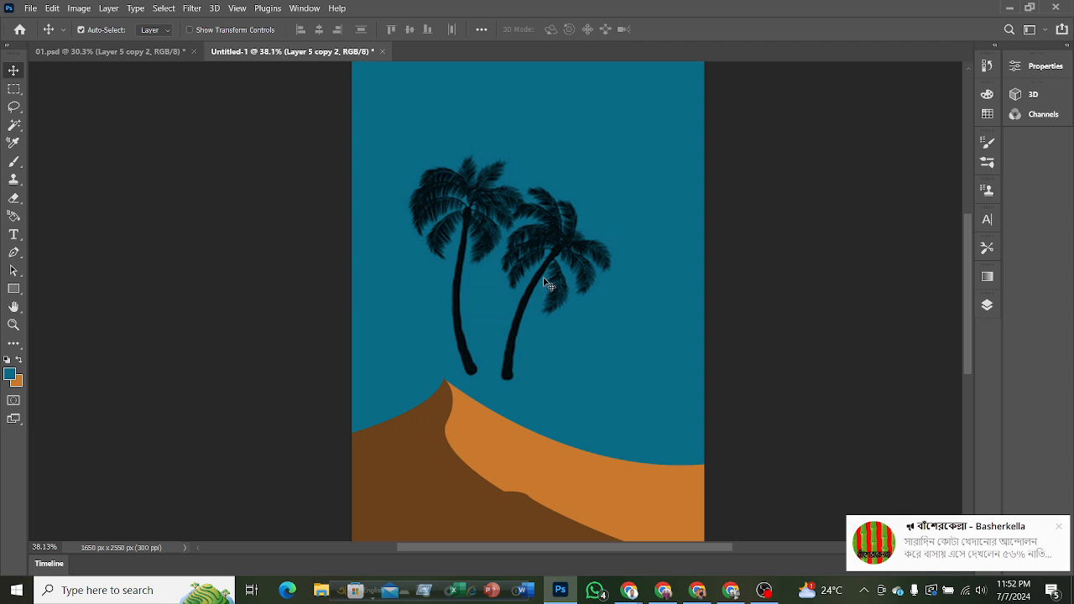
pyautogui.moveTo(537, 278); pyautogui.dragTo(457, 333)
# Move the palm layer below Shape 2 and above Color Fill 1 so the trunks sit behind the dunes.
pyautogui.click(987, 305)
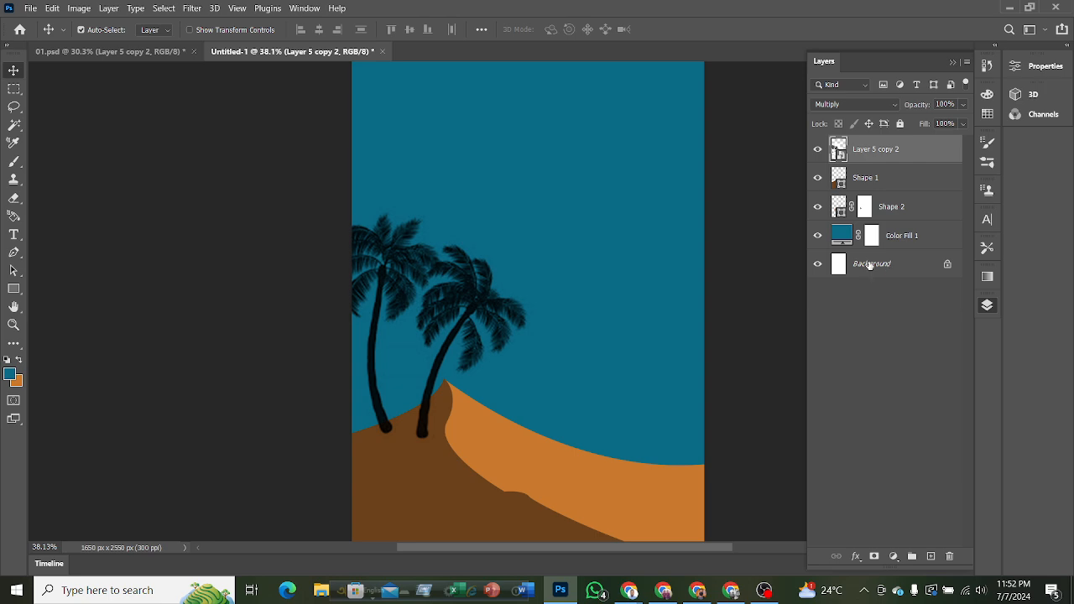
pyautogui.moveTo(878, 162); pyautogui.dragTo(884, 216)
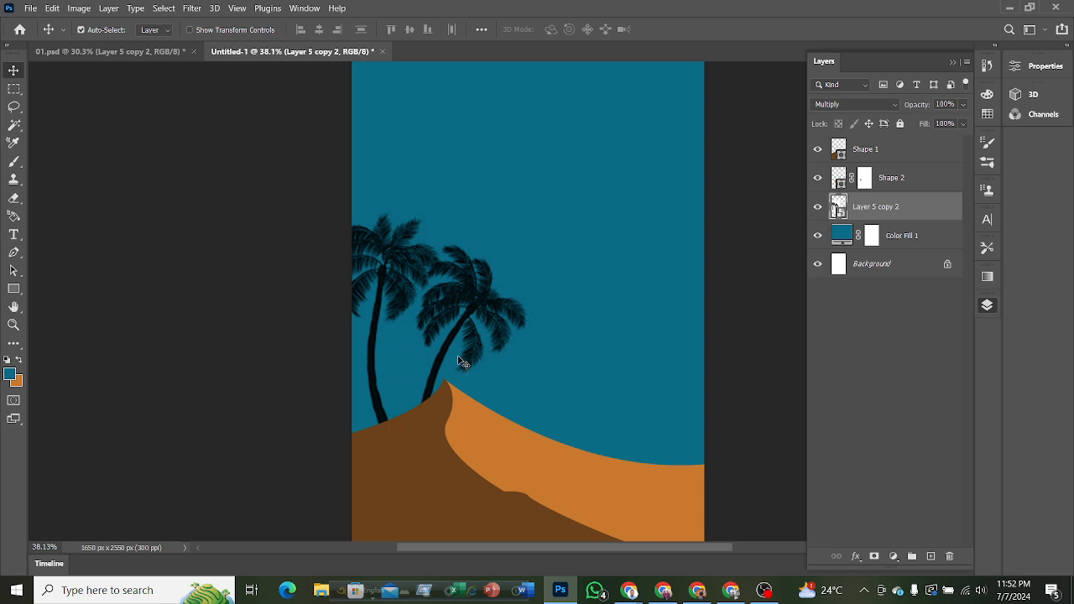
pyautogui.moveTo(461, 317)
pyautogui.mouseDown()
pyautogui.moveTo(461, 300)
pyautogui.moveTo(458, 311)
pyautogui.mouseUp()
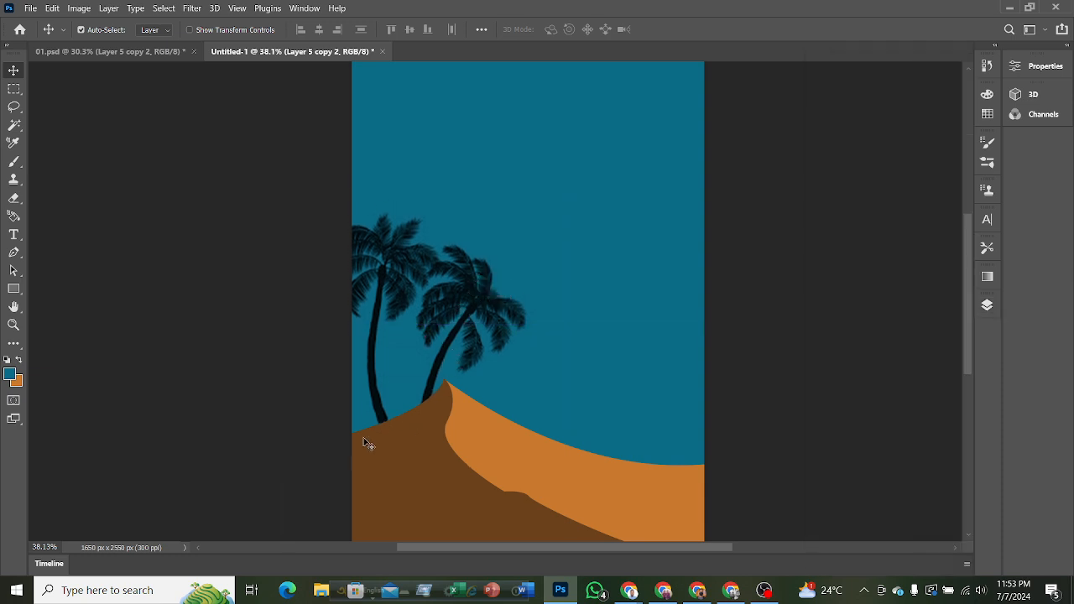
# Duplicate the palm layer, flip the copy horizontally, scale it down to about 138.5%, and place it between the large palms' trunks.
pyautogui.click(988, 307)
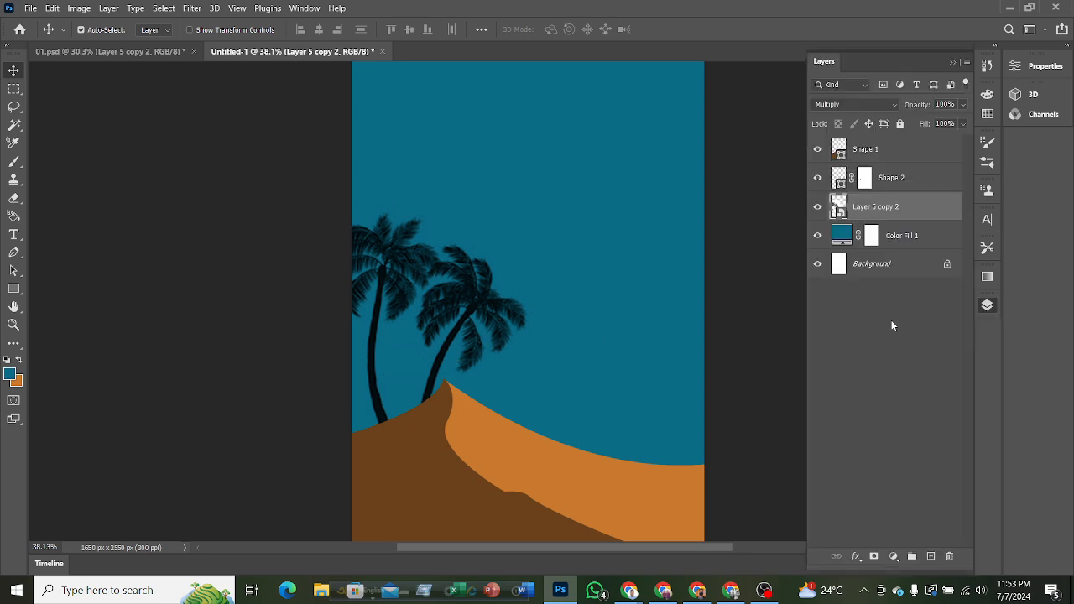
pyautogui.hotkey('ctrl', 'j')
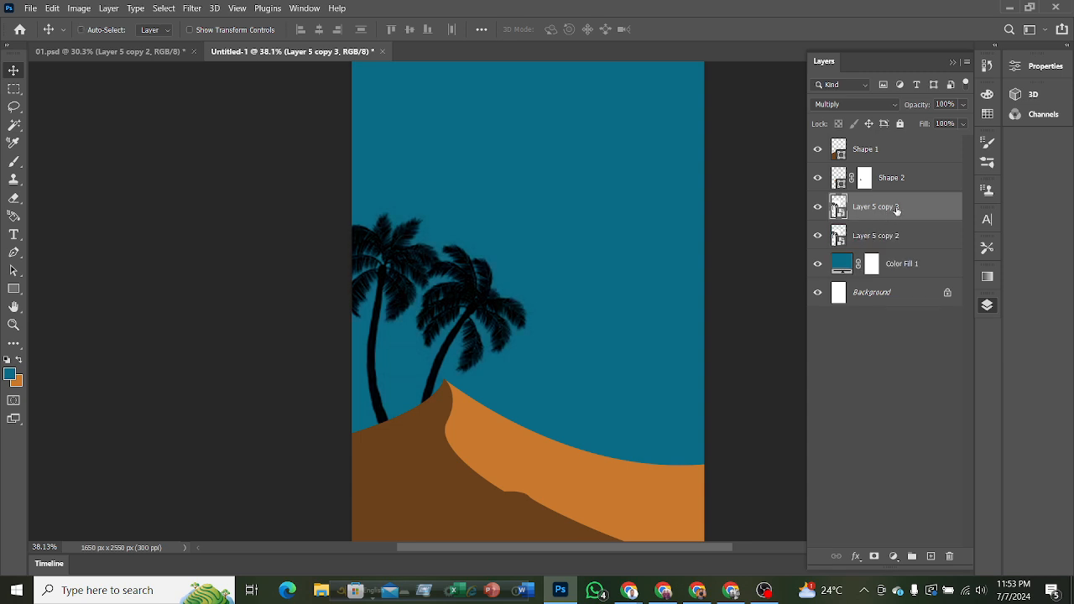
pyautogui.hotkey('ctrl', 't')
pyautogui.moveTo(568, 185); pyautogui.dragTo(413, 383)
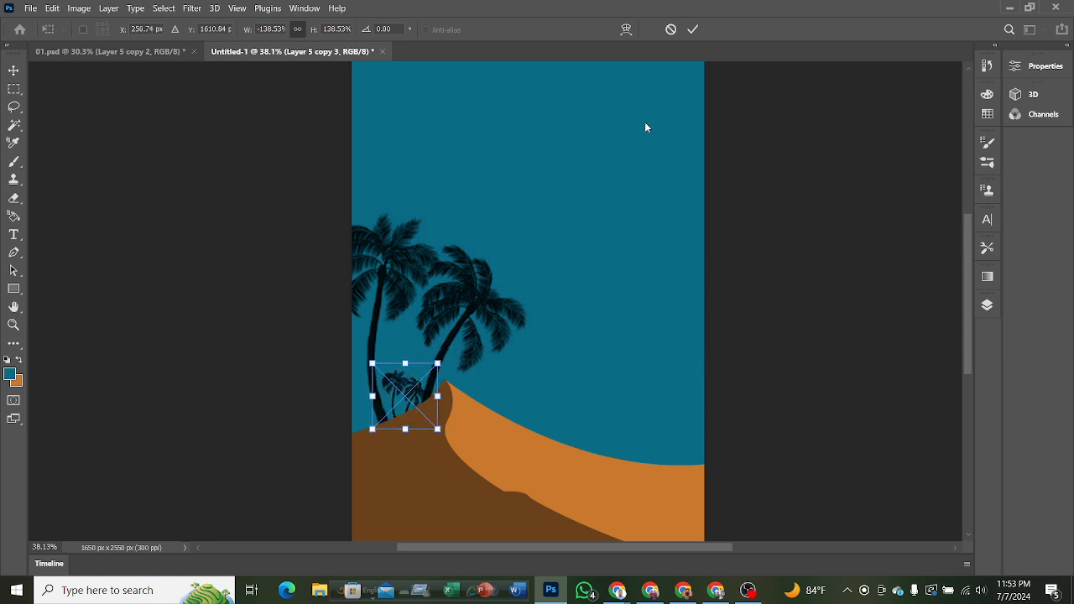
pyautogui.click(692, 29)
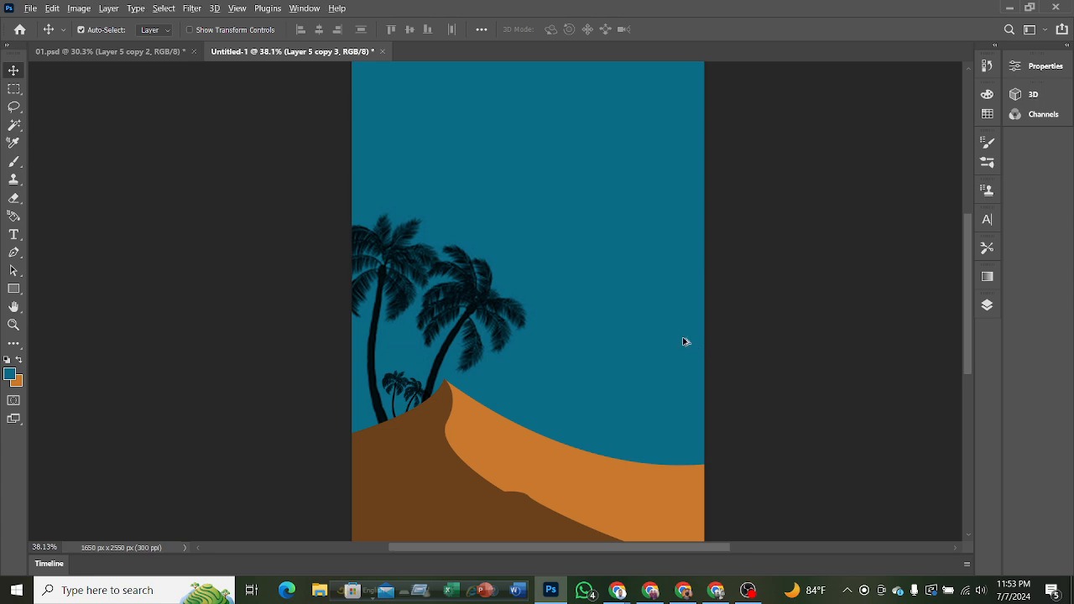
pyautogui.scroll(-2, 683, 343)
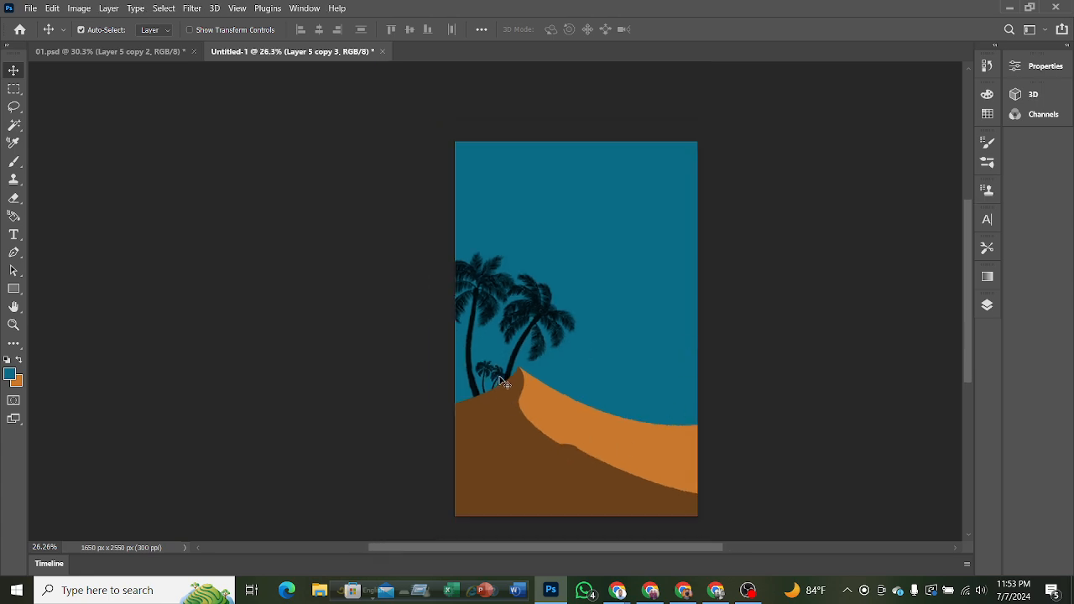
pyautogui.press('ctrl')
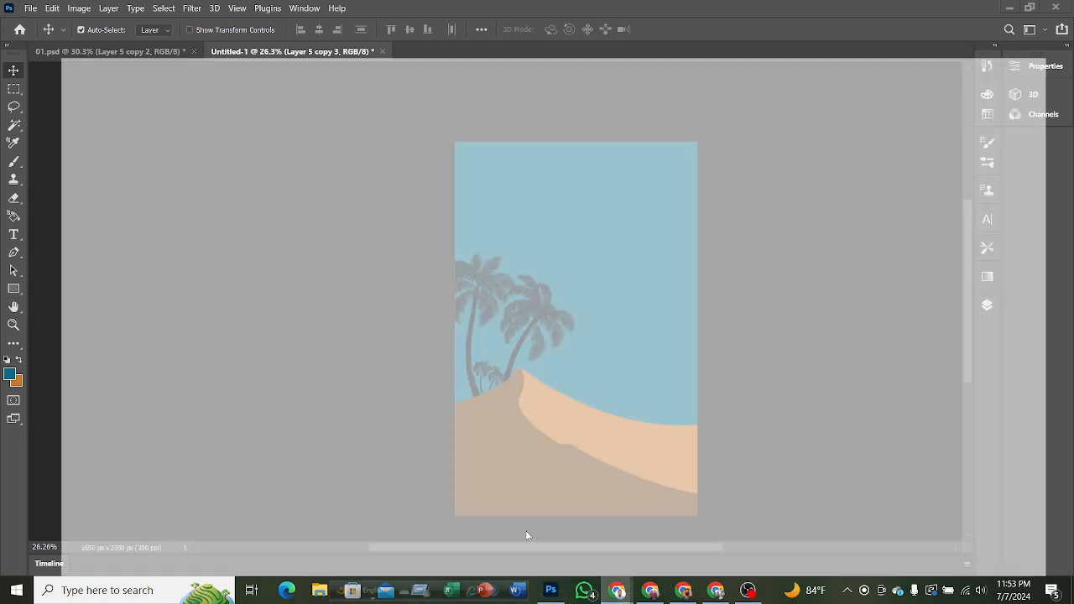
# Switch to Chrome and search Google Images for "camel vector".
pyautogui.click(526, 530)
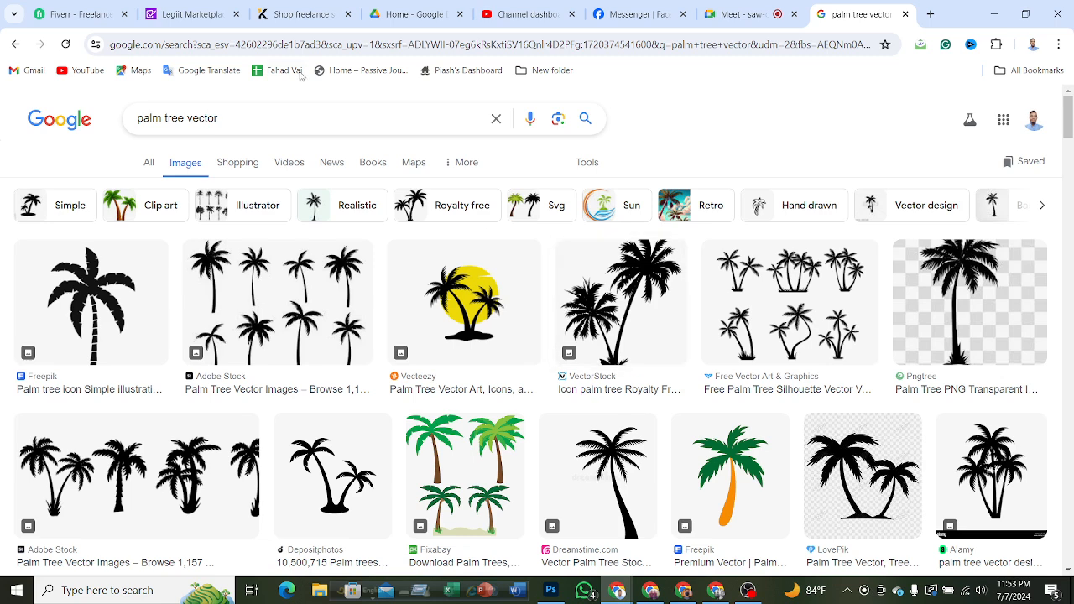
pyautogui.moveTo(222, 112); pyautogui.dragTo(130, 122)
pyautogui.click(204, 118)
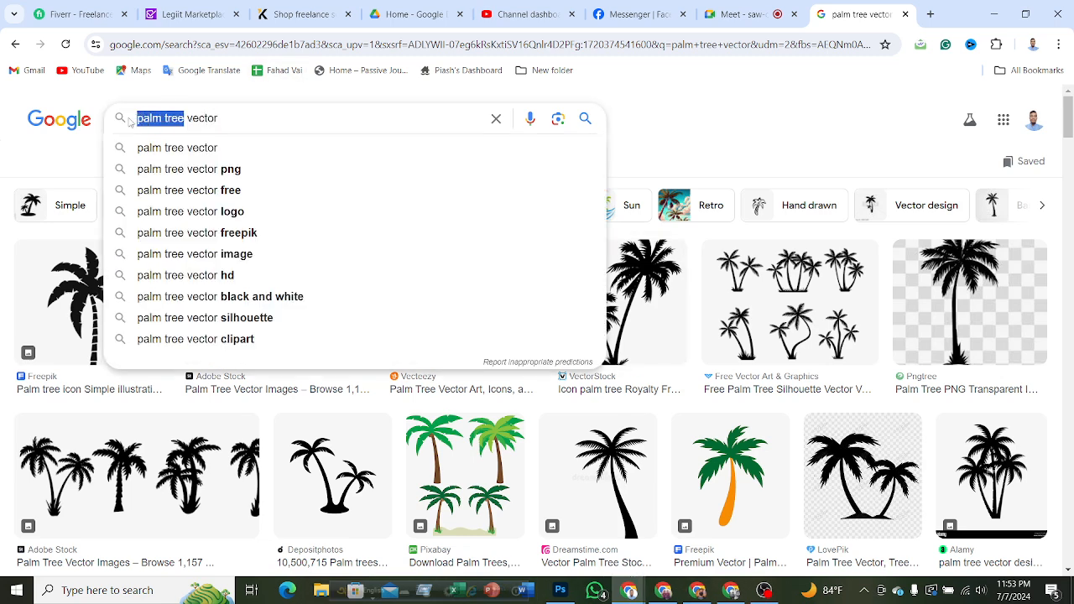
pyautogui.write('came')
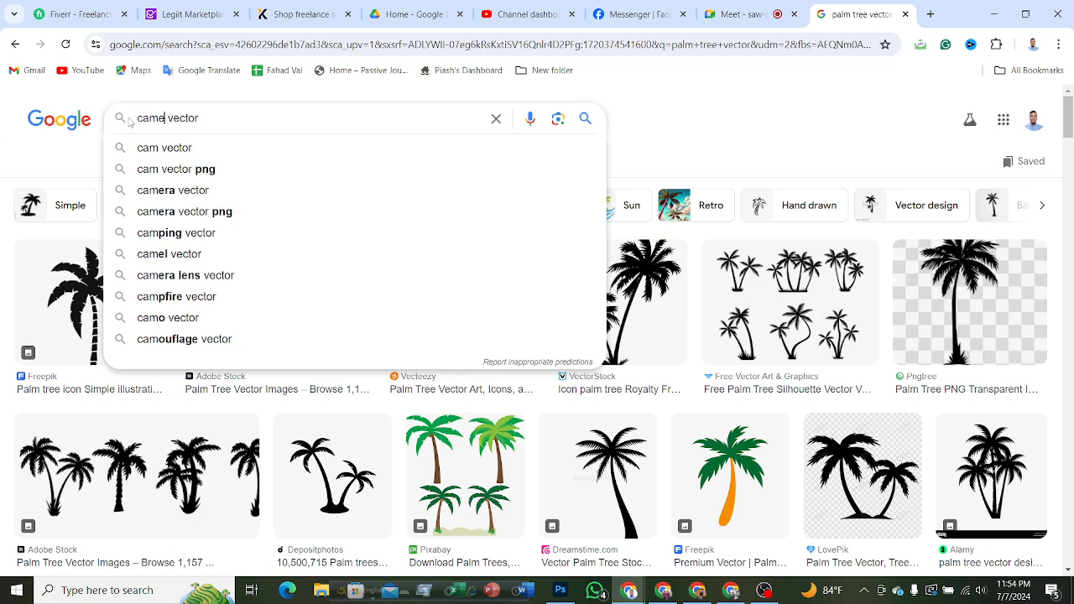
pyautogui.write('l')
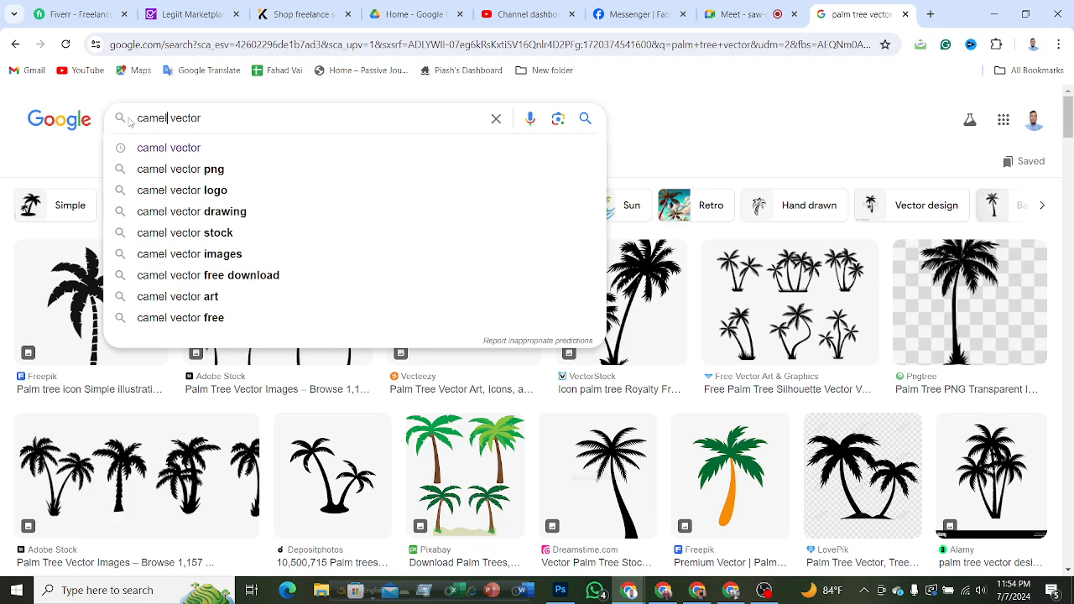
pyautogui.press('Return')
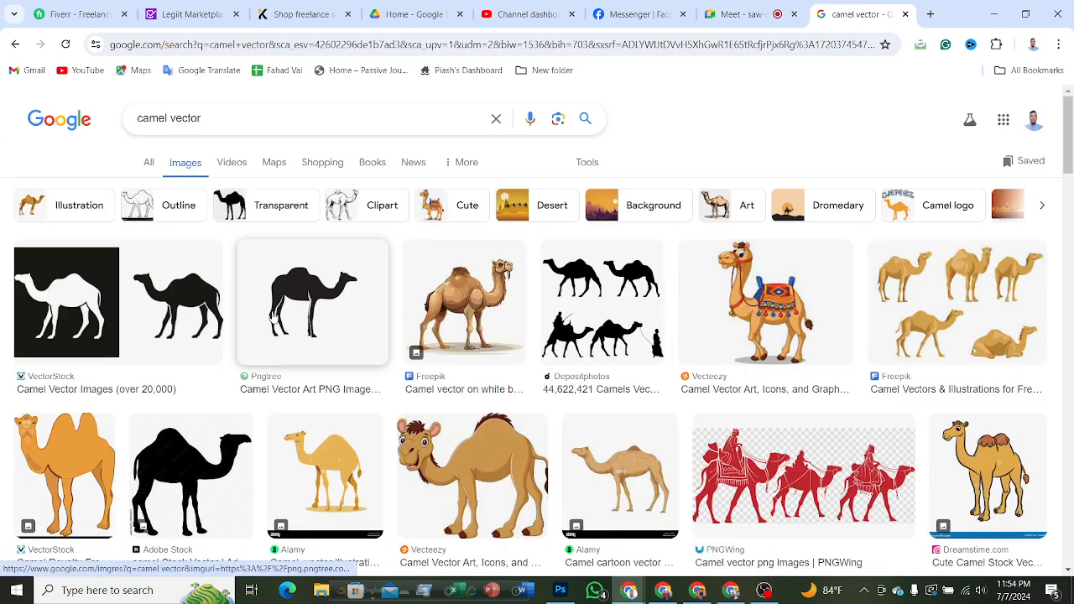
# Look through the camel vector image results for a suitable camel silhouette.
pyautogui.scroll(-10, 684, 391)
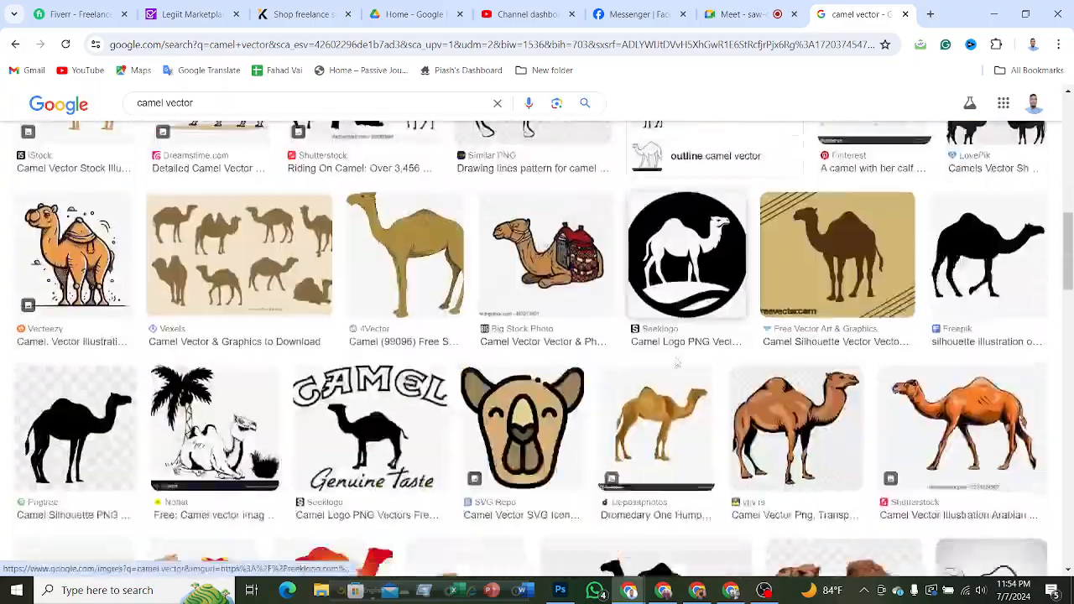
pyautogui.scroll(-10, 678, 362)
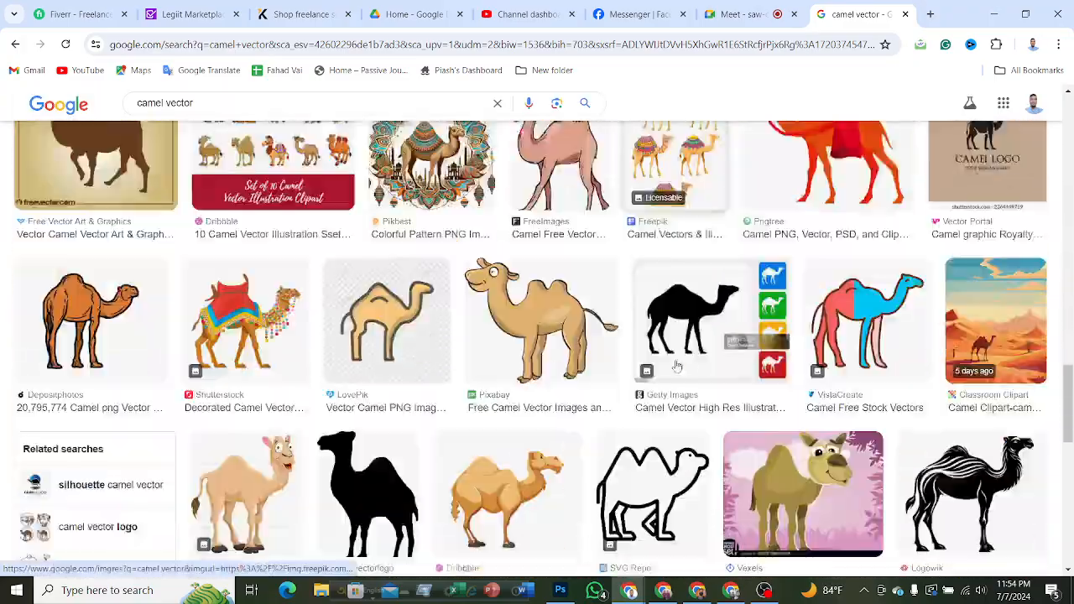
pyautogui.scroll(-5, 677, 367)
pyautogui.scroll(3, 796, 379)
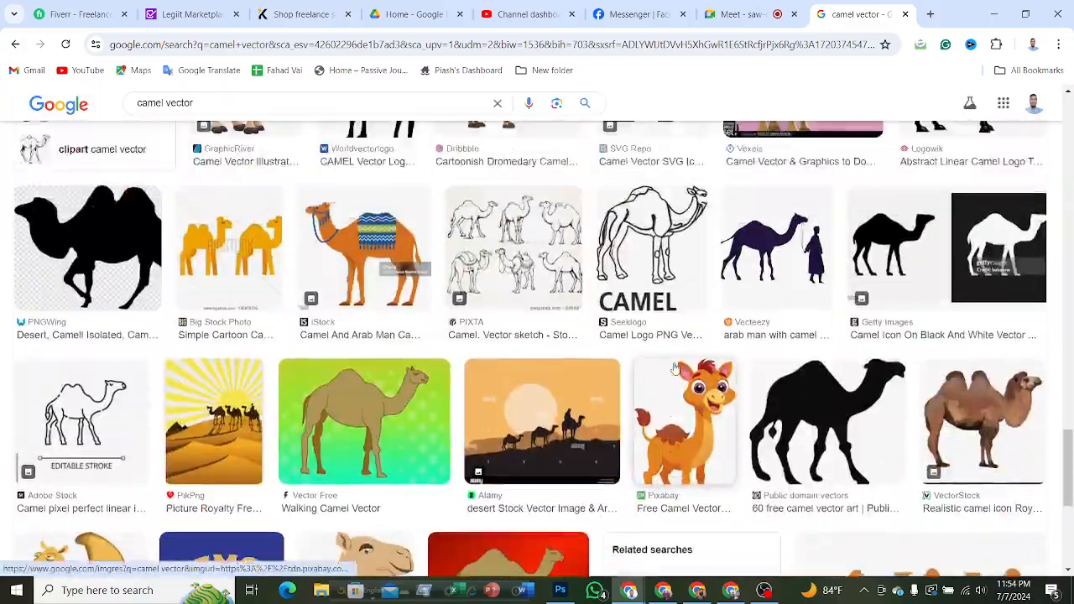
pyautogui.scroll(-5, 795, 380)
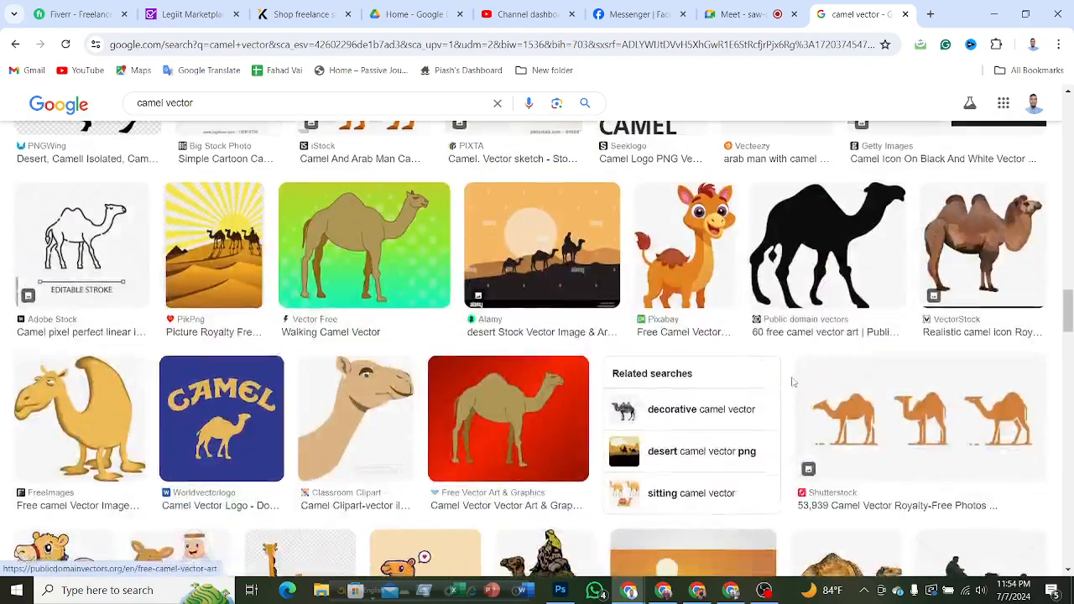
pyautogui.scroll(-8, 791, 380)
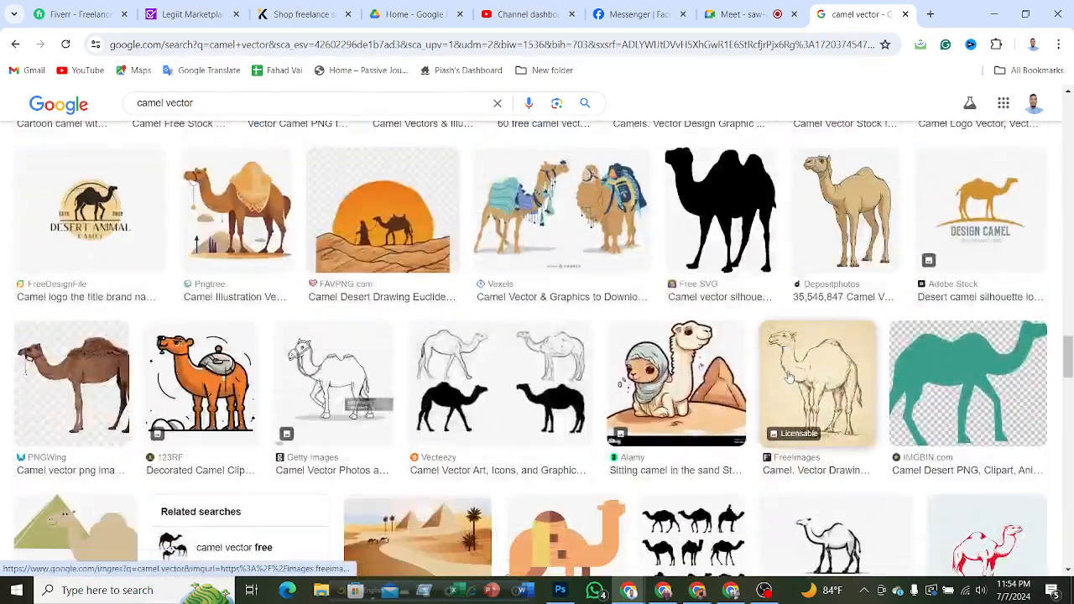
pyautogui.scroll(-5, 789, 379)
pyautogui.scroll(4, 782, 382)
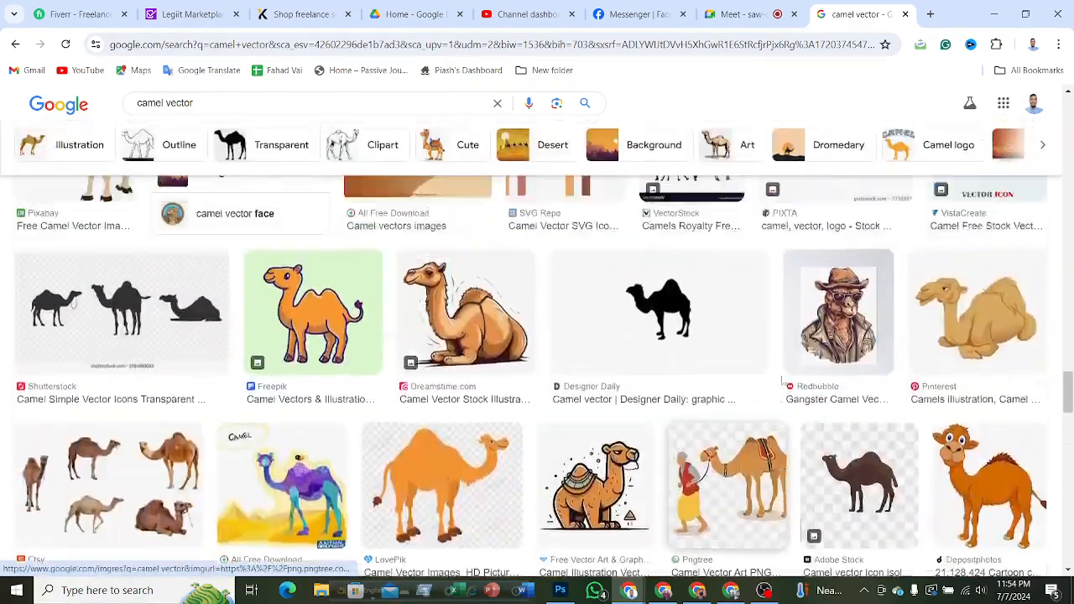
pyautogui.scroll(-10, 782, 382)
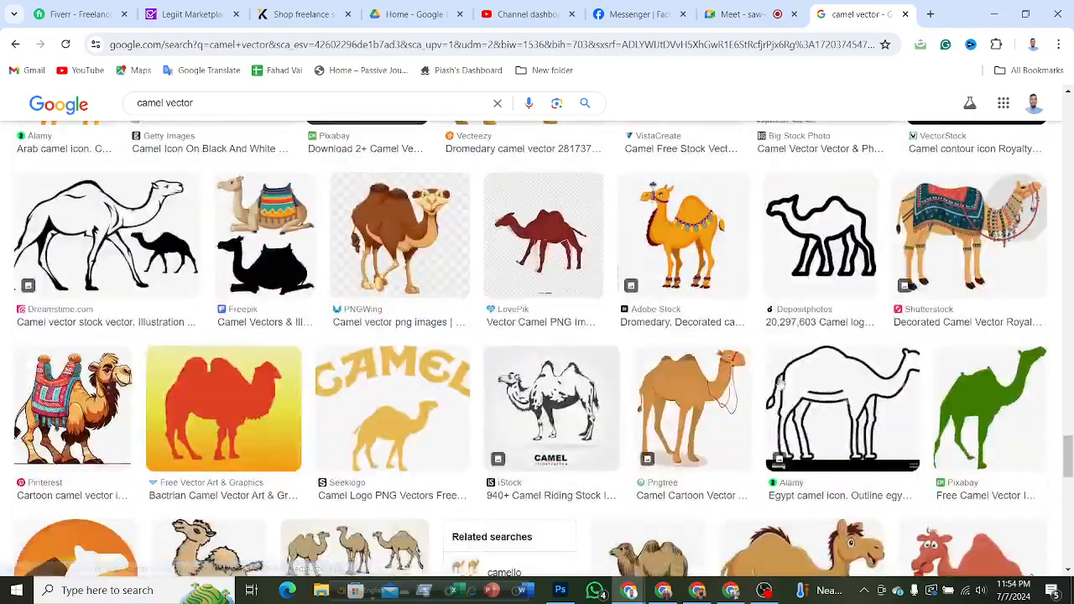
pyautogui.scroll(-10, 781, 383)
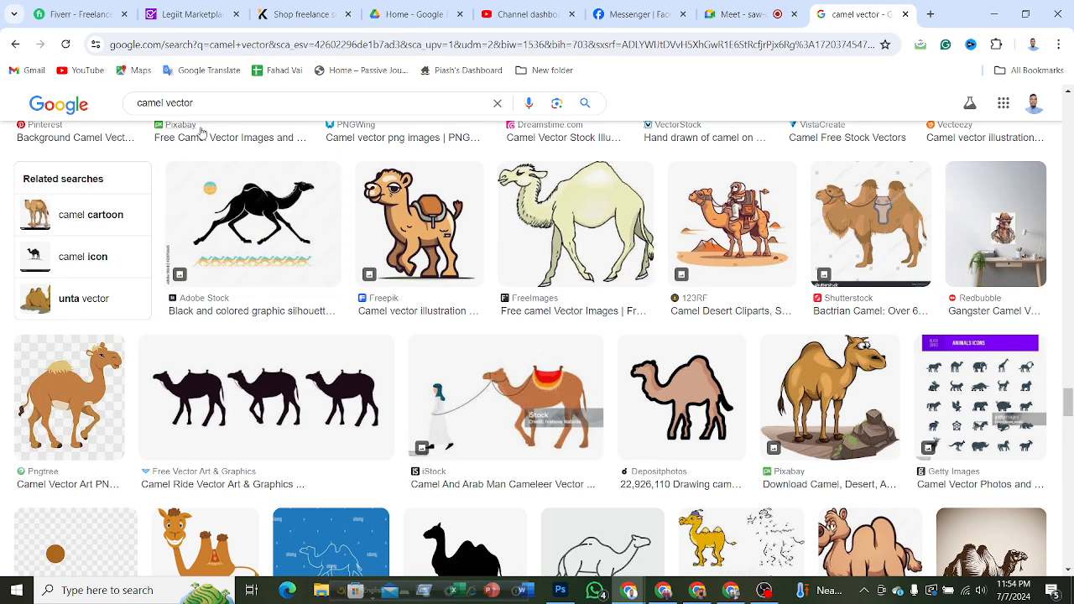
# Refine the image search to "camel with man vector".
pyautogui.click(163, 103)
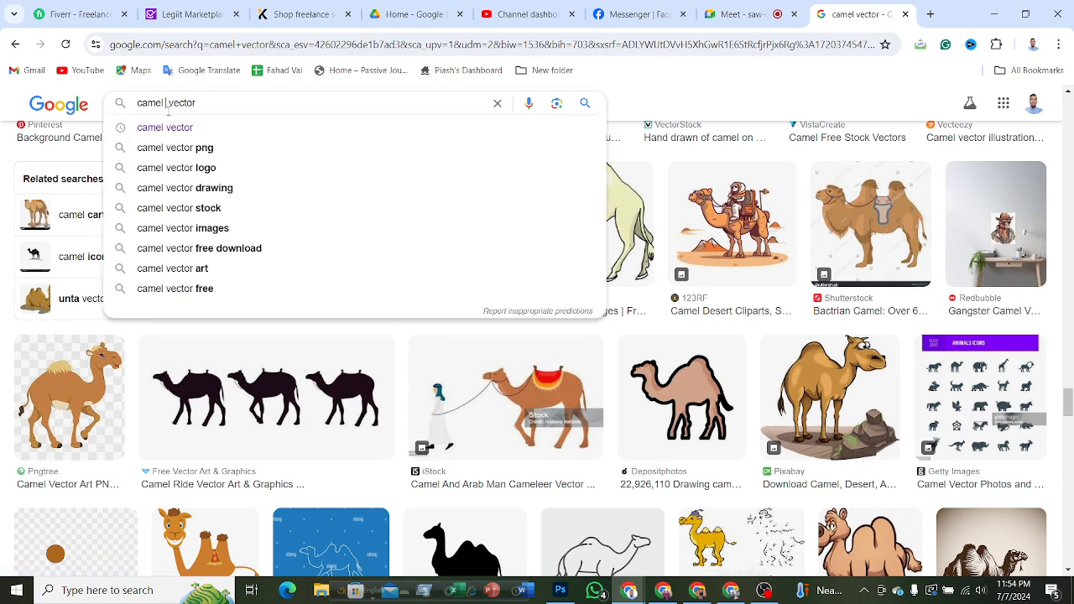
pyautogui.write('w')
pyautogui.write('ith m')
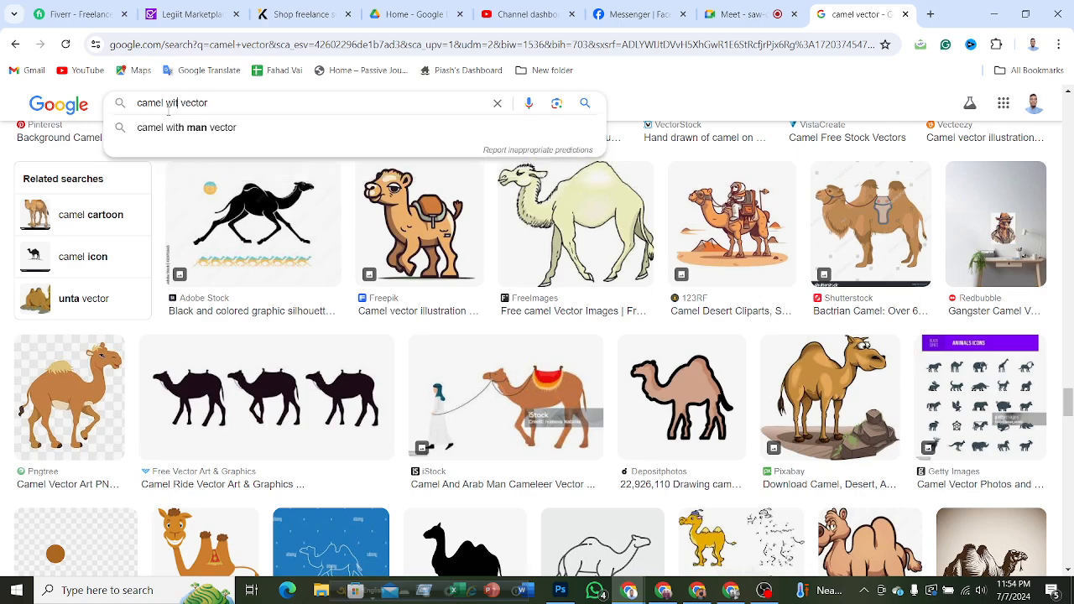
pyautogui.write('an')
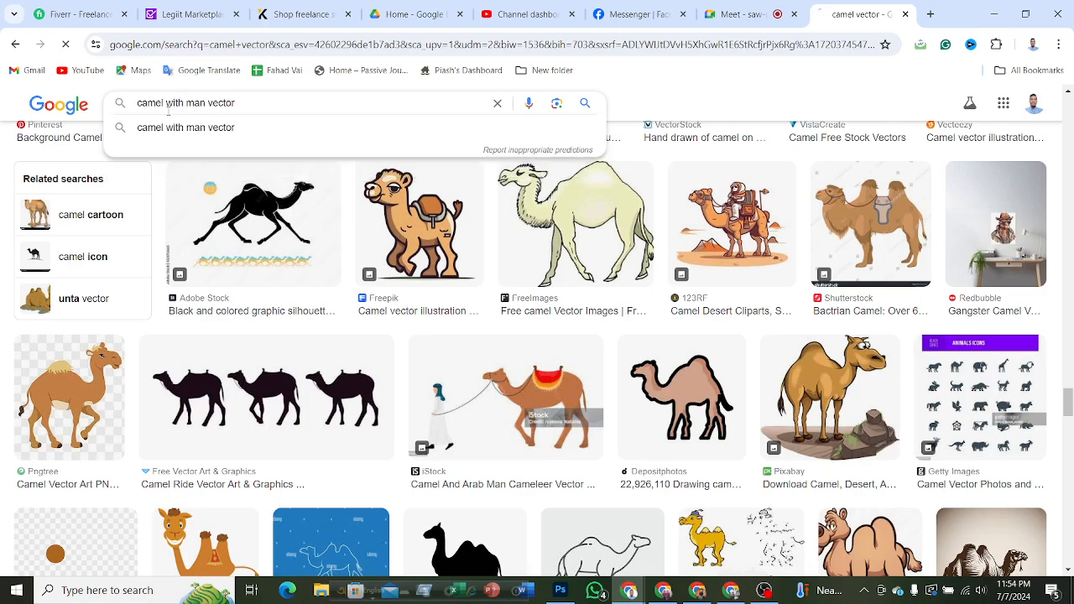
# Run the "camel with man vector" image search and copy the small dark grey camel-rider silhouette from the Shutterstock result.
pyautogui.press('Return')
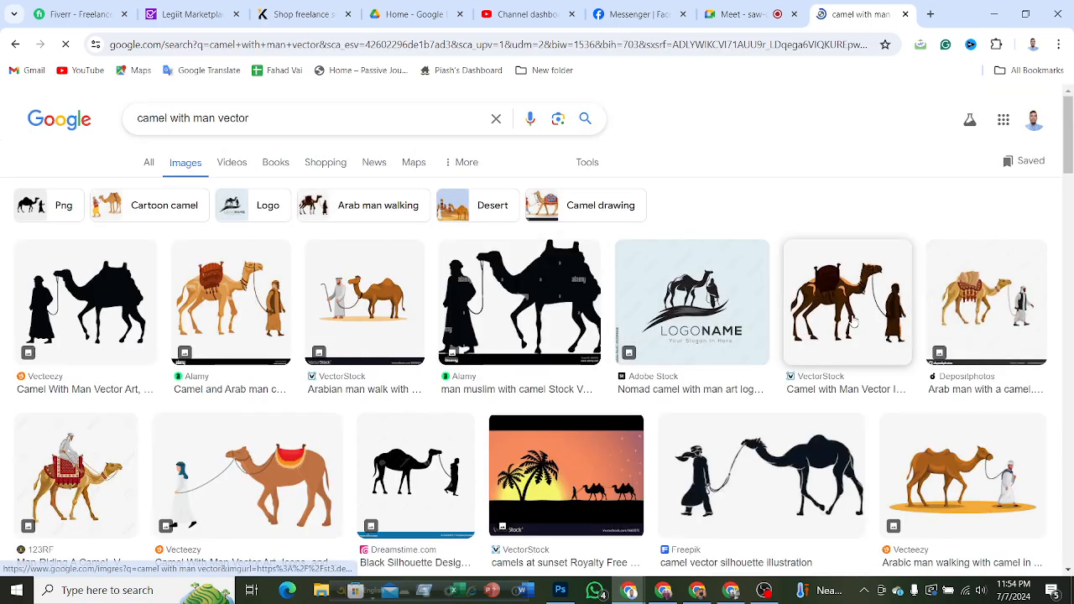
pyautogui.scroll(-3, 853, 323)
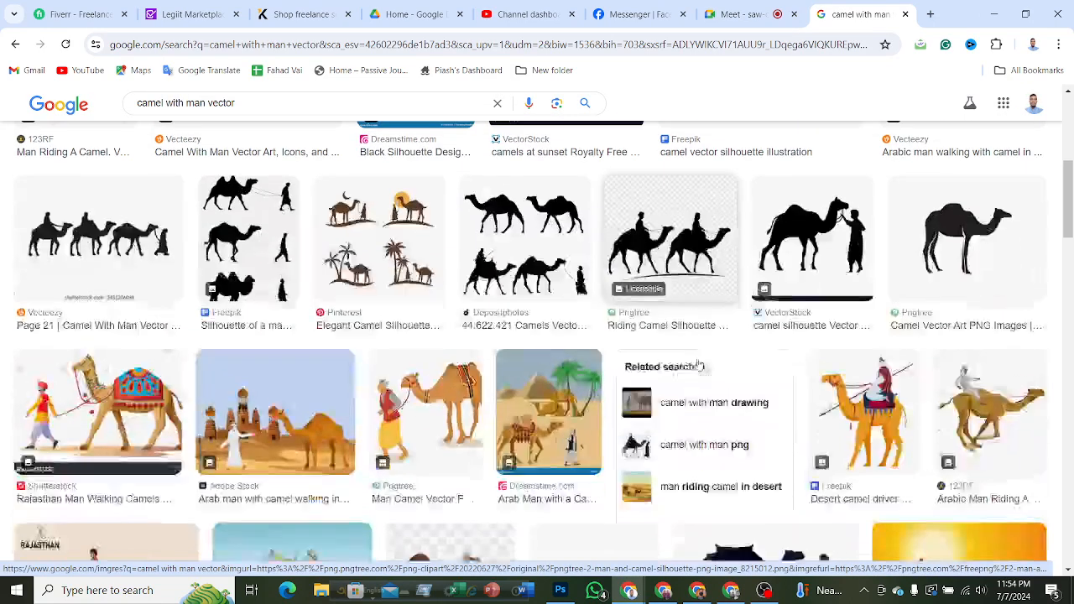
pyautogui.scroll(-3, 688, 373)
pyautogui.scroll(-2, 721, 377)
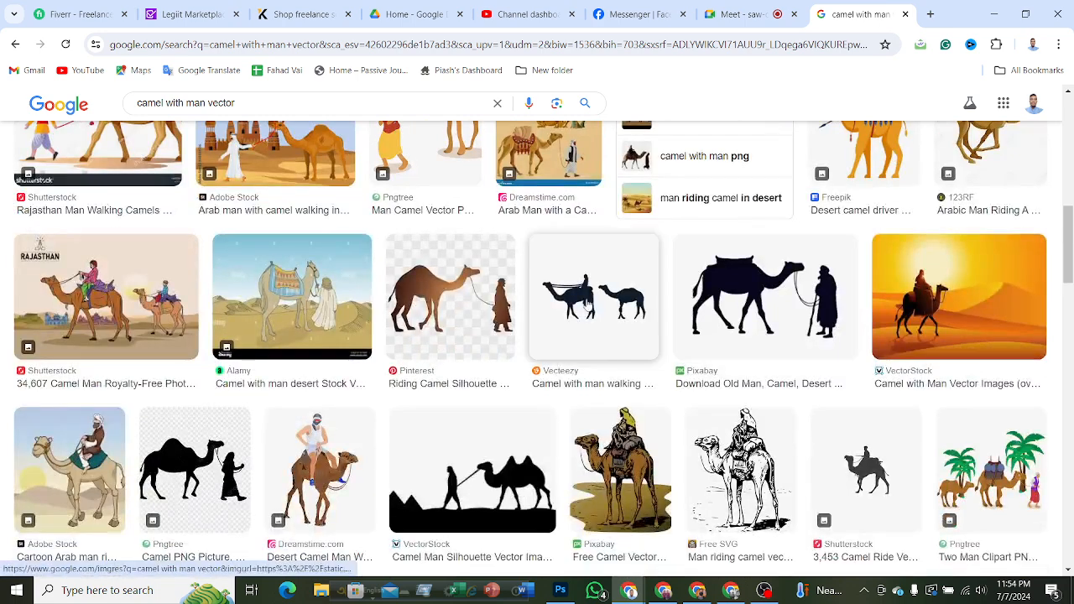
pyautogui.scroll(-1, 609, 327)
pyautogui.scroll(-2, 609, 327)
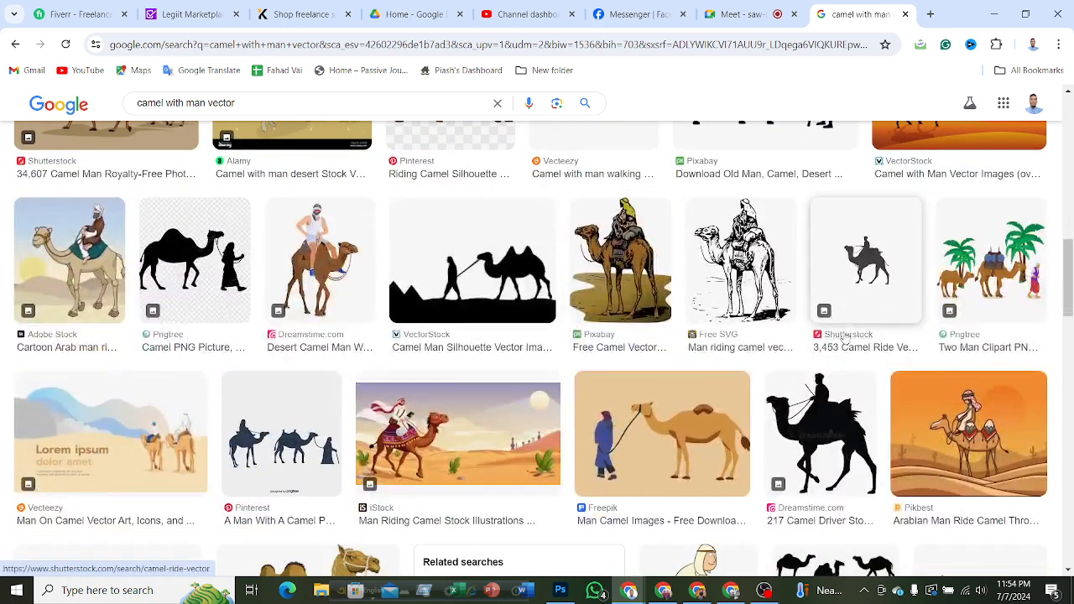
pyautogui.rightClick(862, 284)
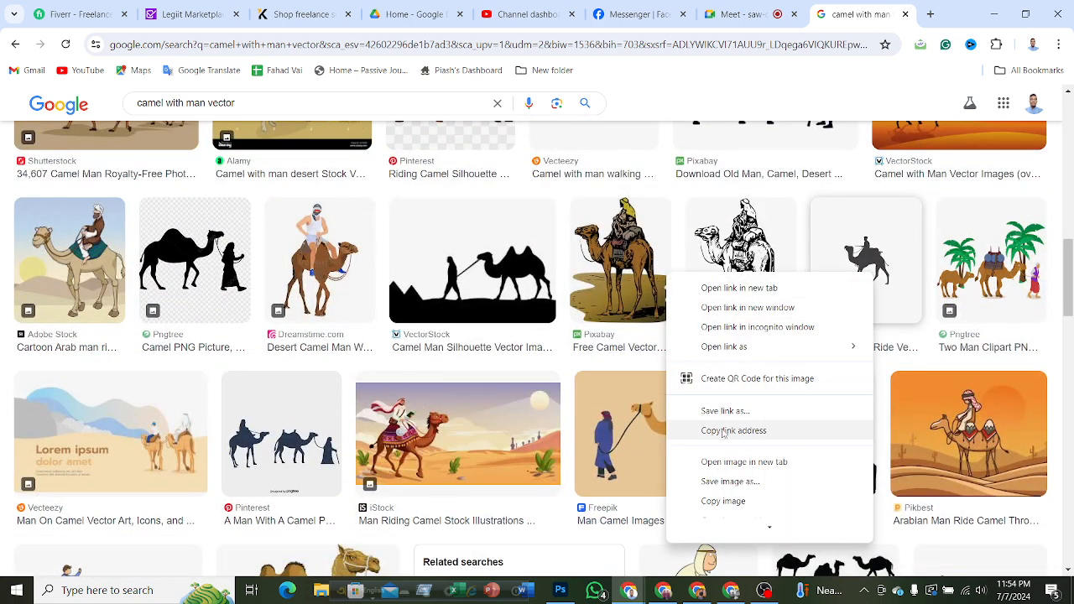
pyautogui.click(723, 500)
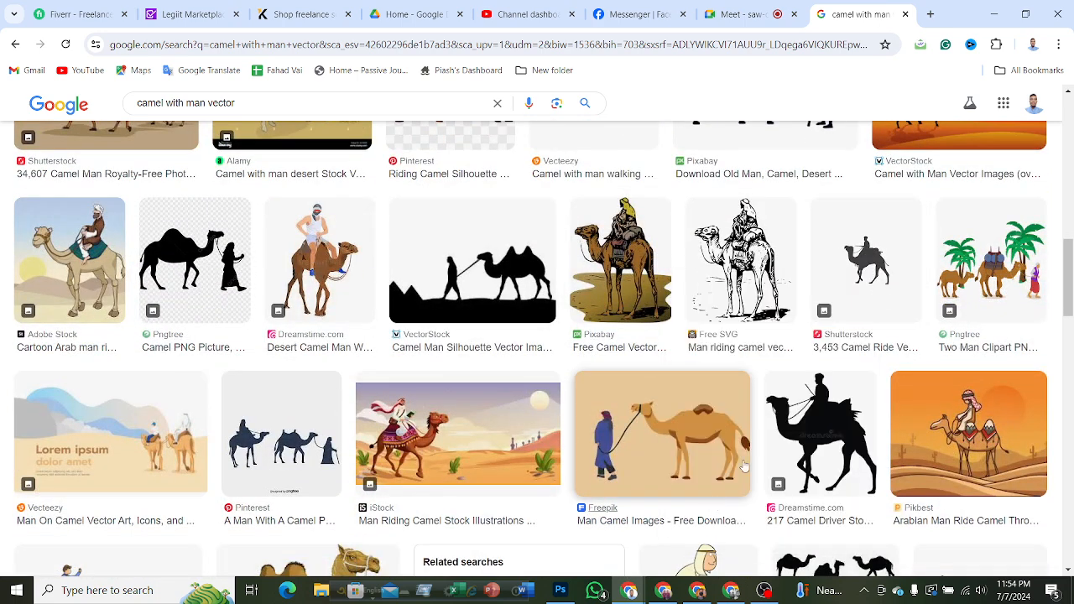
# Switch to Photoshop and paste the copied camel-rider image into the Untitled-1 document.
pyautogui.click(990, 14)
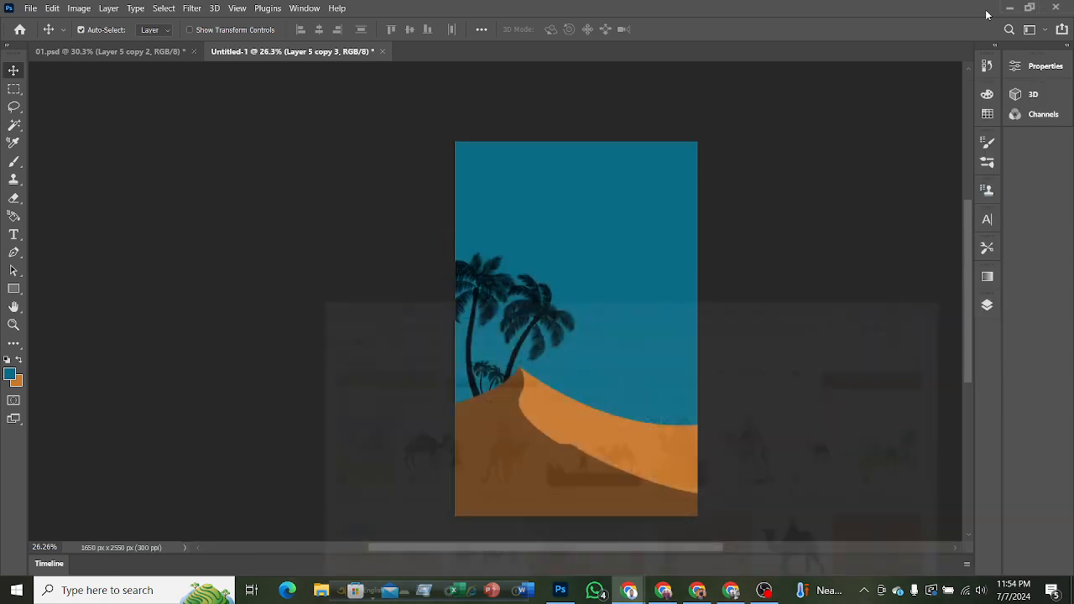
pyautogui.click(788, 279)
pyautogui.hotkey('ctrl', 'v')
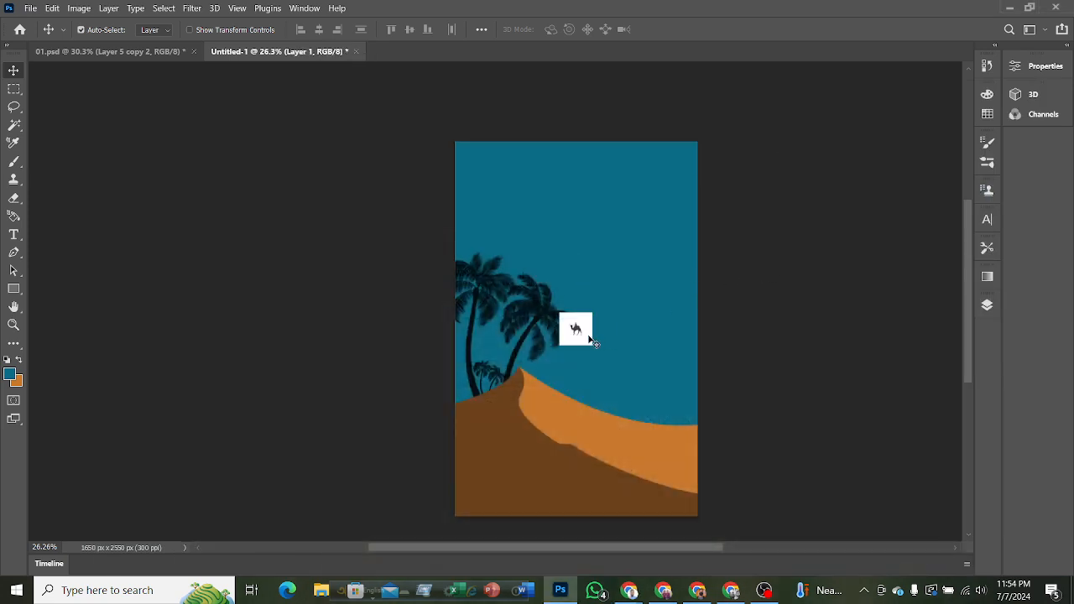
# Convert the pasted camel layer to a smart object, then enlarge it and position it over the middle of the cover.
pyautogui.click(988, 305)
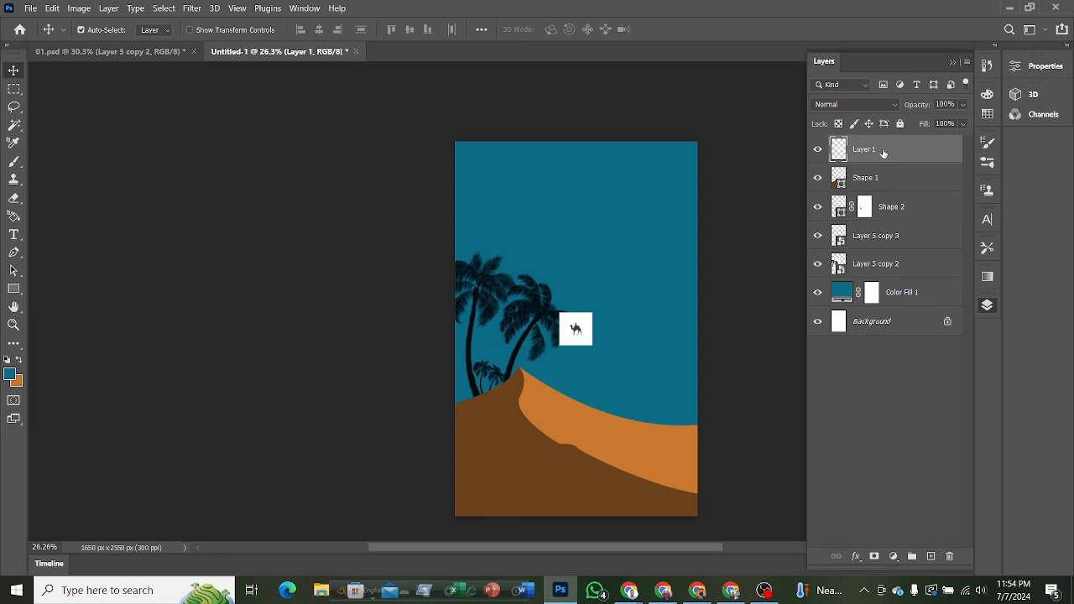
pyautogui.rightClick(882, 149)
pyautogui.click(739, 183)
pyautogui.hotkey('ctrl', 't')
pyautogui.moveTo(592, 313); pyautogui.dragTo(738, 164)
pyautogui.moveTo(645, 211); pyautogui.dragTo(568, 267)
pyautogui.click(693, 30)
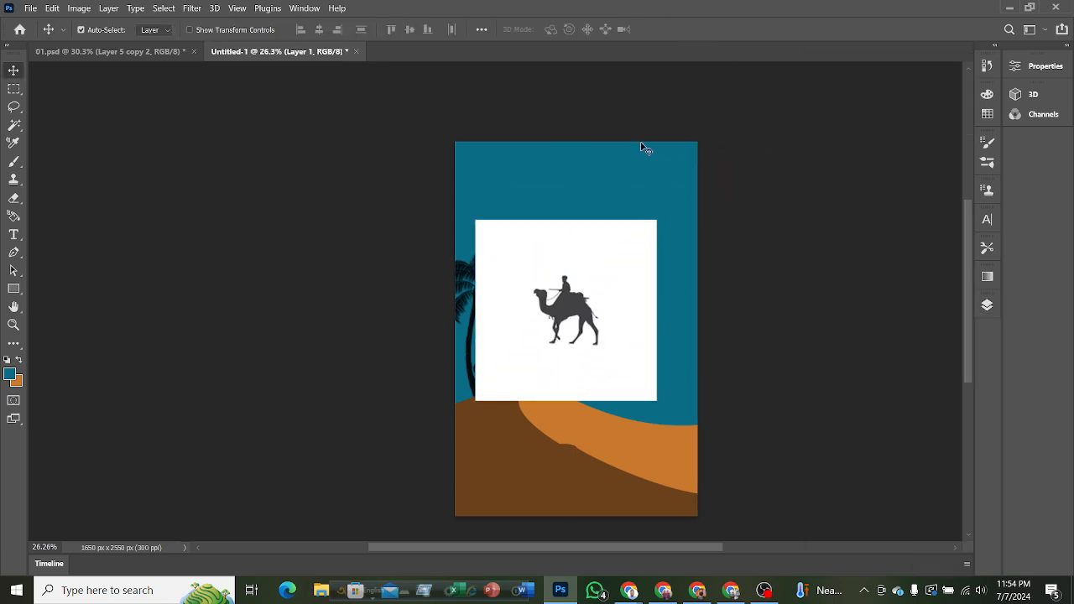
# Select the camel-rider silhouette with the Magic Wand and add a layer mask to hide its white background.
pyautogui.click(13, 125)
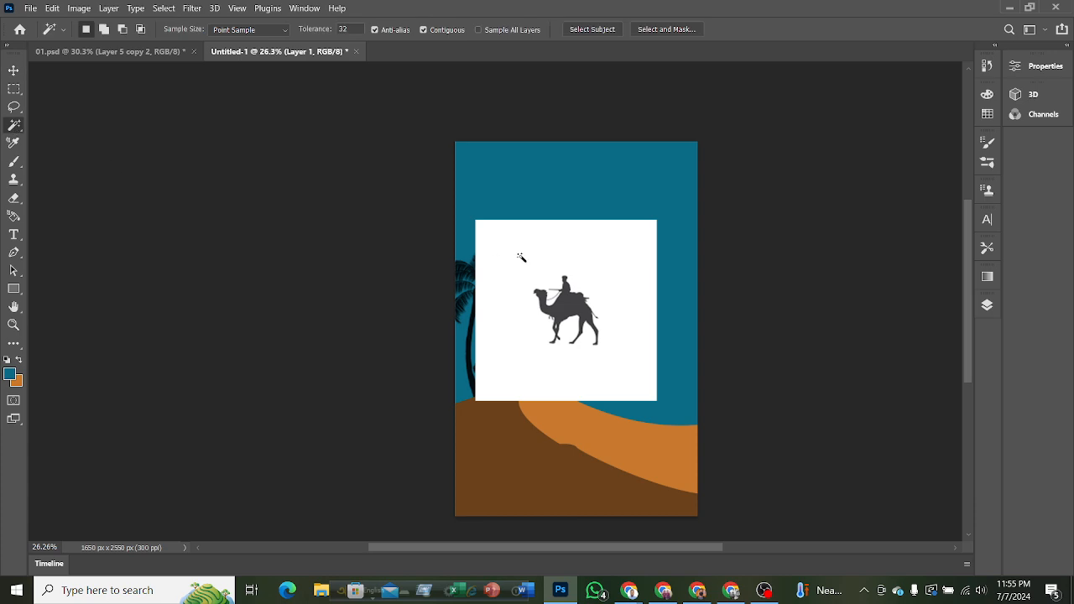
pyautogui.click(569, 311)
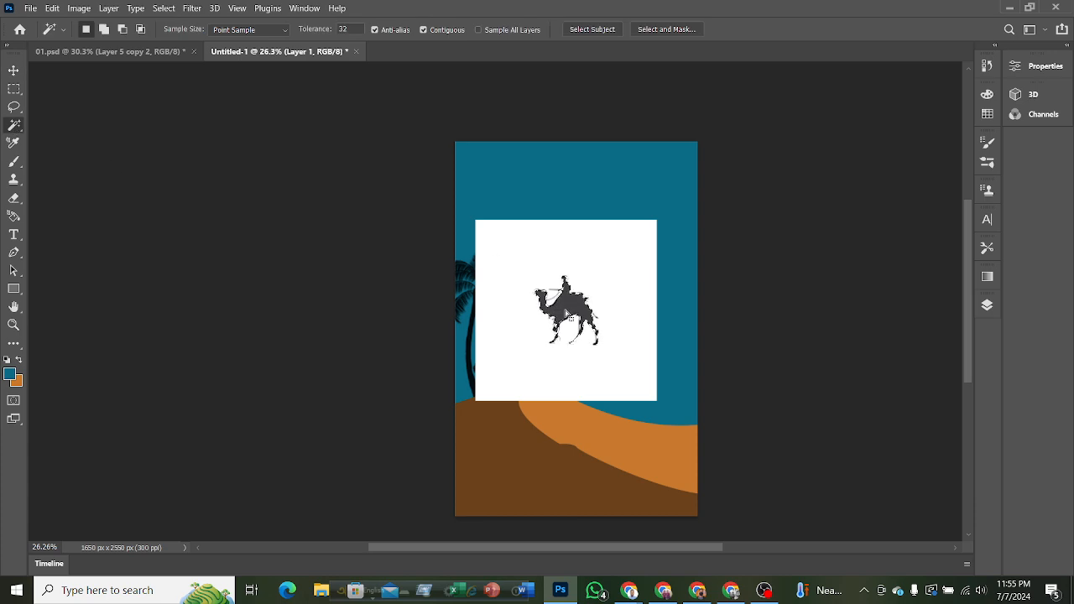
pyautogui.click(986, 305)
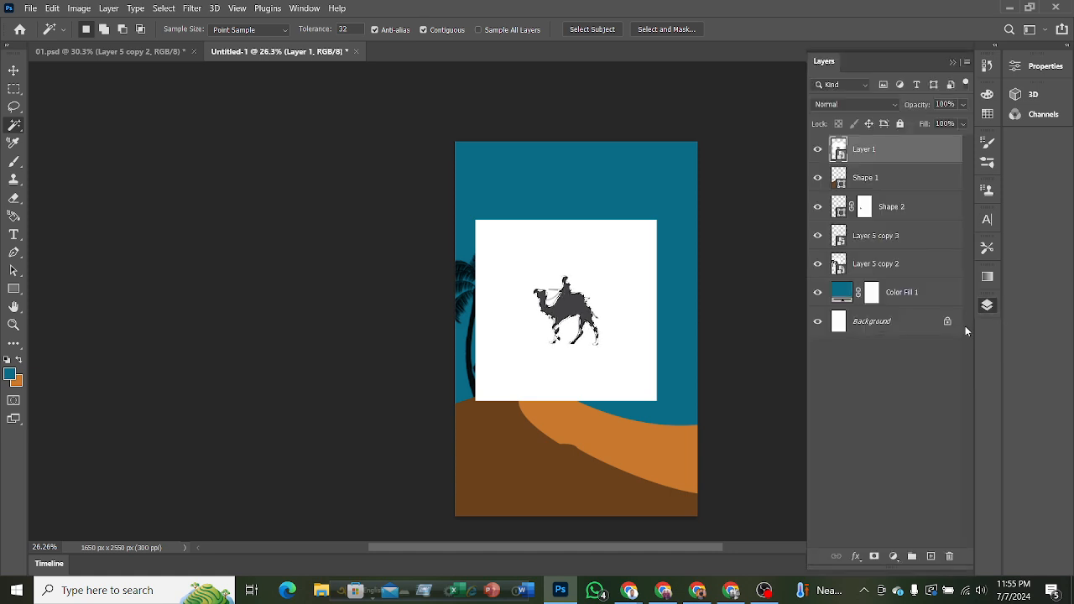
pyautogui.click(873, 556)
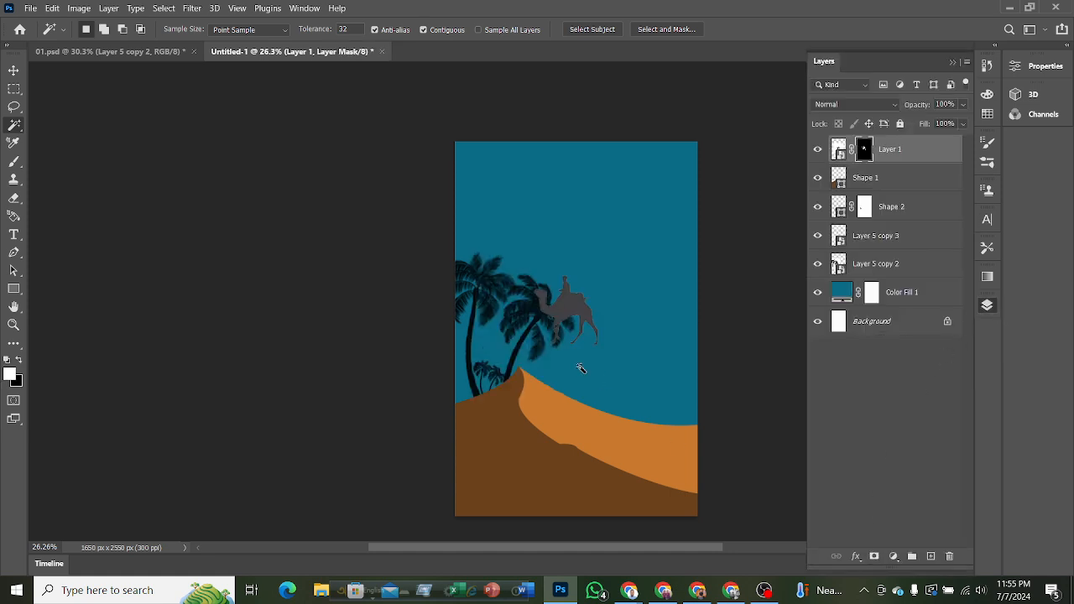
# Move the camel rider onto the orange dune and scale it down to about 43.3%.
pyautogui.click(12, 70)
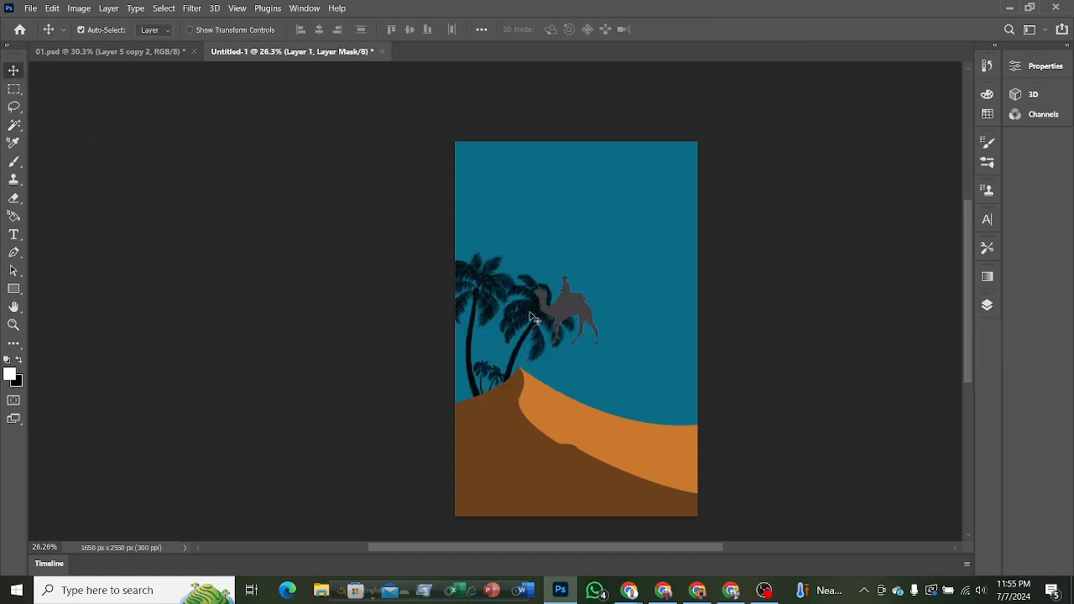
pyautogui.moveTo(562, 317); pyautogui.dragTo(627, 439)
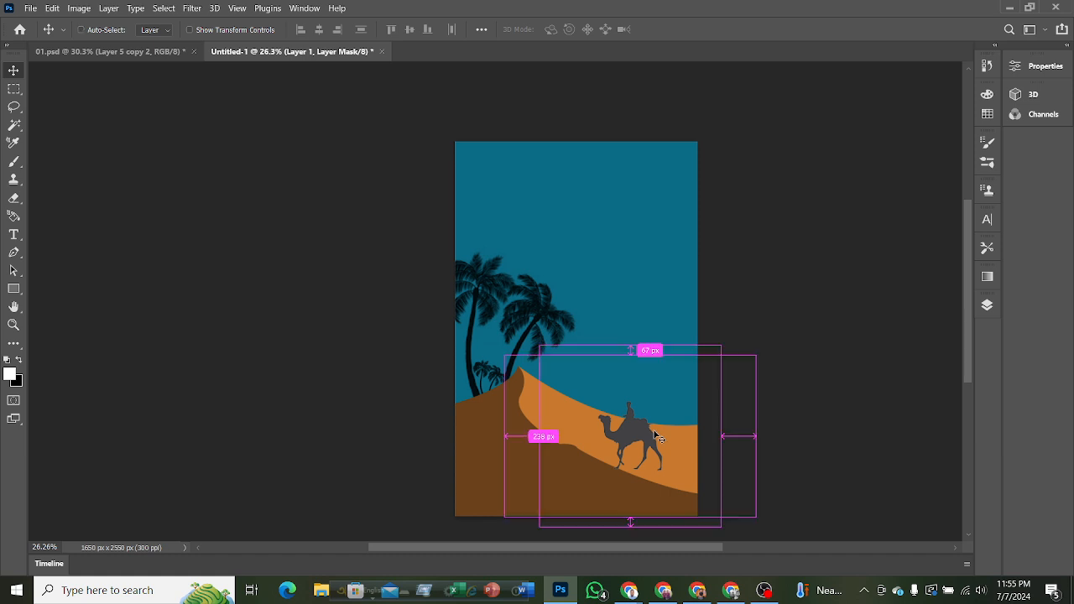
pyautogui.hotkey('ctrl', 't')
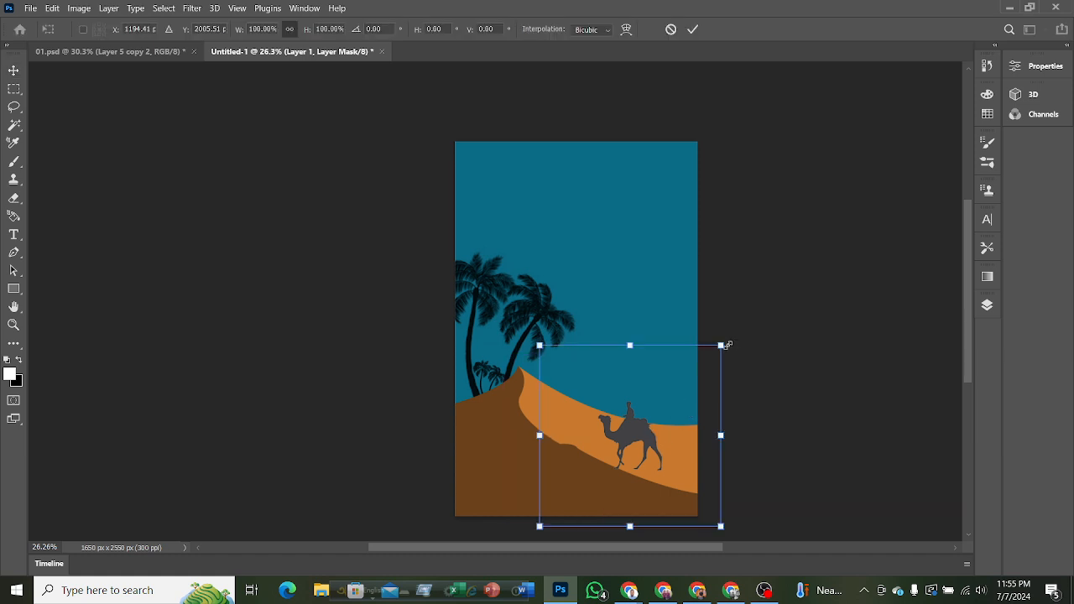
pyautogui.moveTo(721, 345); pyautogui.dragTo(618, 448)
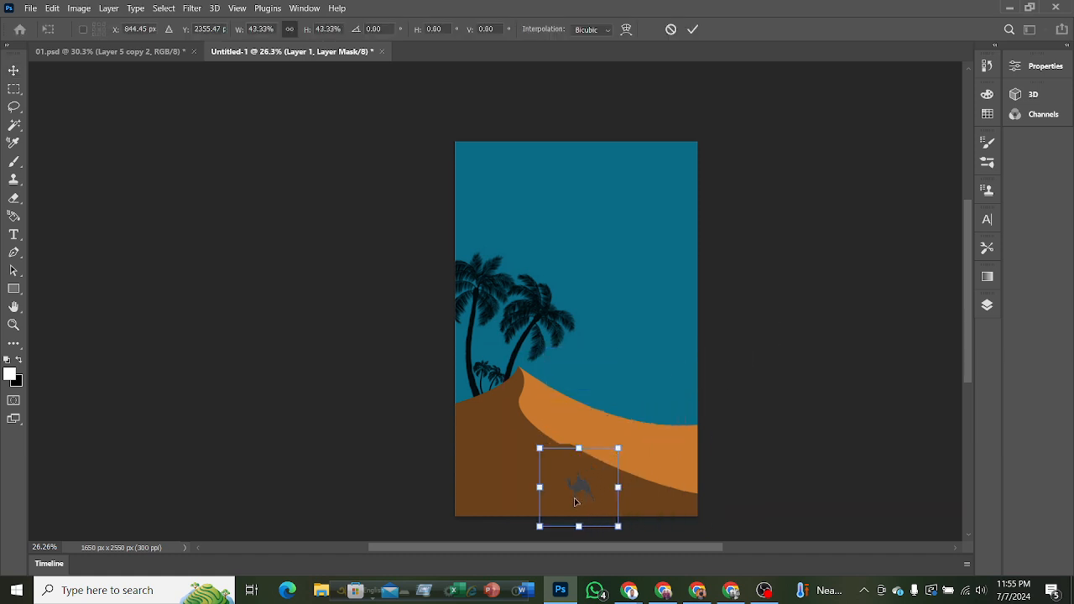
pyautogui.moveTo(572, 495); pyautogui.dragTo(613, 458)
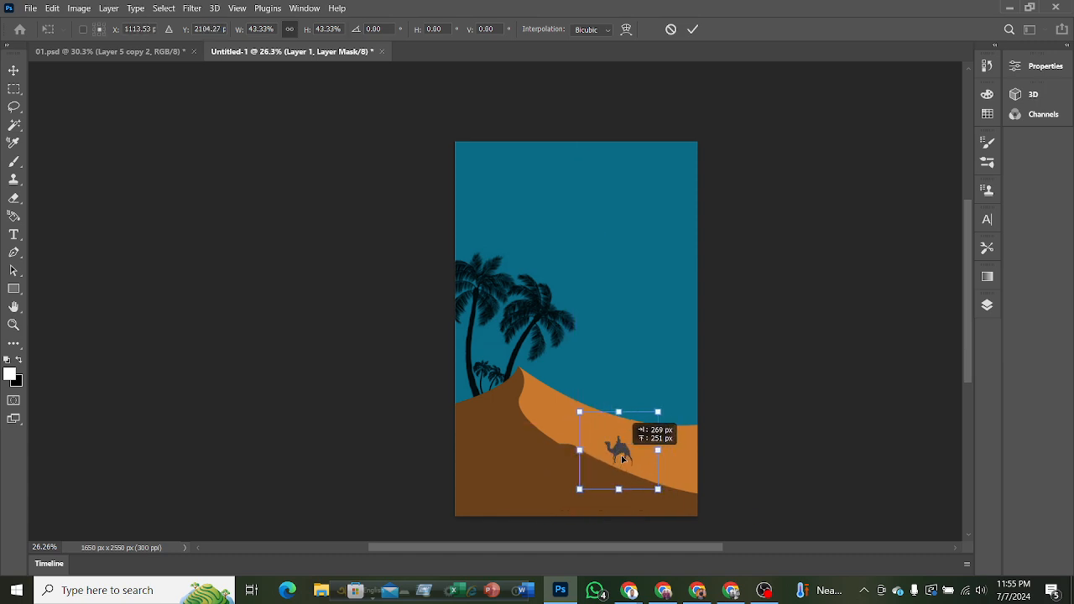
# Rotate the camel rider to about 19.5° and nudge it so its feet rest on the brown dune's slope.
pyautogui.moveTo(666, 408); pyautogui.dragTo(680, 418)
pyautogui.scroll(3, 839, 406)
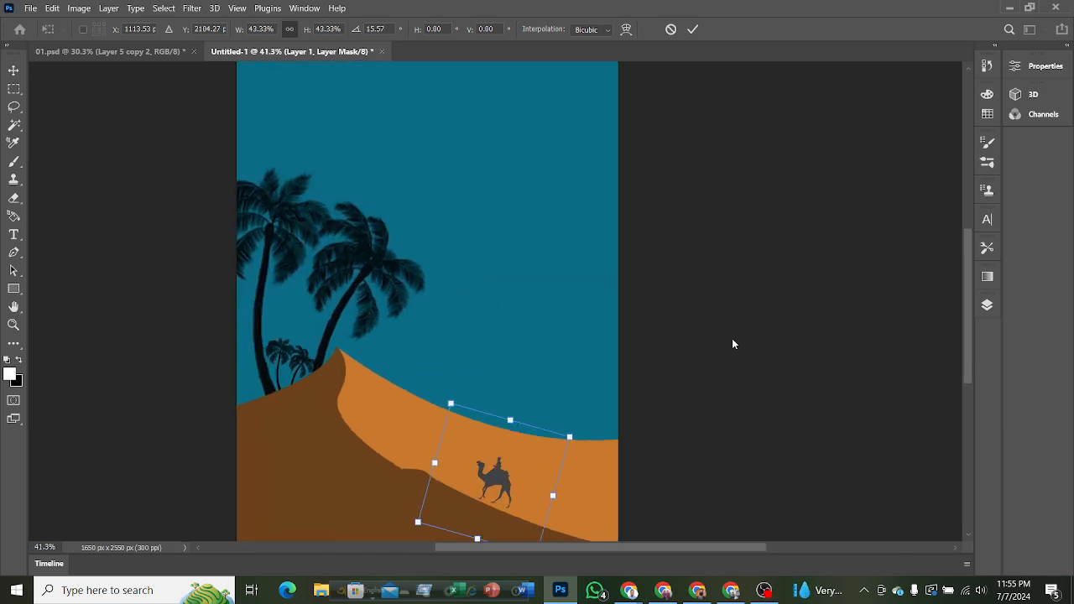
pyautogui.moveTo(966, 301); pyautogui.dragTo(964, 346)
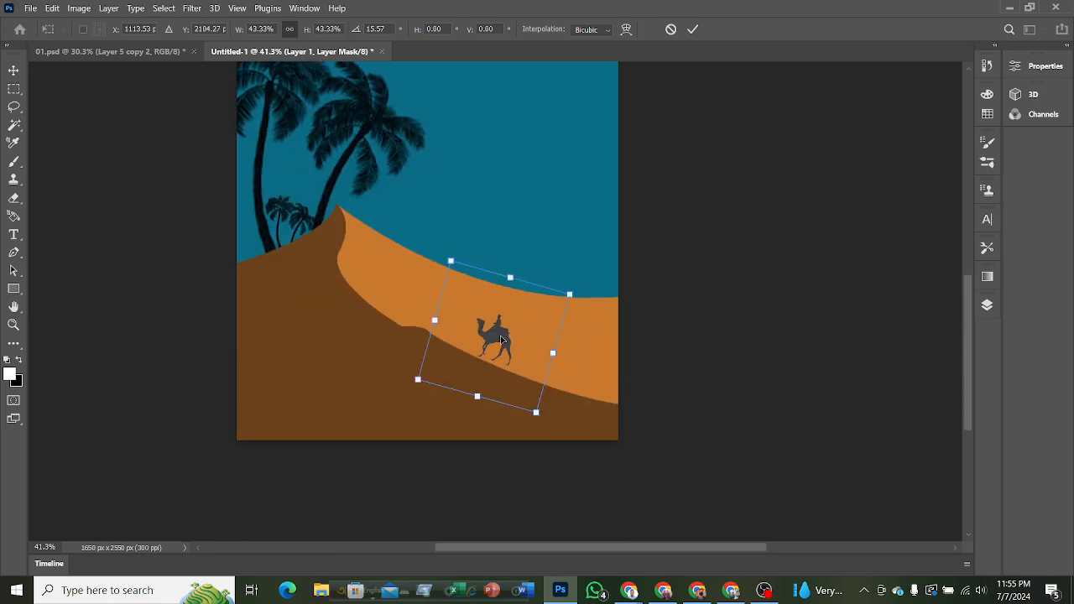
pyautogui.moveTo(507, 342); pyautogui.dragTo(509, 347)
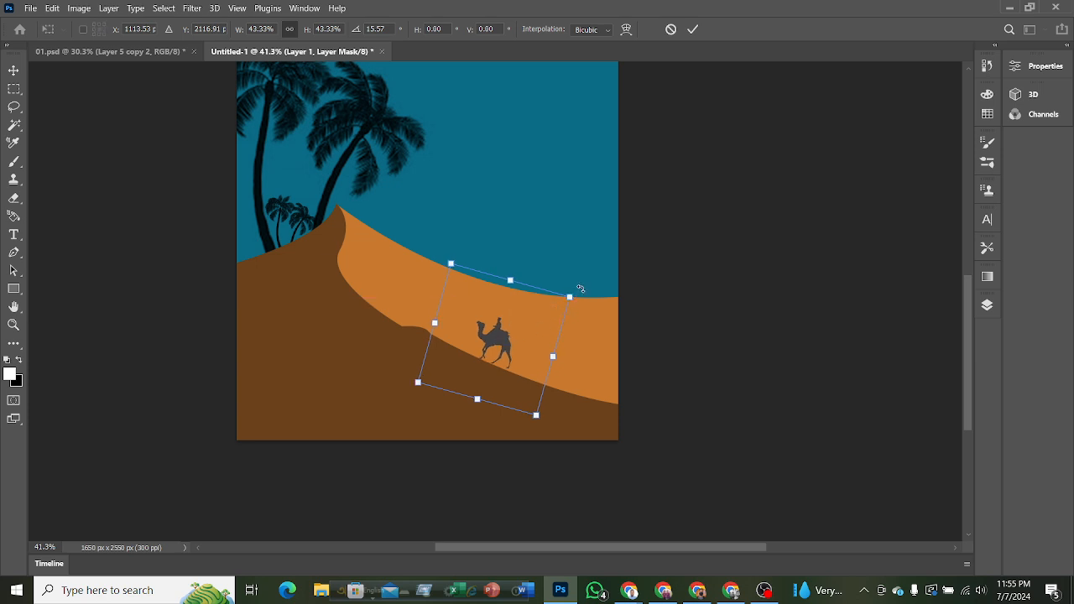
pyautogui.moveTo(581, 288); pyautogui.dragTo(584, 294)
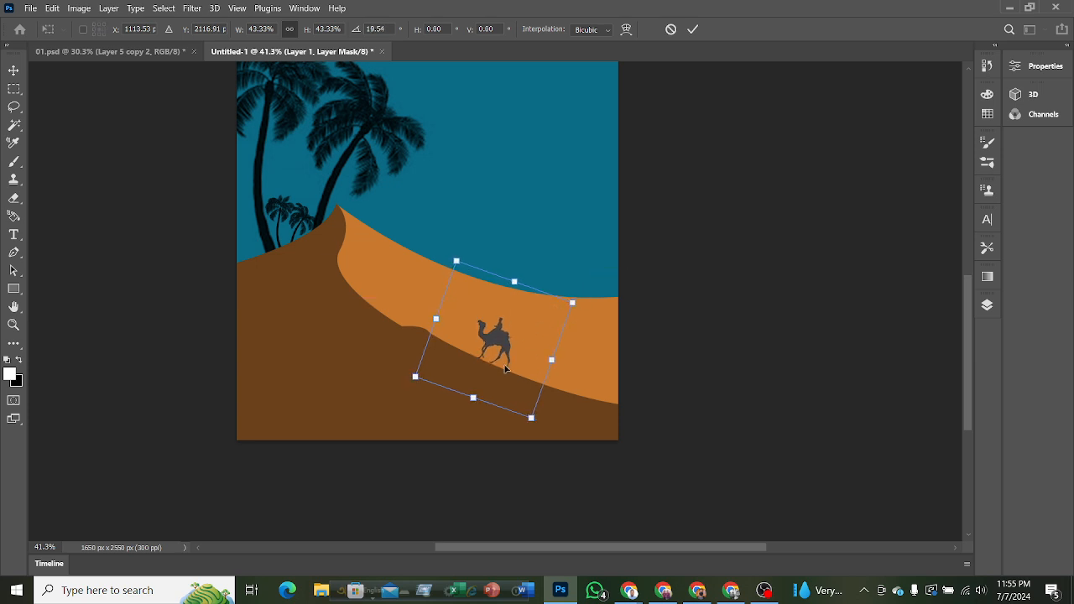
pyautogui.click(692, 29)
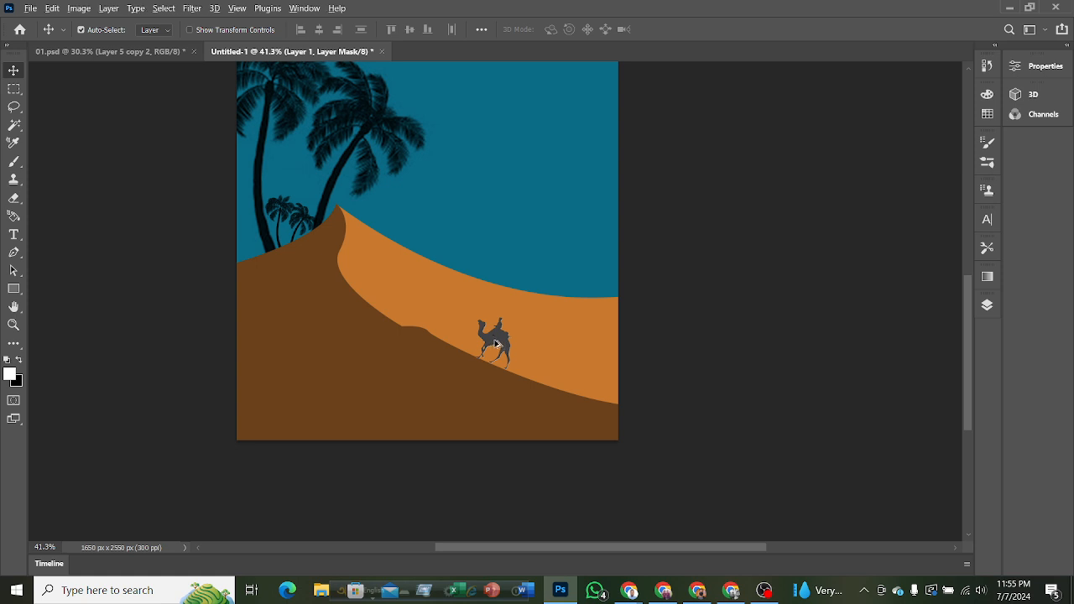
# Duplicate the camel rider, scale the copy to about 75%, and place it behind the first one on the slope.
pyautogui.moveTo(496, 344); pyautogui.dragTo(540, 359)
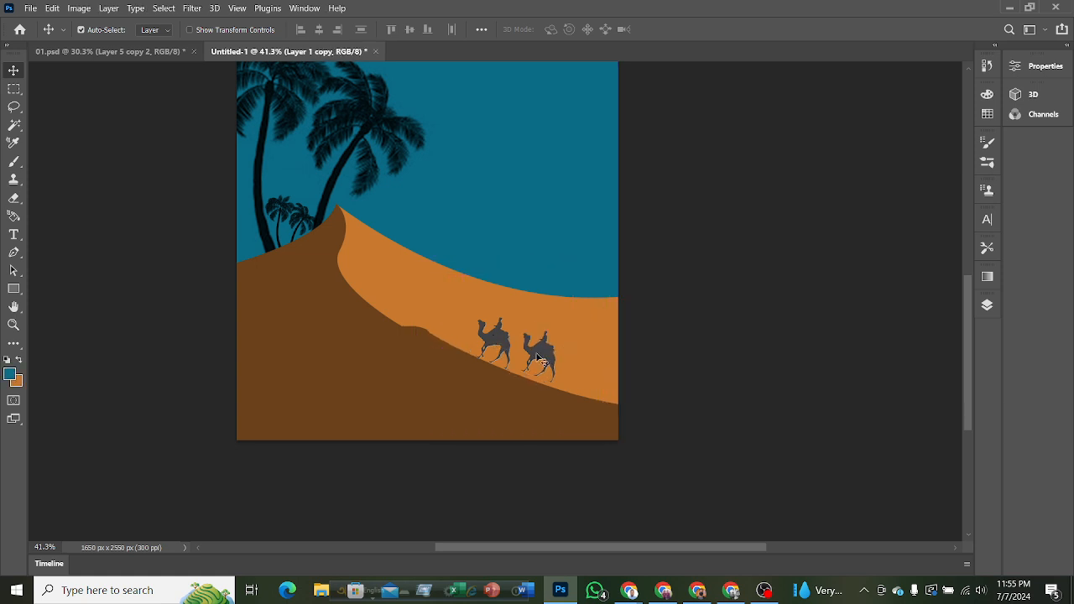
pyautogui.hotkey('ctrl', 't')
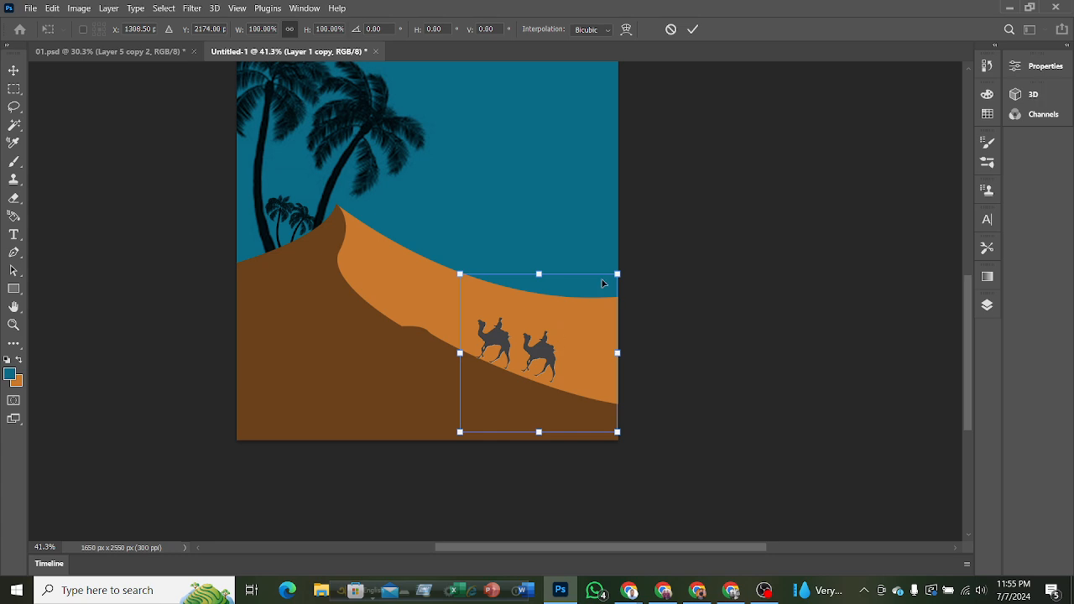
pyautogui.moveTo(618, 273); pyautogui.dragTo(578, 314)
pyautogui.moveTo(521, 379); pyautogui.dragTo(531, 363)
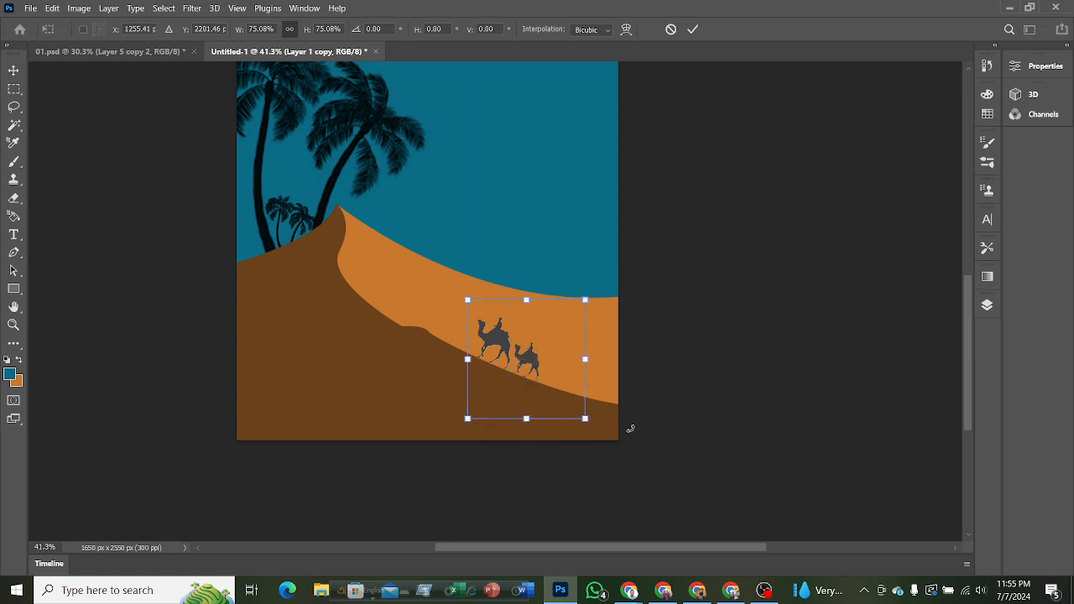
pyautogui.click(692, 29)
pyautogui.scroll(-2, 634, 265)
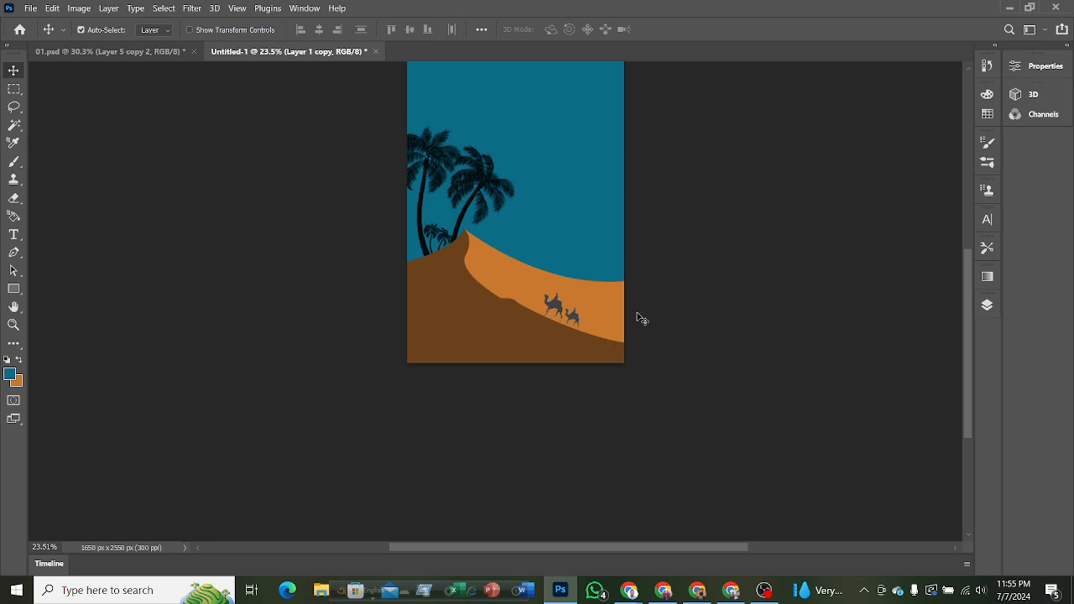
pyautogui.scroll(2, 639, 323)
pyautogui.scroll(2, 647, 334)
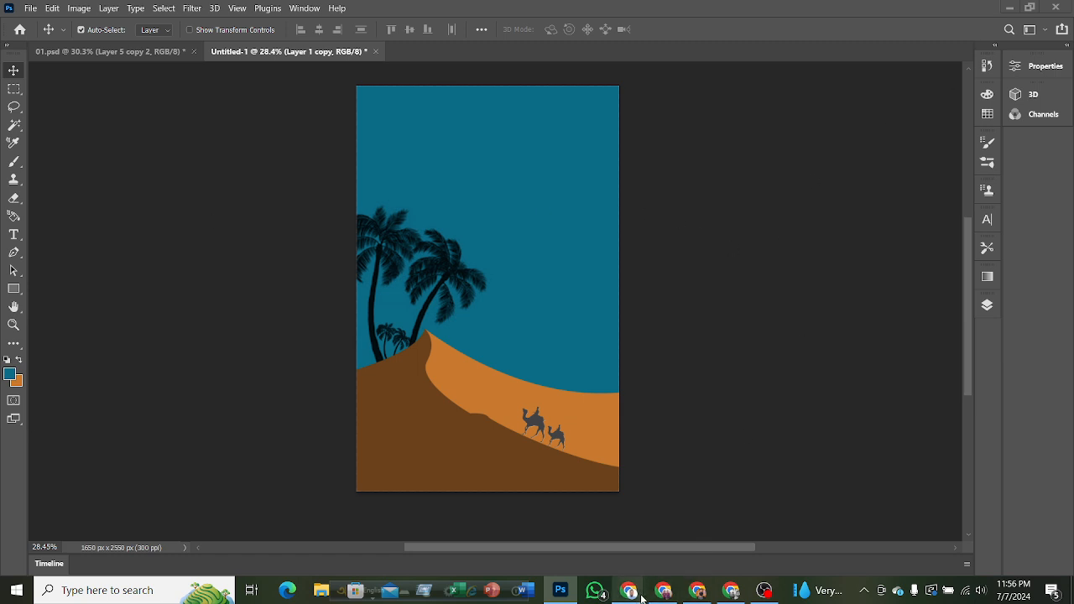
# Switch to Chrome and search Google Images for "sand desert".
pyautogui.moveTo(629, 590)
pyautogui.click(545, 533)
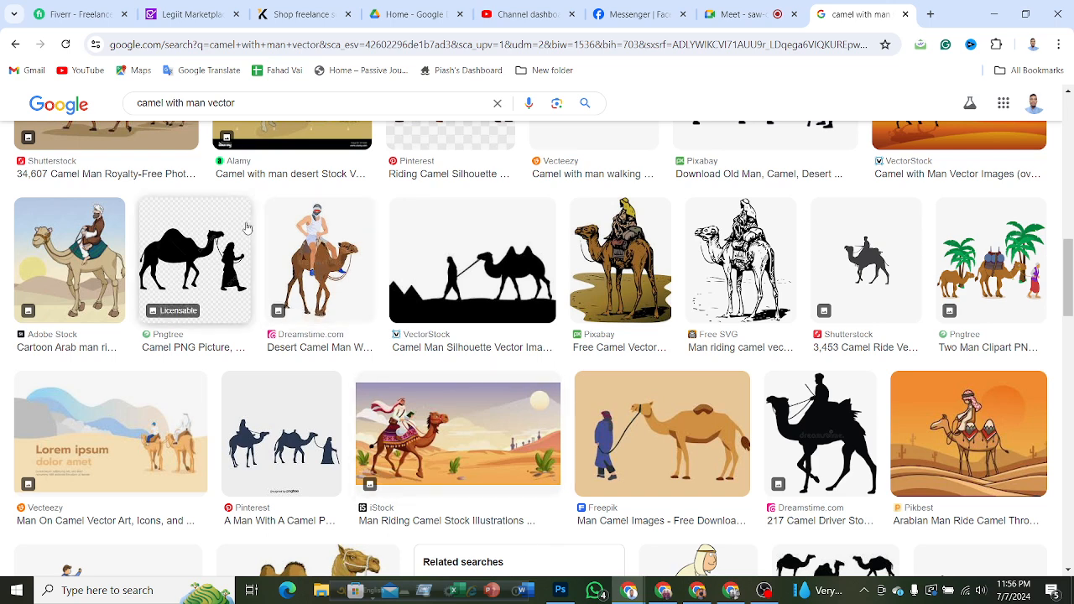
pyautogui.moveTo(244, 105); pyautogui.dragTo(138, 111)
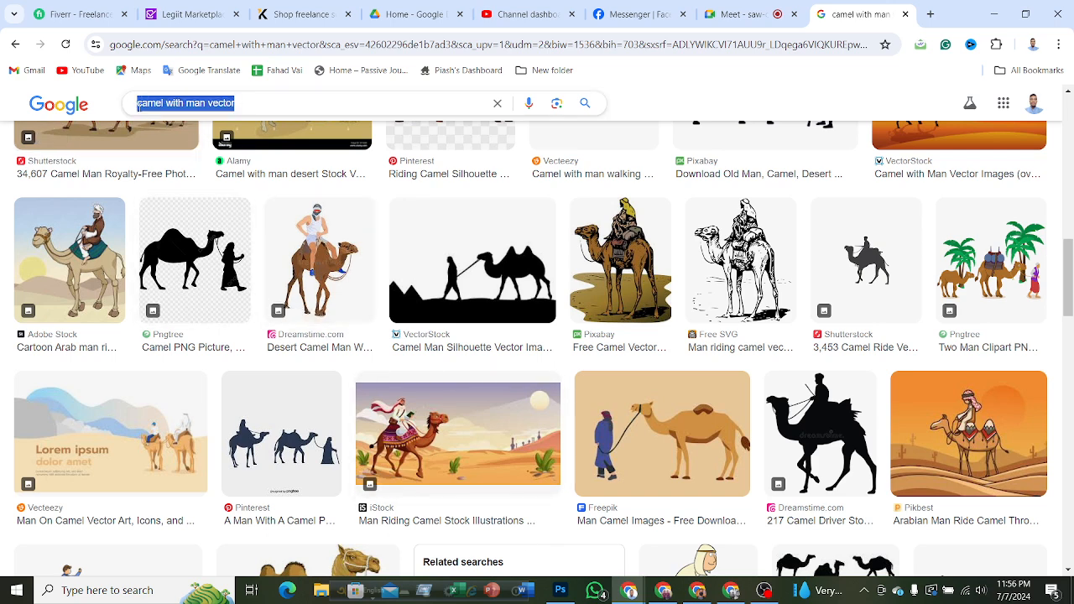
pyautogui.write('sand')
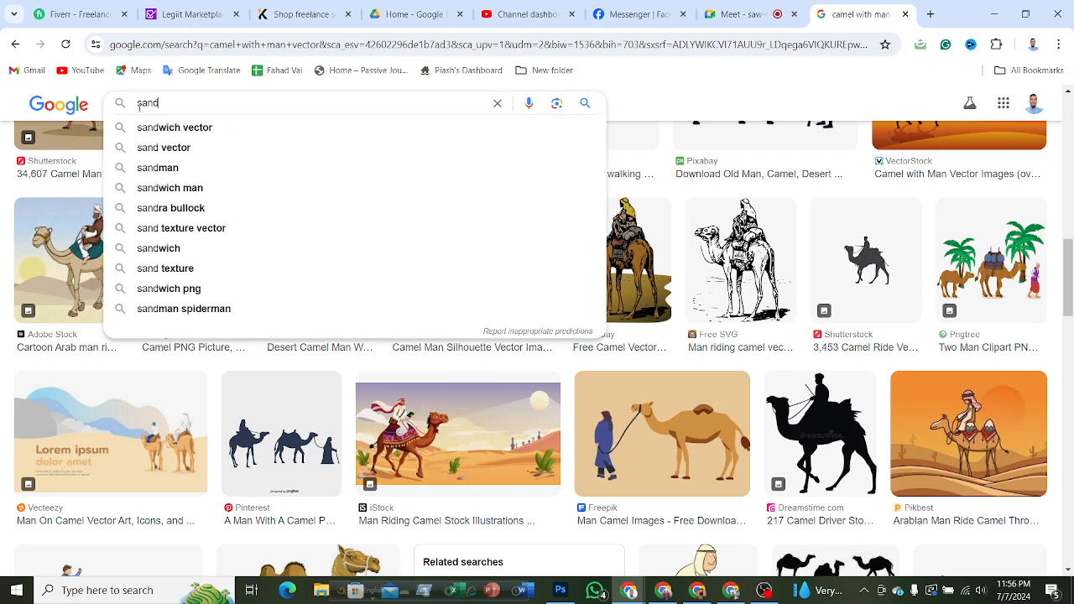
pyautogui.moveTo(536, 7)
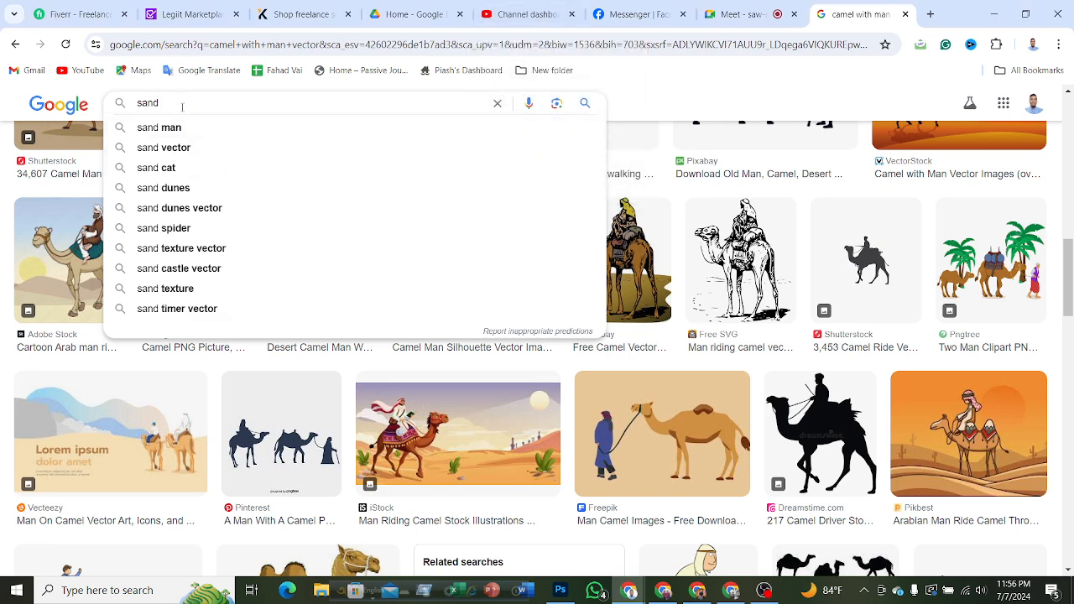
pyautogui.write('de')
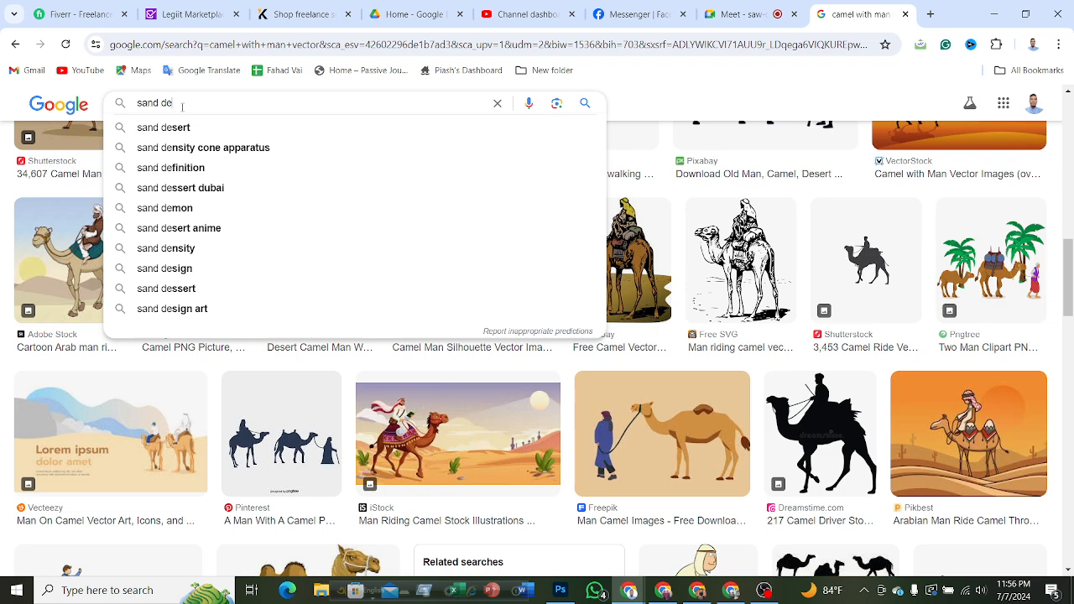
pyautogui.click(188, 128)
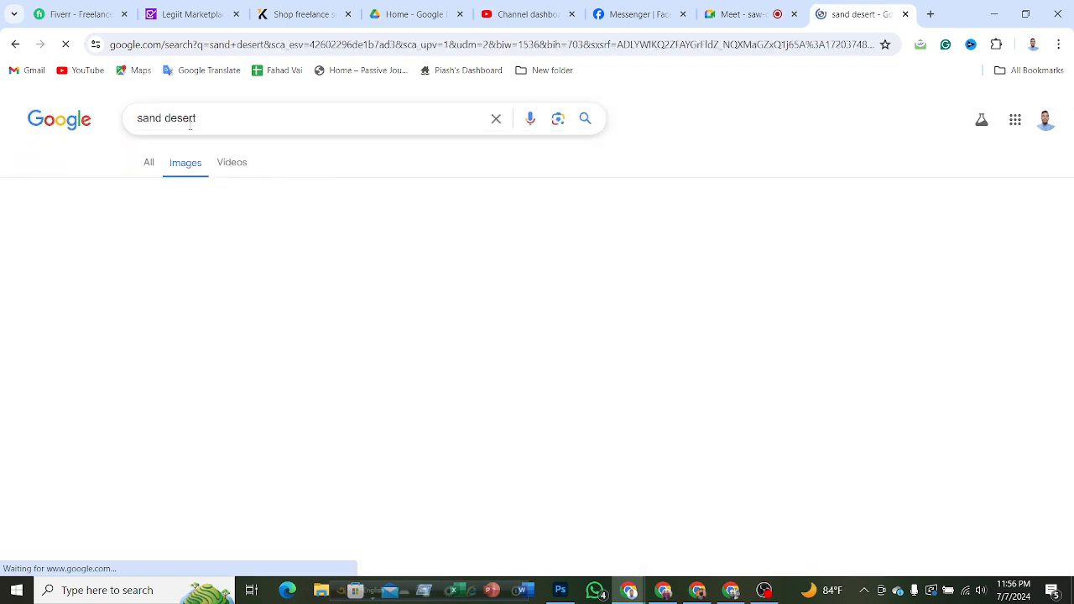
# Browse the sand desert image results and copy the Shutterstock photo of rippled orange sand dunes.
pyautogui.scroll(-3, 700, 297)
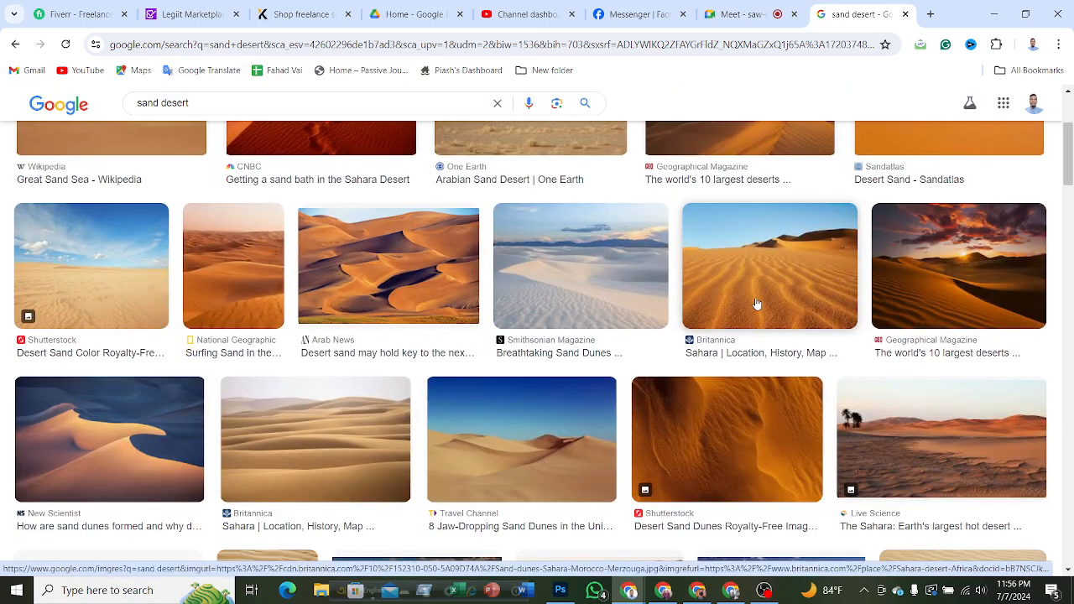
pyautogui.scroll(-3, 755, 308)
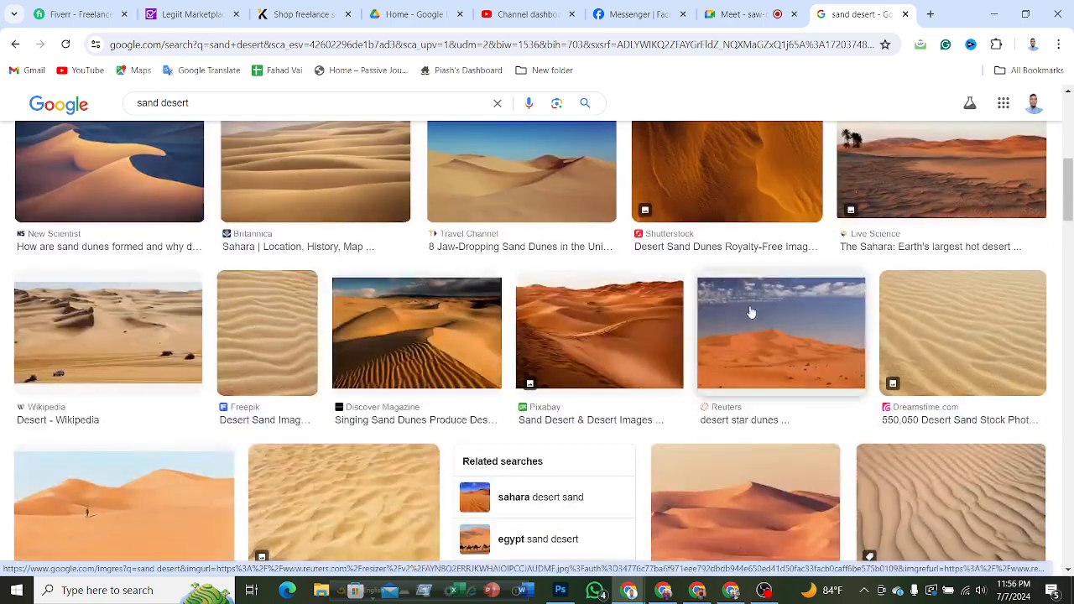
pyautogui.scroll(-3, 750, 312)
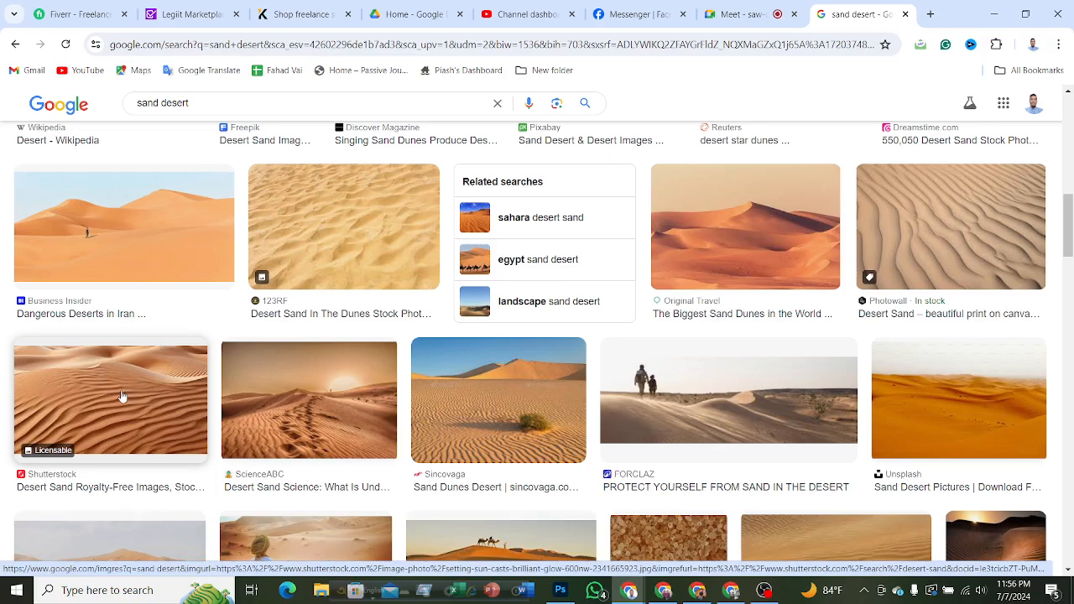
pyautogui.rightClick(121, 391)
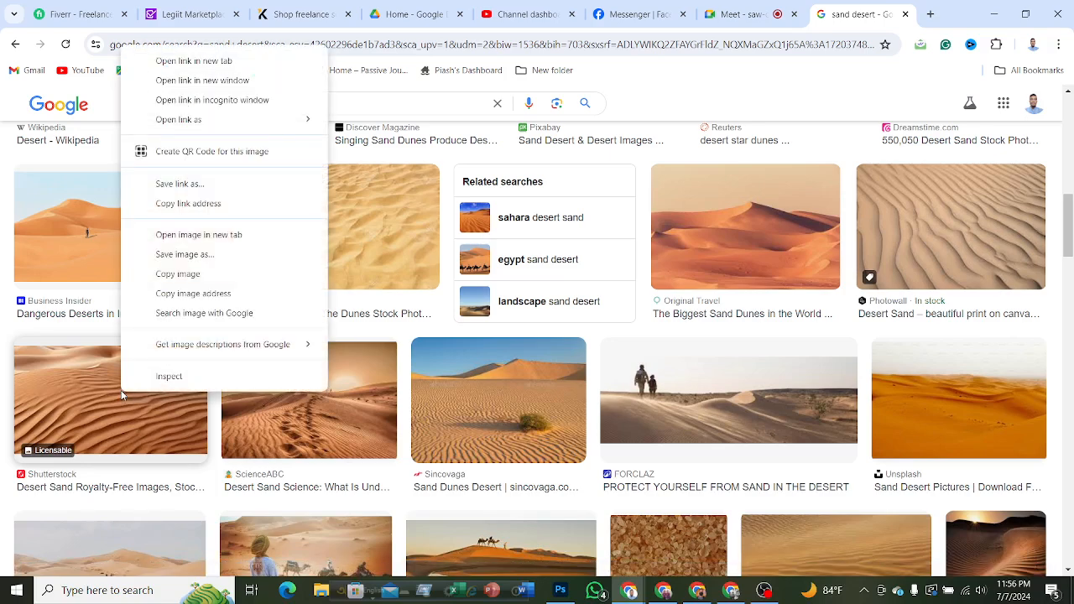
pyautogui.click(213, 277)
# Switch to Photoshop, paste the sand photo into the Untitled-1 cover document and convert its layer to a Smart Object.
pyautogui.click(994, 13)
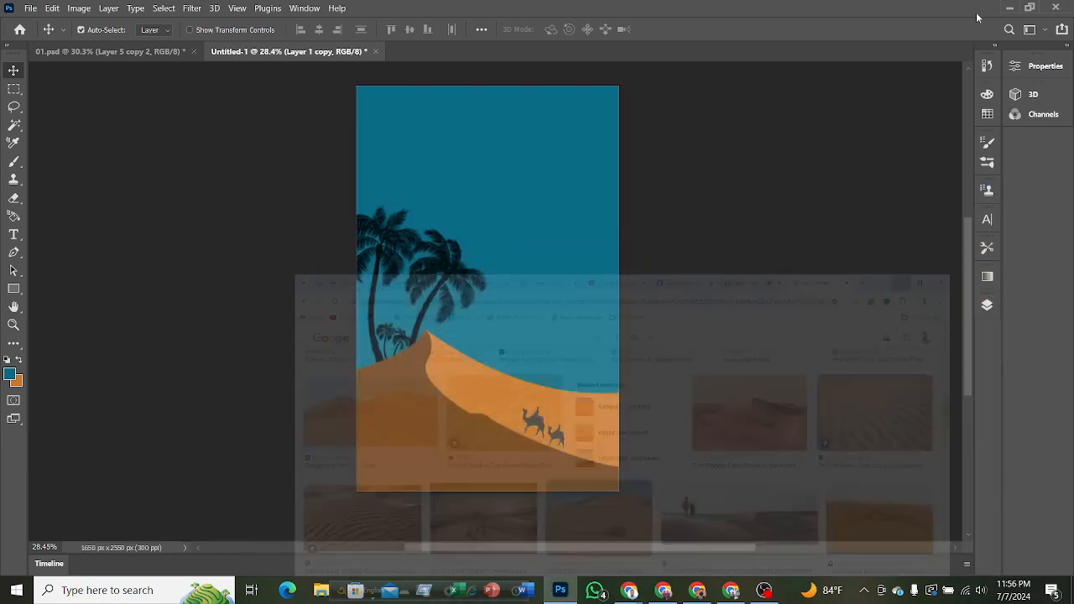
pyautogui.hotkey('ctrl', 'v')
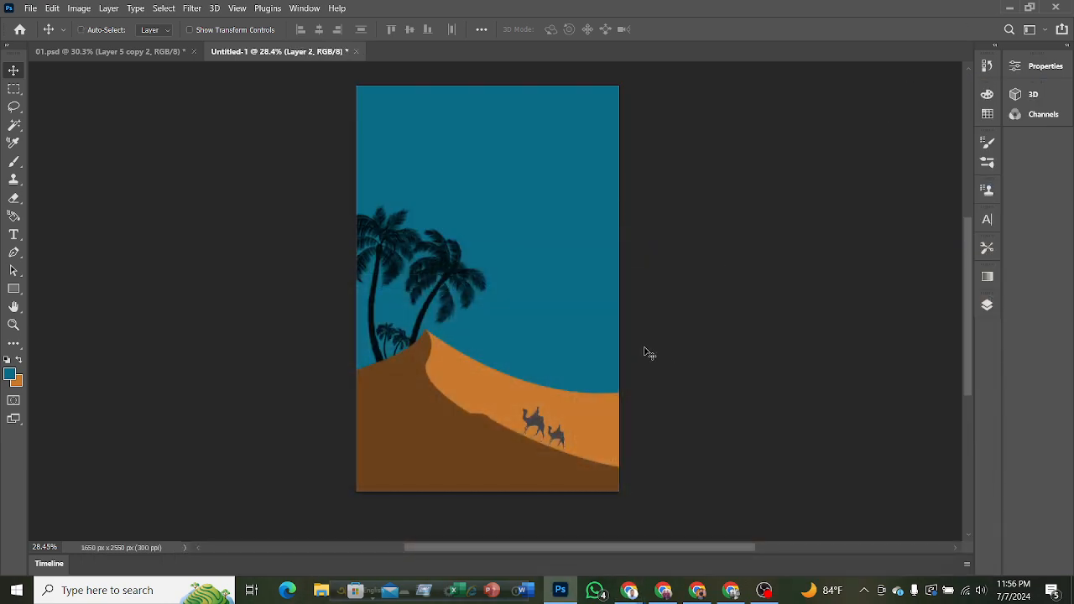
pyautogui.click(987, 305)
pyautogui.rightClick(864, 142)
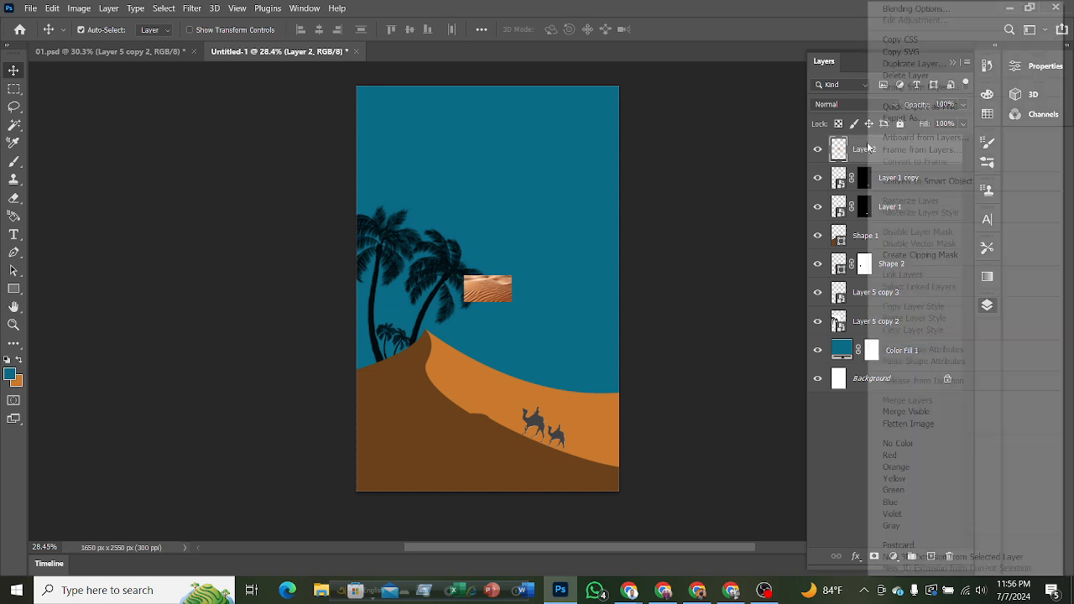
pyautogui.click(920, 181)
# Scale the sand photo to about 566%, rotate it to about 28° and position it over the orange dune.
pyautogui.hotkey('ctrl', 't')
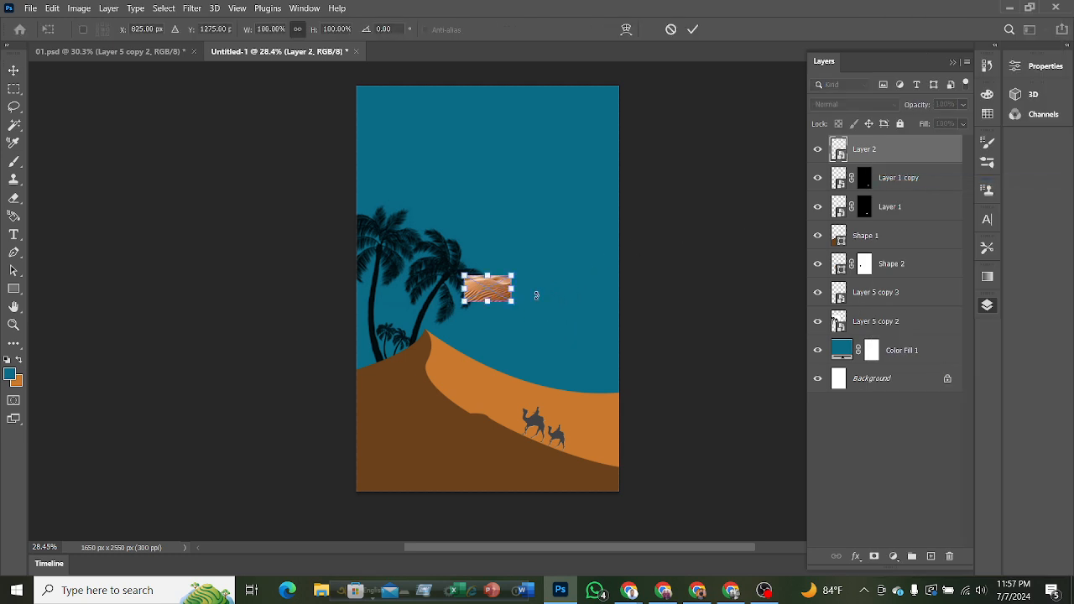
pyautogui.moveTo(512, 275); pyautogui.dragTo(679, 182)
pyautogui.moveTo(574, 224); pyautogui.dragTo(528, 371)
pyautogui.moveTo(635, 326); pyautogui.dragTo(697, 307)
pyautogui.moveTo(594, 410); pyautogui.dragTo(592, 382)
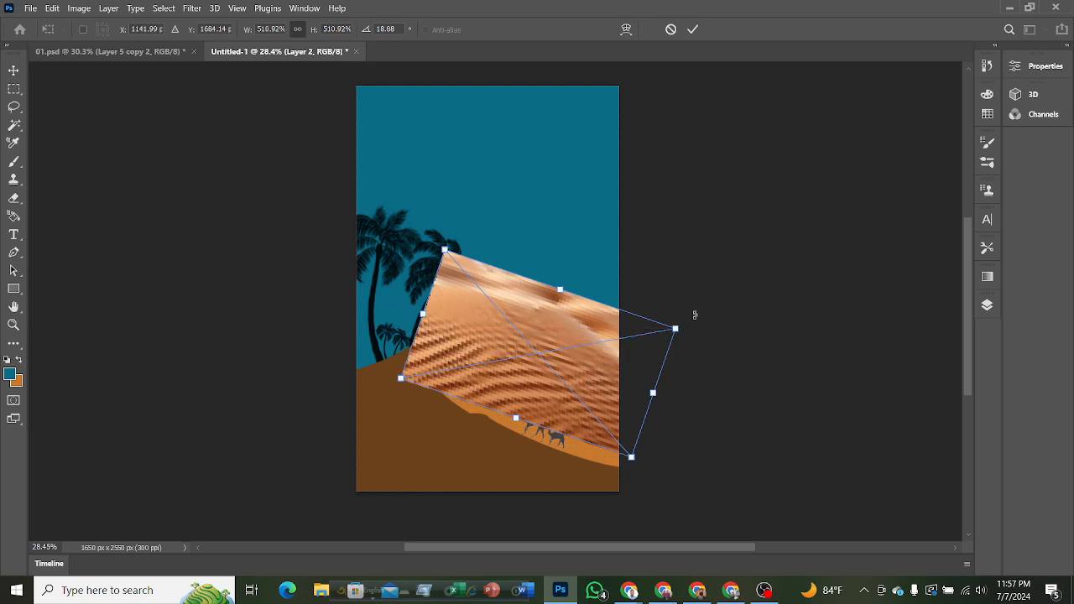
pyautogui.moveTo(694, 315); pyautogui.dragTo(706, 340)
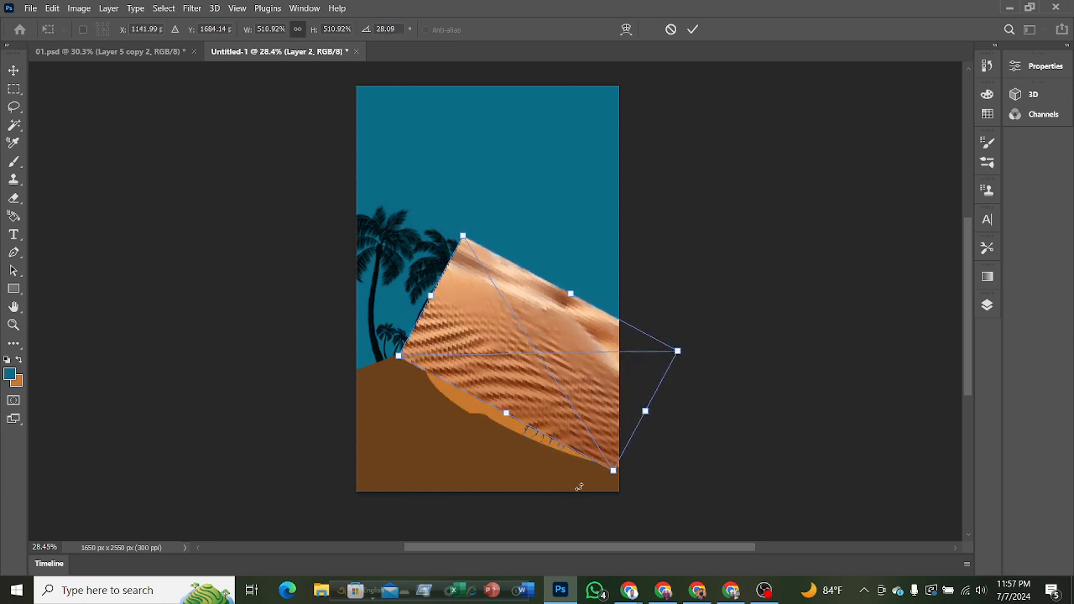
pyautogui.moveTo(613, 471); pyautogui.dragTo(629, 496)
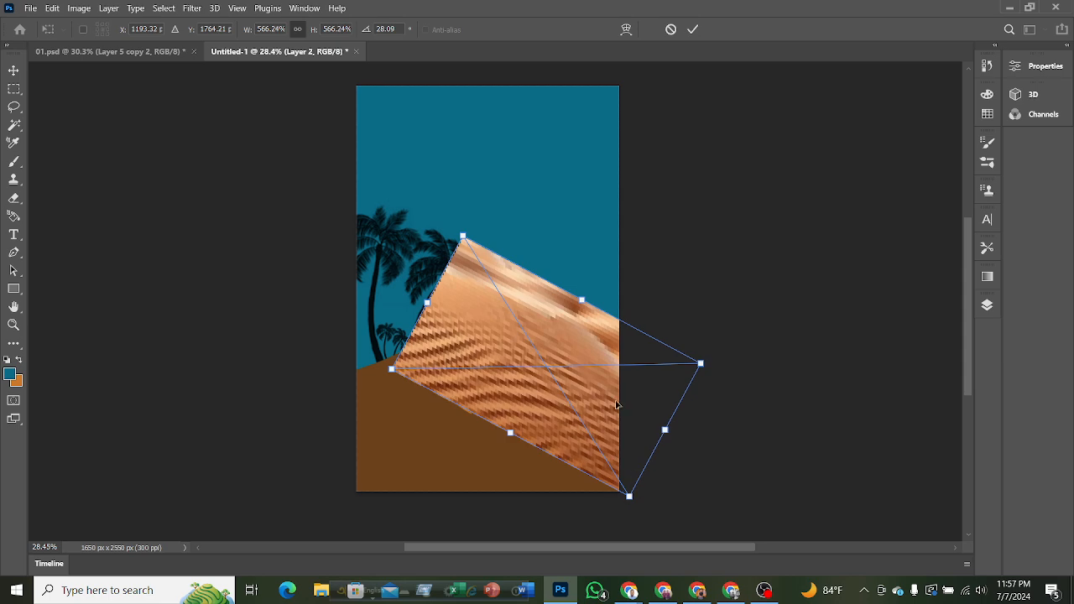
pyautogui.moveTo(616, 405); pyautogui.dragTo(610, 414)
pyautogui.click(694, 29)
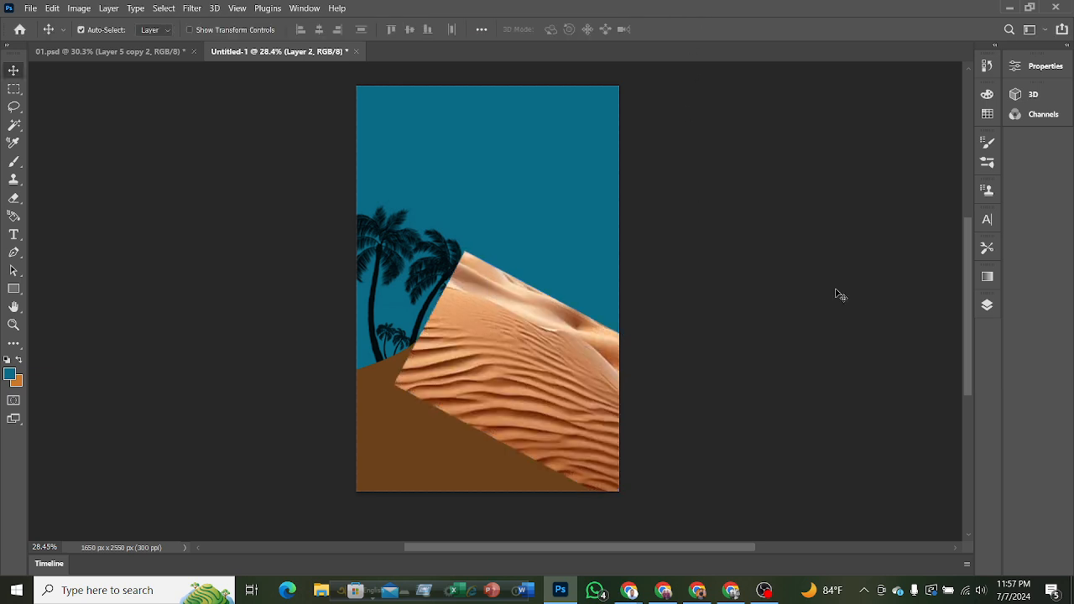
# Move the sand photo layer between Shape 1 and Shape 2 and clip it to the orange dune, Shape 2.
pyautogui.click(986, 306)
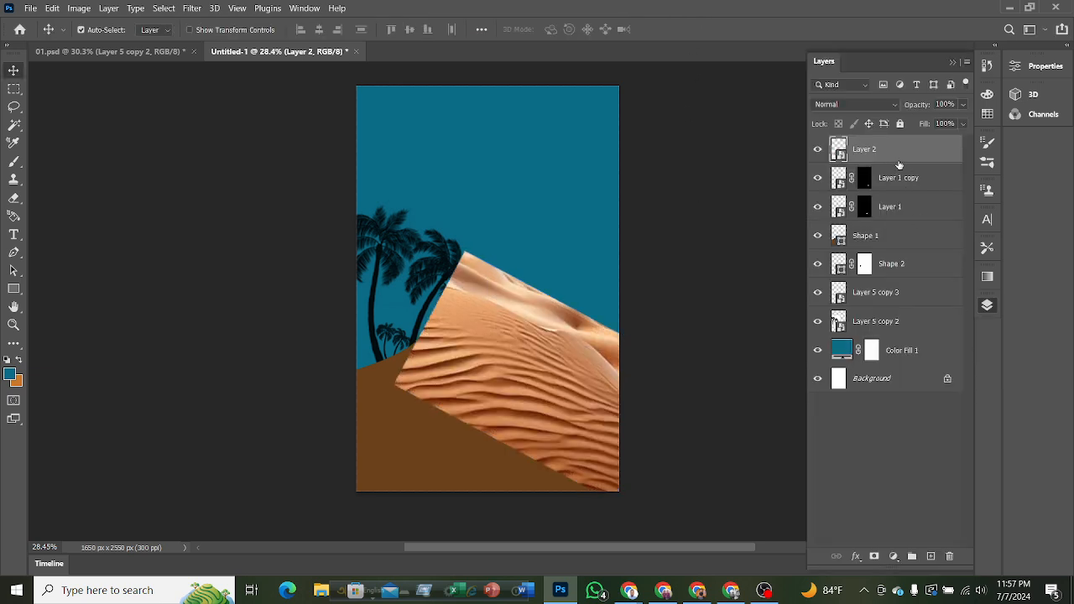
pyautogui.moveTo(899, 165); pyautogui.dragTo(889, 249)
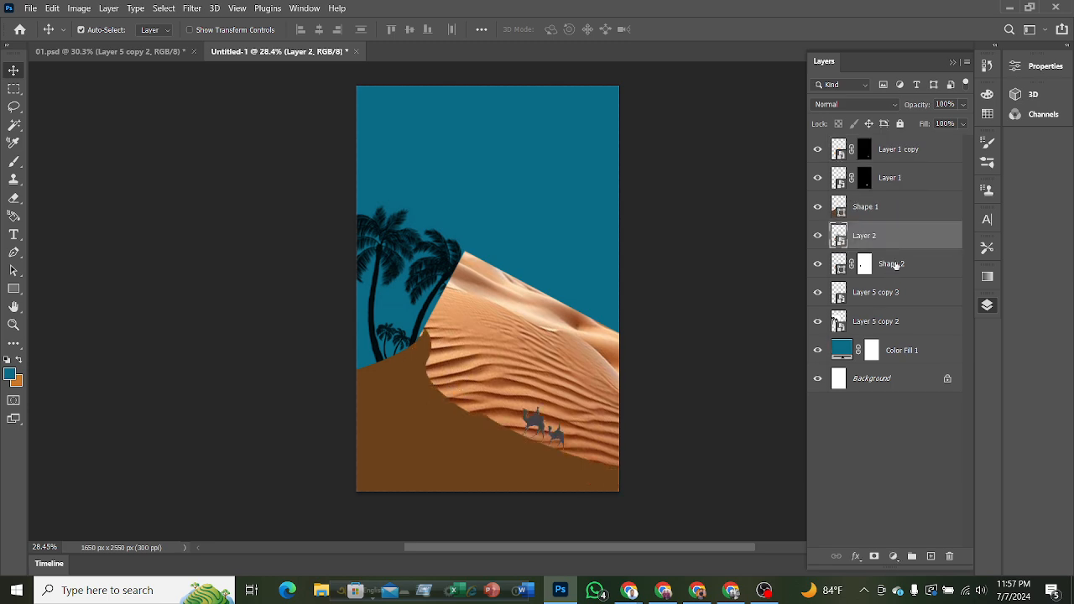
pyautogui.keyDown('alt'); pyautogui.click(903, 248); pyautogui.keyUp('alt')
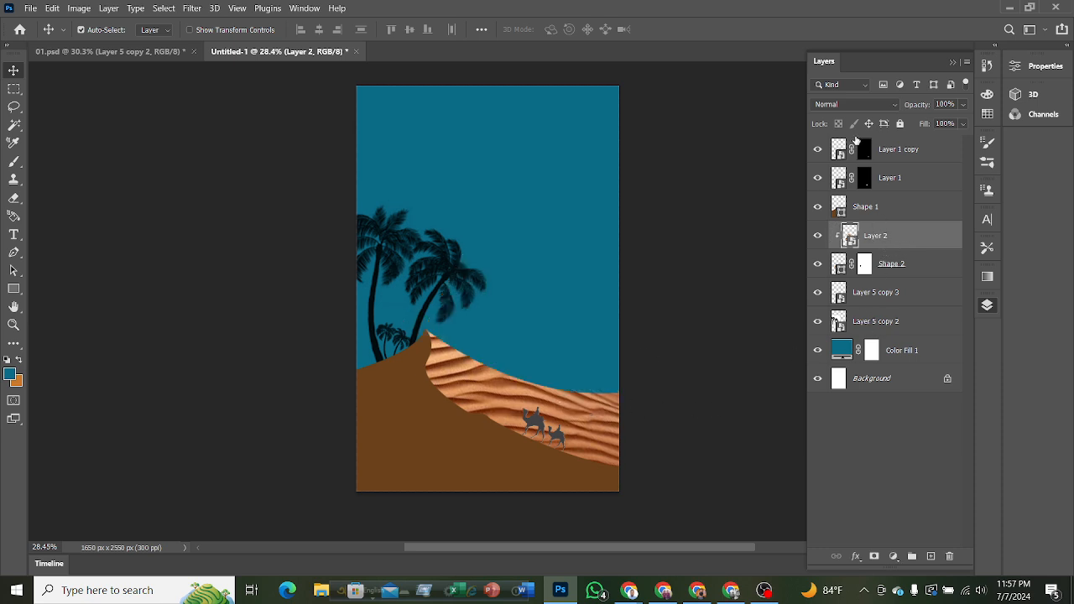
# Open the blend mode choices for the clipped sand photo layer.
pyautogui.click(837, 106)
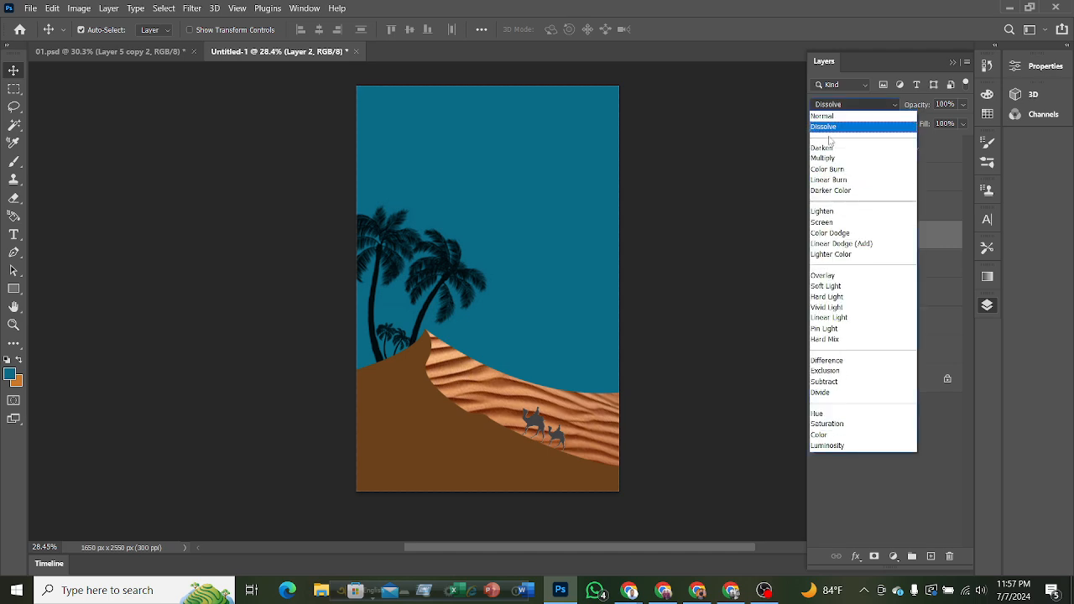
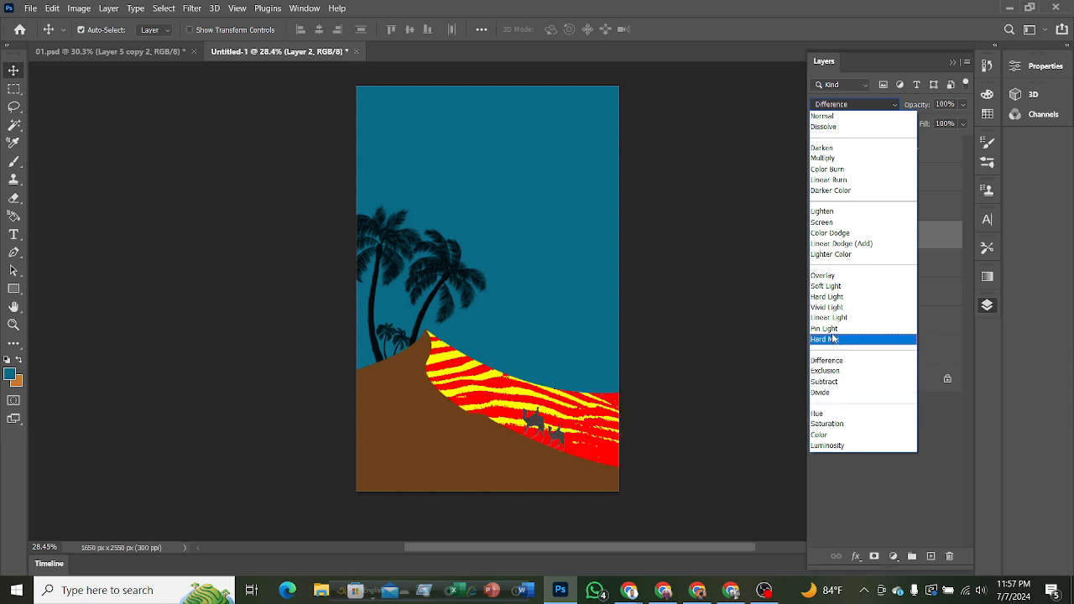
# Keep the clipped sand photo layer in Normal blend mode and lower its opacity to 4%.
pyautogui.click(765, 222)
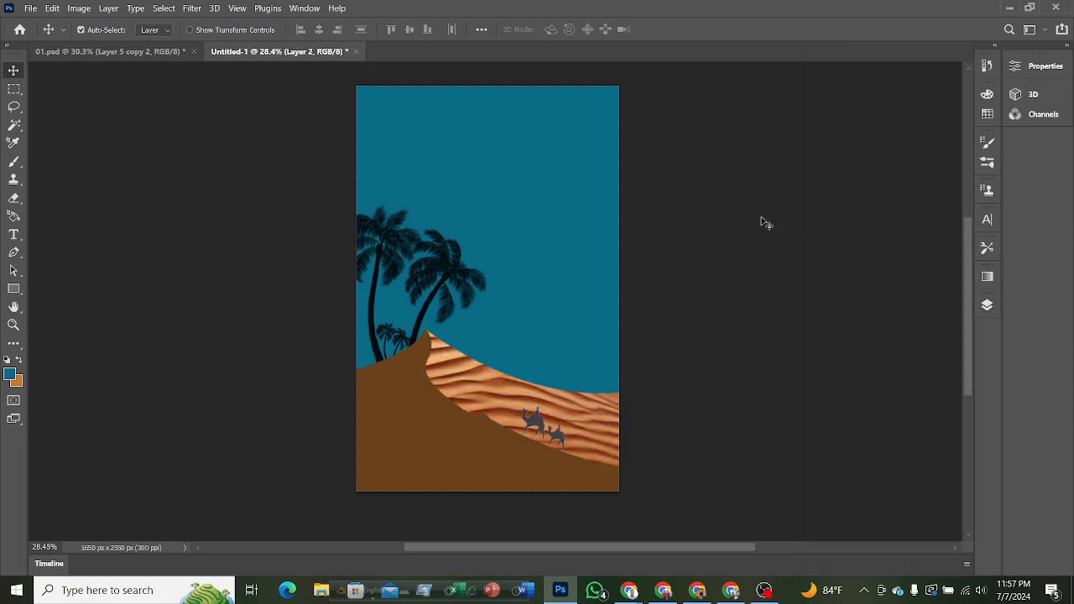
pyautogui.click(986, 305)
pyautogui.click(961, 104)
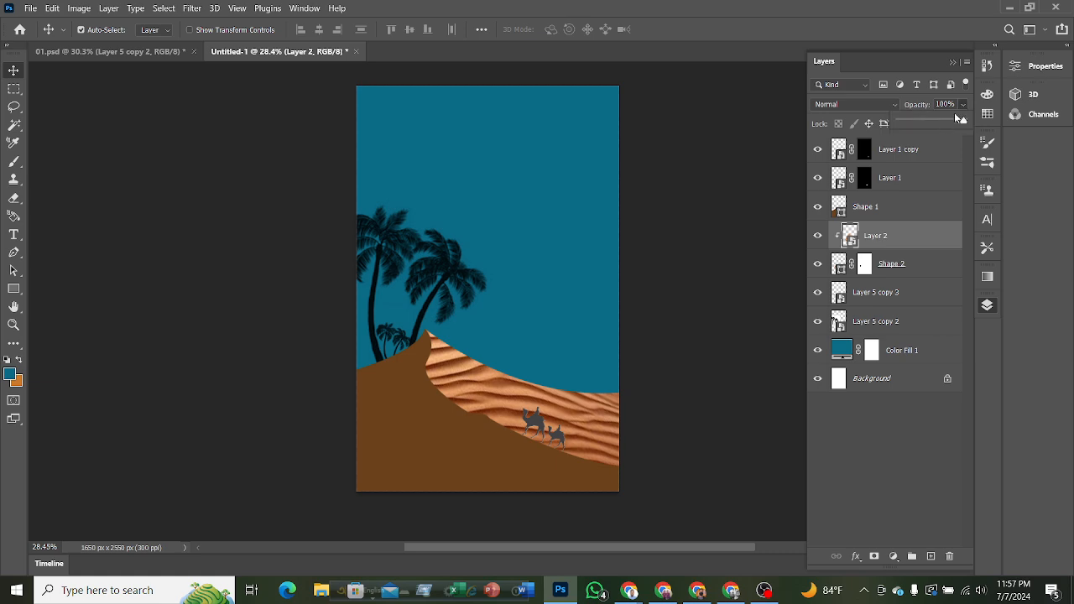
pyautogui.moveTo(920, 124); pyautogui.dragTo(918, 123)
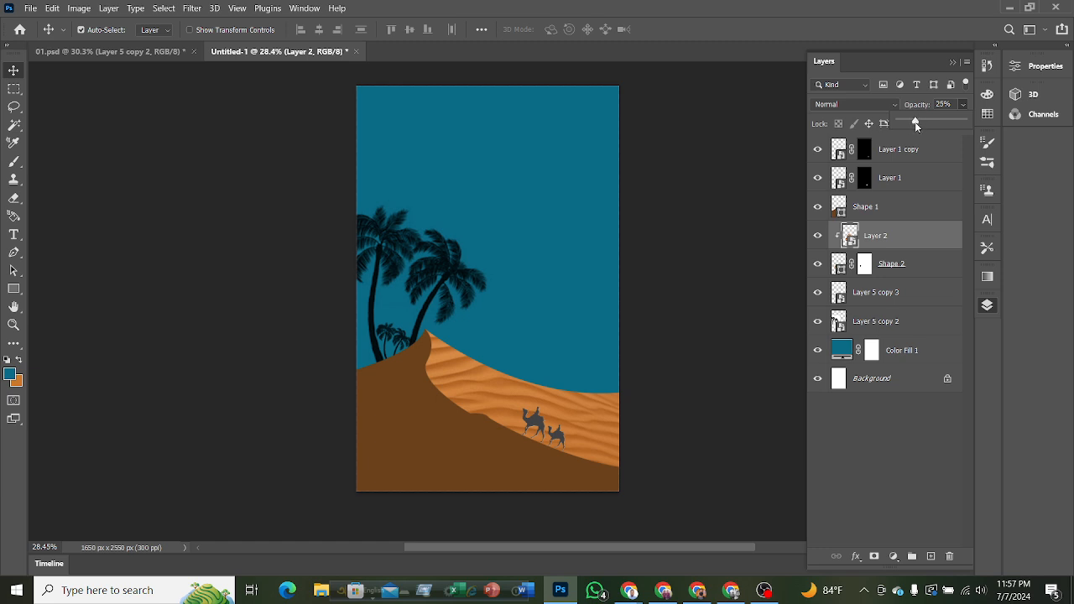
pyautogui.moveTo(916, 124); pyautogui.dragTo(911, 128)
pyautogui.moveTo(906, 124); pyautogui.dragTo(904, 123)
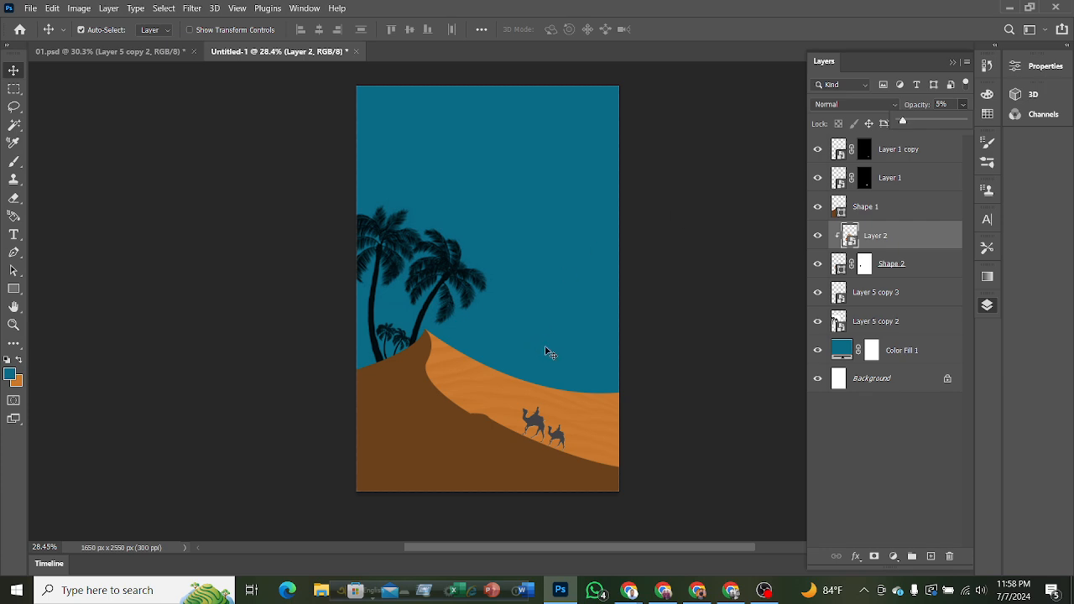
pyautogui.scroll(3, 546, 352)
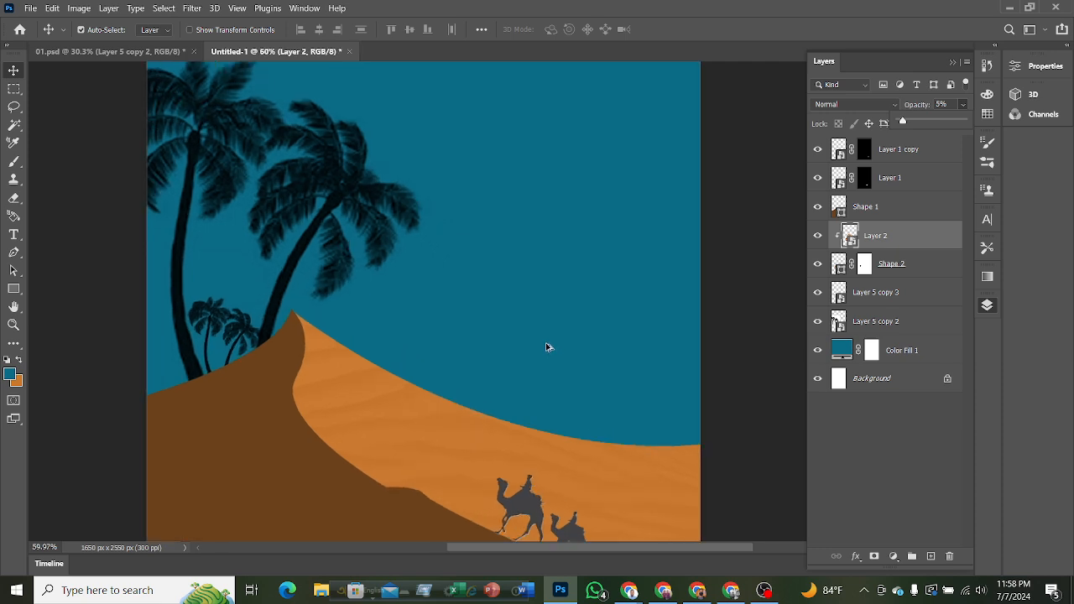
pyautogui.scroll(-3, 546, 348)
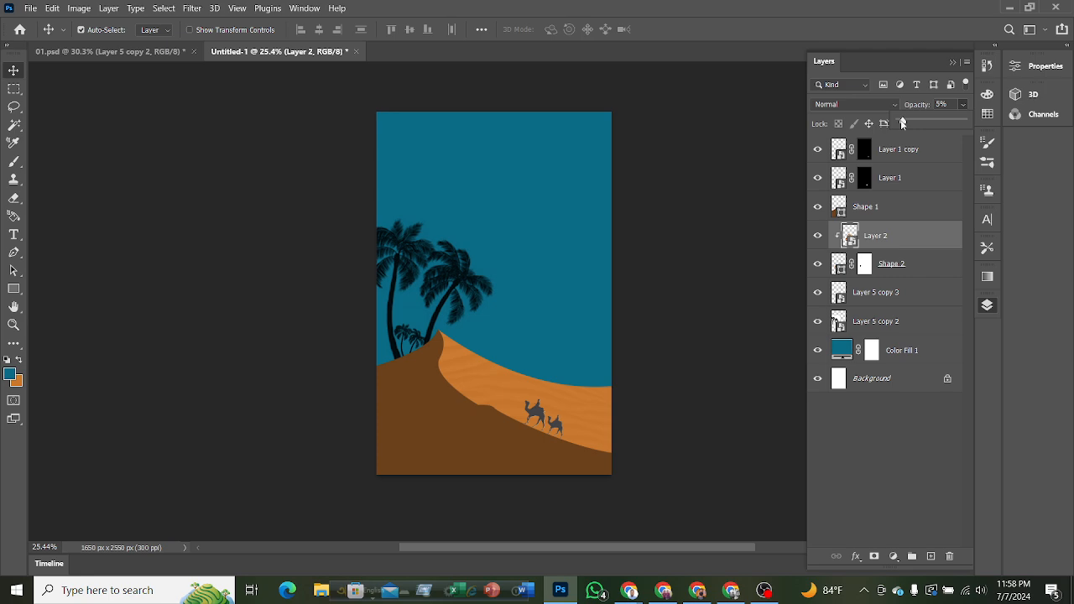
pyautogui.moveTo(902, 124); pyautogui.dragTo(907, 125)
pyautogui.scroll(3, 483, 411)
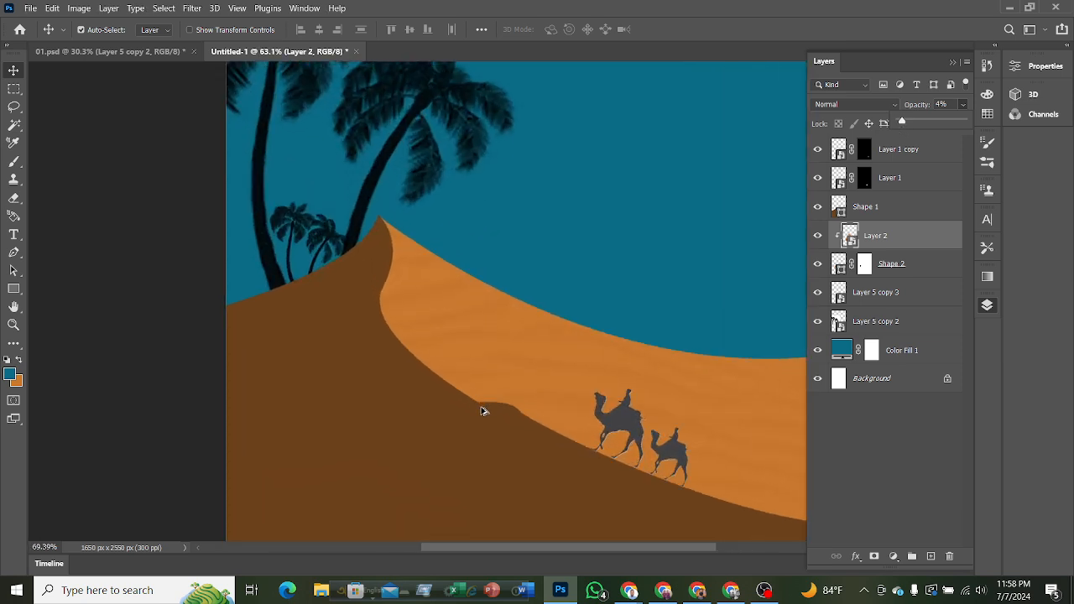
pyautogui.scroll(1, 483, 411)
pyautogui.scroll(-2, 518, 395)
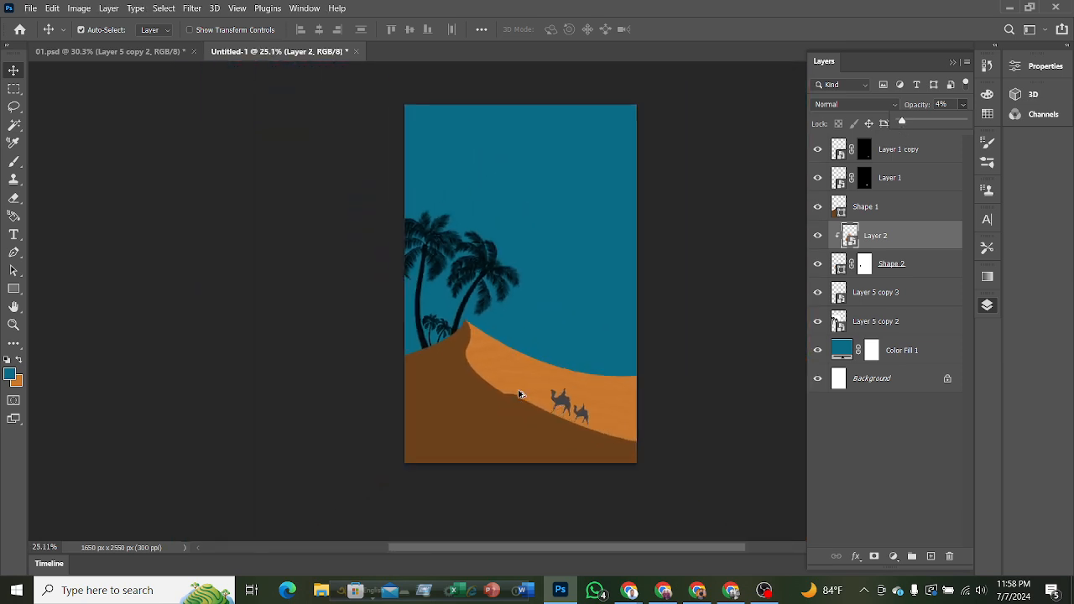
# Hide and show the sand layer again to compare the orange dune with and without its texture.
pyautogui.click(818, 239)
pyautogui.scroll(3, 657, 341)
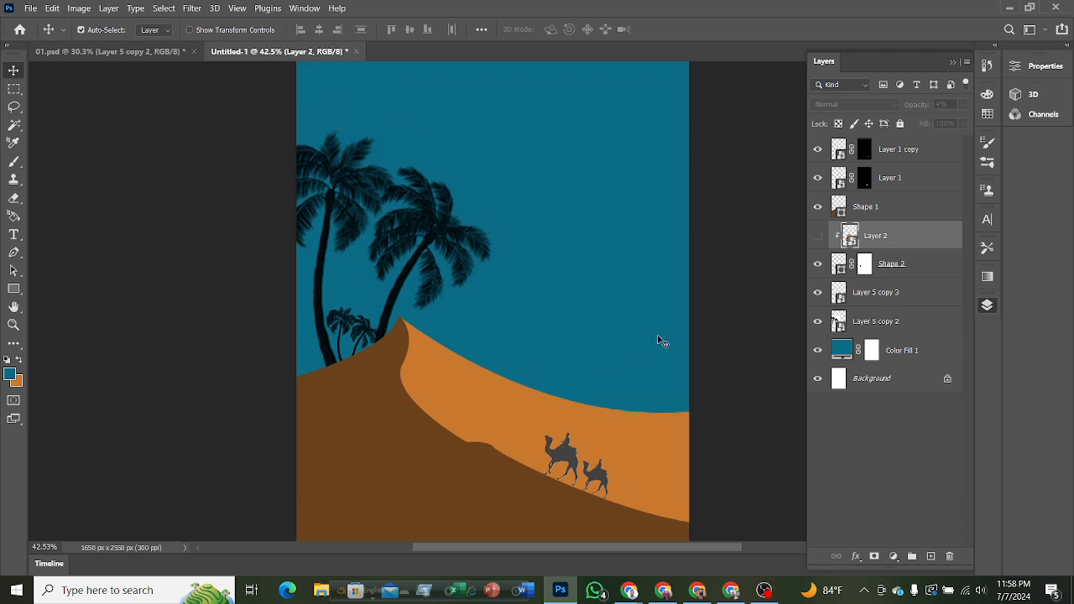
pyautogui.click(818, 239)
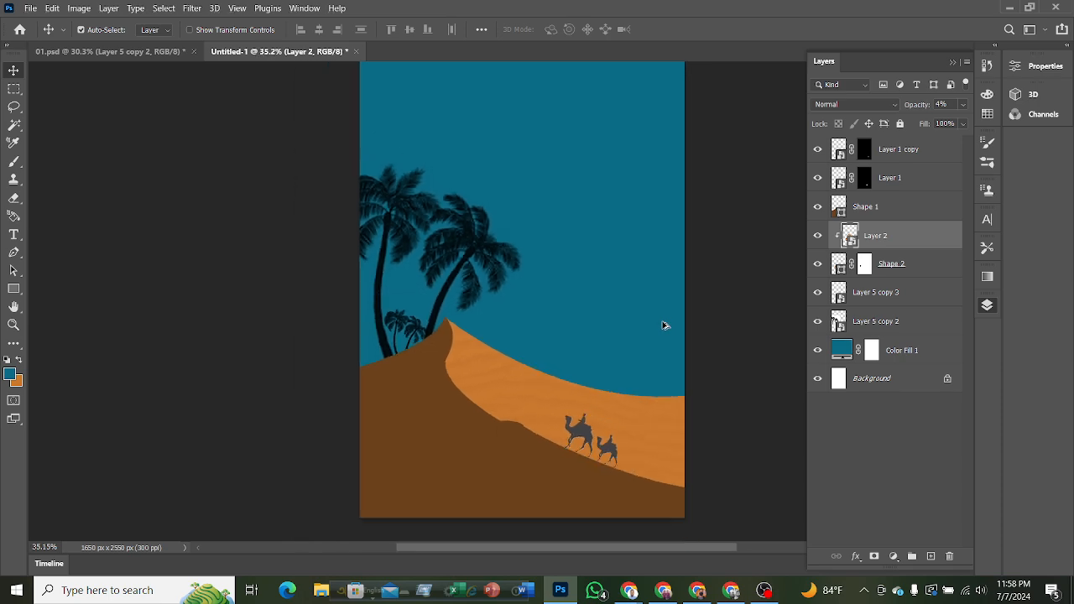
pyautogui.scroll(-2, 663, 326)
pyautogui.scroll(2, 671, 317)
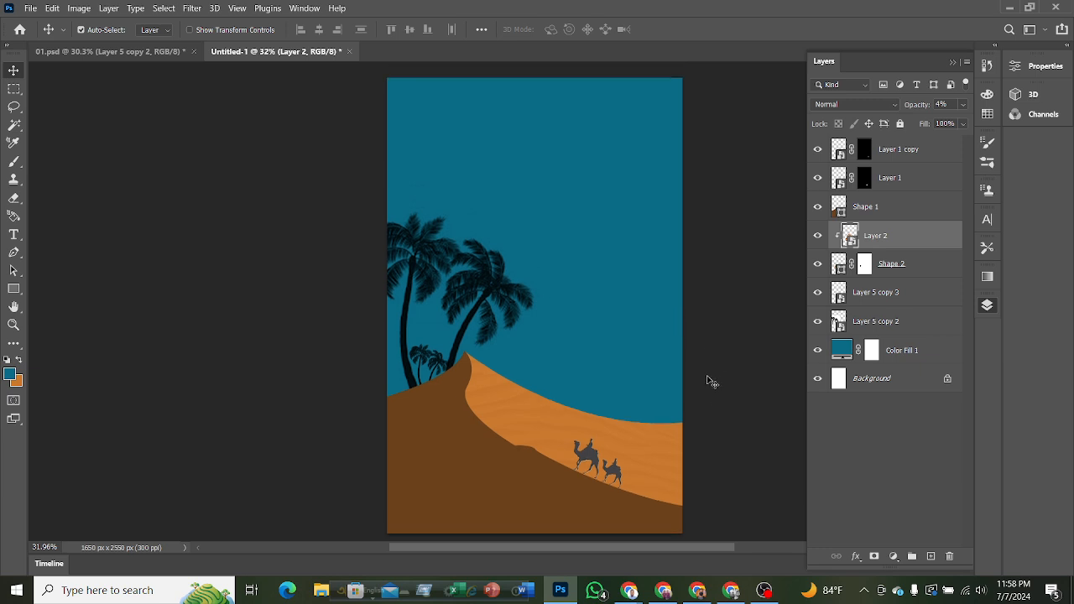
pyautogui.press('F7')
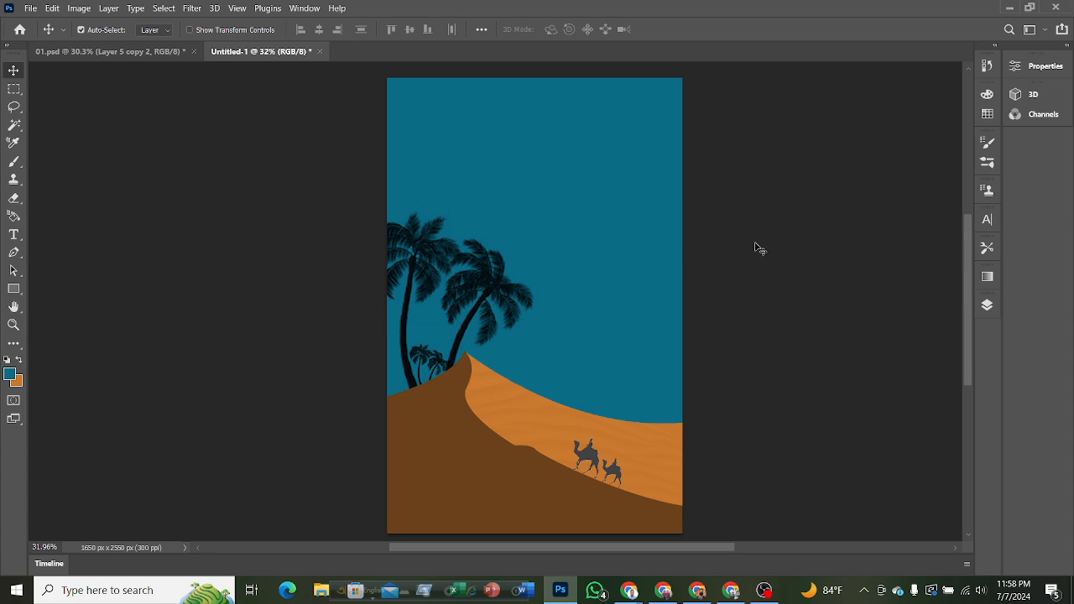
# Draw a 250 px circle in the upper sky with the Ellipse tool as a shape and fill it white.
pyautogui.click(24, 290)
pyautogui.click(58, 302)
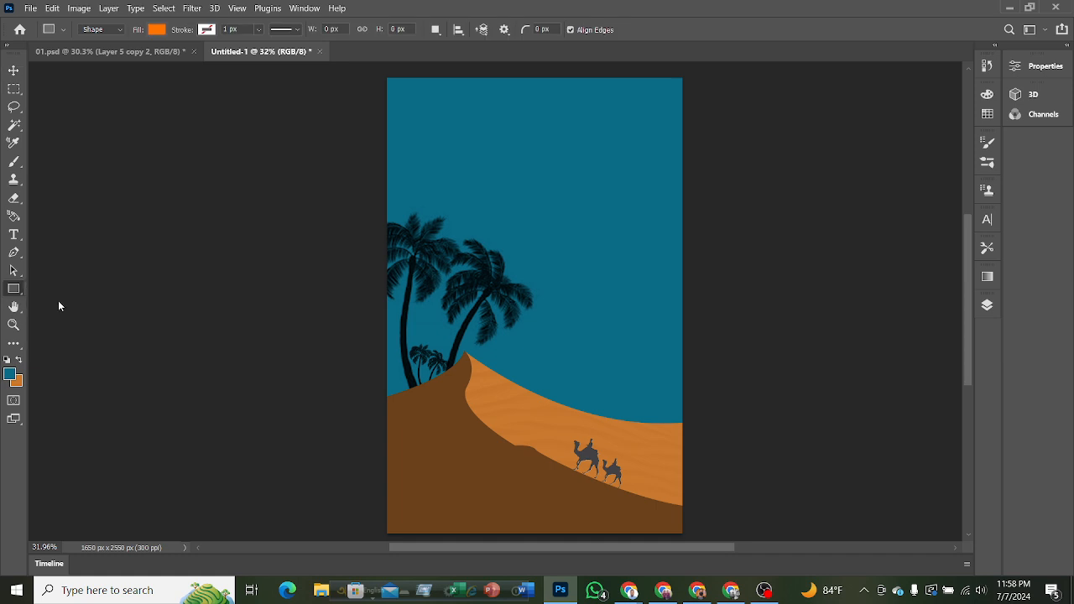
pyautogui.click(18, 91)
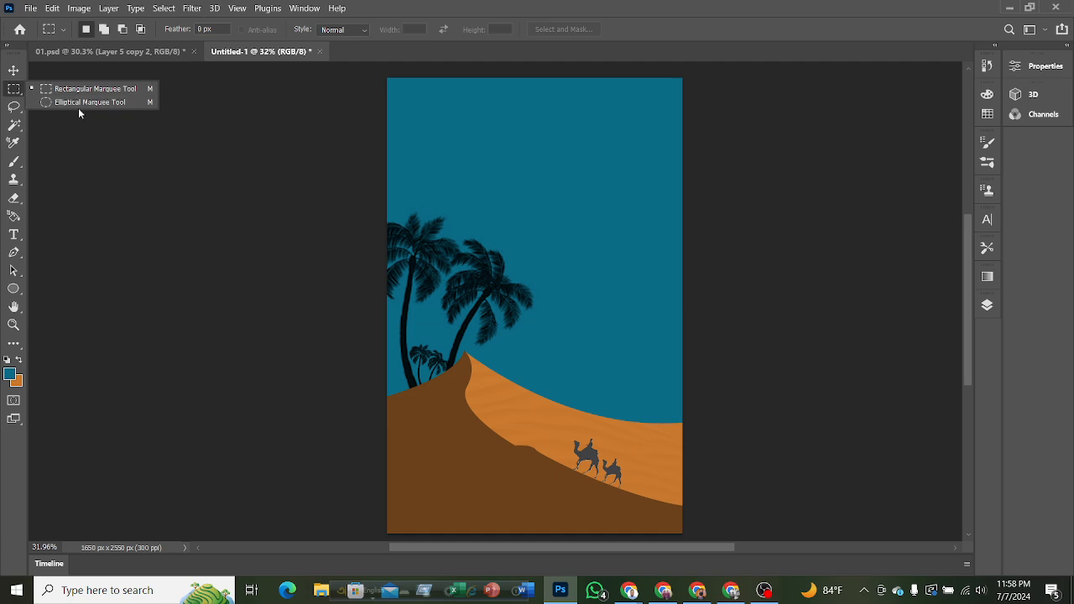
pyautogui.click(78, 103)
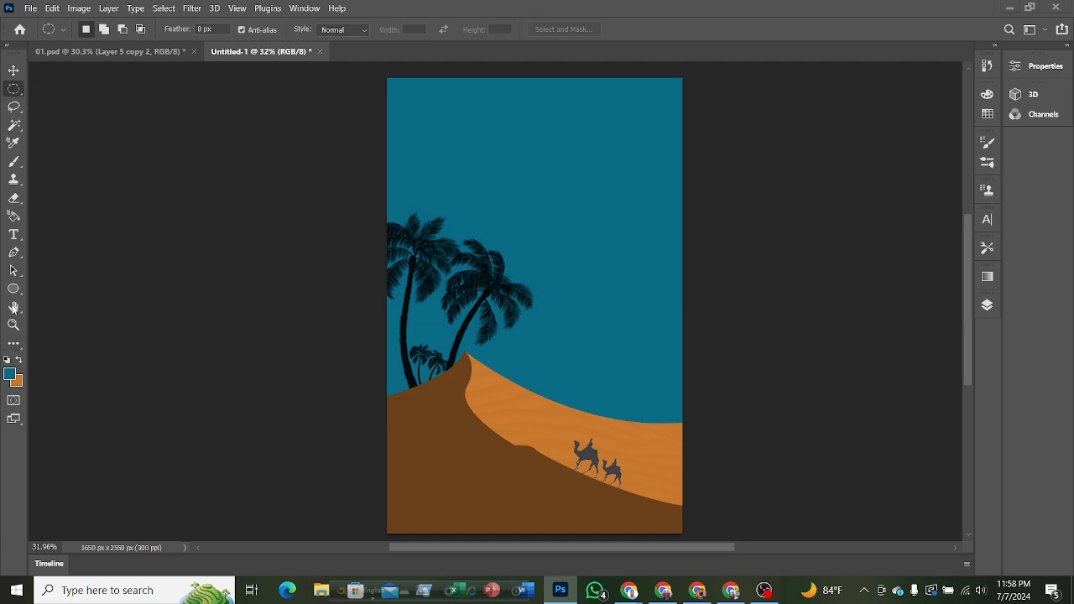
pyautogui.click(15, 290)
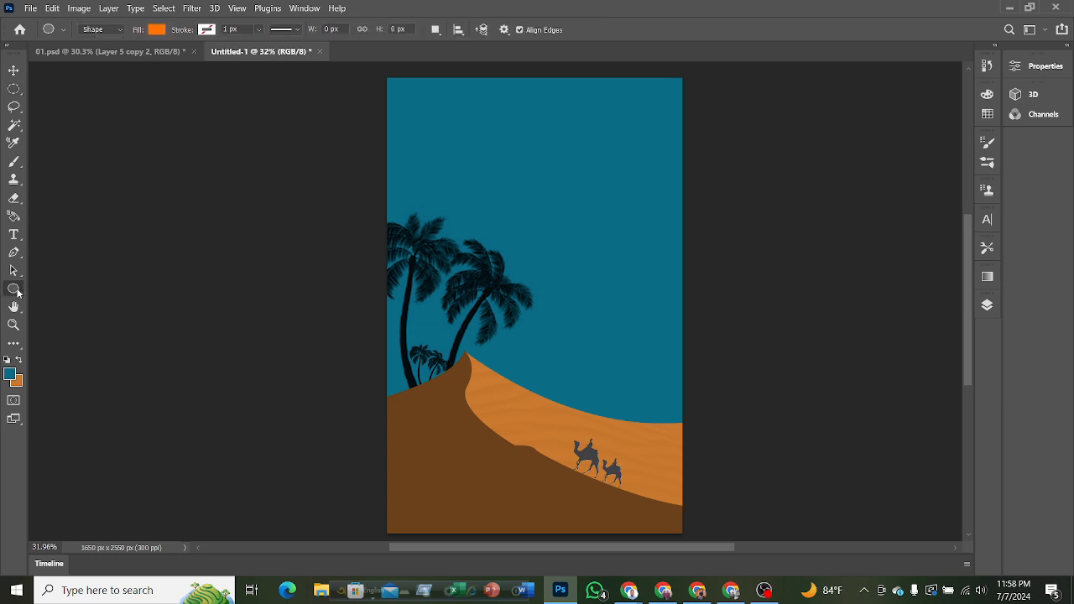
pyautogui.moveTo(557, 150); pyautogui.dragTo(585, 203)
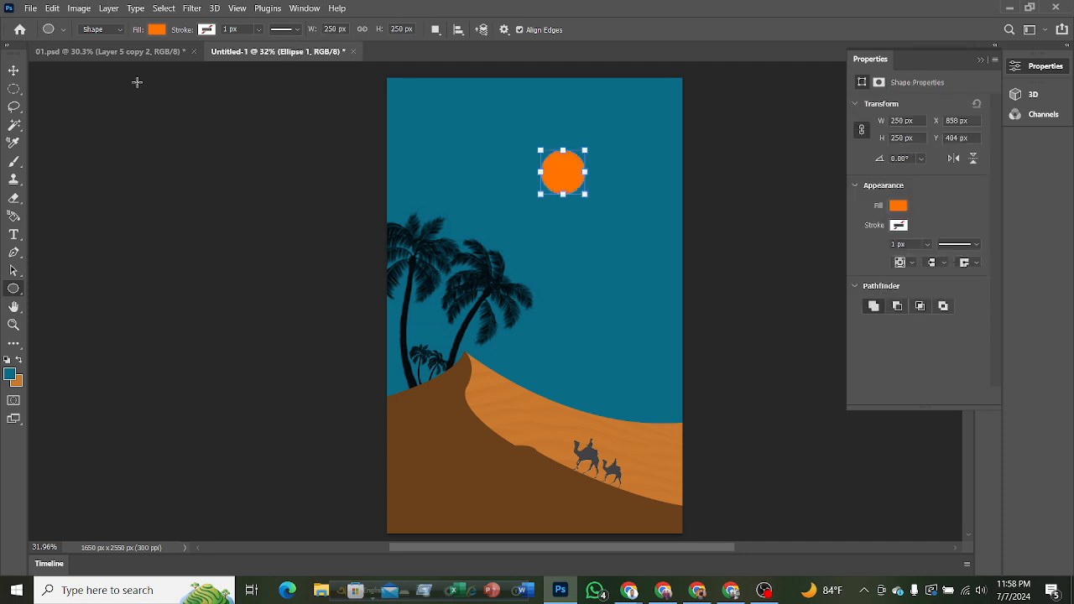
pyautogui.click(154, 30)
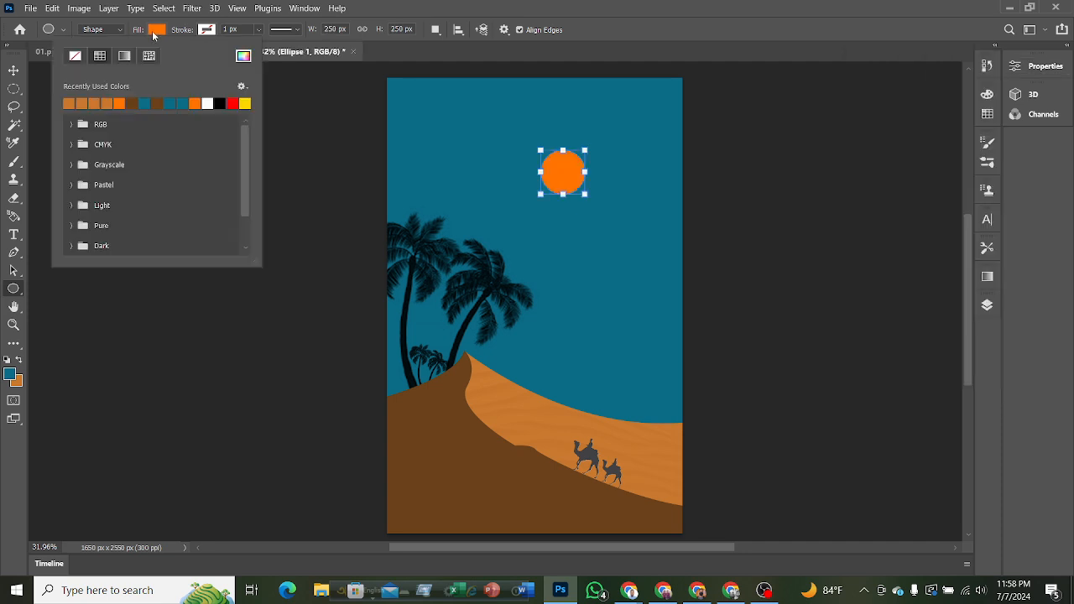
pyautogui.click(215, 102)
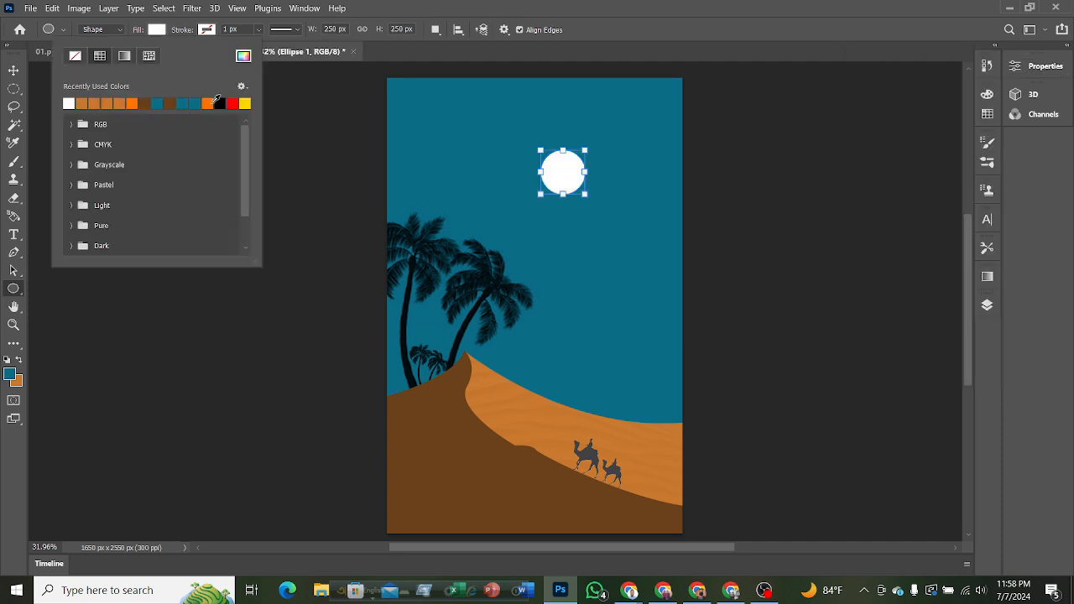
pyautogui.click(17, 72)
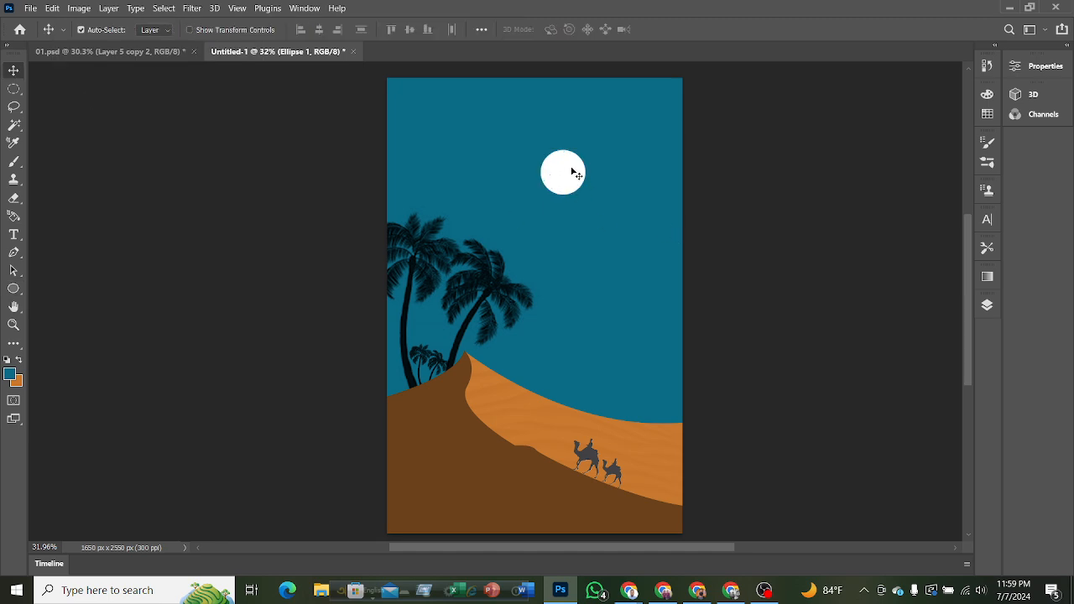
# Add a new empty layer and place it directly beneath the white circle's layer, Ellipse 1.
pyautogui.click(987, 306)
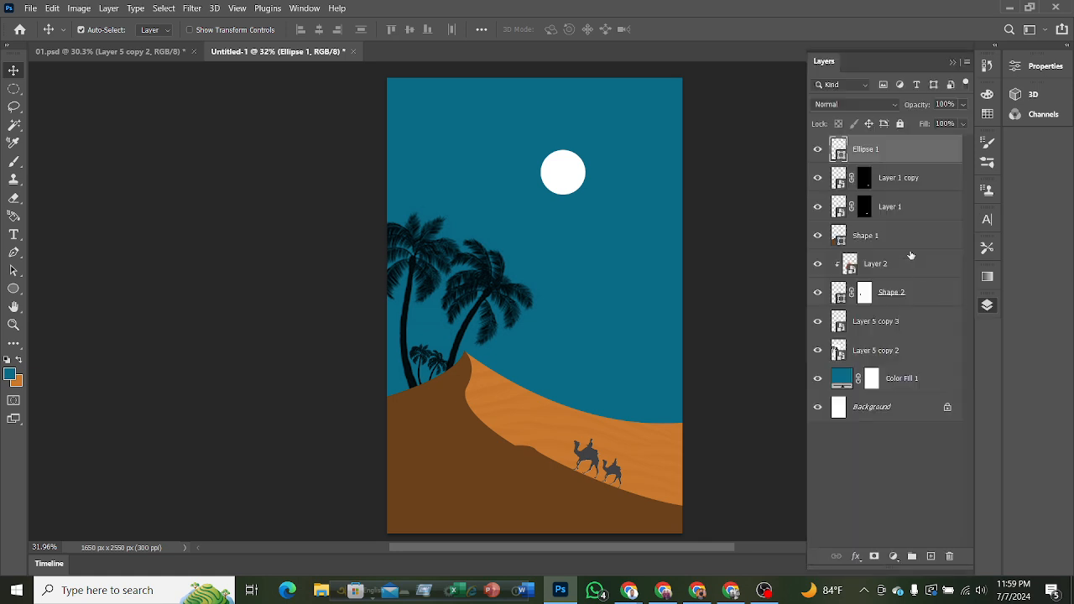
pyautogui.click(931, 556)
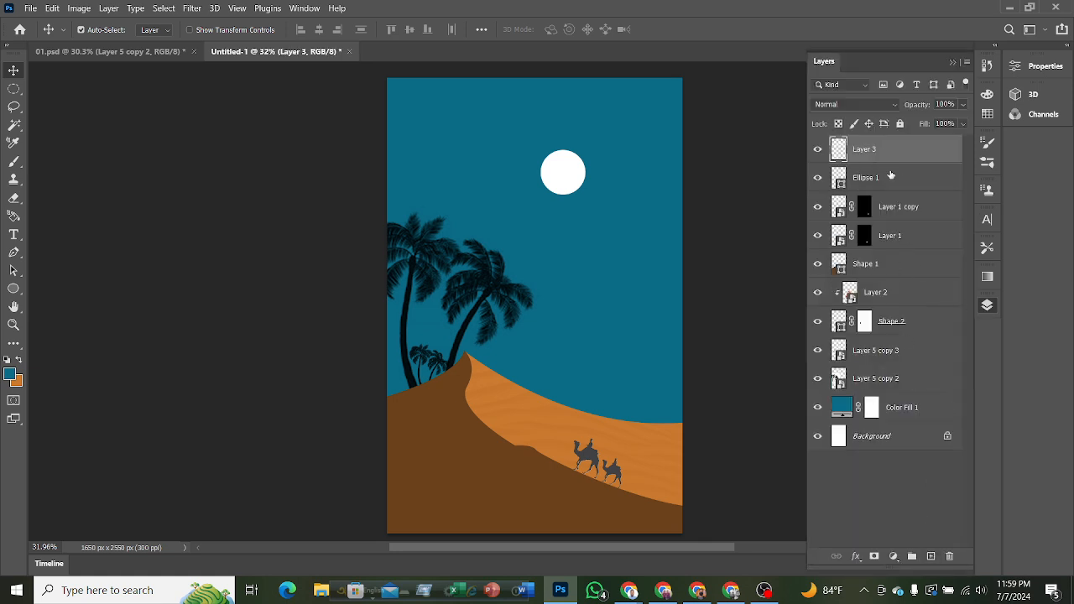
pyautogui.moveTo(875, 156); pyautogui.dragTo(873, 188)
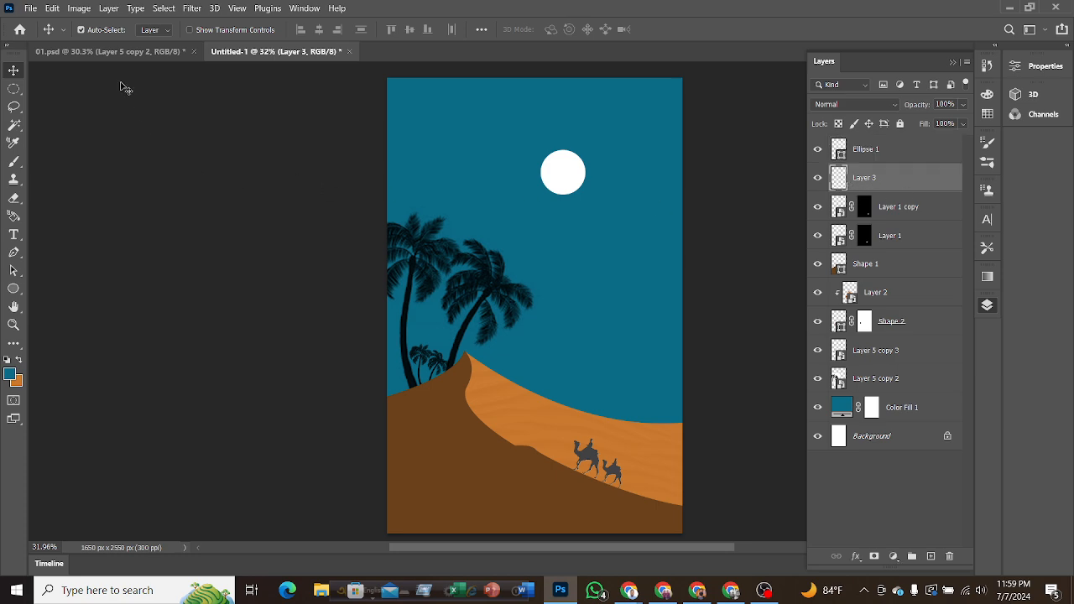
# Switch to the Brush tool with the Soft Round tip at 0% hardness and enlarge it to 400 px.
pyautogui.click(15, 163)
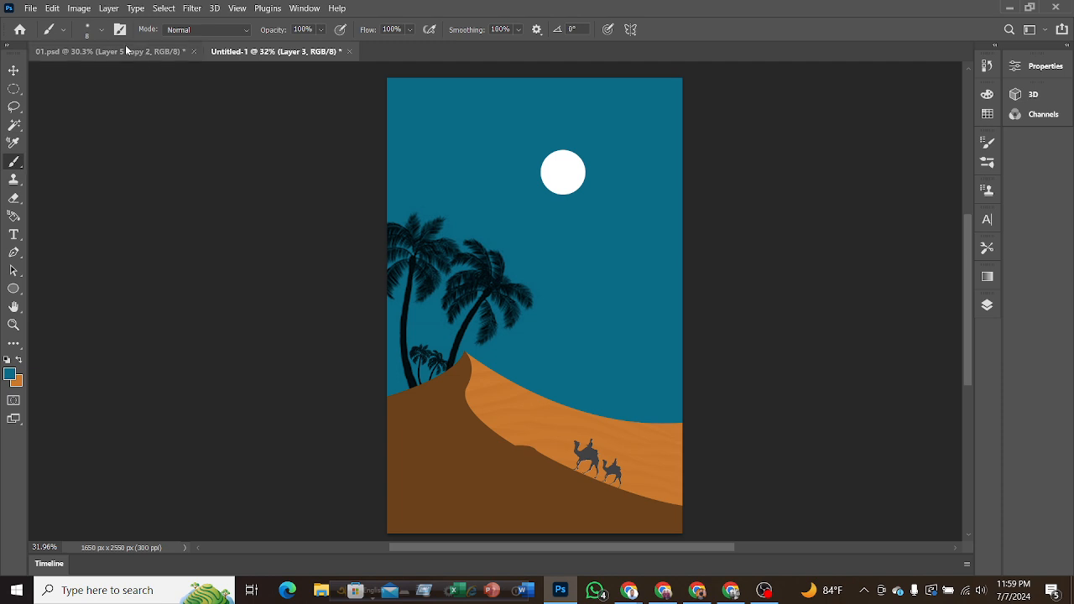
pyautogui.click(101, 30)
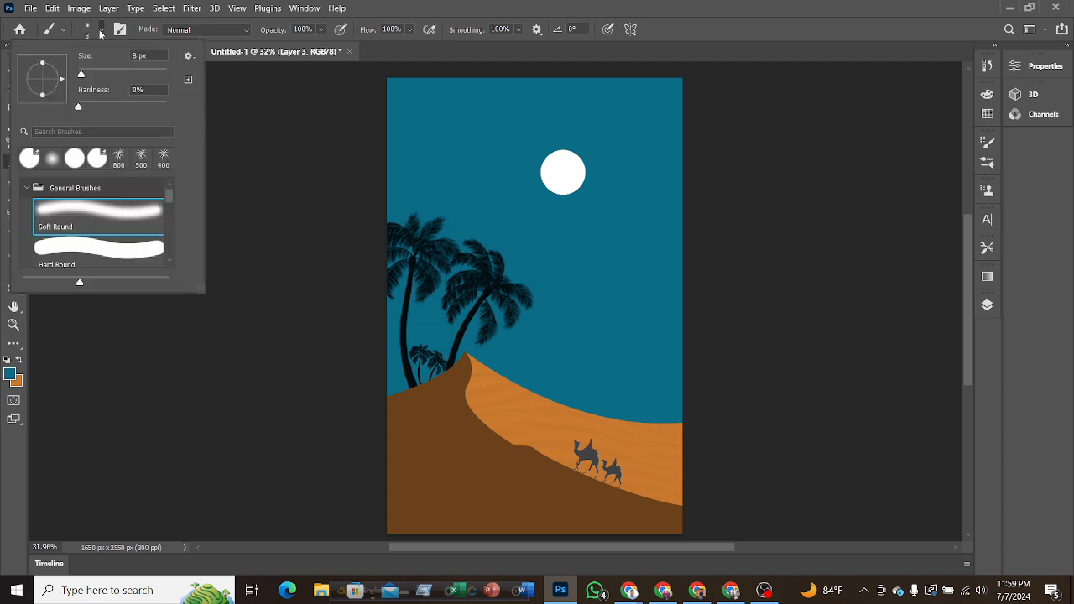
pyautogui.click(113, 75)
pyautogui.press('BackSpace')
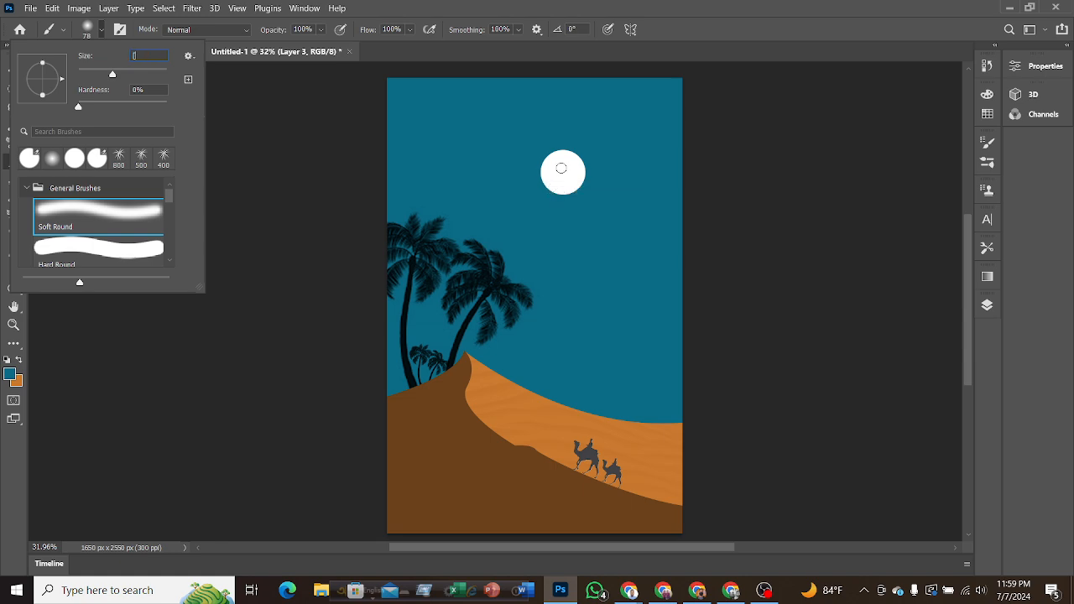
pyautogui.press('Return')
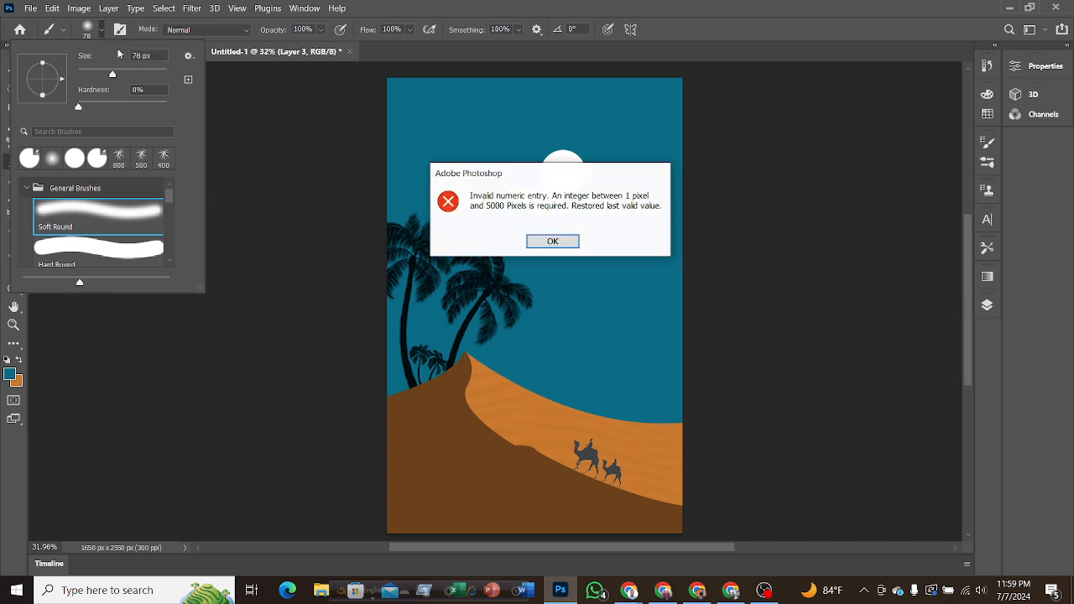
pyautogui.click(555, 240)
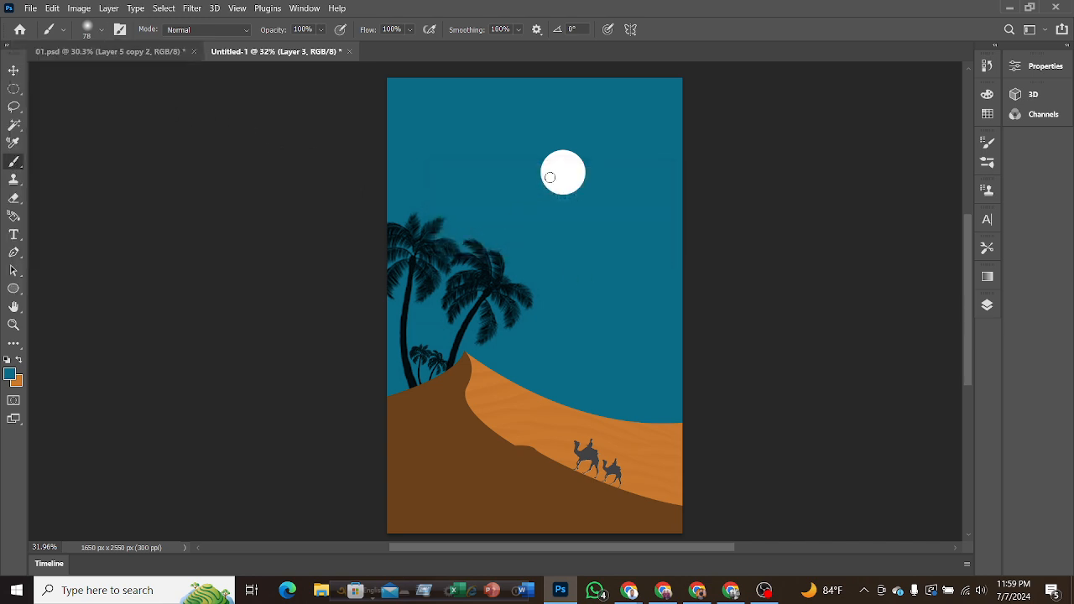
pyautogui.press(']')
pyautogui.press(']')
pyautogui.press(']')
pyautogui.press(']')
pyautogui.press(']')
pyautogui.press(']')
pyautogui.press(']')
pyautogui.press(']')
pyautogui.press(']')
pyautogui.press(']')
# Sample white from the circle and paint a soft glow centred behind it, with two dabs at 400 px and one at 500 px.
pyautogui.scroll(5, 569, 239)
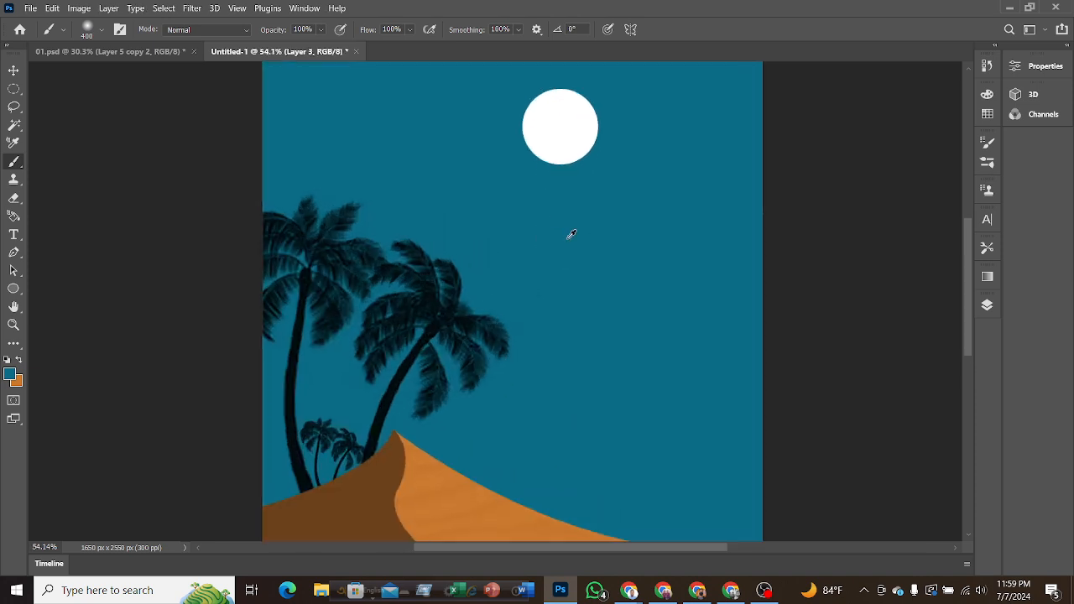
pyautogui.keyDown('alt'); pyautogui.click(556, 91); pyautogui.keyUp('alt')
pyautogui.scroll(2, 567, 368)
pyautogui.scroll(4, 567, 368)
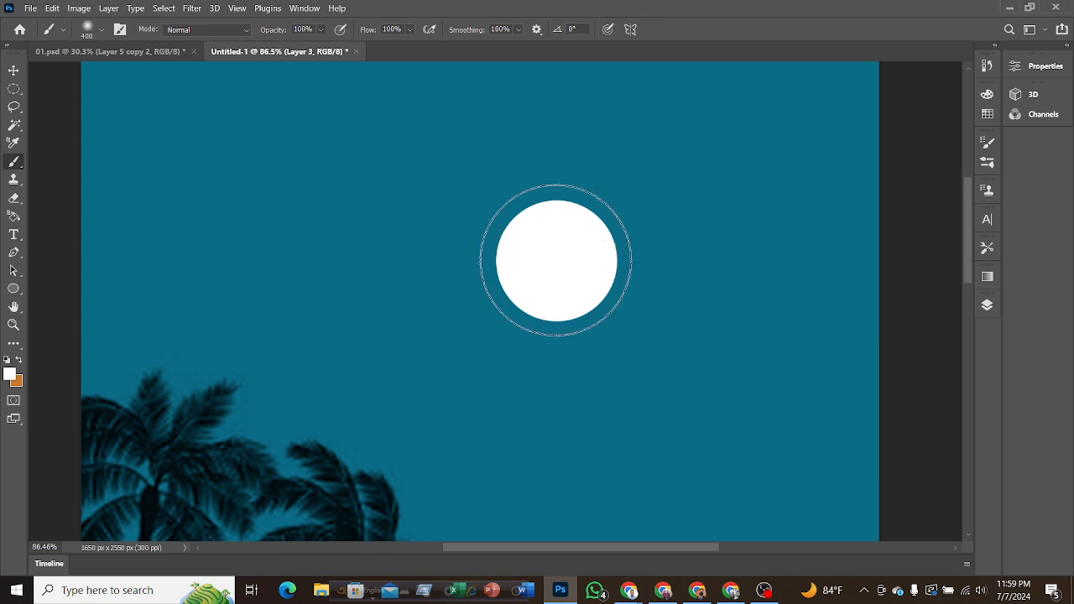
pyautogui.click(556, 260)
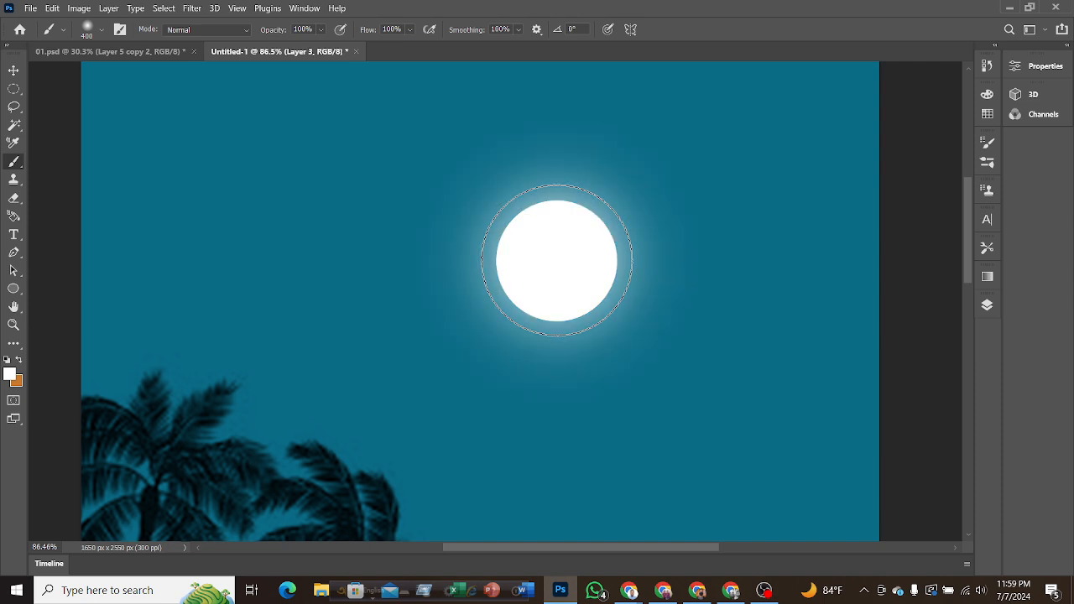
pyautogui.click(556, 261)
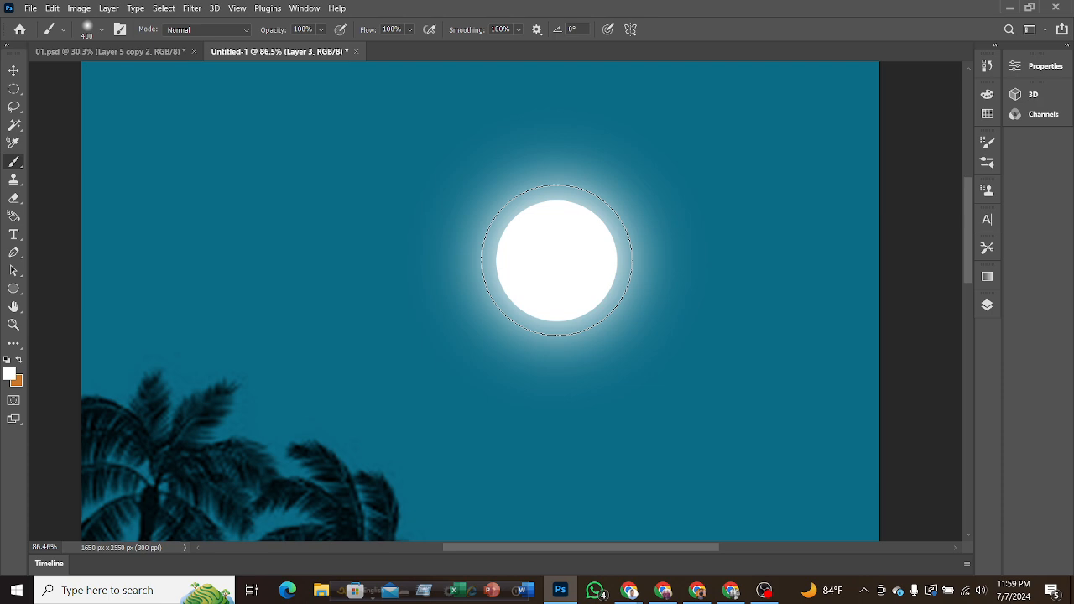
pyautogui.press(']')
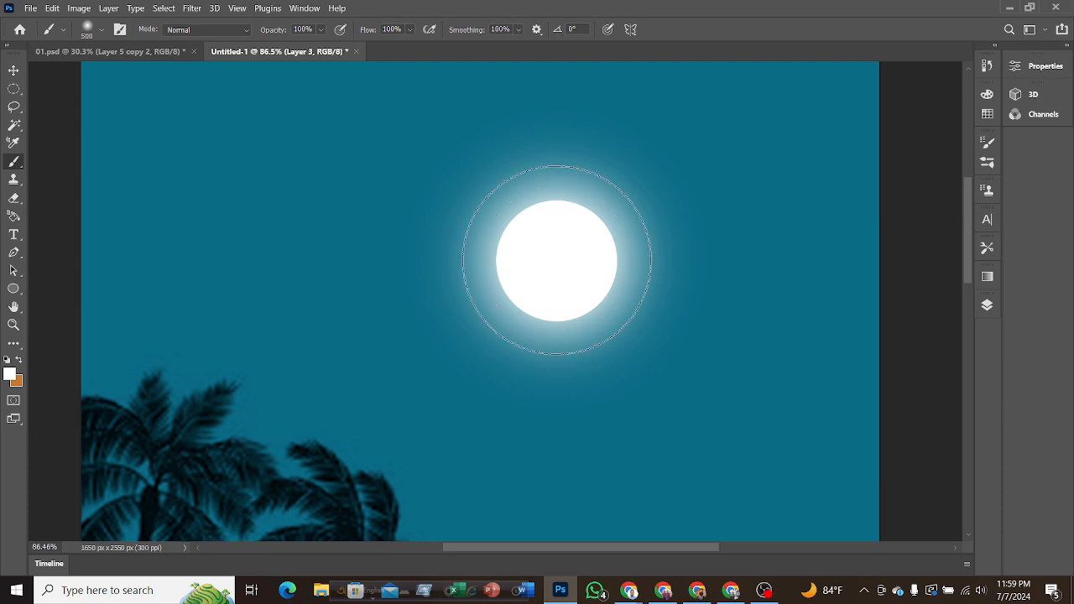
pyautogui.click(556, 260)
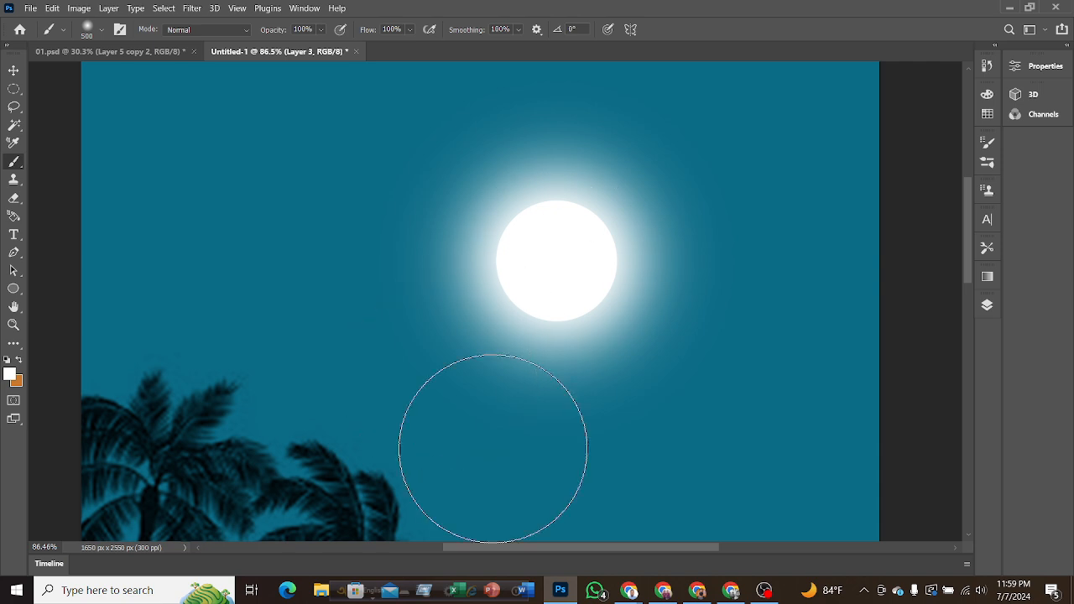
pyautogui.click(13, 67)
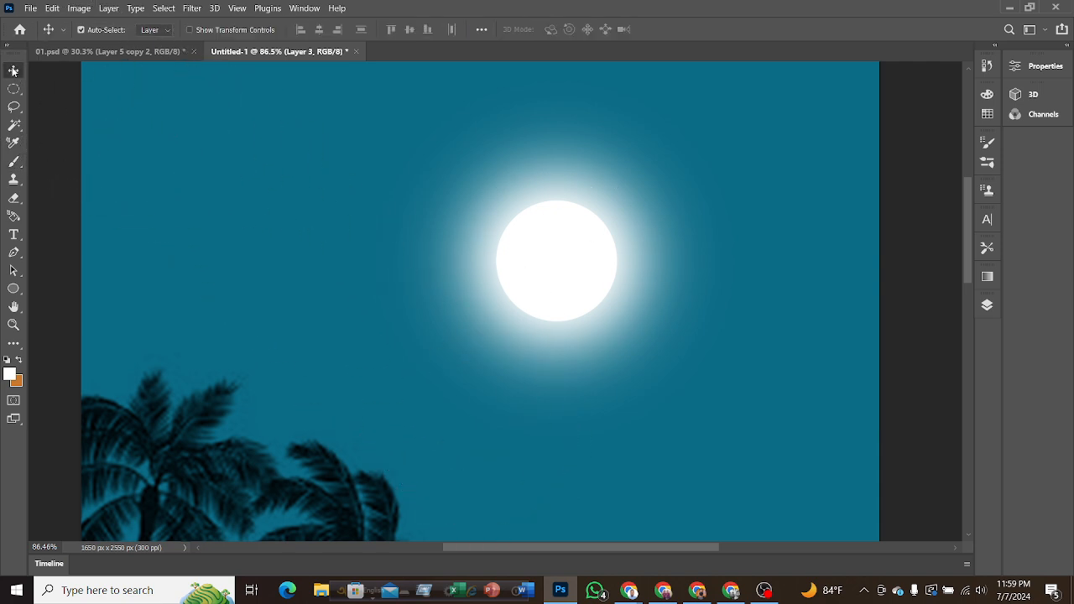
pyautogui.scroll(-5, 647, 315)
pyautogui.scroll(-3, 646, 316)
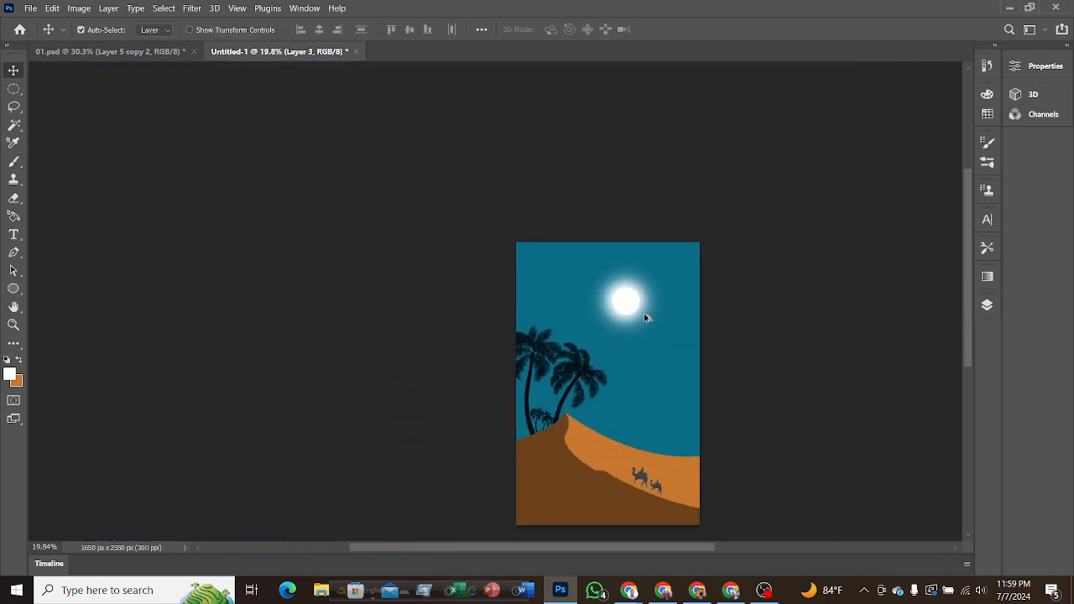
# Select the Ellipse 1 and Layer 3 layers together and move the glowing moon down to the dune's peak beside the palms.
pyautogui.click(987, 305)
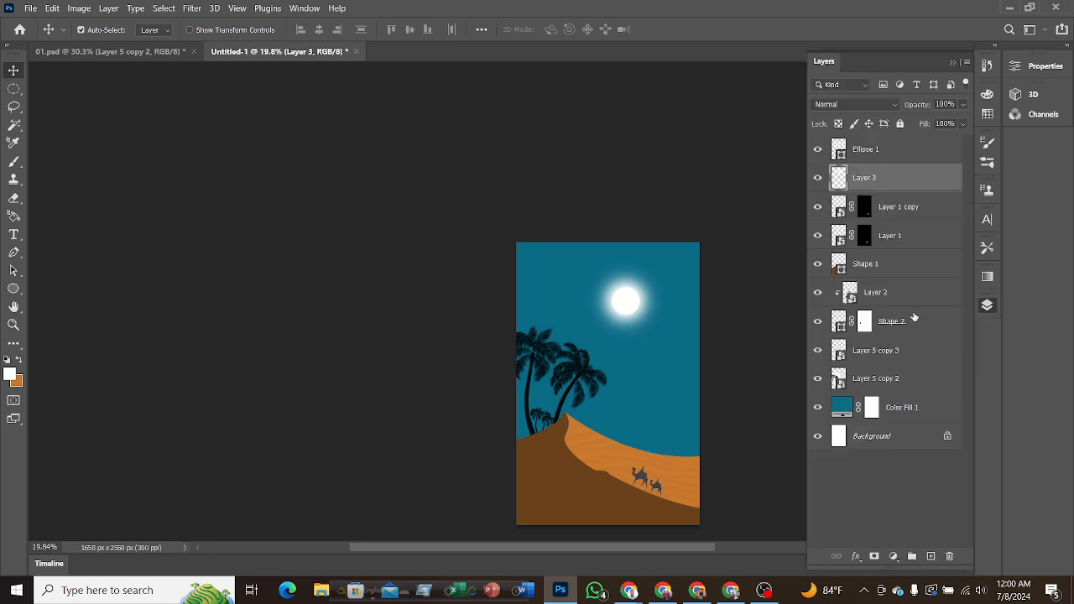
pyautogui.keyDown('shift'); pyautogui.click(874, 157); pyautogui.keyUp('shift')
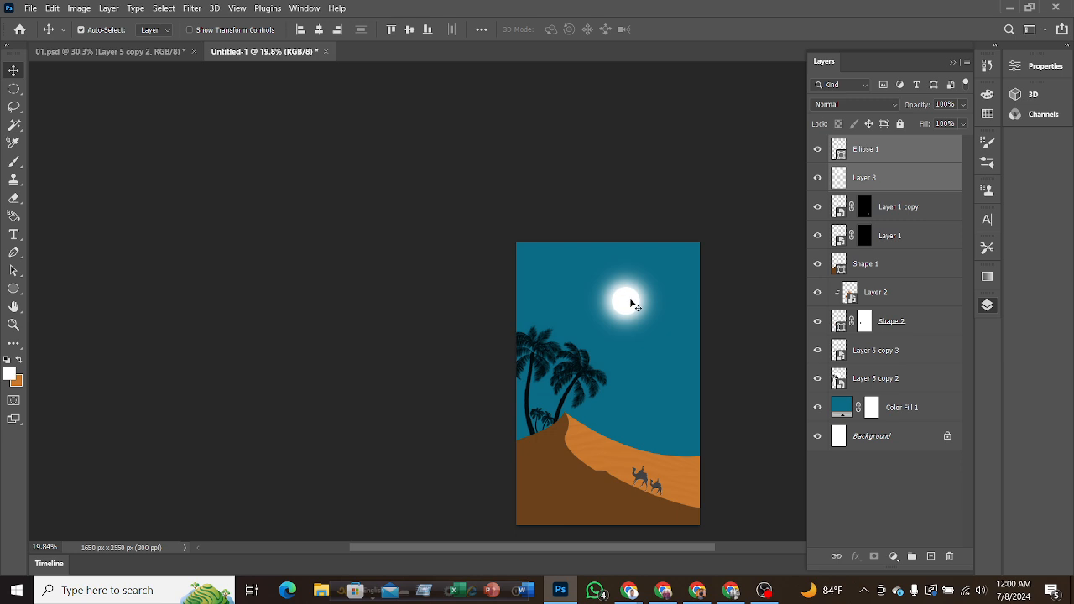
pyautogui.moveTo(625, 299); pyautogui.dragTo(596, 420)
# Move Ellipse 1 and Layer 3 below Shape 2 in the layer stack, directly above Layer 5 copy 3.
pyautogui.click(986, 305)
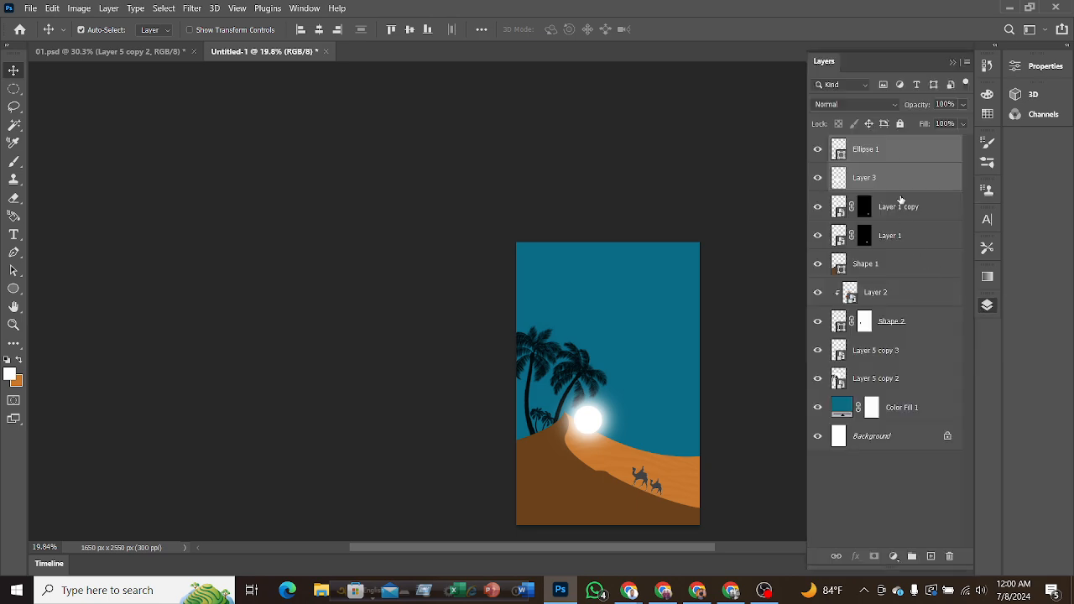
pyautogui.moveTo(896, 159); pyautogui.dragTo(877, 335)
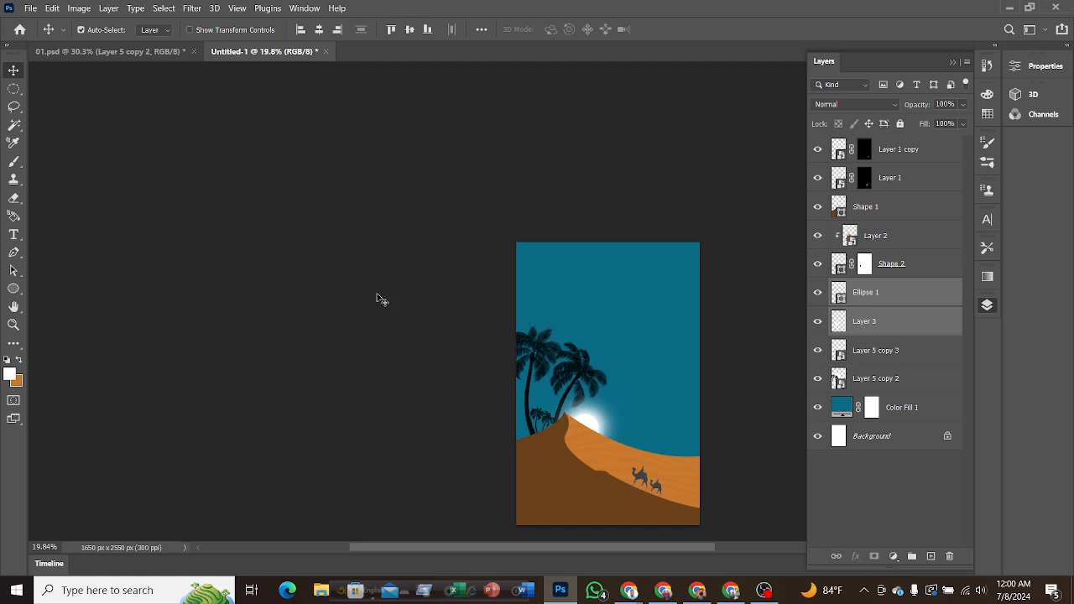
pyautogui.press('F7')
pyautogui.keyDown('alt'); pyautogui.scroll(5, 717, 376); pyautogui.keyUp('alt')
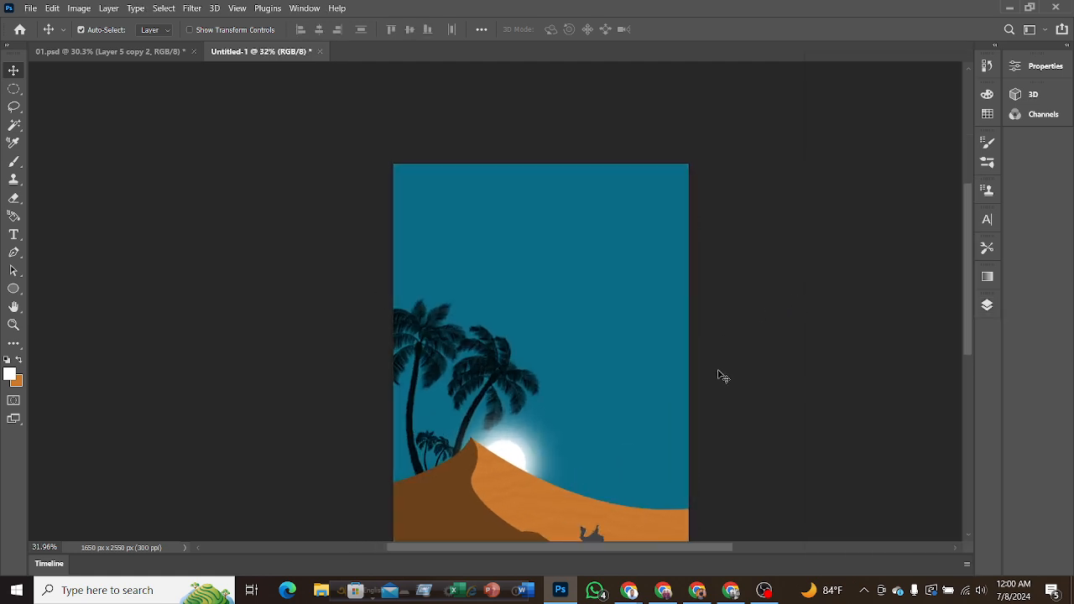
pyautogui.scroll(3, 740, 356)
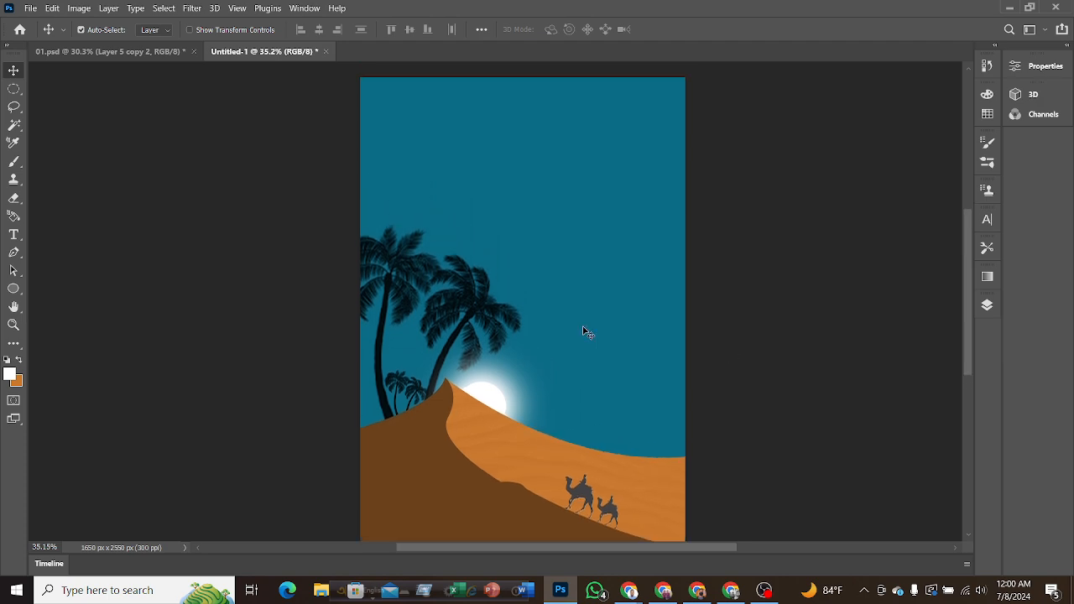
pyautogui.scroll(1, 674, 316)
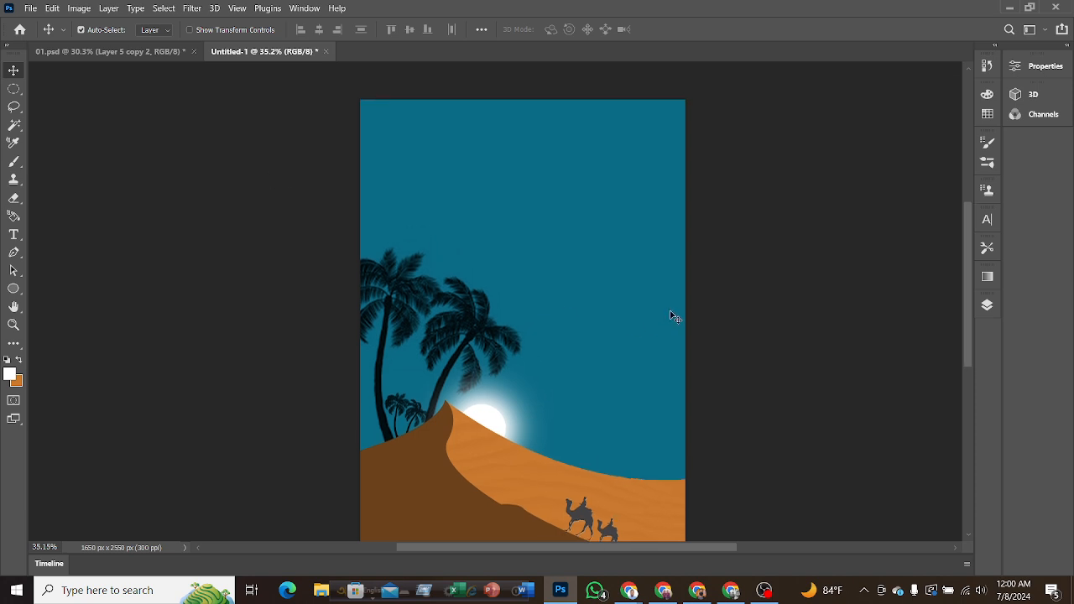
pyautogui.scroll(-2, 638, 313)
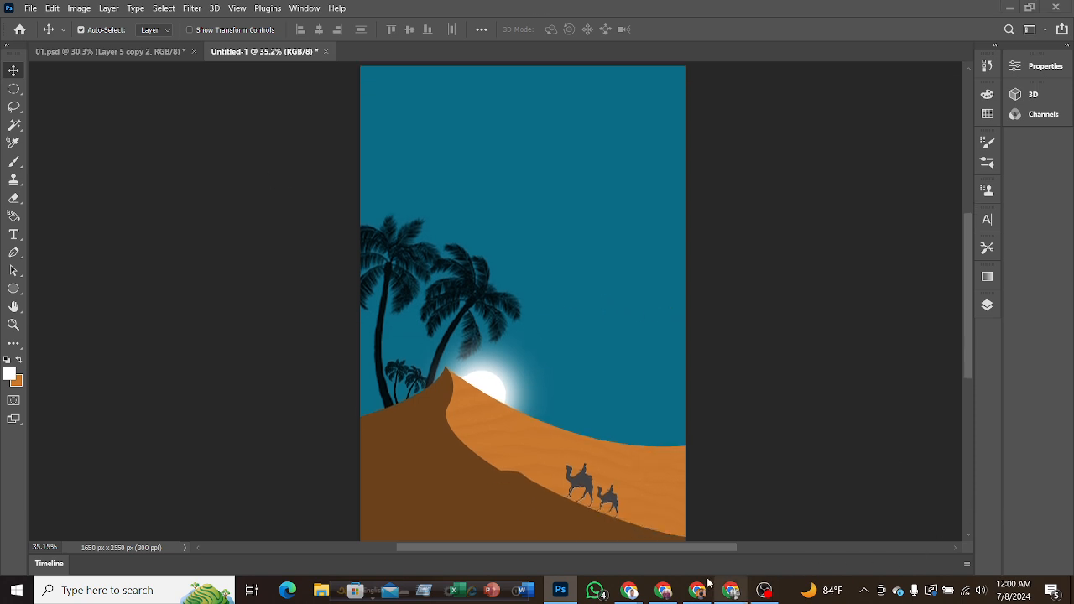
pyautogui.hotkey('alt', 'Tab')
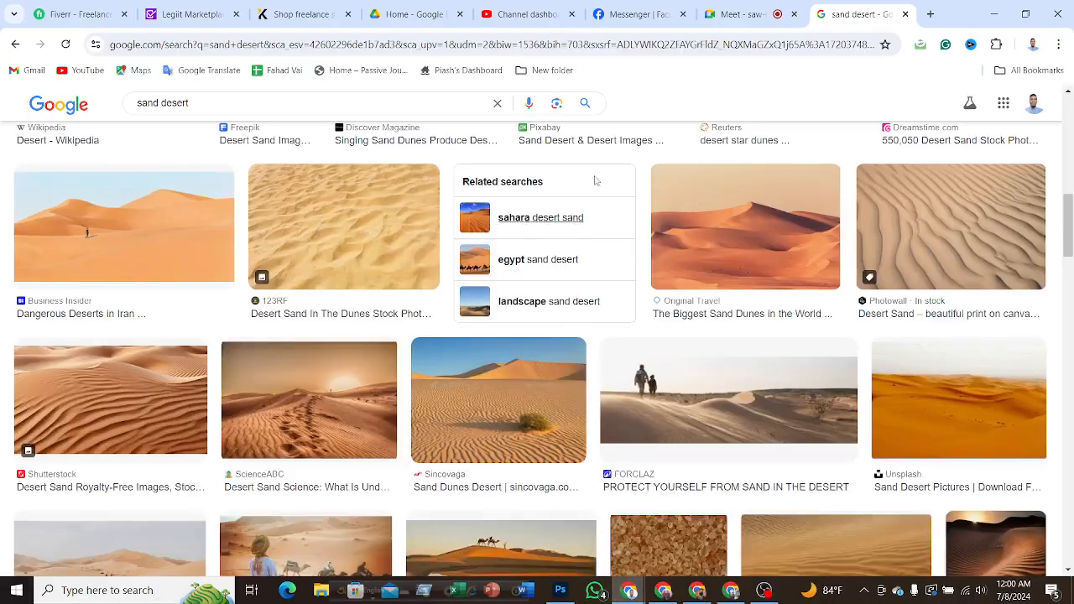
pyautogui.click(719, 11)
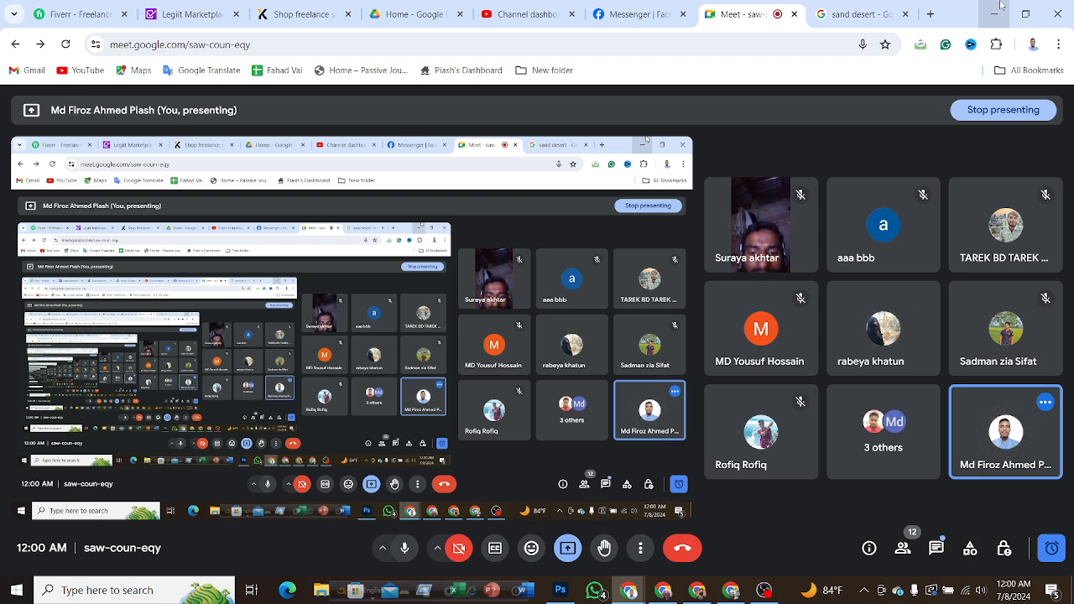
pyautogui.click(1000, 5)
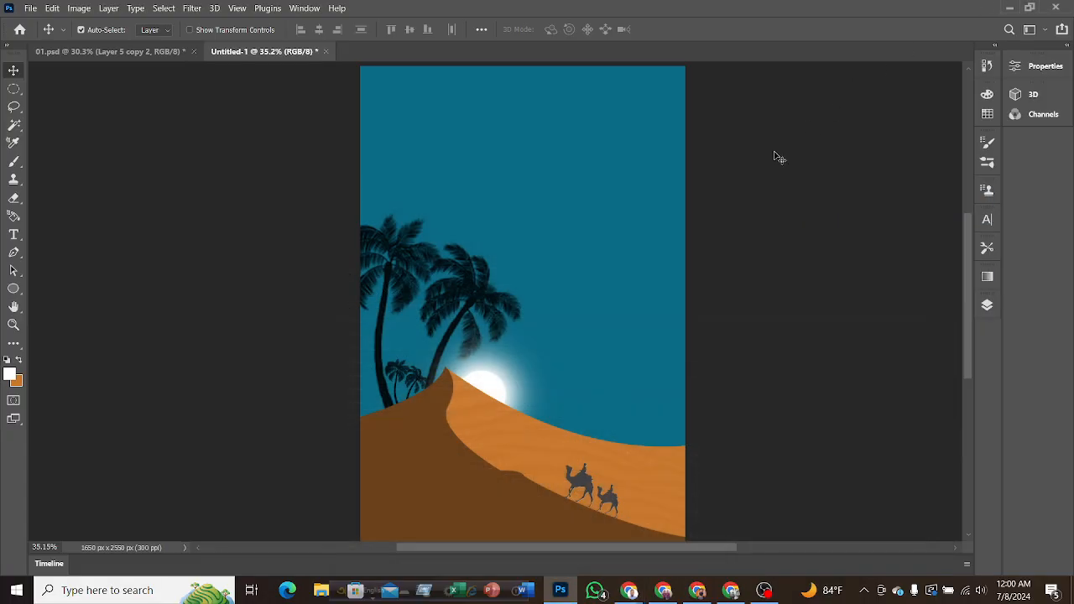
pyautogui.scroll(3, 577, 361)
pyautogui.scroll(-2, 578, 362)
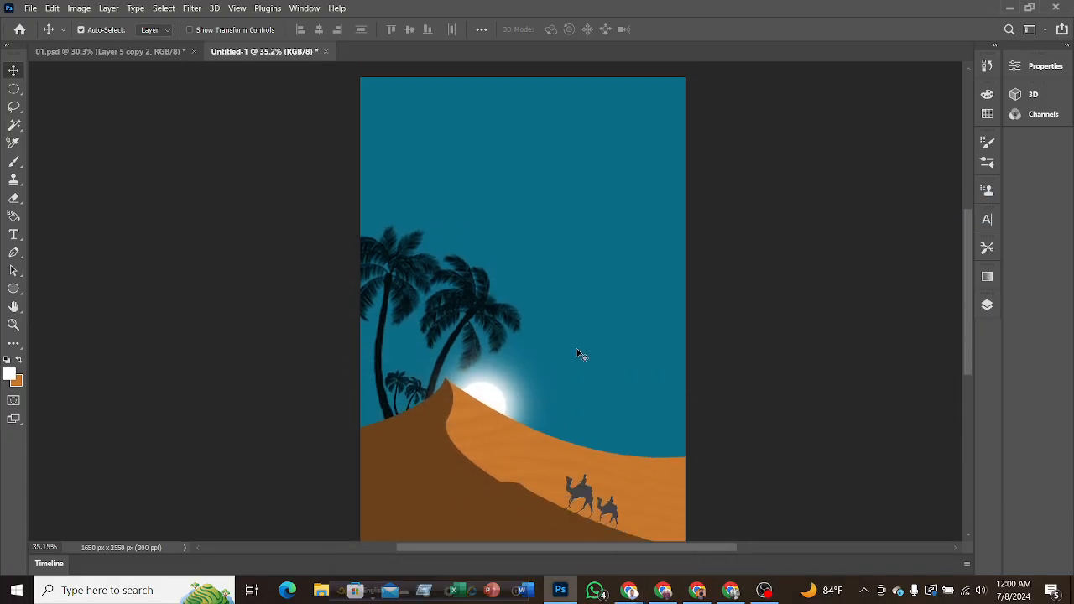
pyautogui.scroll(-2, 577, 354)
pyautogui.scroll(5, 579, 344)
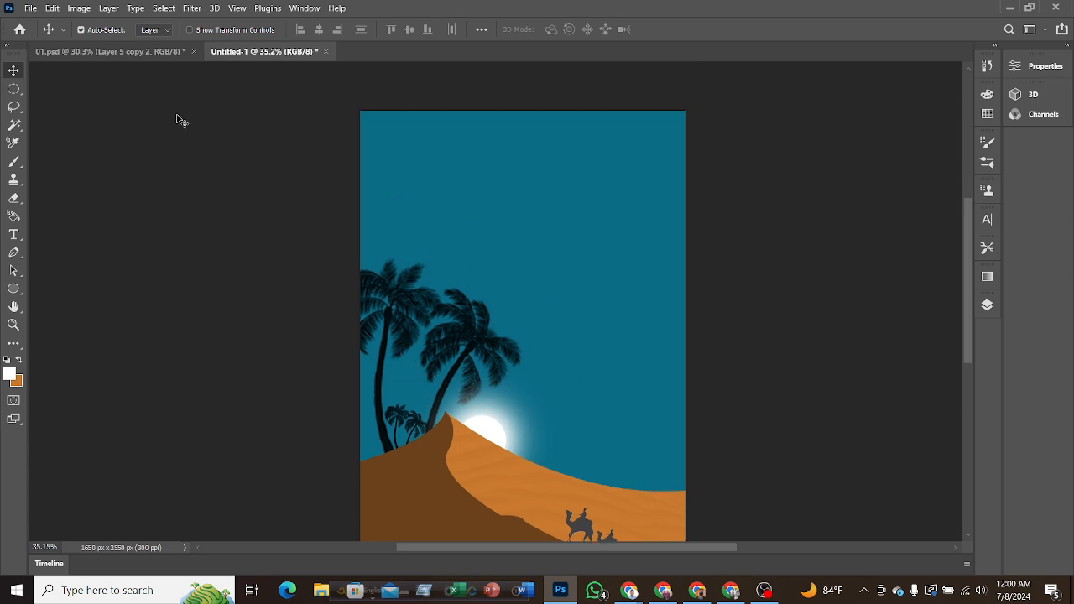
# Compare the composition in Untitled-1 with the finished reference cover in 01.psd.
pyautogui.click(117, 51)
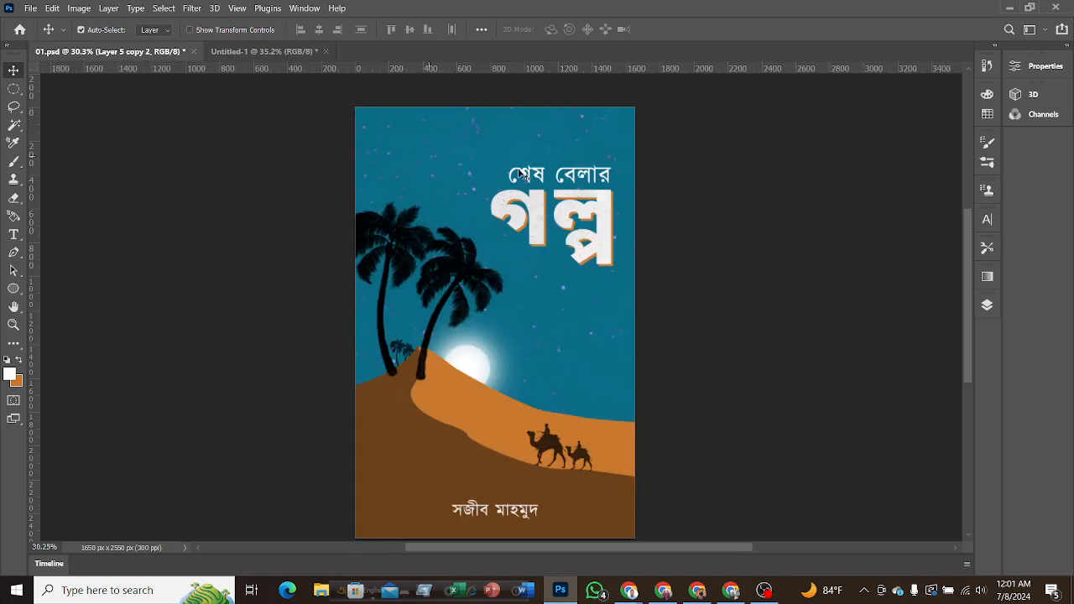
pyautogui.click(251, 51)
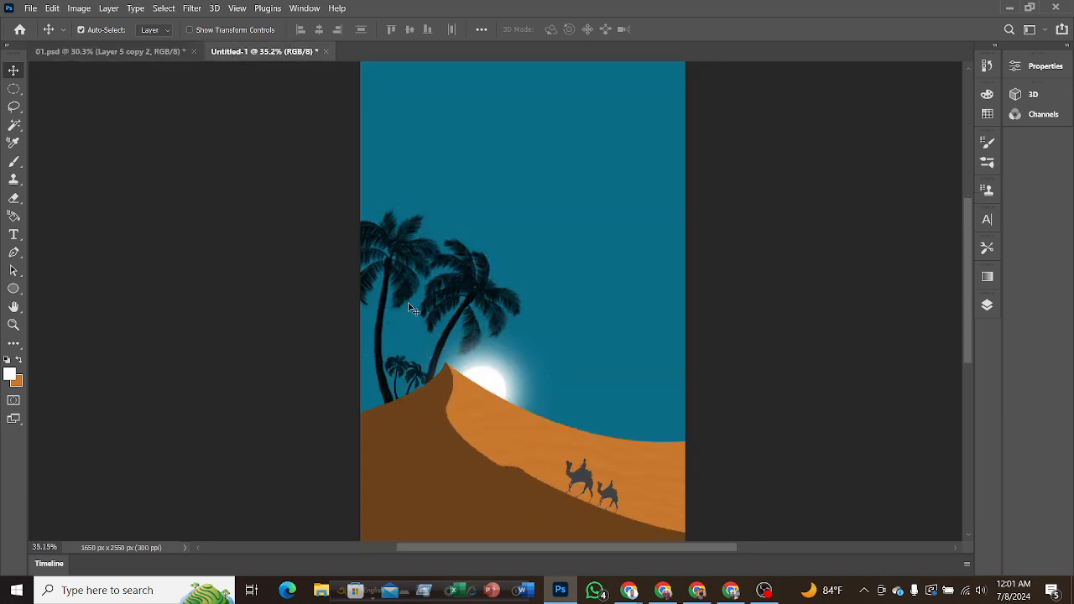
pyautogui.scroll(1, 553, 292)
pyautogui.scroll(-2, 554, 292)
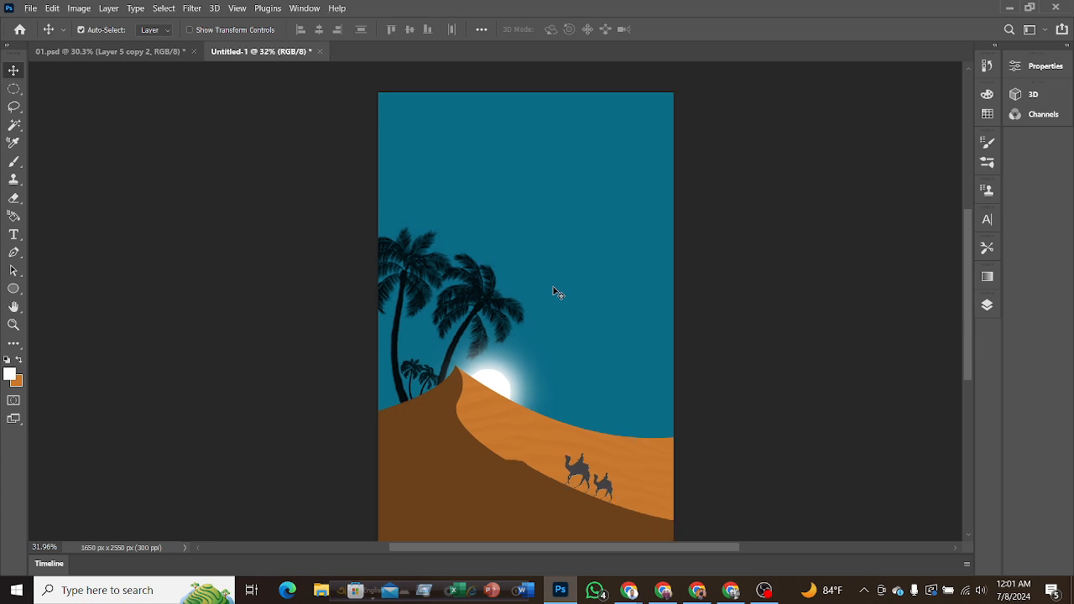
# Select every layer from Layer 5 copy 2 up to Layer 1 copy and nudge the whole desert scene slightly upward.
pyautogui.click(986, 307)
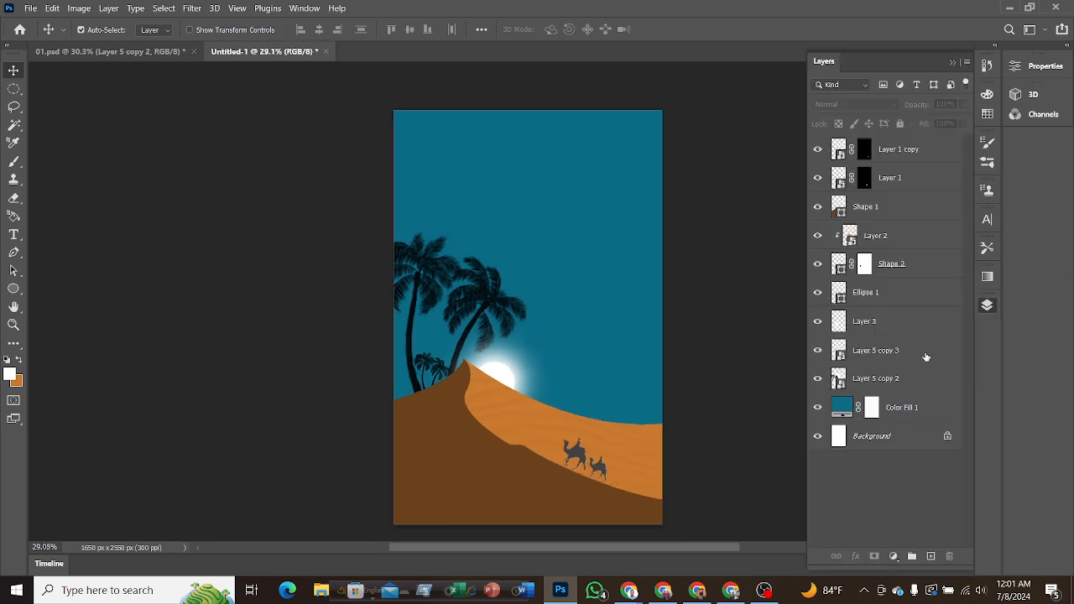
pyautogui.click(879, 385)
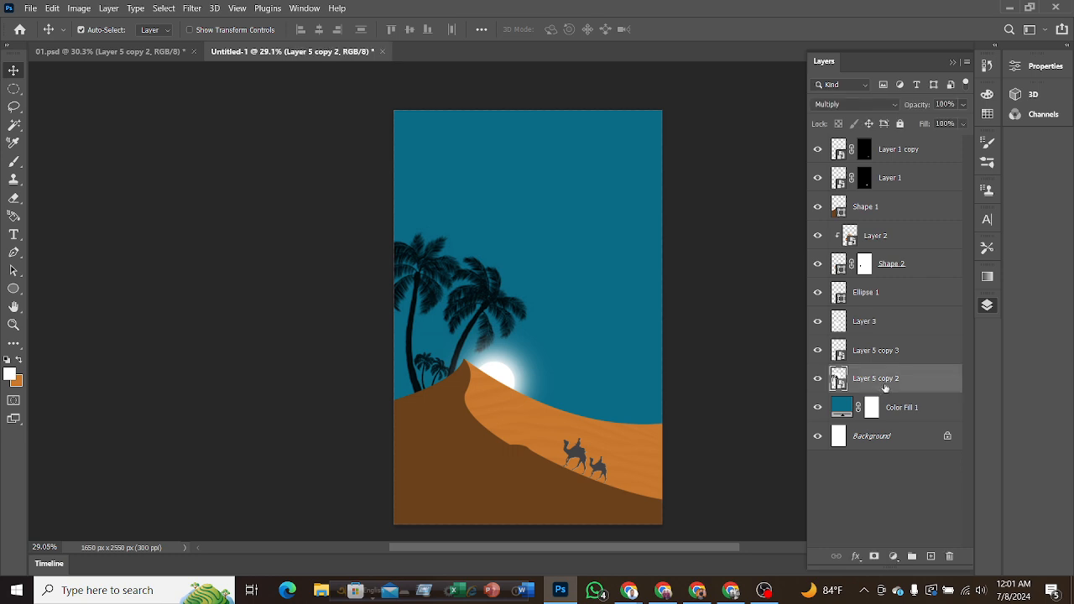
pyautogui.scroll(4, 877, 352)
pyautogui.scroll(-5, 646, 295)
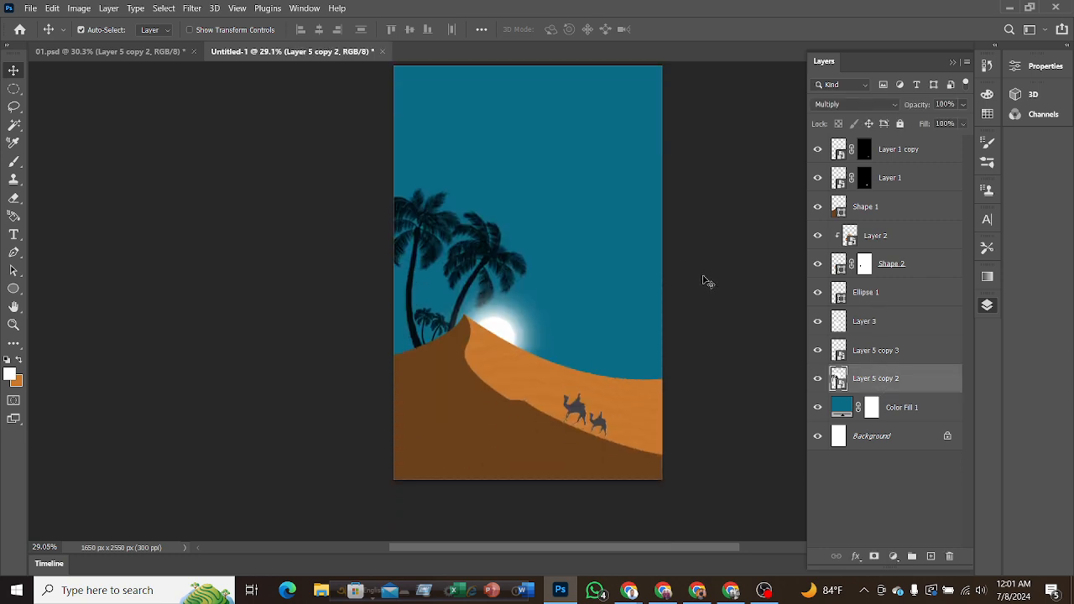
pyautogui.keyDown('shift'); pyautogui.click(894, 159); pyautogui.keyUp('shift')
pyautogui.hotkey('shift', 'Up')
pyautogui.hotkey('shift', 'Up')
pyautogui.hotkey('shift', 'Up')
pyautogui.hotkey('shift', 'Up')
pyautogui.hotkey('shift', 'Up')
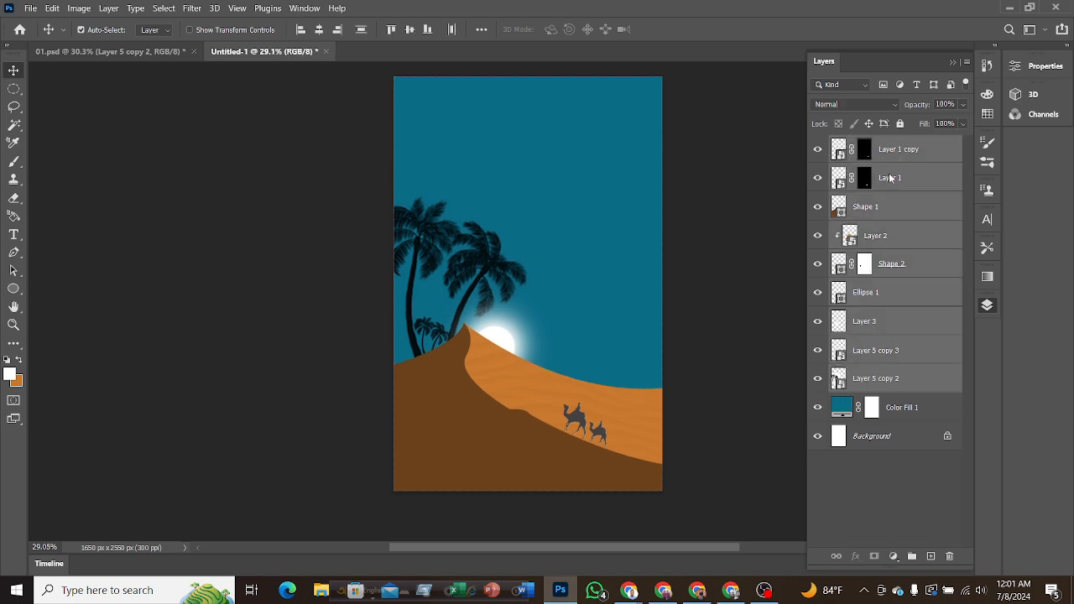
pyautogui.hotkey('shift', 'Up')
pyautogui.hotkey('shift', 'Up')
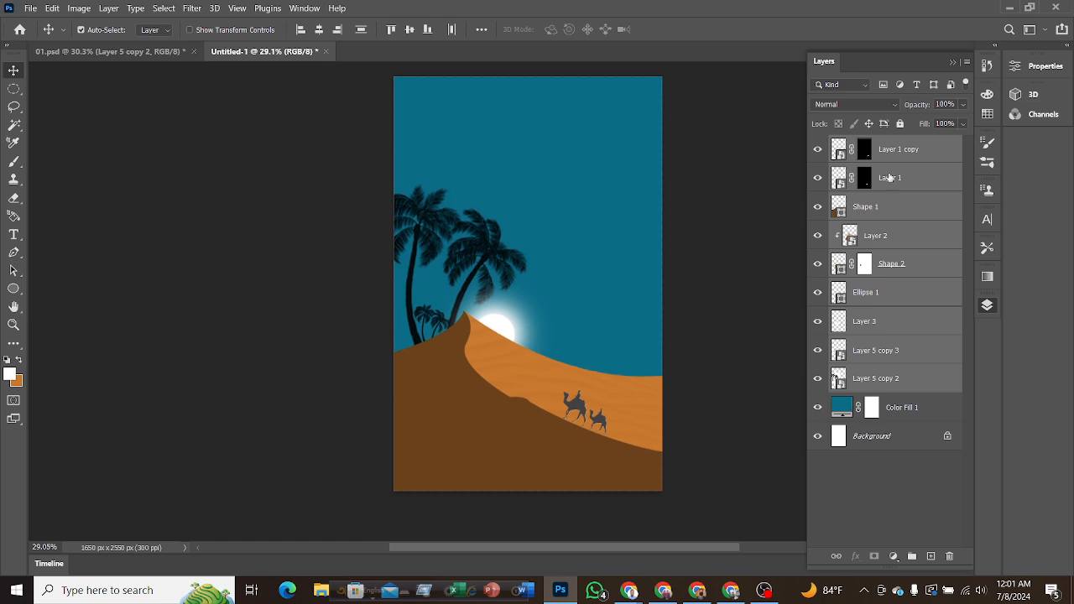
pyautogui.hotkey('shift', 'Up')
pyautogui.hotkey('shift', 'Up')
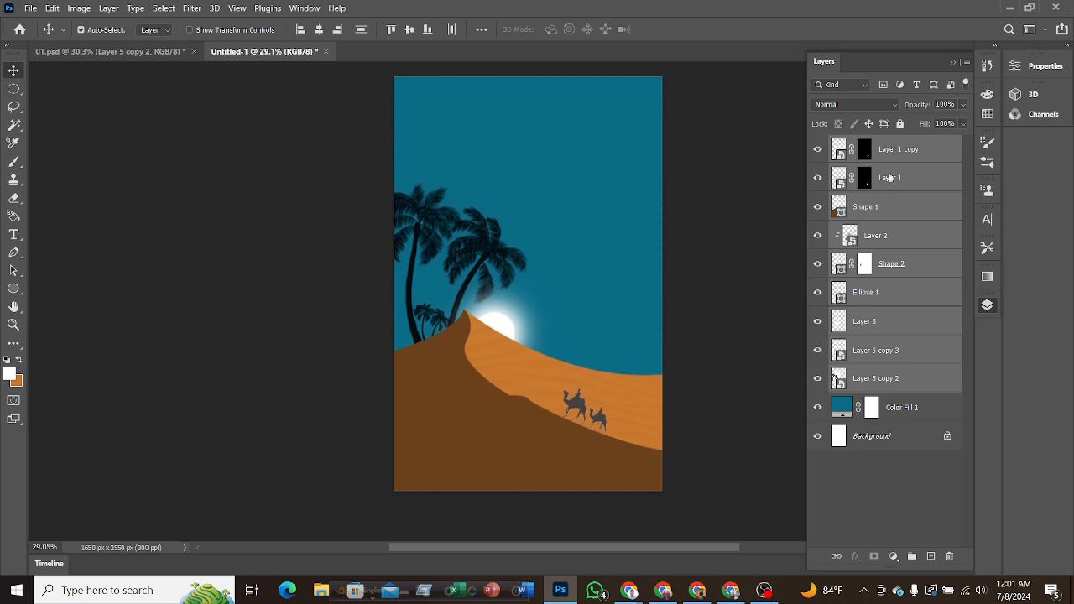
pyautogui.press('F7')
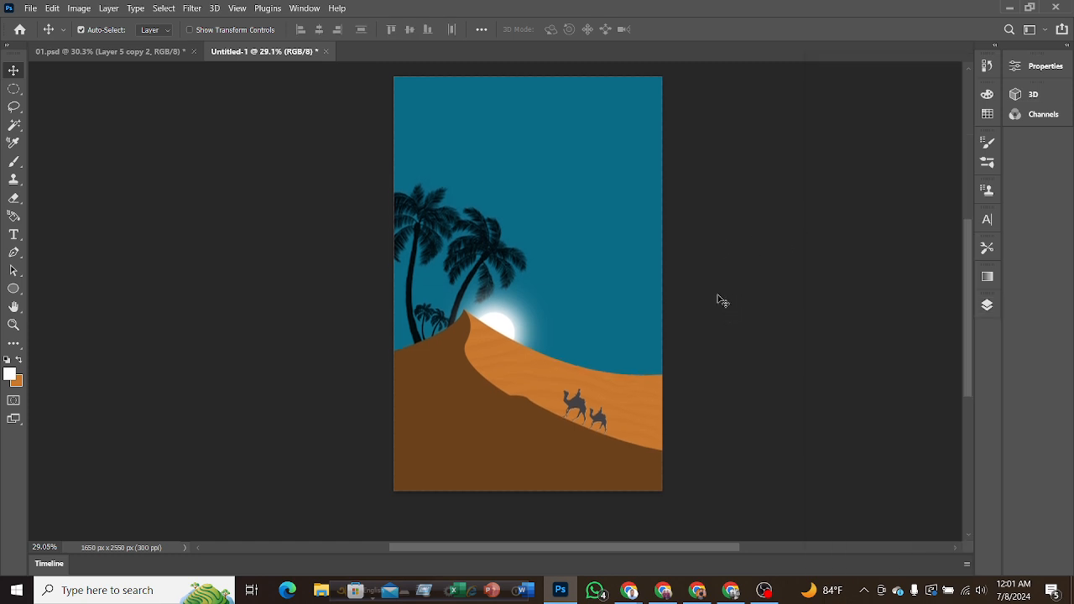
pyautogui.hotkey('ctrl', '0')
pyautogui.scroll(-2, 730, 239)
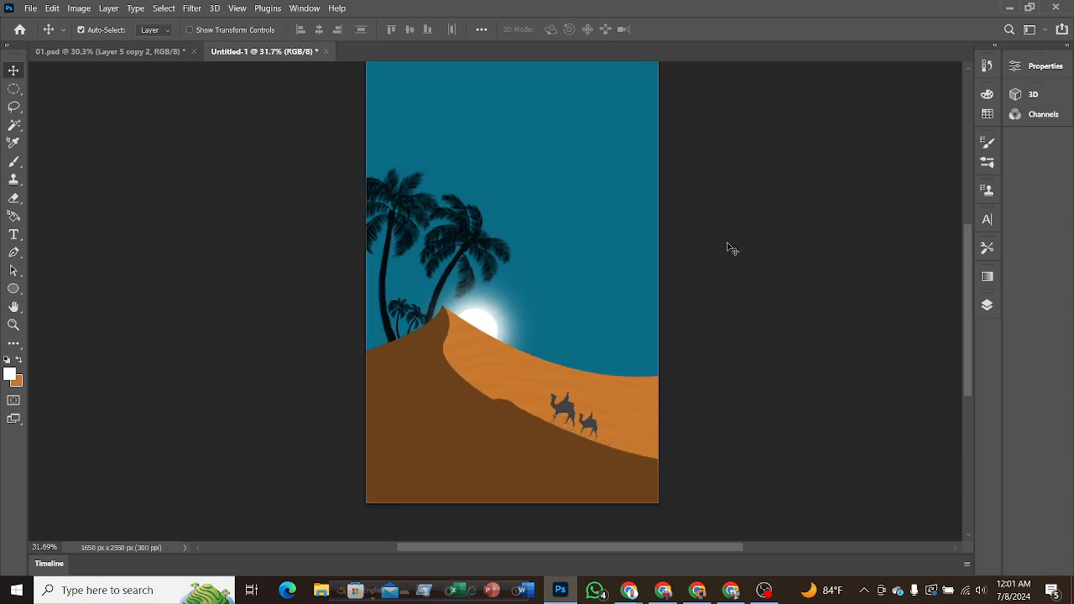
# Examine the star specks and grainy texture of the sky and the title lettering in the reference cover 01.psd.
pyautogui.click(144, 54)
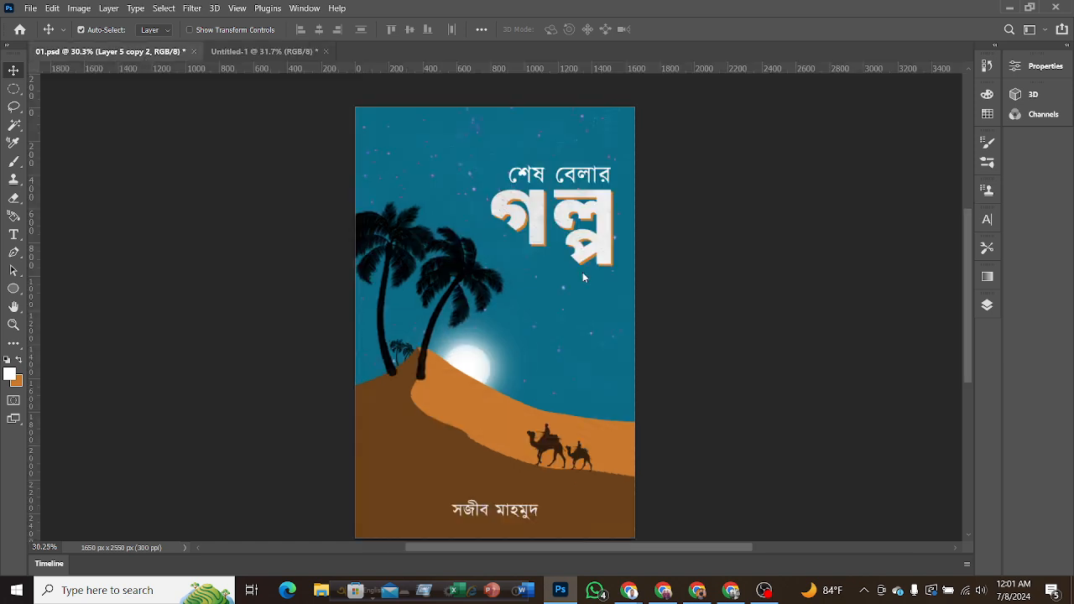
pyautogui.scroll(3, 668, 312)
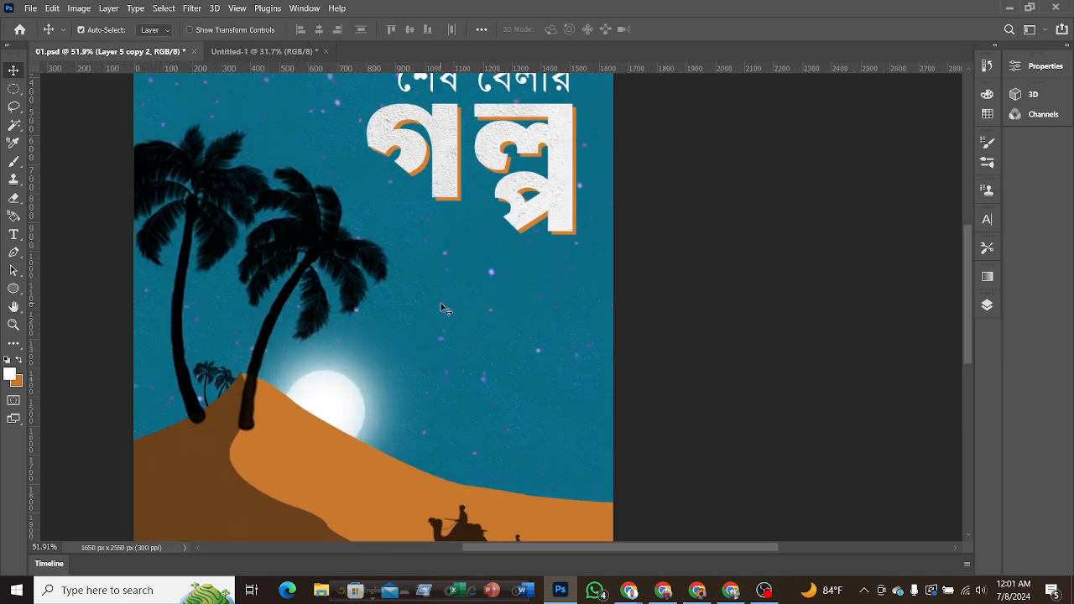
pyautogui.scroll(3, 436, 302)
pyautogui.scroll(2, 376, 267)
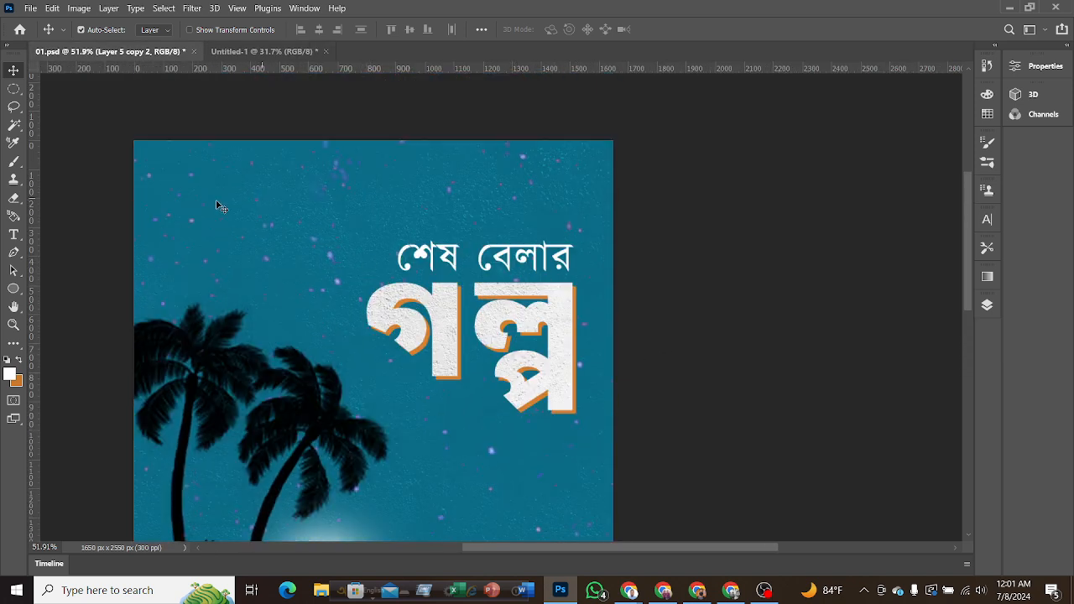
pyautogui.scroll(-3, 564, 242)
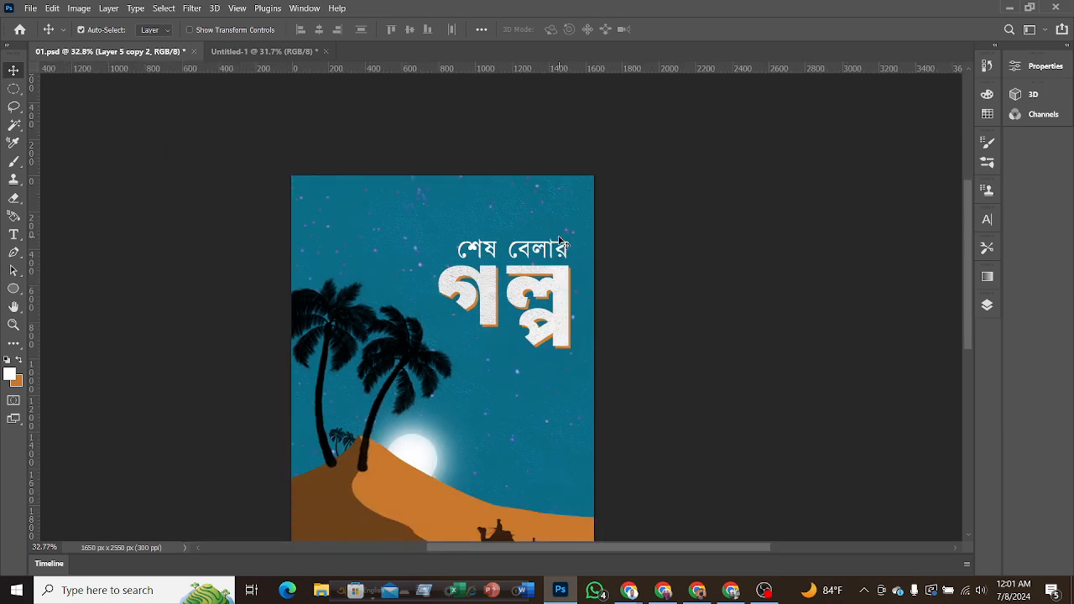
pyautogui.scroll(1, 549, 263)
pyautogui.scroll(-1, 549, 262)
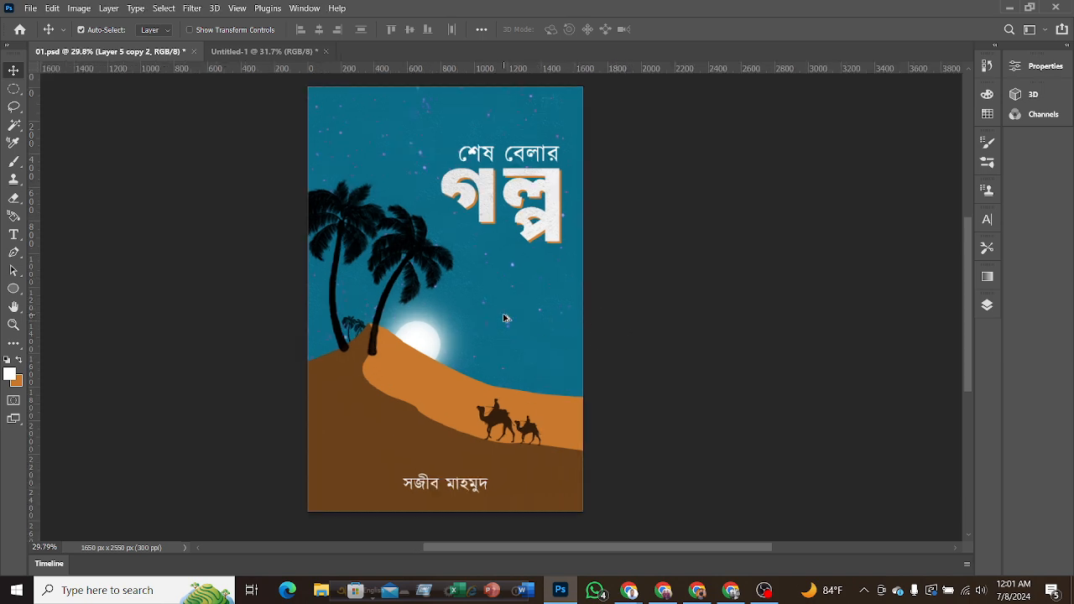
pyautogui.scroll(5, 505, 317)
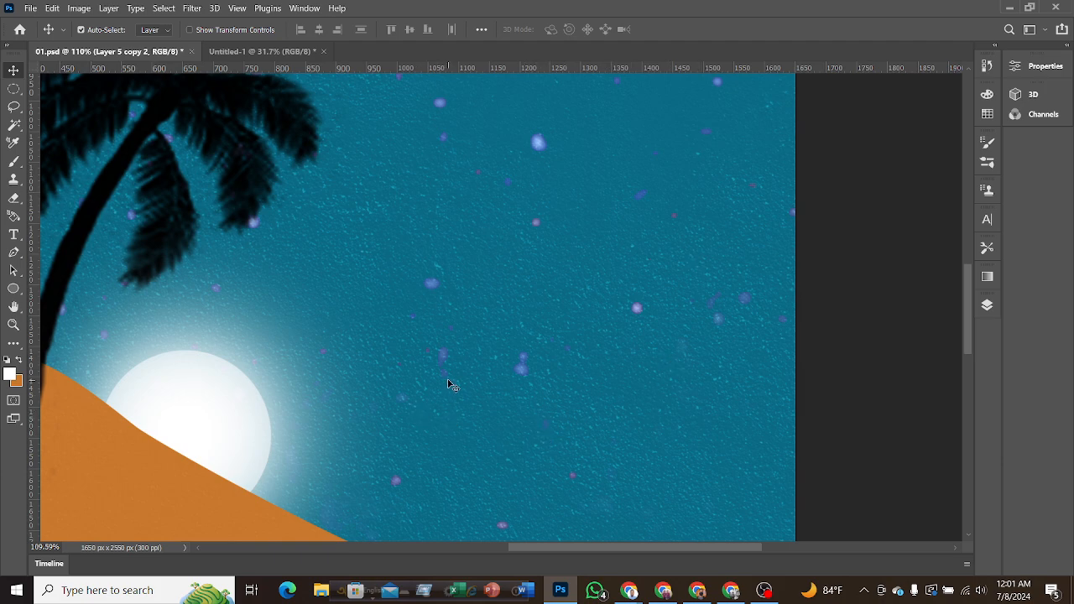
pyautogui.scroll(5, 458, 373)
pyautogui.scroll(7, 329, 350)
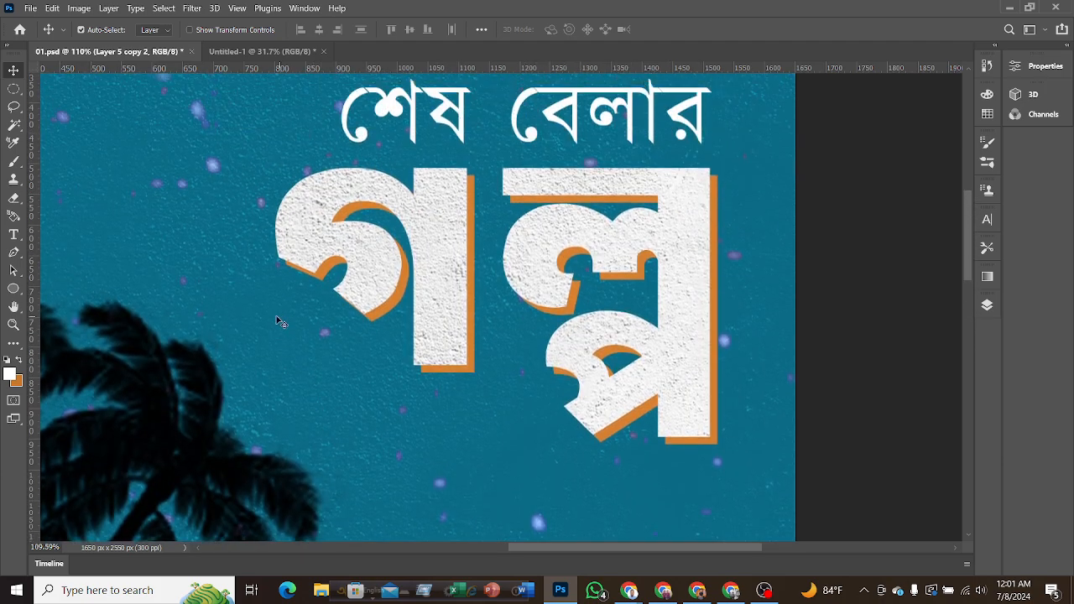
pyautogui.scroll(-5, 304, 316)
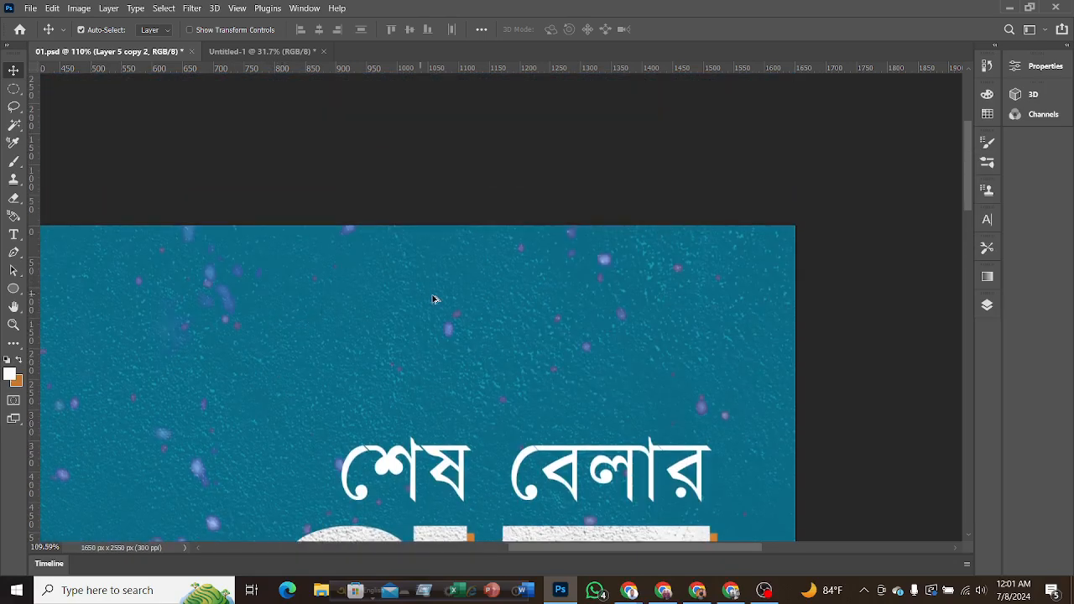
pyautogui.scroll(-3, 487, 296)
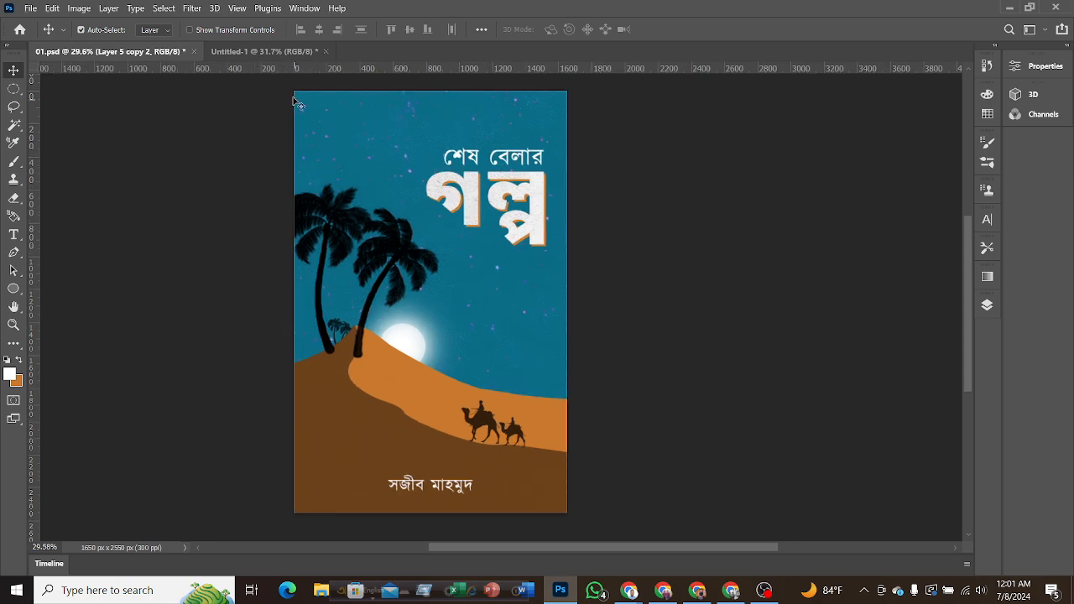
# In Untitled-1, start placing a linked image and open the Texure folder inside Design Asset.
pyautogui.click(263, 51)
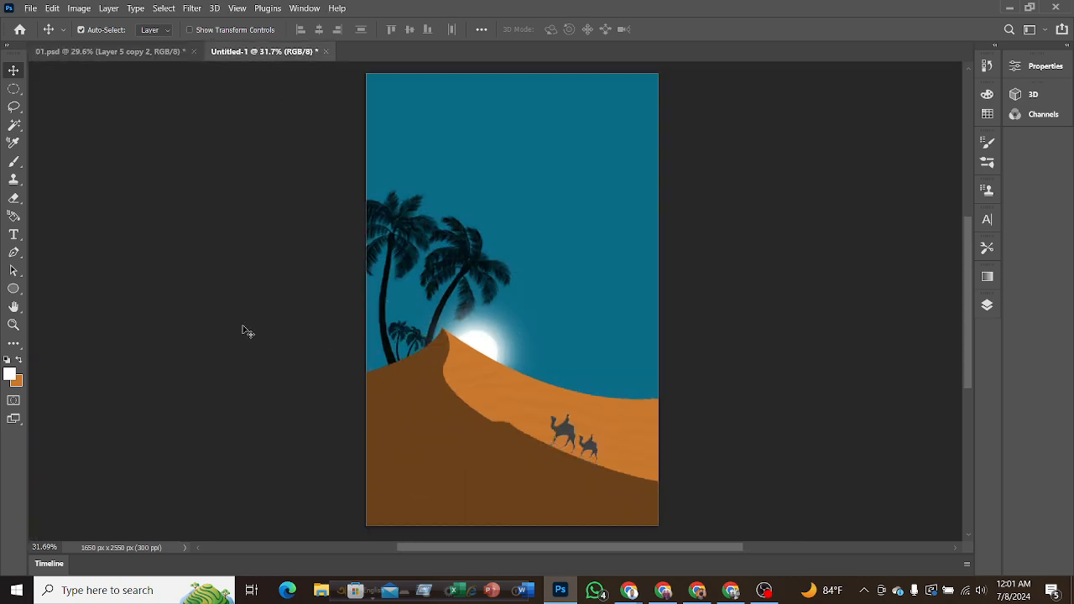
pyautogui.click(31, 9)
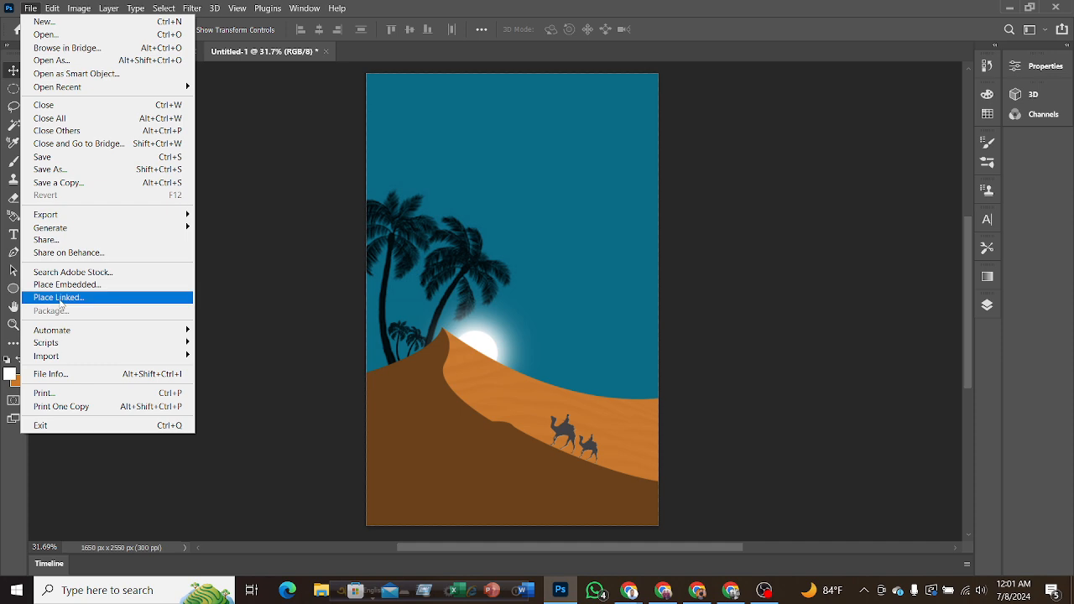
pyautogui.click(59, 298)
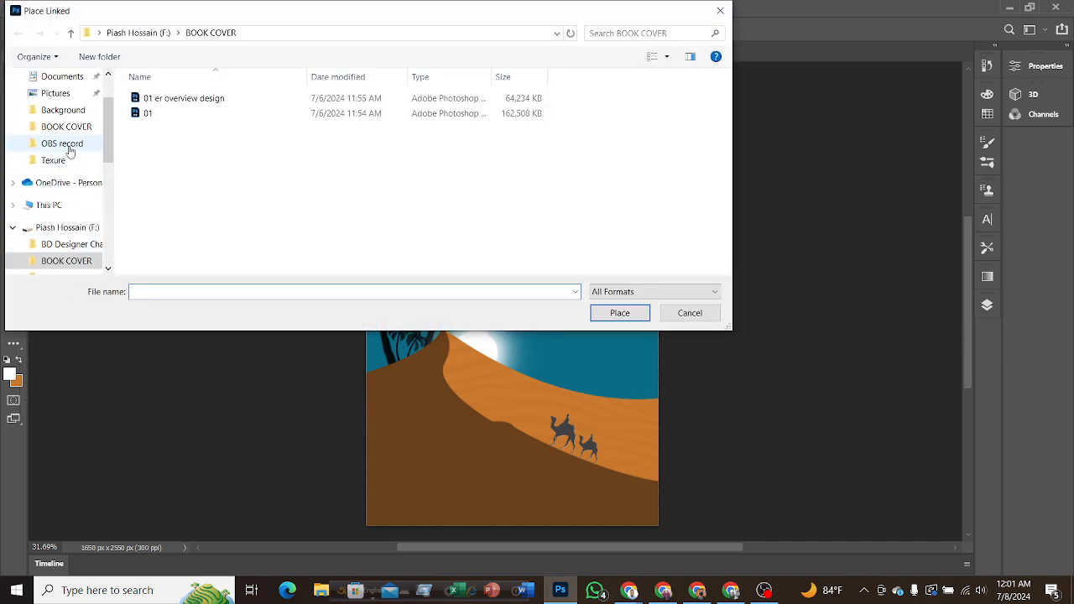
pyautogui.scroll(-1, 67, 204)
pyautogui.scroll(-2, 66, 210)
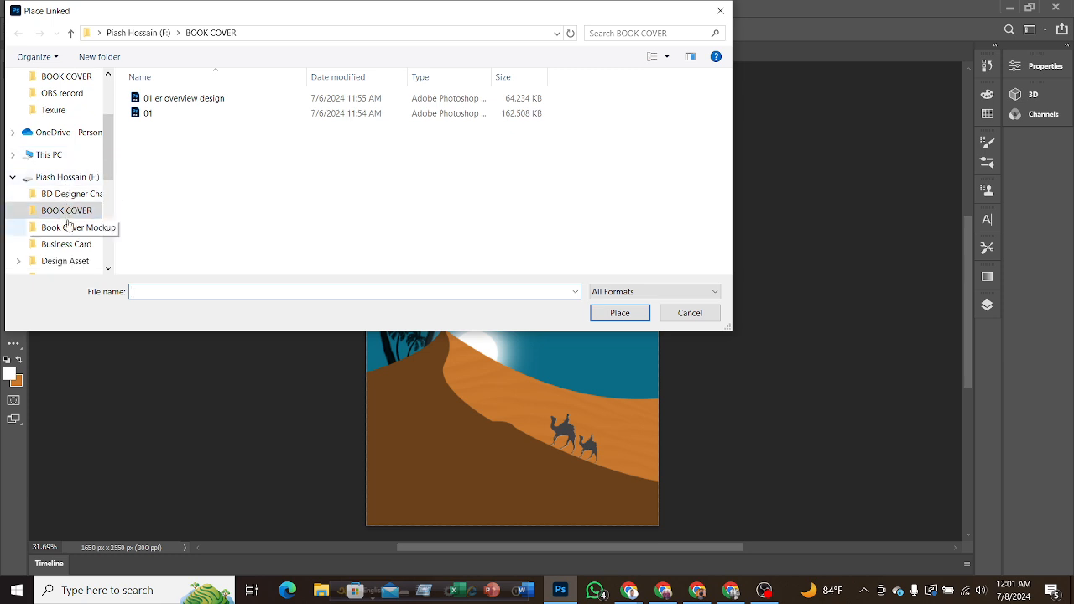
pyautogui.click(72, 243)
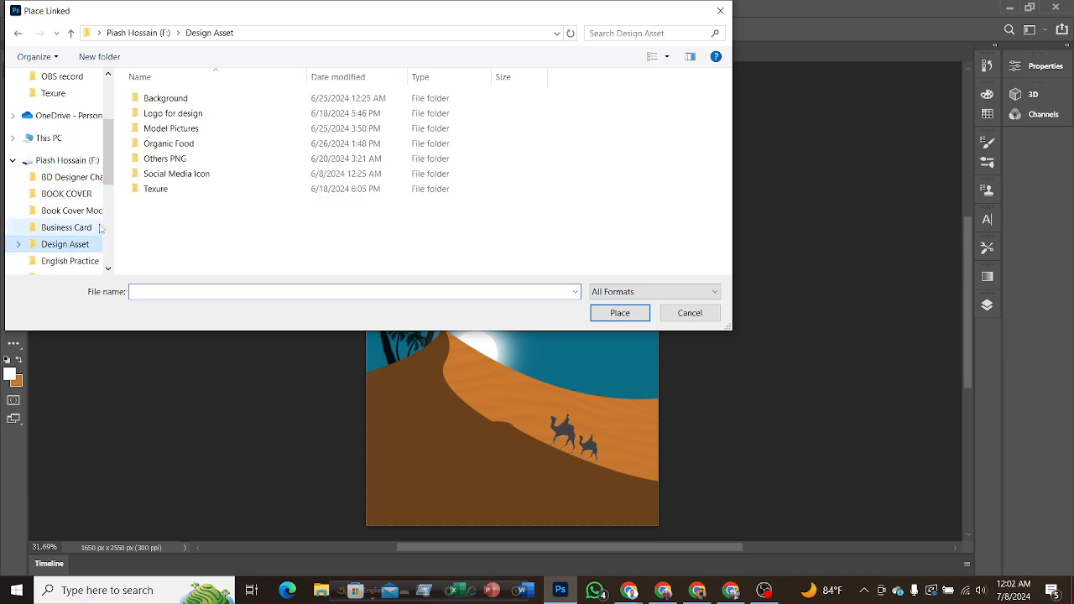
pyautogui.doubleClick(158, 189)
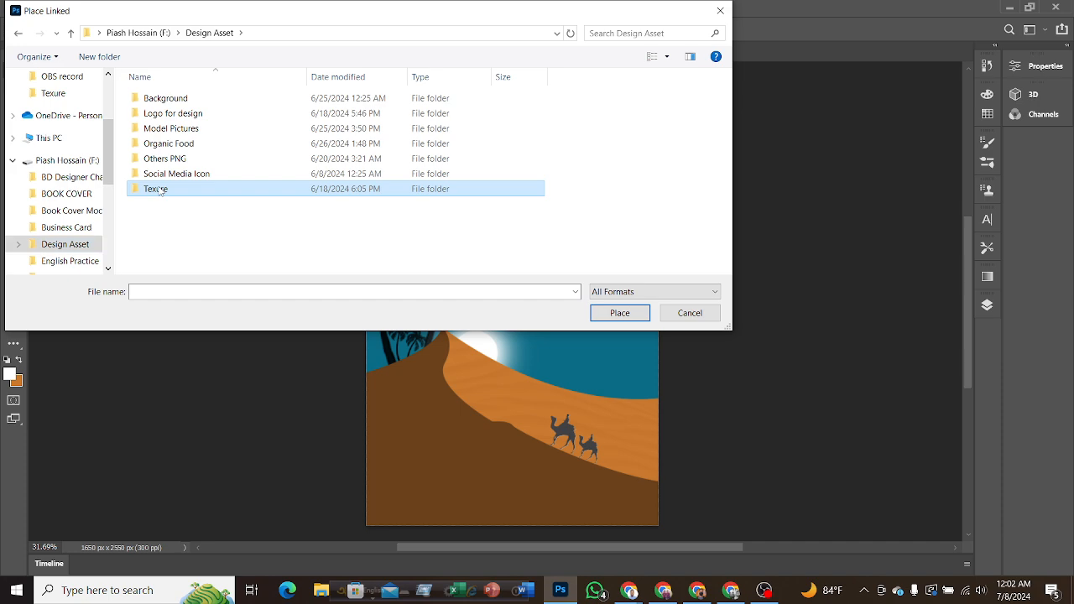
pyautogui.click(158, 192)
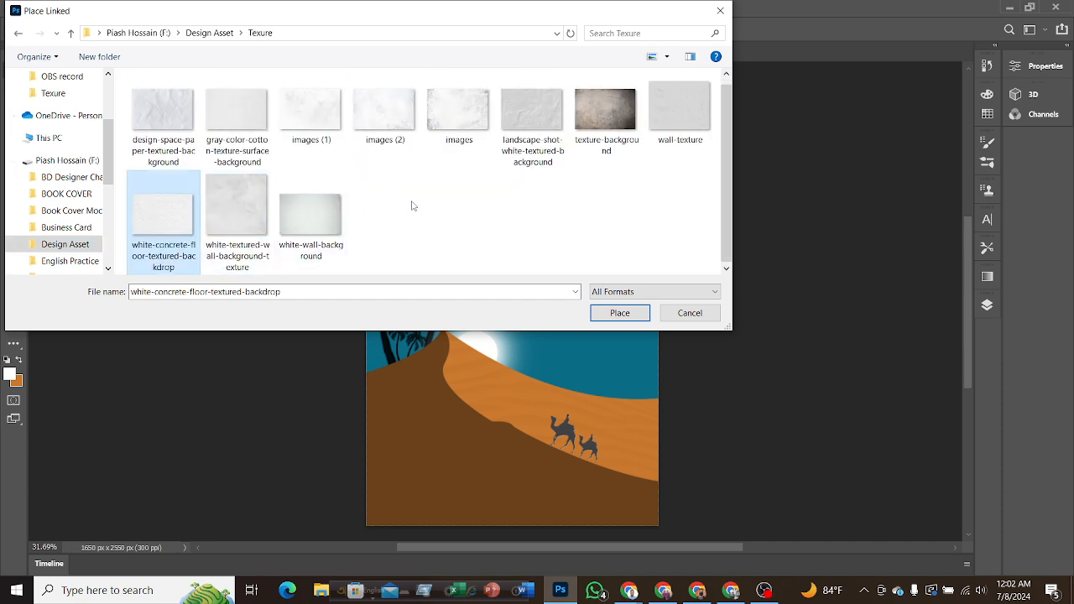
# Look through the texture images in the Texure folder with enlarged thumbnails, and leave without placing one.
pyautogui.click(668, 57)
pyautogui.click(709, 56)
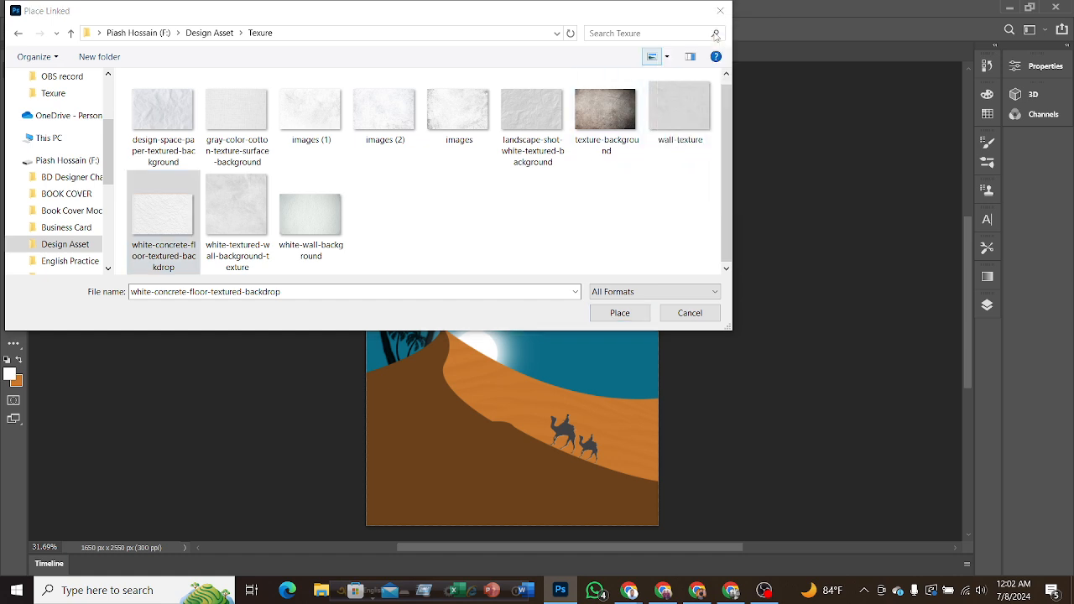
pyautogui.scroll(1, 491, 181)
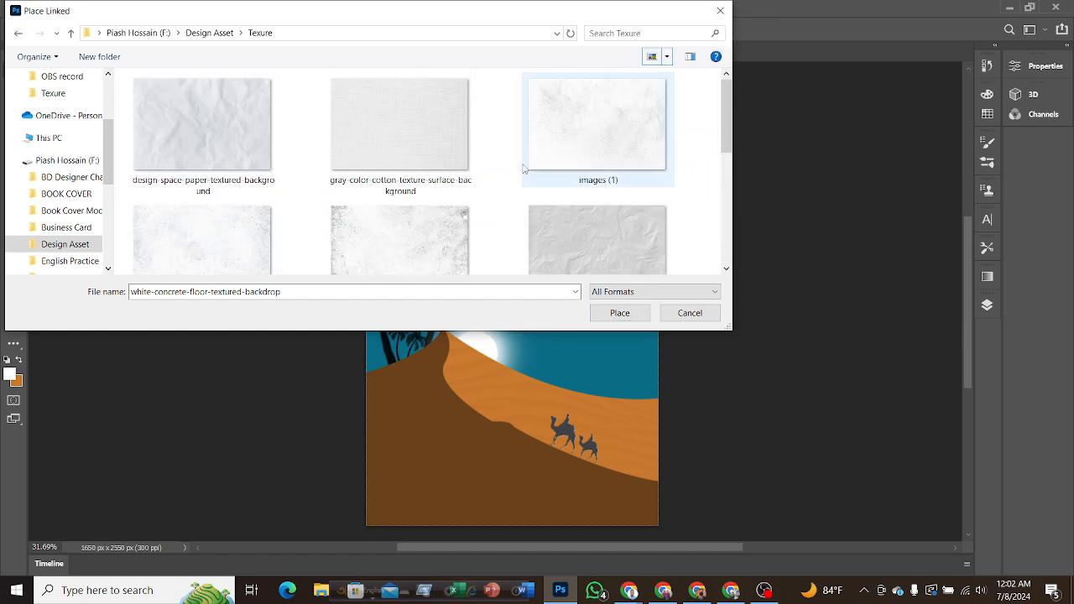
pyautogui.scroll(-5, 439, 156)
pyautogui.scroll(3, 440, 159)
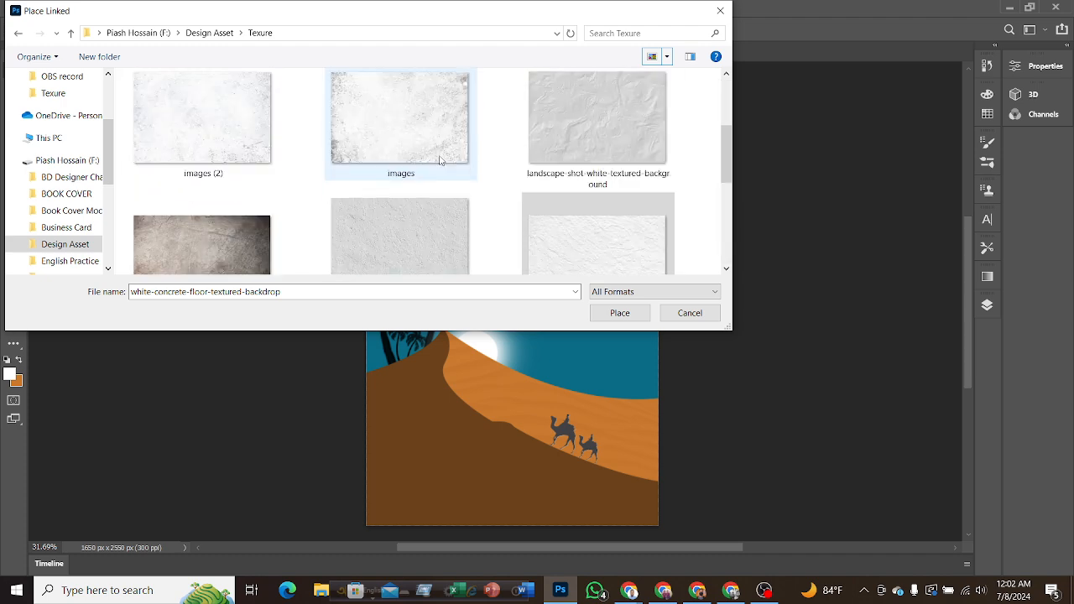
pyautogui.scroll(-3, 442, 162)
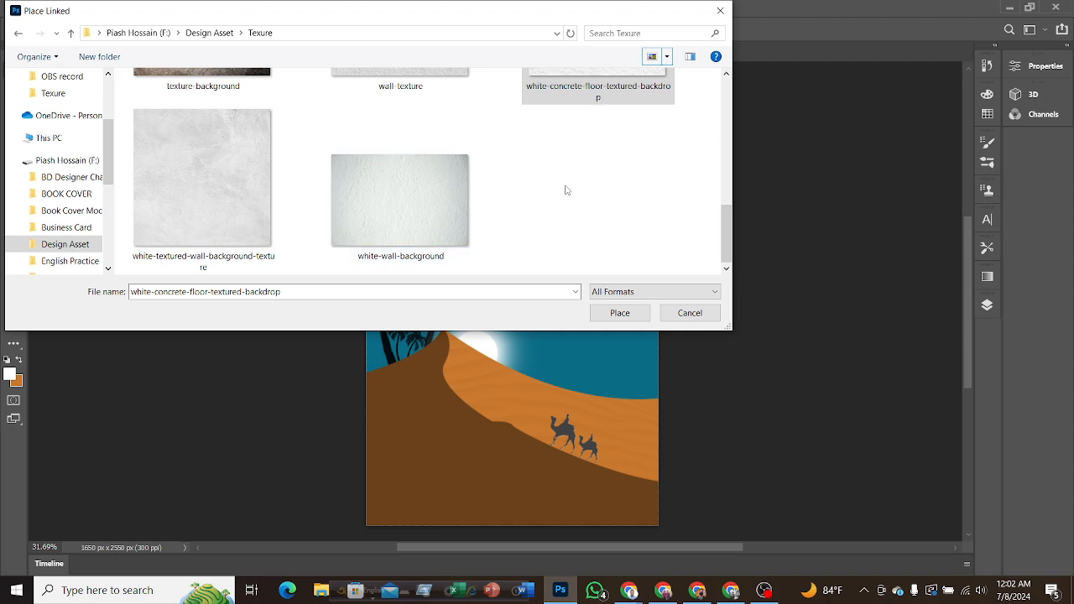
pyautogui.scroll(1, 549, 201)
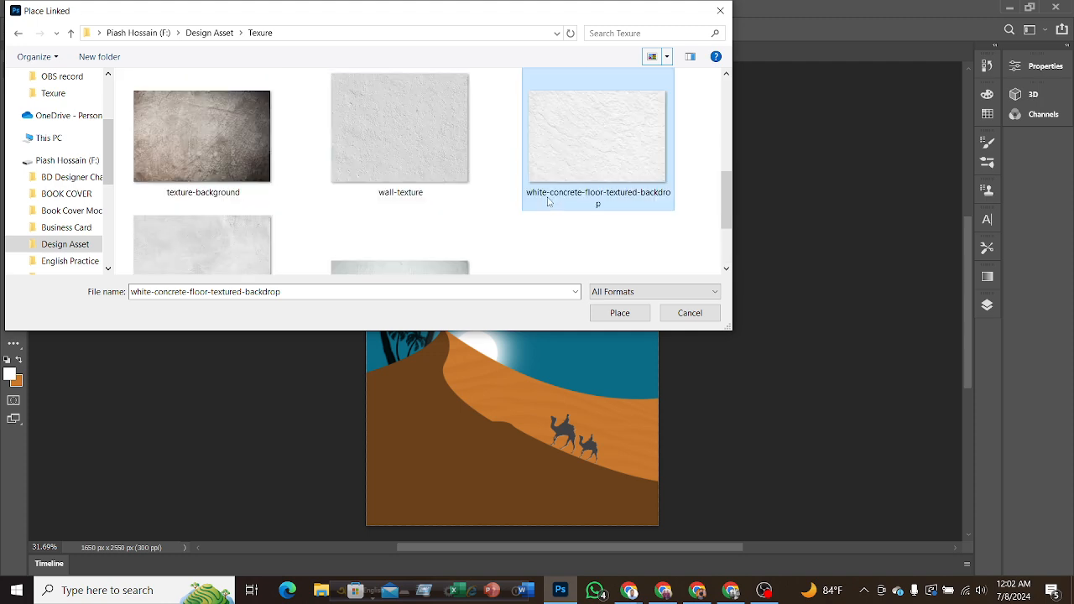
pyautogui.scroll(1, 525, 203)
pyautogui.scroll(1, 525, 203)
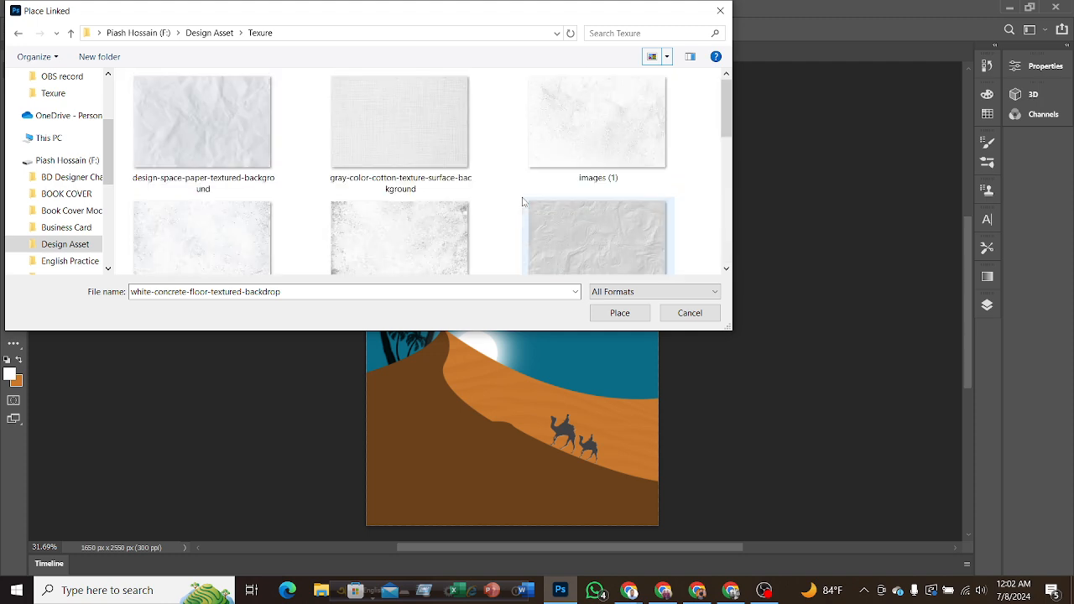
pyautogui.scroll(-1, 504, 195)
pyautogui.scroll(-1, 501, 195)
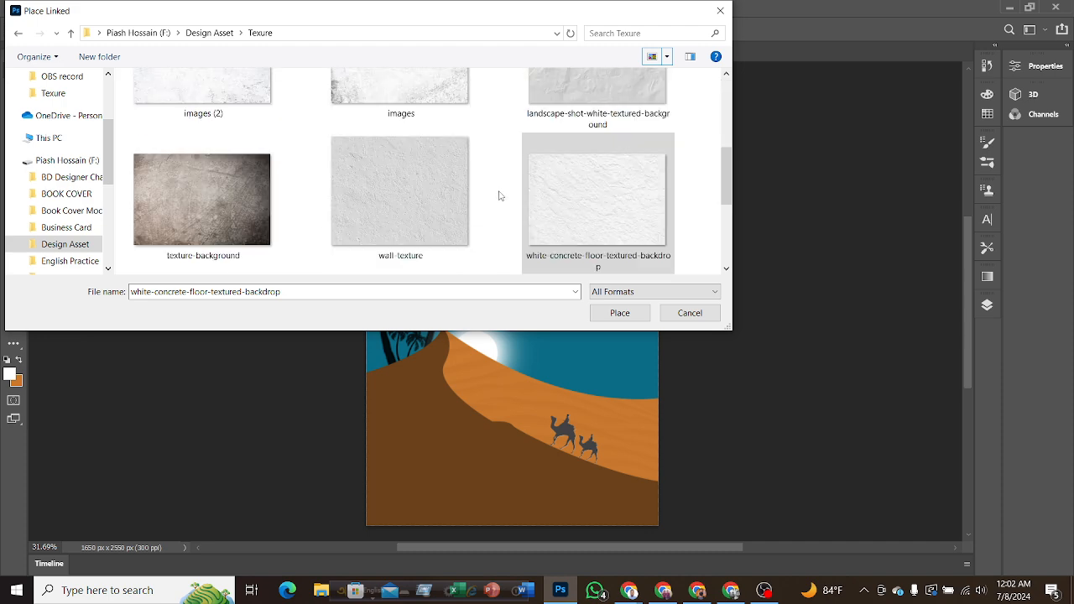
pyautogui.click(644, 319)
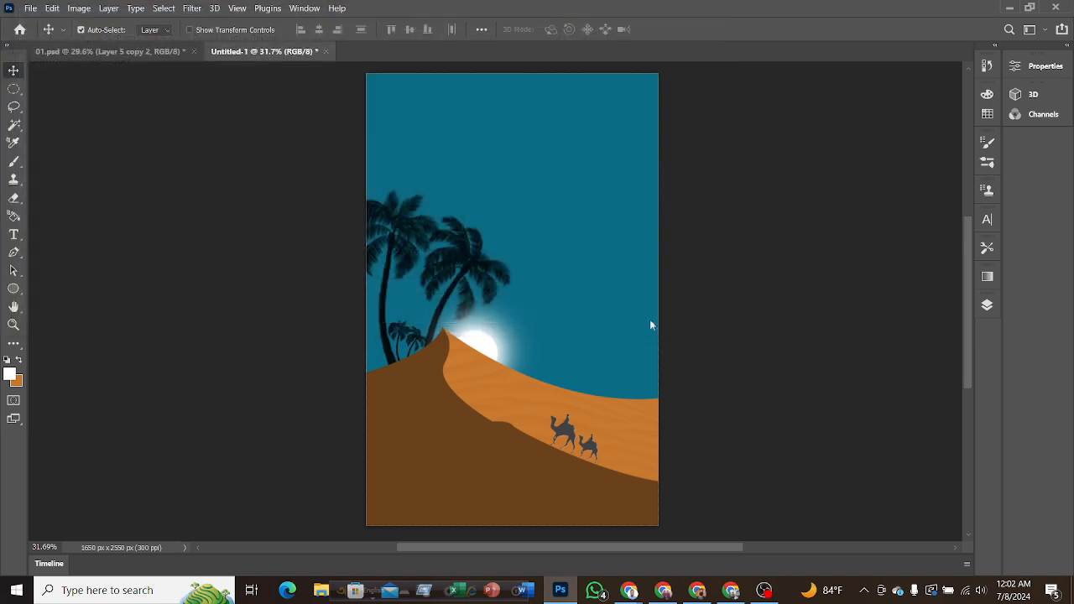
# In the reference 01.psd, examine the effect of the white wall texture copy 2 layer by toggling its visibility.
pyautogui.click(117, 51)
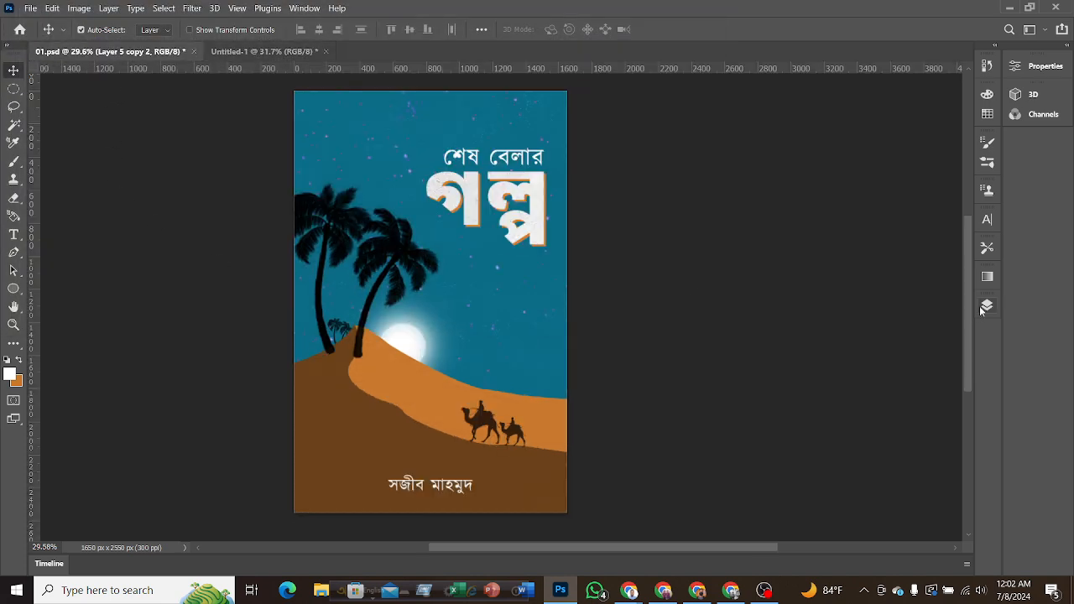
pyautogui.click(981, 307)
pyautogui.click(478, 341)
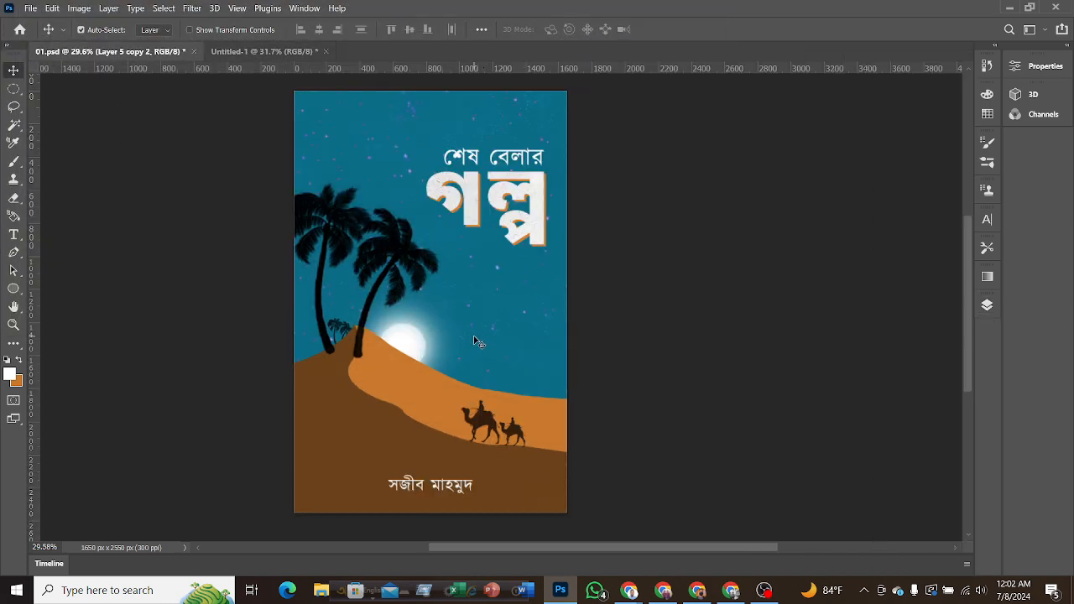
pyautogui.click(986, 306)
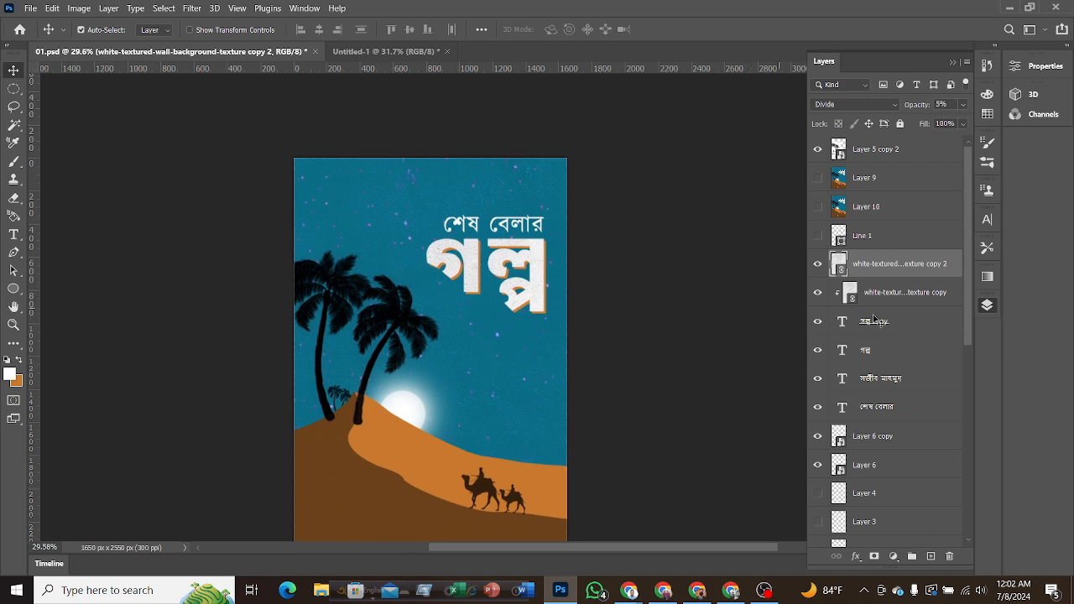
pyautogui.click(822, 265)
pyautogui.click(822, 265)
pyautogui.click(822, 265)
pyautogui.click(822, 265)
pyautogui.click(822, 265)
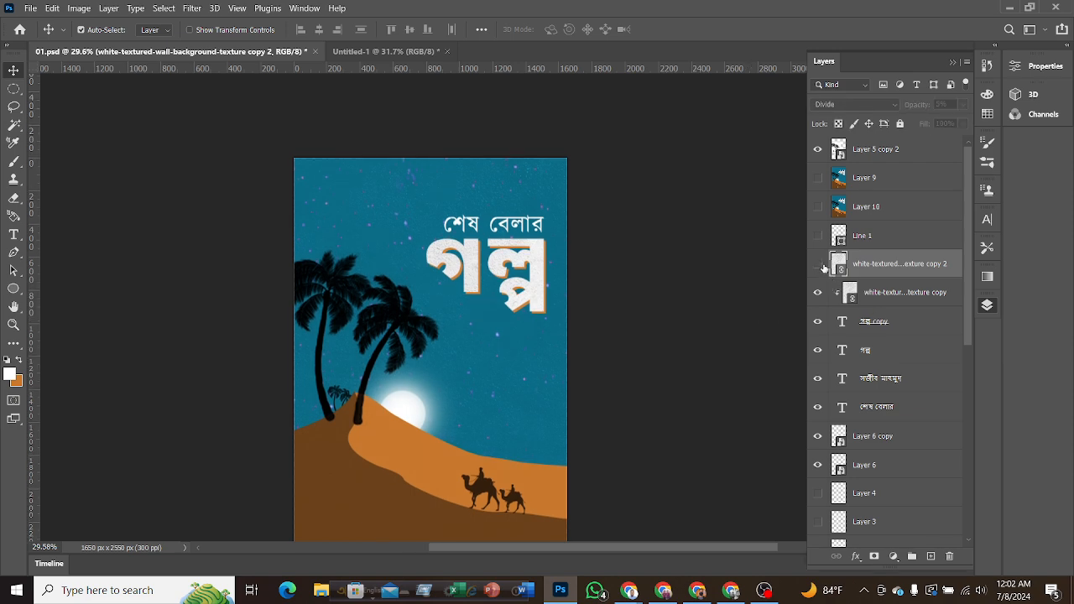
pyautogui.click(822, 265)
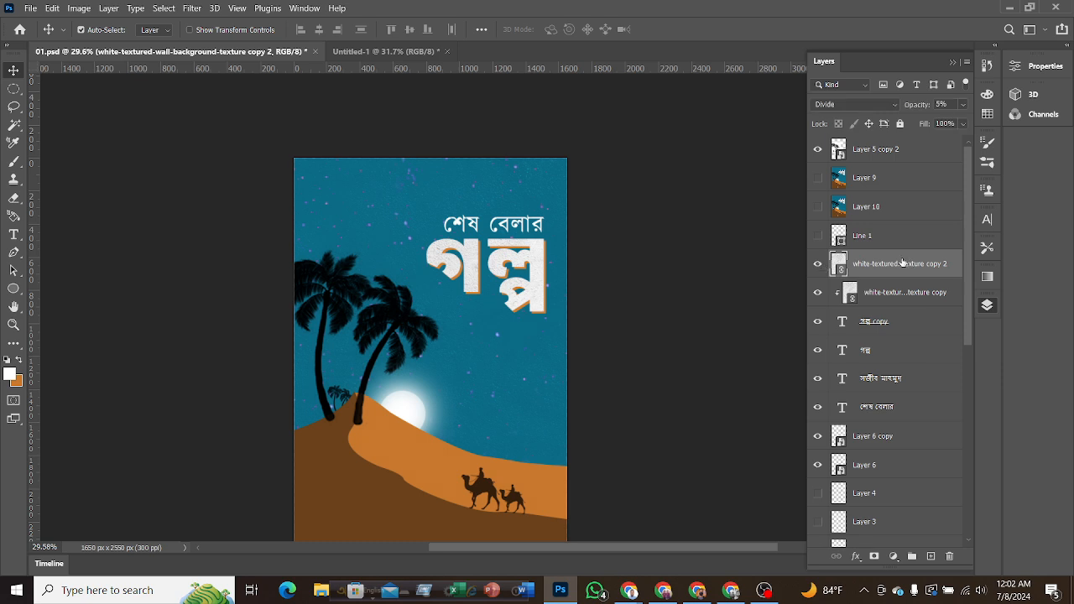
# Duplicate the white wall texture copy 2 layer to the top of the stack in 01.psd and delete Layer 5 copy 2.
pyautogui.hotkey('ctrl', 'j')
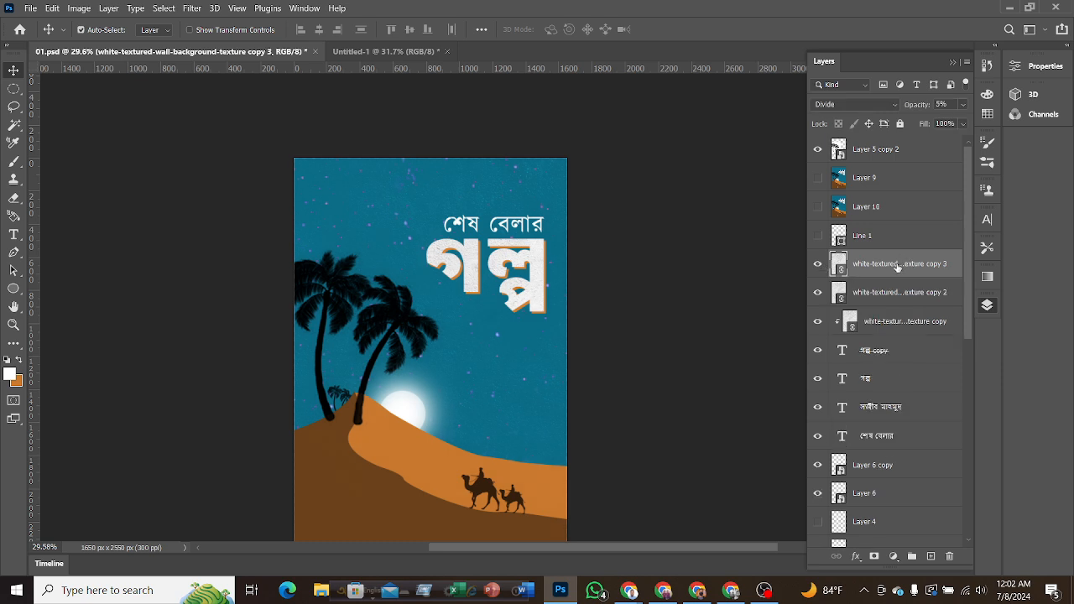
pyautogui.moveTo(902, 264); pyautogui.dragTo(873, 147)
pyautogui.click(875, 182)
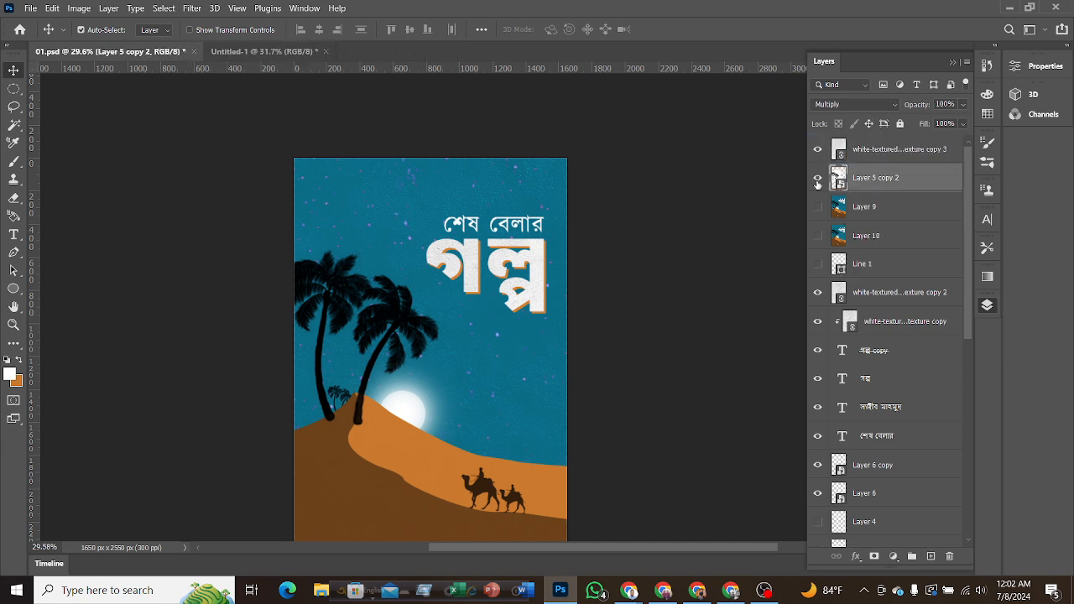
pyautogui.press('Delete')
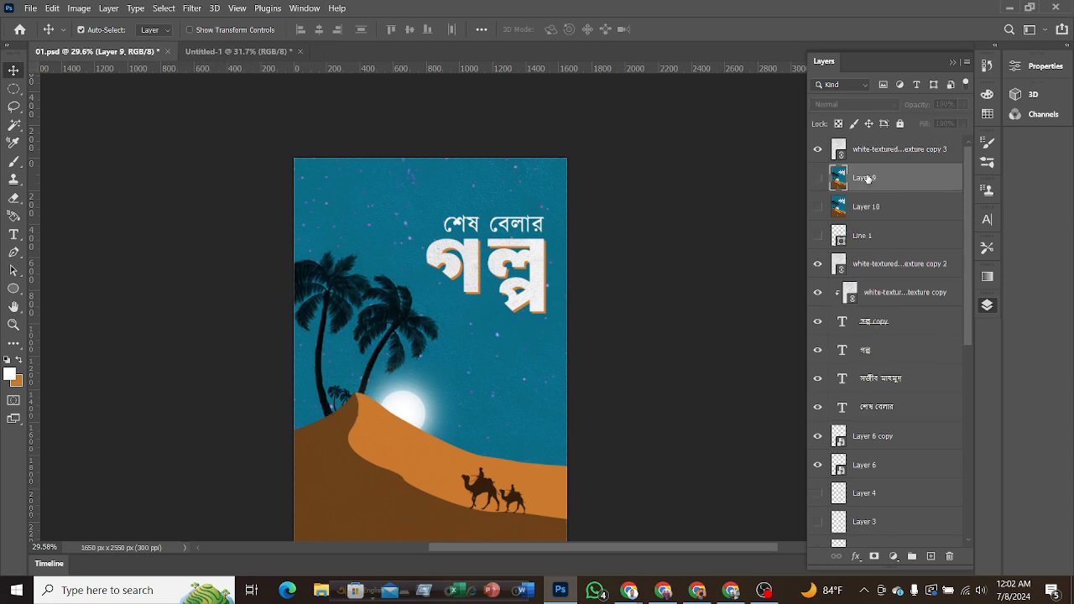
# Copy the top wall texture layer from 01.psd into Untitled-1 over the desert scene.
pyautogui.click(869, 154)
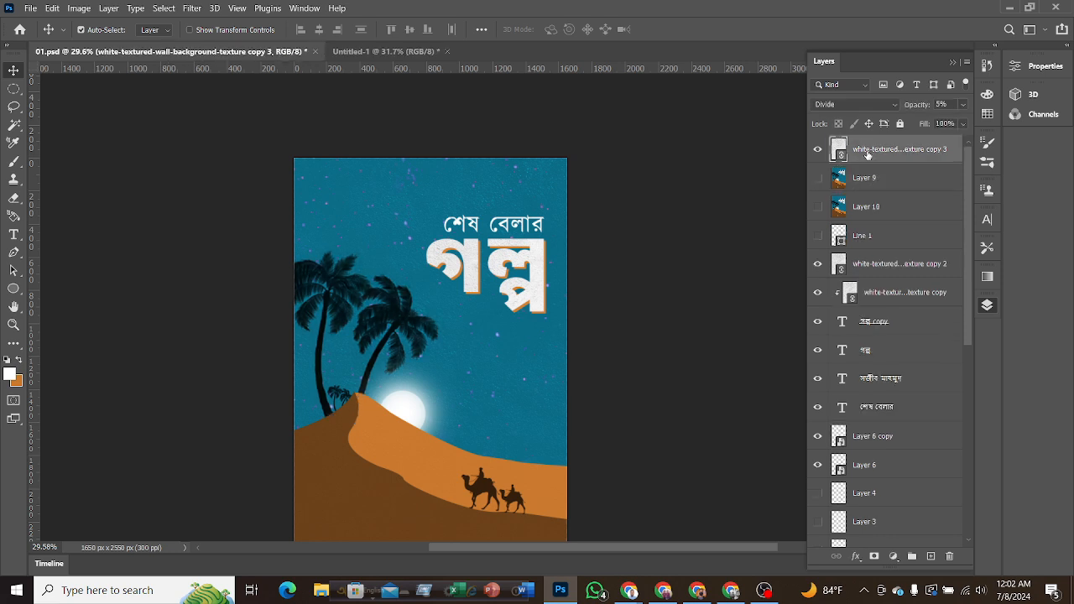
pyautogui.press('F7')
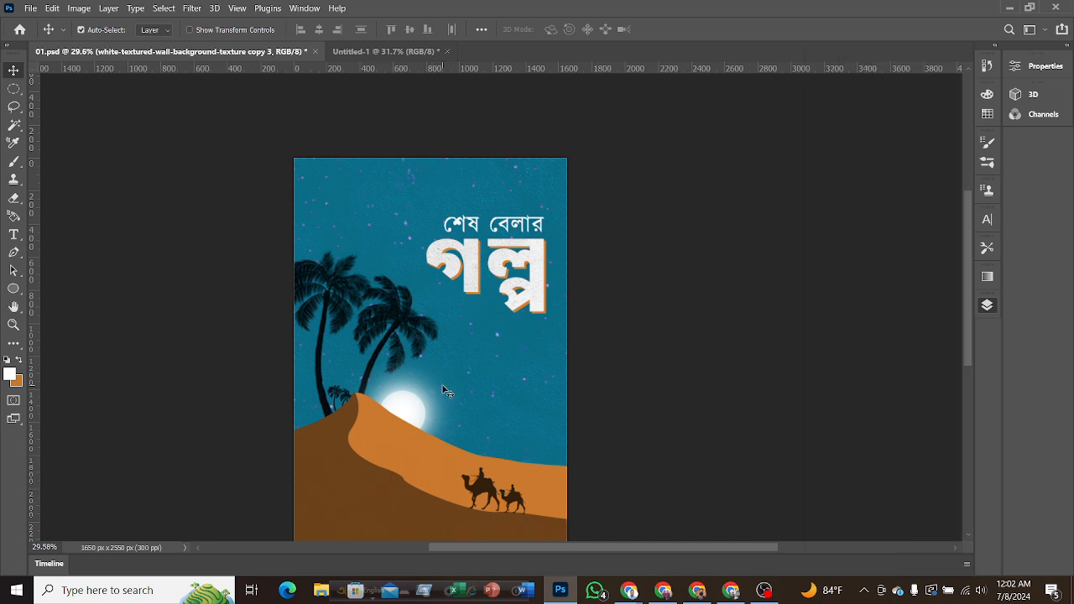
pyautogui.moveTo(444, 390); pyautogui.dragTo(529, 248)
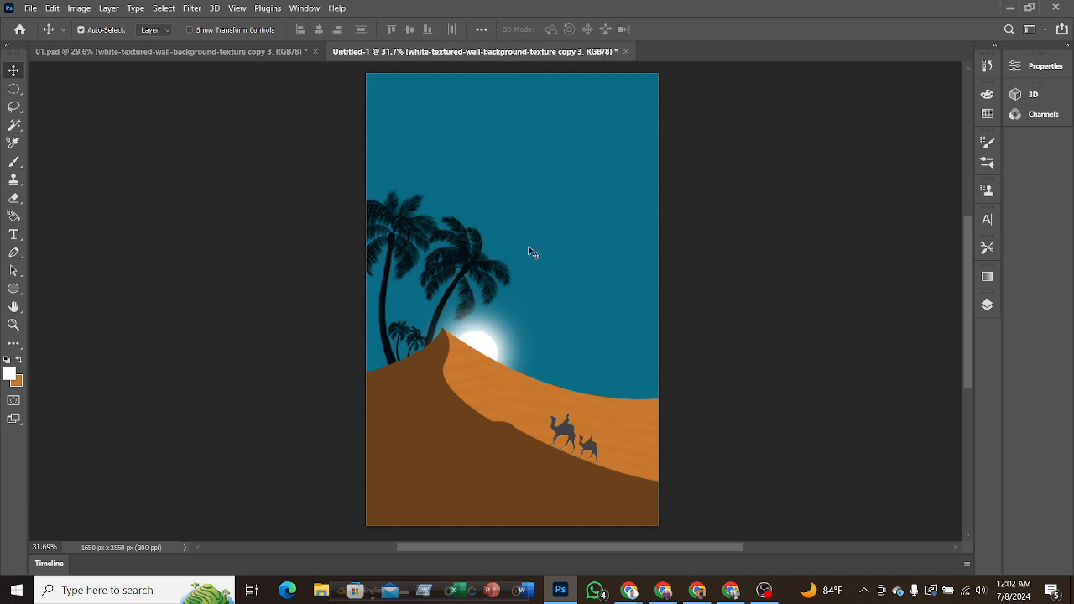
pyautogui.click(987, 306)
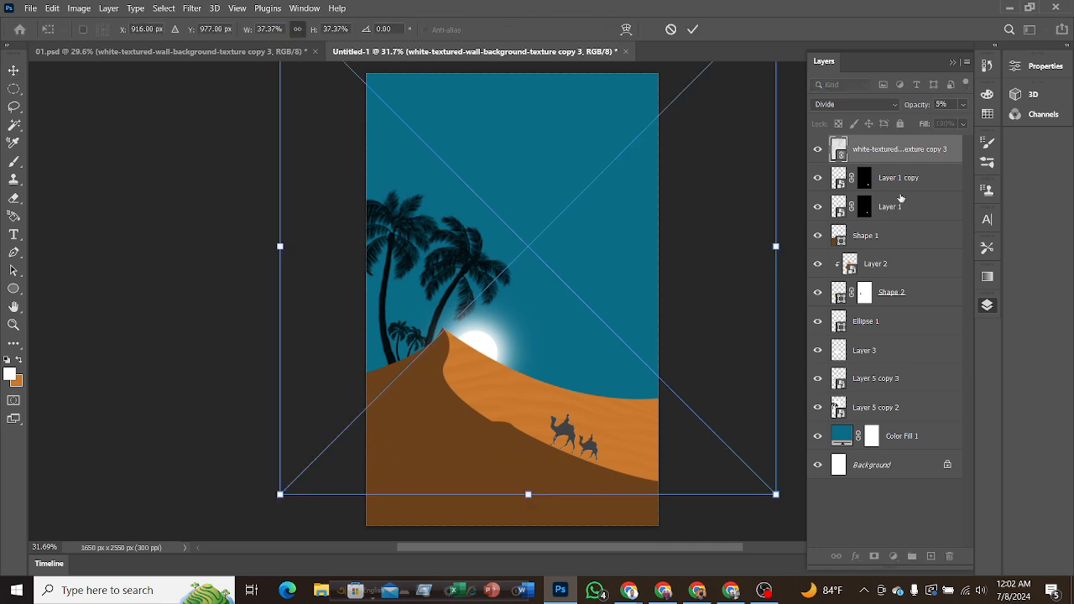
pyautogui.click(693, 31)
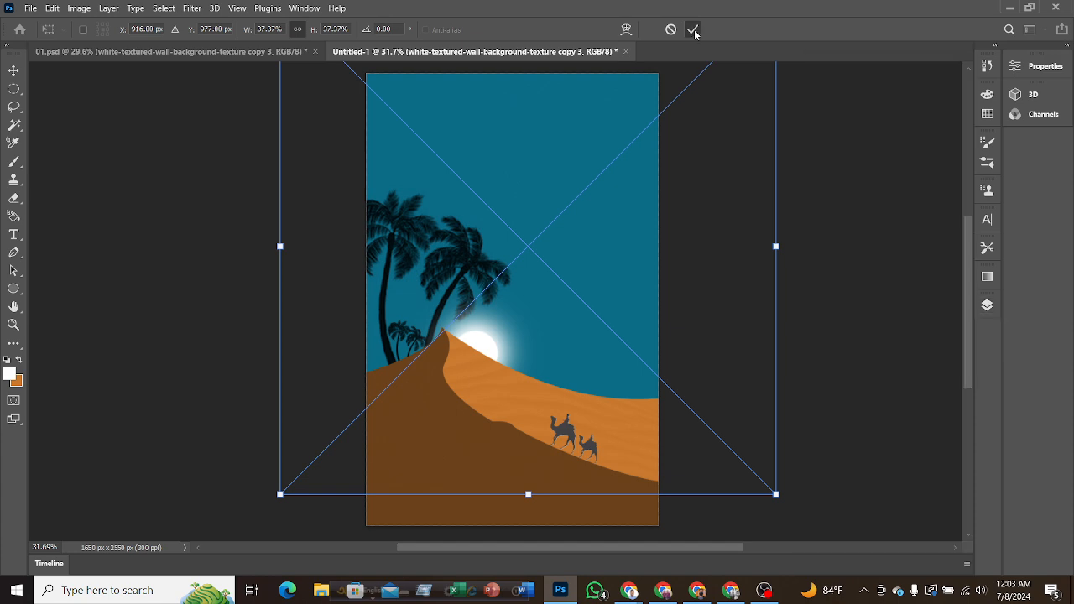
# Raise the opacity of the white wall texture layer in Untitled-1 to 100%.
pyautogui.click(986, 306)
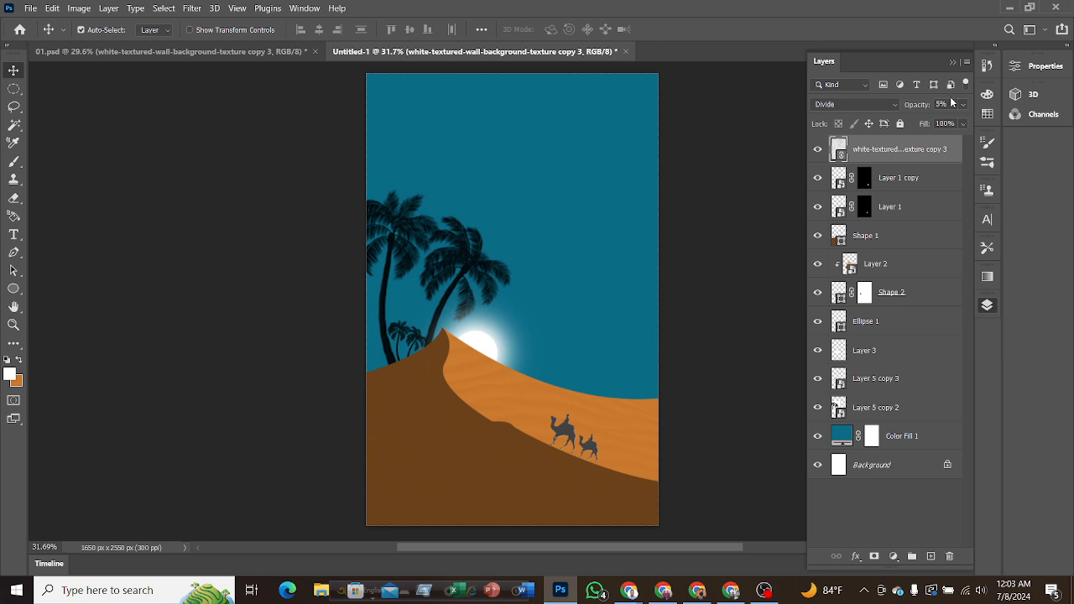
pyautogui.click(963, 104)
pyautogui.moveTo(906, 121); pyautogui.dragTo(963, 121)
pyautogui.scroll(1, 562, 297)
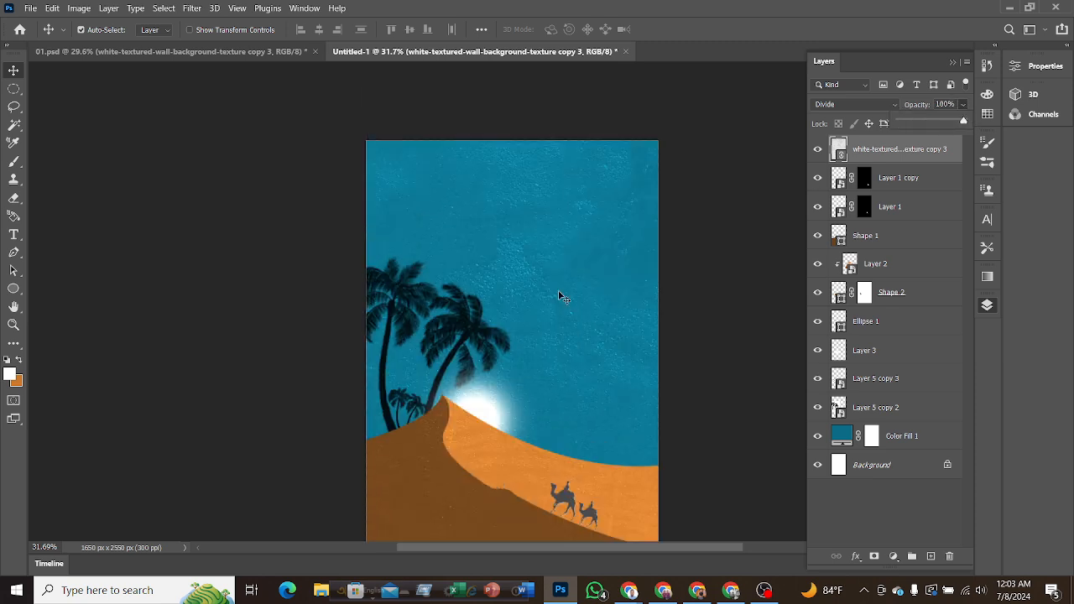
pyautogui.scroll(1, 562, 297)
pyautogui.hotkey('ctrl', 't')
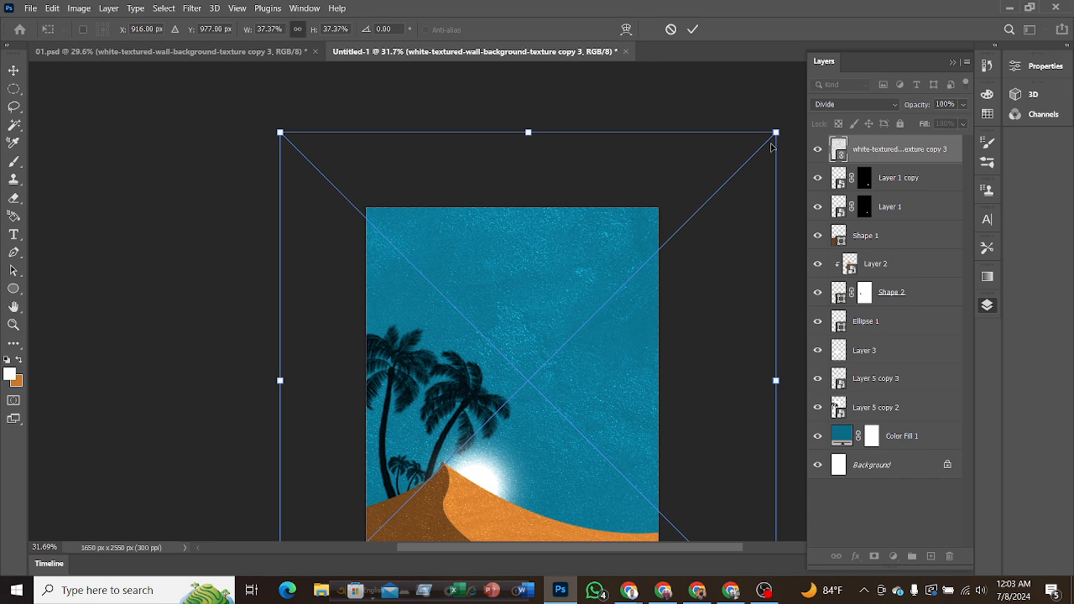
pyautogui.press('F7')
pyautogui.click(692, 30)
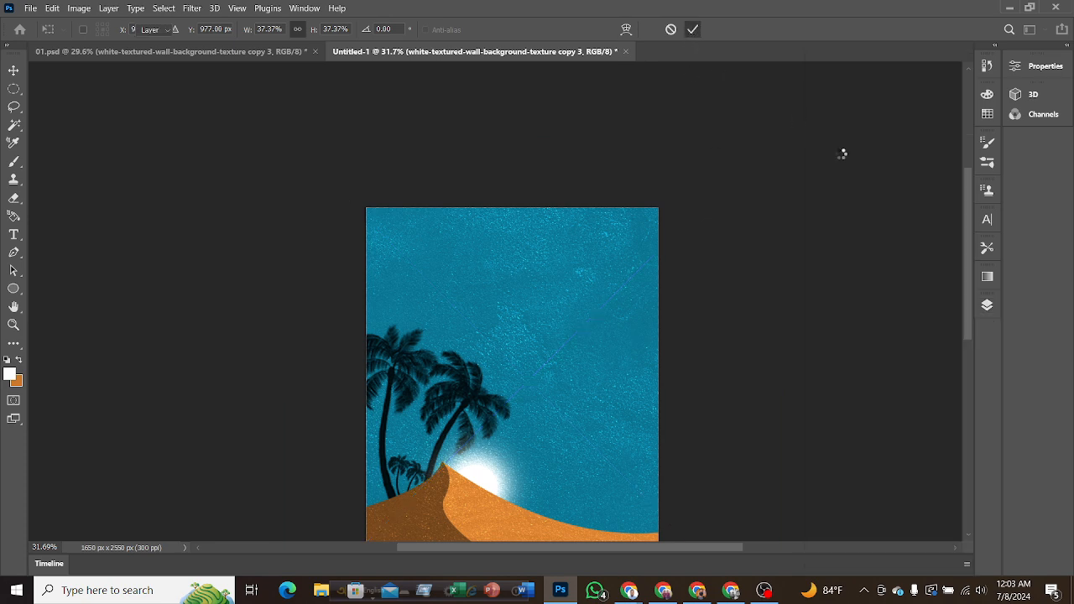
# Change the blend mode of the white wall texture layer to Normal.
pyautogui.click(986, 304)
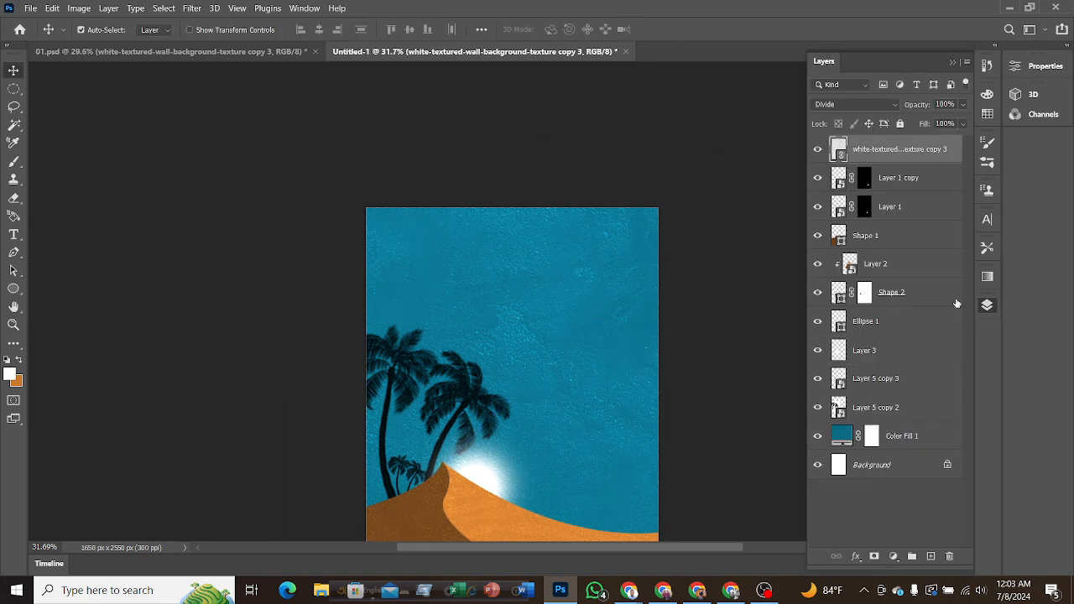
pyautogui.click(833, 106)
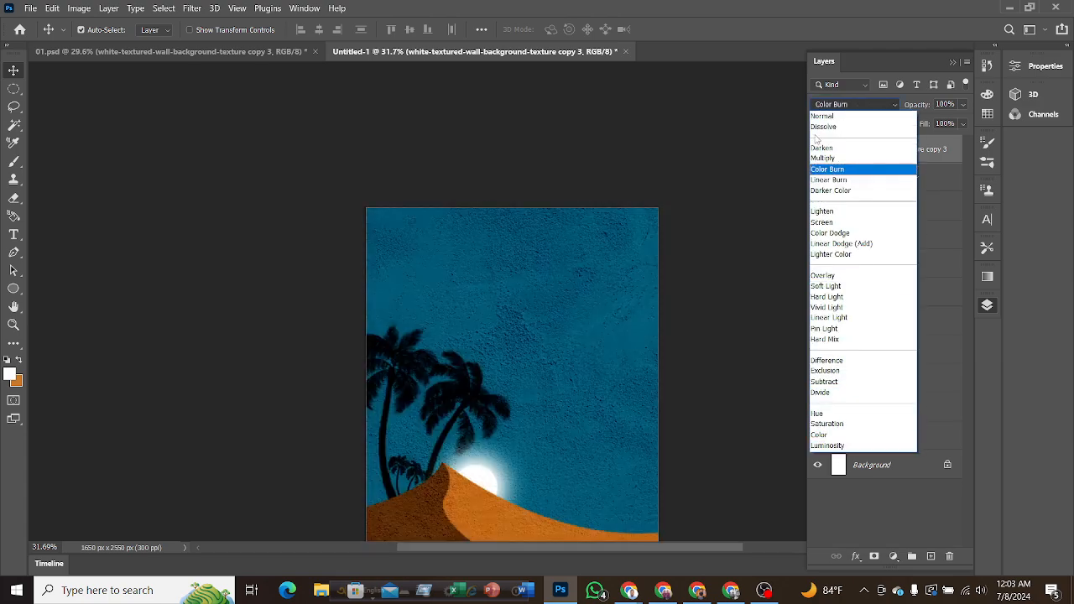
pyautogui.click(822, 117)
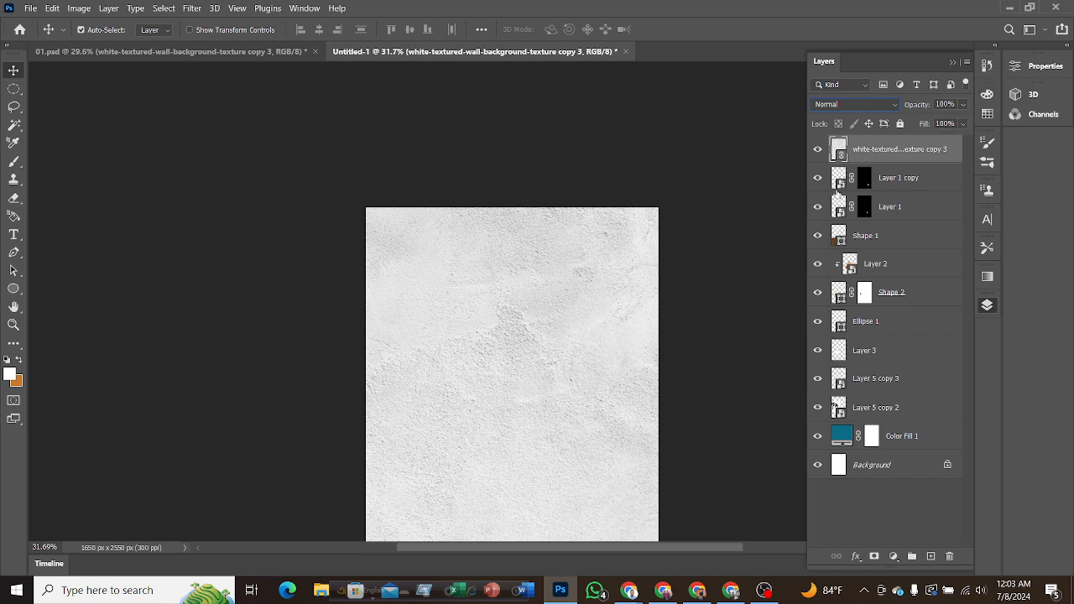
# Try scaling the white wall texture layer down to 16.56% and centring it over the upper half of the cover, and undo the transform.
pyautogui.click(537, 6)
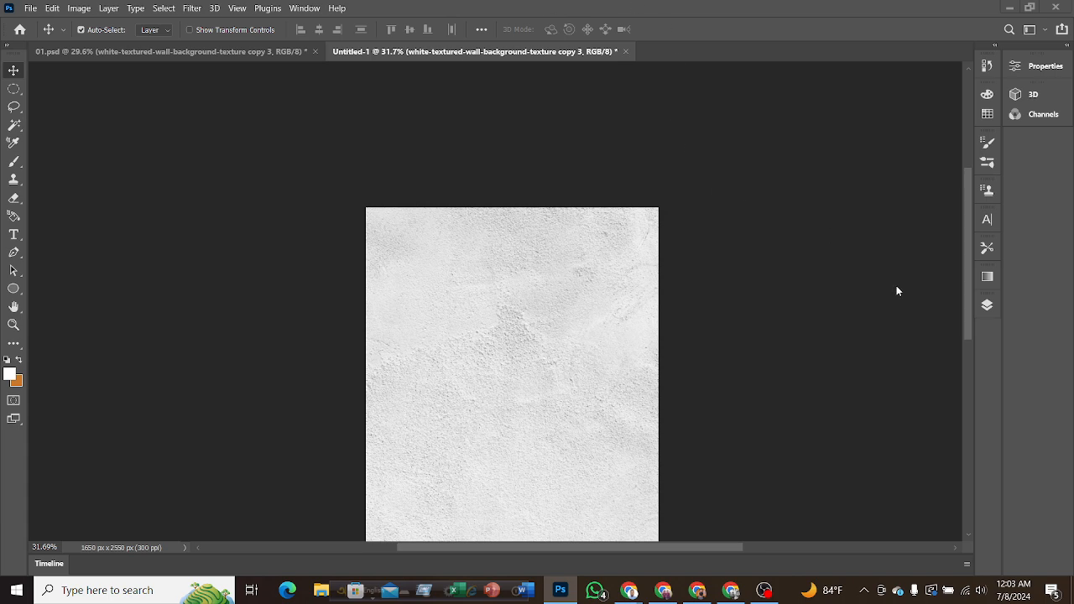
pyautogui.moveTo(966, 311); pyautogui.dragTo(965, 349)
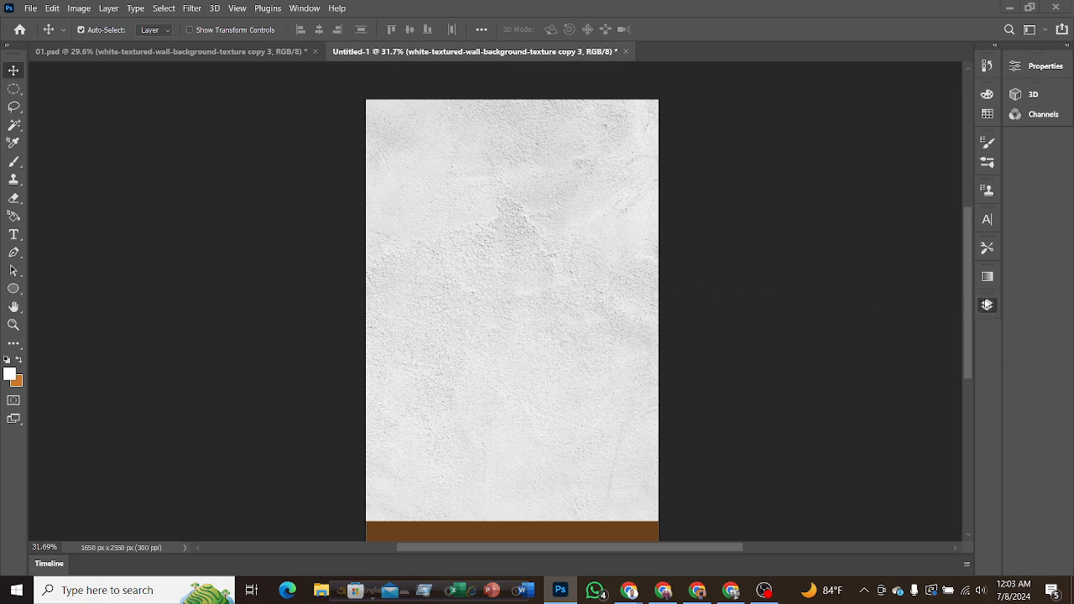
pyautogui.click(986, 305)
pyautogui.click(728, 171)
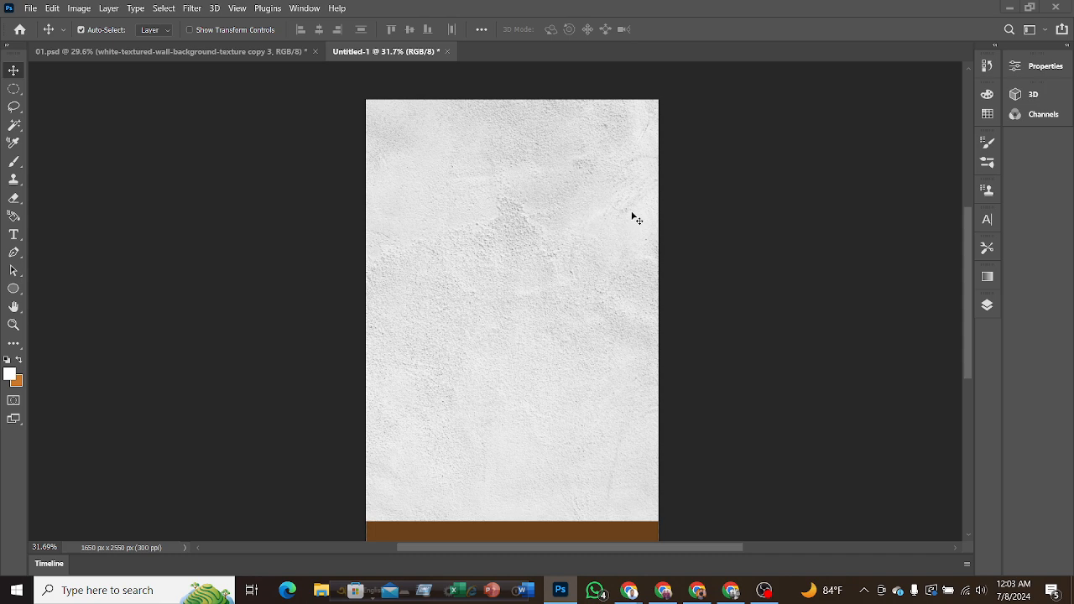
pyautogui.click(583, 229)
pyautogui.hotkey('ctrl', 't')
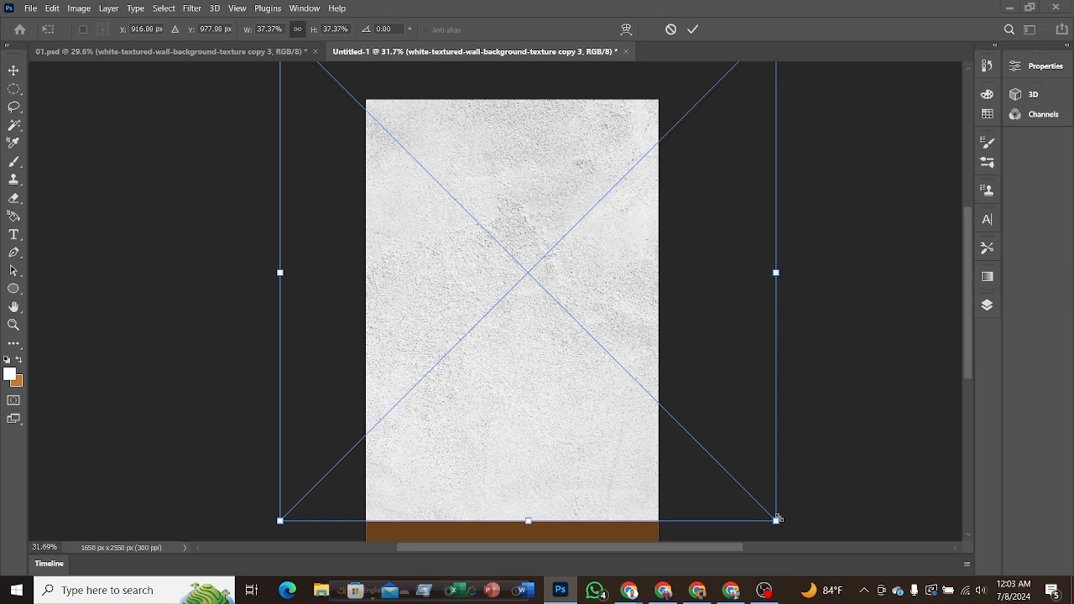
pyautogui.moveTo(778, 520); pyautogui.dragTo(469, 255)
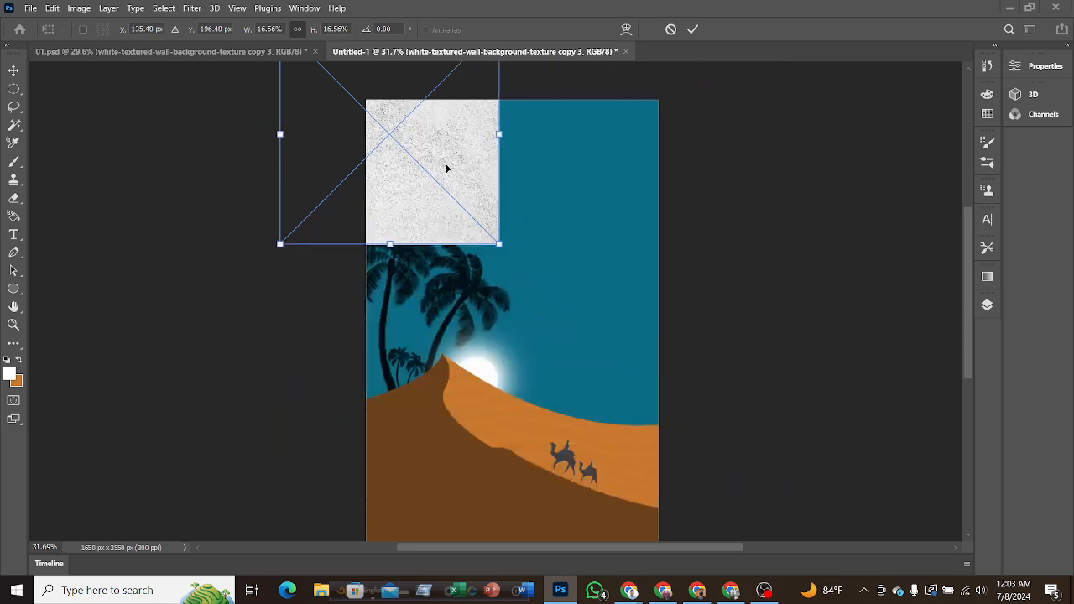
pyautogui.moveTo(447, 168); pyautogui.dragTo(580, 310)
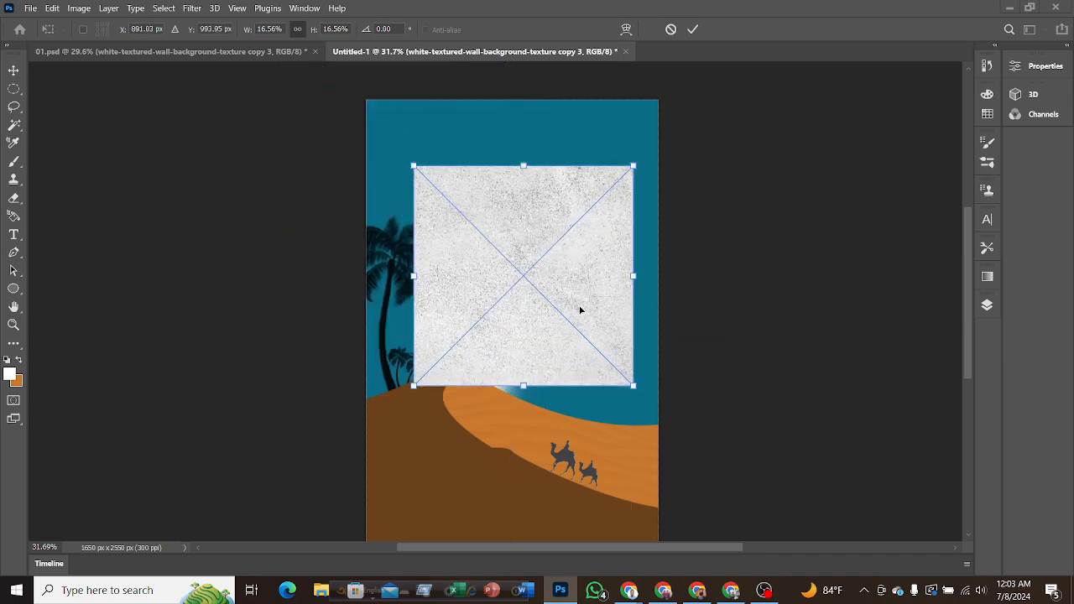
pyautogui.click(692, 30)
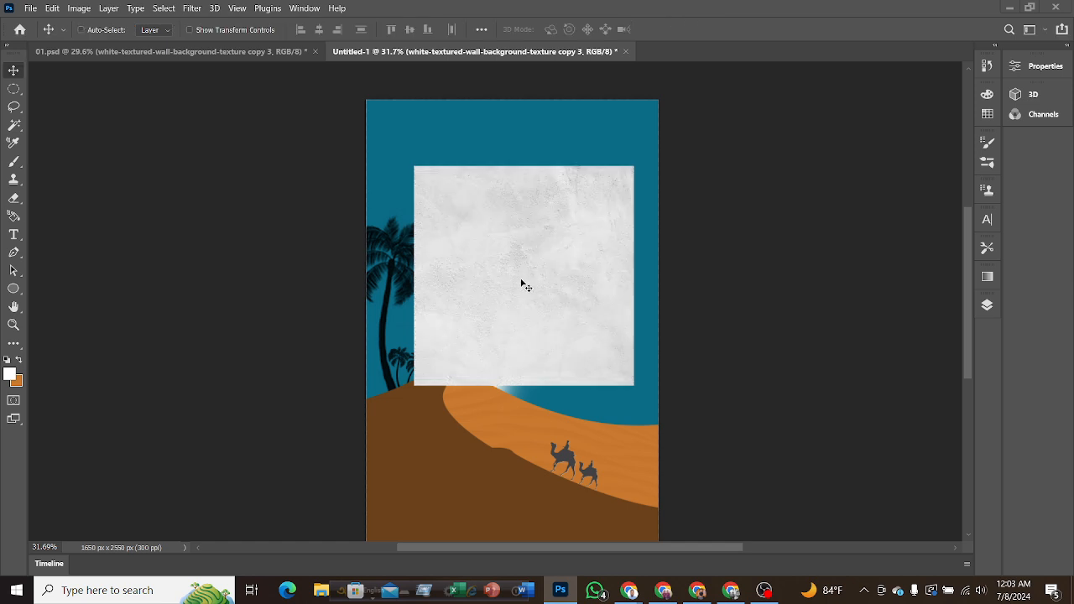
pyautogui.hotkey('ctrl', 'z')
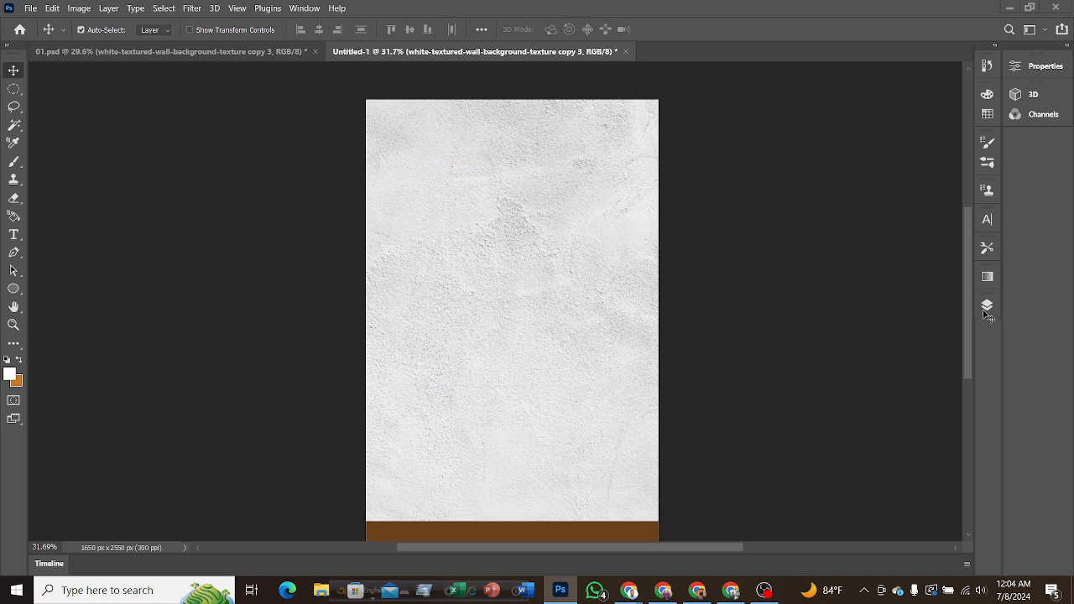
# Undo the texture layer's change to Normal so it blends with Divide, and reduce its opacity to a moderate level.
pyautogui.hotkey('ctrl', 'z')
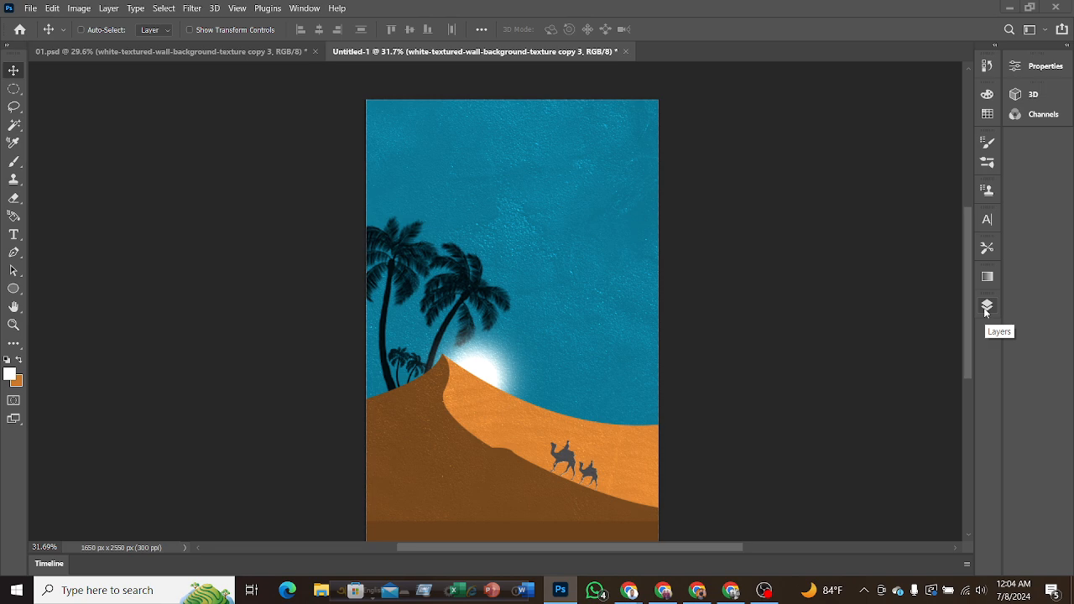
pyautogui.click(986, 307)
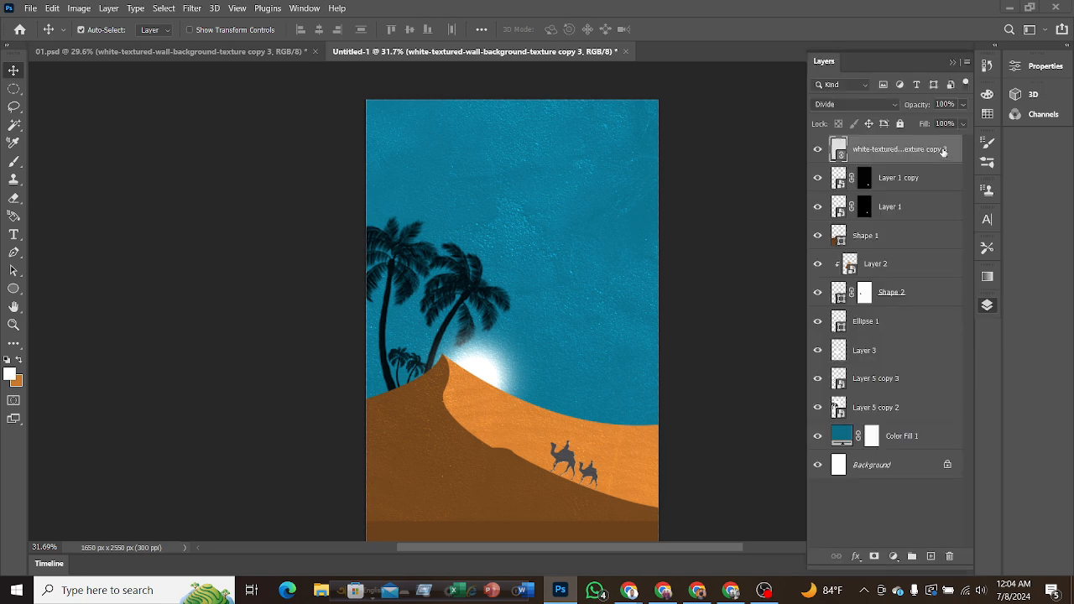
pyautogui.click(961, 105)
pyautogui.click(905, 123)
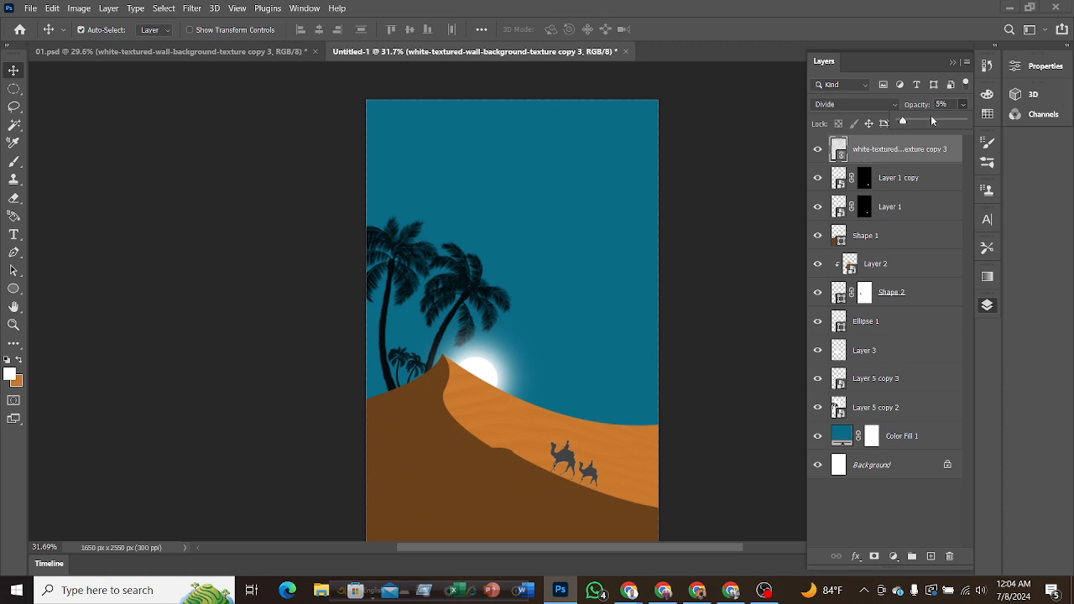
pyautogui.click(931, 120)
pyautogui.click(710, 200)
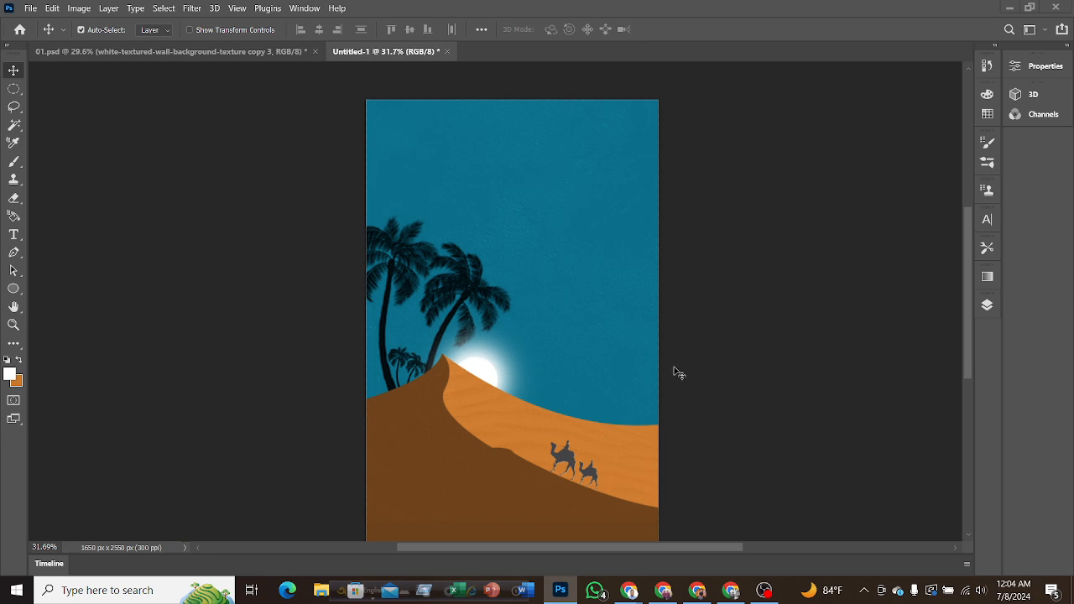
# Examine the wall texture's effect on the sky, palms and dunes up close and across the whole cover.
pyautogui.scroll(5, 681, 372)
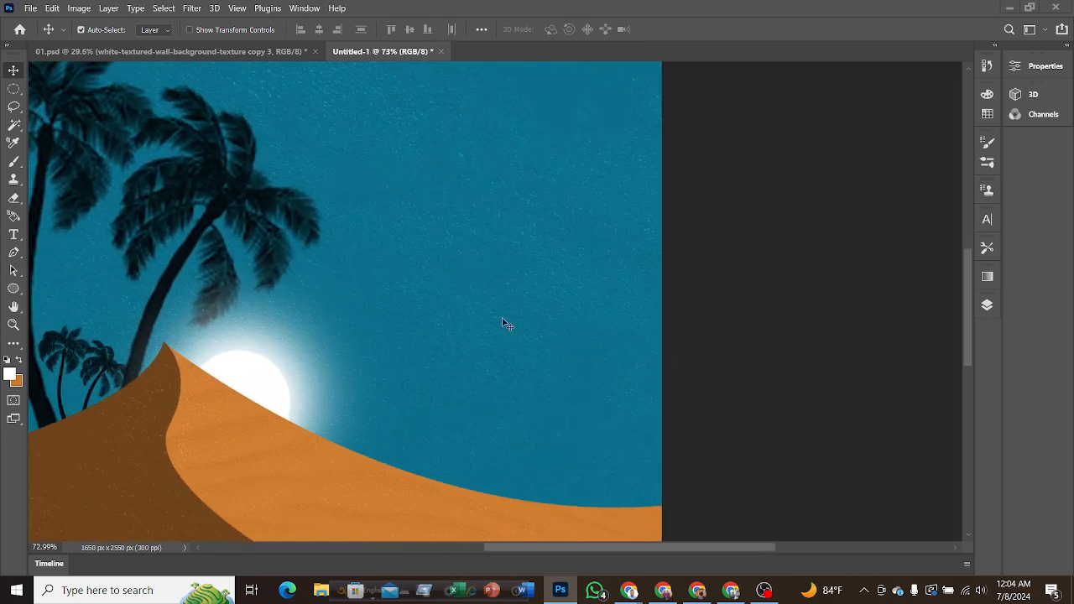
pyautogui.scroll(2, 450, 343)
pyautogui.scroll(3, 425, 349)
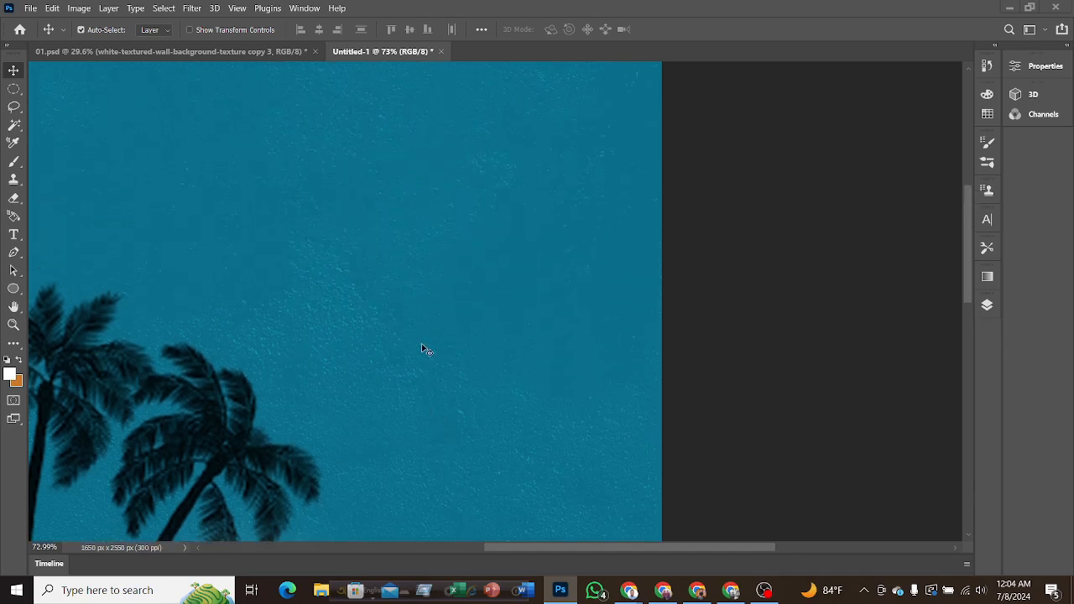
pyautogui.scroll(-1, 392, 358)
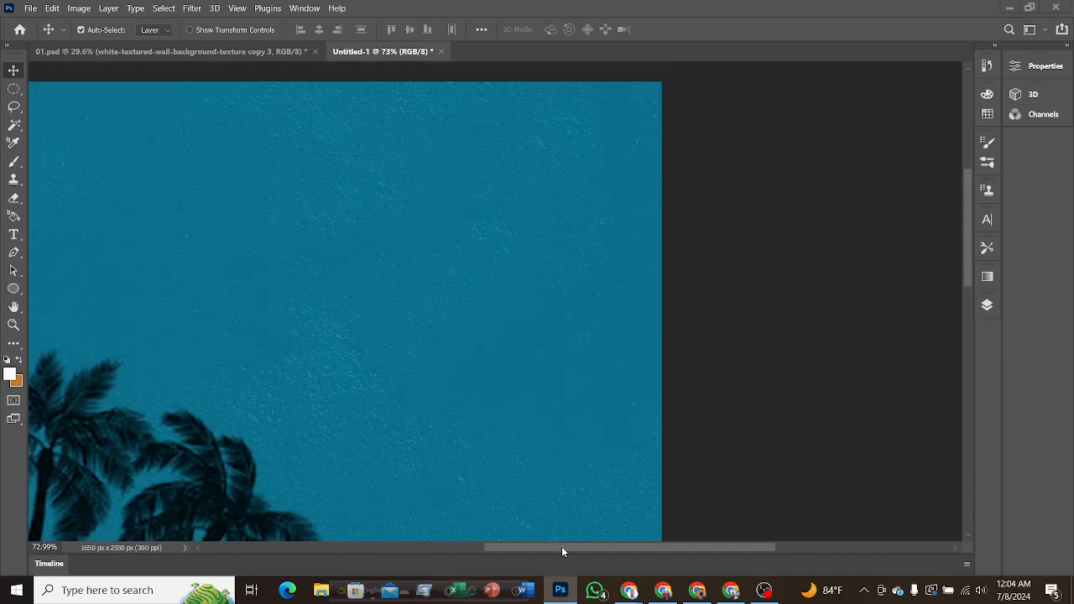
pyautogui.moveTo(562, 547); pyautogui.dragTo(489, 548)
pyautogui.scroll(-3, 676, 327)
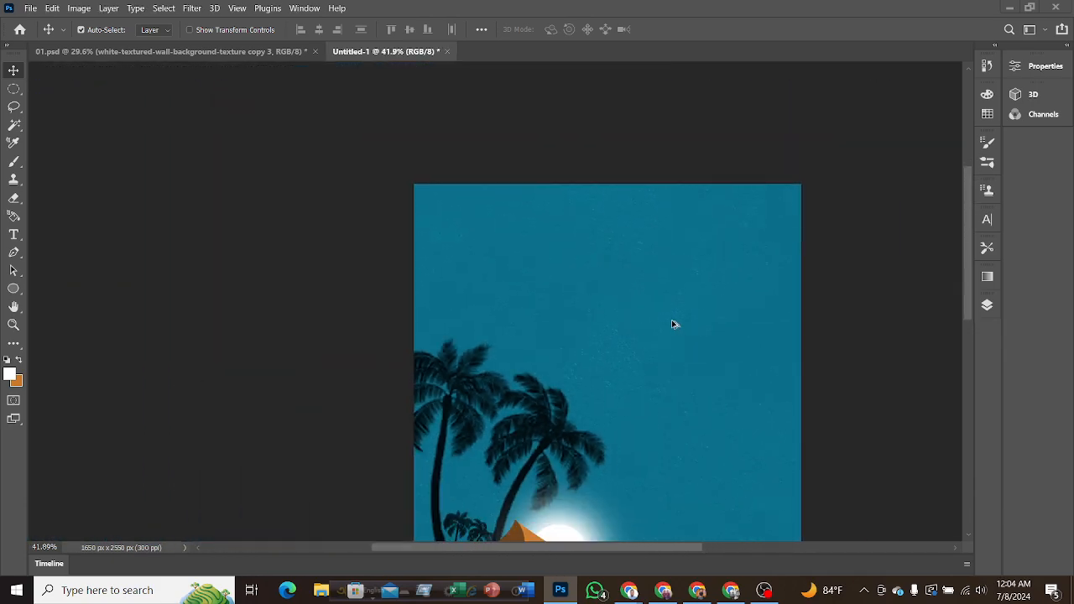
pyautogui.scroll(-3, 672, 327)
pyautogui.scroll(-1, 661, 325)
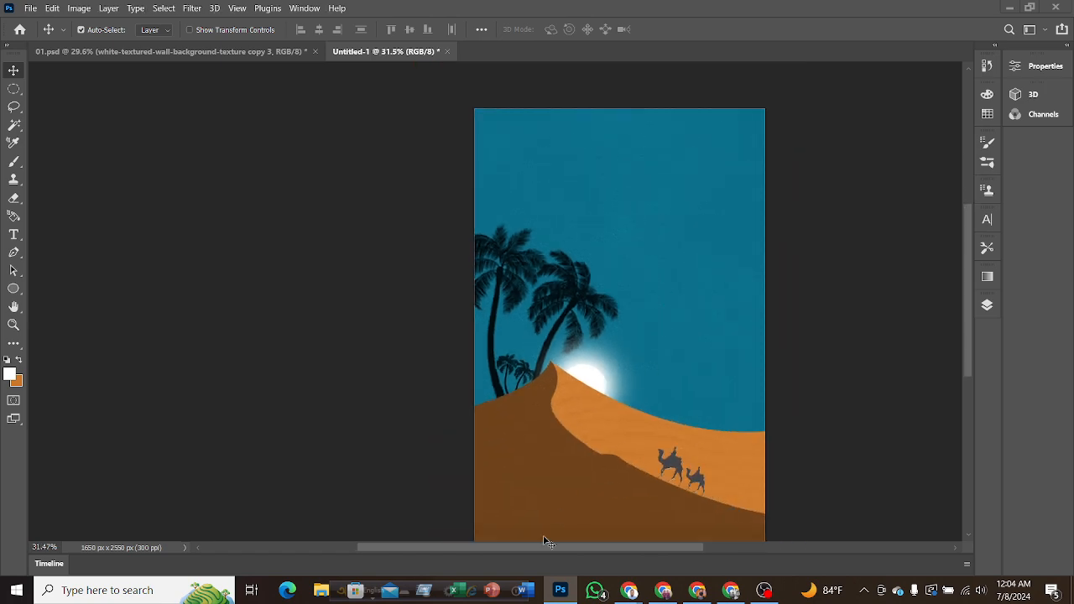
pyautogui.moveTo(525, 548); pyautogui.dragTo(564, 548)
pyautogui.scroll(-1, 564, 390)
pyautogui.scroll(-1, 564, 390)
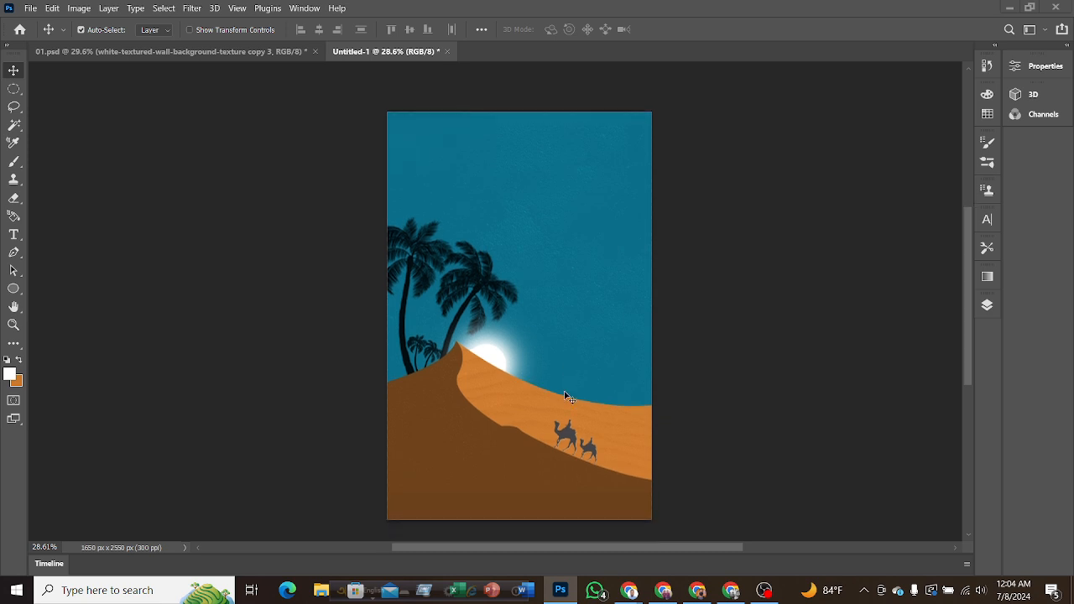
pyautogui.scroll(2, 568, 396)
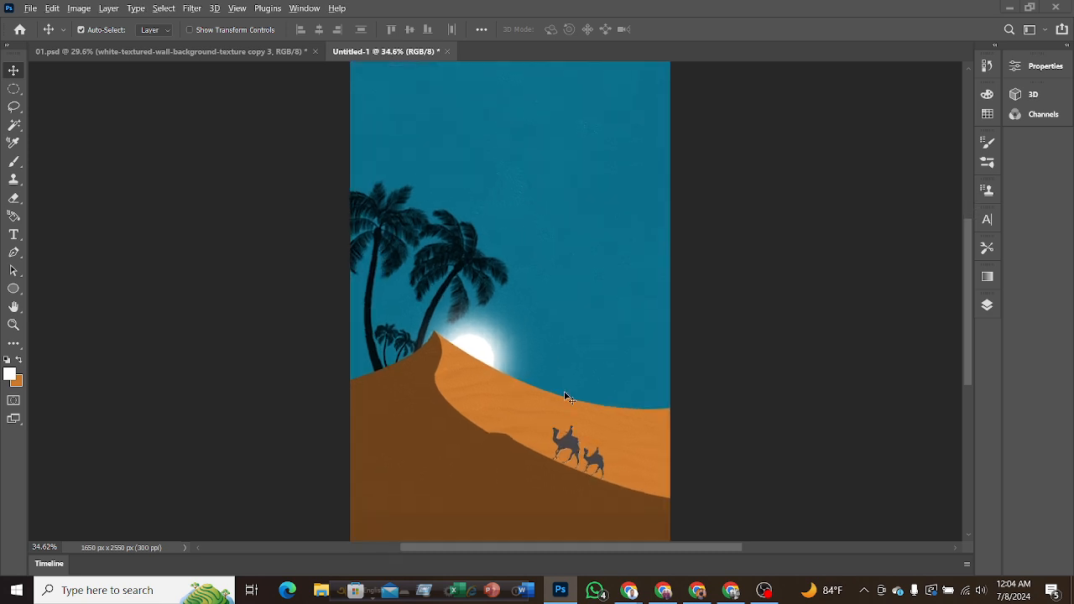
pyautogui.scroll(-1, 567, 396)
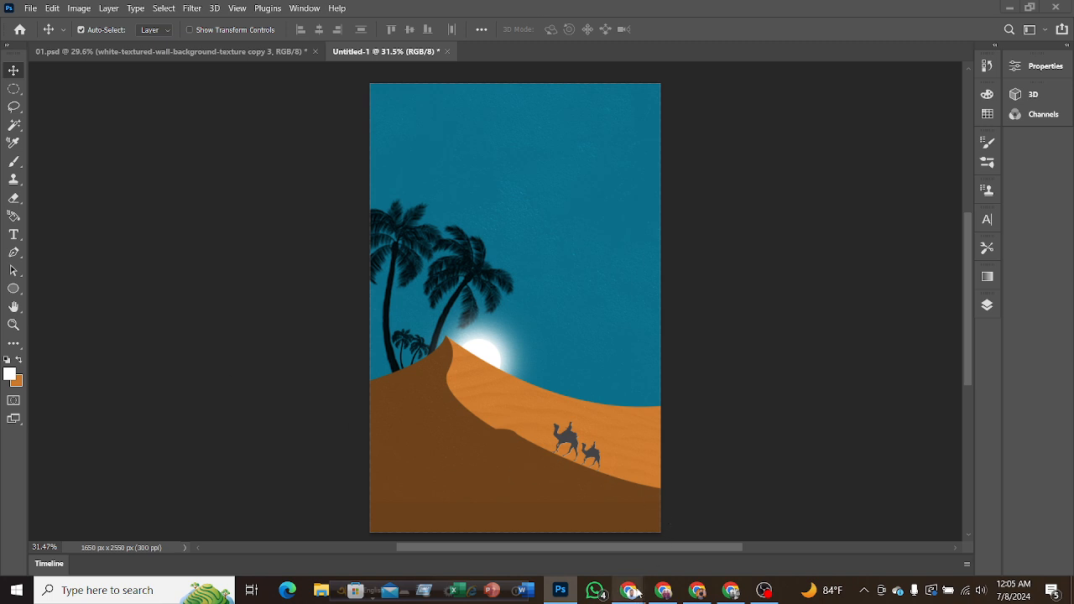
# Switch to Chrome and search Google Images for "starts in the sky" in place of the sand desert query.
pyautogui.moveTo(629, 591)
pyautogui.click(596, 554)
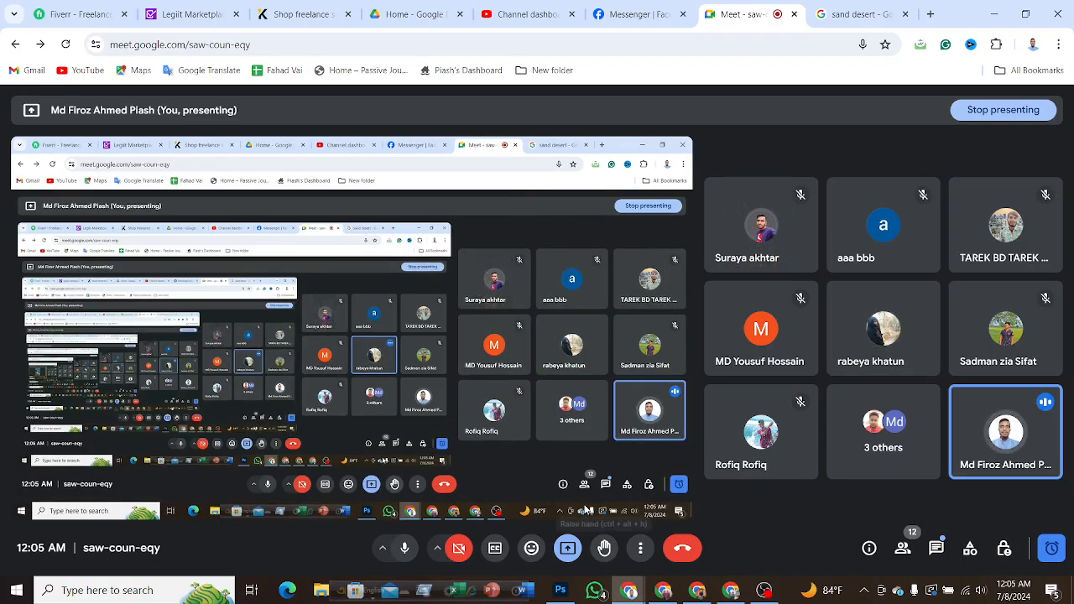
pyautogui.click(847, 14)
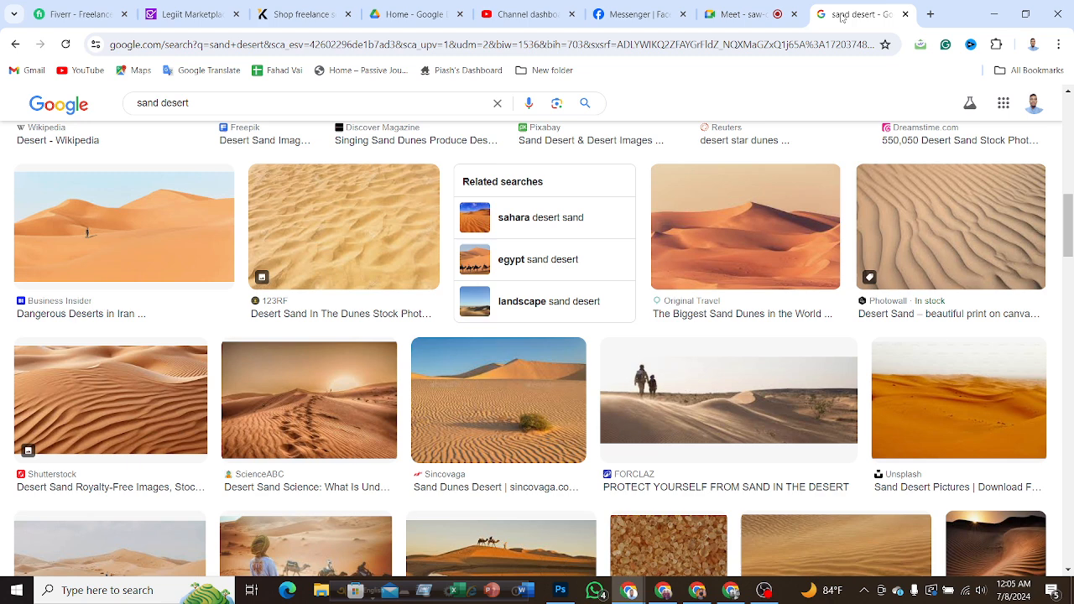
pyautogui.moveTo(209, 102); pyautogui.dragTo(118, 106)
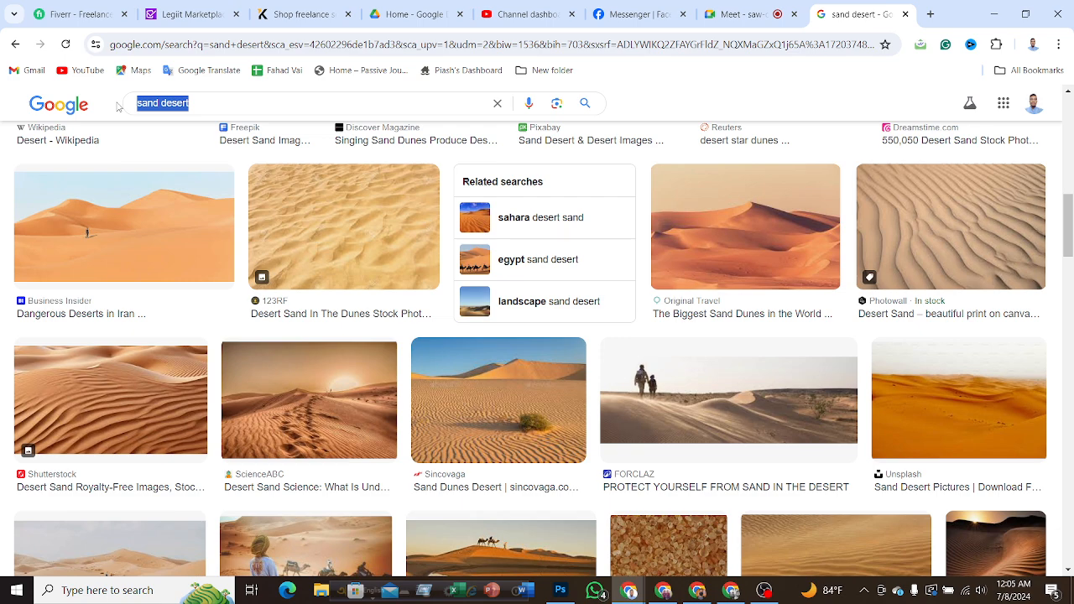
pyautogui.write('s')
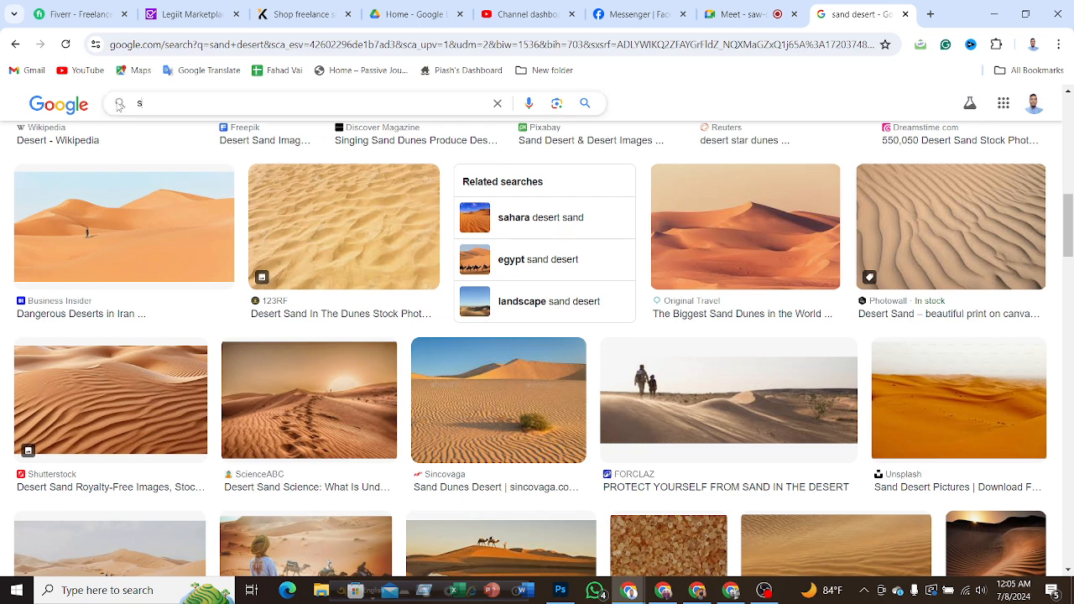
pyautogui.write('tarts ')
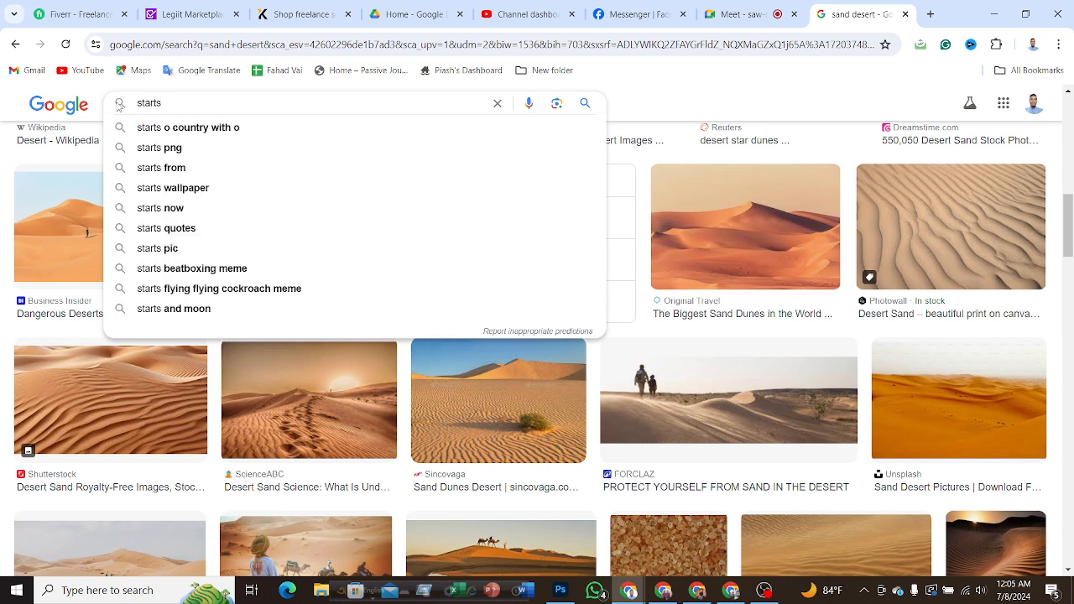
pyautogui.write('in the sk')
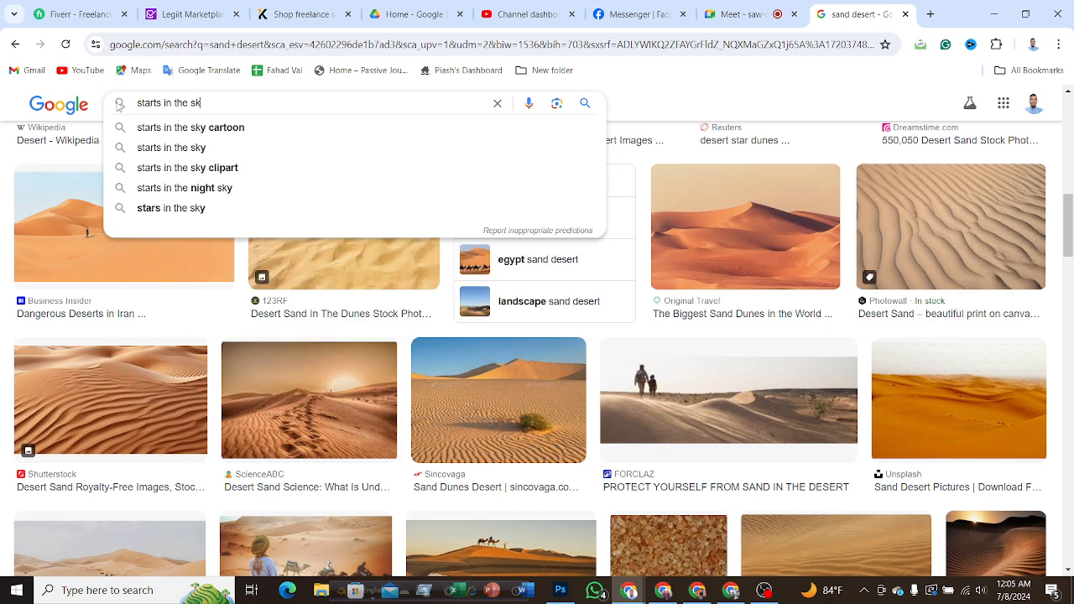
pyautogui.write('y')
pyautogui.press('Return')
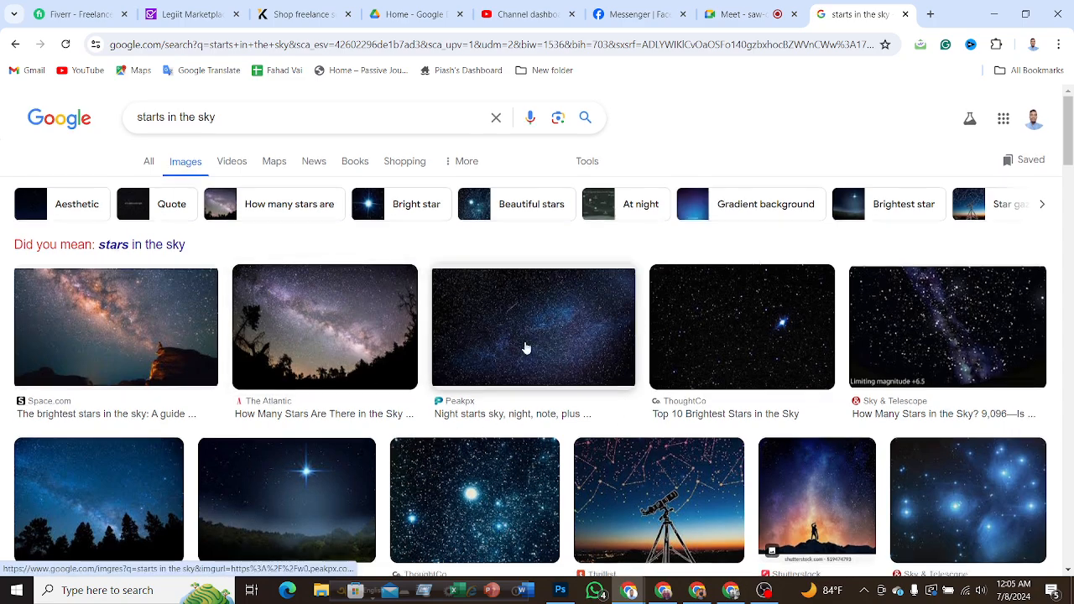
# Browse the "starts in the sky" image results for a plain starry sky suitable for overlaying on the cover.
pyautogui.scroll(-10, 526, 349)
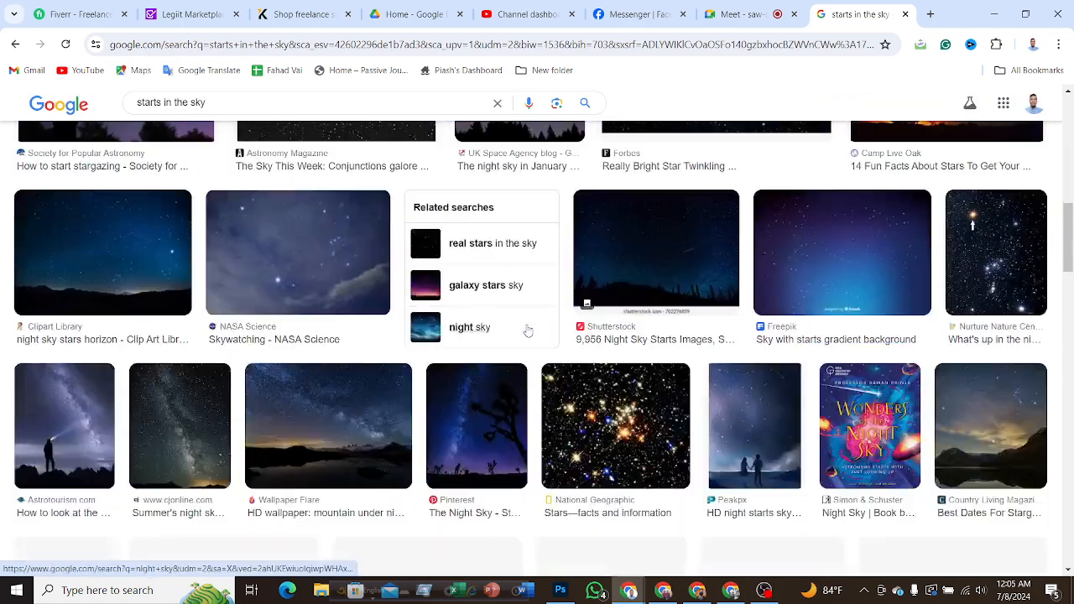
pyautogui.scroll(-10, 527, 331)
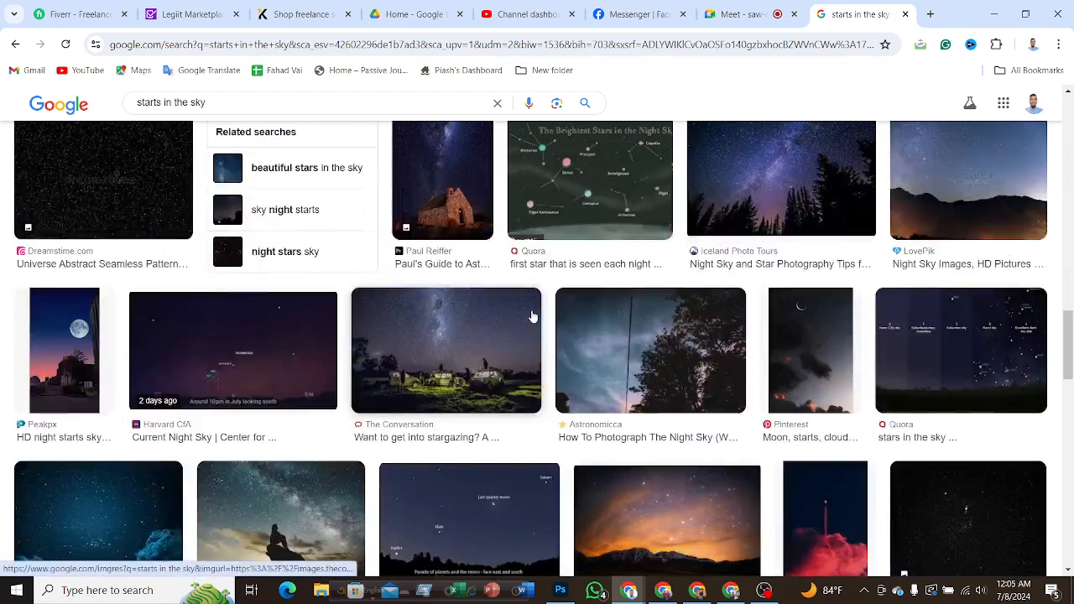
pyautogui.scroll(-4, 531, 316)
pyautogui.scroll(-4, 532, 318)
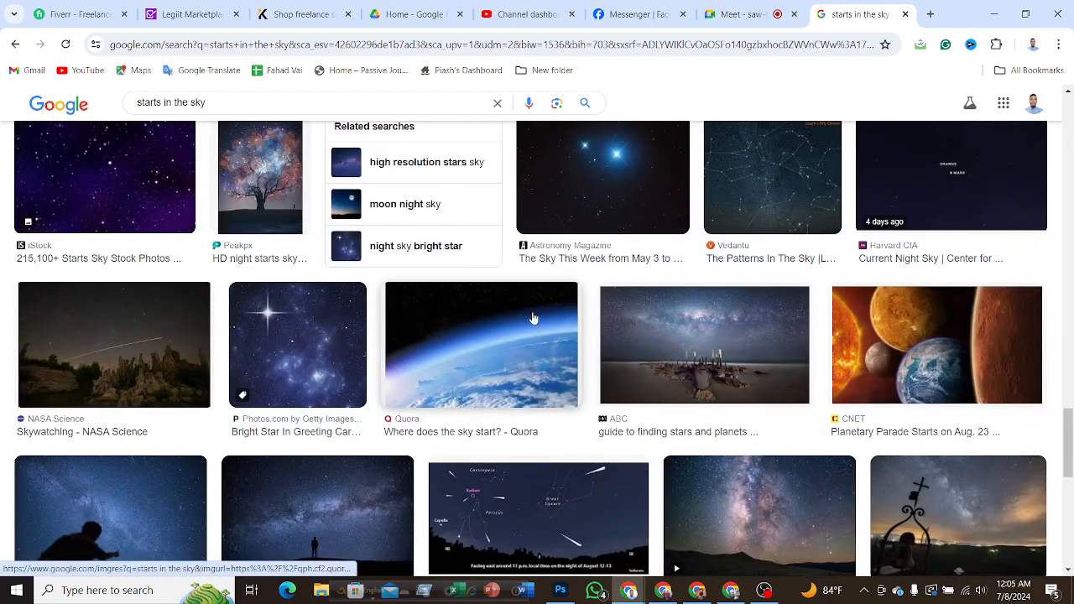
pyautogui.scroll(-4, 533, 318)
pyautogui.scroll(-5, 533, 318)
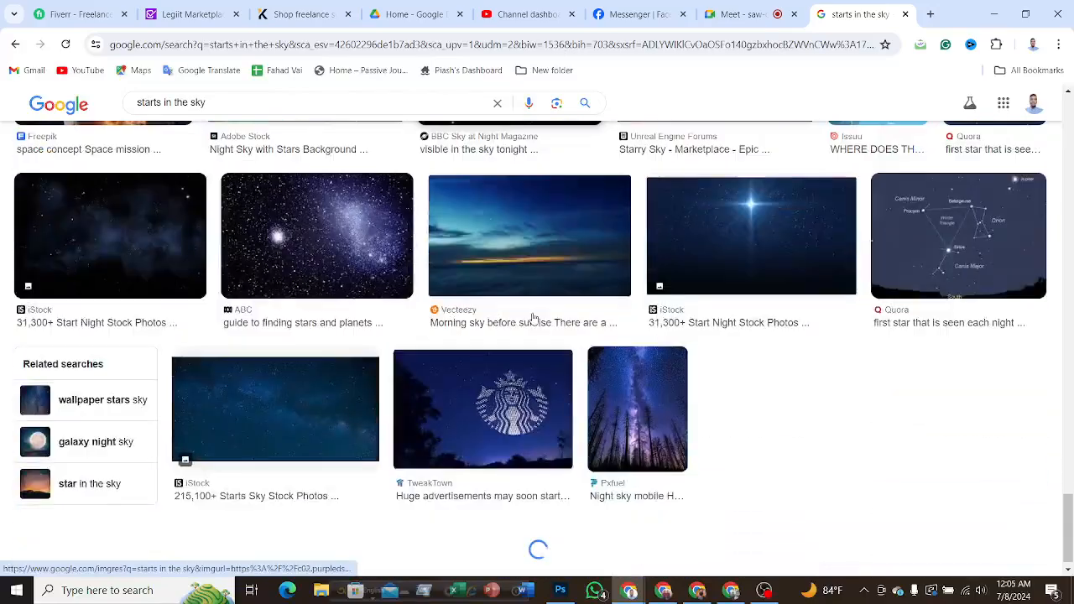
pyautogui.scroll(-4, 532, 318)
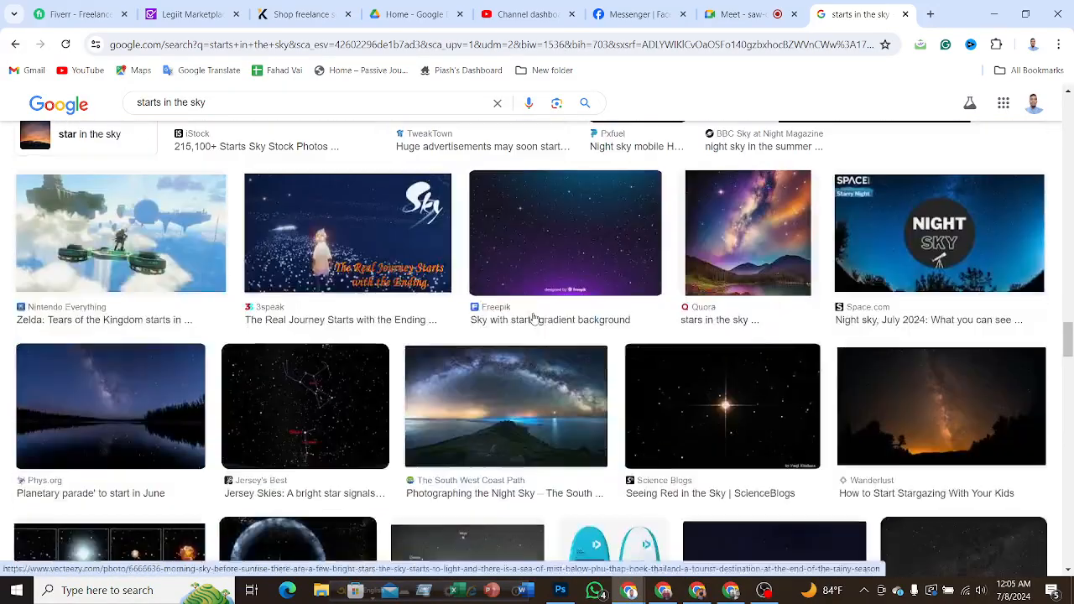
pyautogui.scroll(-7, 534, 317)
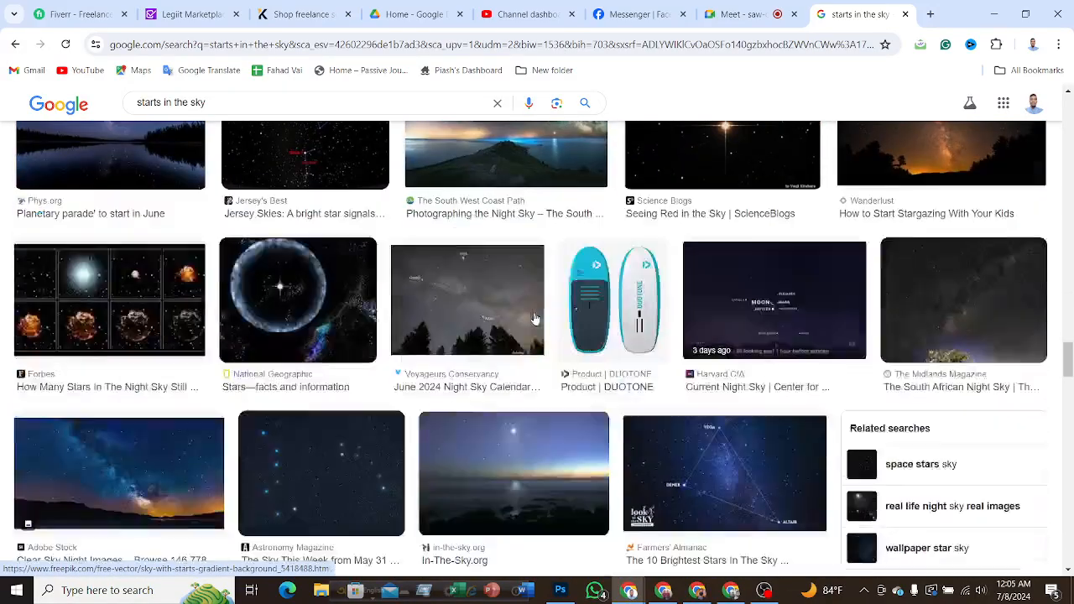
pyautogui.scroll(2, 534, 319)
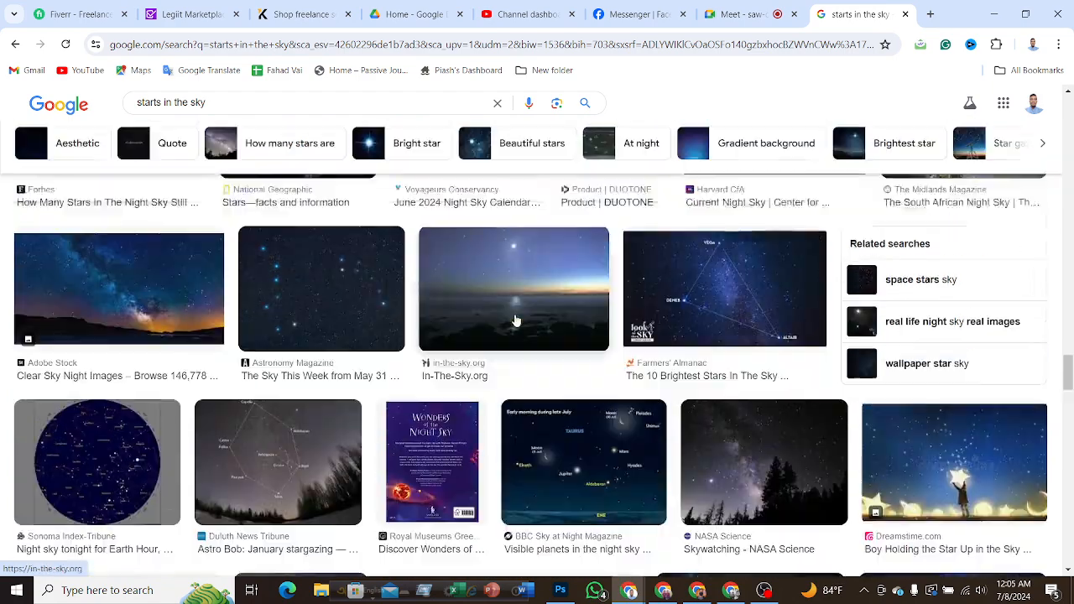
pyautogui.scroll(-5, 520, 322)
pyautogui.scroll(-5, 516, 323)
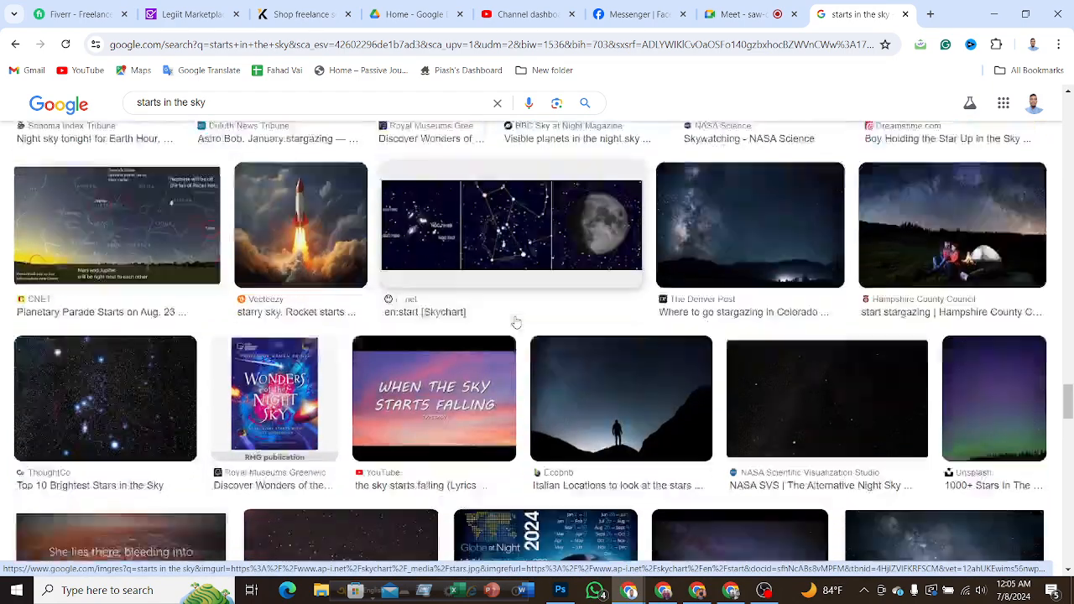
pyautogui.scroll(4, 516, 323)
pyautogui.scroll(-9, 516, 323)
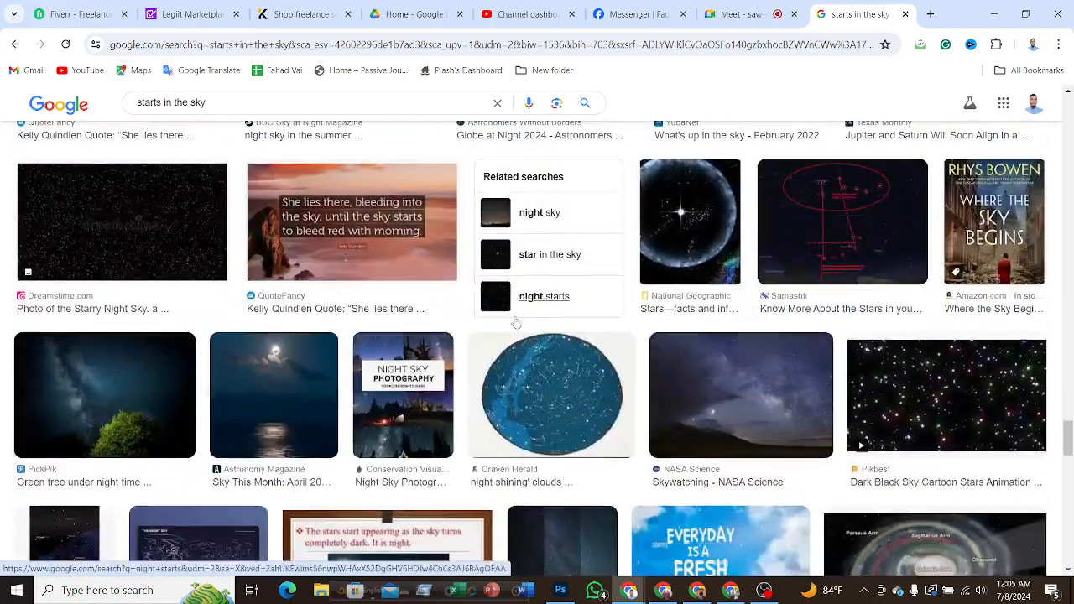
pyautogui.scroll(-5, 519, 319)
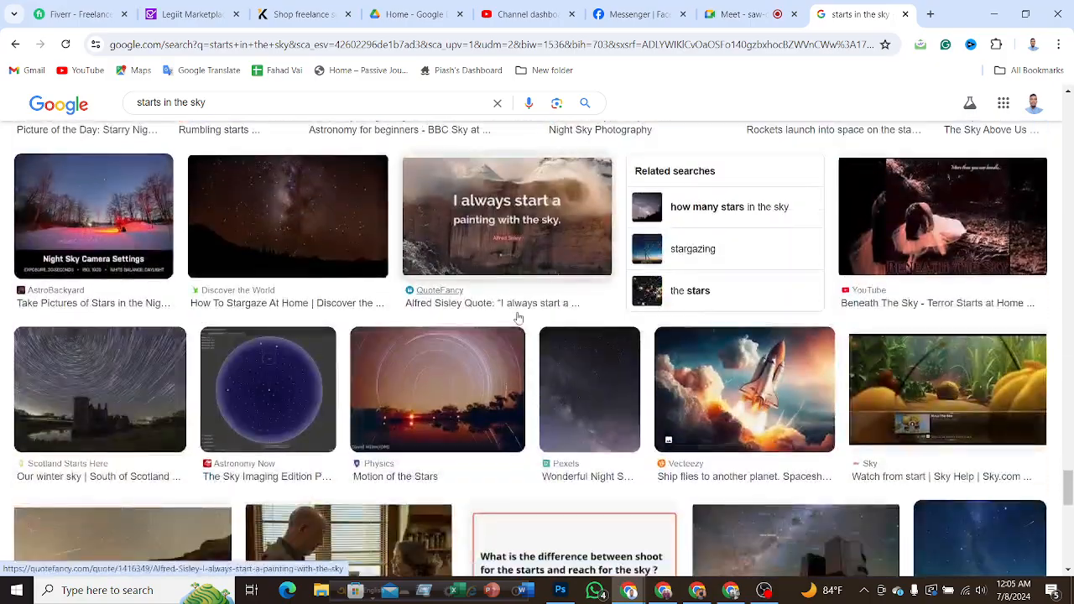
pyautogui.scroll(1, 518, 319)
pyautogui.scroll(-1, 519, 319)
pyautogui.scroll(-6, 518, 319)
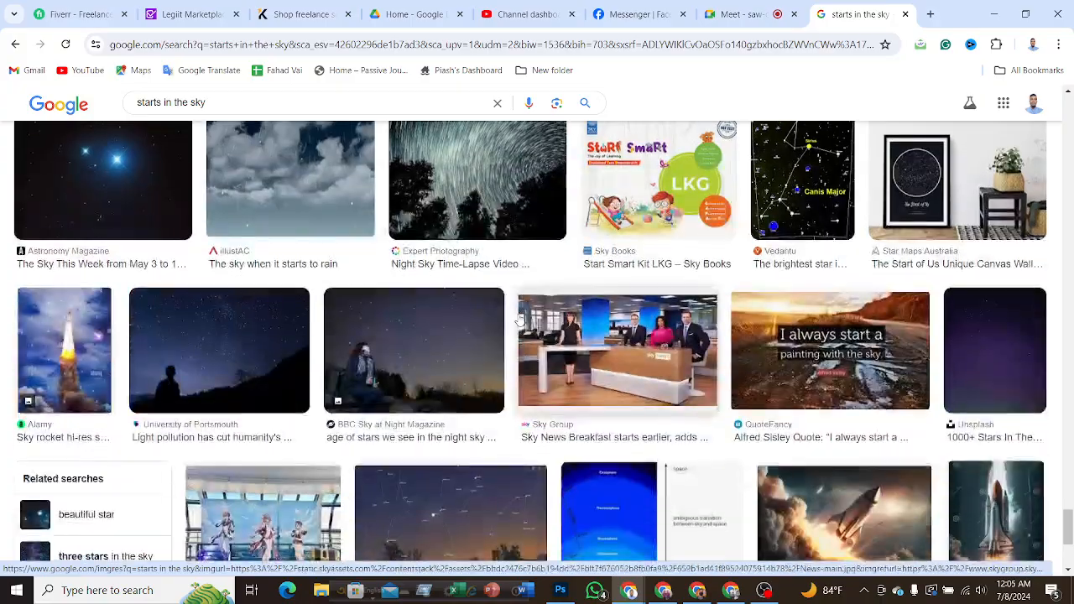
pyautogui.scroll(7, 518, 319)
pyautogui.scroll(-10, 519, 321)
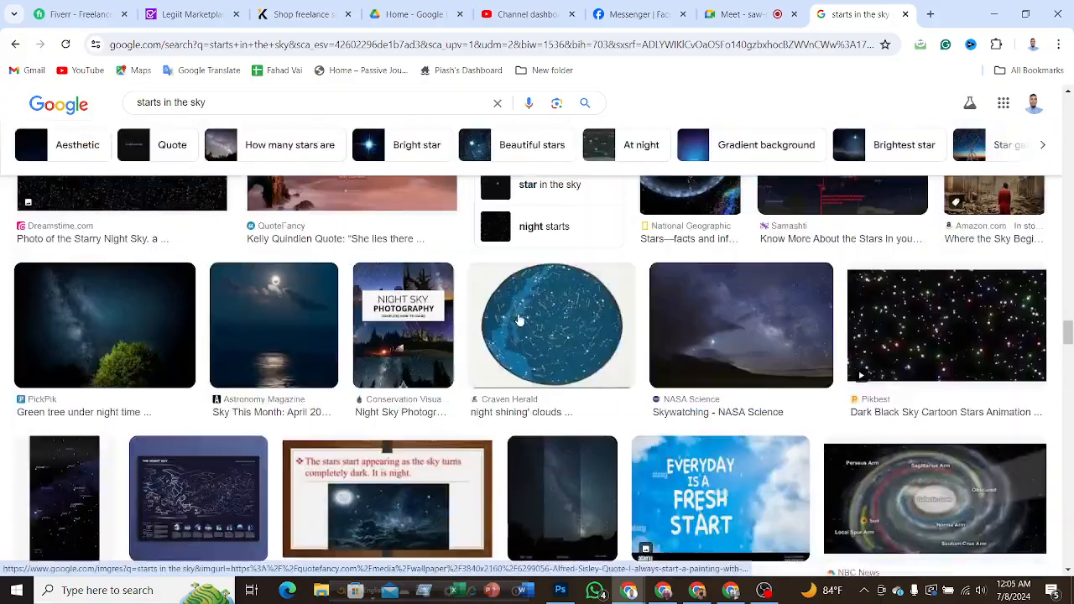
pyautogui.scroll(-10, 519, 322)
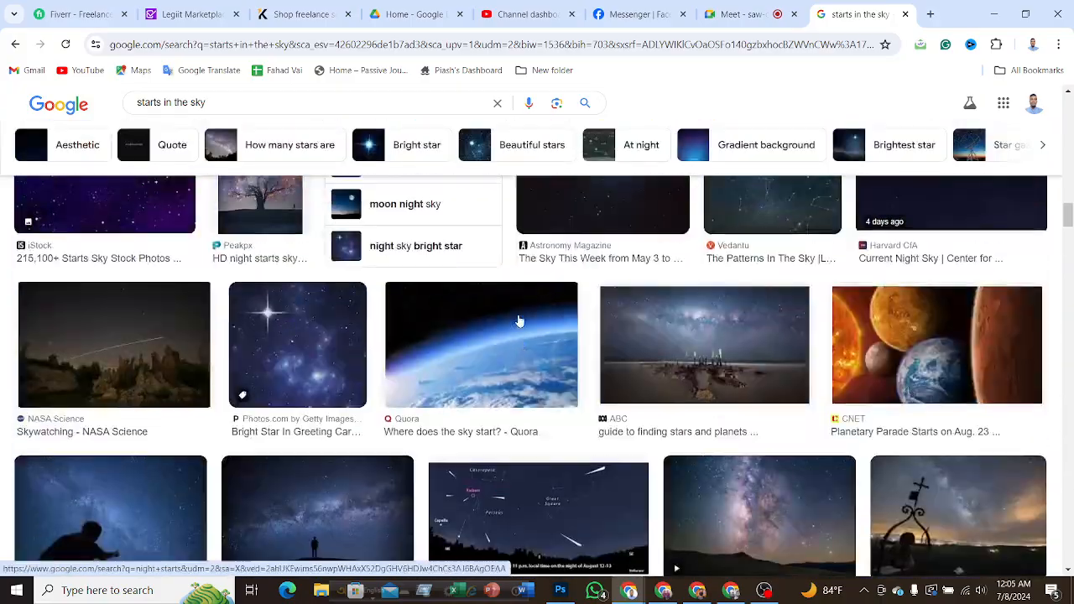
pyautogui.scroll(-2, 520, 321)
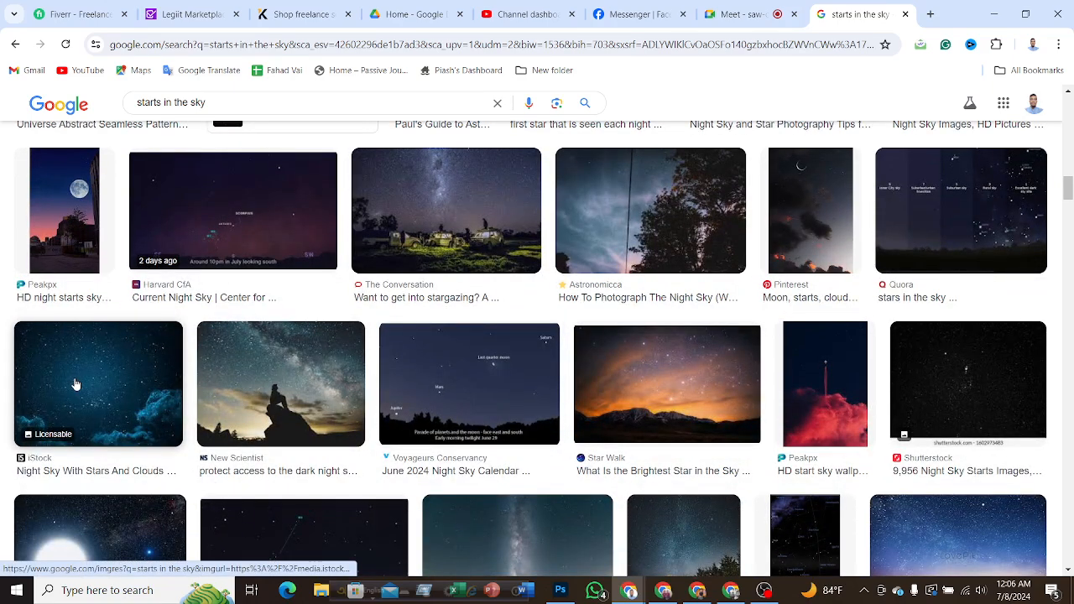
pyautogui.scroll(-3, 288, 383)
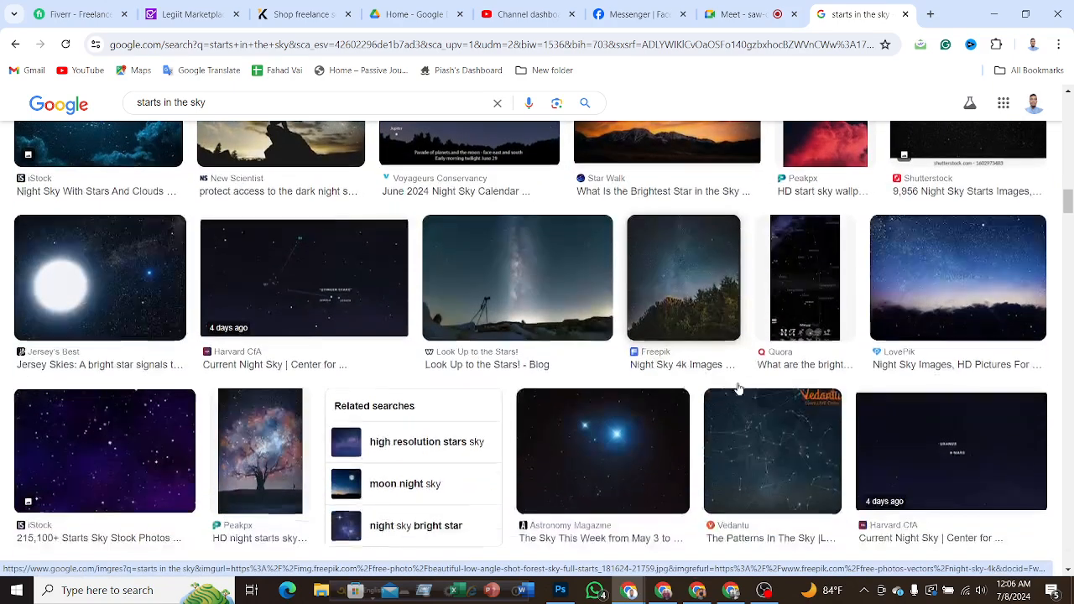
pyautogui.scroll(2, 451, 401)
pyautogui.scroll(-3, 450, 401)
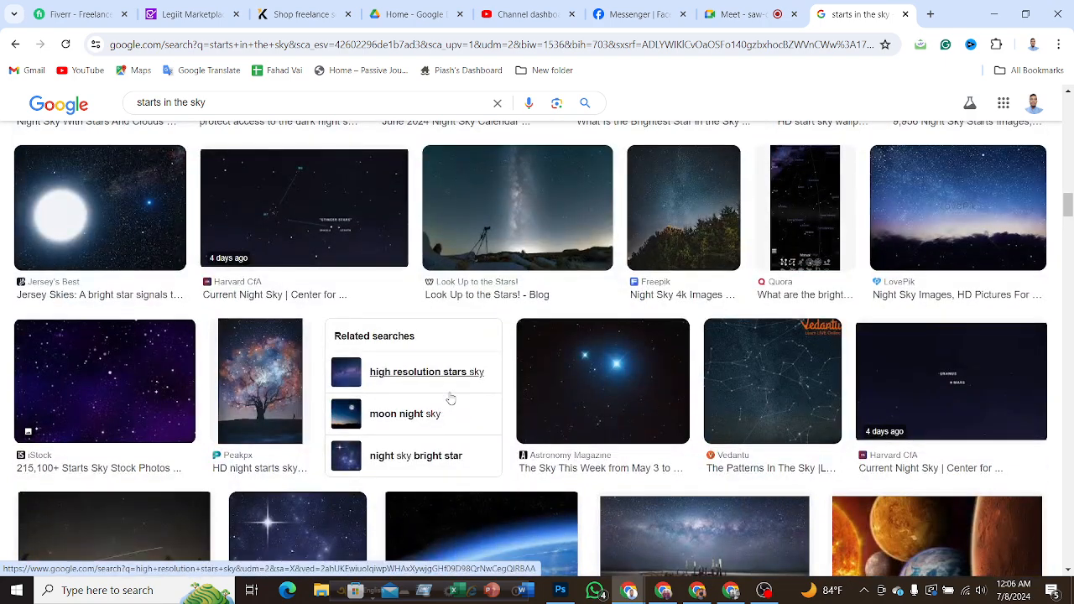
pyautogui.scroll(-2, 181, 411)
pyautogui.scroll(5, 596, 382)
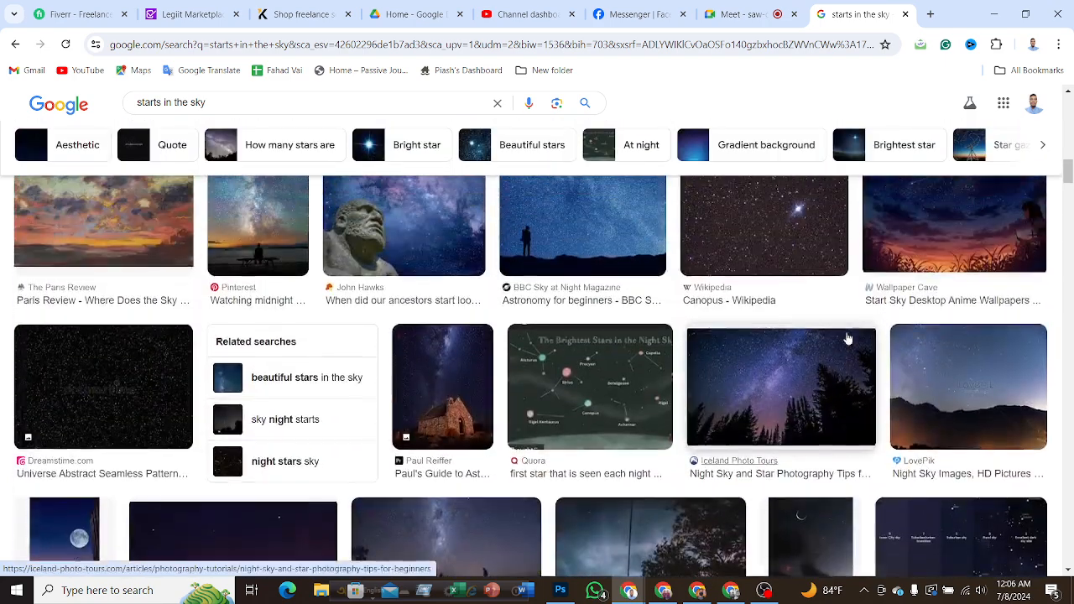
pyautogui.scroll(10, 595, 382)
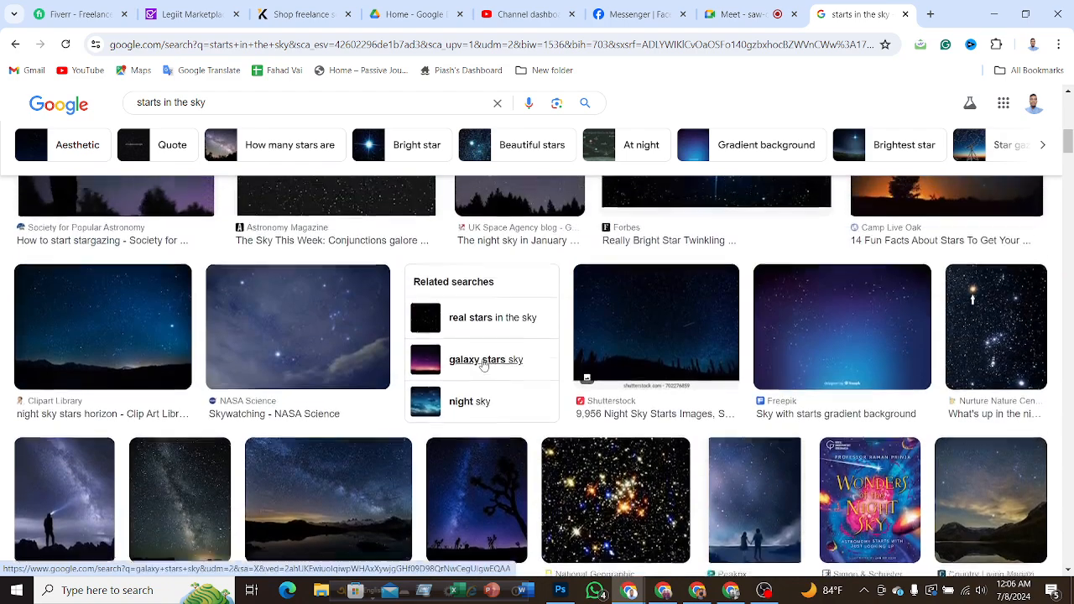
pyautogui.scroll(3, 483, 361)
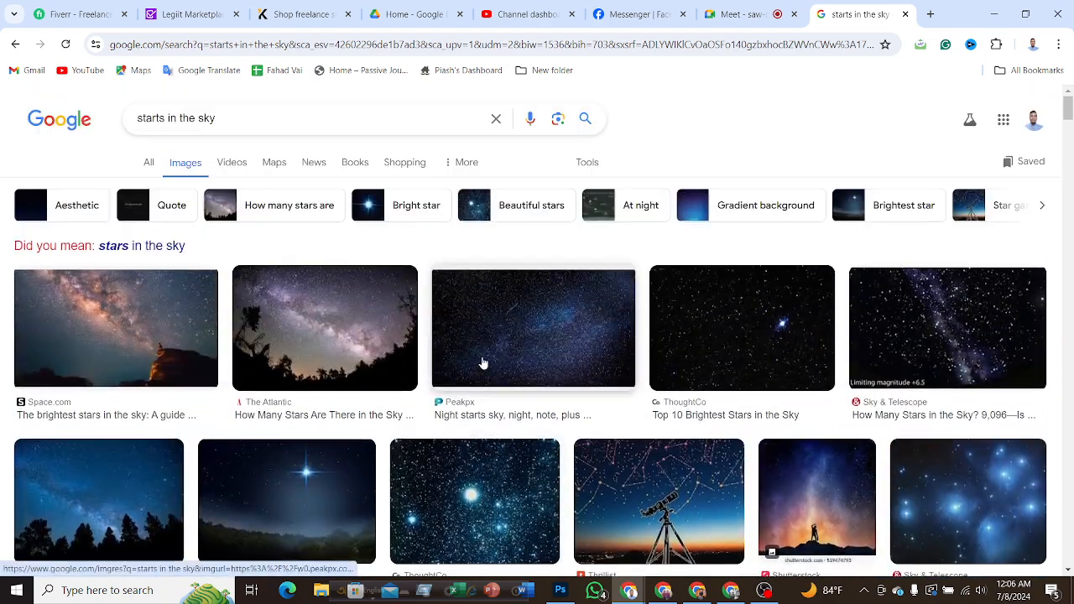
pyautogui.scroll(-3, 793, 343)
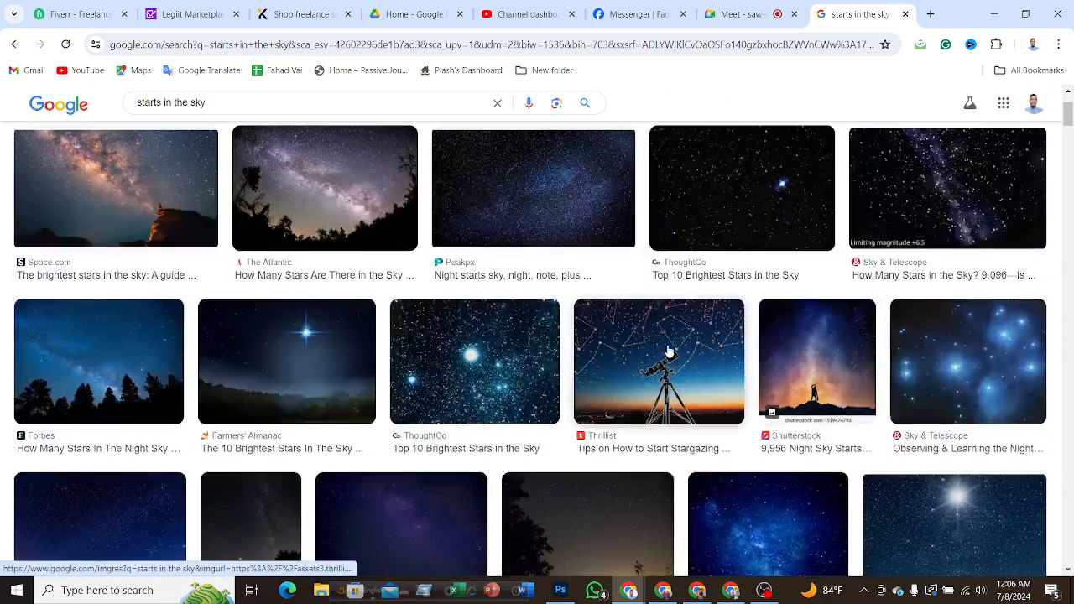
pyautogui.scroll(-2, 391, 364)
pyautogui.scroll(-3, 831, 319)
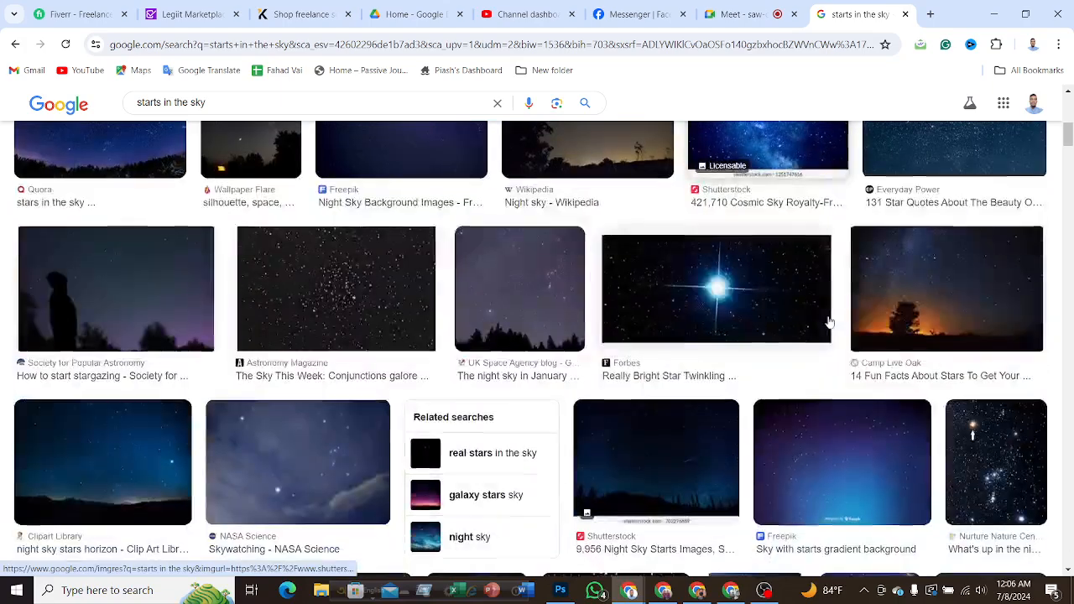
pyautogui.scroll(-5, 723, 327)
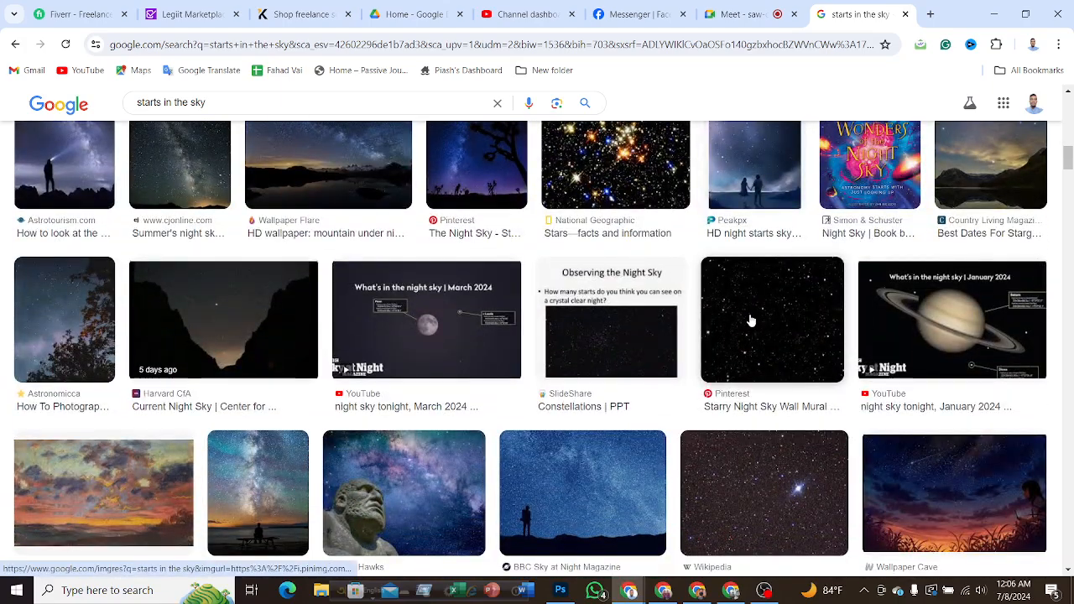
# Copy the black Starry Night Sky Wall Mural image and paste it into the Untitled-1 cover in Photoshop.
pyautogui.rightClick(746, 326)
pyautogui.click(796, 265)
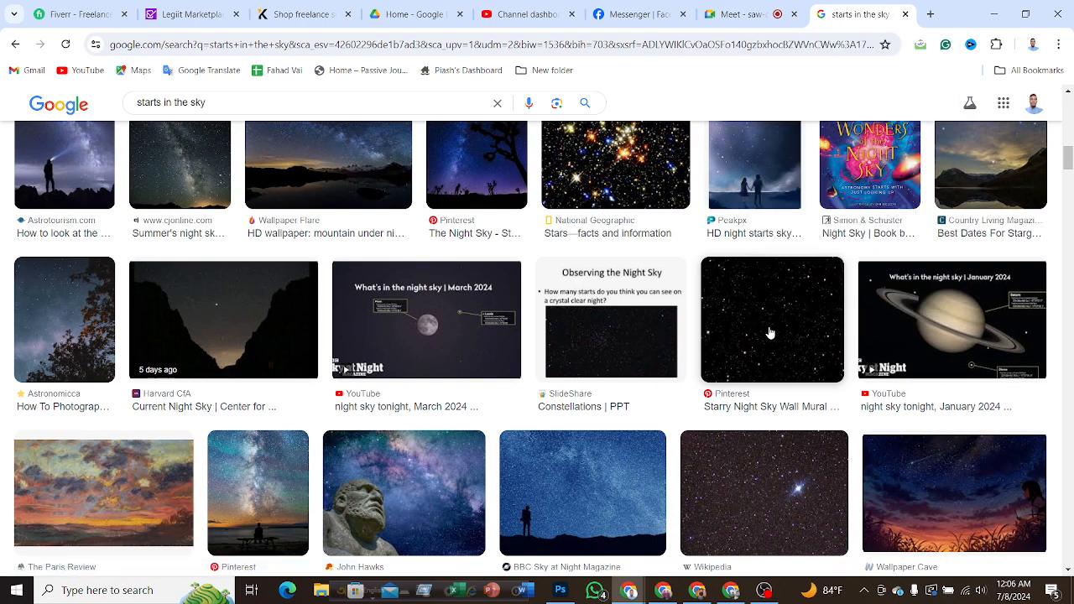
pyautogui.click(993, 15)
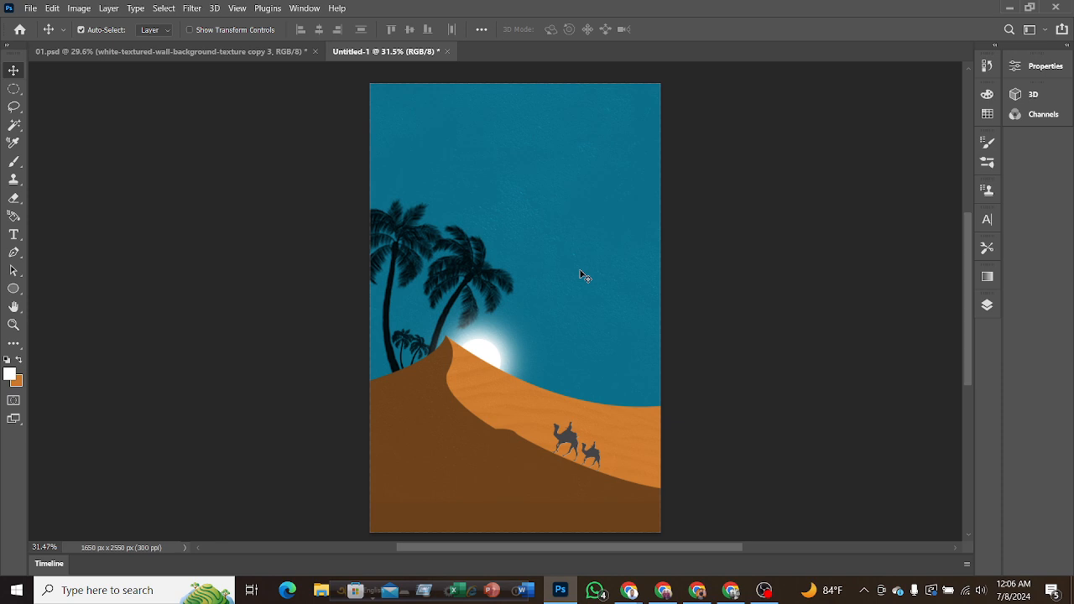
pyautogui.hotkey('ctrl', 'v')
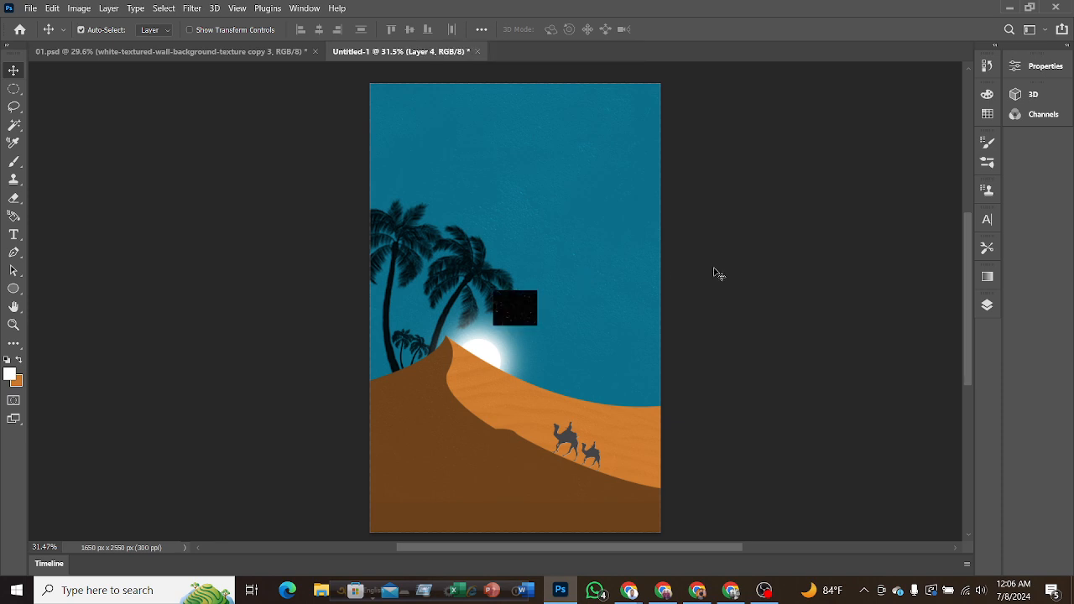
# Convert the pasted star image layer, Layer 4, to a smart object.
pyautogui.click(986, 305)
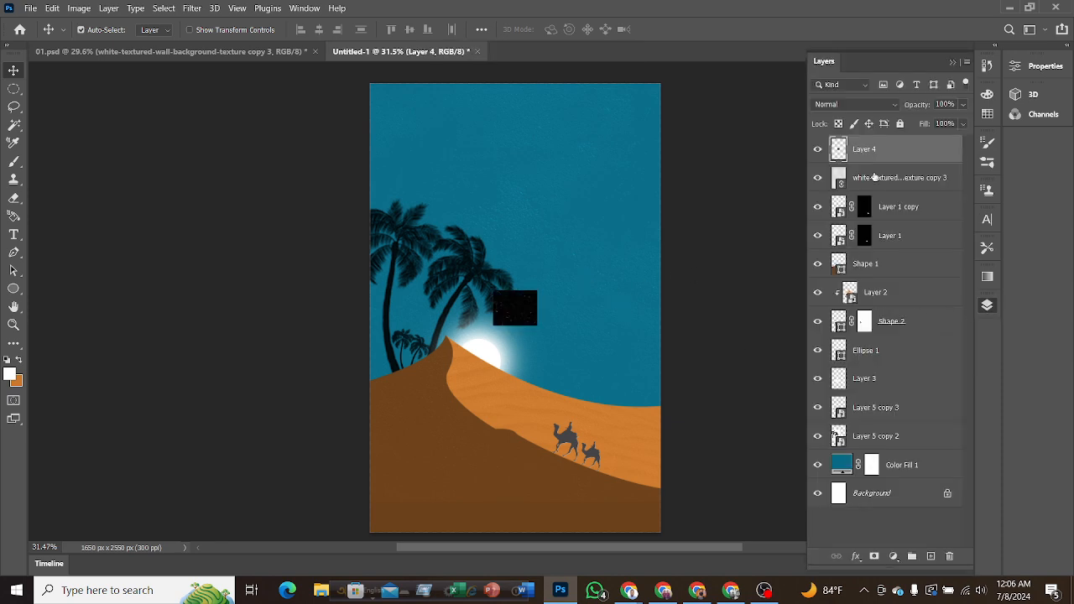
pyautogui.rightClick(878, 151)
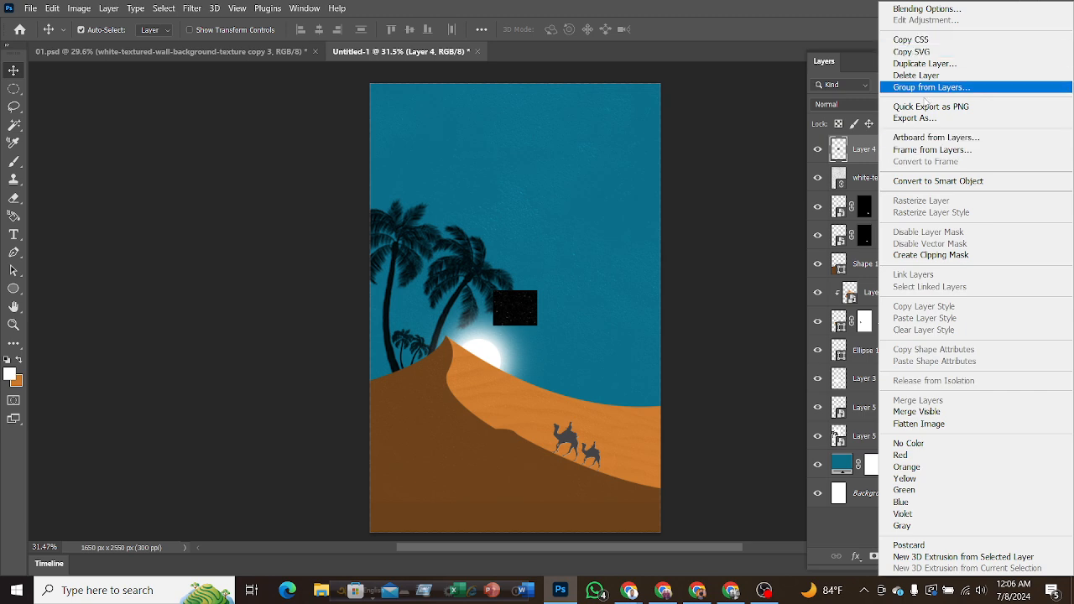
pyautogui.click(929, 181)
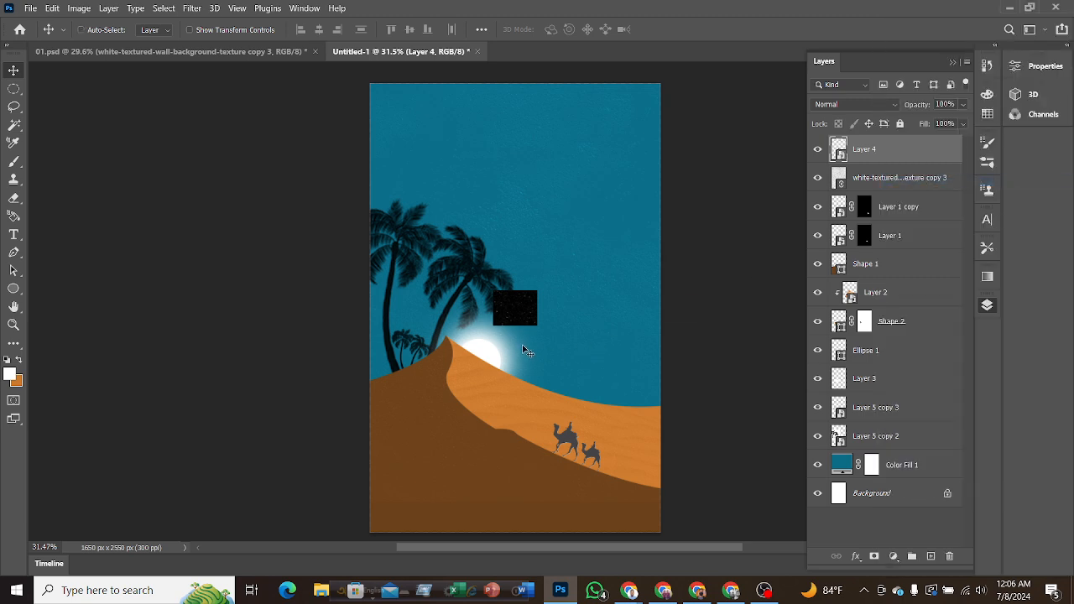
# Scale the star image up to about 1037% and position it to cover the whole sky down to the camels.
pyautogui.hotkey('ctrl', 't')
pyautogui.moveTo(538, 290); pyautogui.dragTo(844, 117)
pyautogui.moveTo(583, 151); pyautogui.dragTo(439, 187)
pyautogui.moveTo(659, 107); pyautogui.dragTo(730, 72)
pyautogui.moveTo(544, 382); pyautogui.dragTo(537, 439)
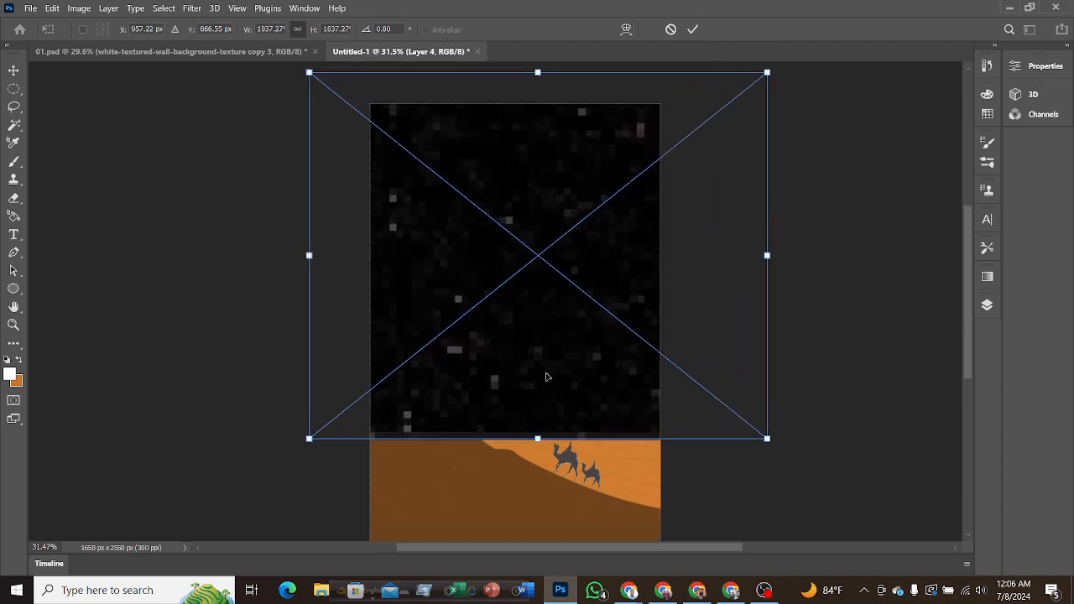
pyautogui.moveTo(540, 359); pyautogui.dragTo(537, 388)
pyautogui.click(692, 30)
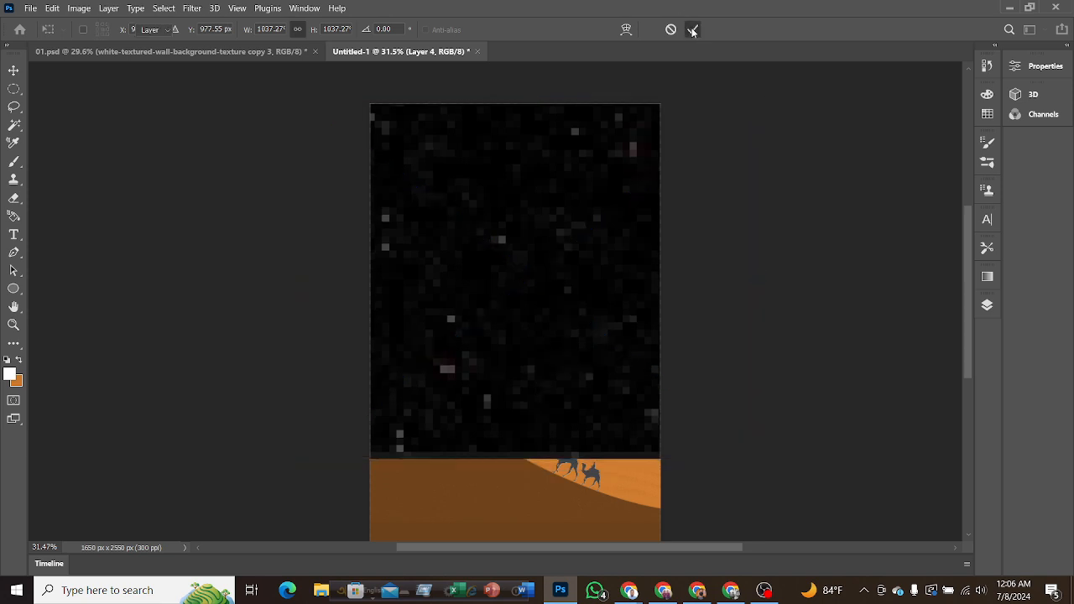
# Preview the blend modes on the star layer, Layer 4, and set it to Color Dodge.
pyautogui.click(987, 307)
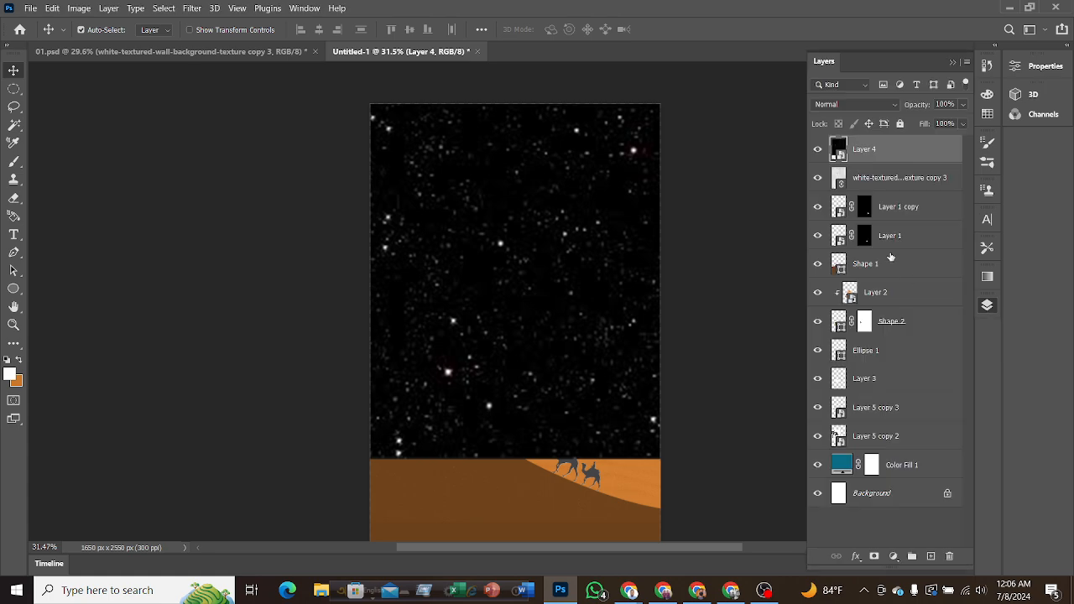
pyautogui.click(838, 106)
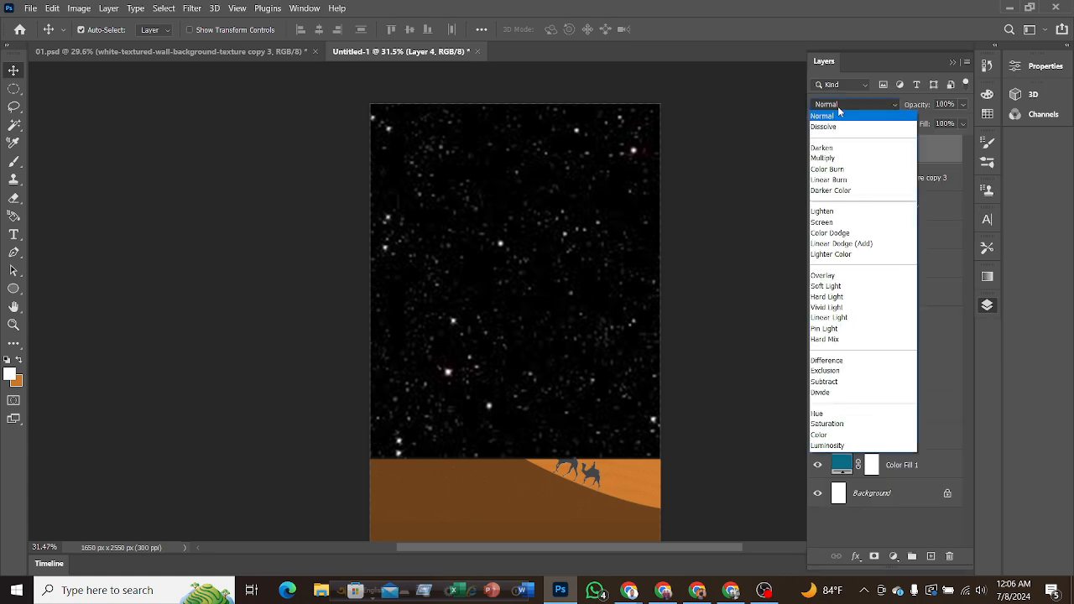
pyautogui.press('Down')
pyautogui.press('Down')
pyautogui.press('Down')
pyautogui.press('Down')
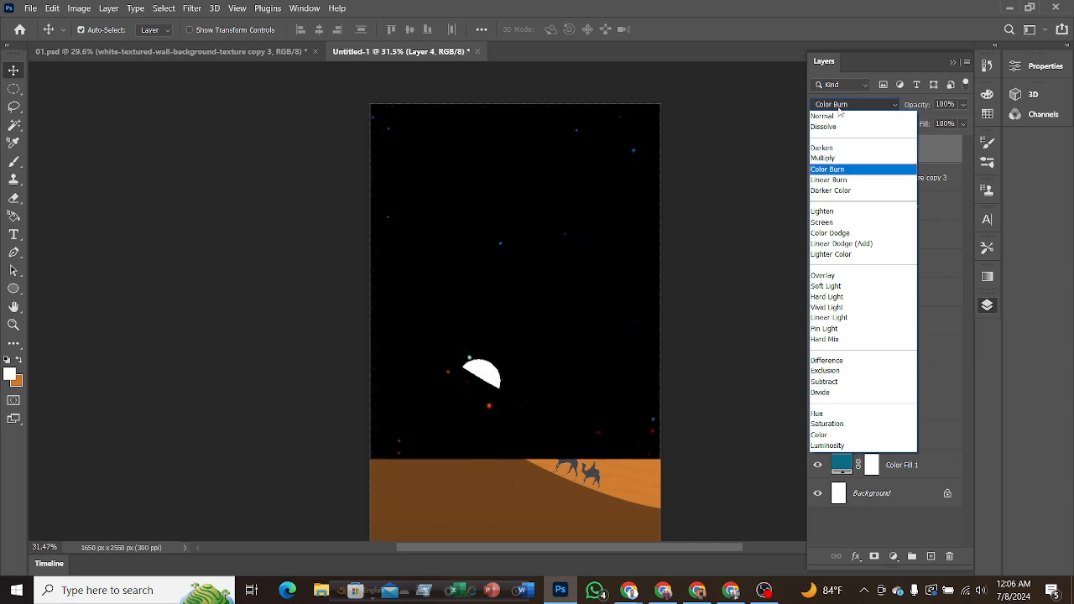
pyautogui.press('Down')
pyautogui.press('Down')
pyautogui.press('Down')
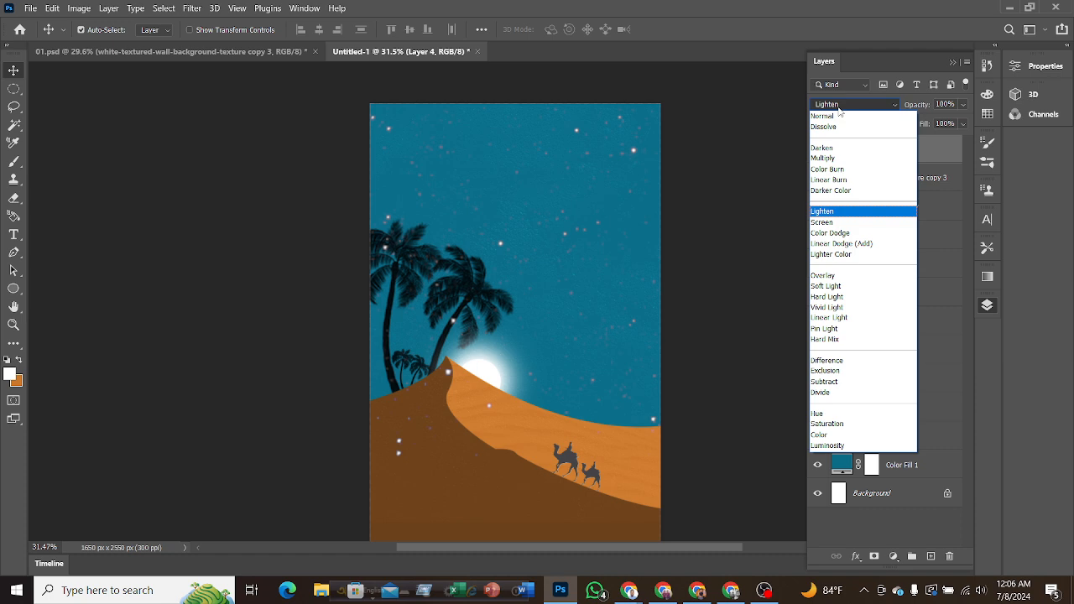
pyautogui.press('Down')
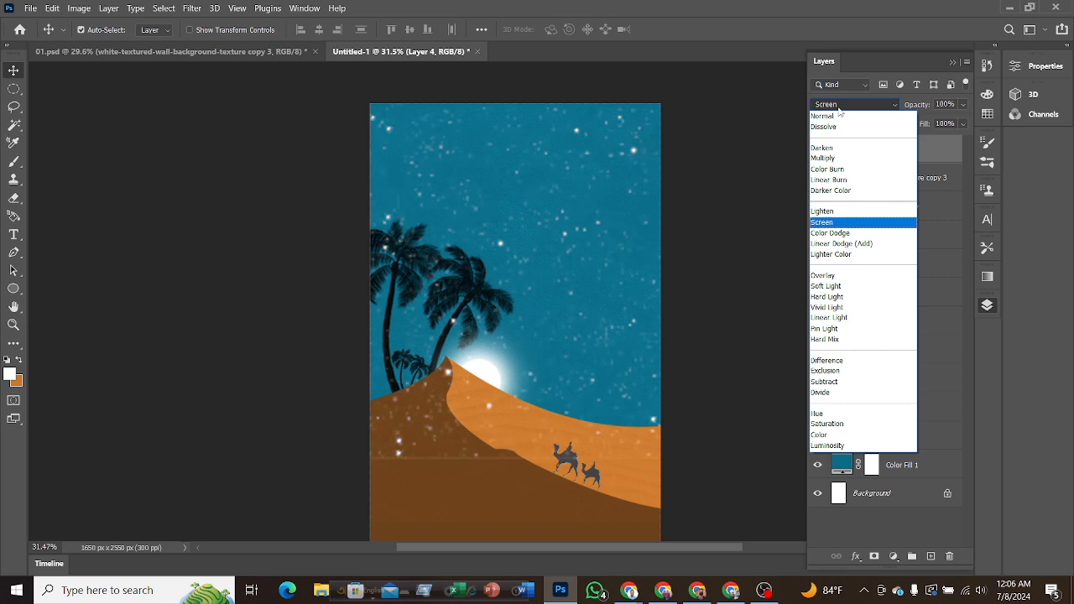
pyautogui.press('Down')
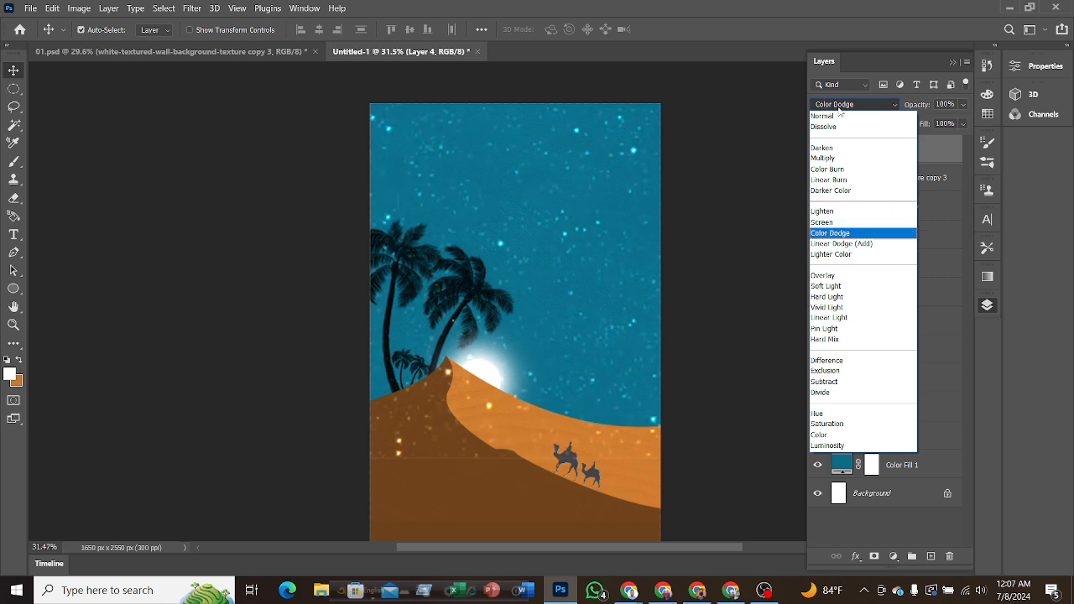
pyautogui.press('Down')
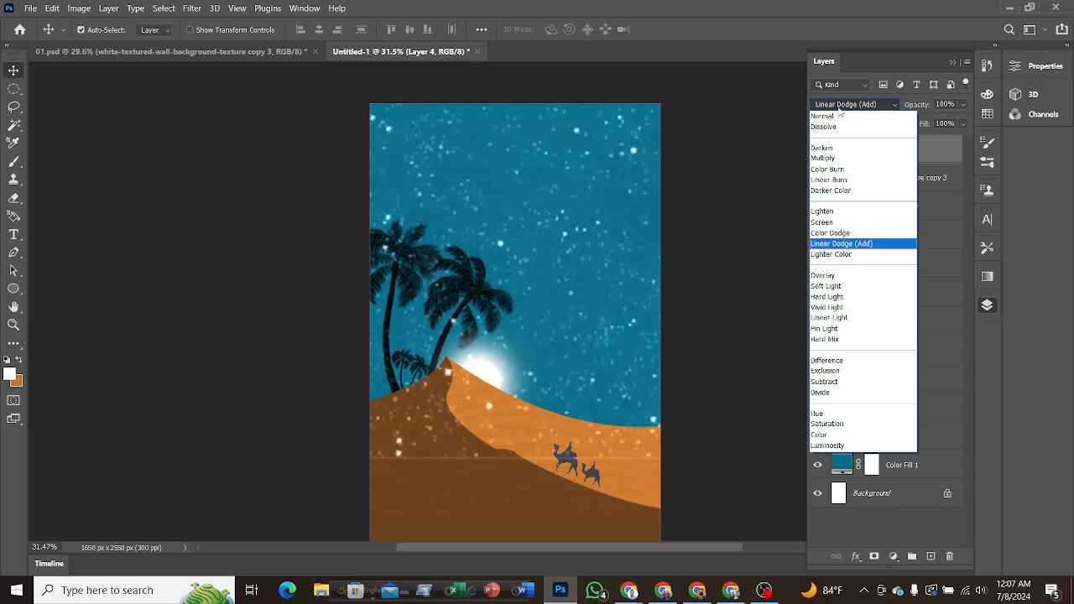
pyautogui.press('Down')
pyautogui.press('Down')
pyautogui.press('Down')
pyautogui.press('Down')
pyautogui.press('Down')
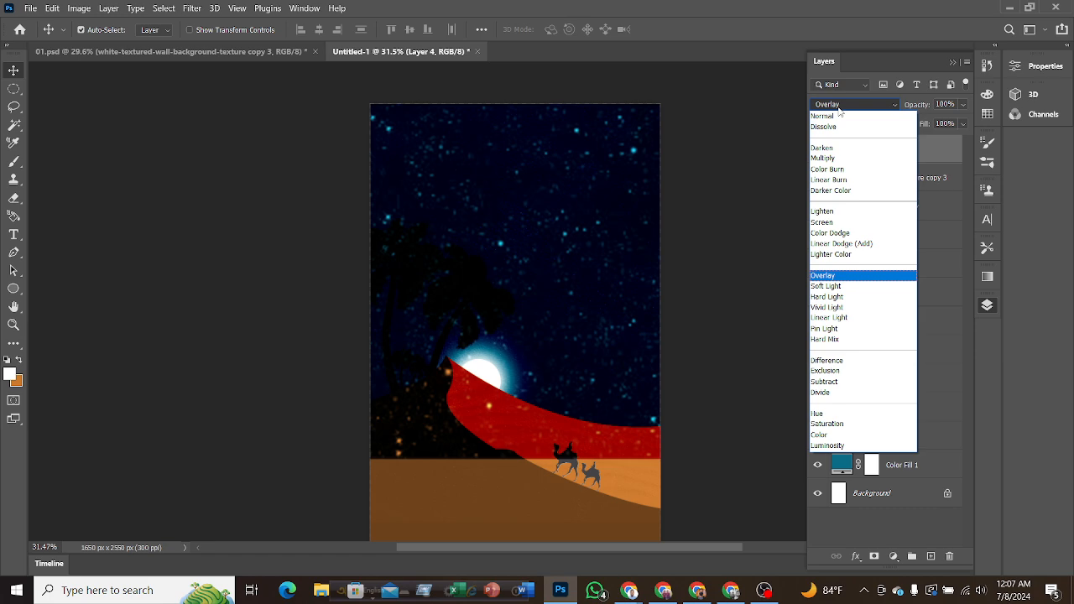
pyautogui.press('Down')
pyautogui.press('Down')
pyautogui.press('Down')
pyautogui.press('Down')
pyautogui.press('Down')
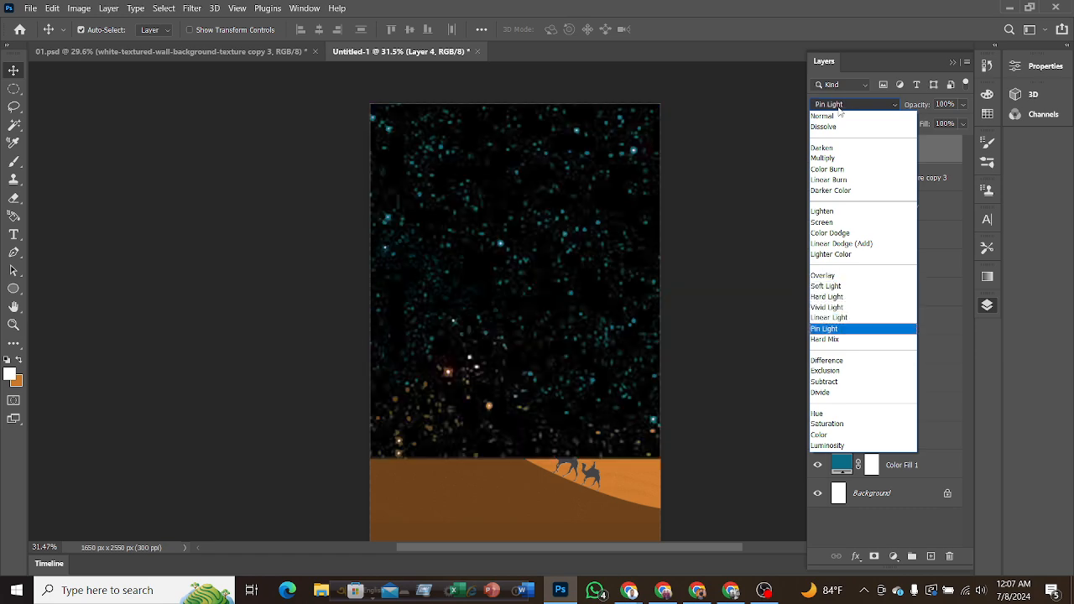
pyautogui.press('Down')
pyautogui.press('Down')
pyautogui.press('Down')
pyautogui.press('Down')
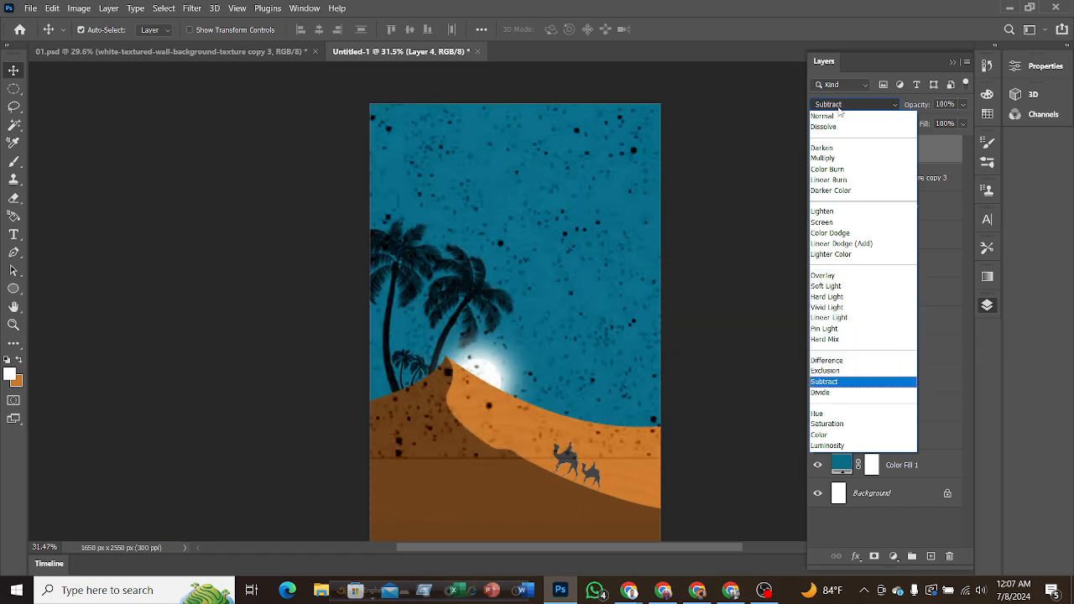
pyautogui.press('Down')
pyautogui.press('Down')
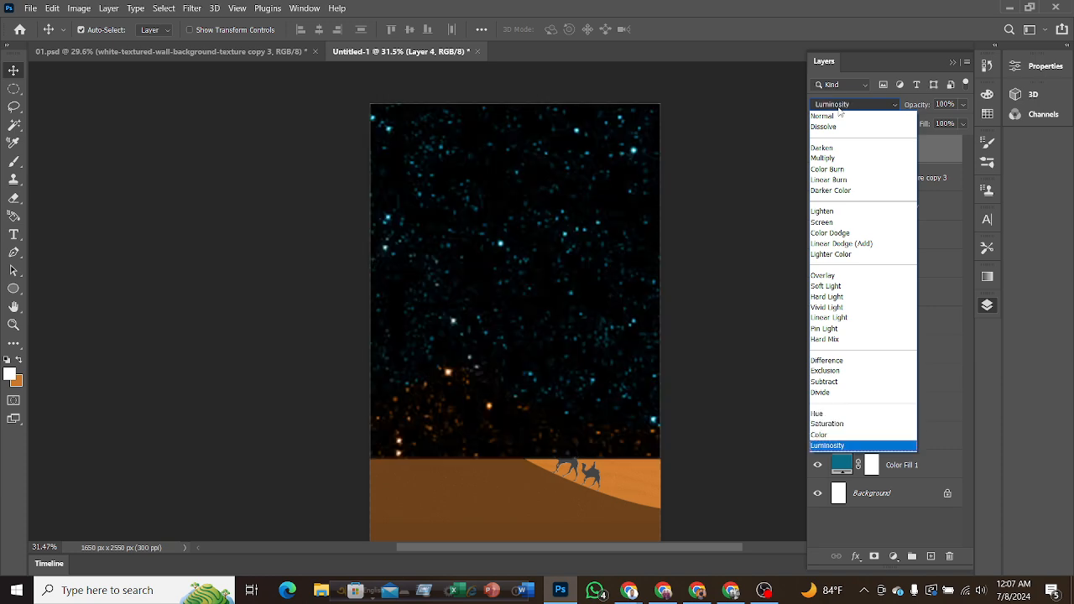
pyautogui.press('Up')
pyautogui.press('Up')
pyautogui.press('Up')
pyautogui.press('Up')
pyautogui.press('Up')
pyautogui.press('Up')
pyautogui.press('Up')
pyautogui.press('Up')
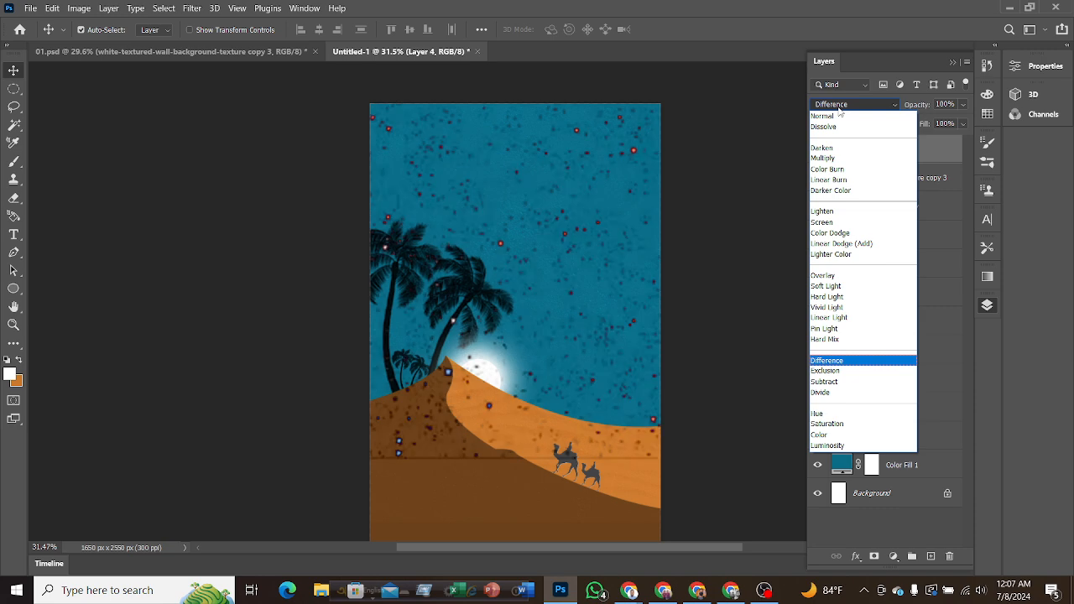
pyautogui.press('Up')
pyautogui.press('Up')
pyautogui.press('Up')
pyautogui.press('Up')
pyautogui.press('Up')
pyautogui.press('Up')
pyautogui.press('Up')
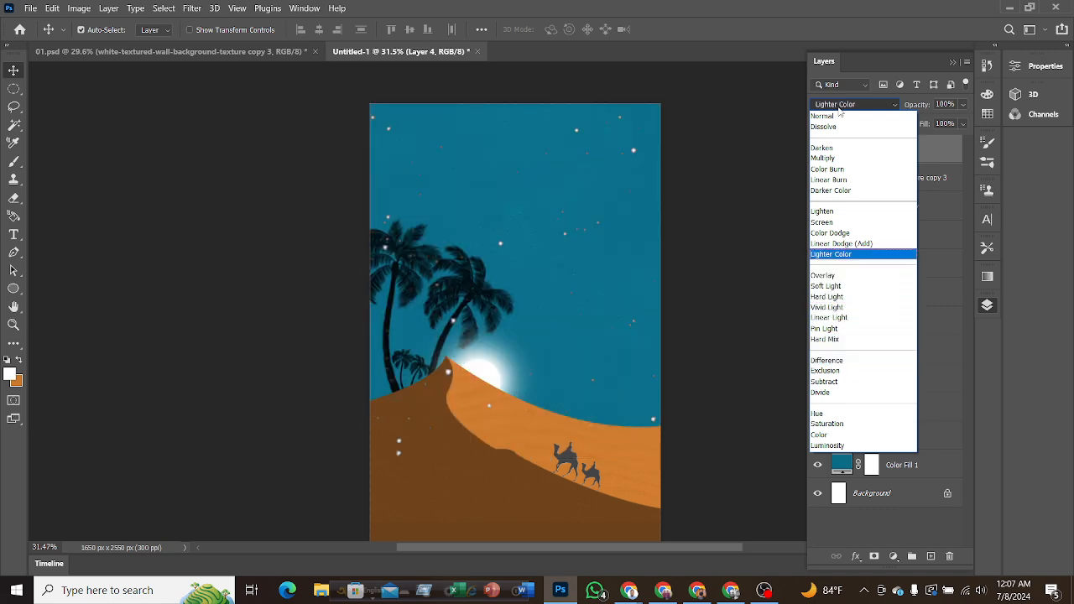
pyautogui.press('Up')
pyautogui.press('Up')
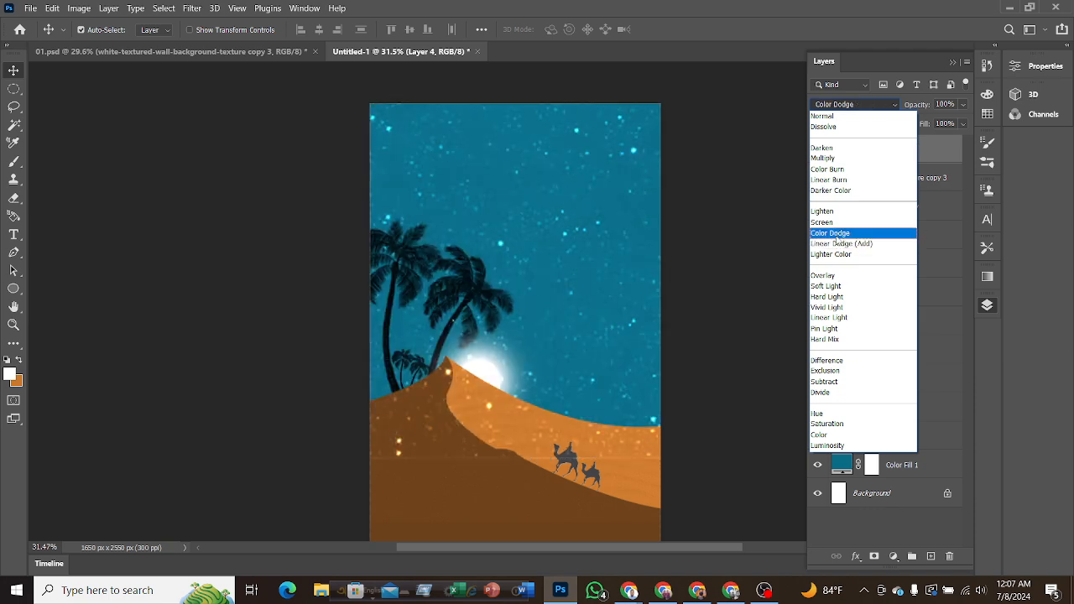
pyautogui.click(836, 235)
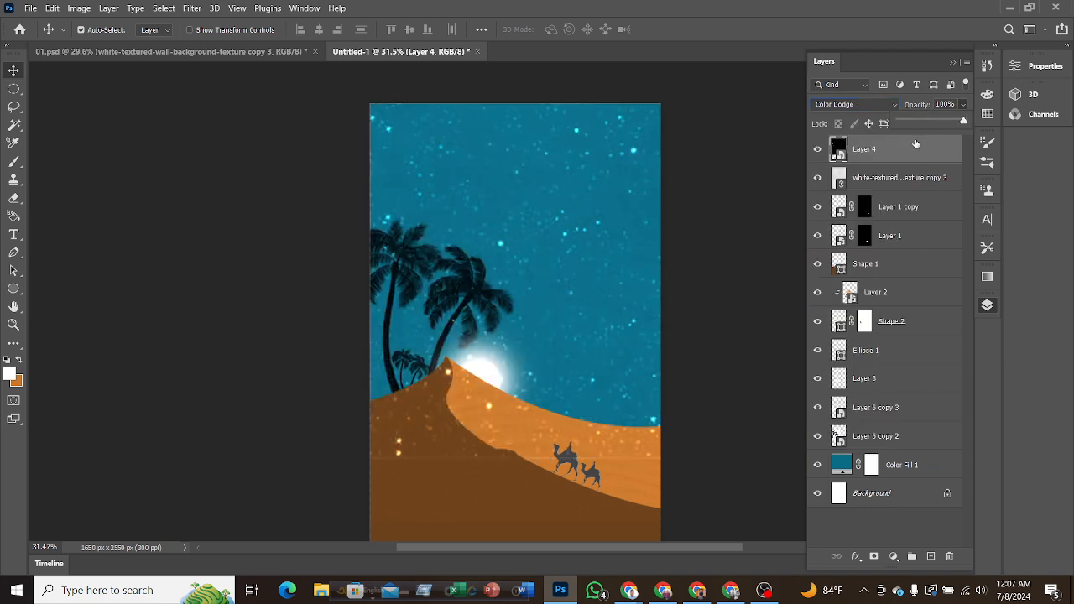
# Move Layer 4 beneath Shape 2 in the layer stack and reduce its opacity to 16%.
pyautogui.moveTo(890, 268); pyautogui.dragTo(881, 330)
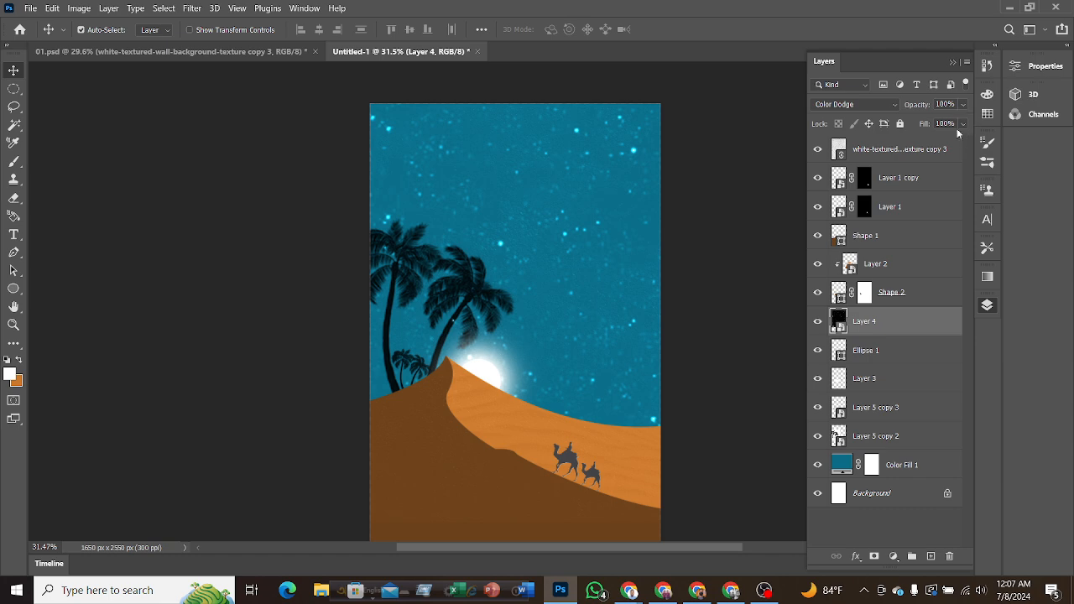
pyautogui.click(963, 104)
pyautogui.moveTo(919, 123); pyautogui.dragTo(916, 123)
# Duplicate Layer 4 and move the copy up and left to about X 79 px, Y -251 px.
pyautogui.click(881, 329)
pyautogui.hotkey('ctrl', 'j')
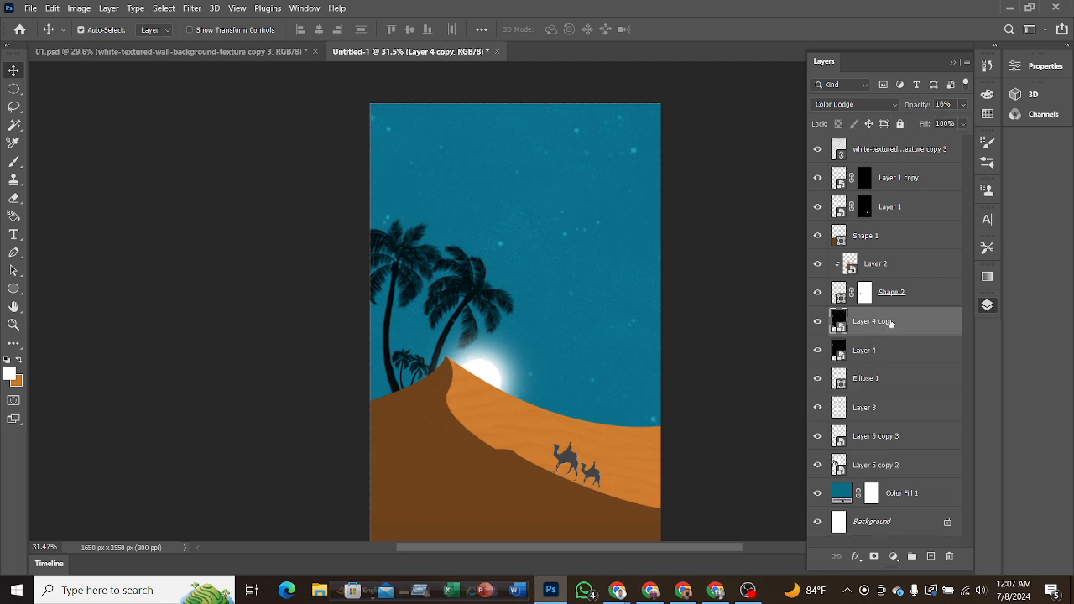
pyautogui.moveTo(585, 317); pyautogui.dragTo(594, 208)
pyautogui.click(595, 210)
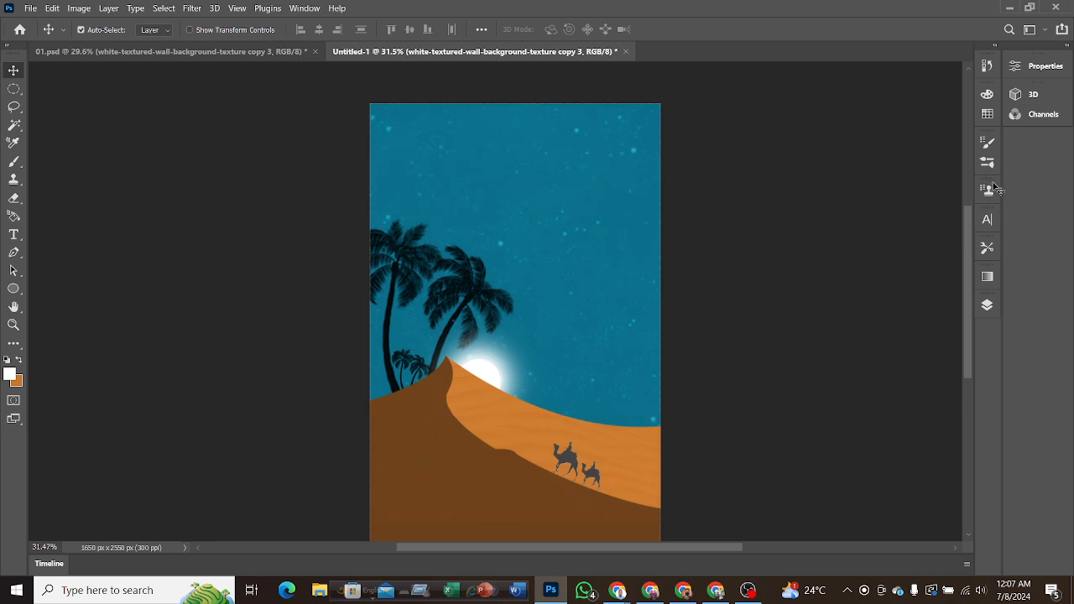
pyautogui.click(987, 304)
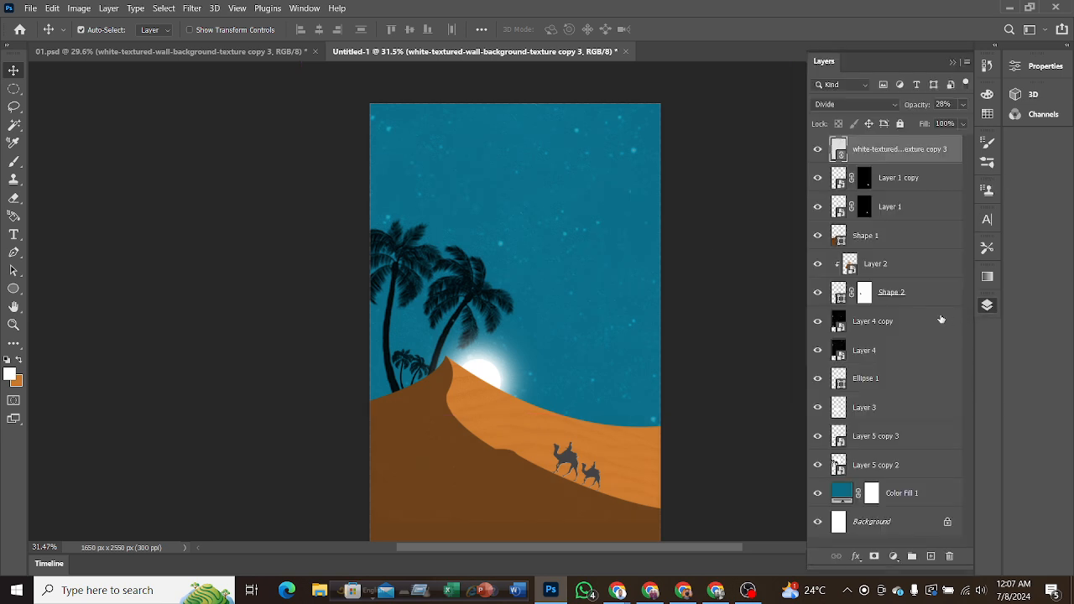
pyautogui.click(872, 330)
pyautogui.hotkey('ctrl', 't')
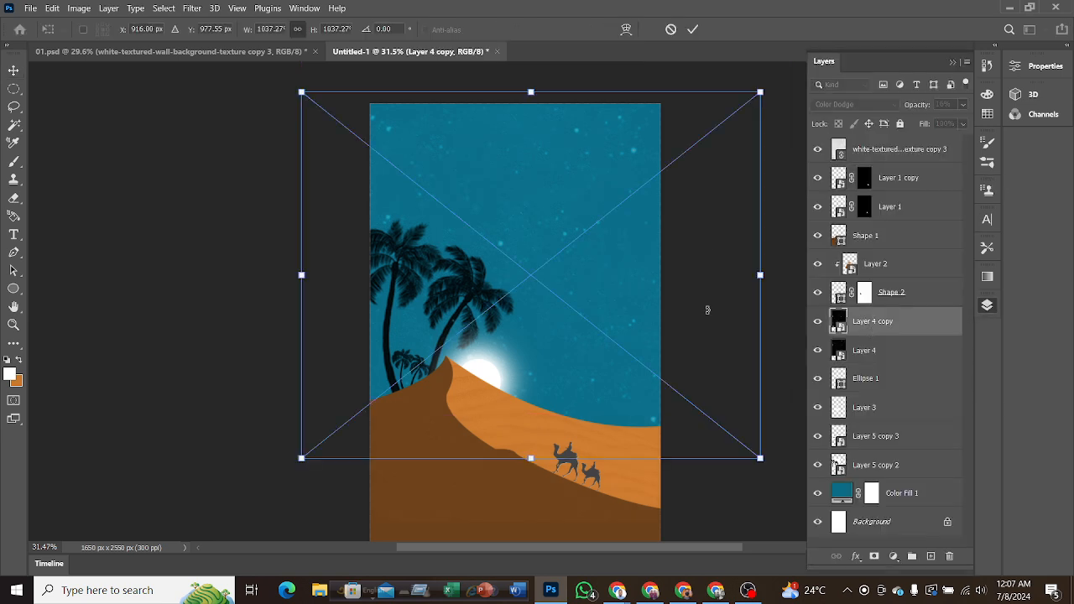
pyautogui.moveTo(635, 293); pyautogui.dragTo(495, 84)
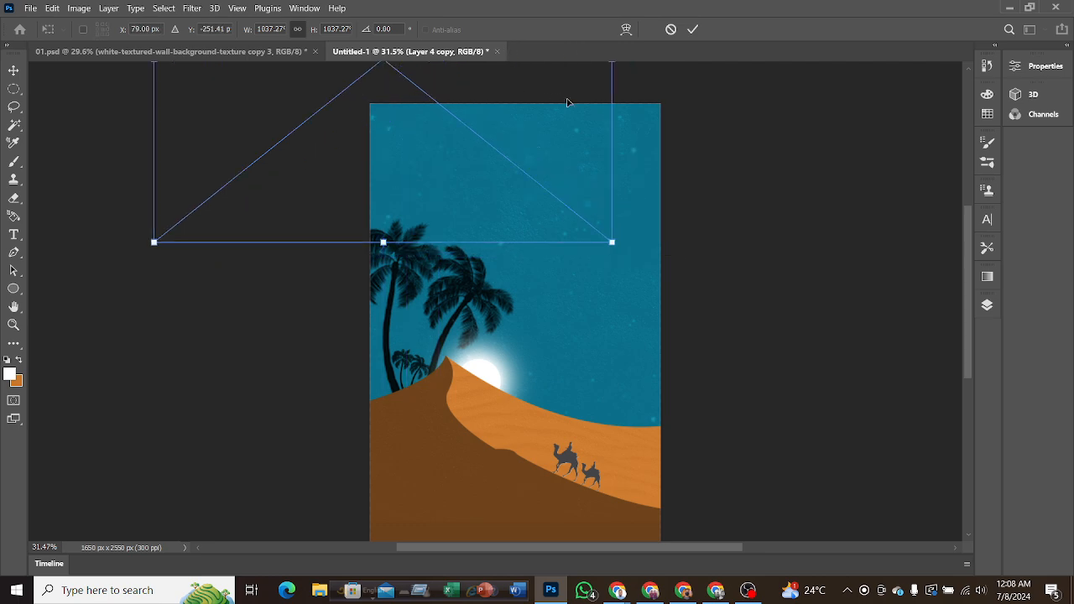
# Raise the opacity of Layer 4 copy to 40% and apply its transform.
pyautogui.click(987, 304)
pyautogui.click(961, 107)
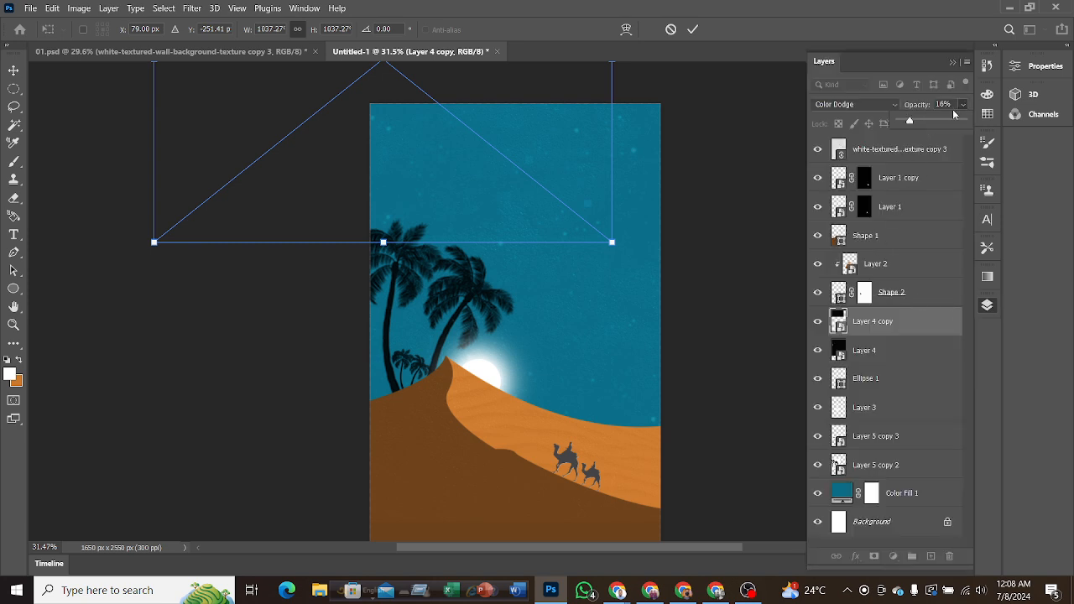
pyautogui.moveTo(927, 122); pyautogui.dragTo(925, 122)
pyautogui.click(692, 30)
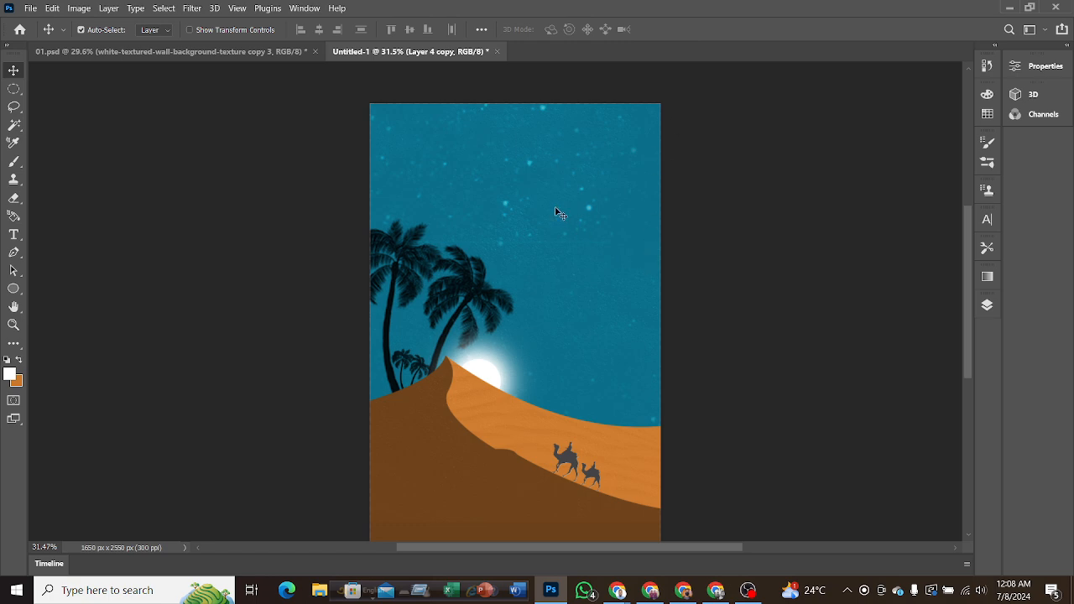
pyautogui.moveTo(556, 209); pyautogui.dragTo(590, 209)
pyautogui.hotkey('ctrl', 'z')
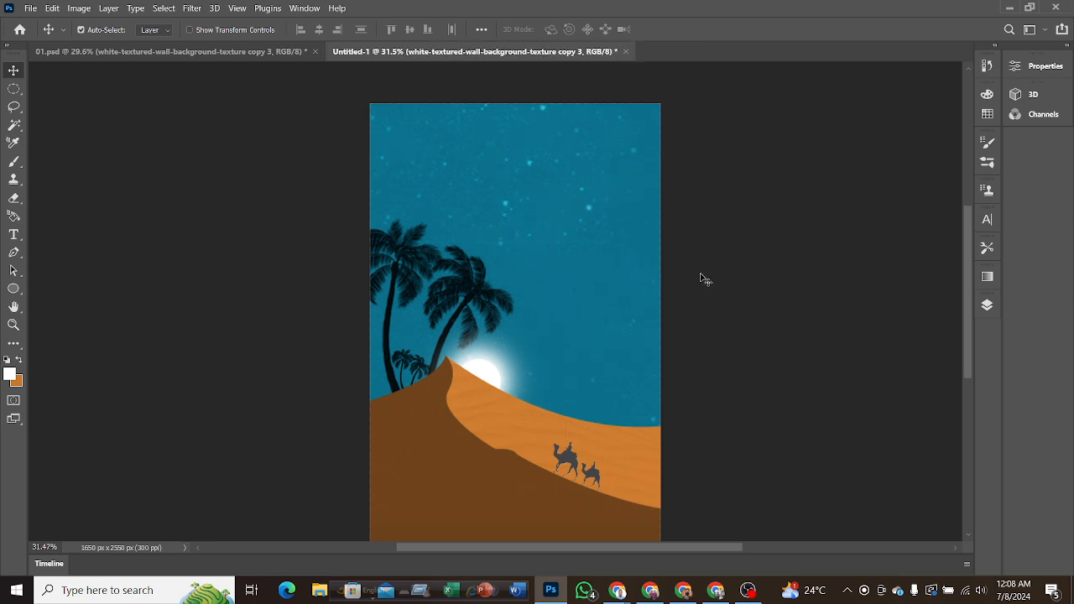
# Shift Layer 4 copy right across the upper sky to about X 391 px, Y -239 px.
pyautogui.click(987, 305)
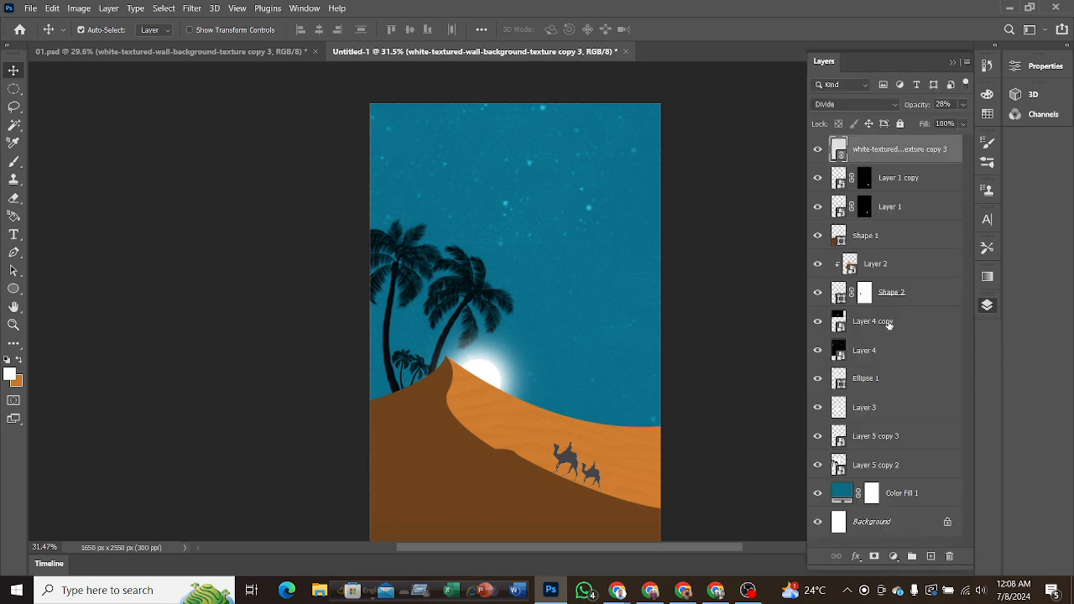
pyautogui.scroll(-1, 890, 396)
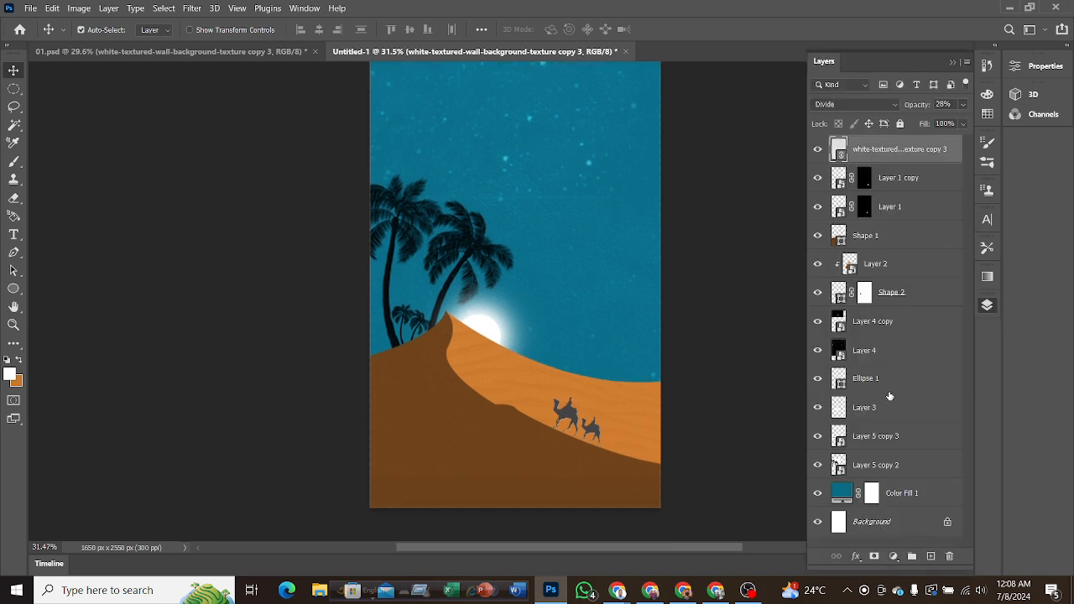
pyautogui.click(873, 324)
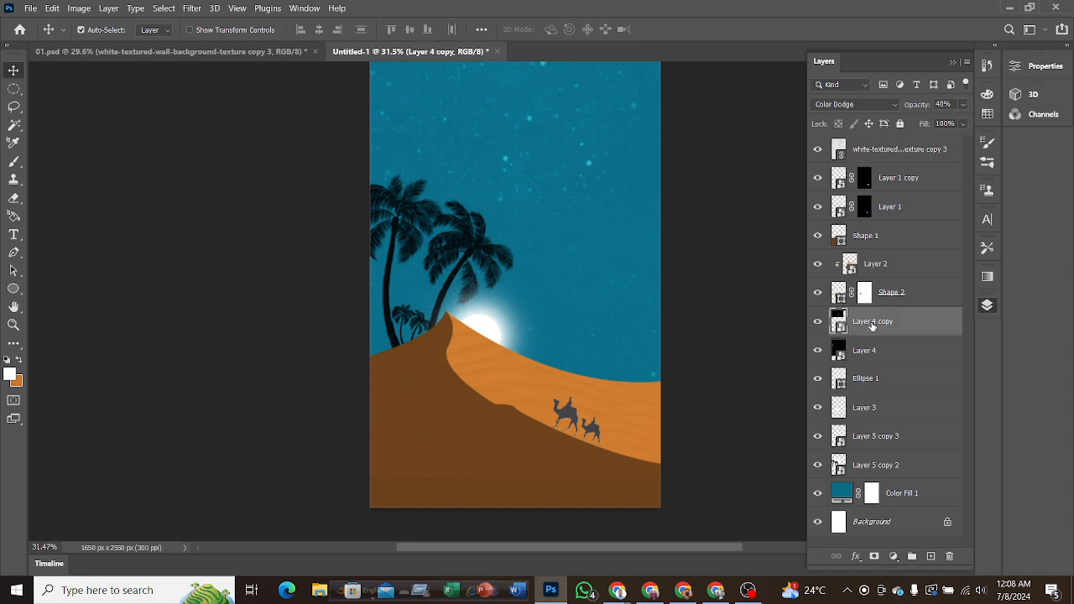
pyautogui.scroll(2, 738, 343)
pyautogui.press('ctrl')
pyautogui.hotkey('ctrl', 't')
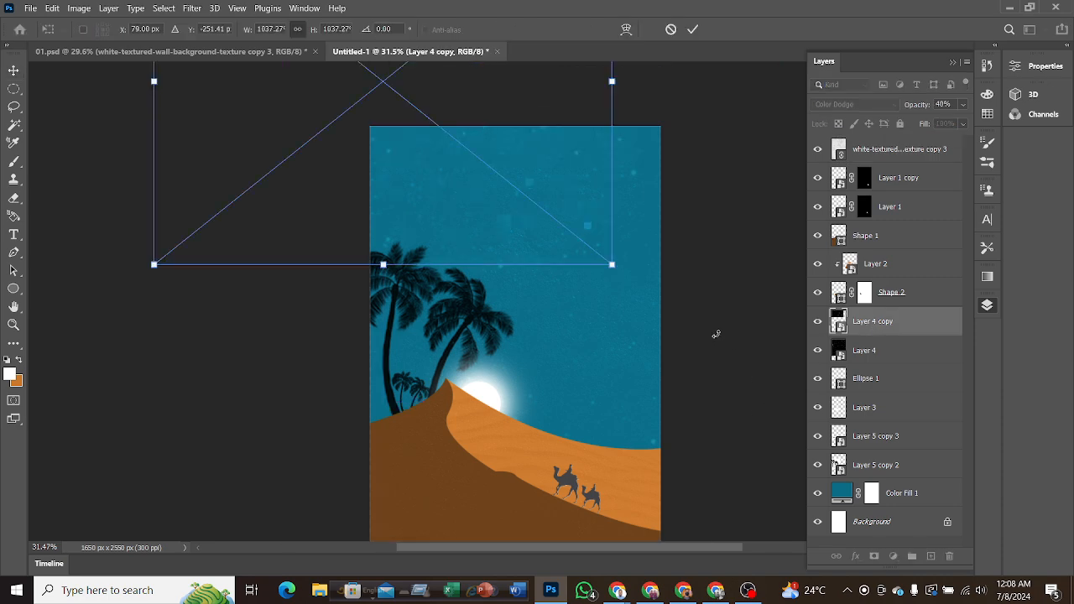
pyautogui.press('F7')
pyautogui.moveTo(537, 180); pyautogui.dragTo(590, 164)
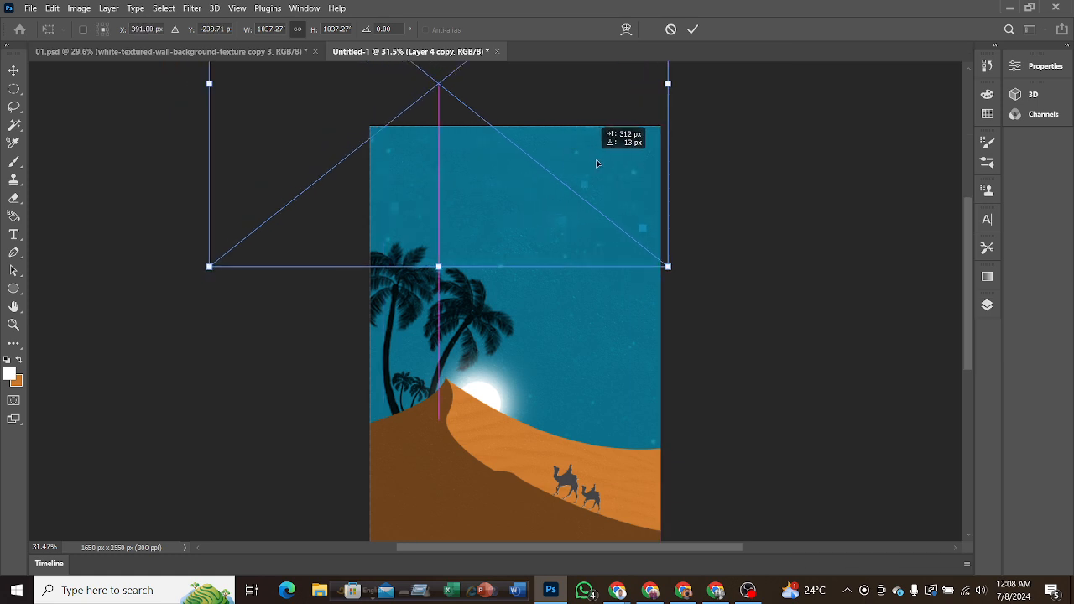
pyautogui.click(692, 29)
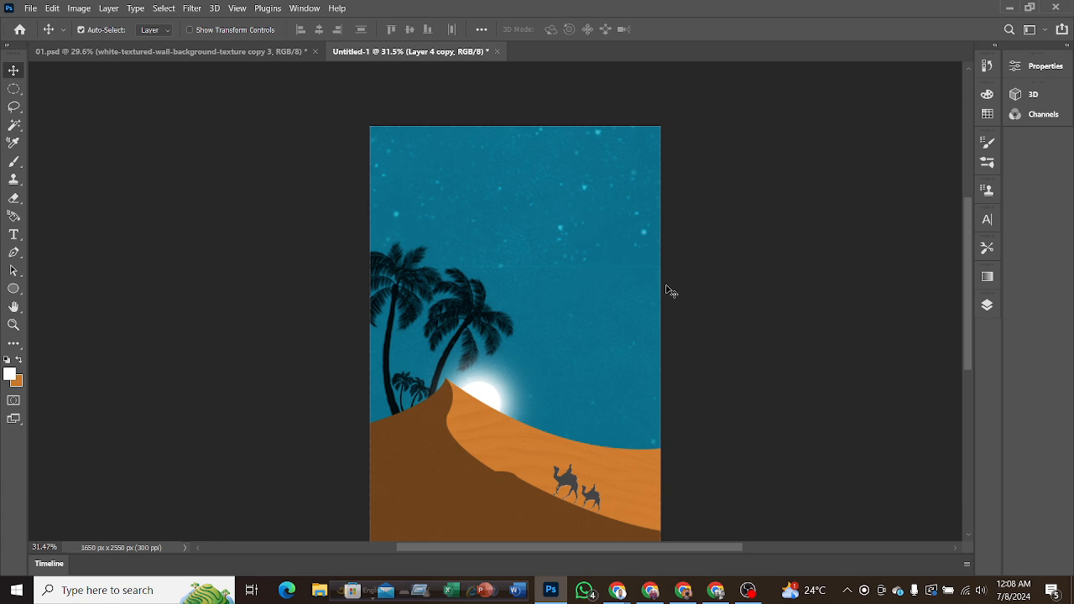
# Add a layer mask to Layer 4 copy and paint black with a soft 500 px brush over the seam across the sky.
pyautogui.click(987, 307)
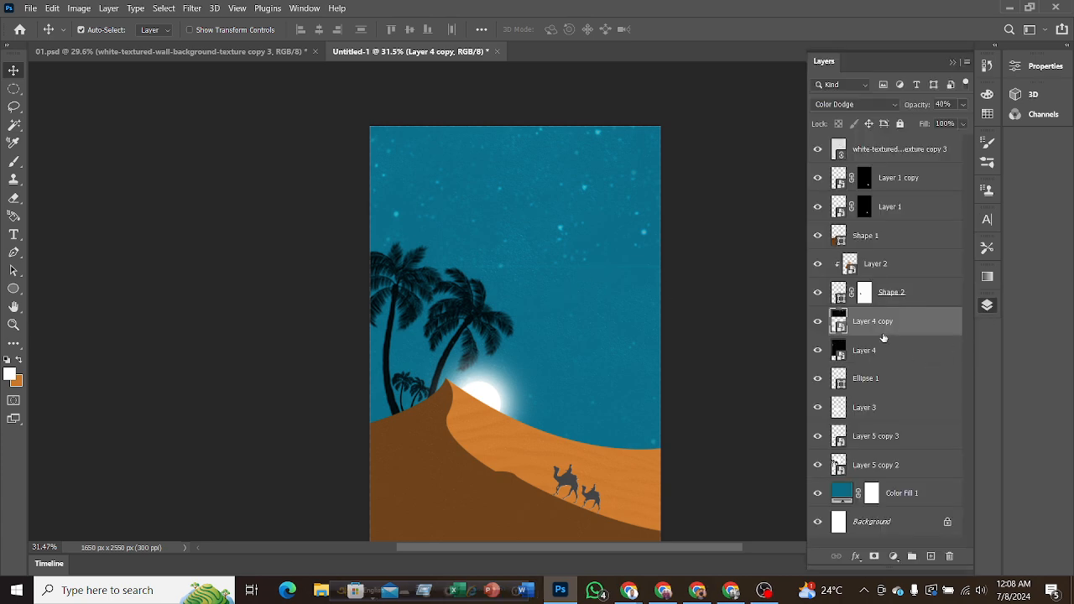
pyautogui.click(873, 556)
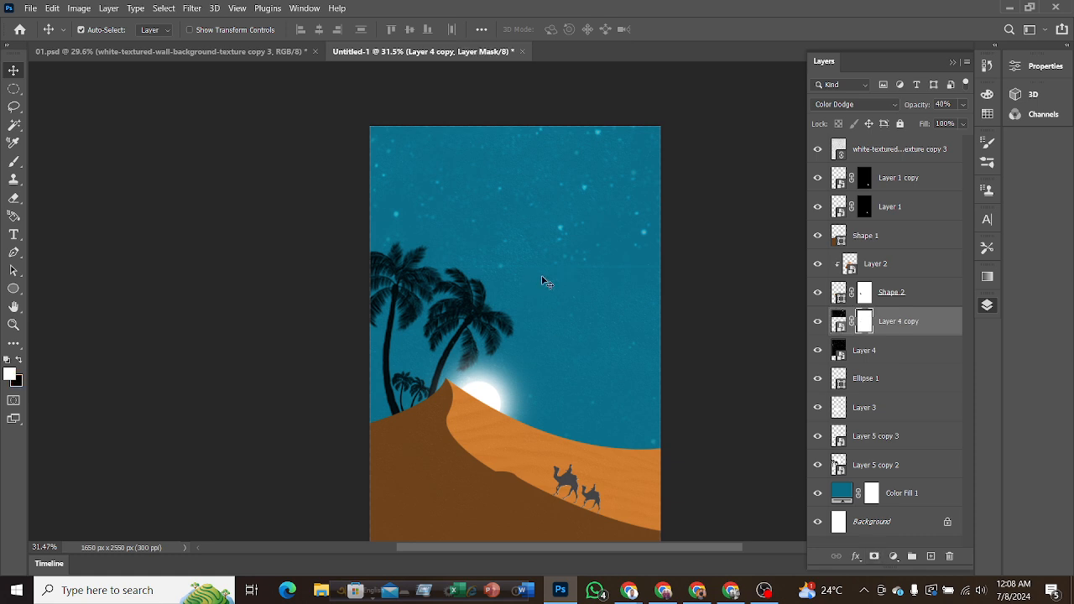
pyautogui.scroll(3, 550, 287)
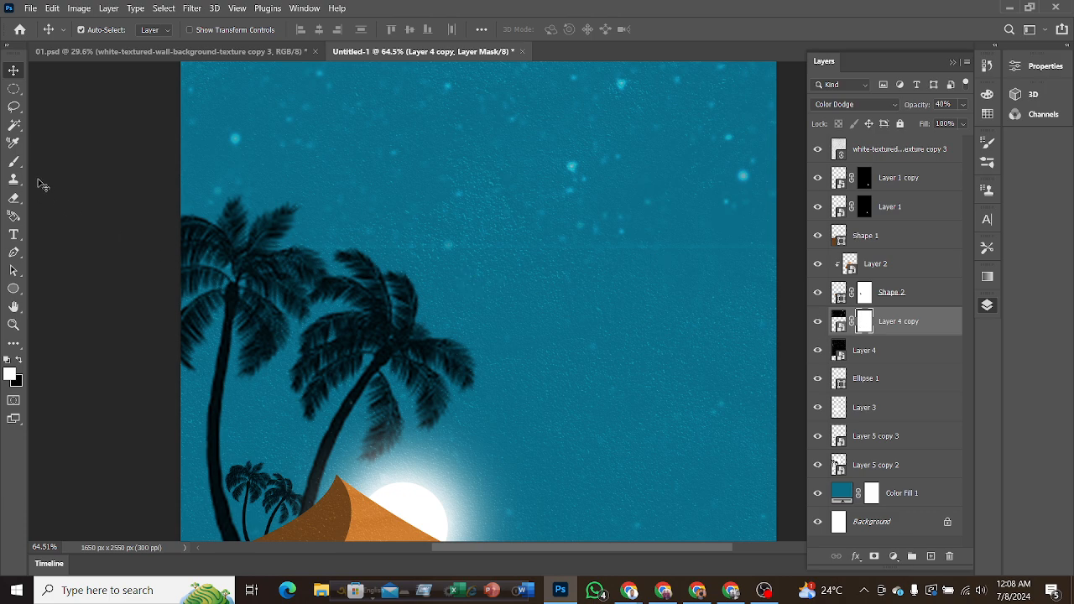
pyautogui.click(13, 161)
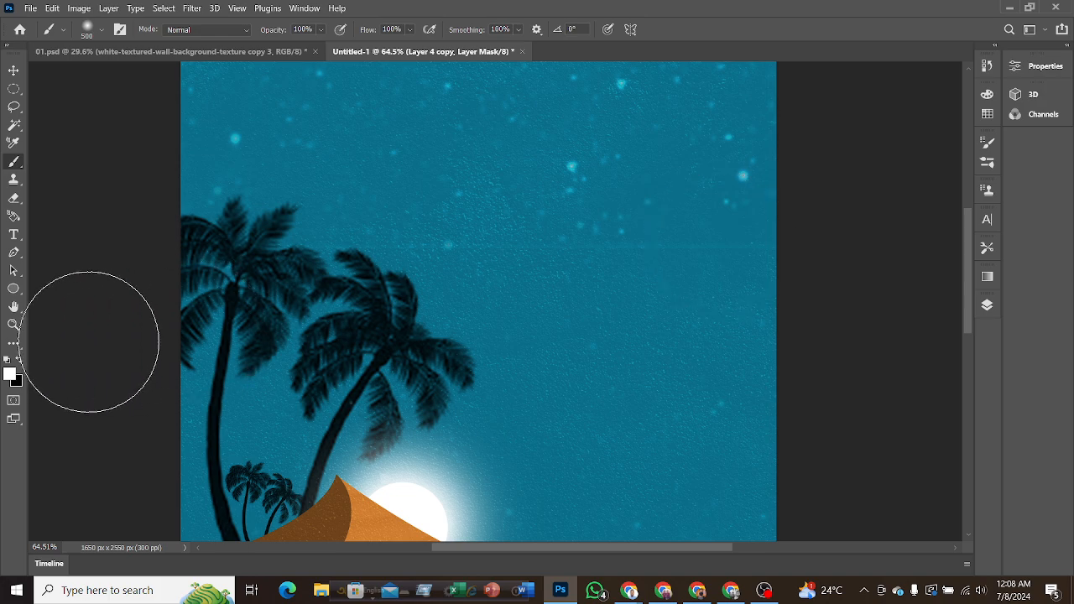
pyautogui.click(18, 359)
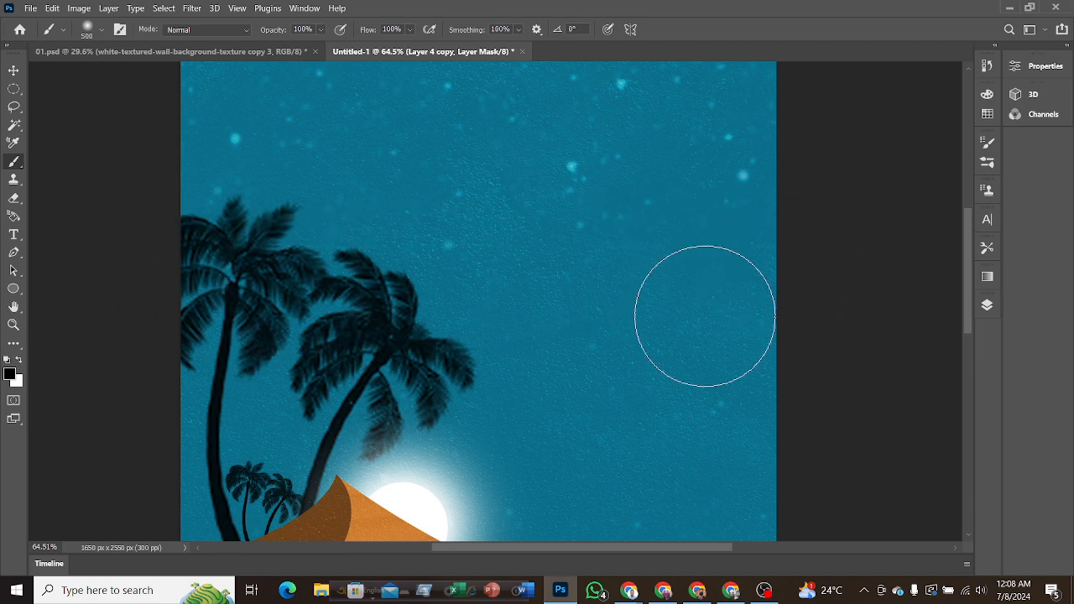
pyautogui.keyDown('alt'); pyautogui.scroll(-3, 577, 309); pyautogui.keyUp('alt')
pyautogui.keyDown('alt'); pyautogui.scroll(-2, 579, 308); pyautogui.keyUp('alt')
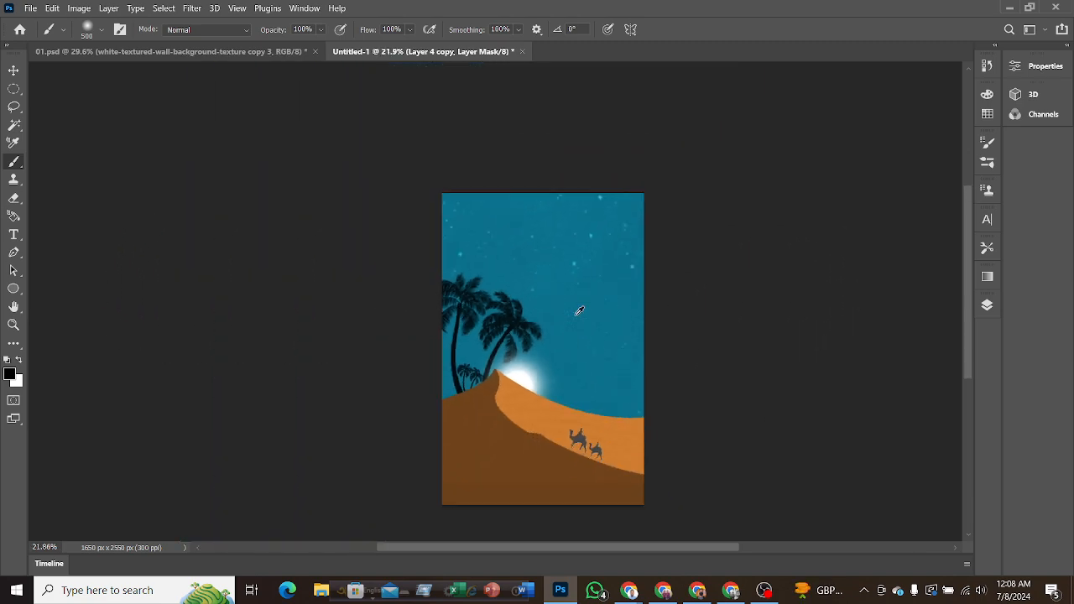
pyautogui.click(14, 70)
pyautogui.keyDown('alt'); pyautogui.scroll(1, 615, 294); pyautogui.keyUp('alt')
pyautogui.scroll(-3, 614, 296)
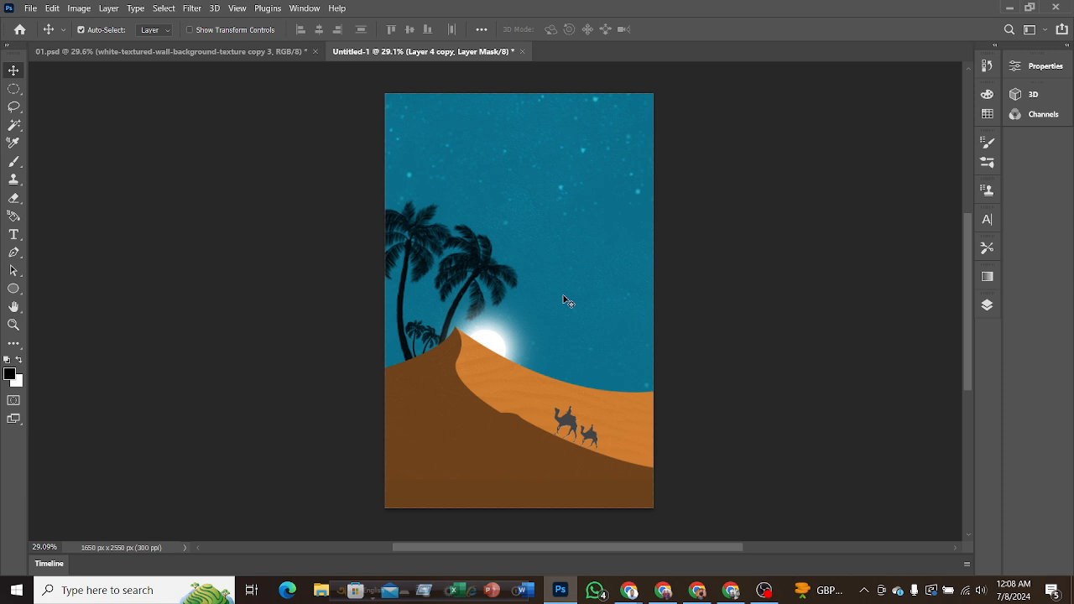
pyautogui.keyDown('alt'); pyautogui.scroll(1, 545, 331); pyautogui.keyUp('alt')
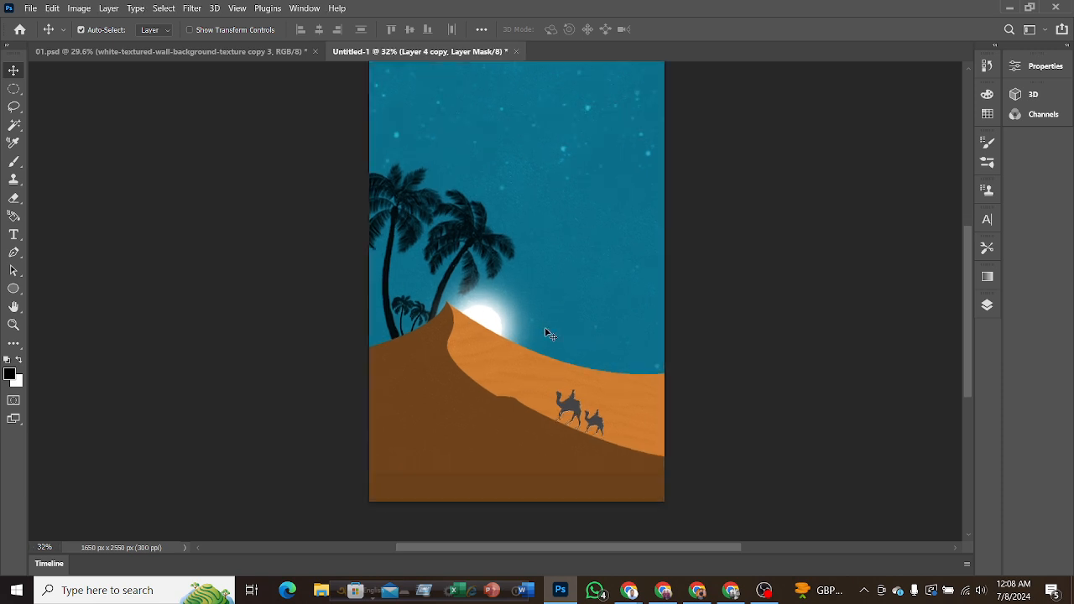
# Scale the white-textured wall texture copy 3 layer to 40.15% by extending it down past the canvas's lower edge.
pyautogui.click(988, 307)
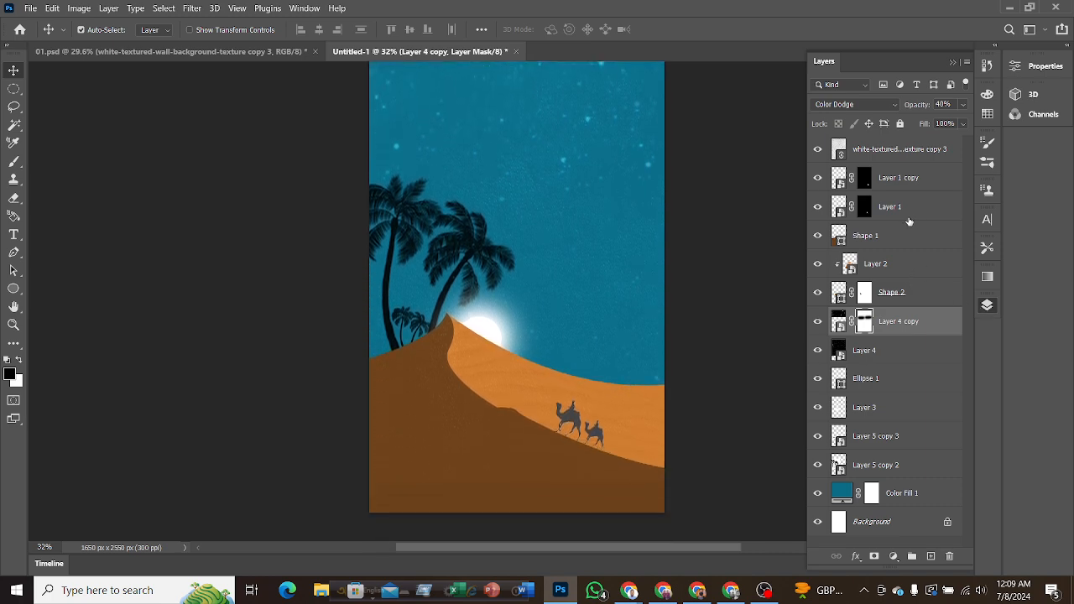
pyautogui.click(907, 155)
pyautogui.hotkey('ctrl', 't')
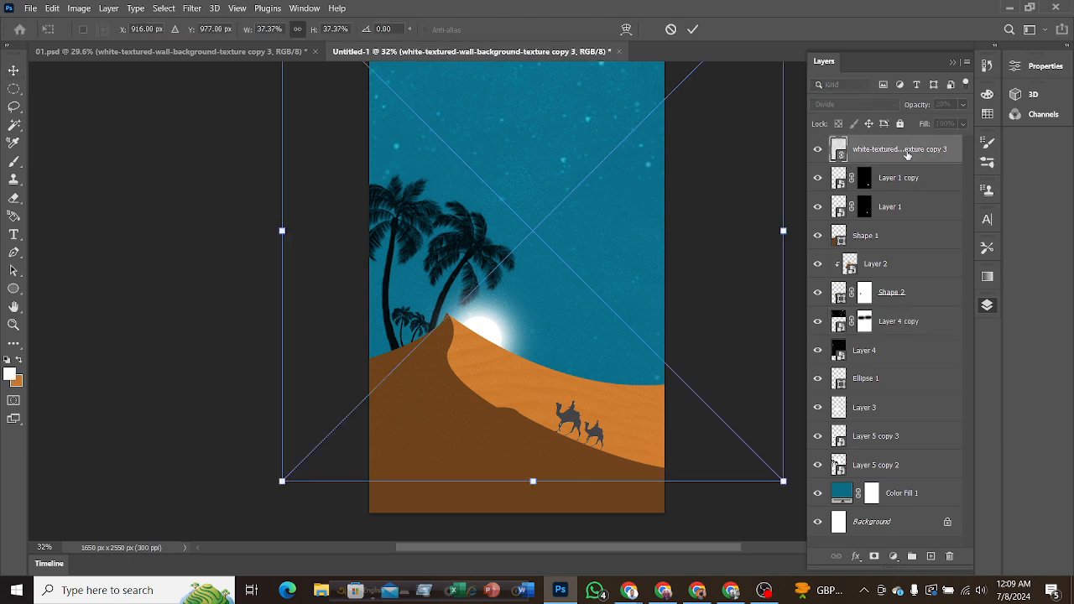
pyautogui.moveTo(533, 482); pyautogui.dragTo(532, 521)
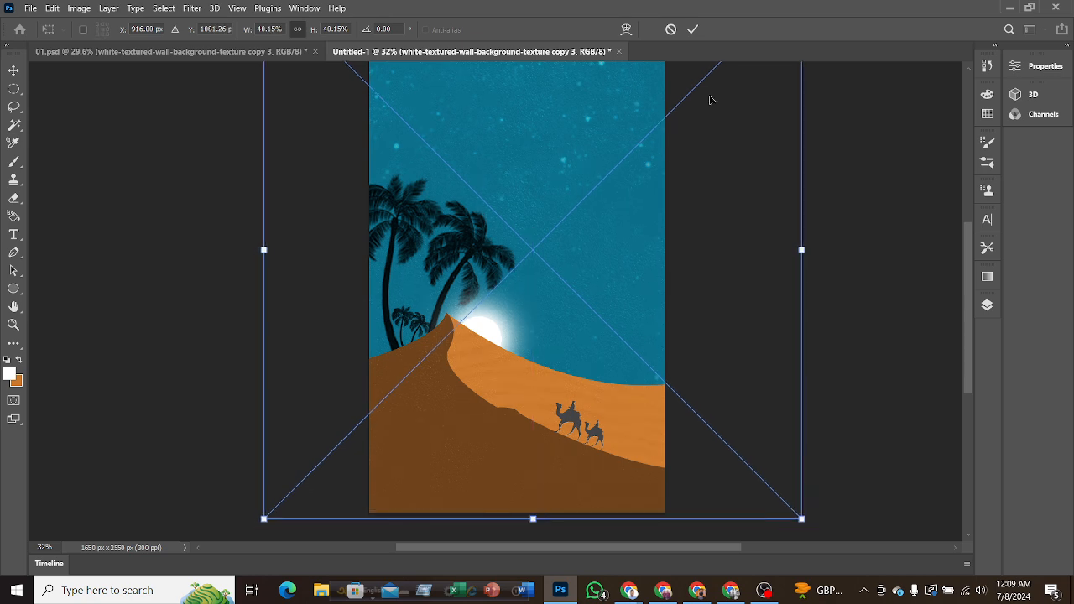
pyautogui.click(692, 30)
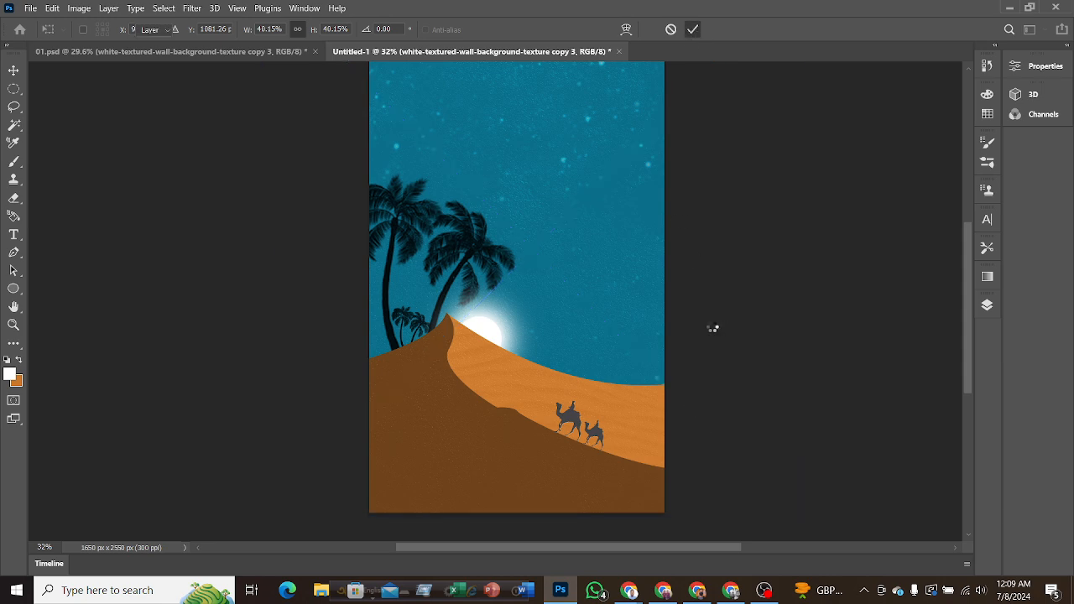
# Examine the texture, dunes and camels on the new cover and compare them with the finished design in 01.psd.
pyautogui.scroll(-2, 714, 331)
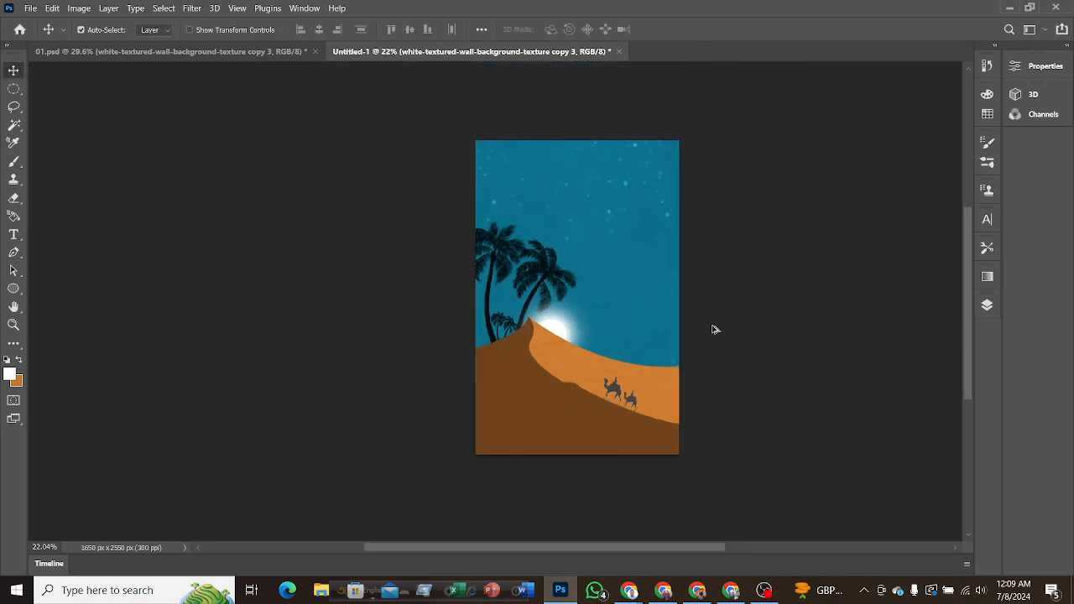
pyautogui.scroll(2, 715, 330)
pyautogui.scroll(-3, 714, 331)
pyautogui.scroll(2, 713, 331)
pyautogui.scroll(-1, 712, 333)
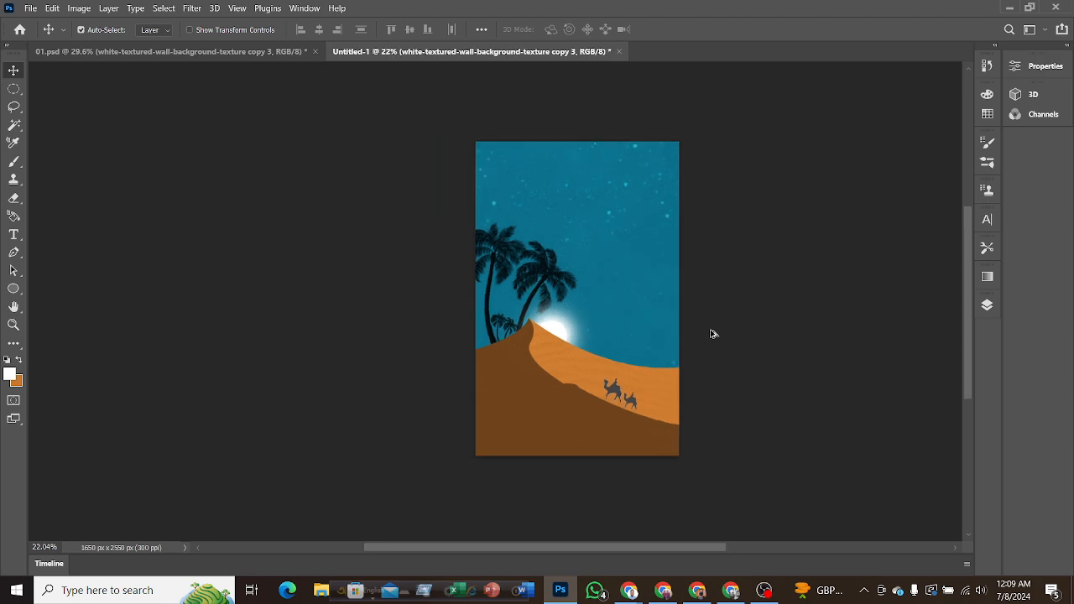
pyautogui.moveTo(595, 547)
pyautogui.mouseDown()
pyautogui.moveTo(660, 547)
pyautogui.moveTo(612, 547)
pyautogui.mouseUp()
pyautogui.scroll(1, 690, 373)
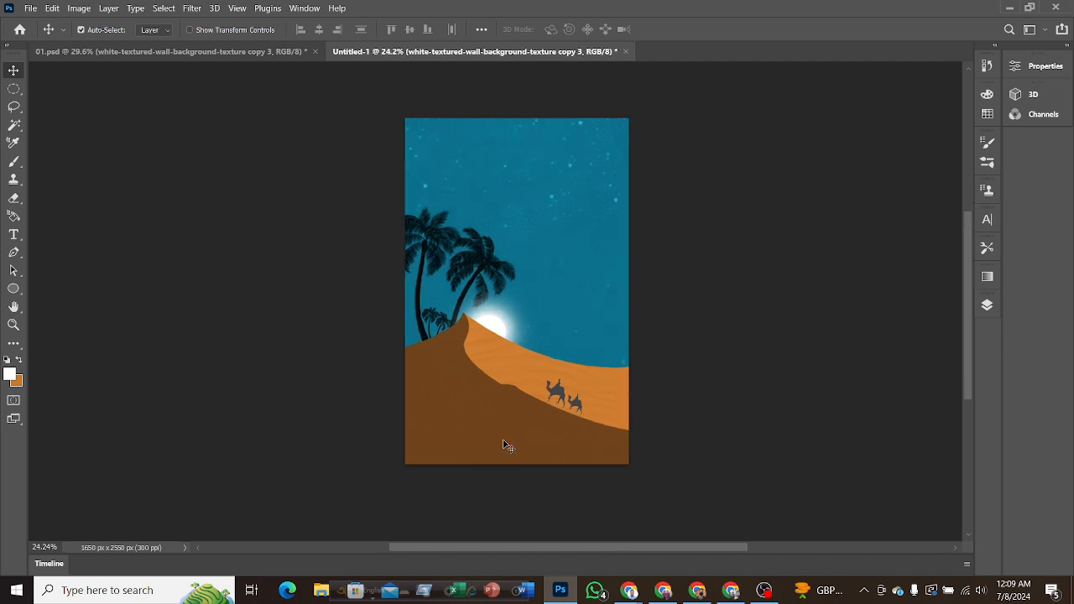
pyautogui.scroll(4, 506, 445)
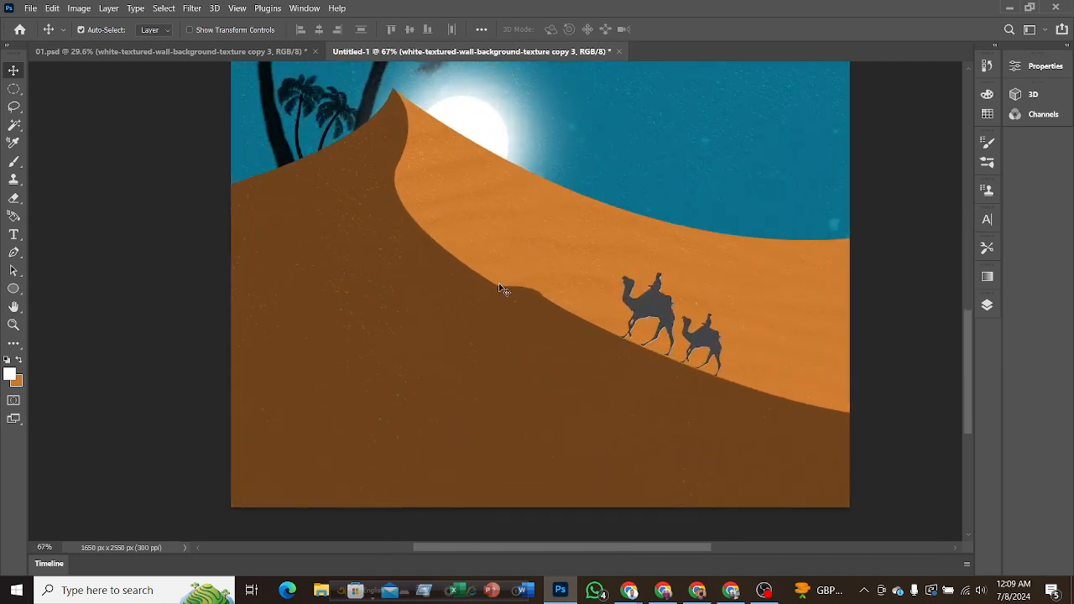
pyautogui.click(221, 52)
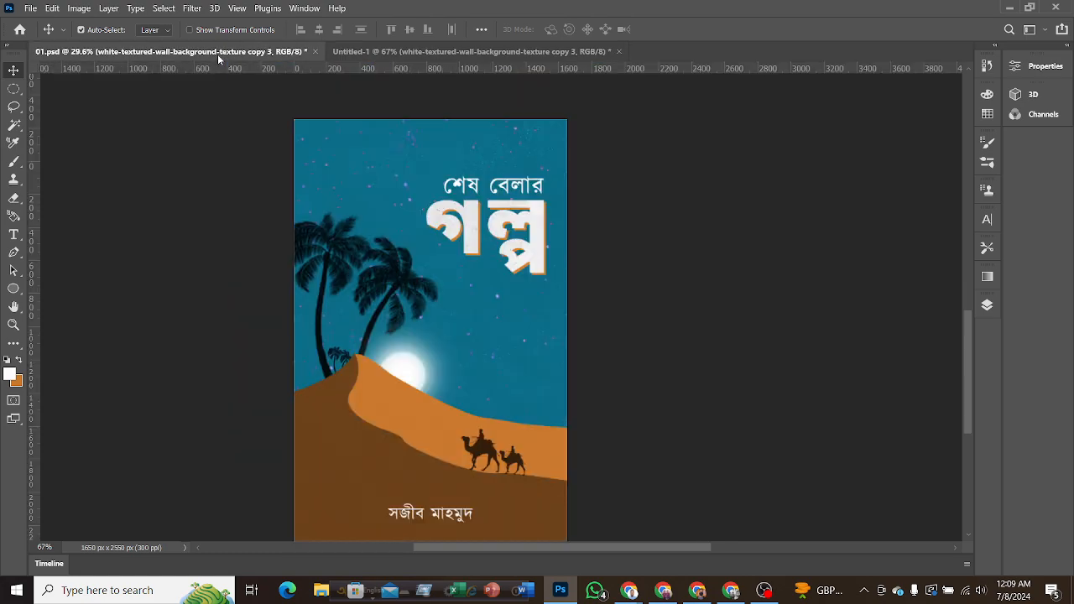
pyautogui.scroll(5, 453, 378)
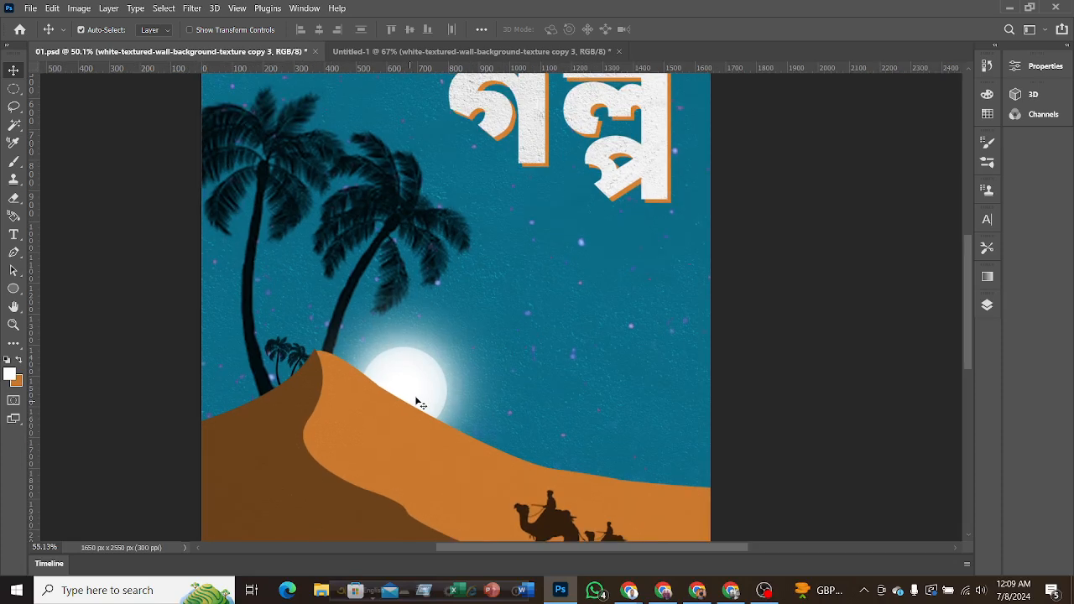
pyautogui.scroll(-2, 422, 388)
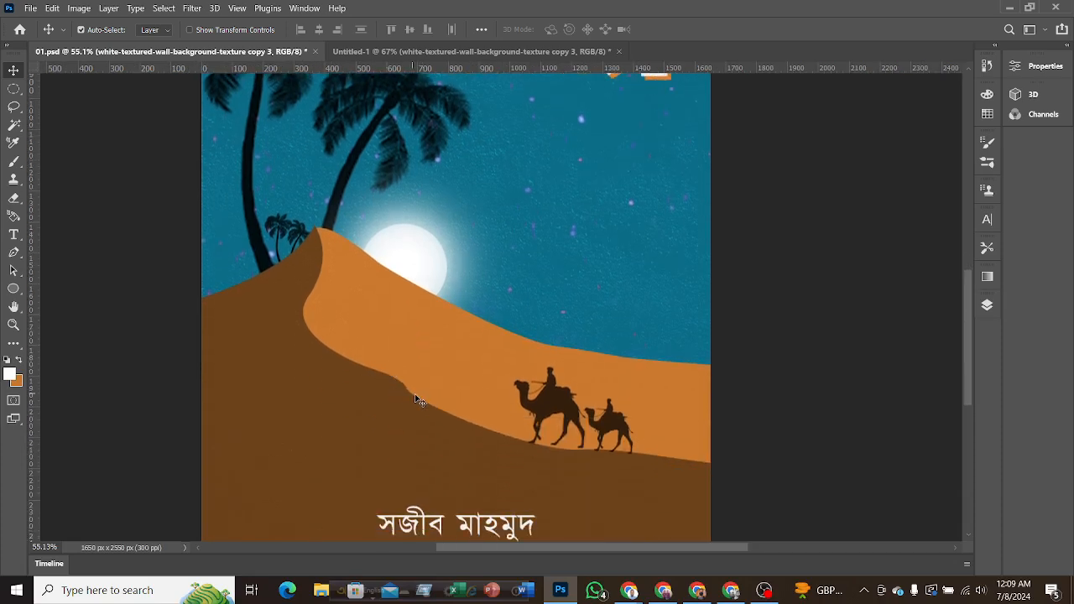
pyautogui.click(395, 51)
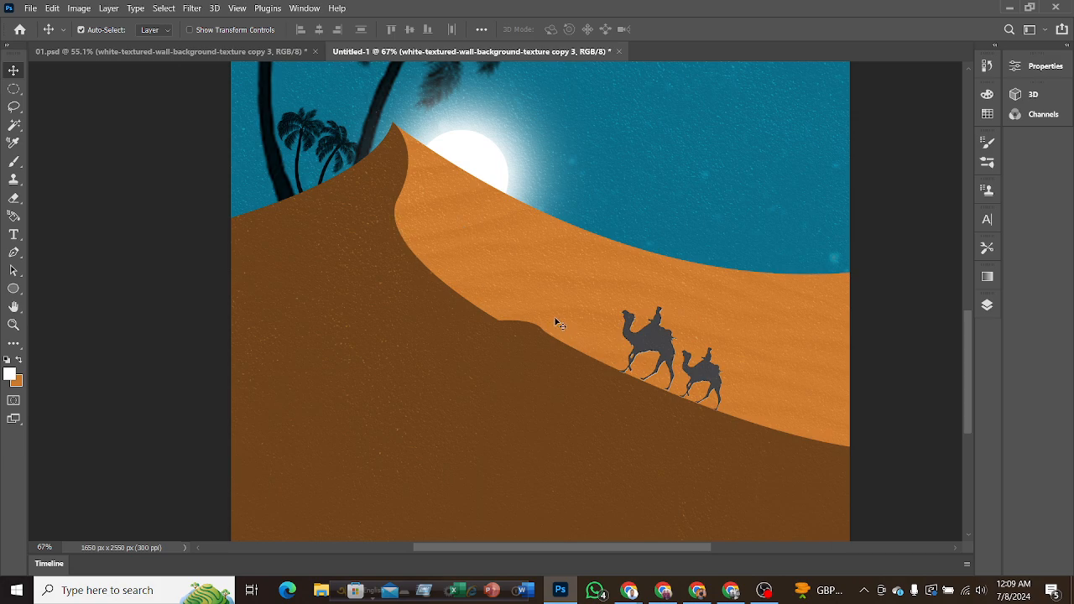
pyautogui.scroll(-3, 556, 322)
pyautogui.scroll(-2, 556, 322)
pyautogui.scroll(1, 623, 440)
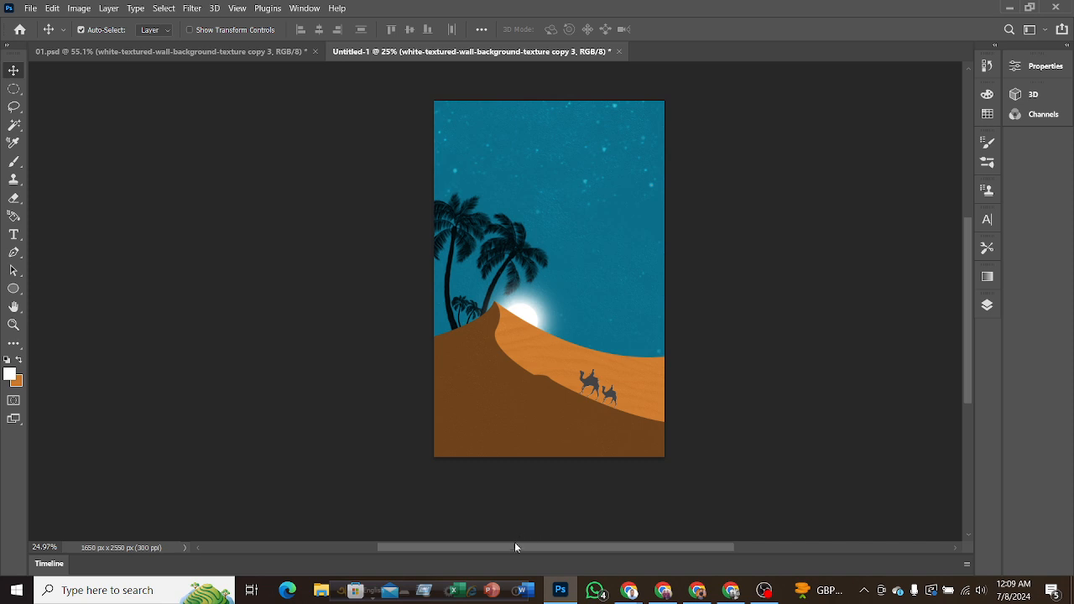
pyautogui.moveTo(515, 547); pyautogui.dragTo(560, 547)
pyautogui.scroll(1, 591, 376)
pyautogui.scroll(2, 580, 374)
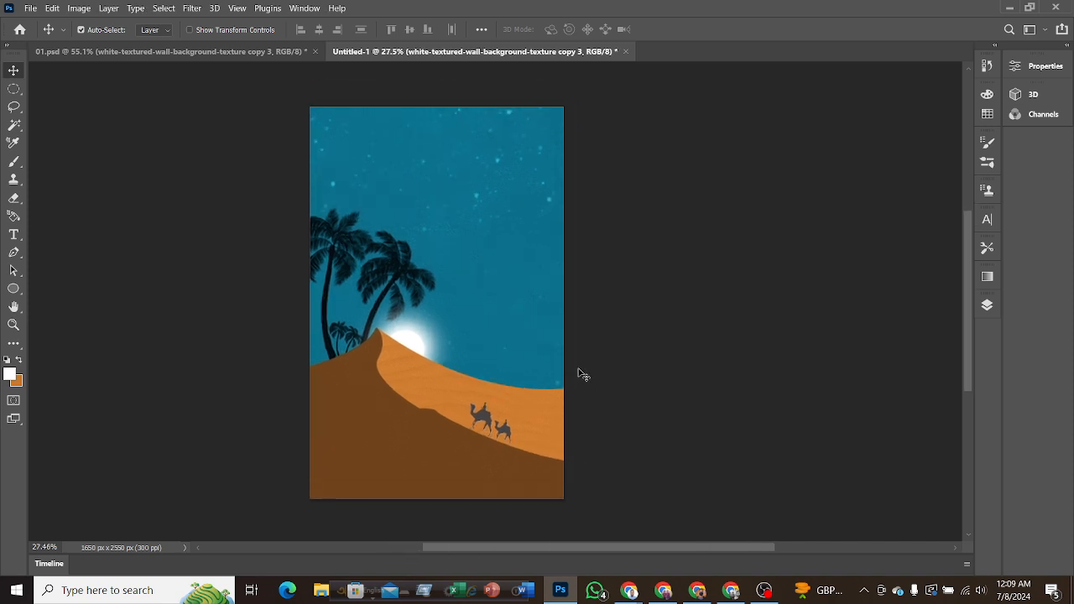
pyautogui.scroll(1, 578, 374)
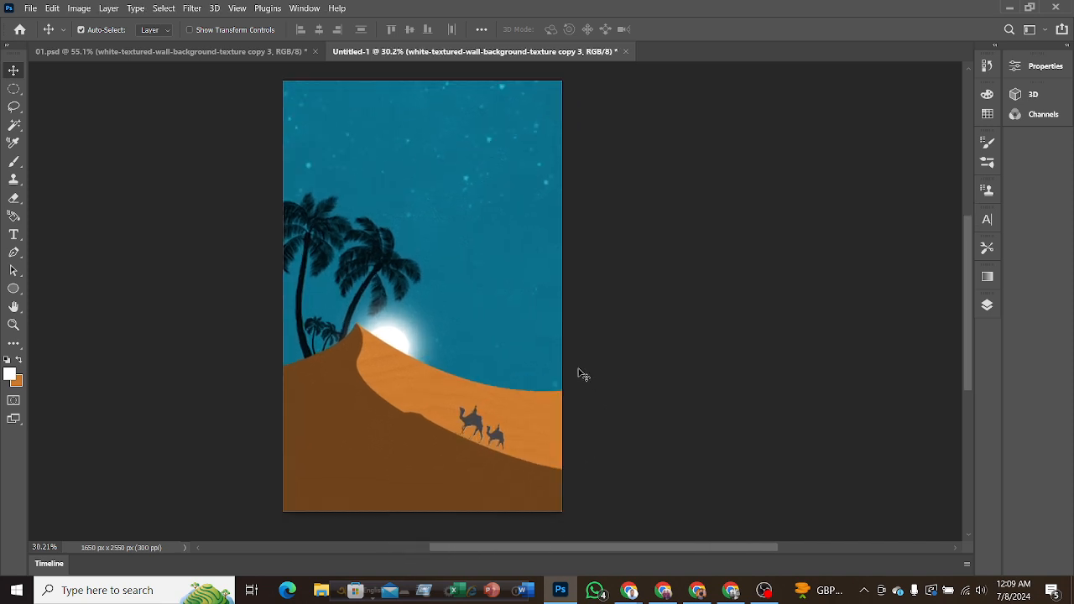
# Switch to 01.psd, open the text of the orange গল্প title layer for editing and check which font it uses.
pyautogui.click(205, 52)
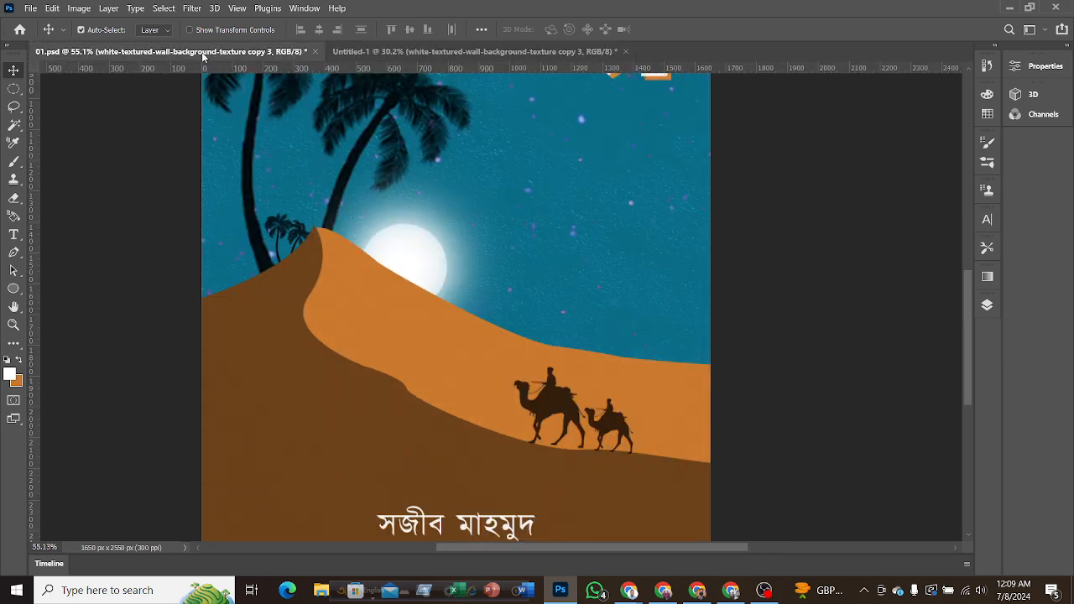
pyautogui.scroll(-2, 617, 272)
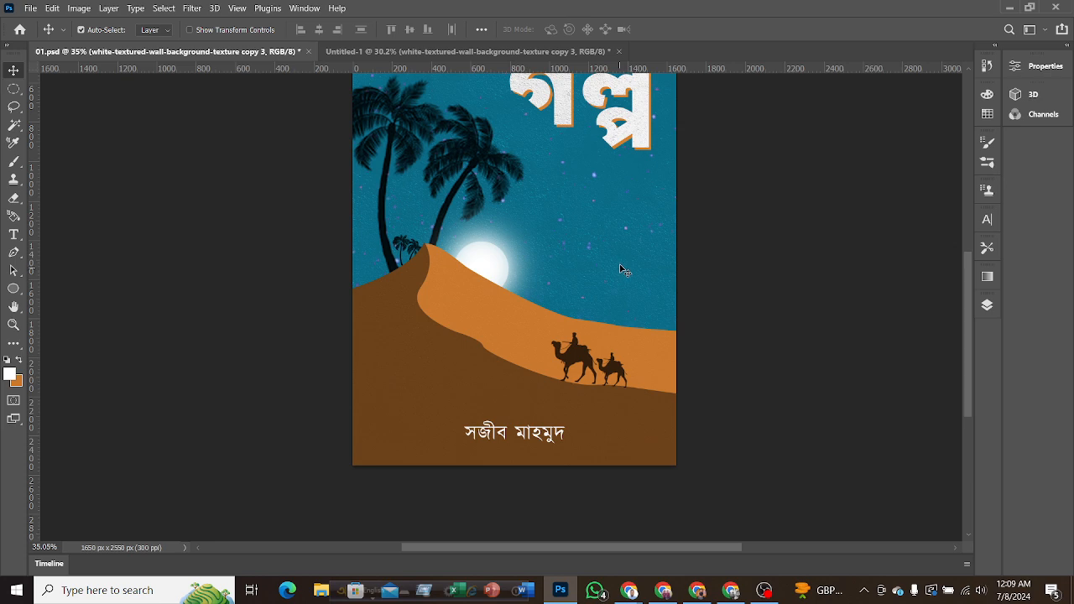
pyautogui.scroll(1, 621, 267)
pyautogui.scroll(-3, 621, 267)
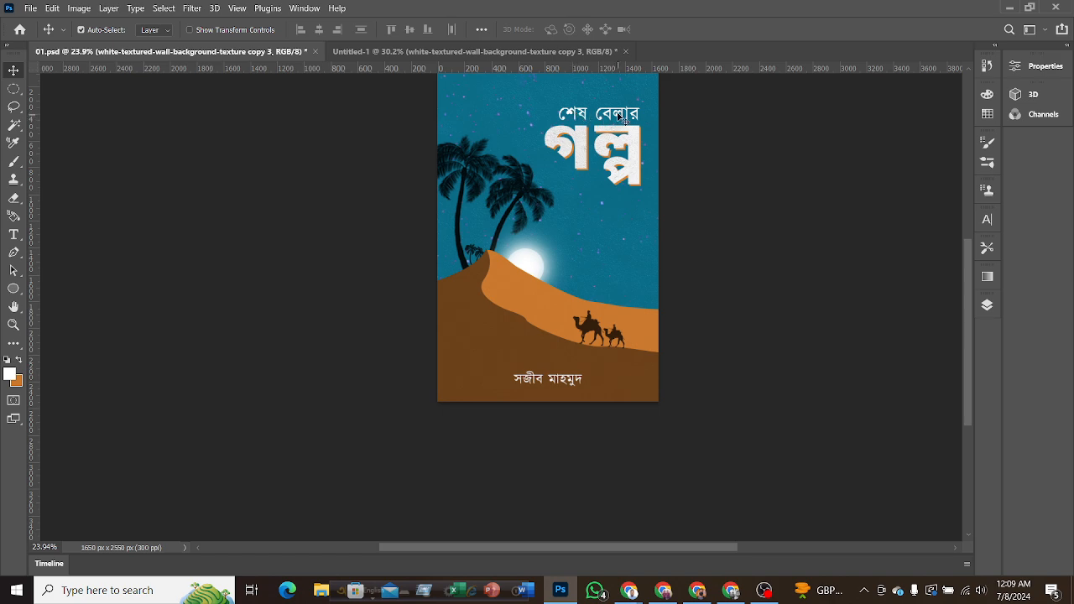
pyautogui.scroll(3, 631, 243)
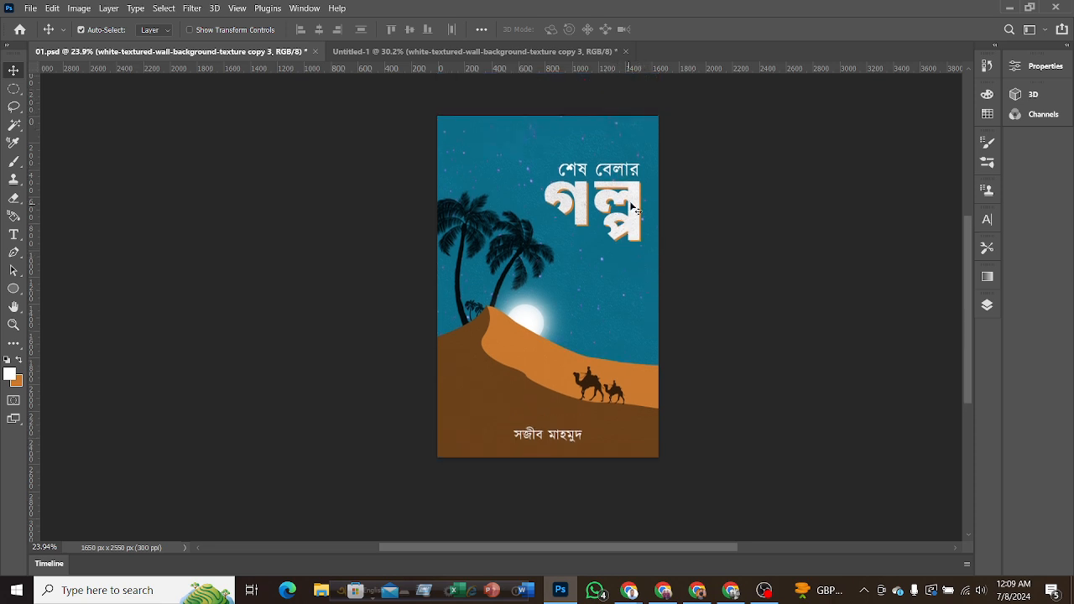
pyautogui.click(986, 305)
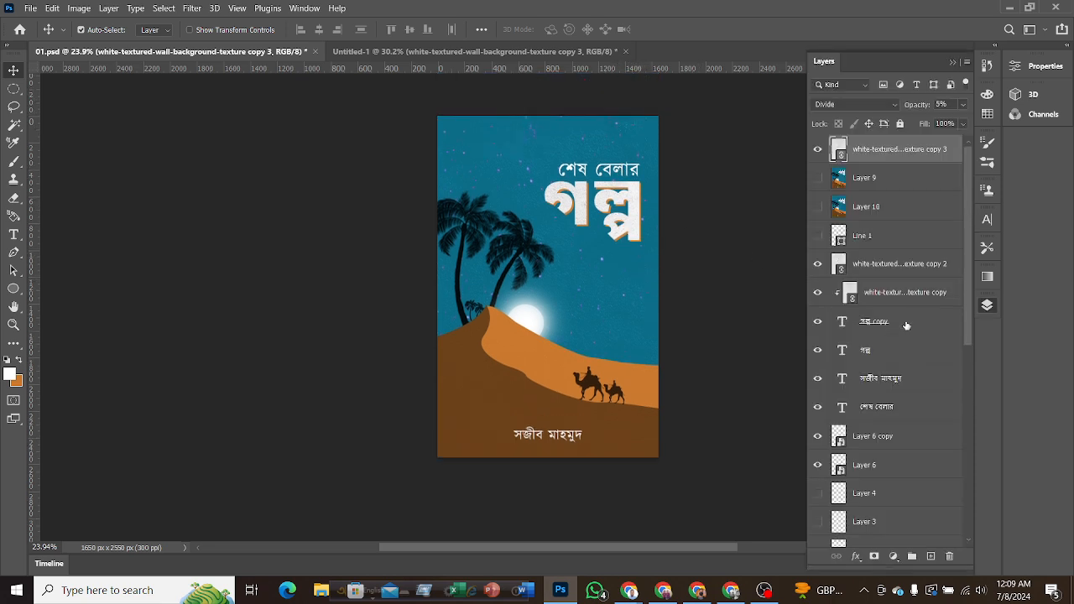
pyautogui.hotkey('shift', 'alt', 'n')
pyautogui.doubleClick(842, 349)
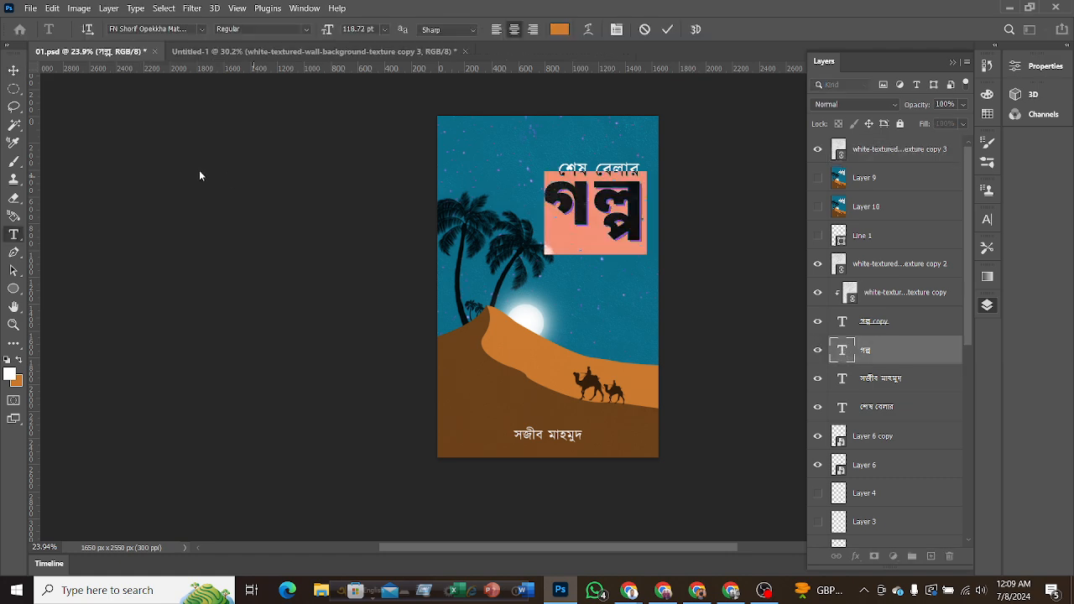
pyautogui.click(185, 30)
pyautogui.click(201, 29)
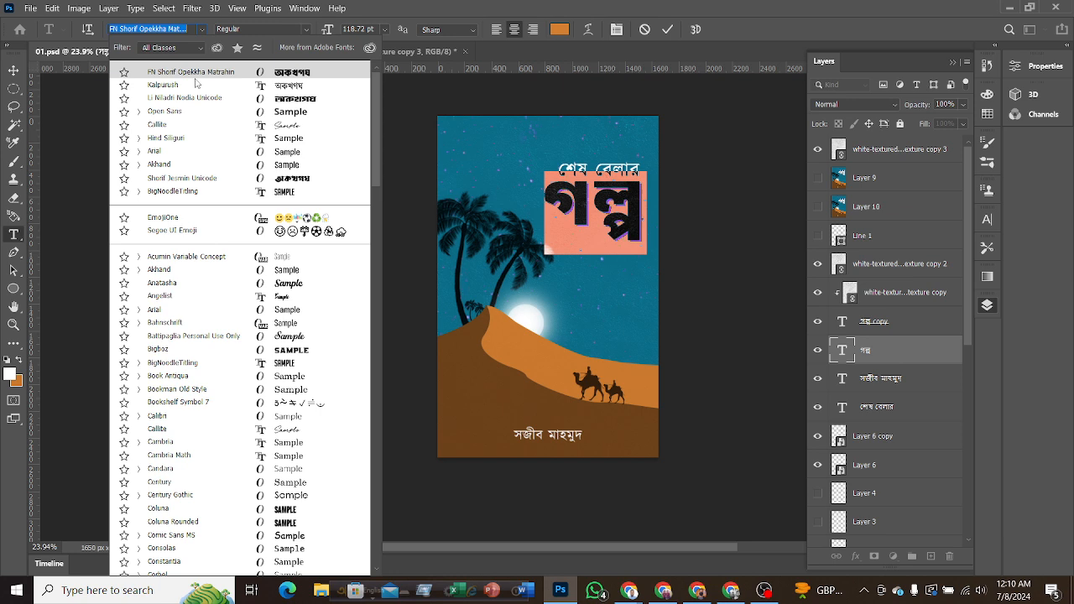
pyautogui.click(537, 6)
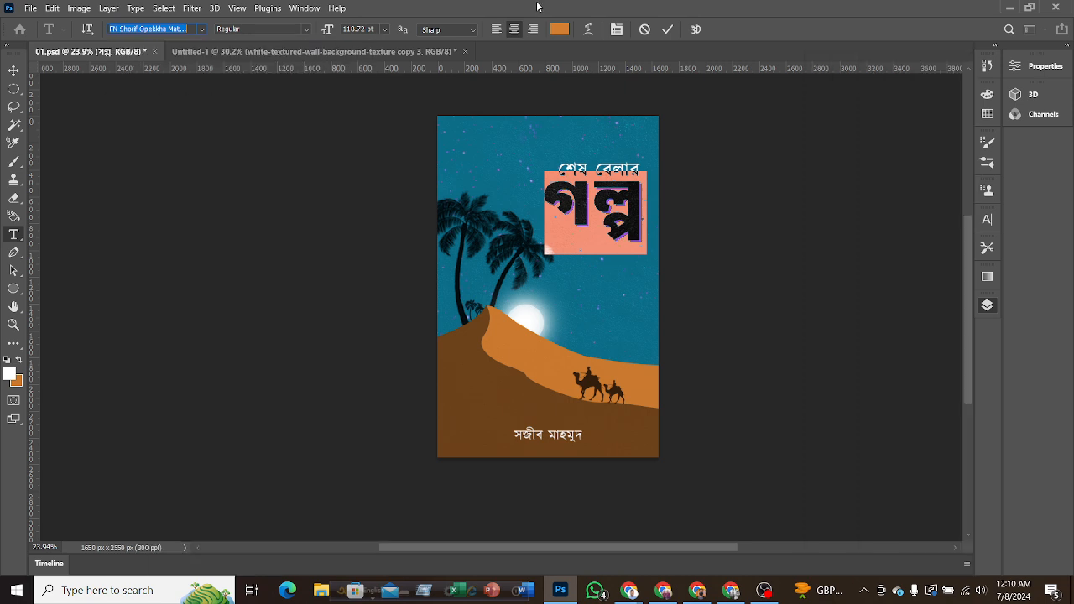
# Browse the font list again for the গল্প title, leave text editing with its font kept, and return to the layer stack.
pyautogui.click(200, 30)
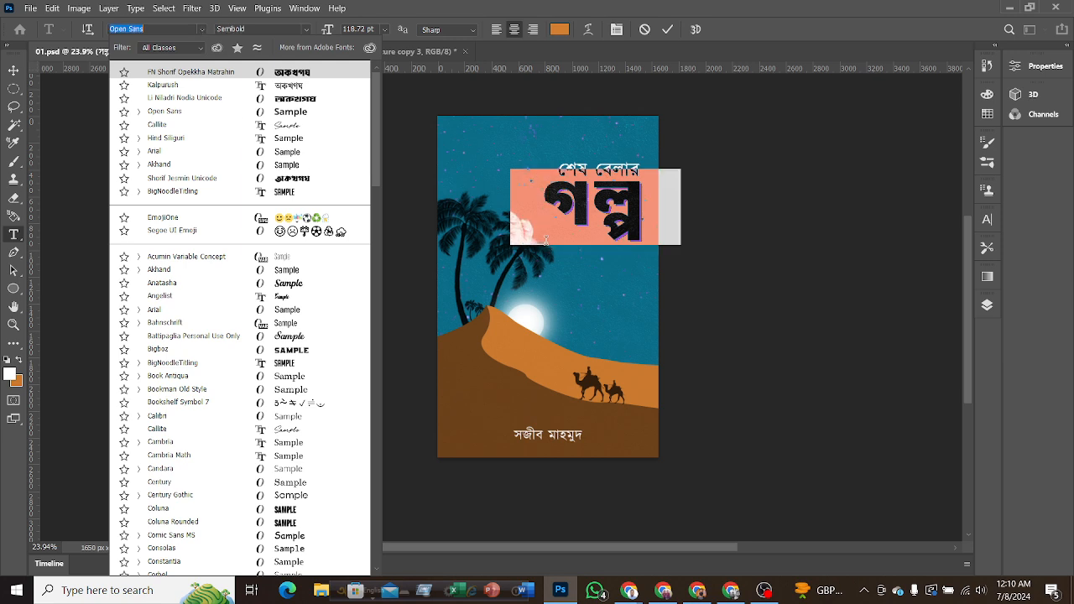
pyautogui.click(669, 29)
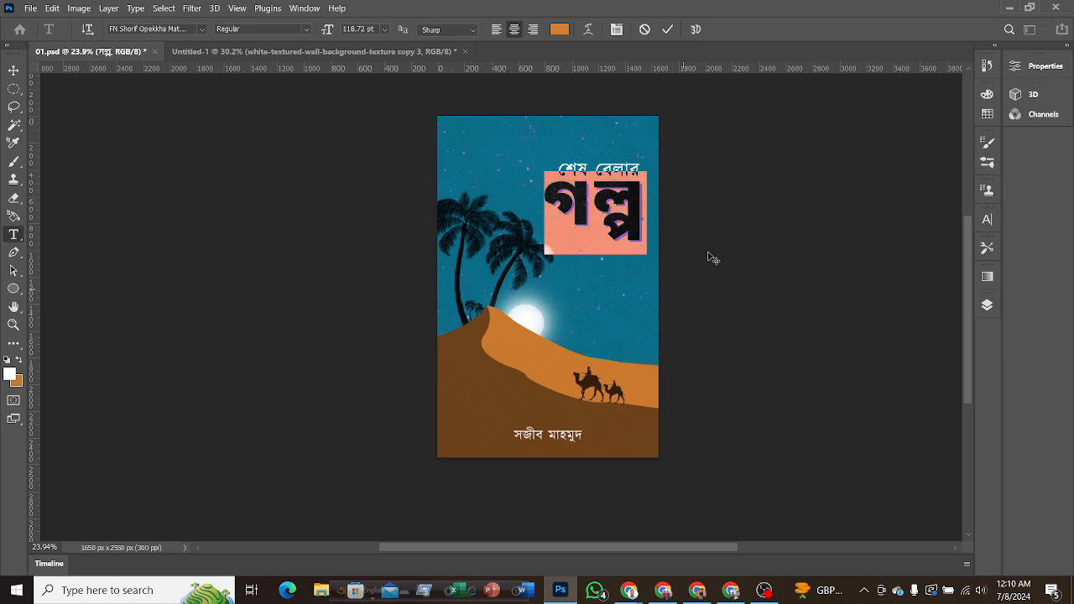
pyautogui.click(668, 30)
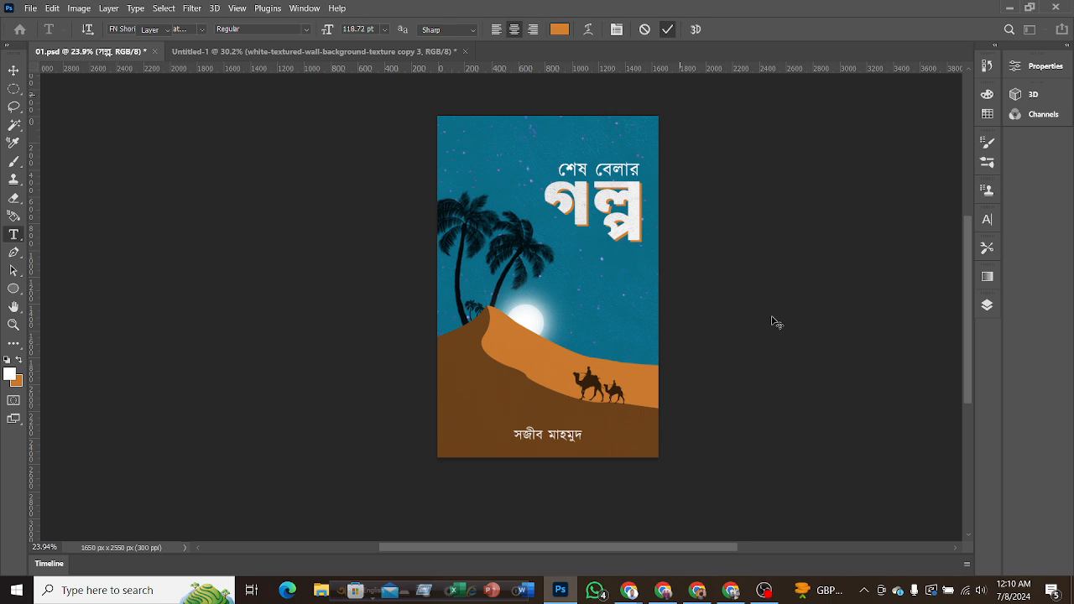
pyautogui.press('v')
pyautogui.click(988, 306)
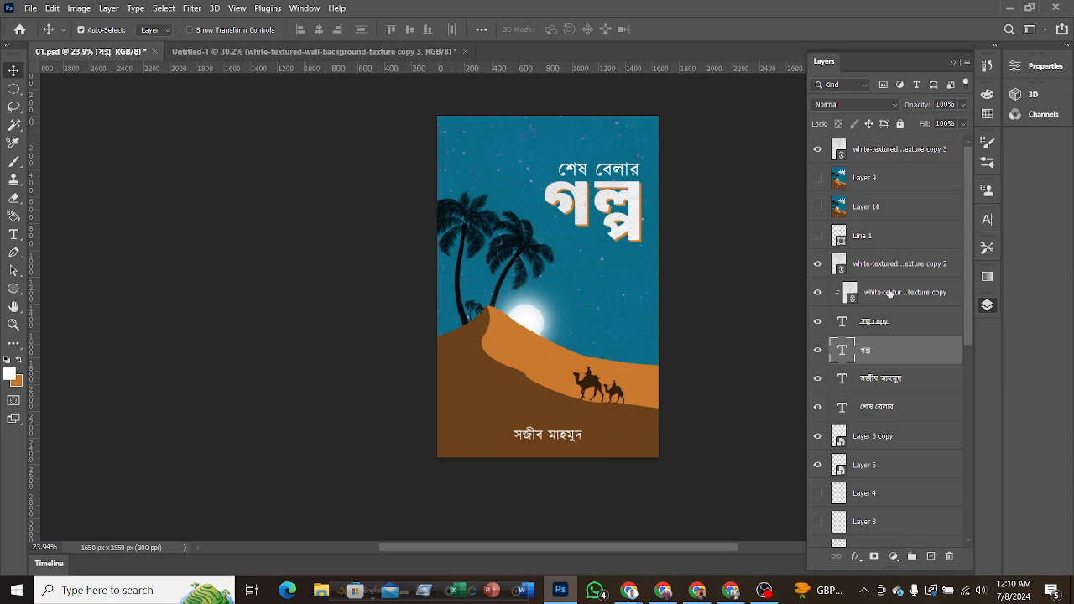
# Examine the textured গল্প title lettering and the surrounding sky up close in 01.psd, and view the whole cover.
pyautogui.click(675, 289)
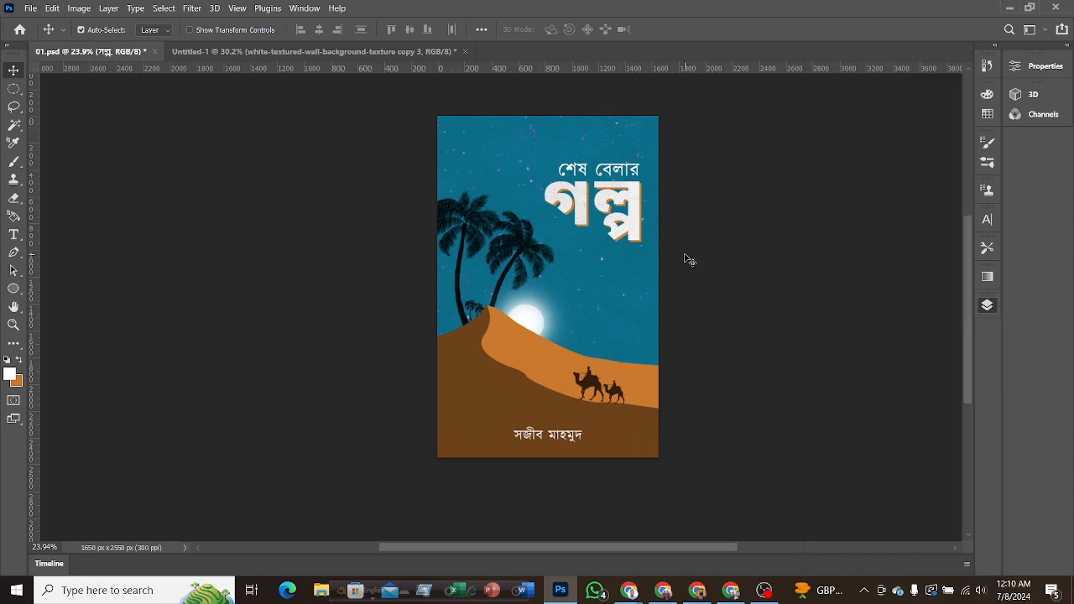
pyautogui.scroll(5, 686, 297)
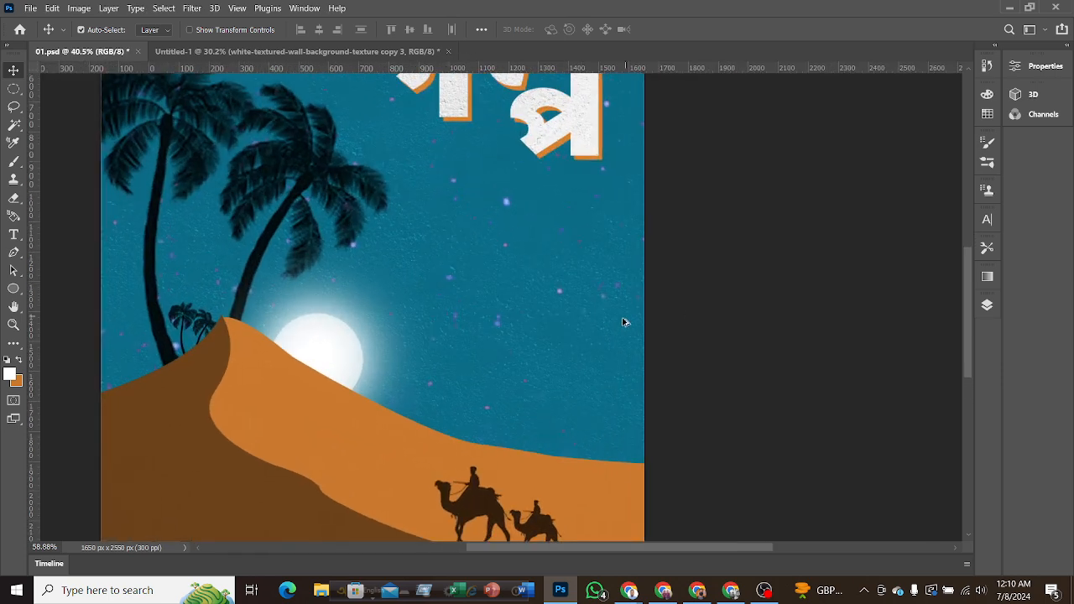
pyautogui.scroll(3, 477, 354)
pyautogui.scroll(3, 541, 355)
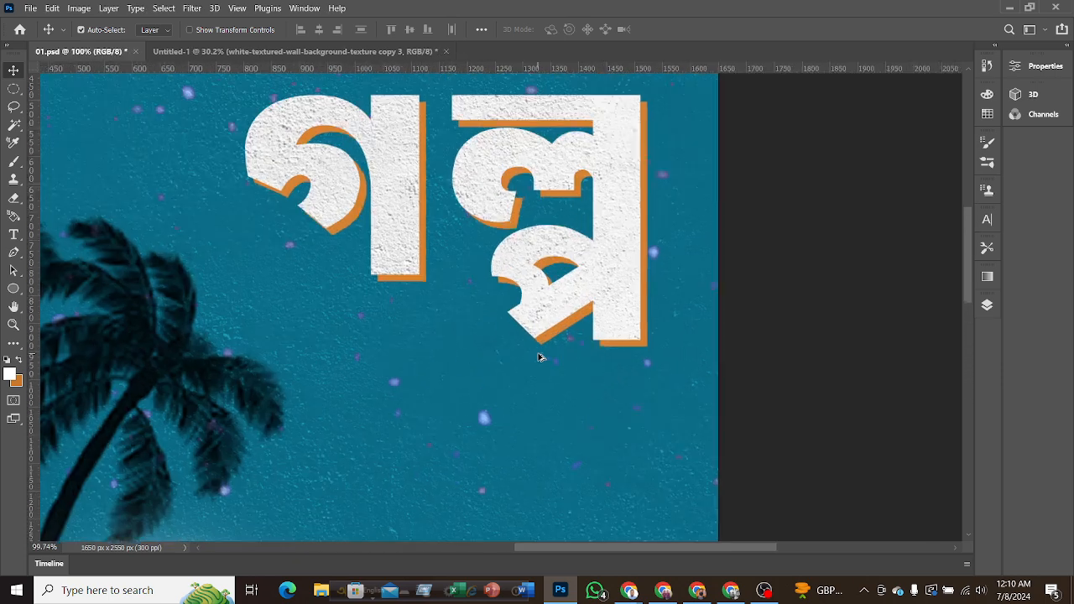
pyautogui.scroll(3, 545, 359)
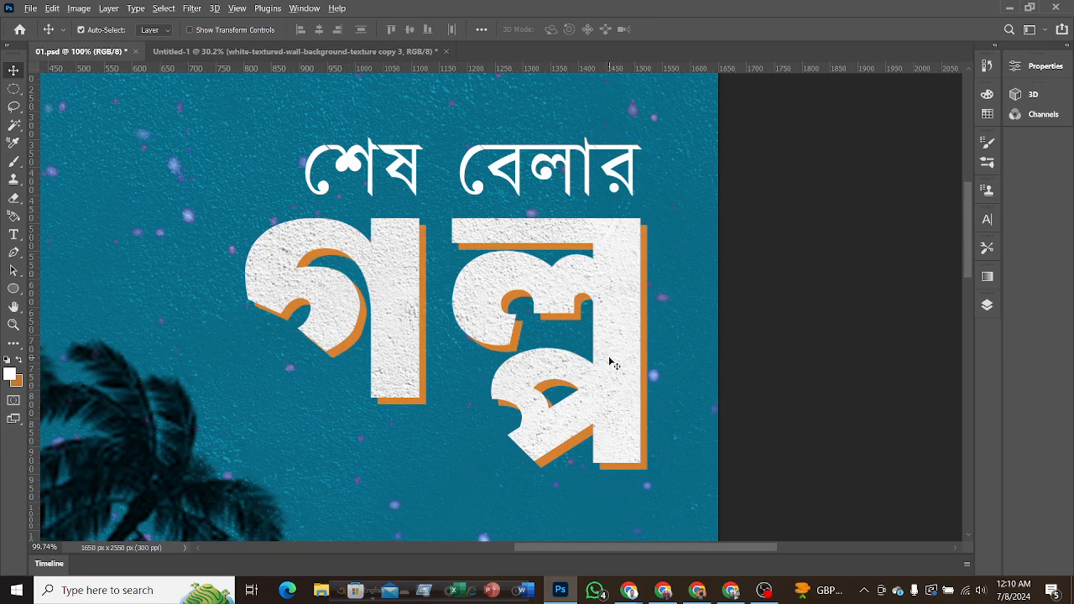
pyautogui.scroll(-5, 610, 362)
pyautogui.scroll(-3, 611, 357)
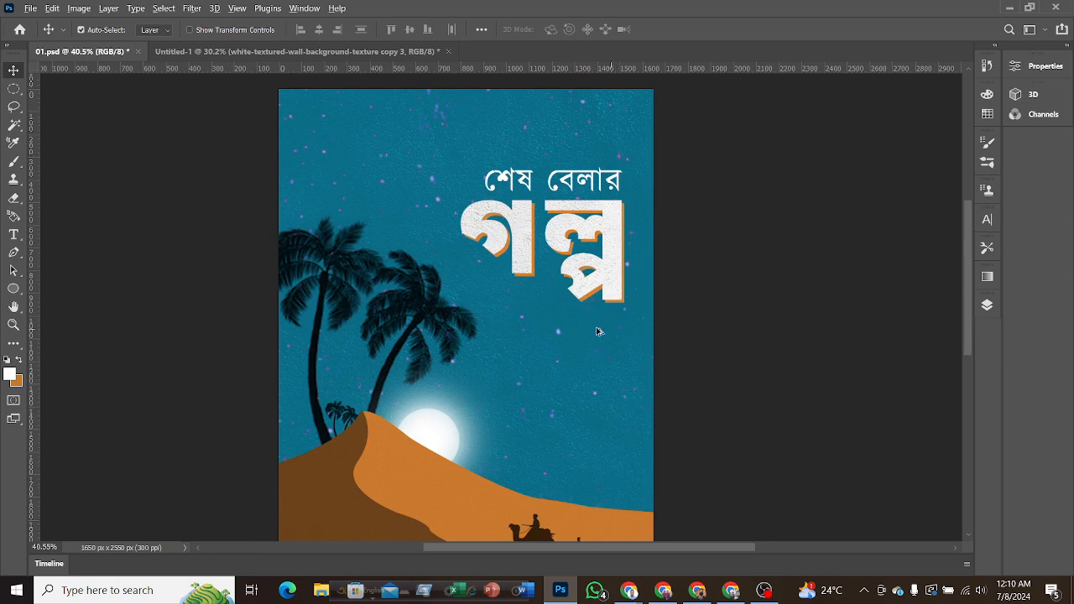
pyautogui.scroll(-2, 597, 332)
pyautogui.scroll(-1, 594, 334)
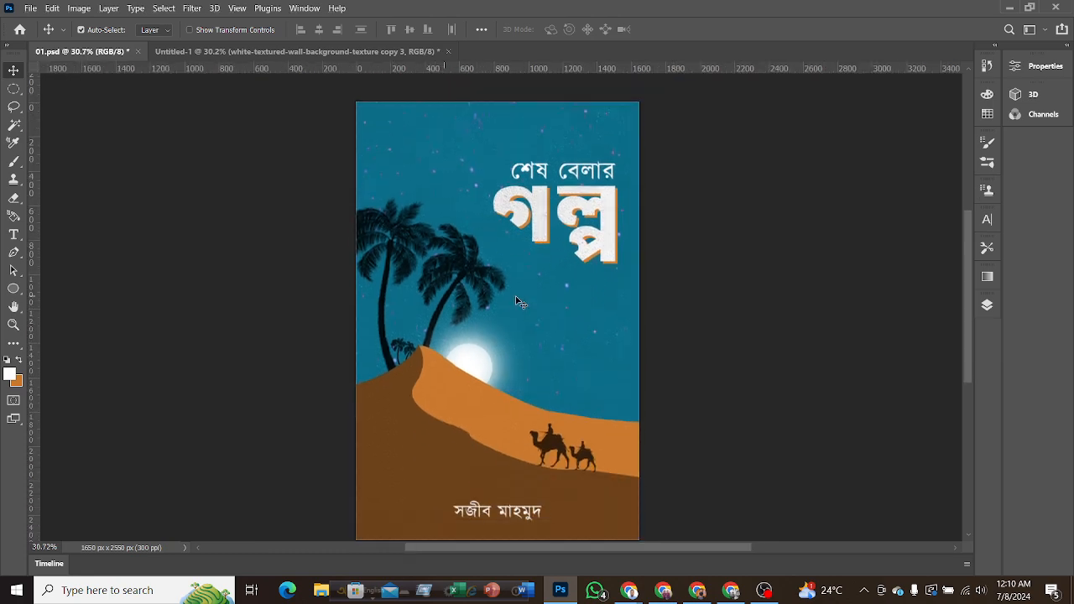
pyautogui.scroll(-1, 514, 309)
pyautogui.scroll(-1, 515, 308)
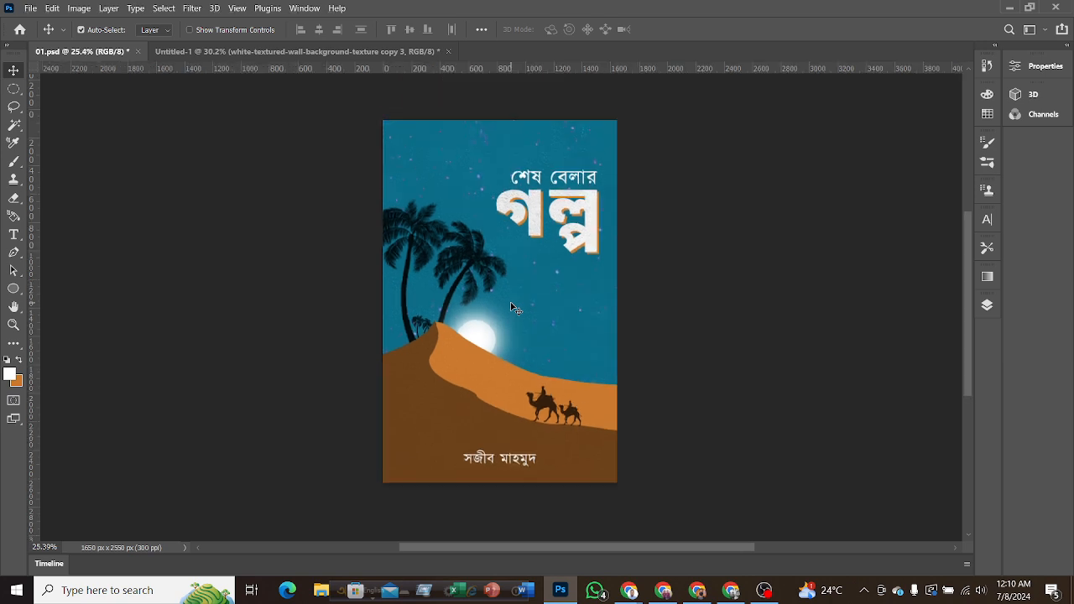
# Delete the topmost white-textured wall texture copy 3 layer from 01.psd.
pyautogui.click(987, 305)
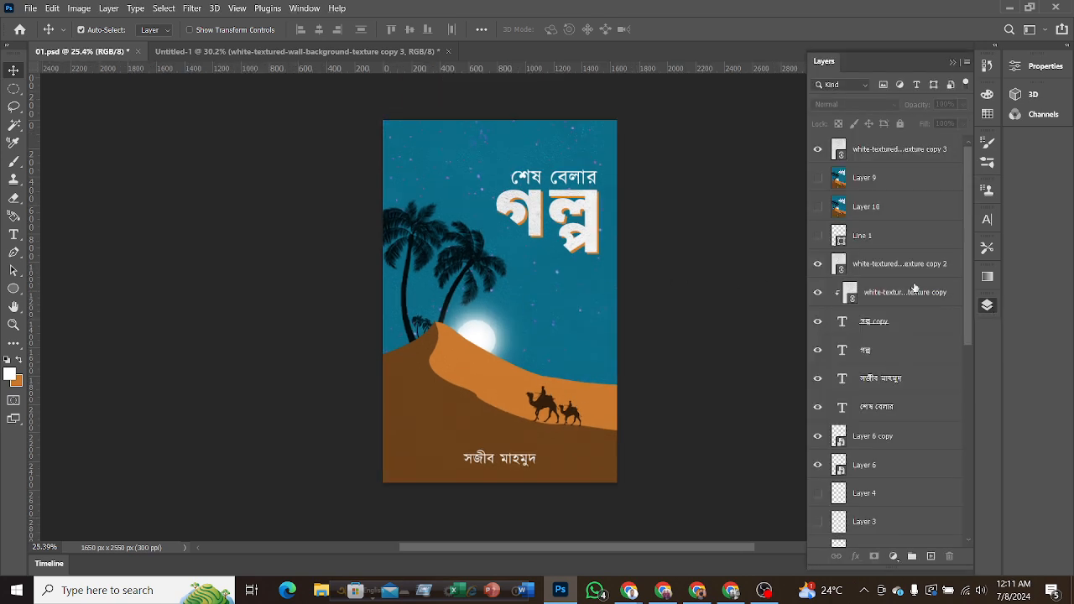
pyautogui.click(881, 155)
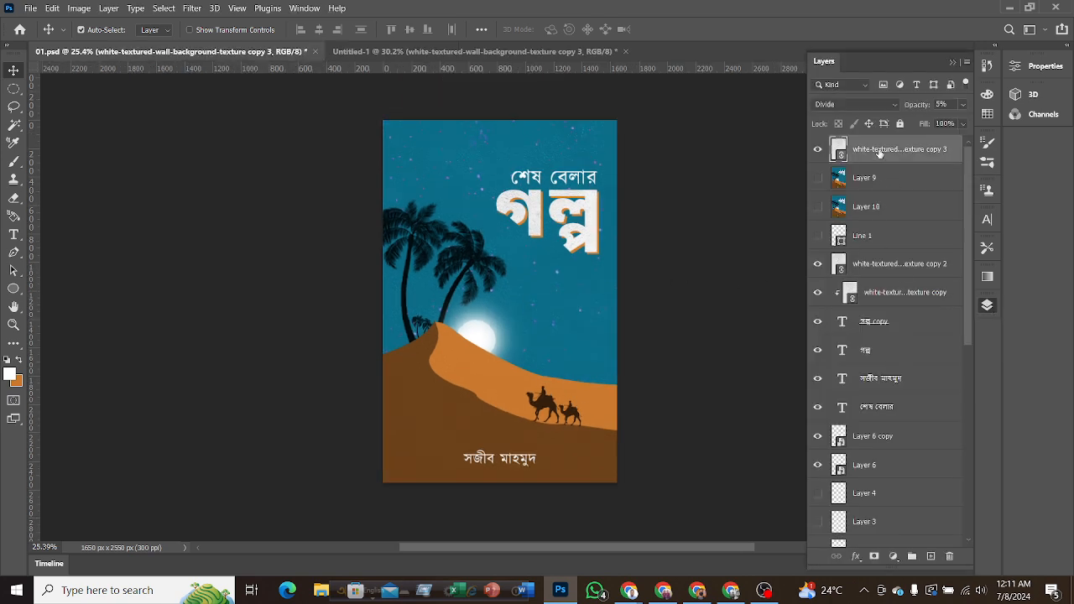
pyautogui.press('Delete')
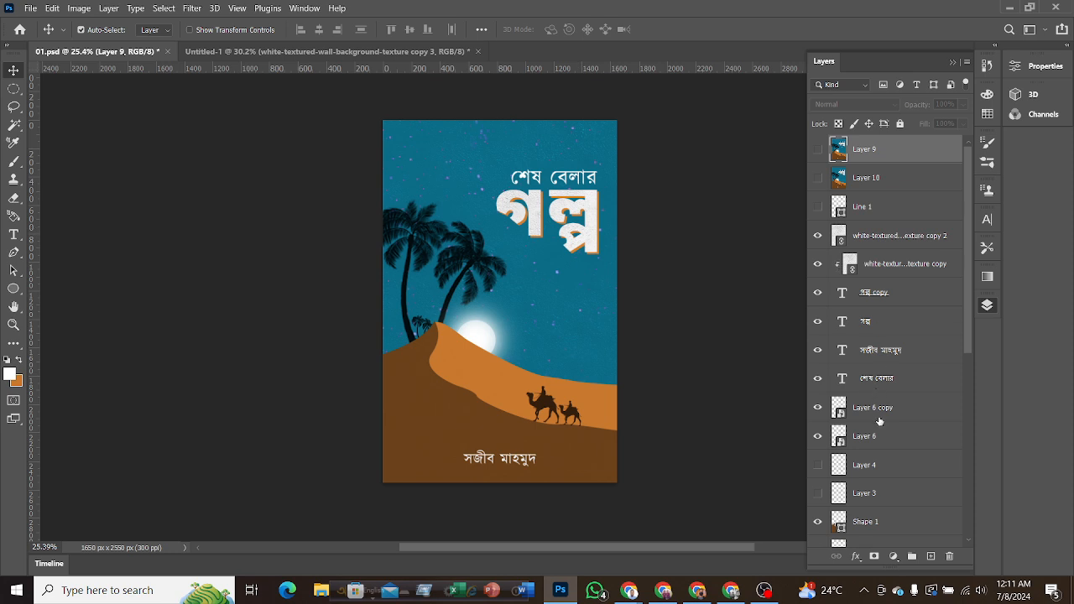
# Duplicate the four title and author text layers with their clipped texture layer, and move the copies to the top of the stack.
pyautogui.scroll(-1, 879, 421)
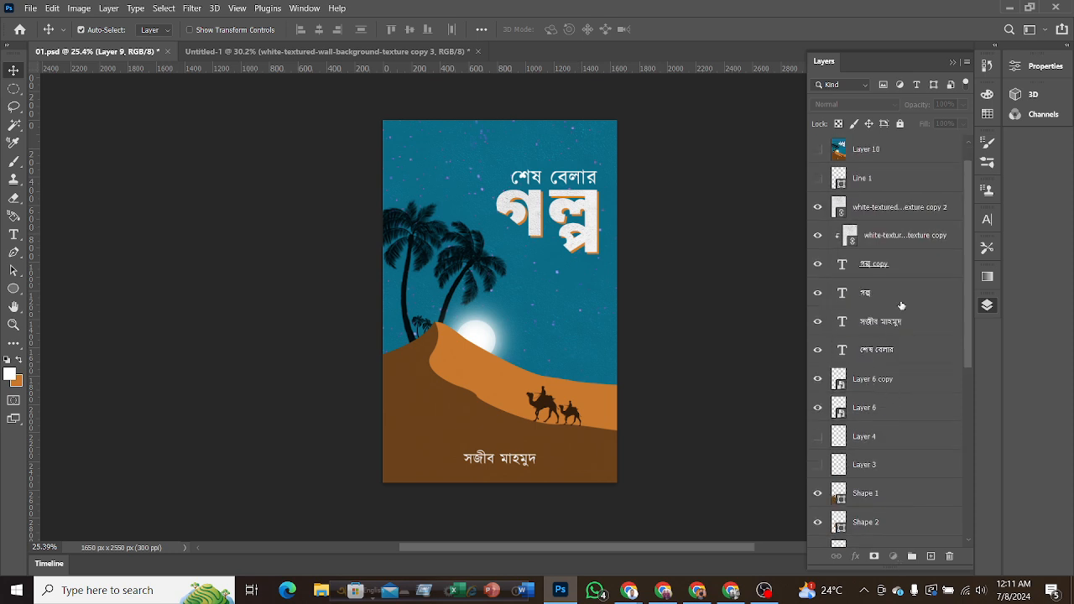
pyautogui.click(863, 351)
pyautogui.keyDown('shift'); pyautogui.click(887, 214); pyautogui.keyUp('shift')
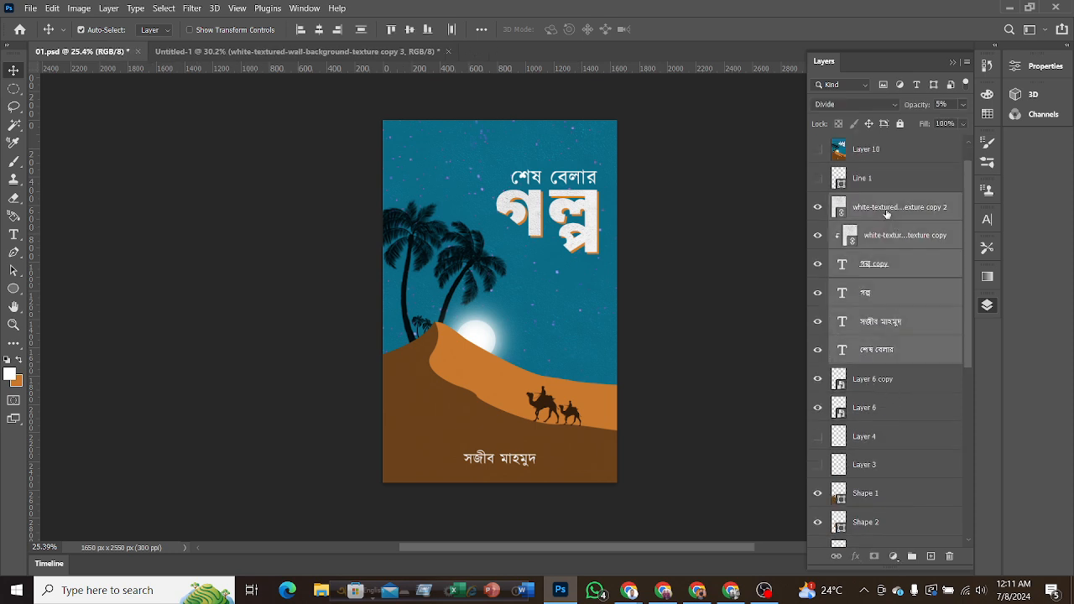
pyautogui.keyDown('ctrl'); pyautogui.click(883, 216); pyautogui.keyUp('ctrl')
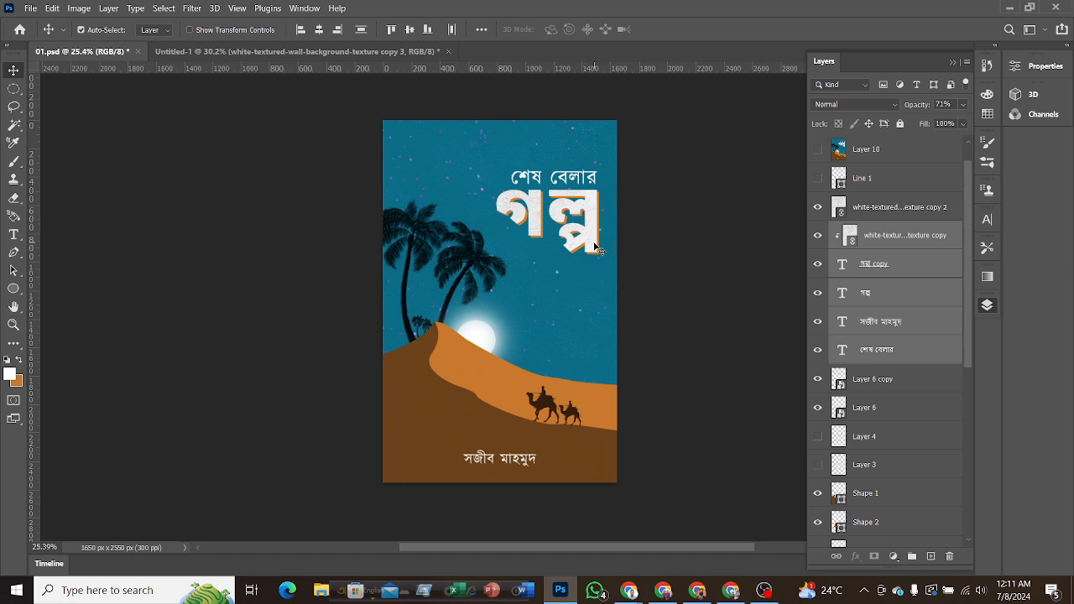
pyautogui.press('ctrl')
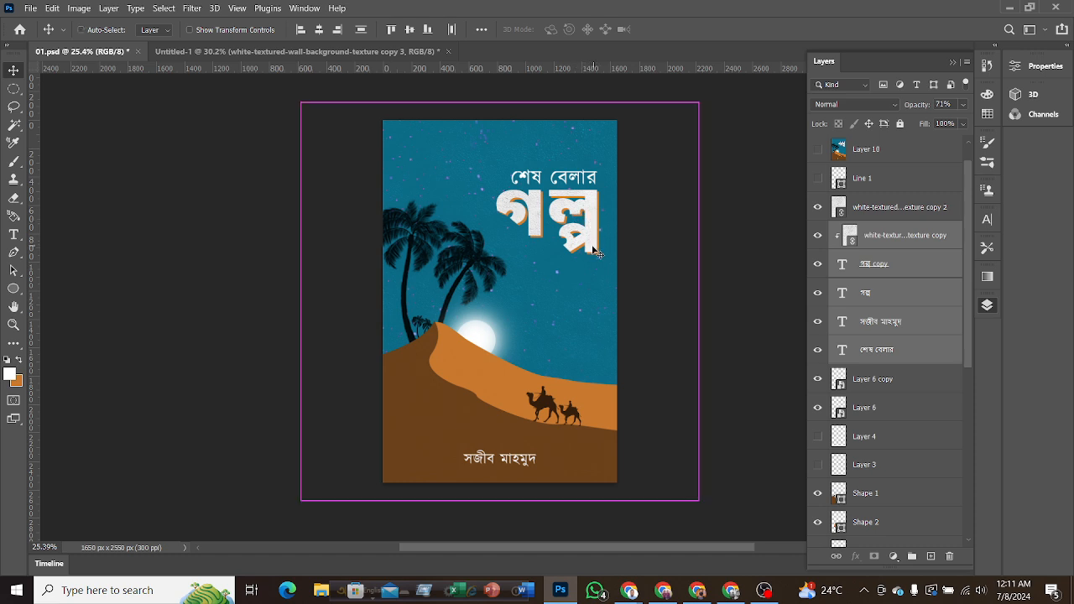
pyautogui.hotkey('ctrl', 'j')
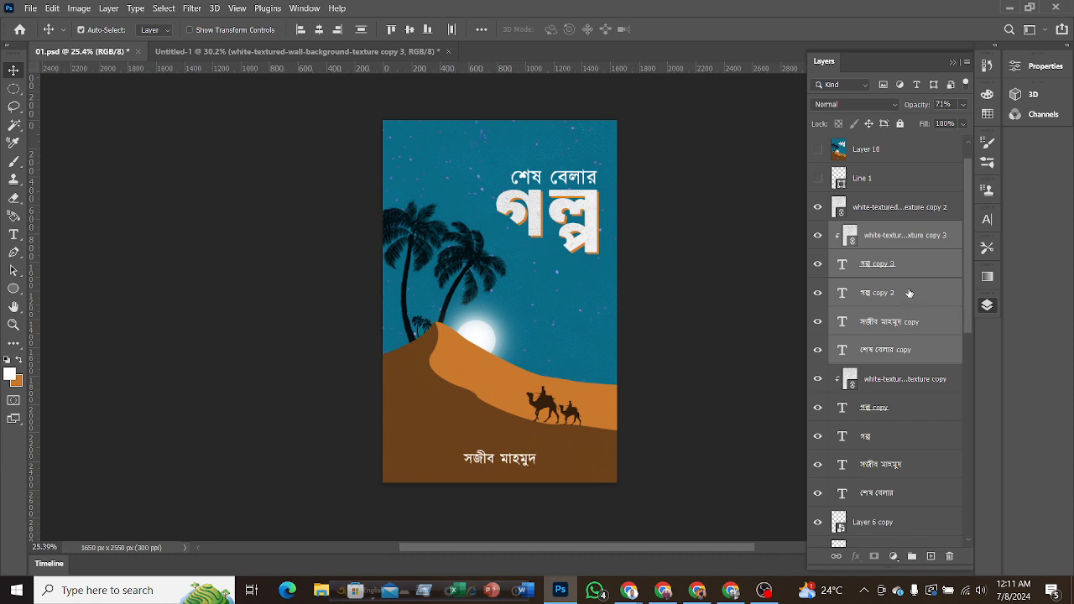
pyautogui.moveTo(909, 292); pyautogui.dragTo(881, 147)
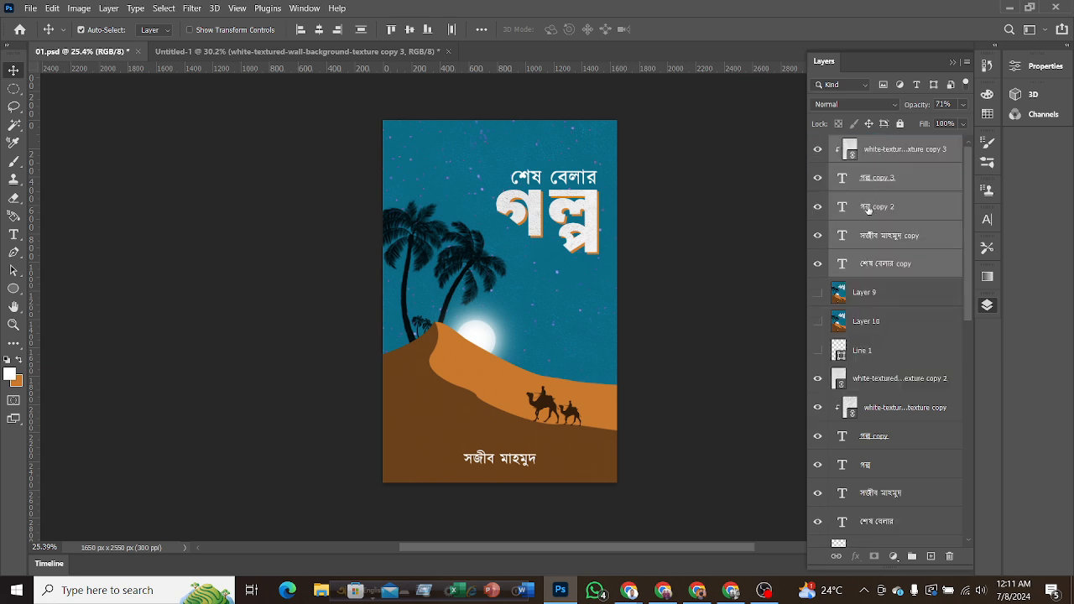
# Bring the duplicated text and texture layers into Untitled-1, placing the title in the sky and the author's name on the lower dune.
pyautogui.press('F7')
pyautogui.moveTo(595, 226); pyautogui.dragTo(302, 58)
pyautogui.moveTo(481, 200); pyautogui.dragTo(480, 202)
pyautogui.moveTo(520, 106); pyautogui.dragTo(457, 203)
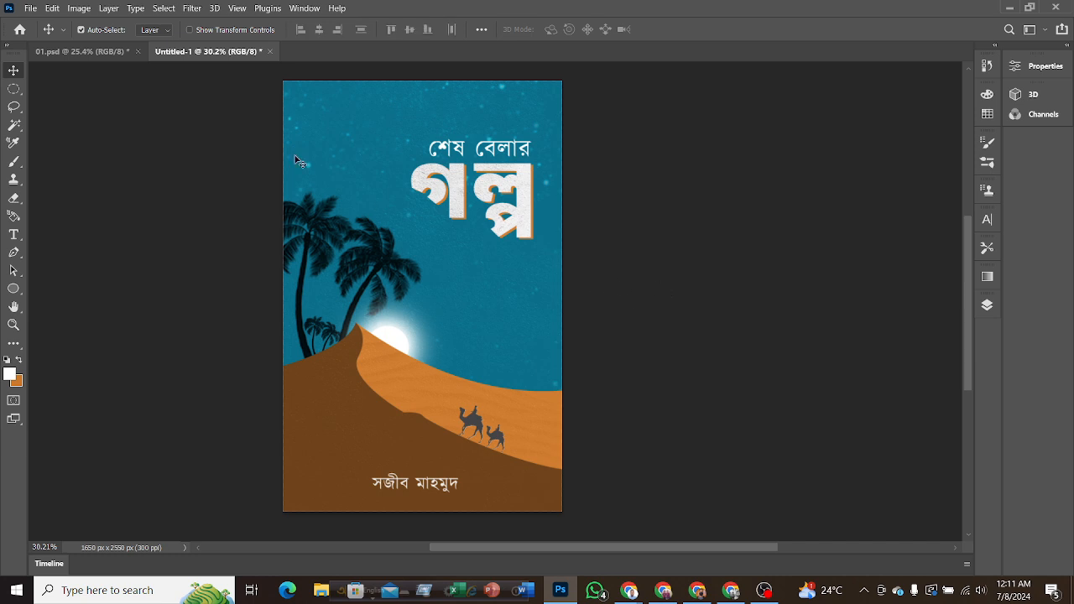
# Delete the duplicated text and texture layers from 01.psd and return to Untitled-1 to view the cover.
pyautogui.click(82, 52)
pyautogui.click(988, 306)
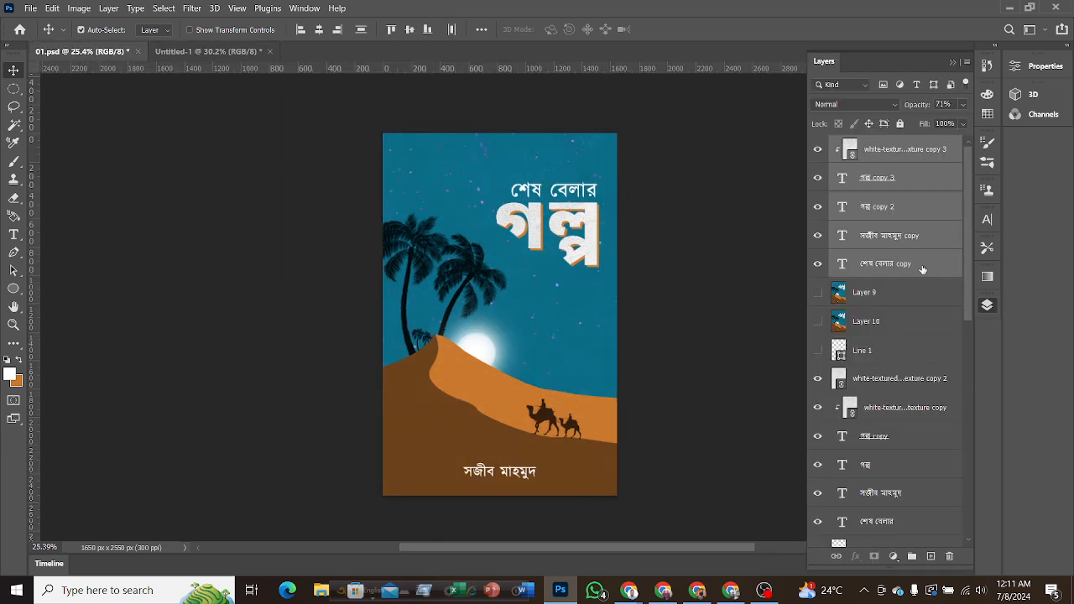
pyautogui.press('Delete')
pyautogui.click(768, 256)
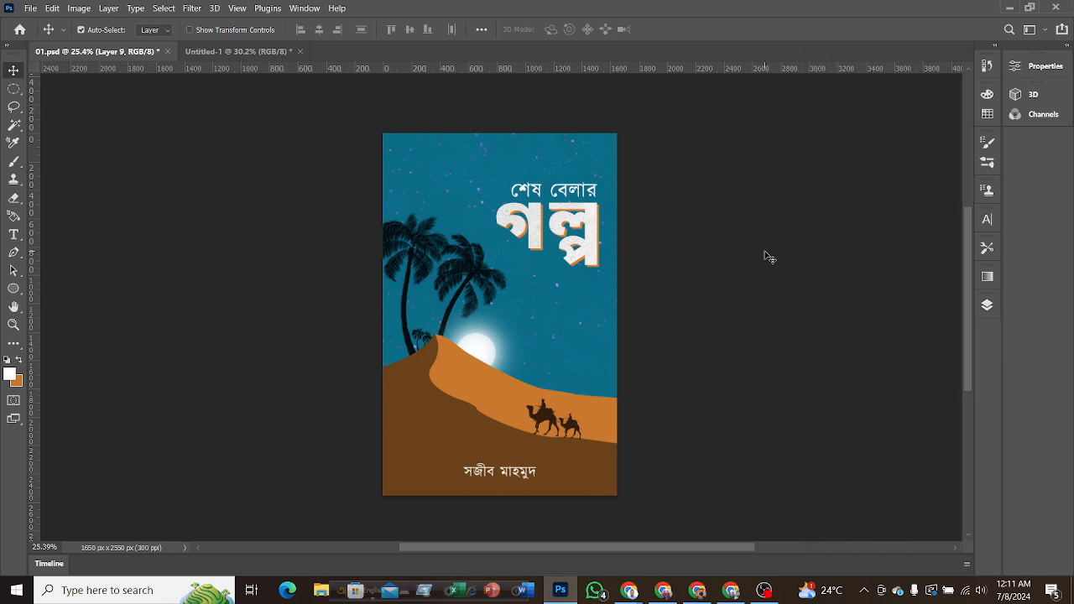
pyautogui.click(229, 52)
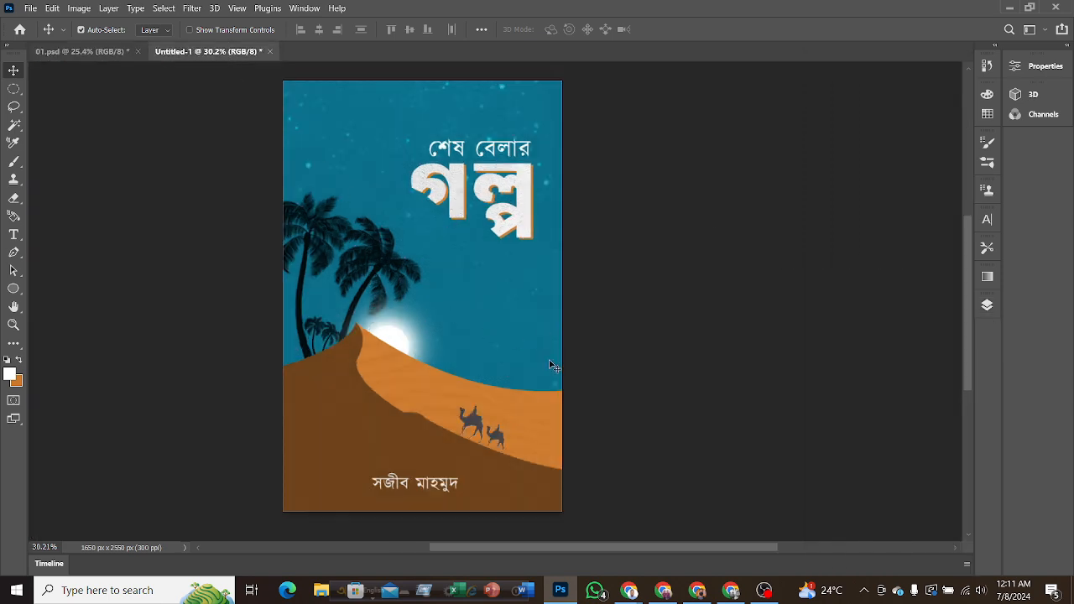
pyautogui.scroll(-1, 554, 370)
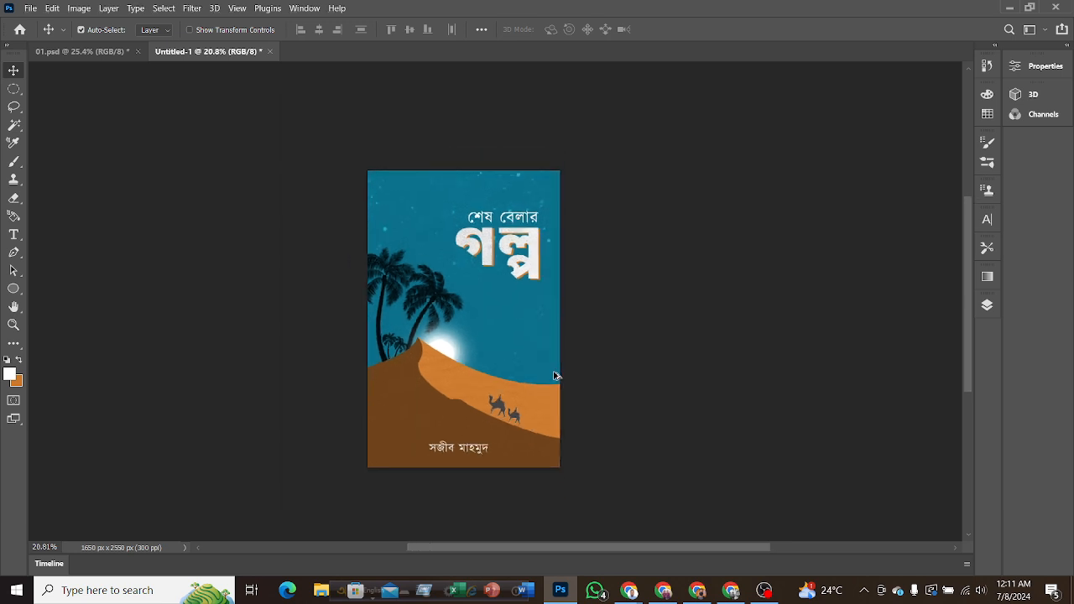
pyautogui.scroll(1, 554, 376)
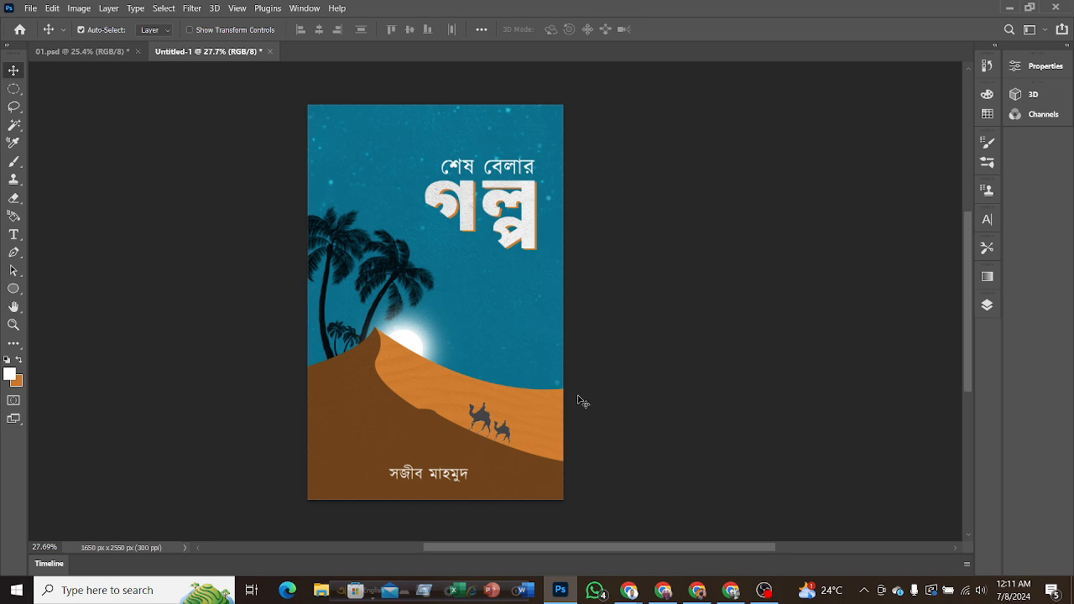
# Open the 19021605 book mockup PSD from the Downloads folder.
pyautogui.click(30, 8)
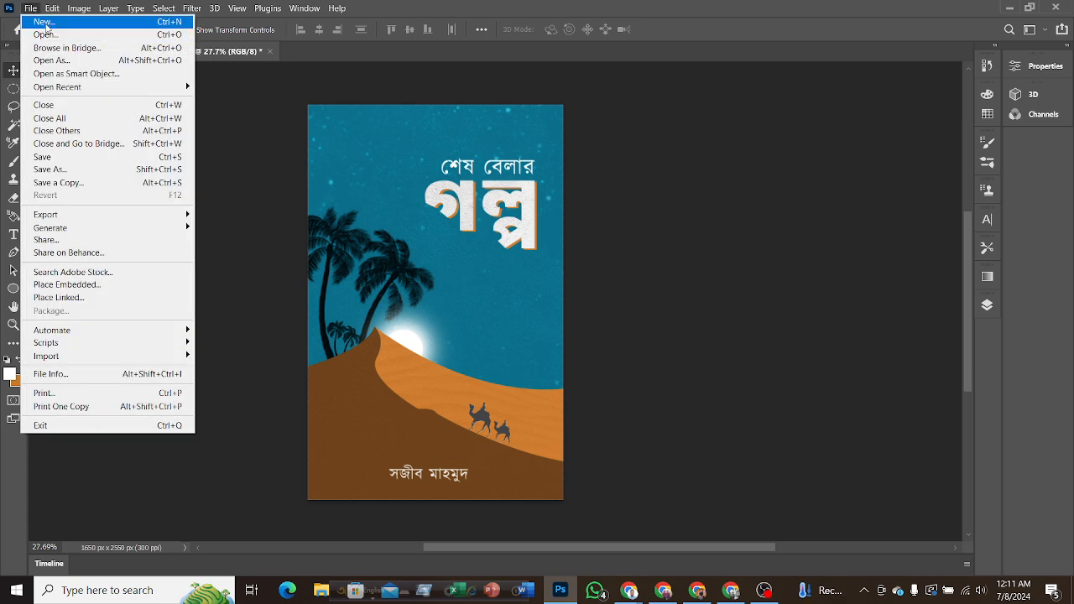
pyautogui.click(46, 35)
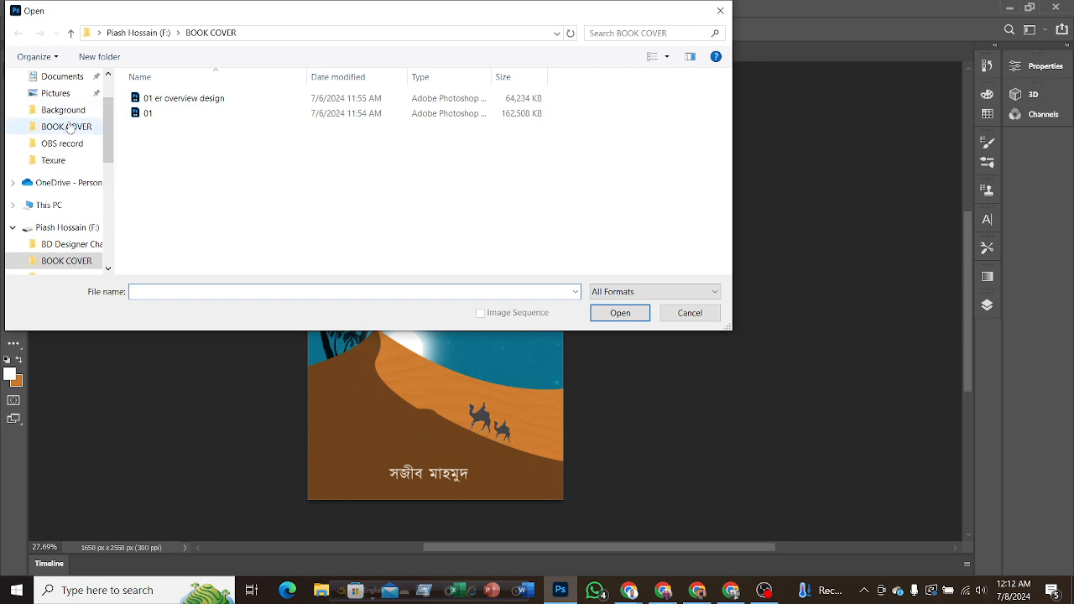
pyautogui.scroll(2, 69, 93)
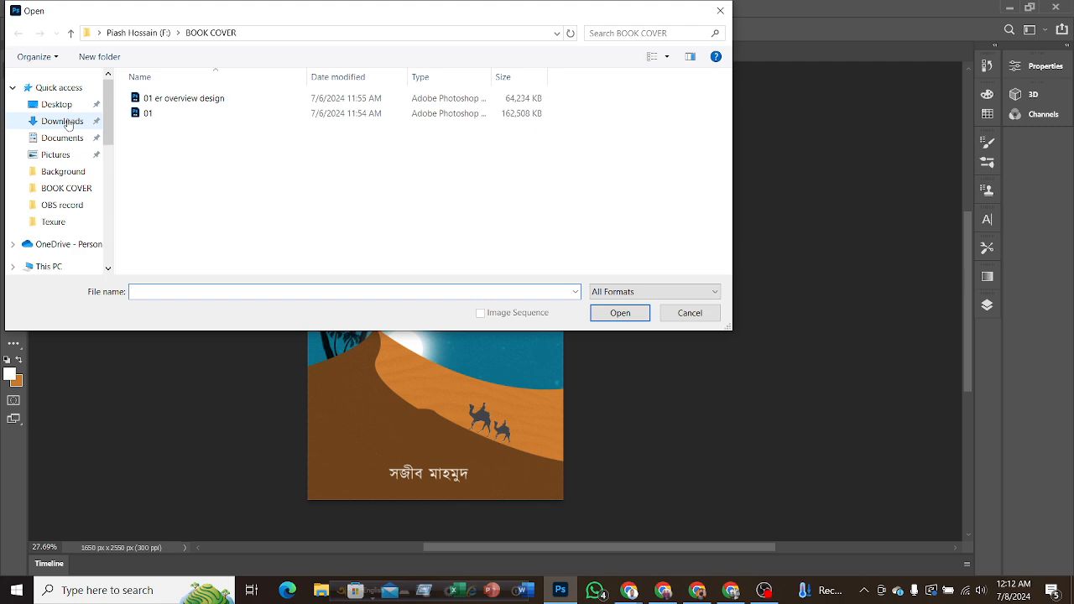
pyautogui.click(64, 122)
pyautogui.scroll(-5, 545, 194)
pyautogui.scroll(-6, 545, 194)
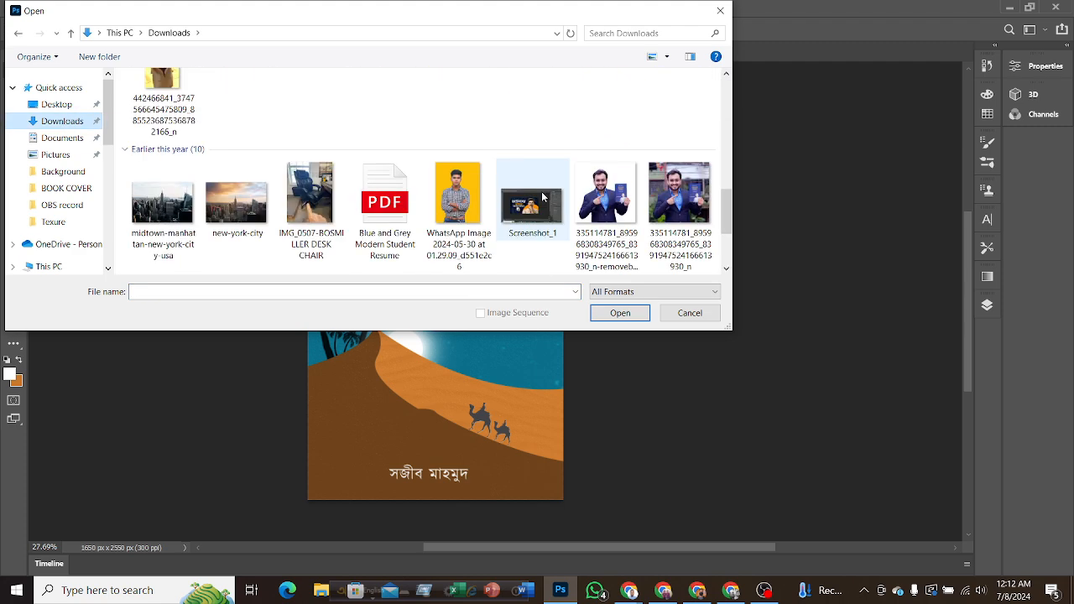
pyautogui.click(588, 213)
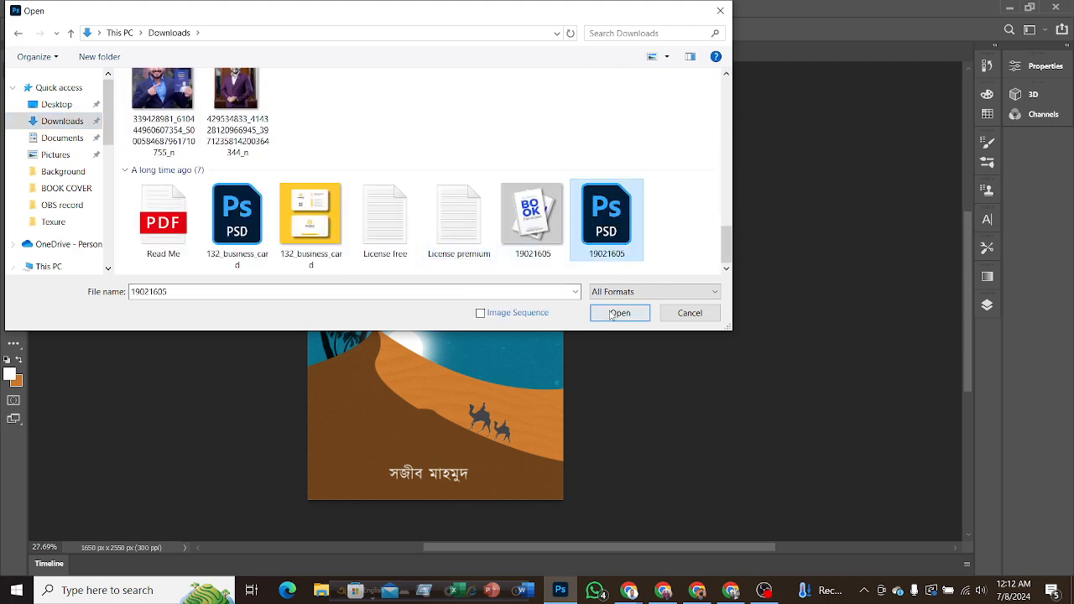
pyautogui.click(620, 313)
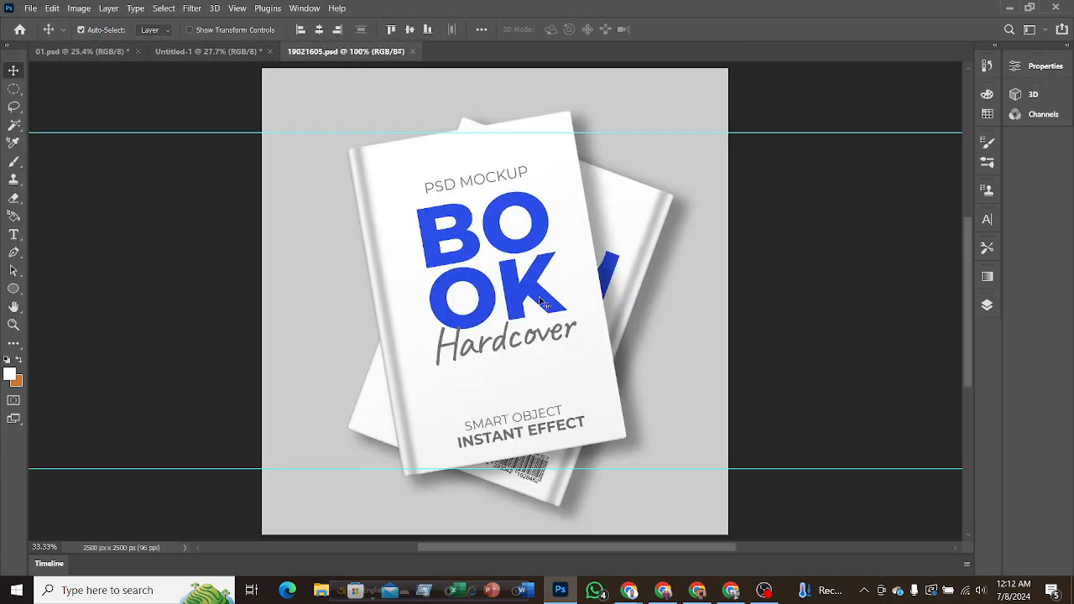
# Open the contents of the mockup's front cover replace-design smart object for editing.
pyautogui.click(987, 307)
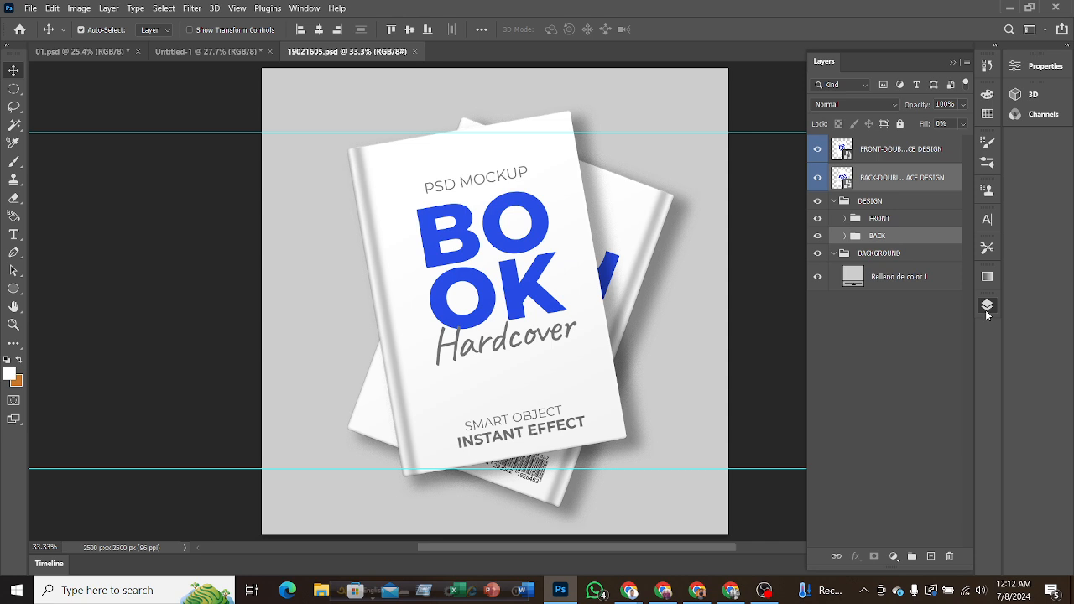
pyautogui.click(846, 154)
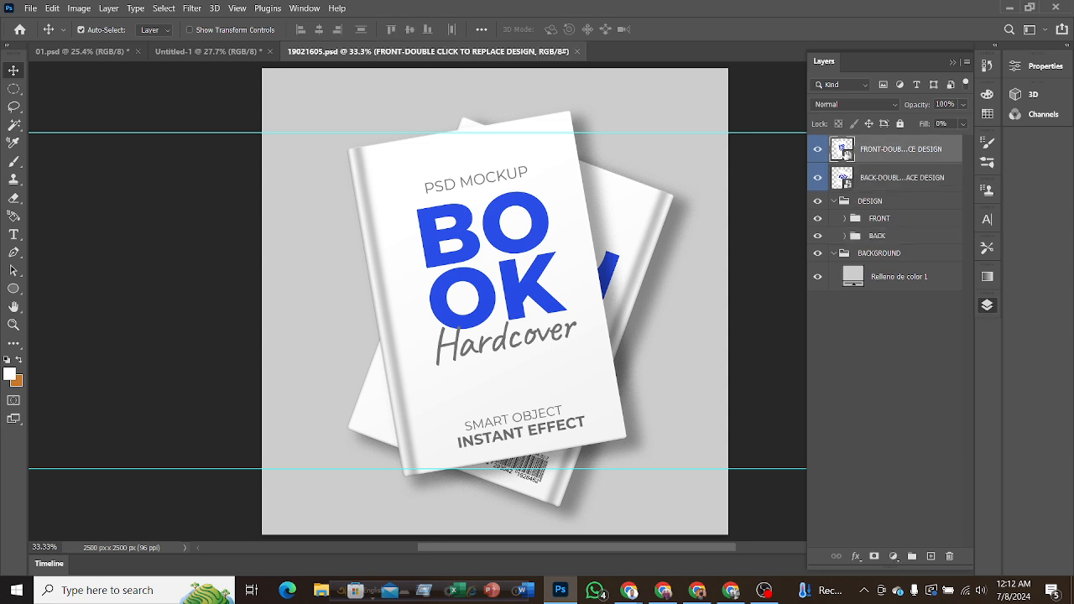
pyautogui.doubleClick(846, 154)
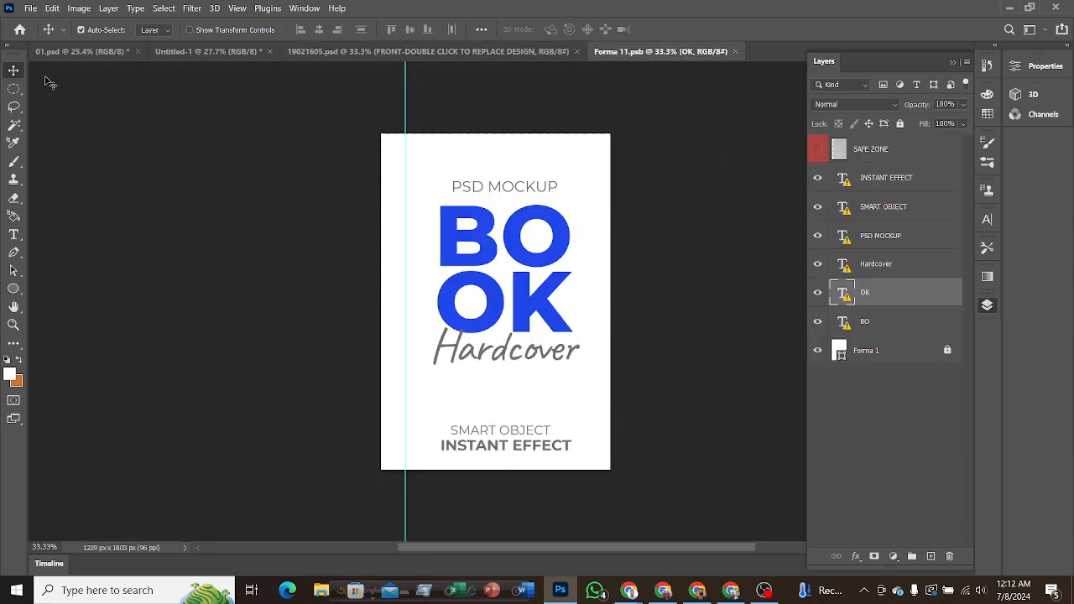
# Show the flattened cover Layer 9 in 01.psd and copy it into Forma 11.psb over the white front cover.
pyautogui.click(75, 52)
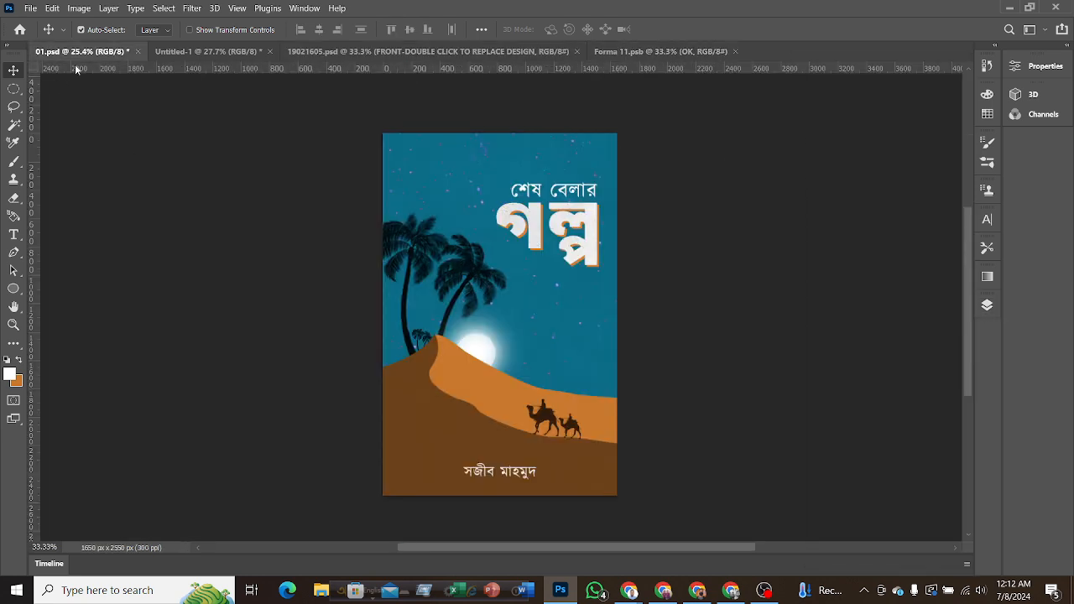
pyautogui.click(985, 303)
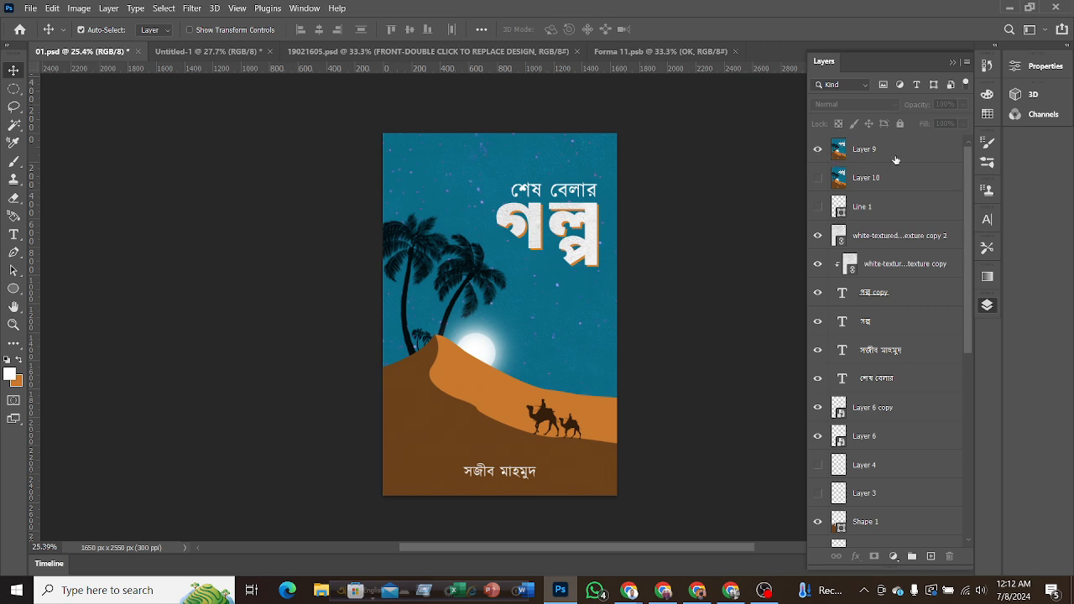
pyautogui.moveTo(544, 334); pyautogui.dragTo(503, 314)
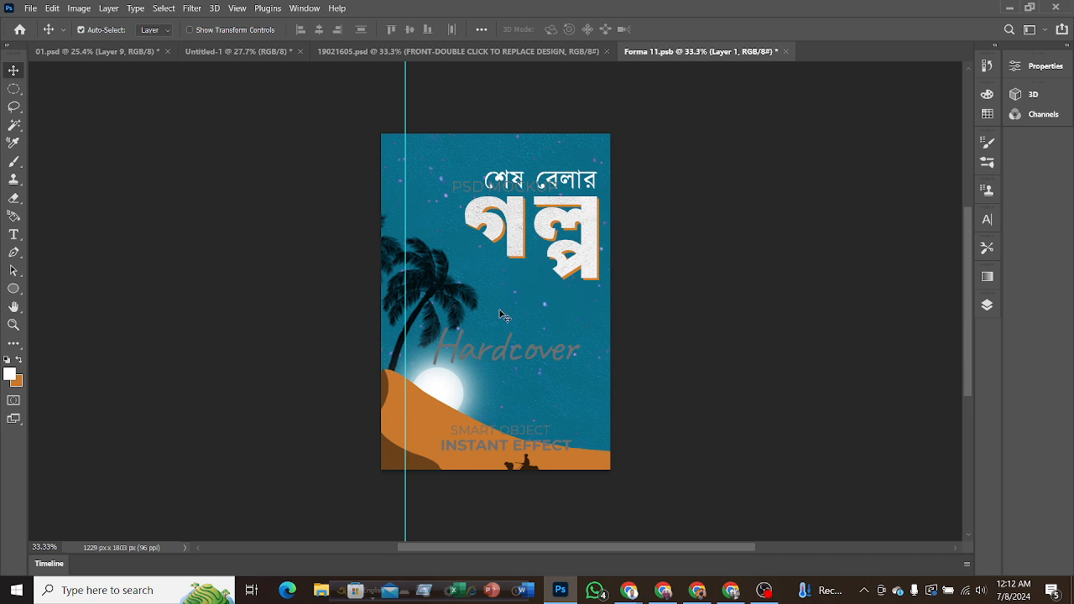
# Hide every layer except Layer 1 in Forma 11.psb, including SAFE ZONE, the placeholder texts and the white Forma 1 shape.
pyautogui.click(987, 306)
pyautogui.click(817, 150)
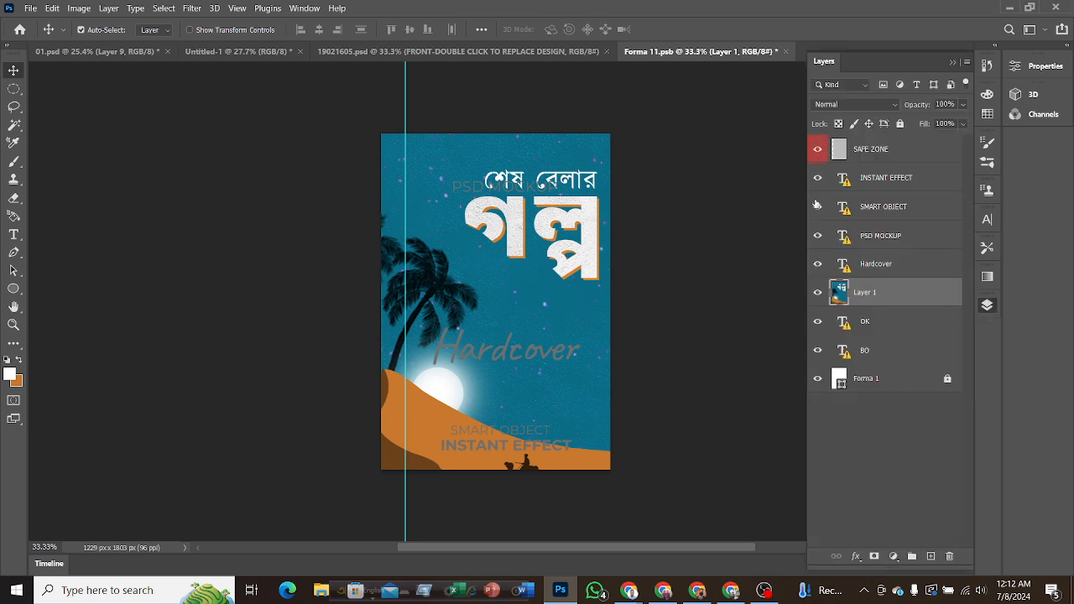
pyautogui.moveTo(817, 269); pyautogui.dragTo(807, 151)
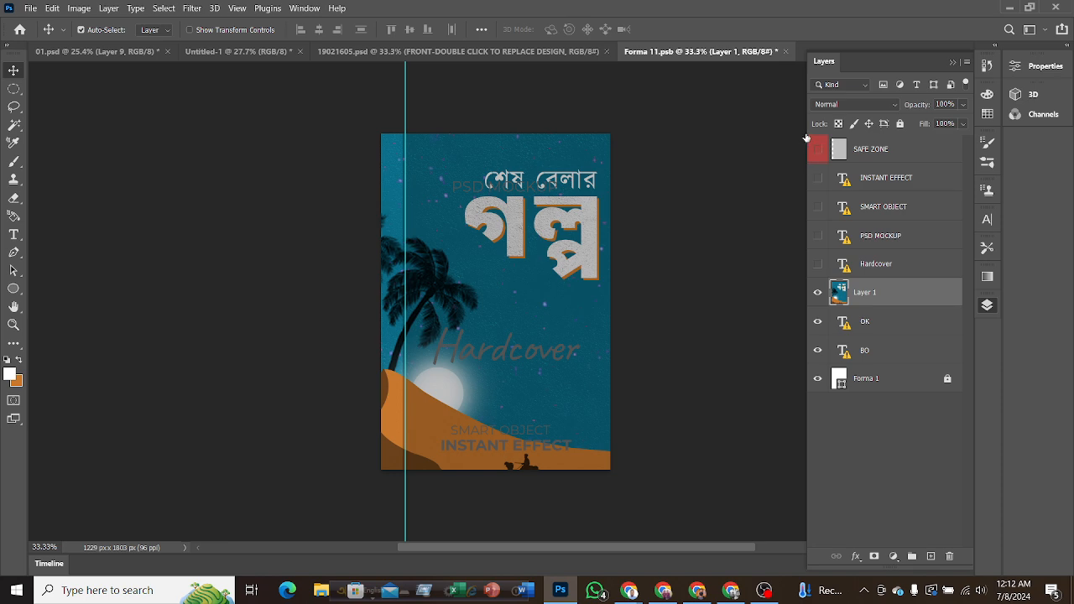
pyautogui.moveTo(817, 317); pyautogui.dragTo(817, 367)
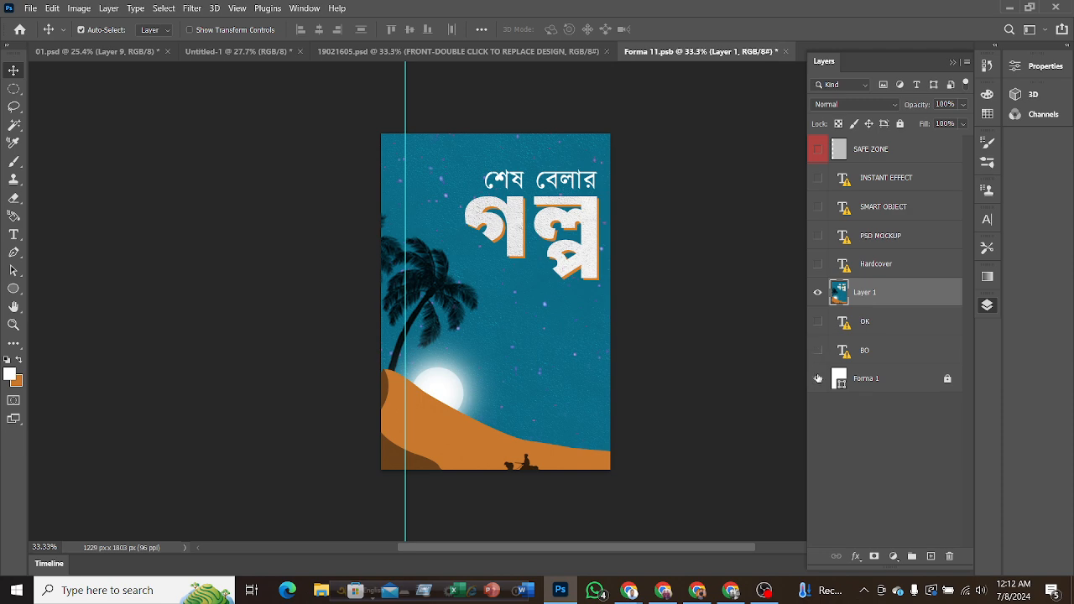
pyautogui.click(818, 378)
pyautogui.click(818, 378)
# Scale the cover artwork on Layer 1 to about 75% and position it to fill the whole front cover canvas.
pyautogui.press('ctrl')
pyautogui.hotkey('ctrl', 't')
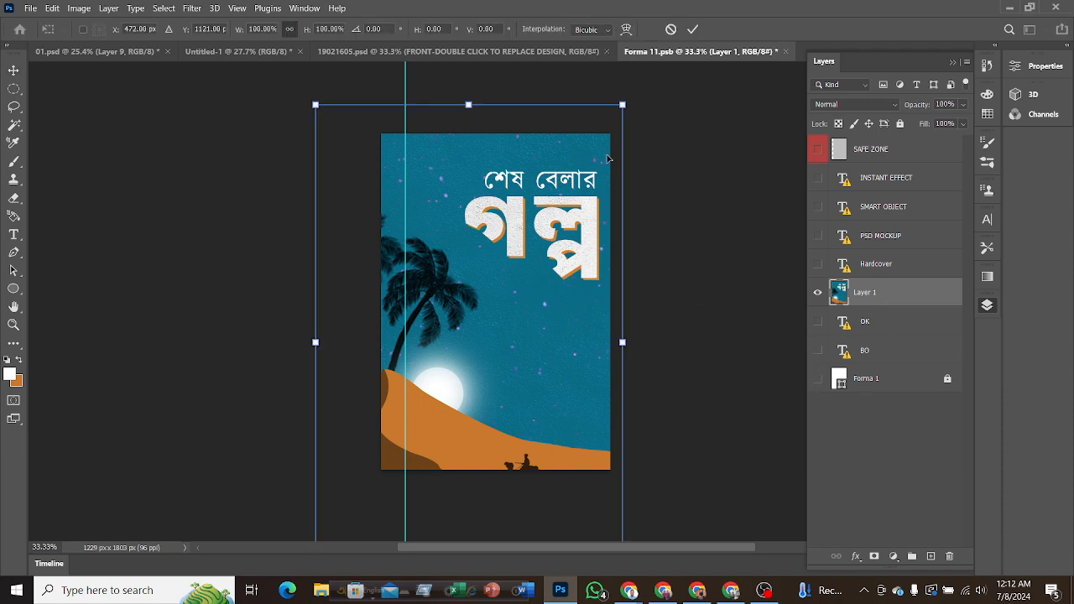
pyautogui.moveTo(623, 105); pyautogui.dragTo(494, 302)
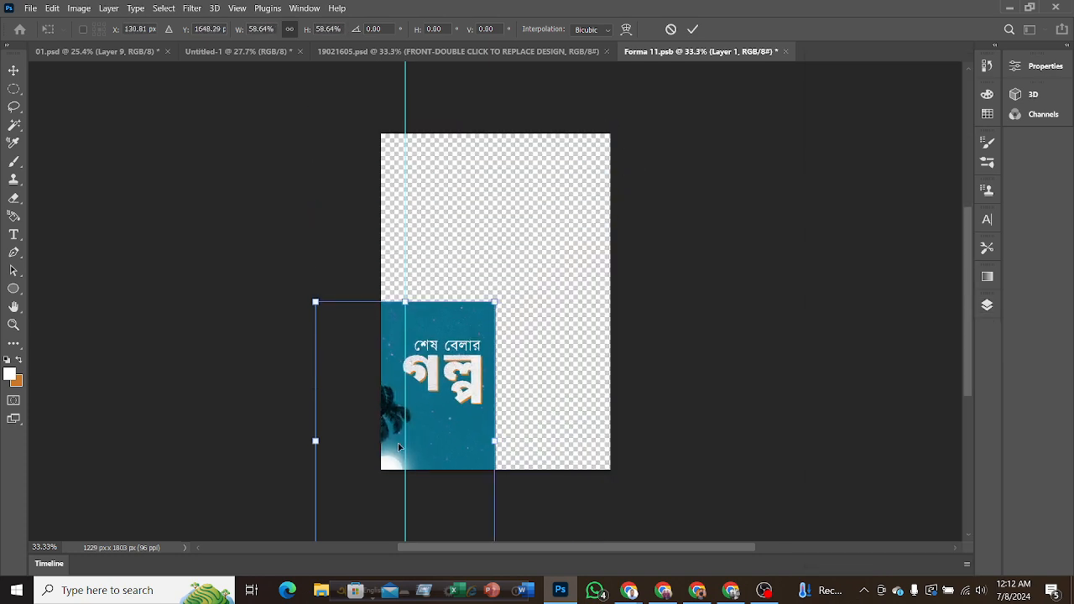
pyautogui.moveTo(439, 421); pyautogui.dragTo(509, 266)
pyautogui.moveTo(562, 412); pyautogui.dragTo(626, 485)
pyautogui.moveTo(564, 343)
pyautogui.mouseDown()
pyautogui.moveTo(574, 336)
pyautogui.moveTo(560, 332)
pyautogui.mouseUp()
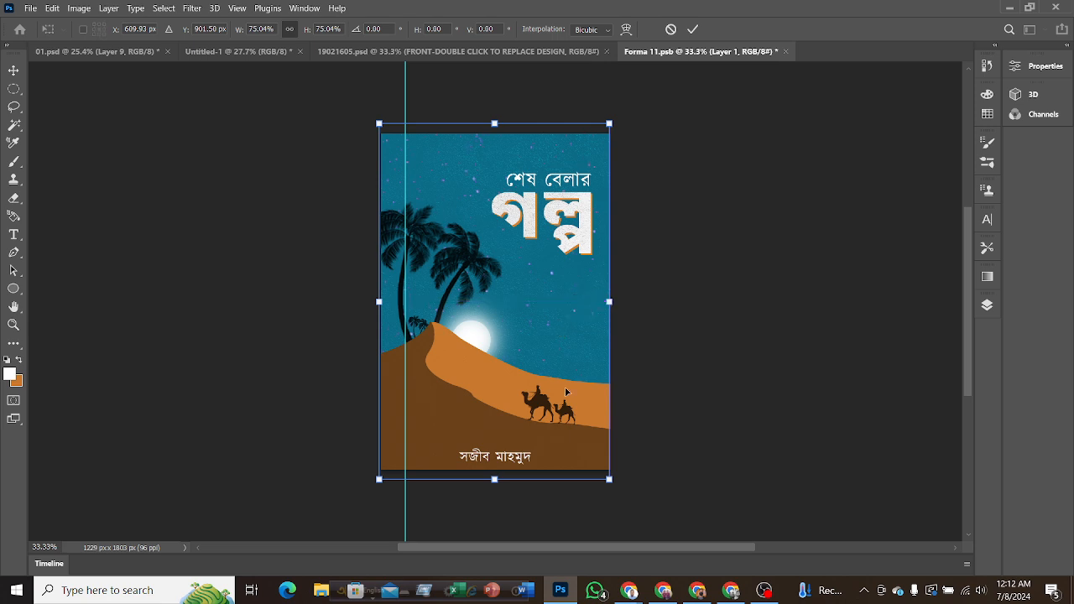
pyautogui.press('Up')
pyautogui.press('Up')
pyautogui.press('Up')
pyautogui.press('Up')
pyautogui.press('Up')
pyautogui.press('Up')
pyautogui.press('Up')
pyautogui.press('Up')
pyautogui.press('Up')
pyautogui.press('Up')
pyautogui.press('Up')
pyautogui.press('Up')
pyautogui.press('Up')
pyautogui.press('Up')
pyautogui.press('Up')
pyautogui.press('Up')
pyautogui.press('Up')
pyautogui.press('Up')
pyautogui.press('Up')
pyautogui.press('Up')
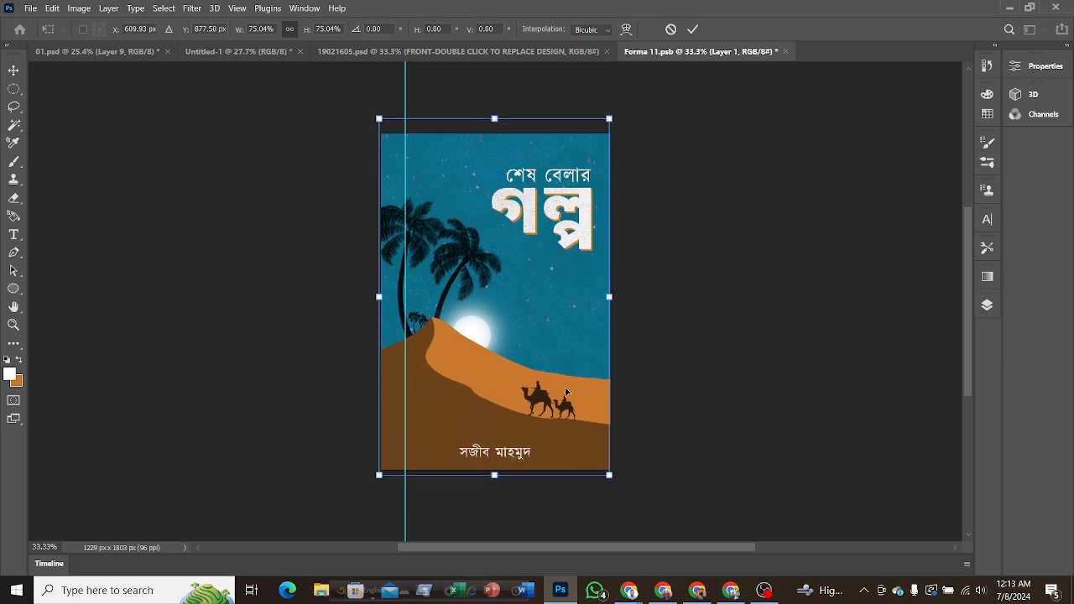
pyautogui.press('Right')
pyautogui.press('Right')
pyautogui.press('Right')
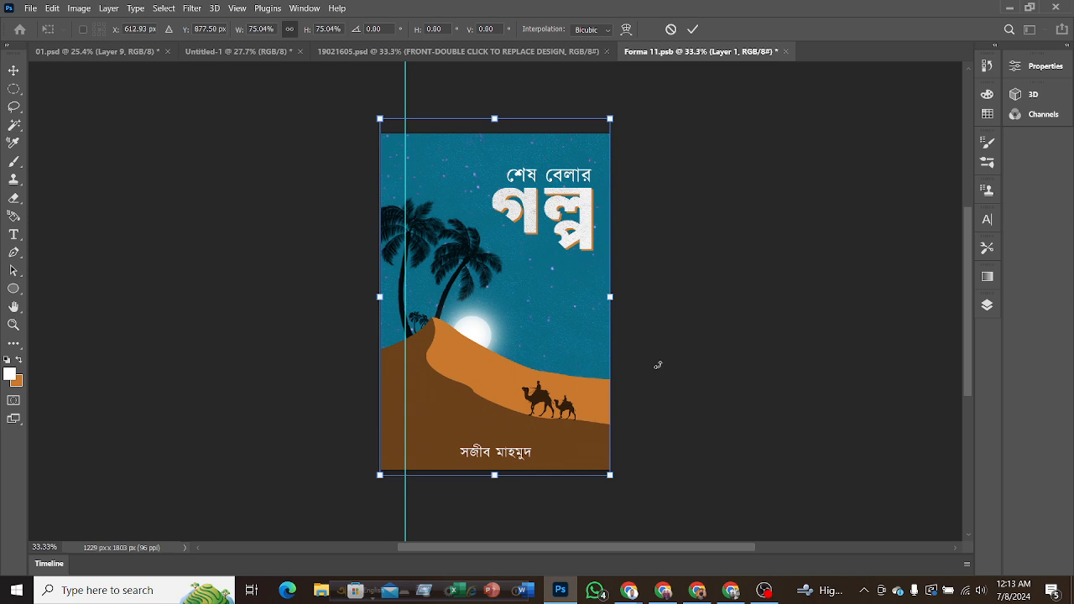
pyautogui.click(691, 29)
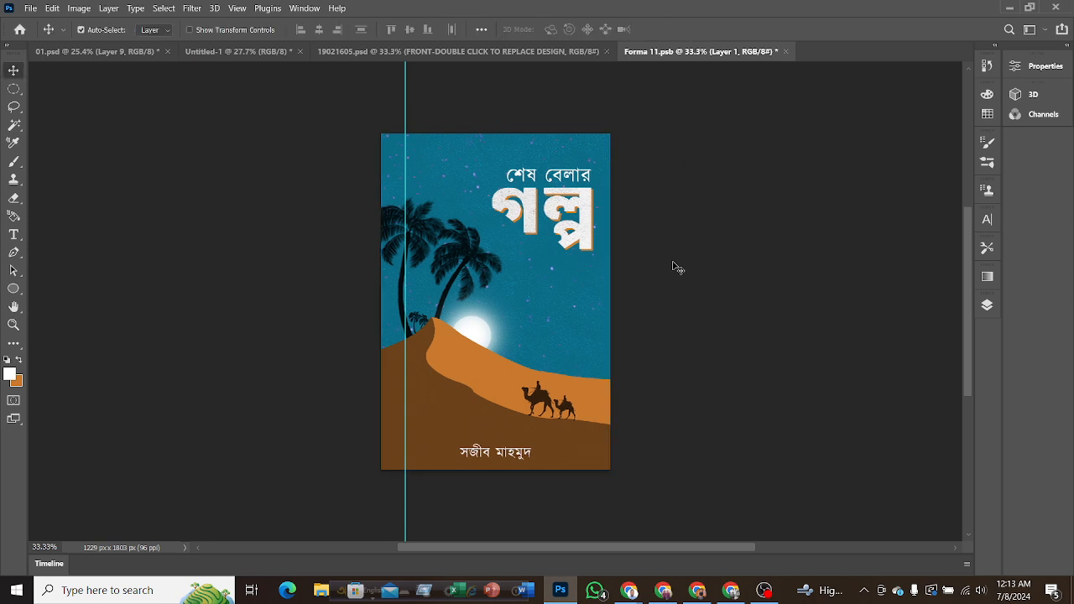
# Save Forma 11.psb to update the front cover, and remove both horizontal guides from the 19021605.psd mockup.
pyautogui.hotkey('ctrl', 's')
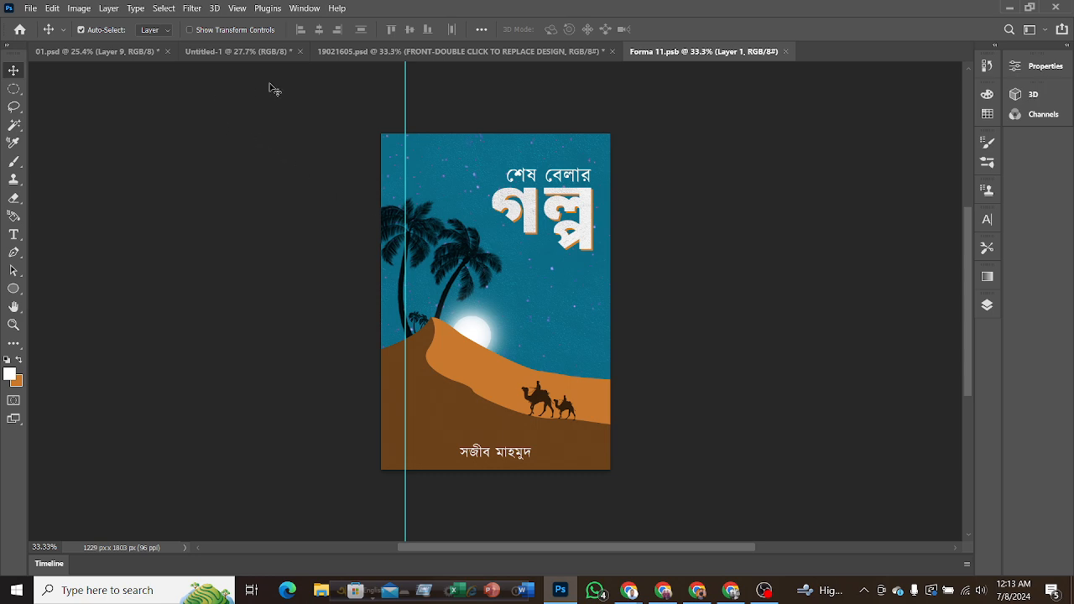
pyautogui.click(426, 53)
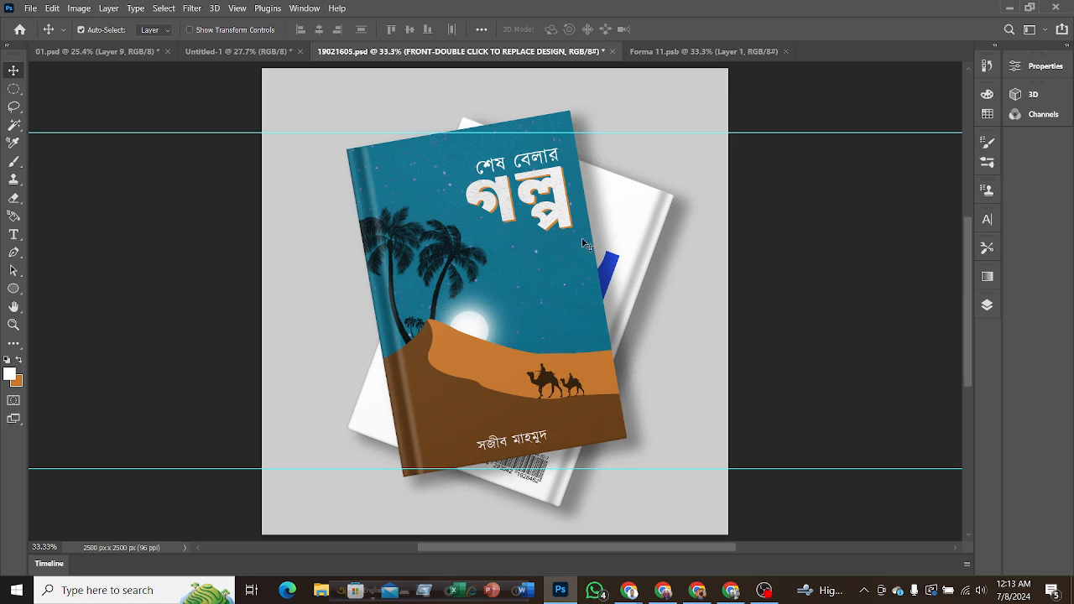
pyautogui.moveTo(820, 134); pyautogui.dragTo(826, 39)
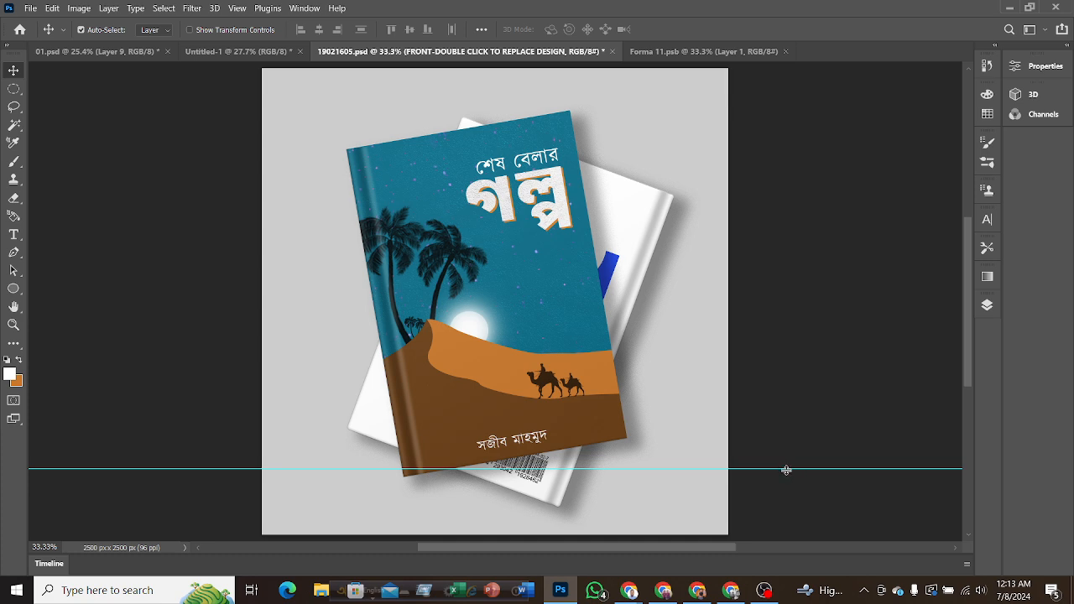
pyautogui.moveTo(786, 470); pyautogui.dragTo(800, 3)
# Open the mockup's back cover replace-design smart object and copy the cover Layer 1 from Forma 11.psb into it.
pyautogui.click(629, 257)
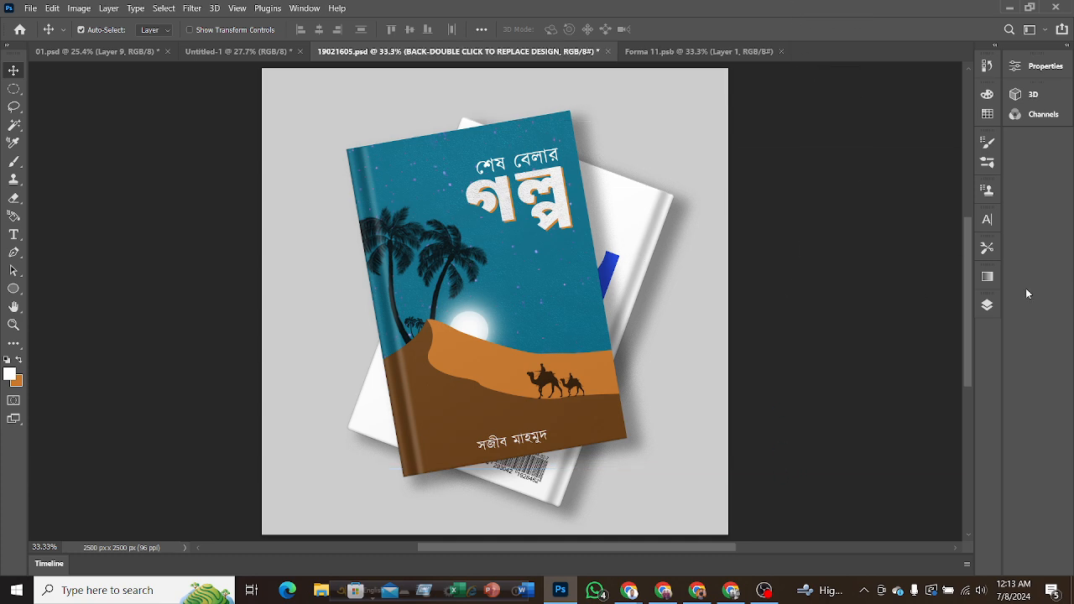
pyautogui.click(987, 305)
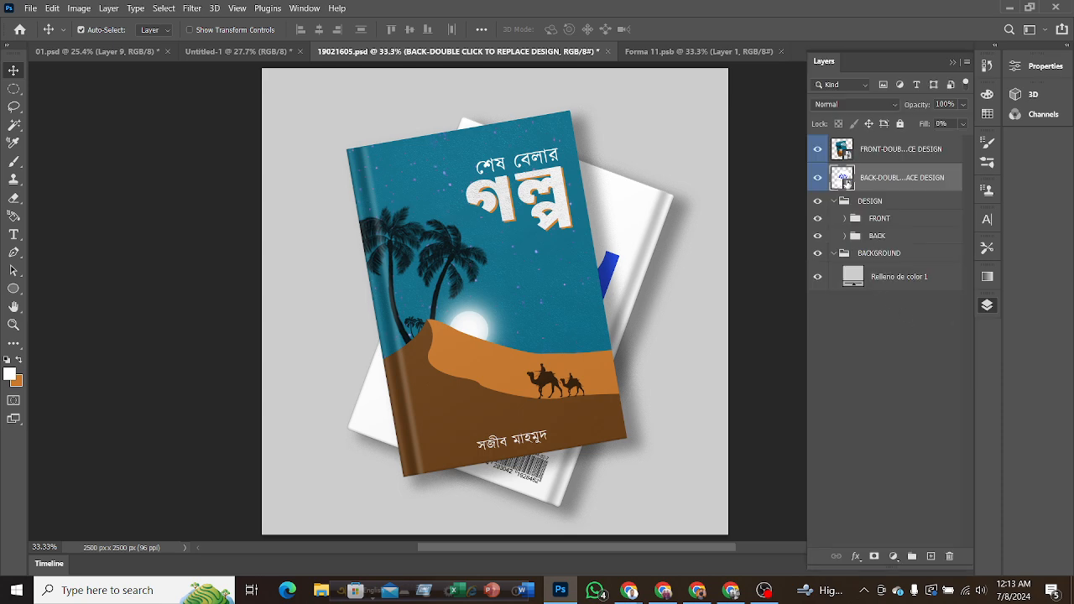
pyautogui.doubleClick(847, 183)
pyautogui.click(587, 52)
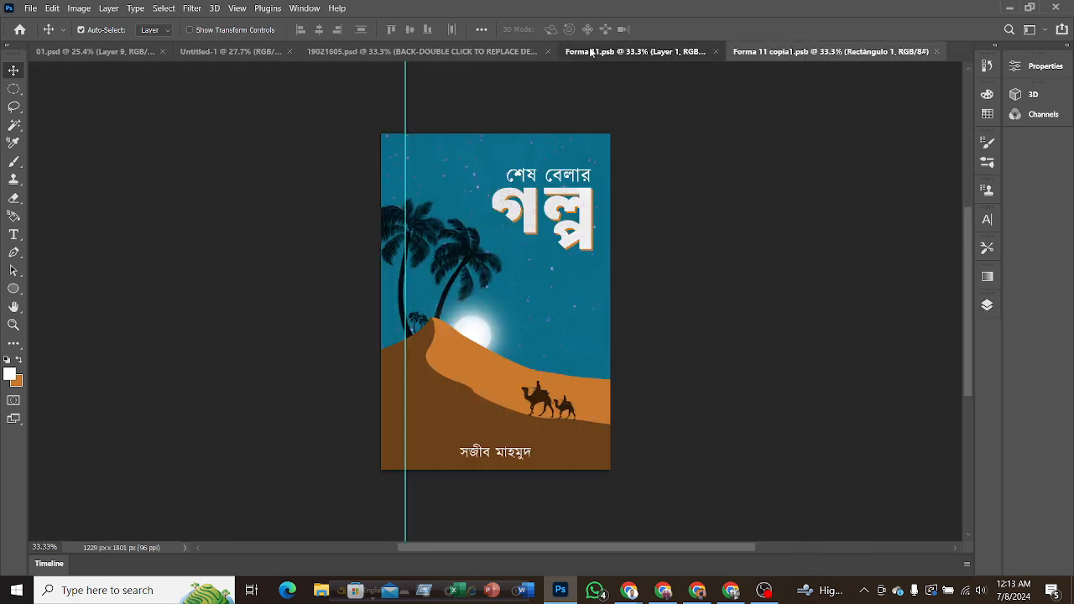
pyautogui.click(827, 52)
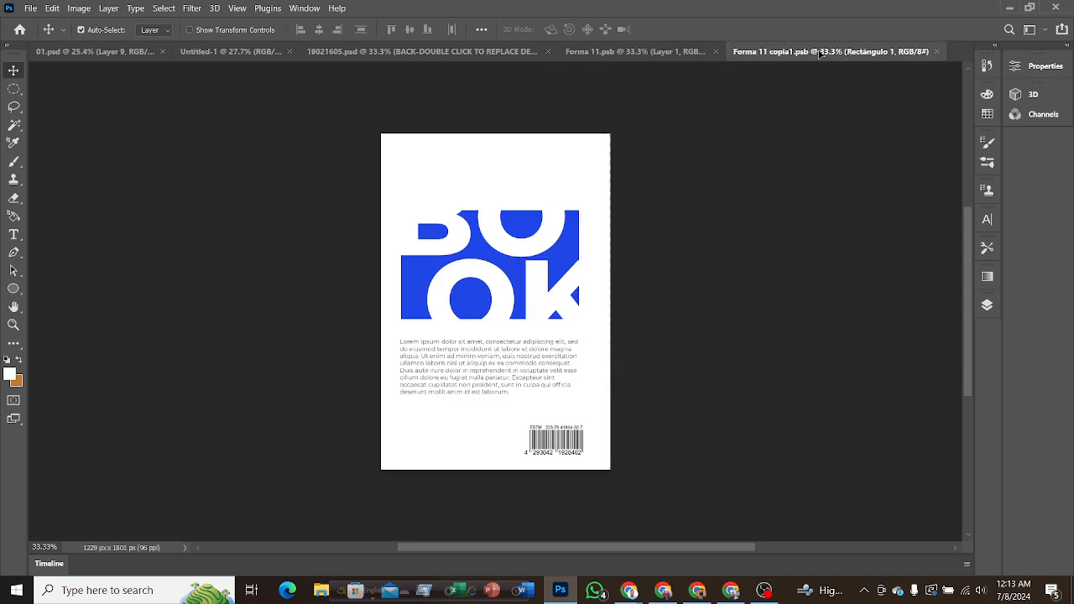
pyautogui.moveTo(493, 287); pyautogui.dragTo(491, 285)
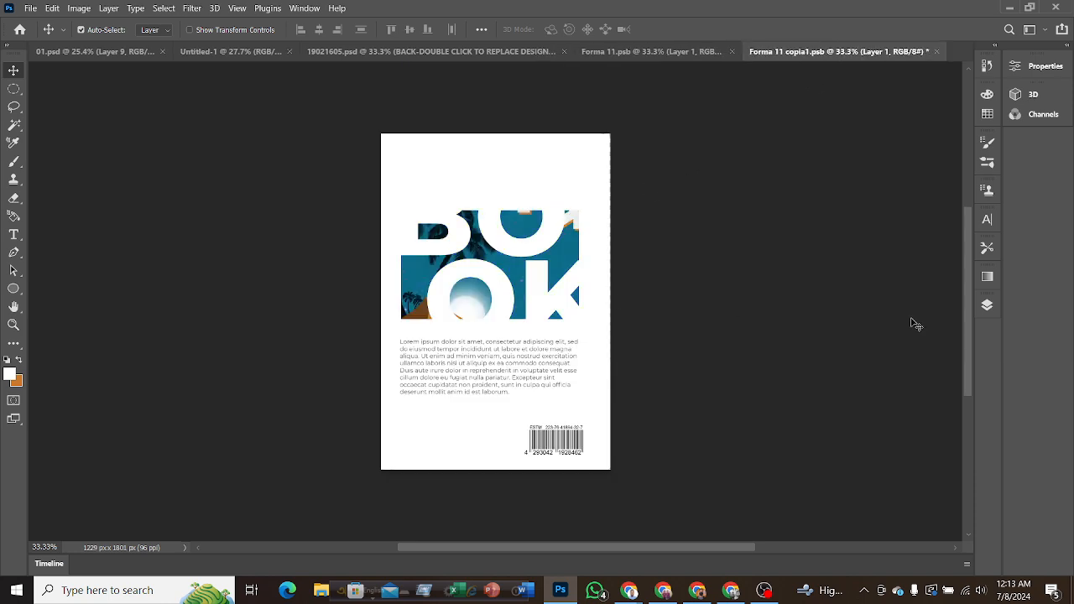
# Move Layer 1 above SAFE ZONE in Forma 11 copia1.psb and hide the OK, rectangle, lorem ipsum, CODEBAR and Forma 11 copia layers.
pyautogui.click(985, 305)
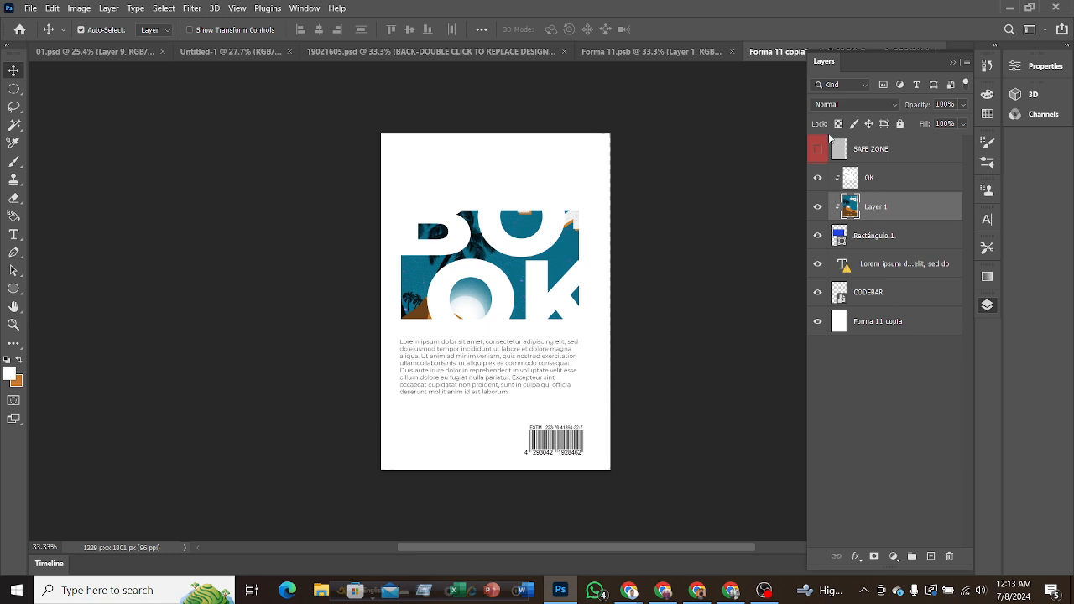
pyautogui.click(818, 177)
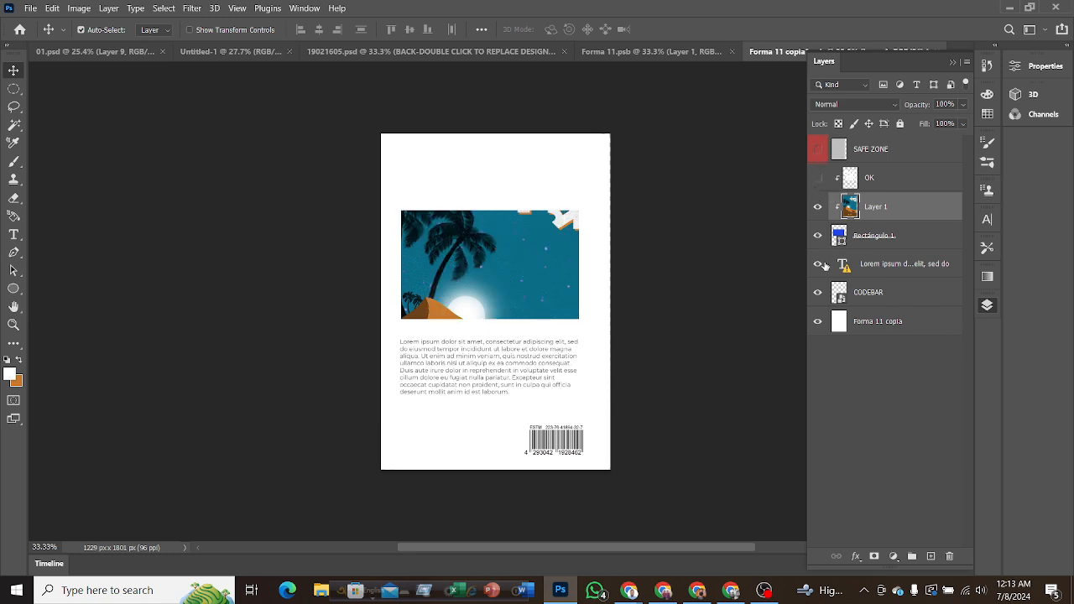
pyautogui.moveTo(864, 207); pyautogui.dragTo(865, 141)
pyautogui.moveTo(818, 235); pyautogui.dragTo(814, 339)
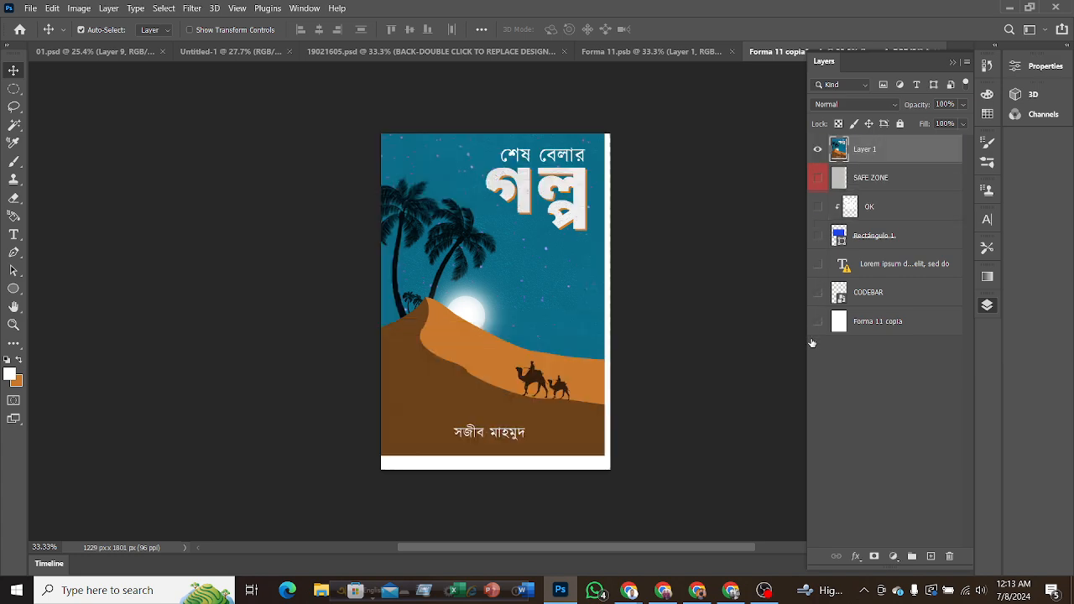
# Position the cover artwork in Forma 11 copia1.psb so it fills the back cover canvas to all edges.
pyautogui.moveTo(519, 252); pyautogui.dragTo(522, 275)
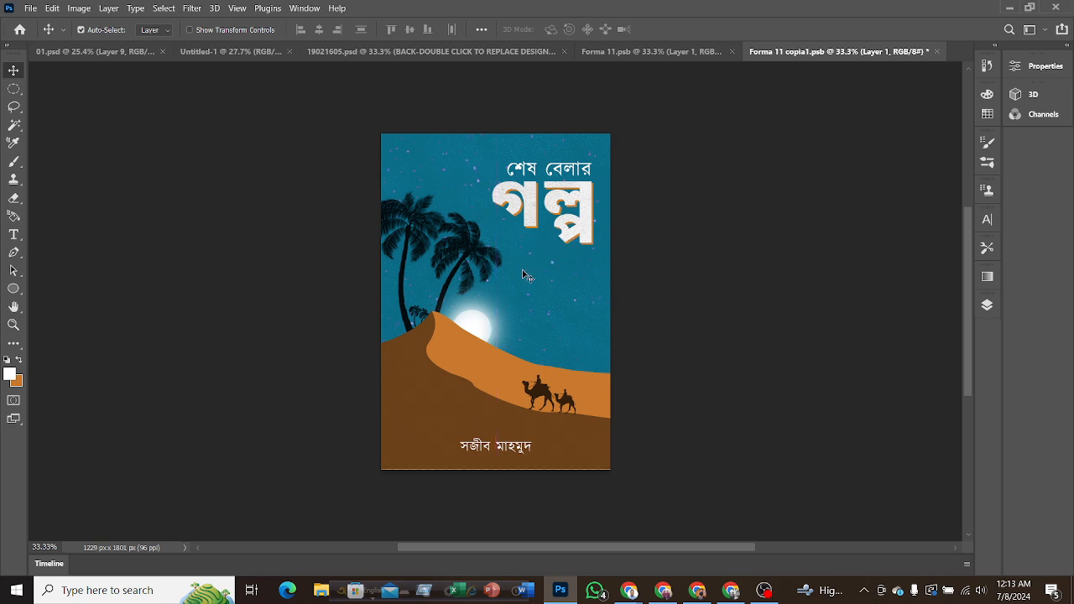
pyautogui.press('Down')
pyautogui.press('Down')
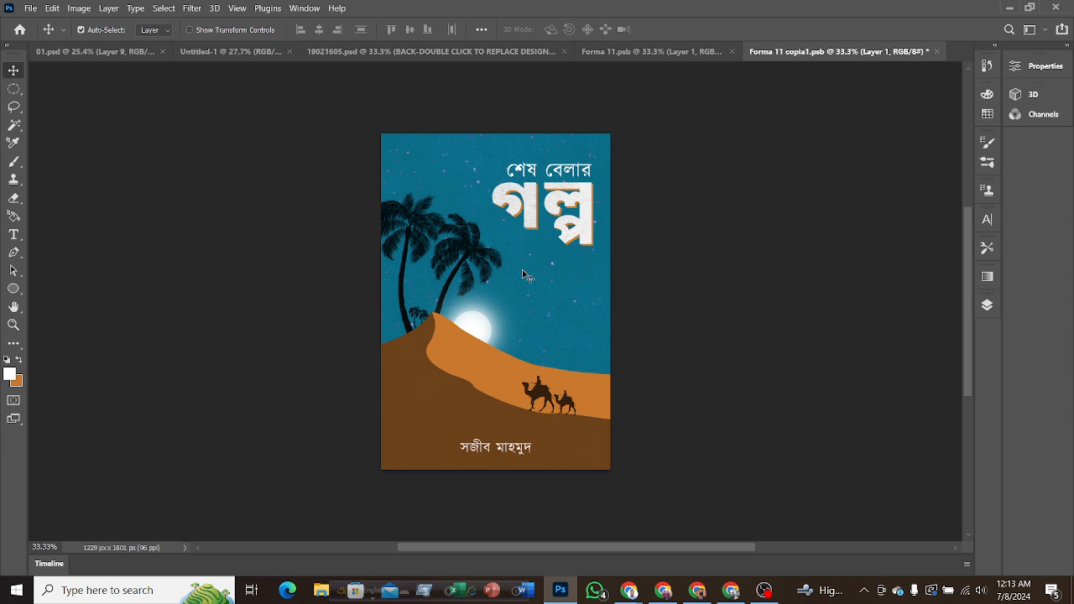
# Save Forma 11 copia1.psb to update the back cover and return to 19021605.psd to view the finished mockup.
pyautogui.hotkey('ctrl', 's')
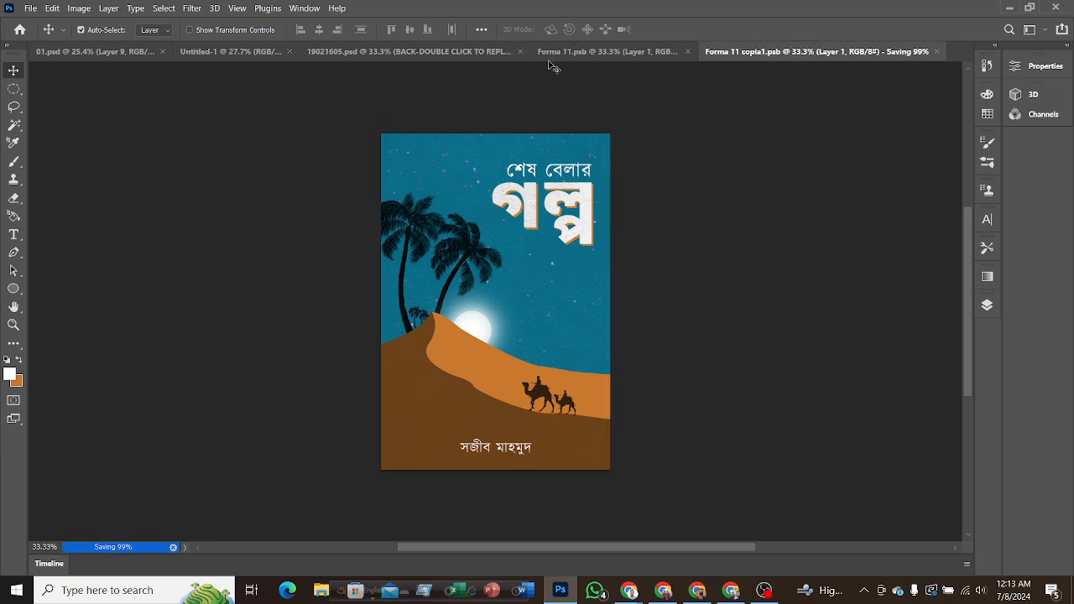
pyautogui.click(427, 56)
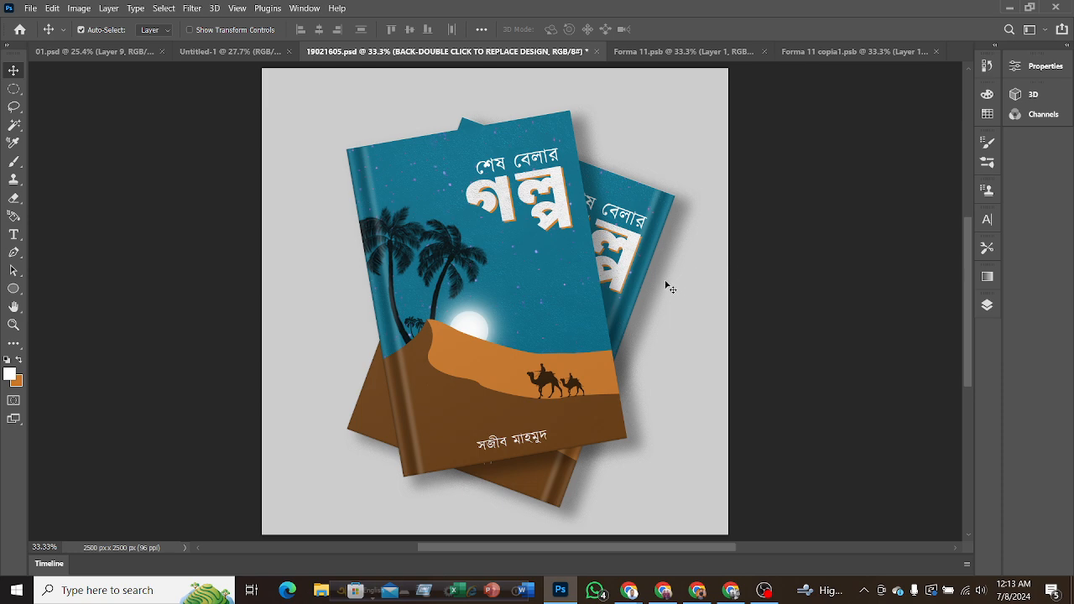
pyautogui.scroll(1, 666, 285)
pyautogui.scroll(-1, 630, 283)
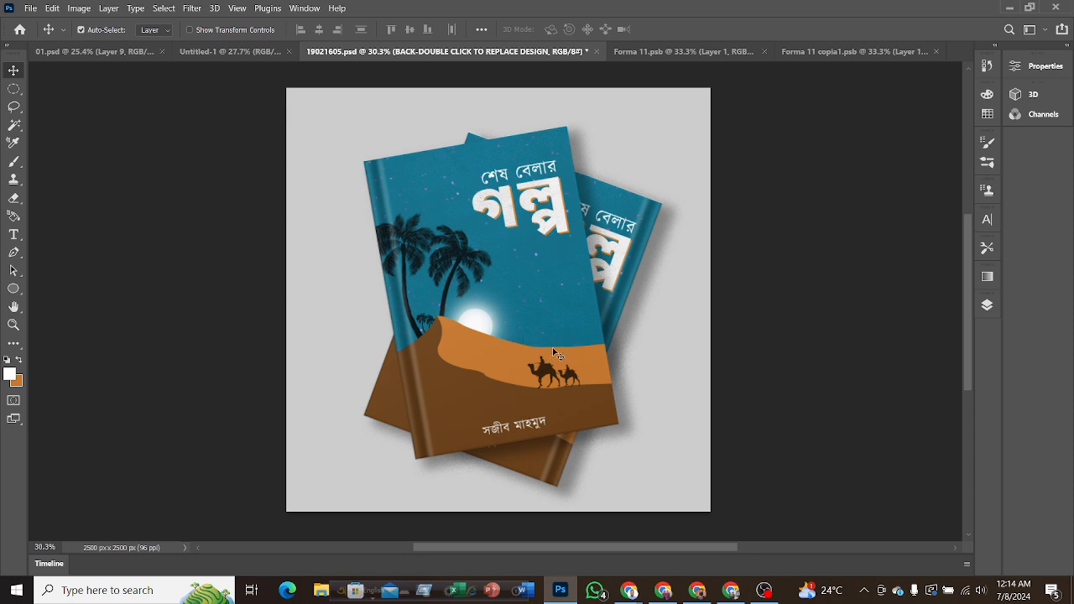
# Inspect the finished mockup up close, switch to the Google Meet call in Chrome, and dismiss its time-limit notice.
pyautogui.scroll(1, 586, 379)
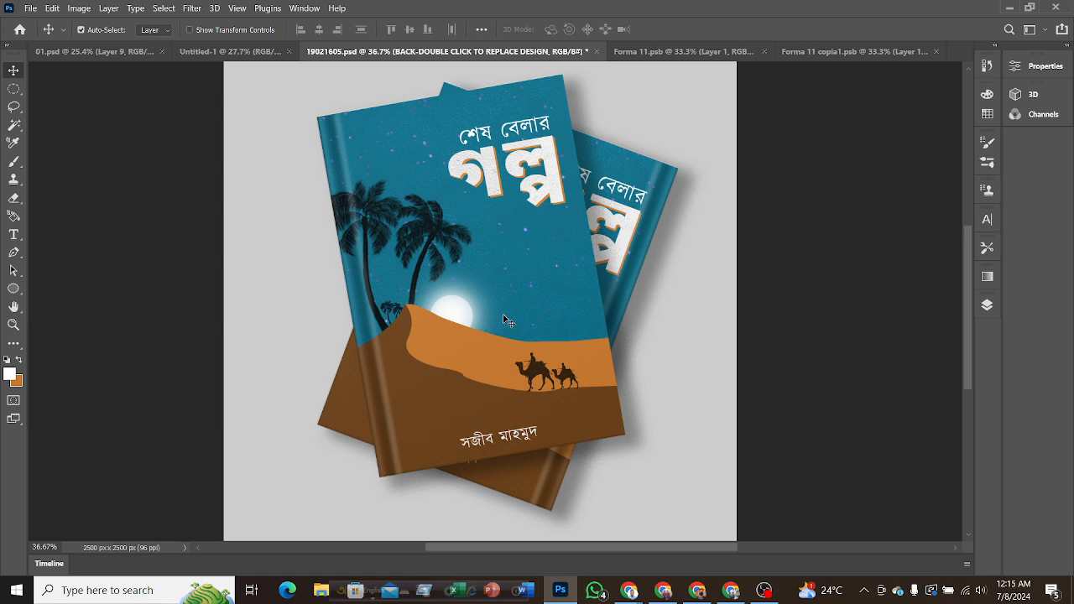
pyautogui.scroll(1, 503, 315)
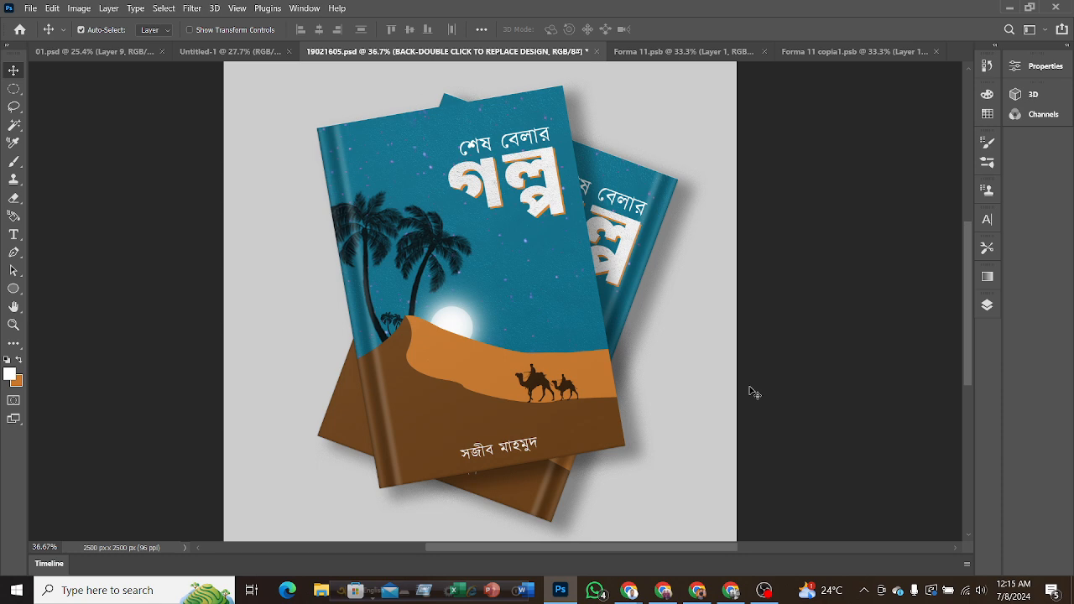
pyautogui.moveTo(629, 591)
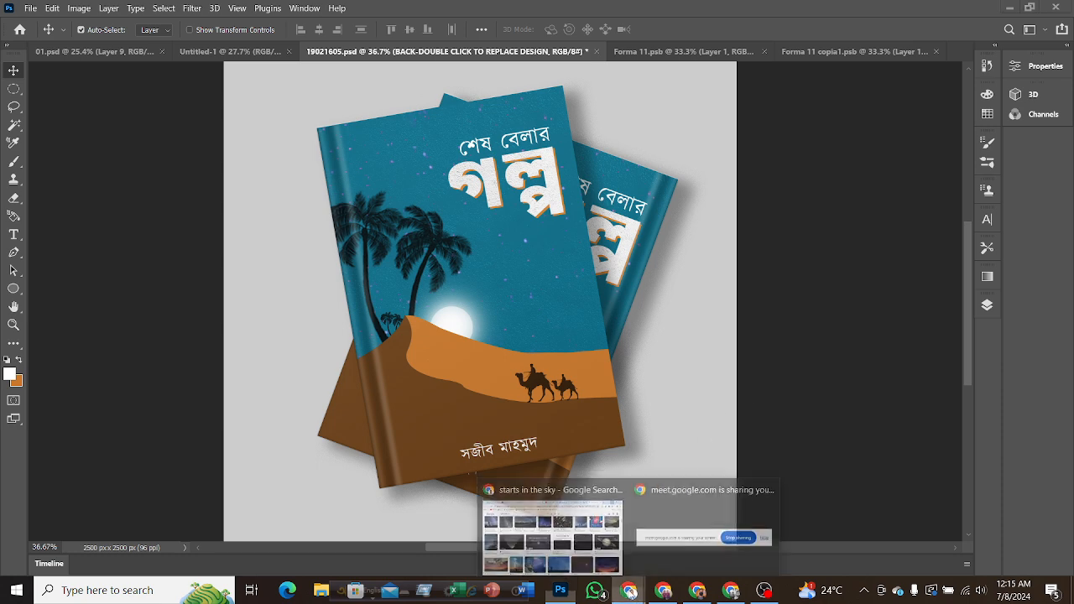
pyautogui.click(579, 524)
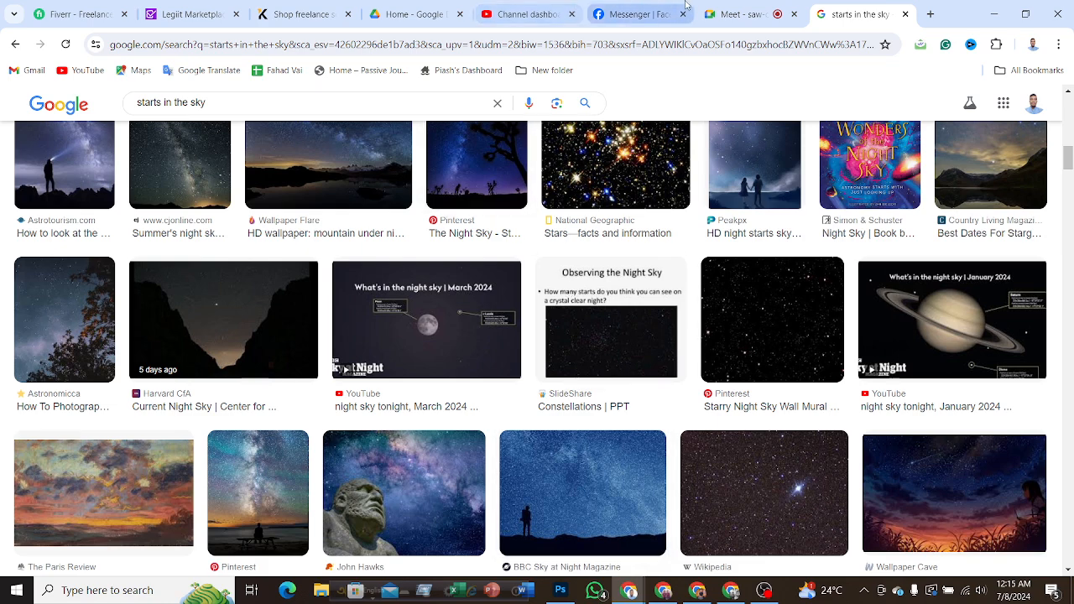
pyautogui.click(744, 7)
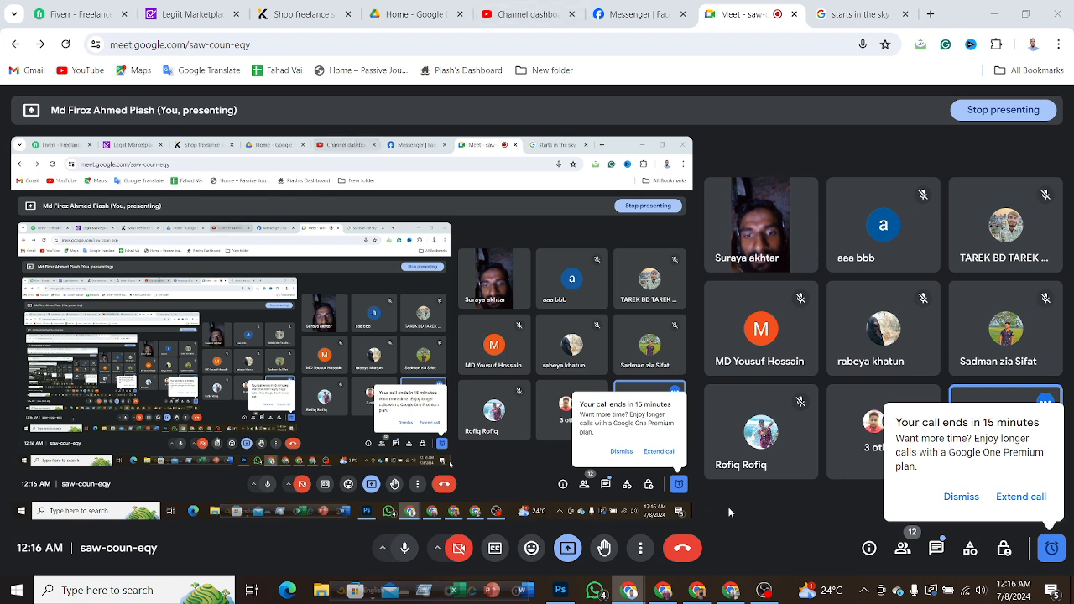
pyautogui.click(962, 497)
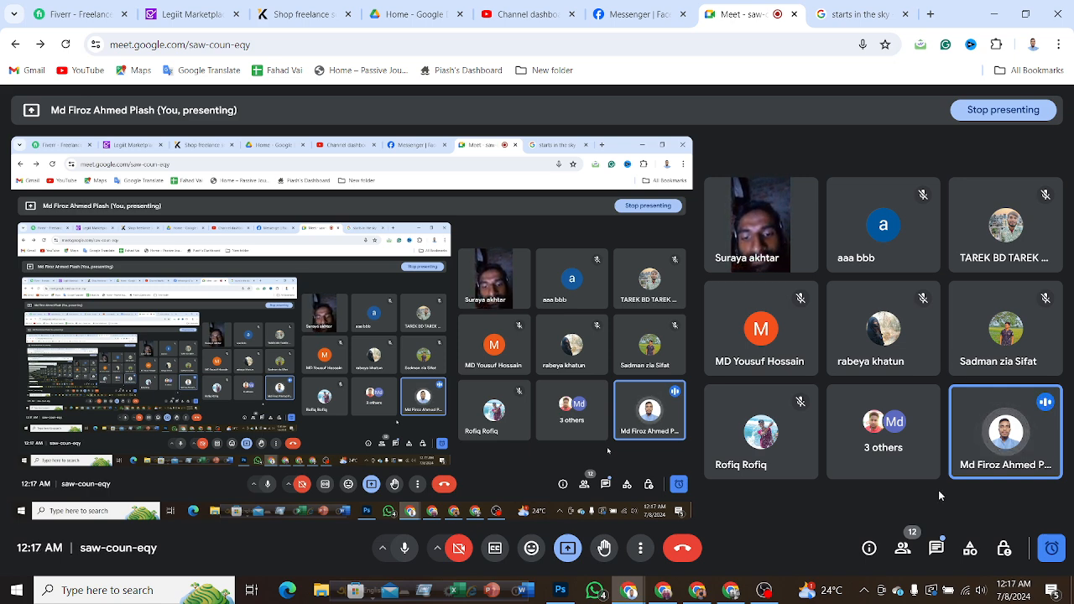
# Switch back to Photoshop and examine the layer stacks of 01.psd and Untitled-1.
pyautogui.click(560, 589)
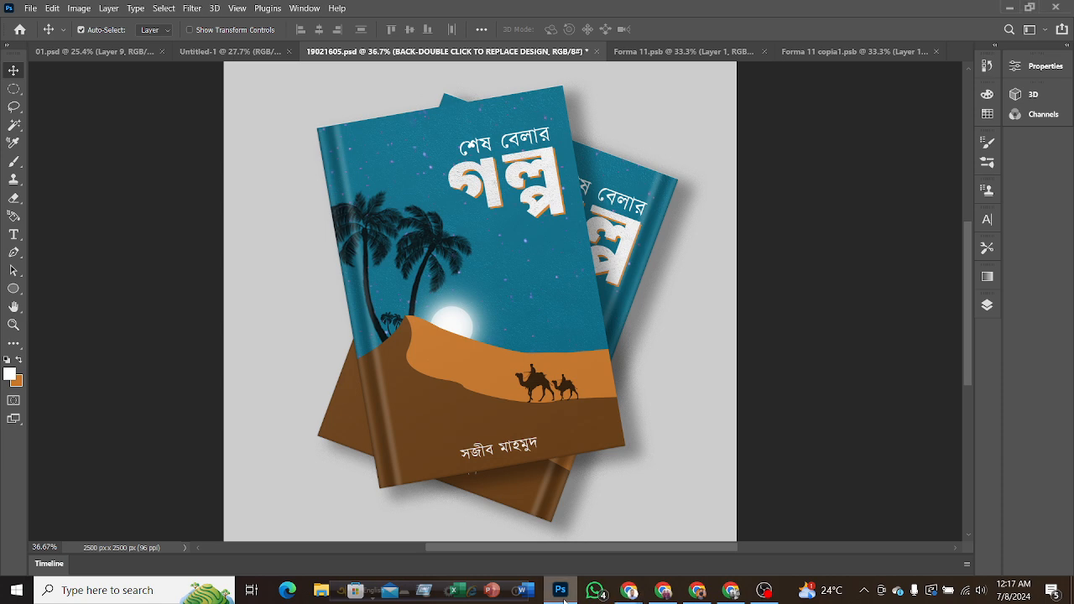
pyautogui.click(91, 53)
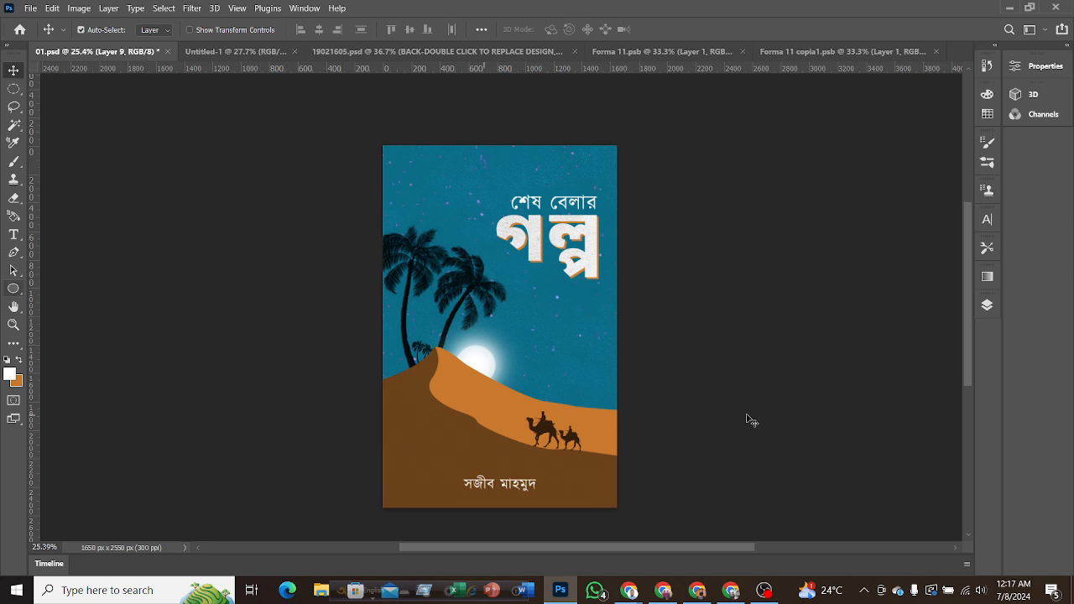
pyautogui.click(987, 306)
pyautogui.scroll(-10, 872, 438)
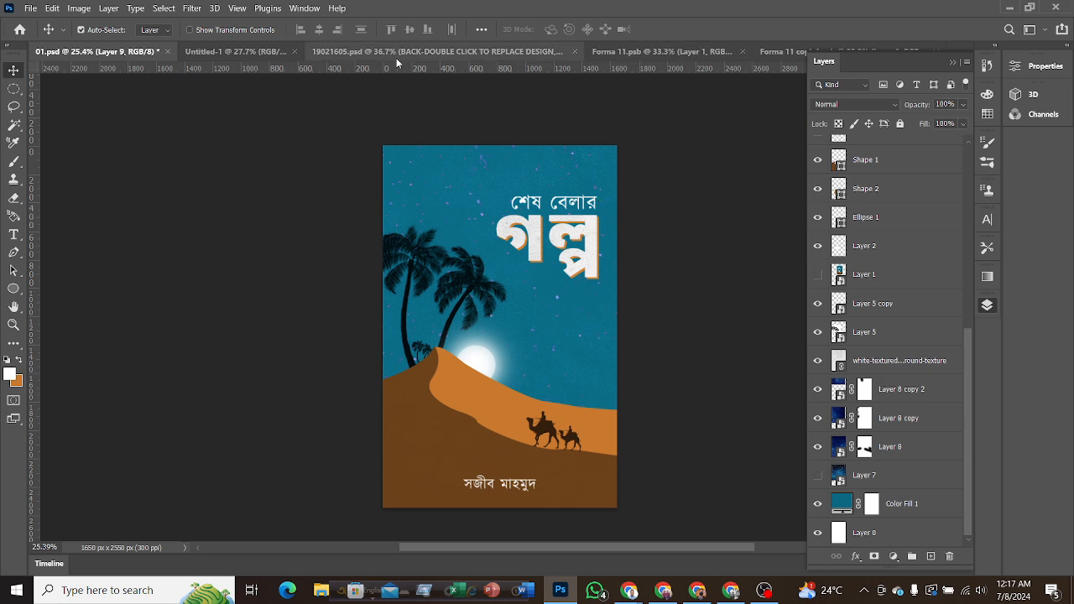
pyautogui.click(234, 57)
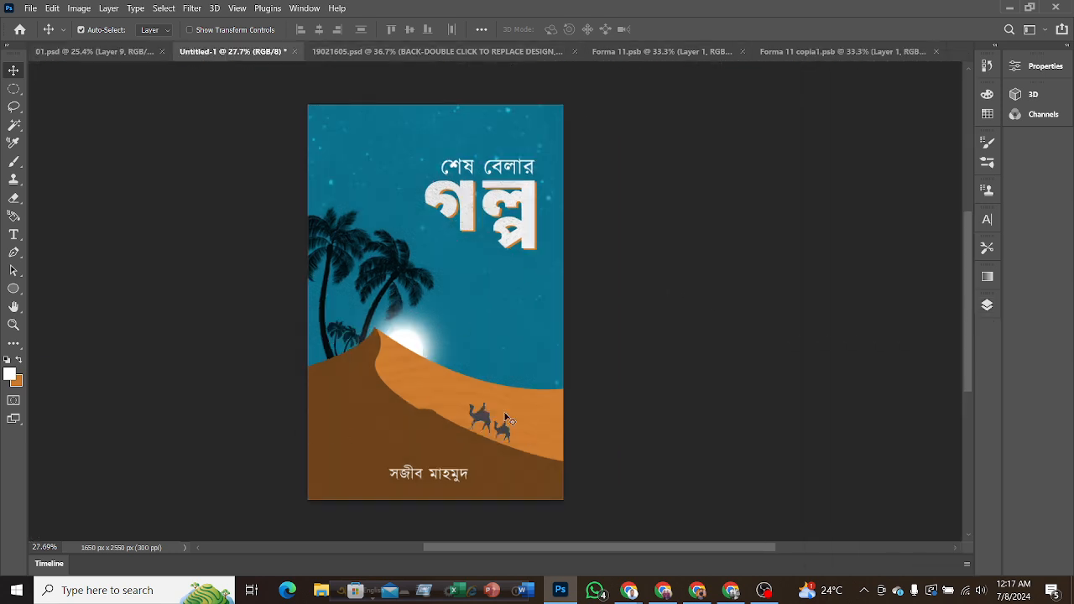
pyautogui.click(986, 305)
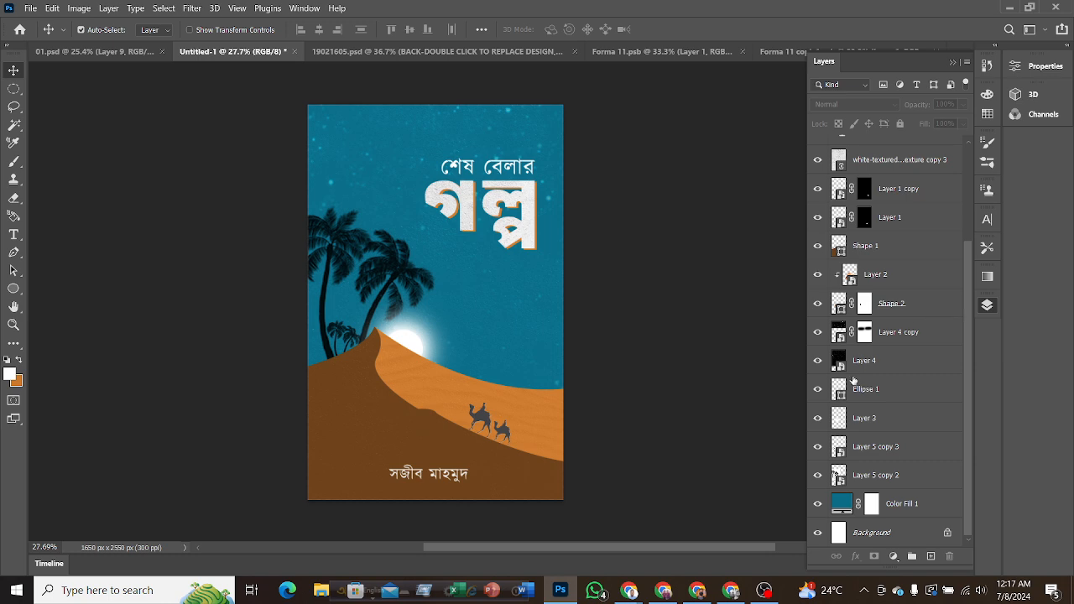
pyautogui.click(883, 333)
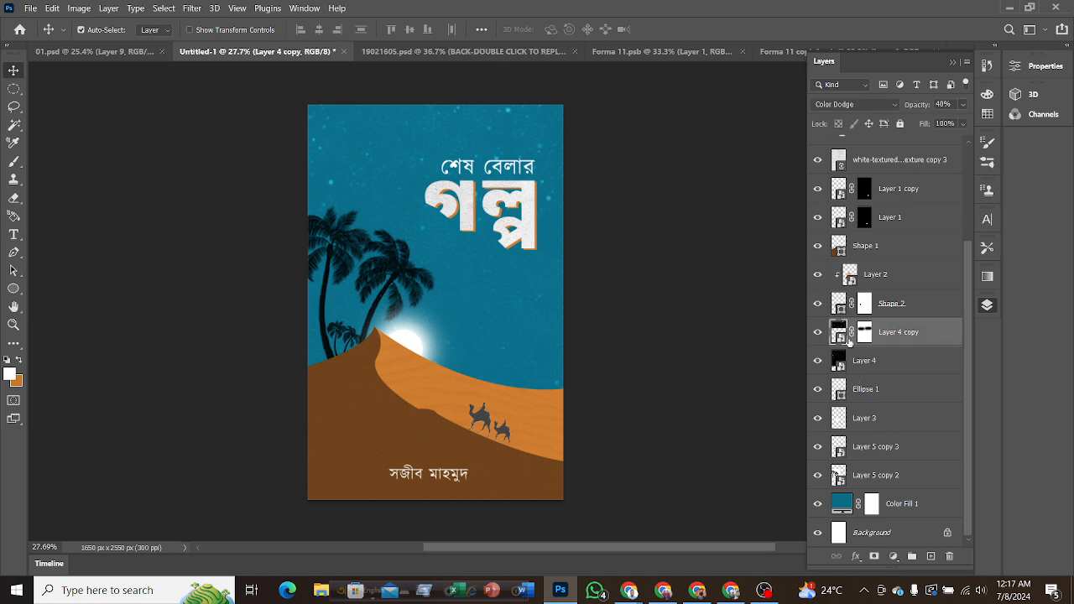
# Try an orange Color Overlay at Normal blend mode on the dune layer Shape 2 in Untitled-1.
pyautogui.click(13, 252)
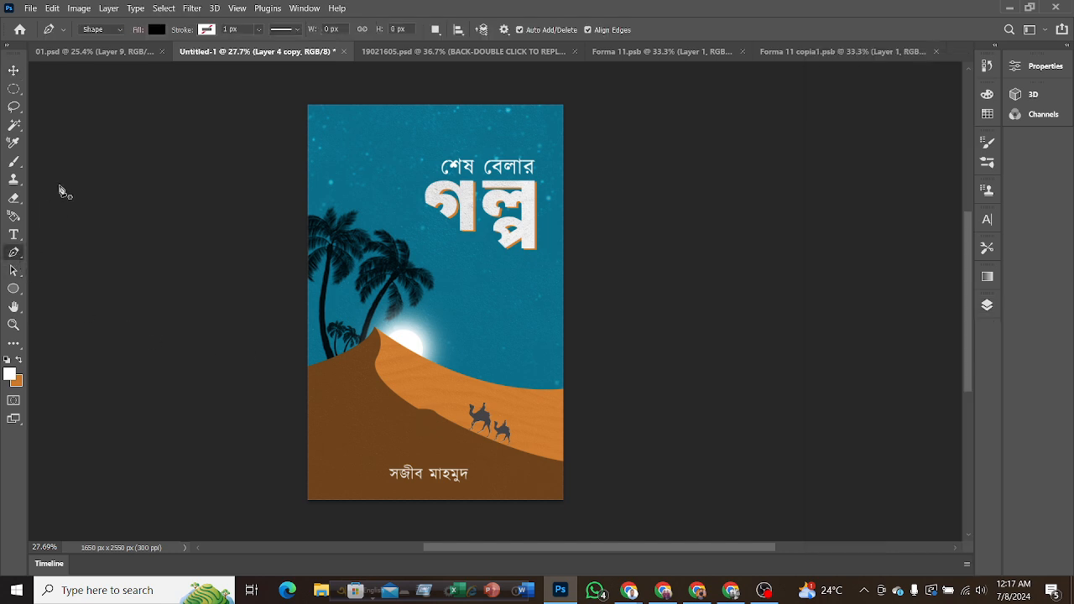
pyautogui.click(988, 306)
pyautogui.click(911, 307)
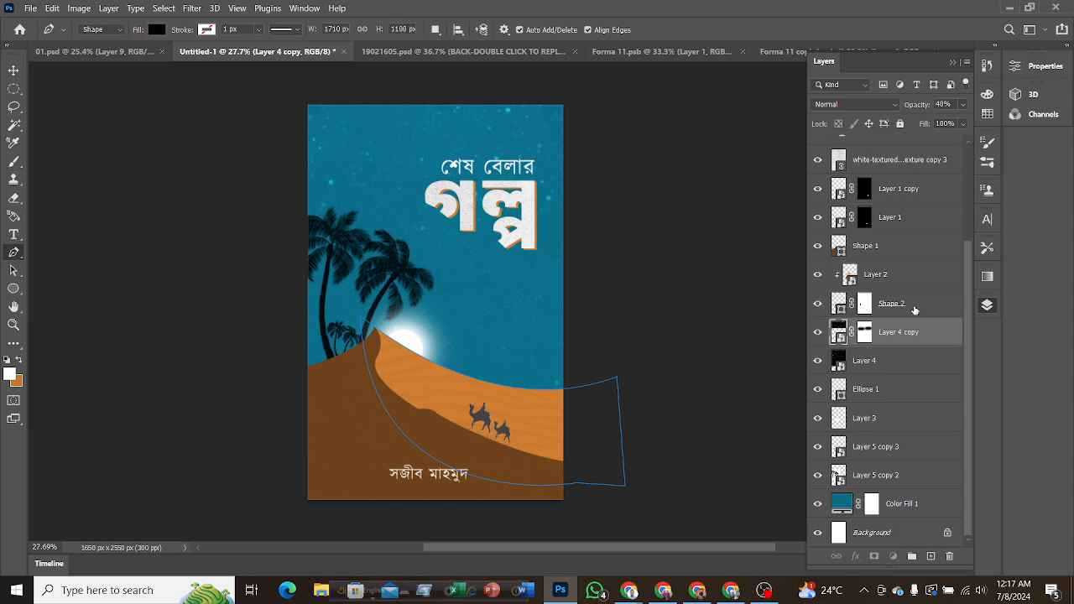
pyautogui.rightClick(839, 304)
pyautogui.click(864, 28)
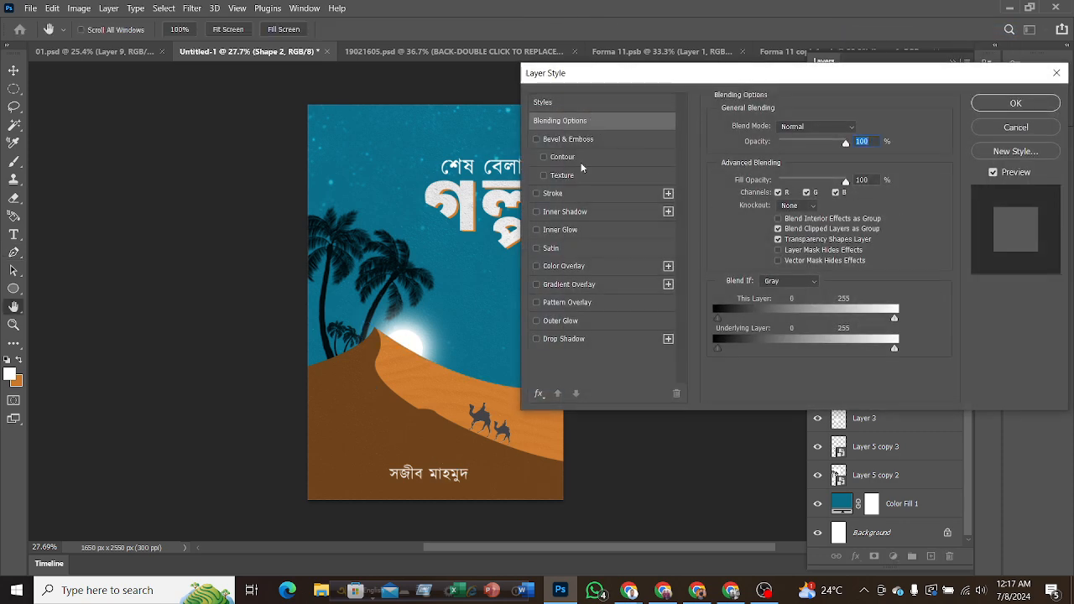
pyautogui.click(562, 268)
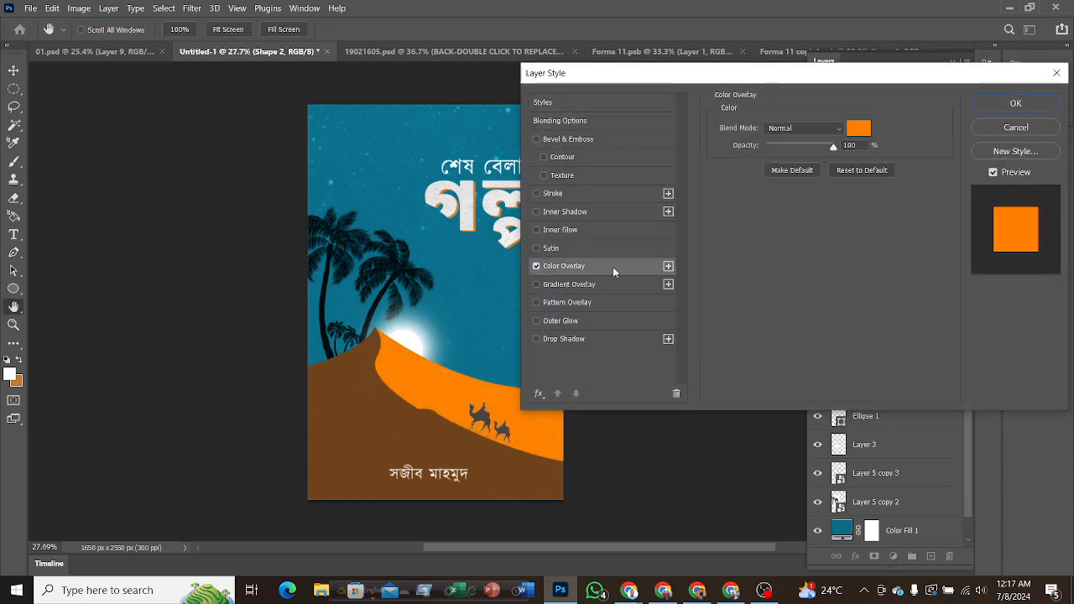
pyautogui.moveTo(734, 76); pyautogui.dragTo(879, 73)
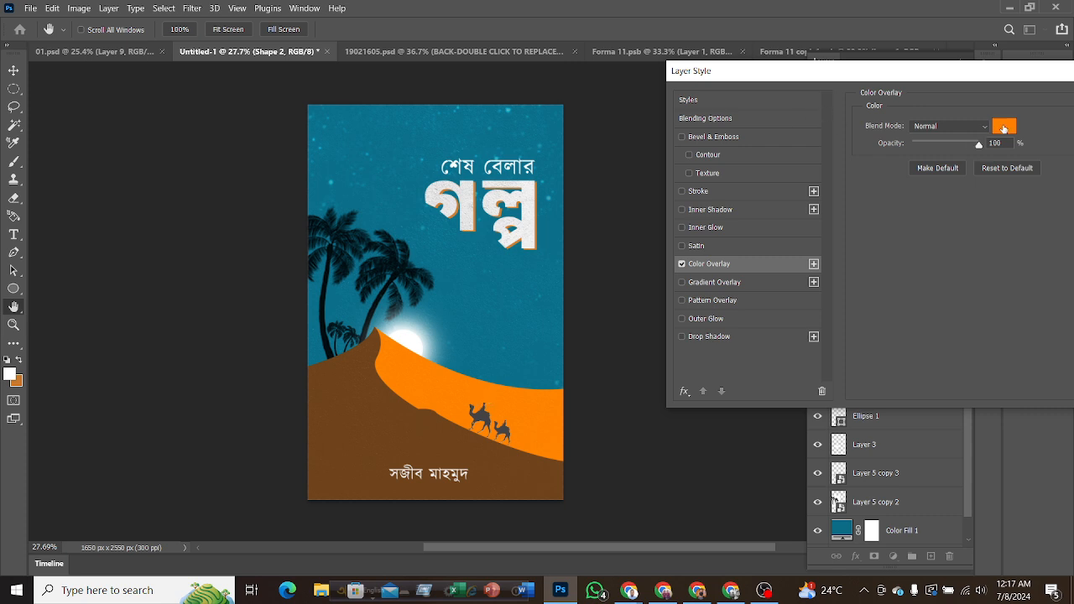
# Try green 24ff00, blue 0030ff and yellow ffcc00 as the dune's overlay colour, and cancel the layer style.
pyautogui.click(1003, 129)
pyautogui.click(836, 225)
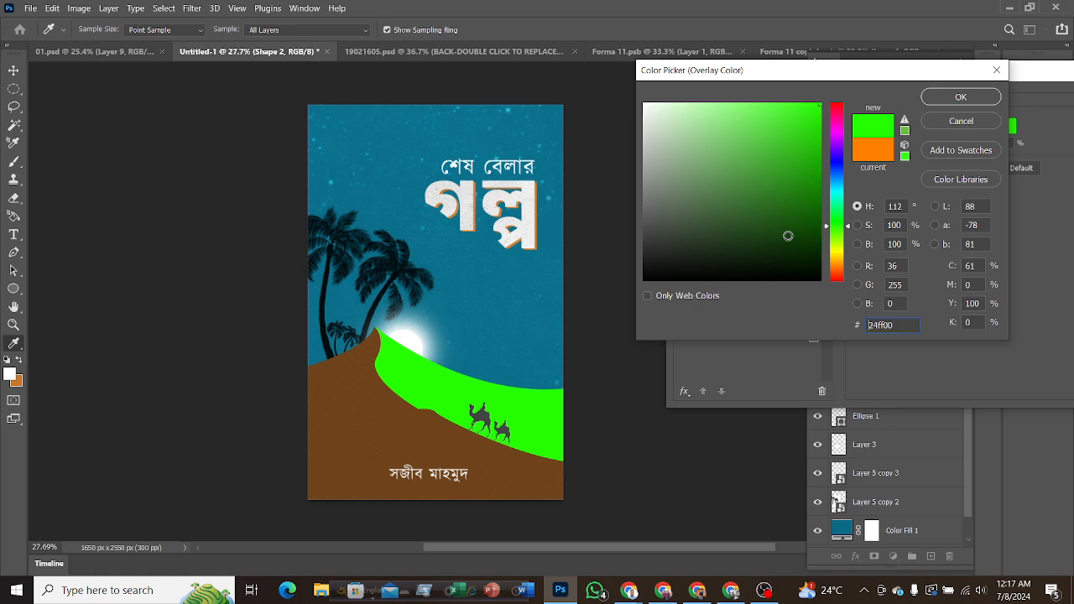
pyautogui.hotkey('ctrl', 'a')
pyautogui.click(846, 169)
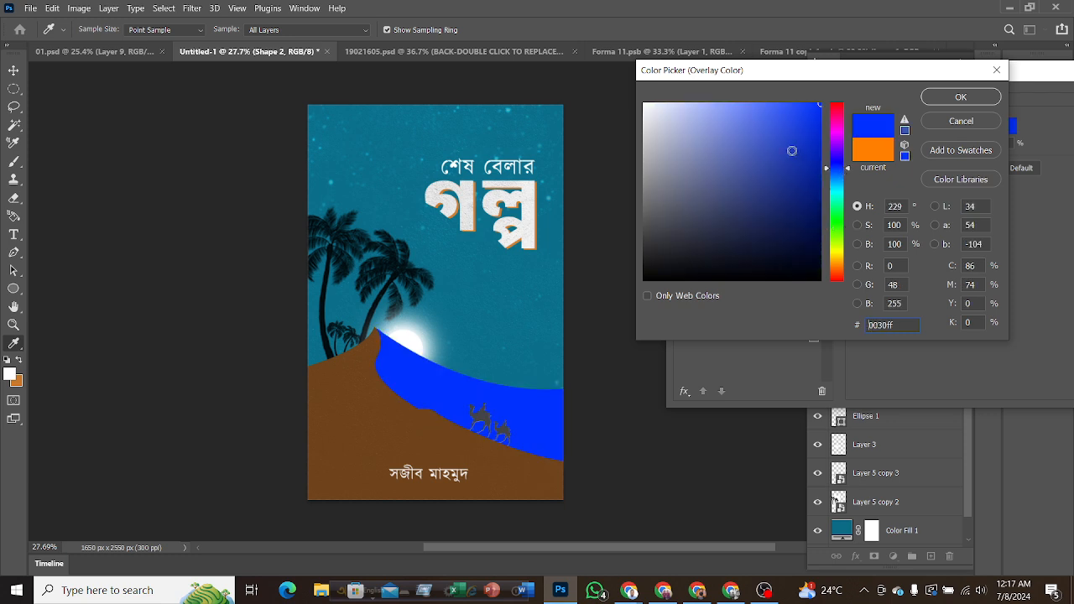
pyautogui.click(836, 260)
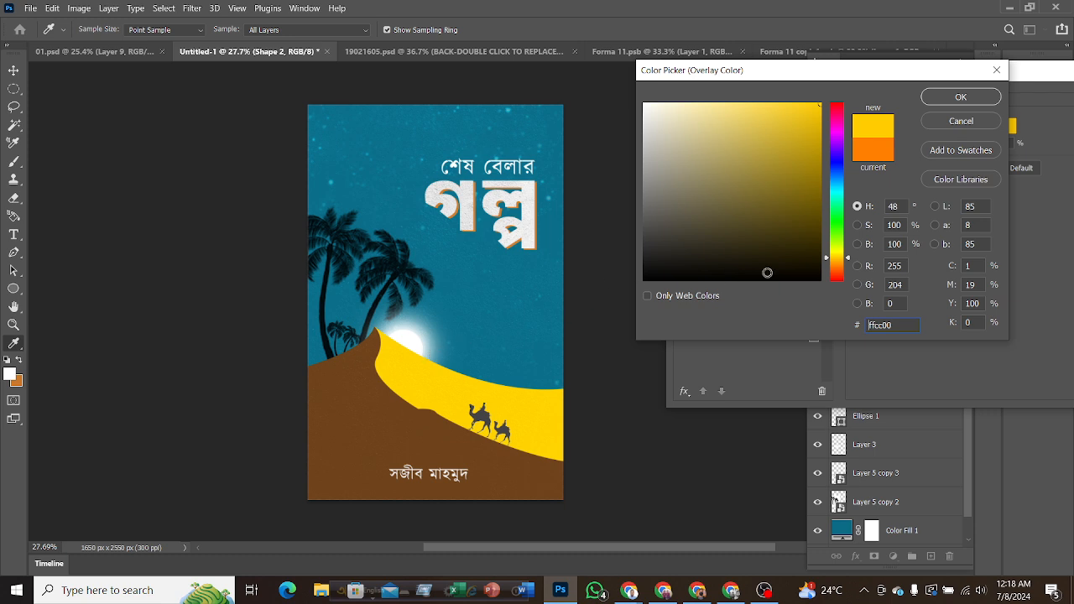
pyautogui.click(950, 126)
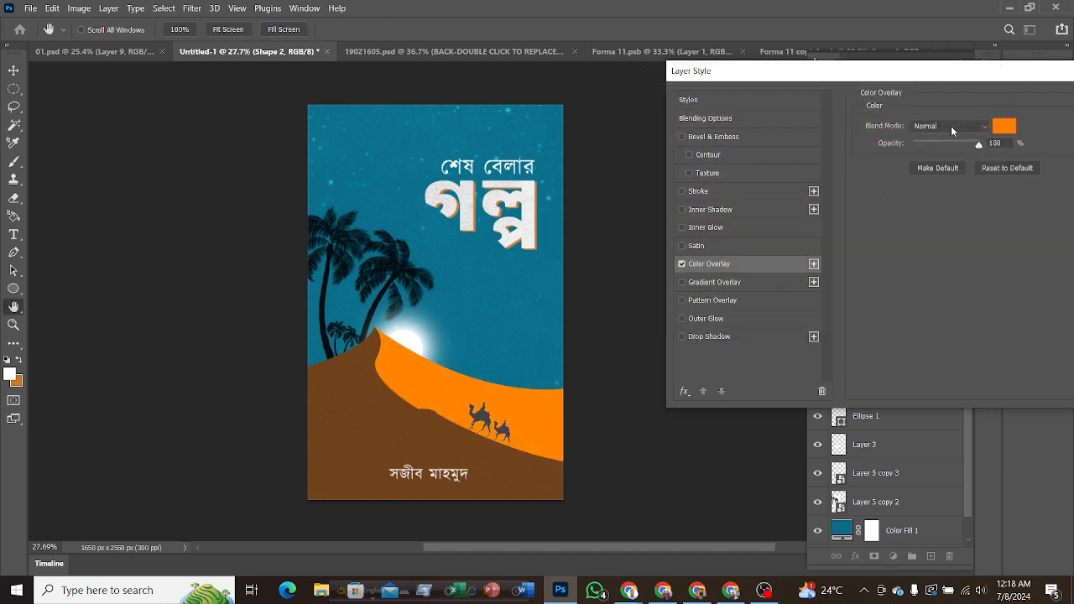
pyautogui.moveTo(953, 79); pyautogui.dragTo(733, 96)
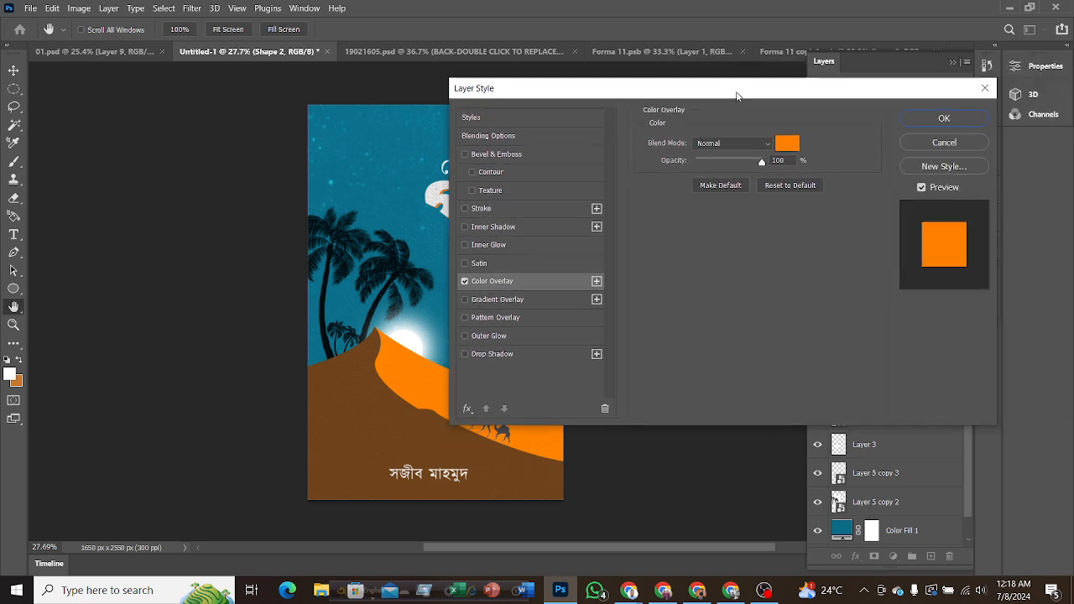
pyautogui.click(927, 141)
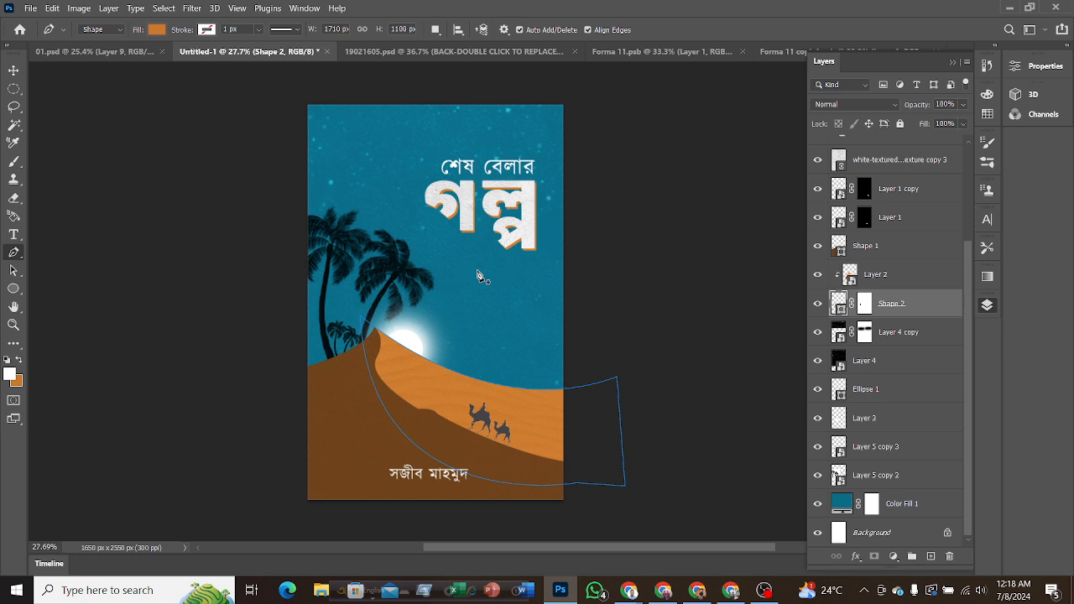
pyautogui.click(185, 158)
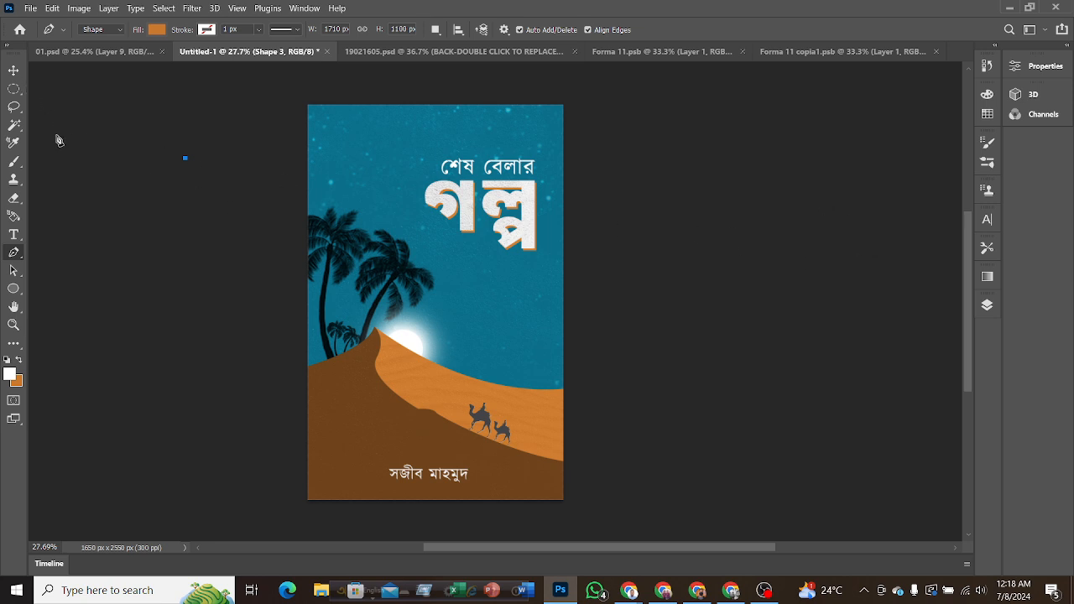
pyautogui.press('Delete')
pyautogui.click(14, 70)
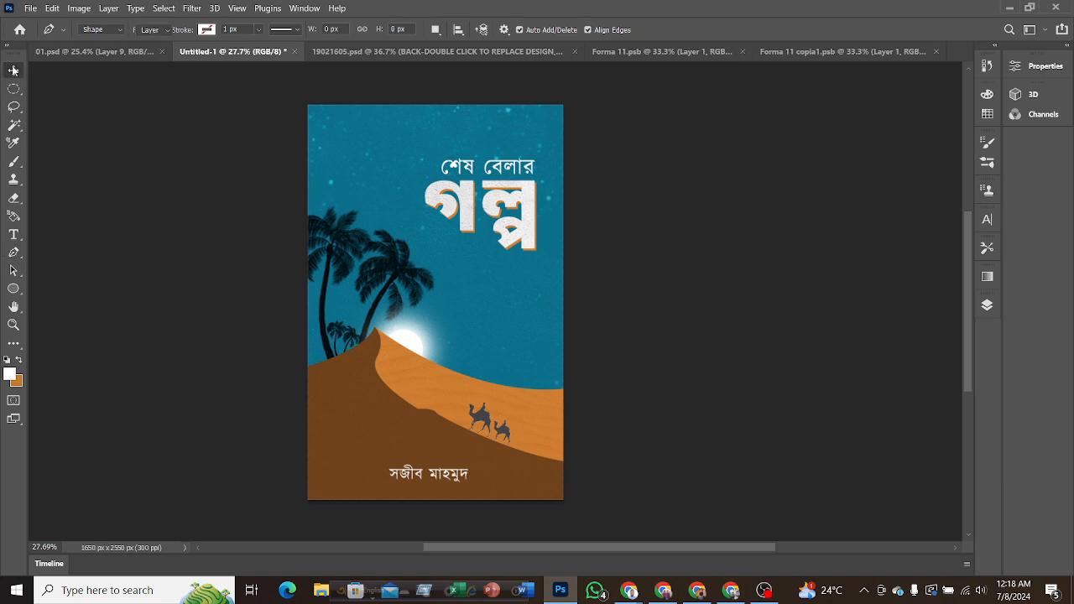
# Leave Photoshop and return to the Google Meet call in Chrome.
pyautogui.click(1007, 8)
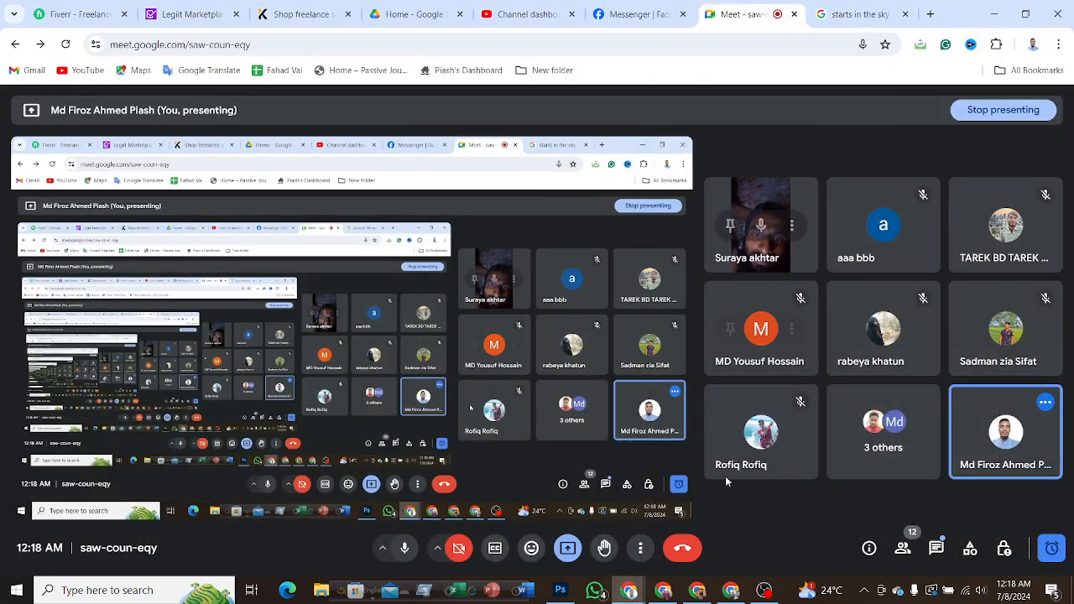